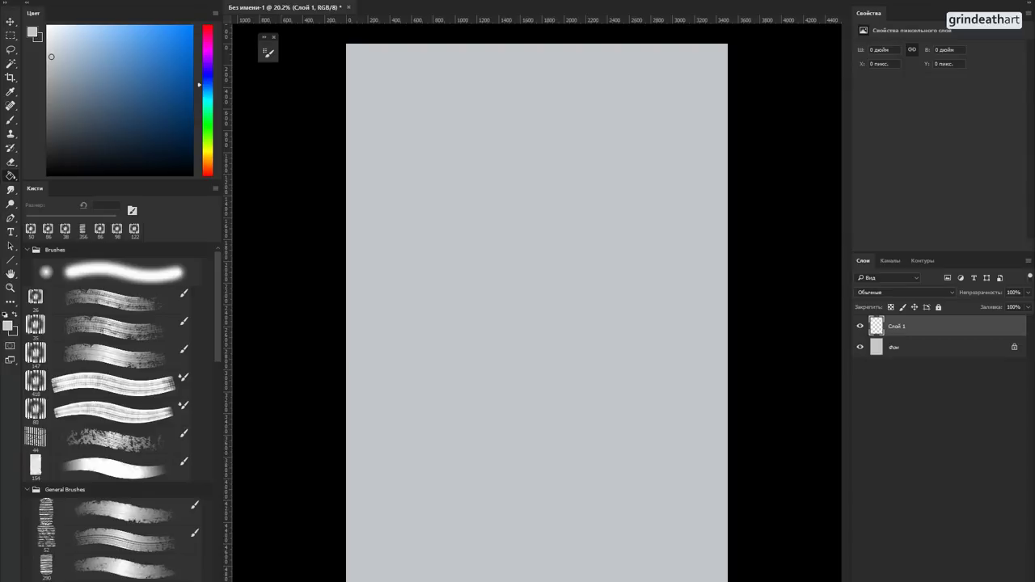
left_click(416, 177)
key("ctrl+z")
left_click(404, 222)
key("ctrl+alt+z")
Step: Set up the first textured bristle brush in the Brushes group at 55 px with a medium dark grey colour
left_click(10, 119)
right_click(458, 255, "alt")
left_click_drag(463, 262, 454, 262, "alt")
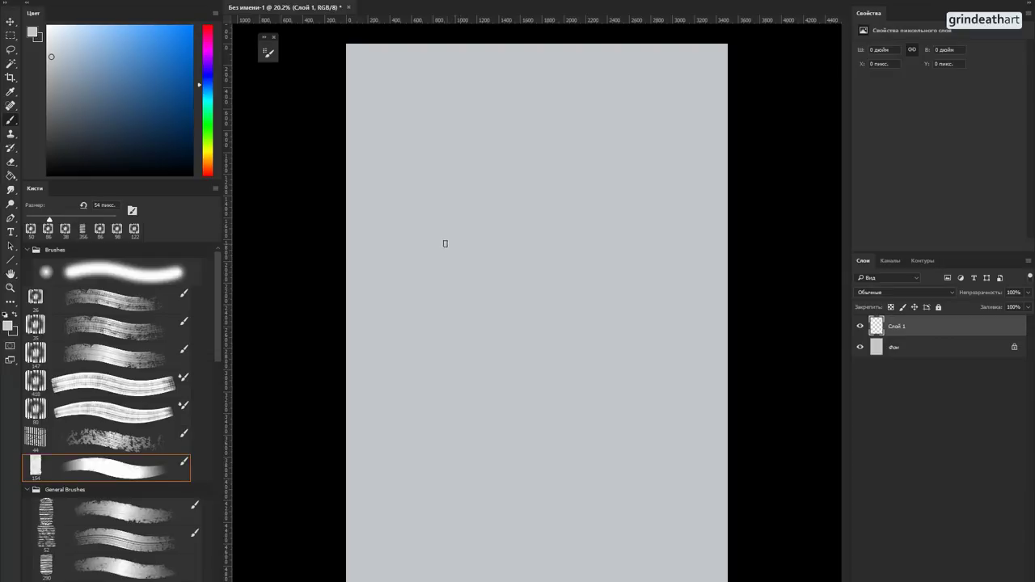
left_click(152, 310)
left_click_drag(532, 246, 541, 251, "alt")
left_click_drag(570, 210, 557, 207)
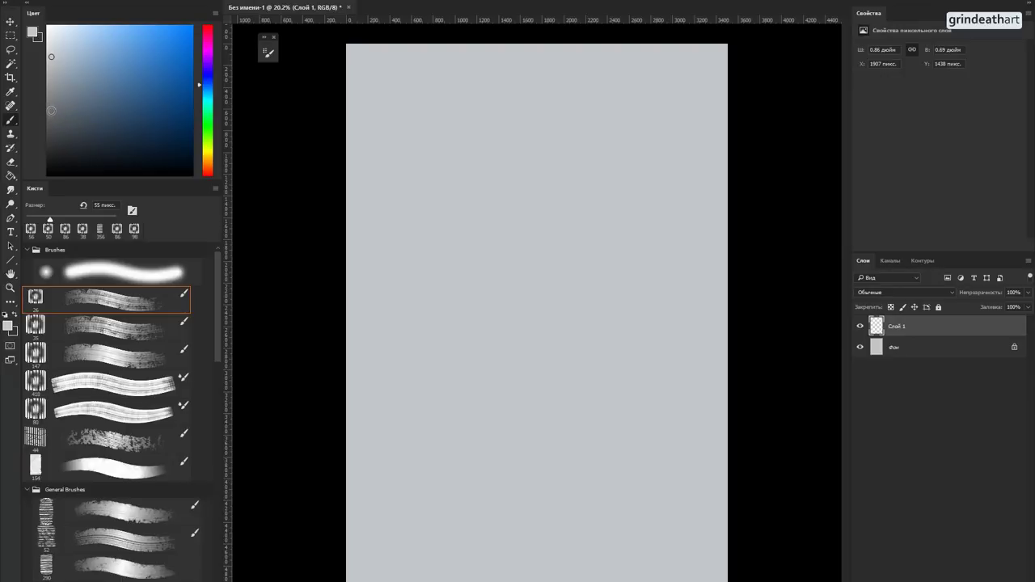
left_click(50, 113)
Step: Sketch the creature's head with rough grey strokes and place it in the upper-right part of the canvas
mouse_move(575, 223)
left_mouse_down()
mouse_move(553, 192)
mouse_move(598, 240)
mouse_move(603, 205)
mouse_move(586, 229)
mouse_move(591, 252)
mouse_move(590, 237)
mouse_move(570, 243)
mouse_move(547, 219)
mouse_move(571, 246)
mouse_move(578, 232)
mouse_move(567, 253)
mouse_move(571, 228)
mouse_move(554, 225)
mouse_move(559, 253)
mouse_move(606, 224)
mouse_move(605, 247)
mouse_move(567, 218)
mouse_move(557, 252)
mouse_move(549, 233)
mouse_move(565, 273)
mouse_move(584, 264)
mouse_move(609, 312)
left_mouse_up()
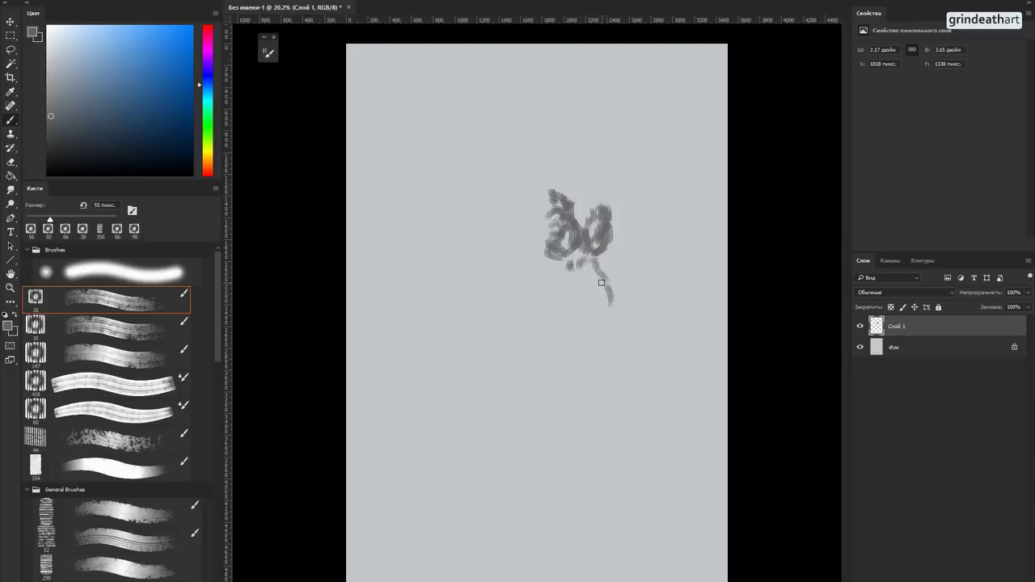
left_click_drag(595, 261, 628, 298)
mouse_move(582, 274)
left_mouse_down()
mouse_move(562, 270)
mouse_move(558, 291)
mouse_move(538, 270)
mouse_move(552, 285)
left_mouse_up()
mouse_move(515, 249)
left_mouse_down()
mouse_move(526, 250)
mouse_move(534, 275)
left_mouse_up()
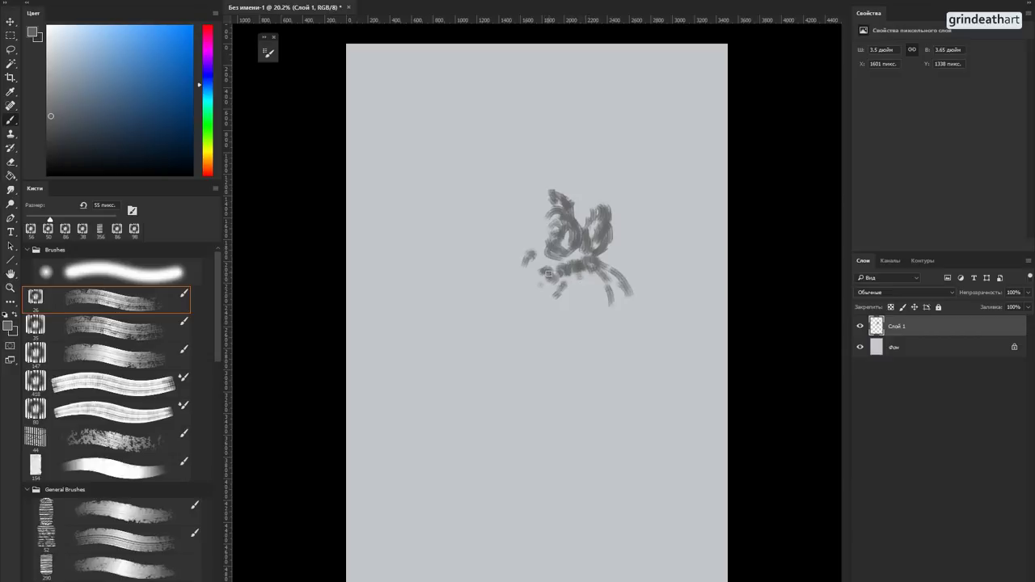
mouse_move(549, 281)
left_mouse_down()
mouse_move(555, 300)
mouse_move(612, 268)
left_mouse_up()
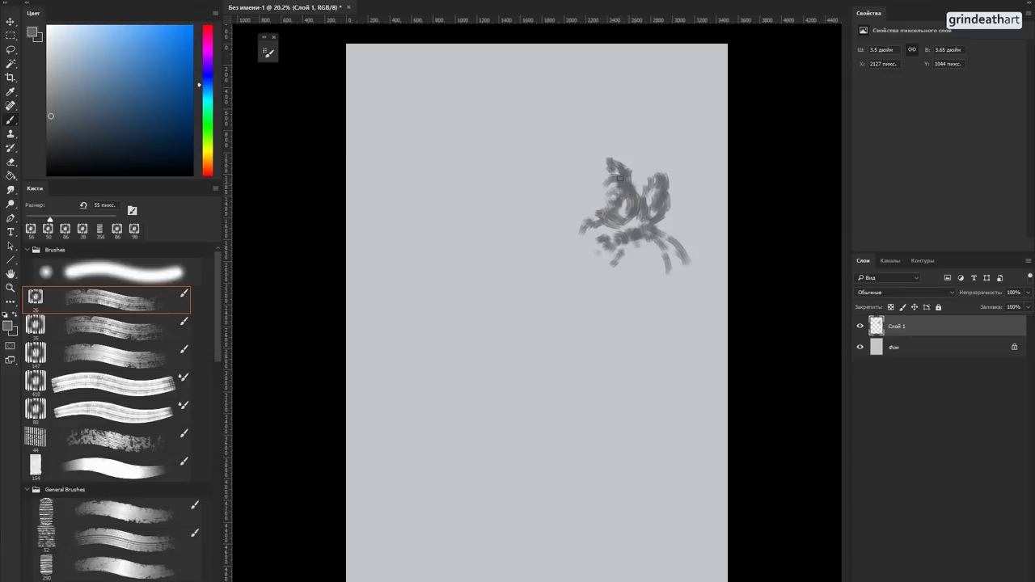
mouse_move(633, 189)
left_mouse_down()
mouse_move(620, 167)
mouse_move(595, 157)
mouse_move(572, 192)
left_mouse_up()
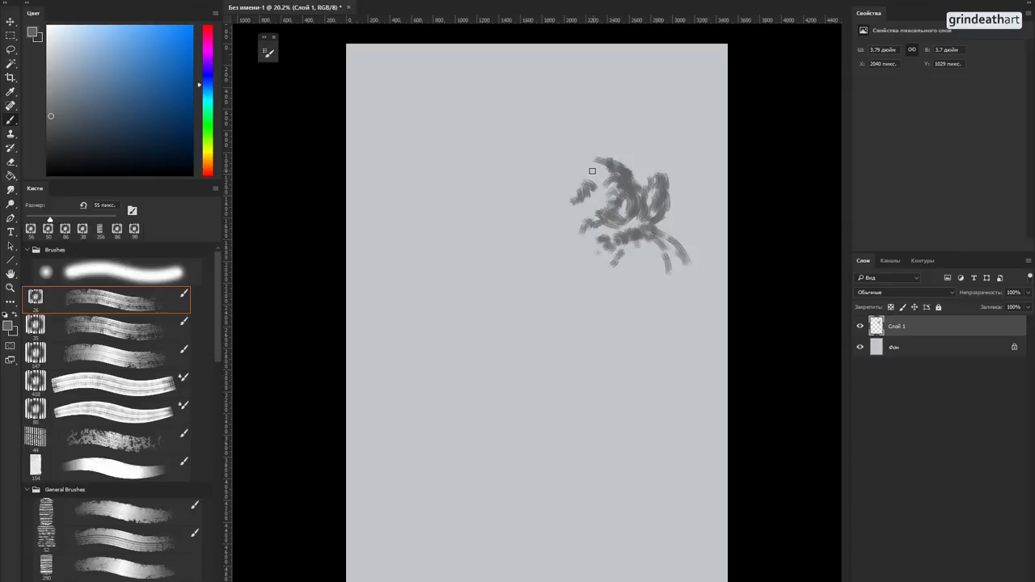
Step: Extend the head contour, then sketch a round shoulder joint and the upper foreleg slanting down and back
mouse_move(580, 197)
left_mouse_down()
mouse_move(592, 219)
mouse_move(563, 205)
mouse_move(602, 162)
mouse_move(579, 137)
mouse_move(537, 172)
mouse_move(537, 206)
mouse_move(524, 219)
mouse_move(550, 213)
mouse_move(542, 248)
mouse_move(558, 311)
left_mouse_up()
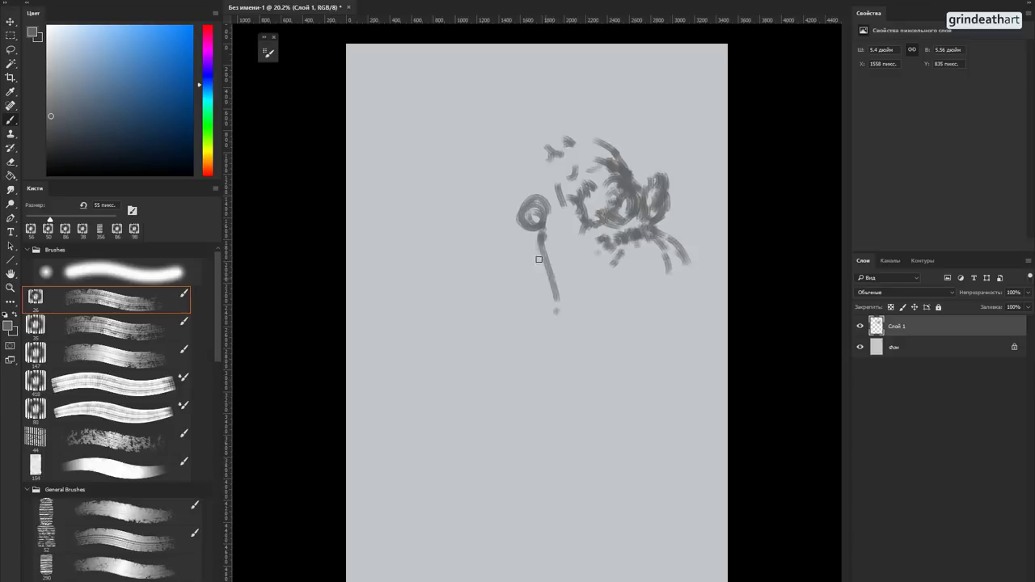
left_click_drag(521, 231, 548, 309)
mouse_move(550, 261)
left_mouse_down()
mouse_move(561, 326)
mouse_move(521, 243)
left_mouse_up()
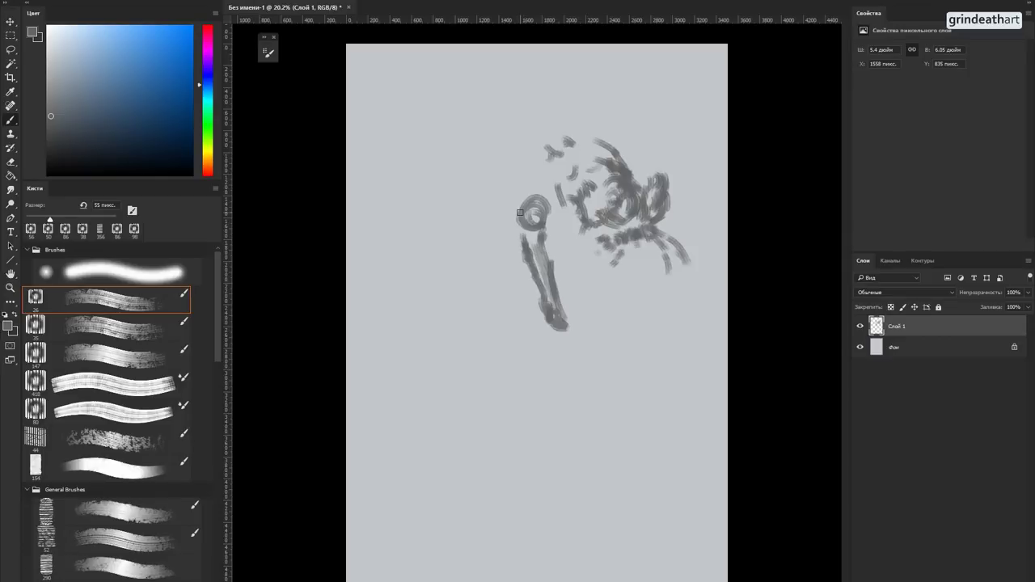
left_click_drag(555, 216, 498, 329)
mouse_move(531, 236)
left_mouse_down()
mouse_move(489, 325)
mouse_move(535, 219)
mouse_move(553, 214)
mouse_move(549, 225)
mouse_move(559, 221)
mouse_move(548, 230)
mouse_move(559, 225)
mouse_move(543, 250)
mouse_move(527, 231)
mouse_move(545, 205)
mouse_move(554, 229)
mouse_move(504, 306)
mouse_move(553, 277)
left_mouse_up()
key("e")
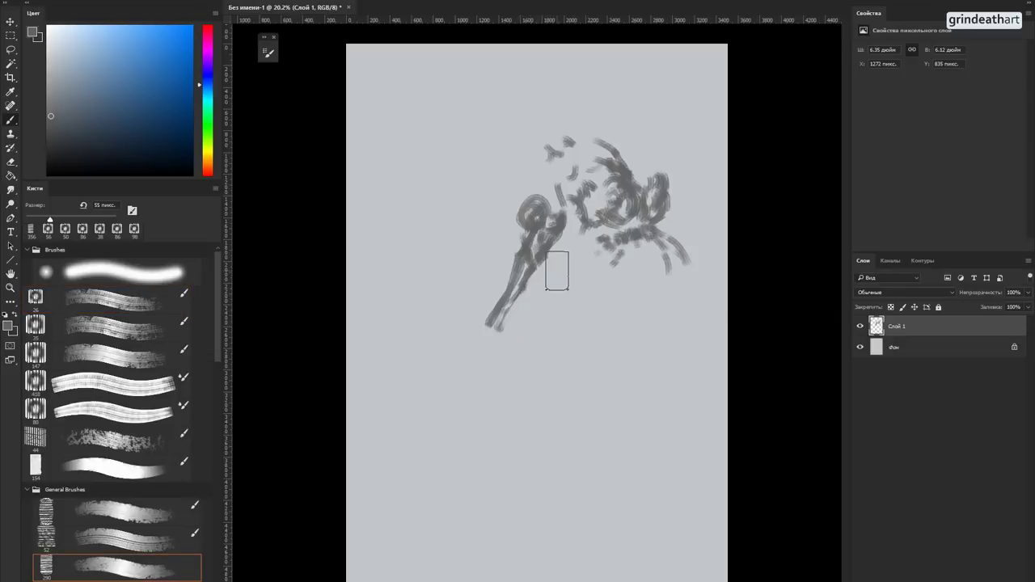
Step: Sketch the lower foreleg angling forward from the elbow and shorten its lower end
key("b")
mouse_move(510, 302)
left_mouse_down()
mouse_move(495, 335)
mouse_move(485, 328)
mouse_move(508, 395)
left_mouse_up()
left_click_drag(484, 343, 506, 411)
left_click_drag(497, 362, 530, 490)
mouse_move(508, 406)
left_mouse_down()
mouse_move(538, 485)
mouse_move(529, 488)
mouse_move(539, 486)
mouse_move(495, 350)
mouse_move(530, 485)
left_mouse_up()
mouse_move(483, 351)
left_mouse_down()
mouse_move(496, 384)
mouse_move(492, 360)
left_mouse_up()
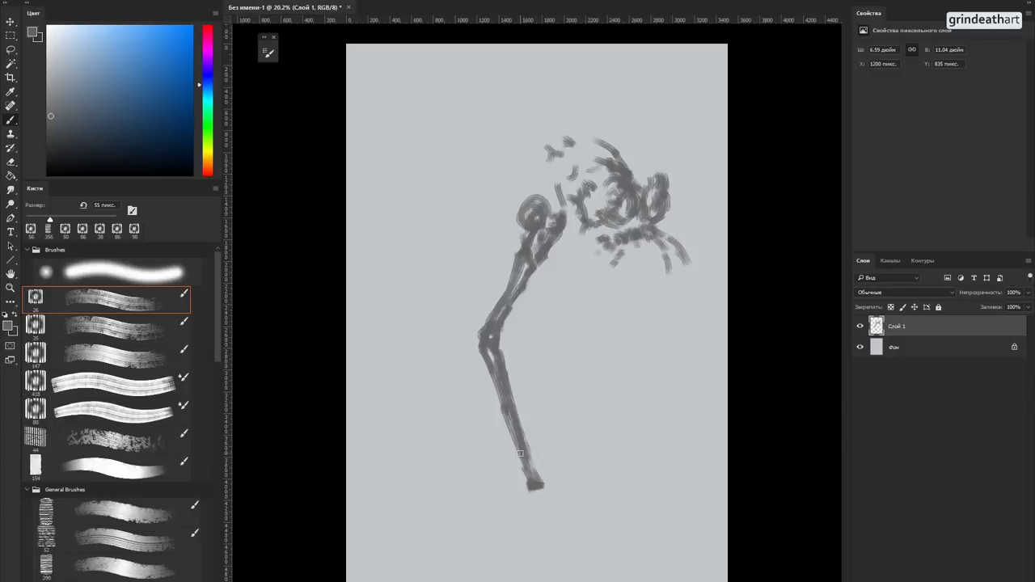
key("e")
left_click_drag(534, 495, 542, 455)
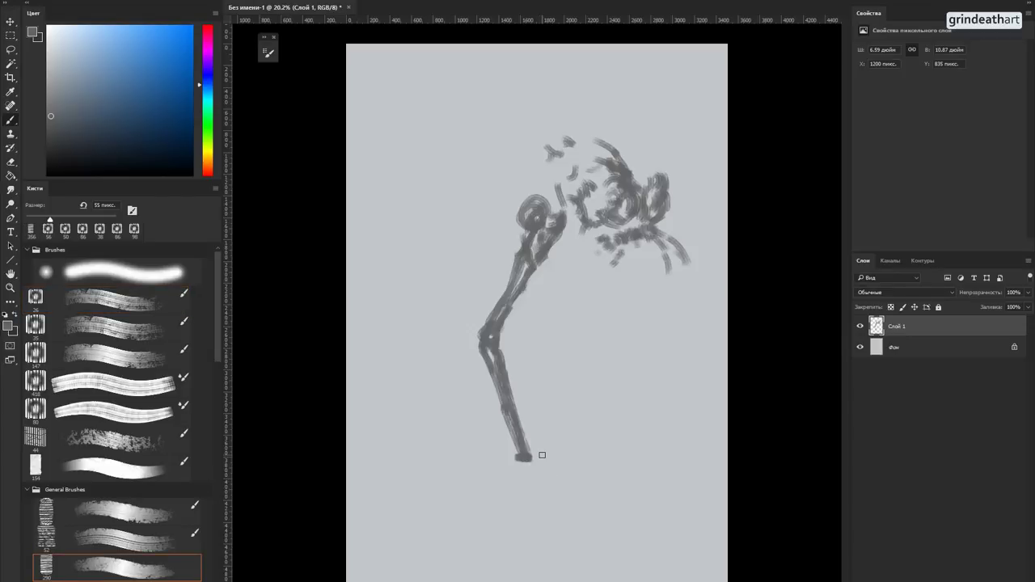
Step: Reinforce the shoulder joint and neck connection and thicken the top contour of the head
left_click_drag(531, 227, 533, 219)
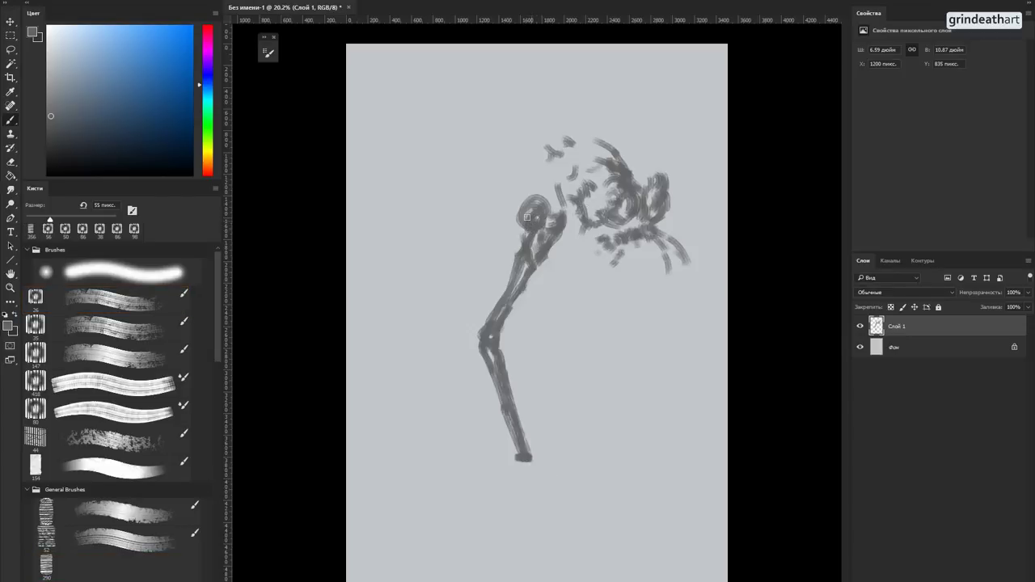
left_click_drag(578, 243, 566, 215)
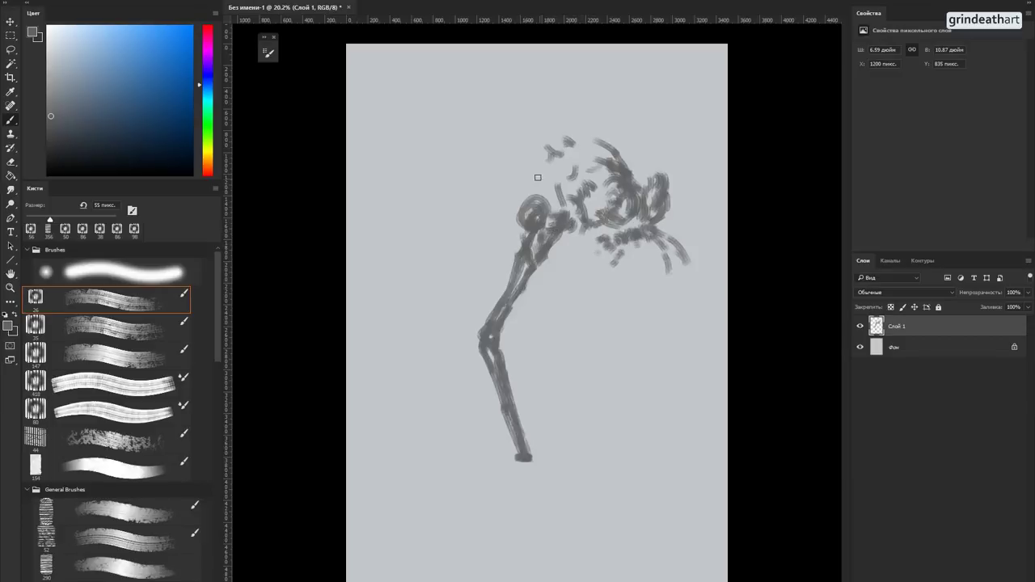
left_click_drag(626, 173, 600, 144)
Step: Build up the muzzle and sketch the curved lower jaw of an open mouth, filling in the cheek and throat
left_click_drag(565, 261, 603, 287)
mouse_move(661, 249)
left_mouse_down()
mouse_move(683, 224)
mouse_move(693, 248)
mouse_move(689, 270)
mouse_move(678, 237)
mouse_move(660, 230)
mouse_move(666, 264)
mouse_move(643, 226)
mouse_move(616, 250)
mouse_move(621, 265)
mouse_move(659, 255)
left_mouse_up()
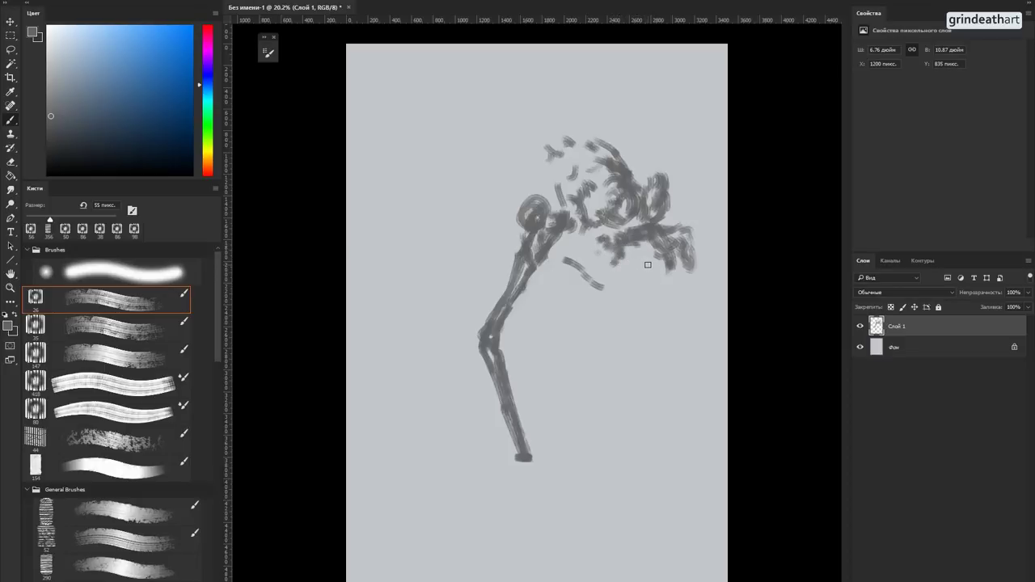
mouse_move(621, 253)
left_mouse_down()
mouse_move(632, 248)
mouse_move(606, 250)
mouse_move(657, 270)
mouse_move(630, 252)
mouse_move(594, 251)
mouse_move(614, 275)
left_mouse_up()
mouse_move(686, 269)
left_mouse_down()
mouse_move(685, 241)
mouse_move(678, 270)
mouse_move(658, 231)
mouse_move(685, 257)
mouse_move(686, 232)
mouse_move(688, 259)
mouse_move(706, 273)
mouse_move(709, 248)
mouse_move(684, 261)
mouse_move(668, 306)
mouse_move(663, 283)
mouse_move(678, 283)
mouse_move(668, 307)
mouse_move(639, 305)
mouse_move(667, 283)
mouse_move(633, 315)
mouse_move(655, 313)
left_mouse_up()
key("e")
key("shift+comma")
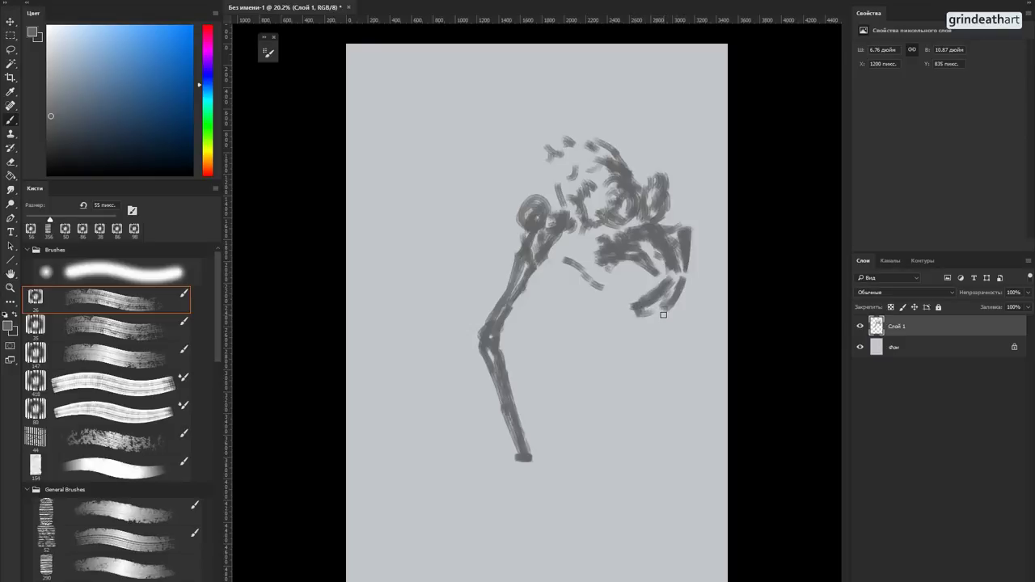
mouse_move(638, 300)
left_mouse_down()
mouse_move(608, 280)
mouse_move(625, 310)
mouse_move(658, 316)
left_mouse_up()
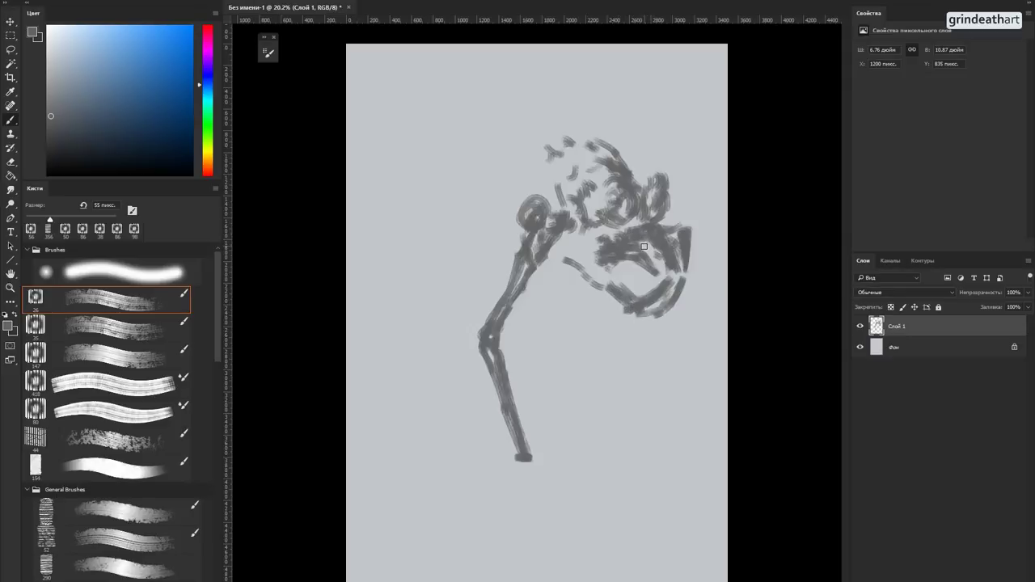
mouse_move(631, 299)
left_mouse_down()
mouse_move(612, 281)
mouse_move(621, 272)
mouse_move(644, 285)
mouse_move(606, 268)
mouse_move(639, 285)
mouse_move(596, 282)
mouse_move(583, 199)
mouse_move(575, 270)
mouse_move(599, 291)
mouse_move(557, 257)
mouse_move(604, 230)
mouse_move(583, 229)
mouse_move(596, 201)
mouse_move(613, 223)
left_mouse_up()
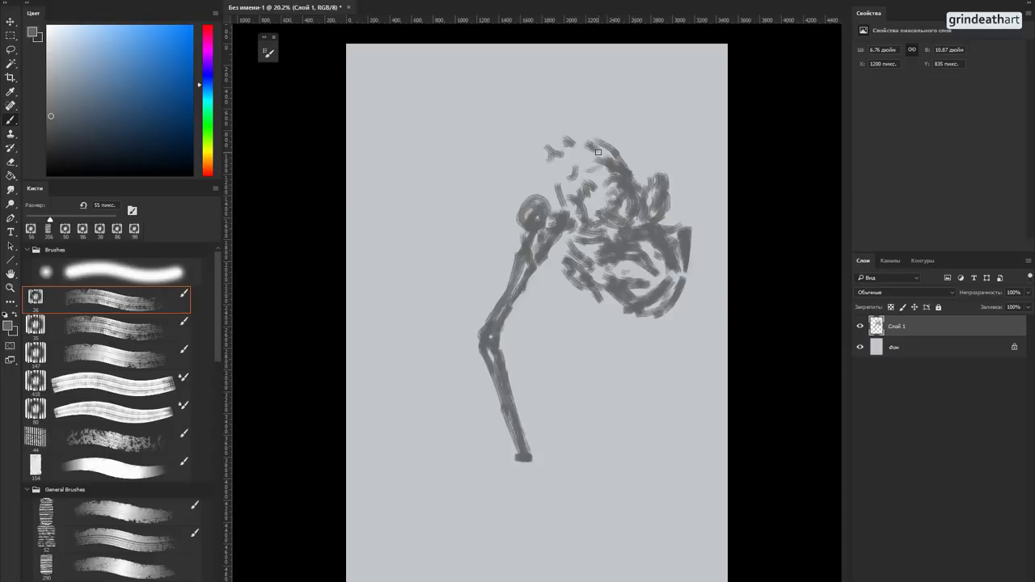
Step: Thicken the shoulder and foreleg, adding a backward elbow spur and a front paw
mouse_move(566, 229)
left_mouse_down()
mouse_move(536, 233)
mouse_move(523, 250)
mouse_move(520, 208)
mouse_move(531, 200)
mouse_move(548, 246)
mouse_move(532, 286)
mouse_move(549, 259)
mouse_move(539, 210)
mouse_move(558, 256)
mouse_move(535, 268)
mouse_move(535, 282)
mouse_move(508, 312)
mouse_move(527, 266)
mouse_move(524, 241)
mouse_move(528, 258)
mouse_move(510, 215)
mouse_move(527, 252)
mouse_move(501, 224)
mouse_move(524, 251)
mouse_move(553, 258)
mouse_move(538, 204)
mouse_move(539, 248)
mouse_move(480, 343)
left_mouse_up()
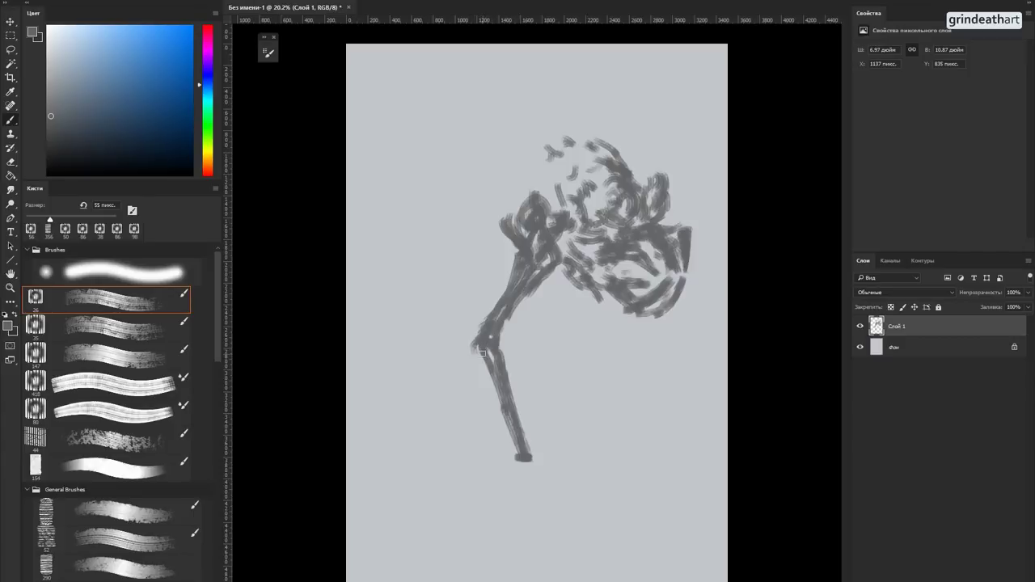
mouse_move(475, 349)
left_mouse_down()
mouse_move(476, 358)
mouse_move(503, 360)
mouse_move(522, 428)
left_mouse_up()
mouse_move(487, 366)
left_mouse_down()
mouse_move(527, 451)
mouse_move(526, 429)
mouse_move(539, 453)
mouse_move(527, 460)
mouse_move(527, 428)
left_mouse_up()
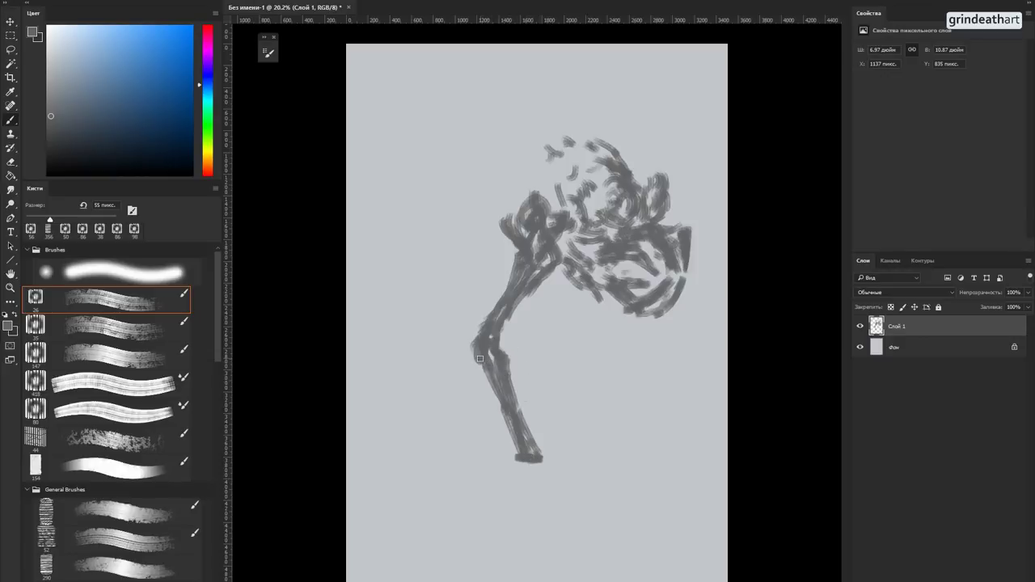
mouse_move(478, 342)
left_mouse_down()
mouse_move(461, 313)
mouse_move(535, 444)
mouse_move(546, 442)
mouse_move(550, 458)
mouse_move(563, 432)
mouse_move(551, 439)
mouse_move(569, 438)
mouse_move(555, 455)
mouse_move(568, 431)
mouse_move(538, 438)
mouse_move(550, 425)
mouse_move(546, 452)
mouse_move(537, 424)
mouse_move(538, 447)
mouse_move(559, 449)
mouse_move(559, 435)
mouse_move(567, 454)
mouse_move(557, 447)
mouse_move(565, 455)
mouse_move(523, 454)
left_mouse_up()
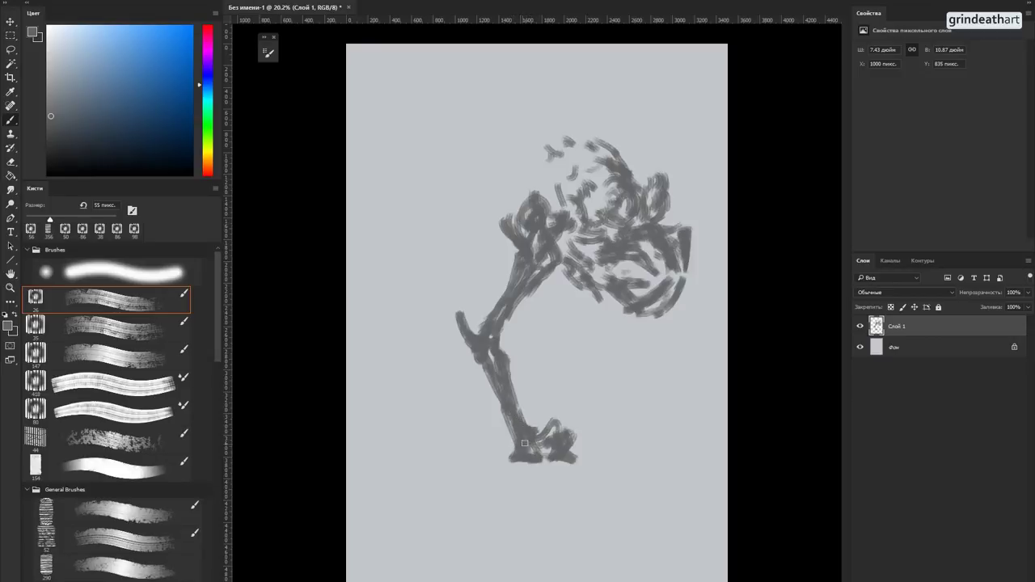
mouse_move(503, 421)
left_mouse_down()
mouse_move(511, 441)
mouse_move(500, 408)
mouse_move(522, 449)
mouse_move(550, 421)
left_mouse_up()
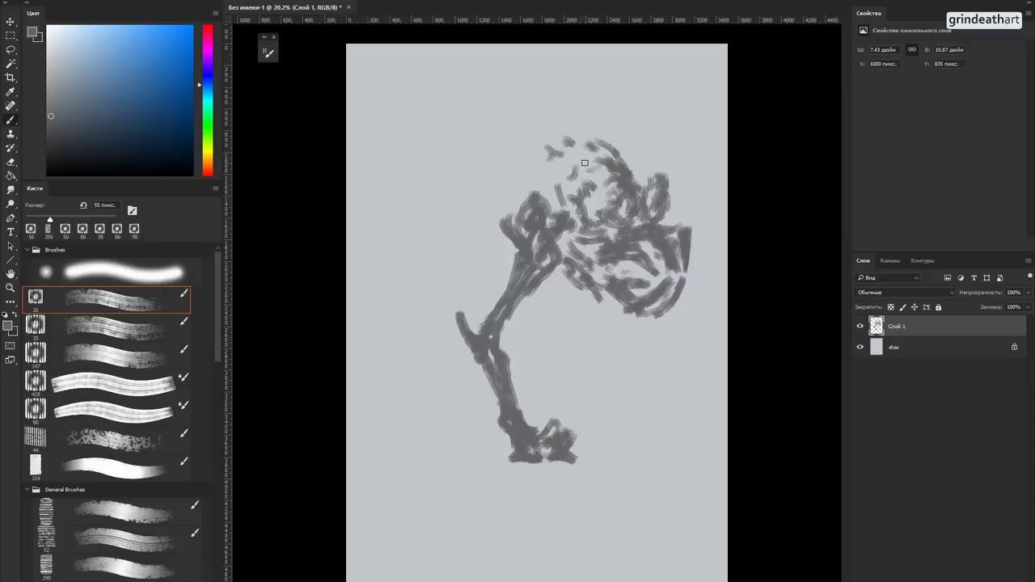
Step: Outline the arched back with dashed strokes down to the rump and mark the belly line behind the shoulder
mouse_move(600, 163)
left_mouse_down()
mouse_move(540, 131)
mouse_move(507, 140)
mouse_move(447, 187)
mouse_move(430, 223)
left_mouse_up()
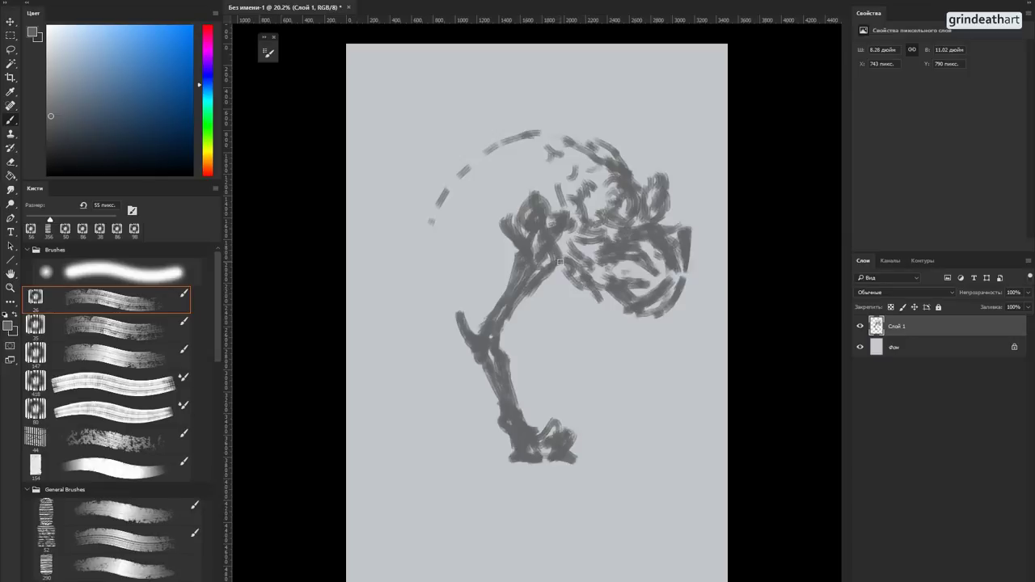
left_click_drag(434, 212, 414, 265)
mouse_move(522, 258)
left_mouse_down()
mouse_move(490, 251)
mouse_move(451, 264)
mouse_move(444, 277)
left_mouse_up()
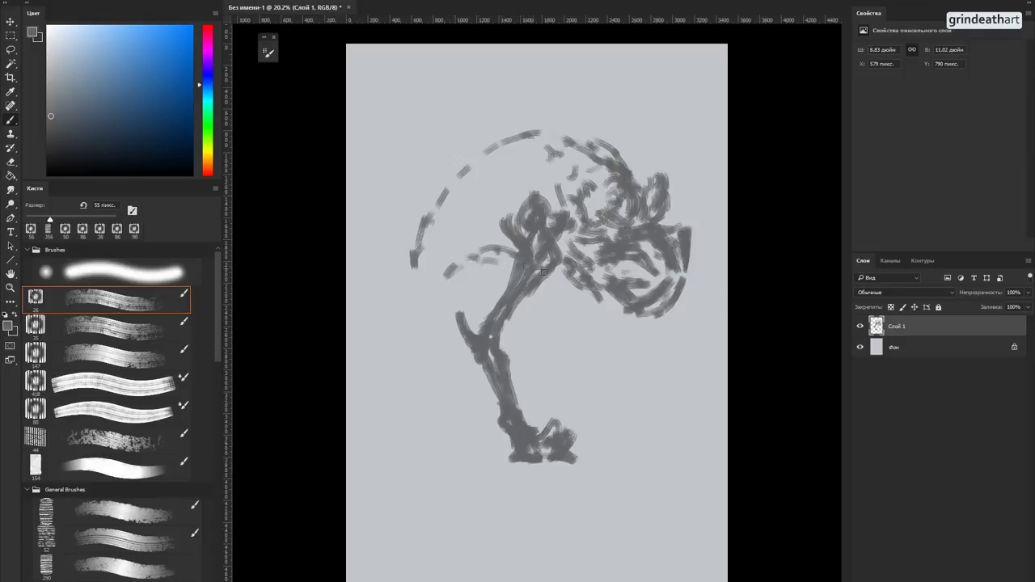
Step: Sketch a circular hip joint and the hind leg with its thigh, backward-bent lower leg and foot
mouse_move(485, 256)
left_mouse_down()
mouse_move(453, 257)
mouse_move(443, 270)
left_mouse_up()
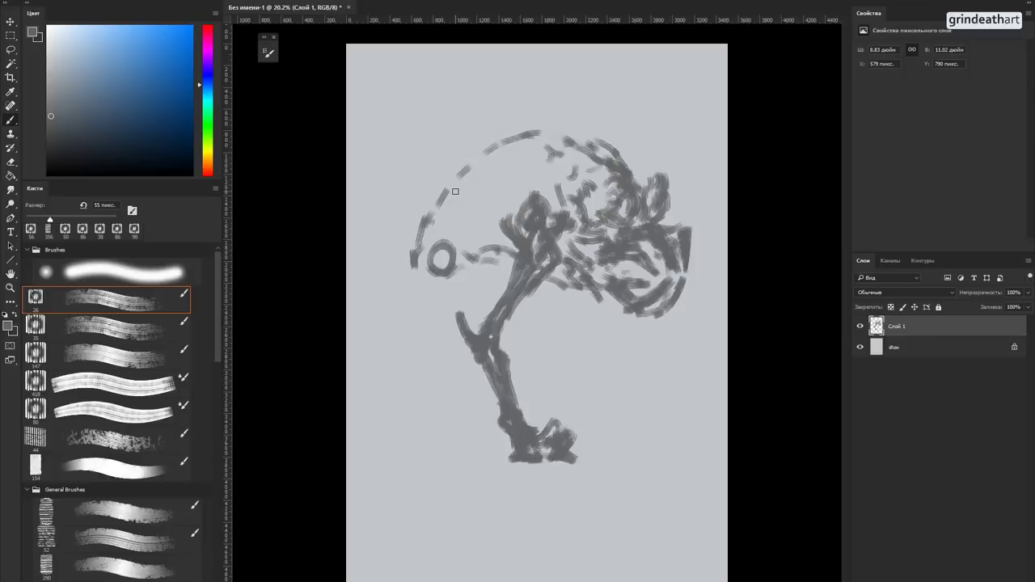
mouse_move(428, 269)
left_mouse_down()
mouse_move(425, 334)
mouse_move(438, 287)
mouse_move(440, 317)
mouse_move(426, 345)
left_mouse_up()
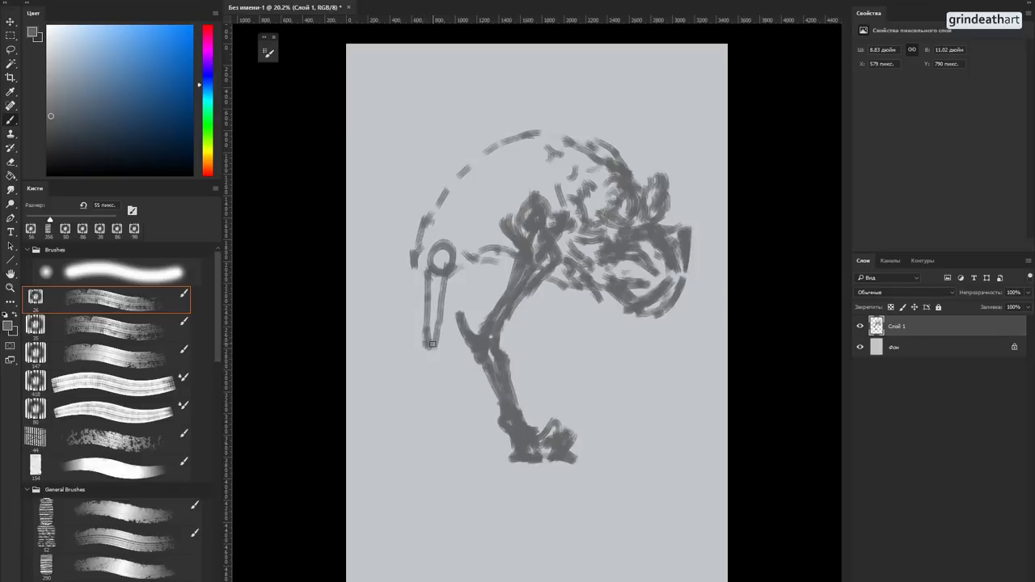
left_click_drag(435, 350, 448, 266)
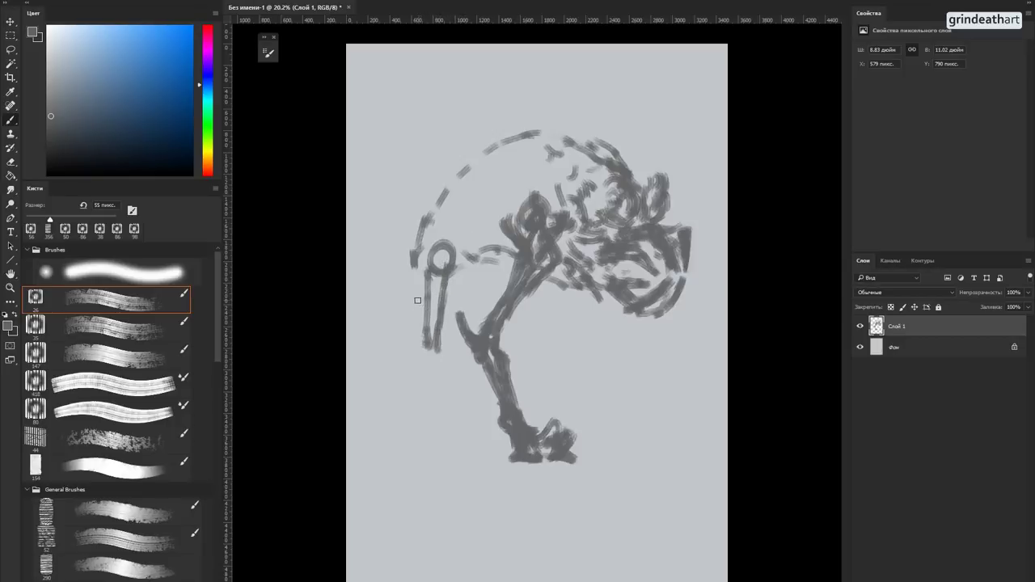
mouse_move(416, 263)
left_mouse_down()
mouse_move(425, 354)
mouse_move(412, 281)
left_mouse_up()
mouse_move(423, 338)
left_mouse_down()
mouse_move(435, 358)
mouse_move(437, 350)
mouse_move(429, 378)
mouse_move(397, 419)
left_mouse_up()
mouse_move(421, 357)
left_mouse_down()
mouse_move(379, 419)
mouse_move(386, 452)
mouse_move(386, 430)
mouse_move(391, 461)
mouse_move(401, 462)
mouse_move(385, 463)
mouse_move(369, 417)
mouse_move(388, 384)
mouse_move(436, 368)
mouse_move(442, 351)
mouse_move(407, 387)
mouse_move(424, 353)
mouse_move(388, 385)
mouse_move(401, 362)
mouse_move(423, 356)
mouse_move(438, 367)
mouse_move(392, 408)
mouse_move(418, 378)
mouse_move(389, 418)
mouse_move(431, 369)
mouse_move(433, 403)
mouse_move(404, 430)
left_mouse_up()
key("e")
left_click_drag(446, 396, 410, 421)
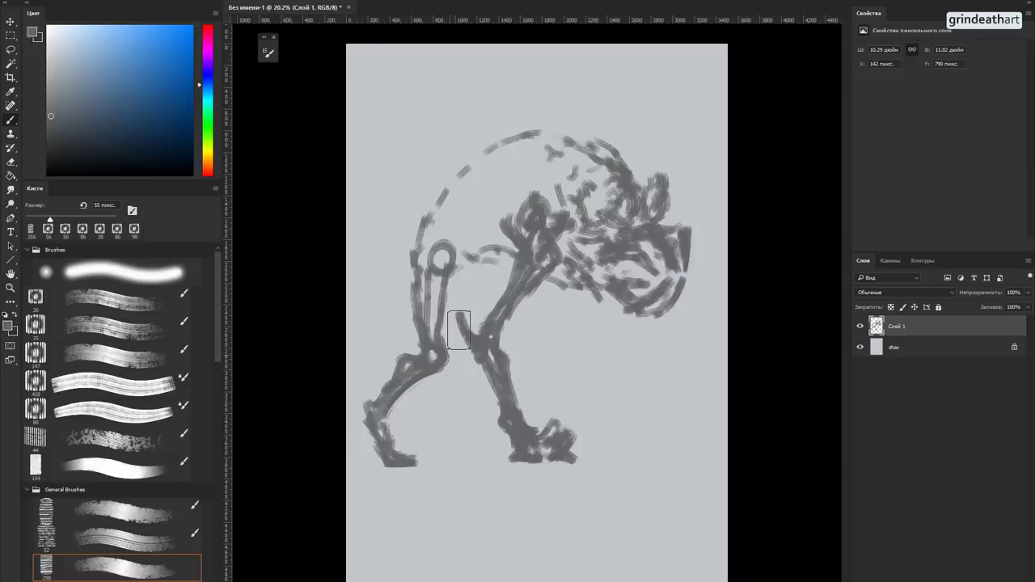
Step: Reinforce the rump, belly, hind heel and back of the jaw with additional grey strokes
key("b")
mouse_move(414, 245)
left_mouse_down()
mouse_move(404, 275)
mouse_move(419, 319)
left_mouse_up()
key("shift+comma")
mouse_move(411, 265)
left_mouse_down()
mouse_move(404, 291)
mouse_move(414, 296)
left_mouse_up()
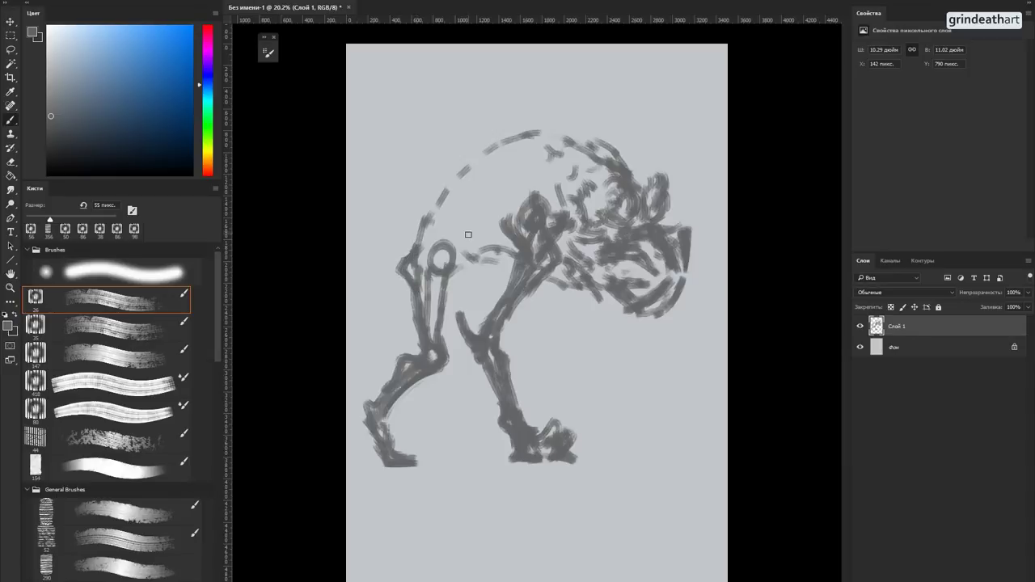
mouse_move(449, 234)
left_mouse_down()
mouse_move(455, 260)
mouse_move(444, 316)
mouse_move(450, 272)
mouse_move(471, 246)
mouse_move(491, 235)
mouse_move(509, 246)
mouse_move(494, 235)
mouse_move(507, 255)
mouse_move(477, 234)
left_mouse_up()
mouse_move(380, 427)
left_mouse_down()
mouse_move(387, 450)
mouse_move(373, 459)
left_mouse_up()
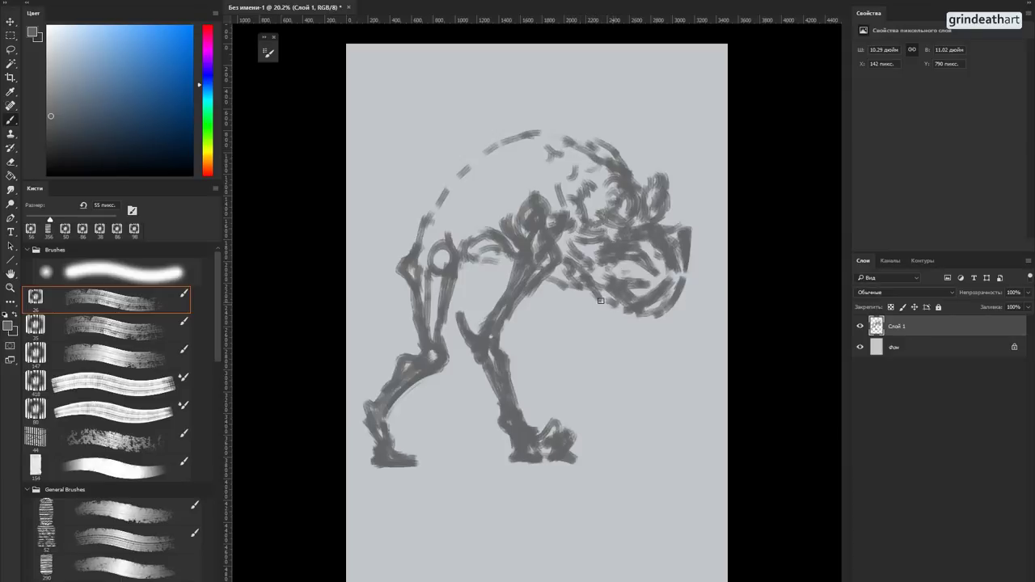
mouse_move(590, 305)
left_mouse_down()
mouse_move(623, 310)
mouse_move(579, 324)
mouse_move(585, 302)
mouse_move(591, 312)
mouse_move(609, 304)
mouse_move(586, 304)
mouse_move(571, 261)
mouse_move(584, 259)
mouse_move(569, 266)
mouse_move(532, 216)
mouse_move(587, 210)
mouse_move(567, 222)
mouse_move(590, 223)
mouse_move(585, 259)
mouse_move(592, 230)
mouse_move(583, 225)
mouse_move(554, 245)
left_mouse_up()
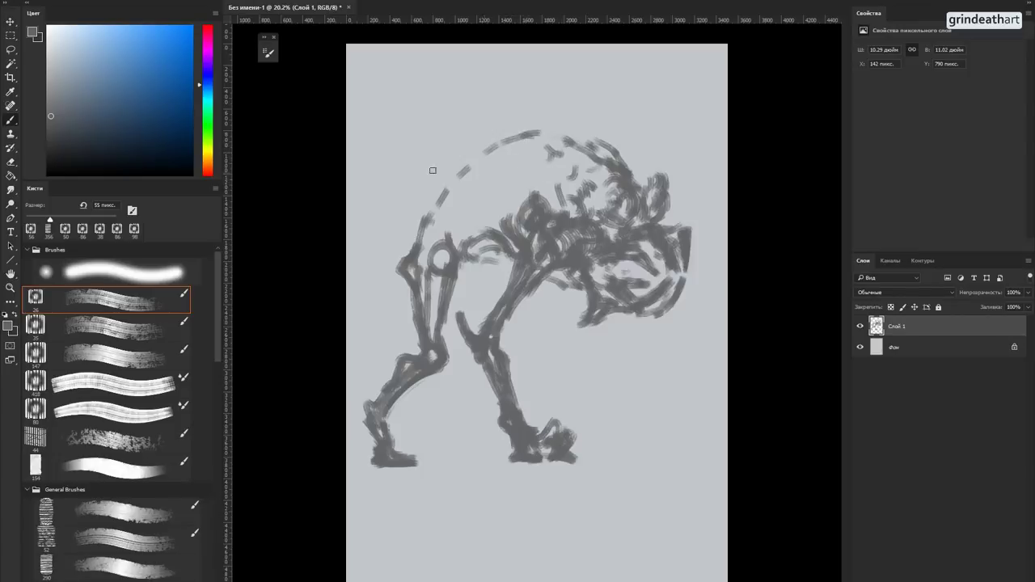
Step: Pick a darker grey and shade the edges of the foreleg from the shoulder down to the ankle
left_click_drag(54, 133, 55, 142)
mouse_move(573, 267)
left_mouse_down()
mouse_move(587, 266)
mouse_move(550, 269)
mouse_move(566, 251)
mouse_move(531, 293)
mouse_move(520, 247)
mouse_move(505, 295)
mouse_move(533, 291)
mouse_move(511, 311)
mouse_move(506, 292)
mouse_move(484, 317)
mouse_move(517, 288)
left_mouse_up()
mouse_move(480, 329)
left_mouse_down()
mouse_move(505, 307)
mouse_move(495, 338)
mouse_move(527, 437)
left_mouse_up()
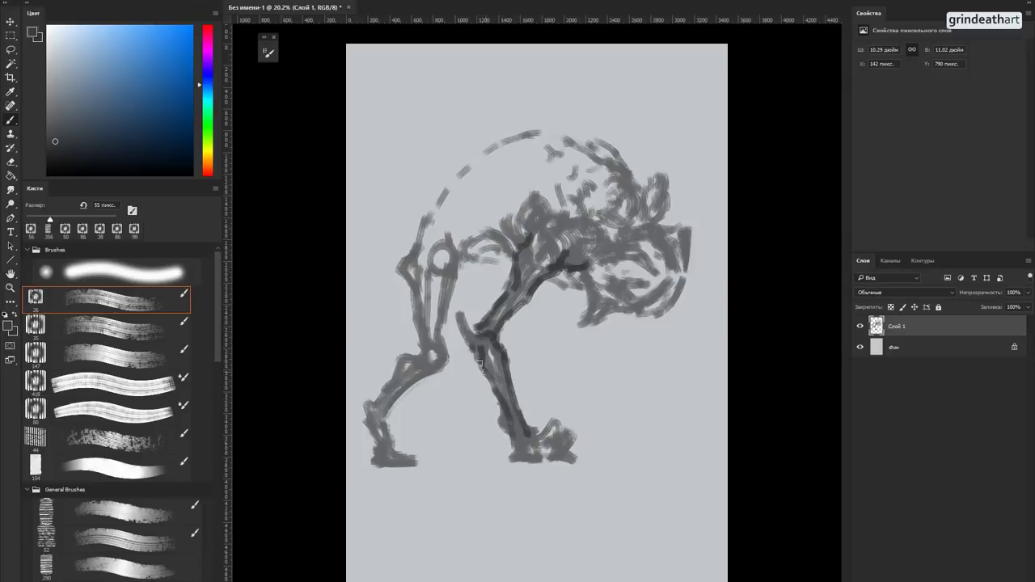
mouse_move(476, 364)
left_mouse_down()
mouse_move(472, 352)
mouse_move(493, 398)
left_mouse_up()
Step: Darken the front paw and define its pointed toes with the same dark grey
mouse_move(512, 433)
left_mouse_down()
mouse_move(574, 404)
mouse_move(531, 433)
mouse_move(571, 441)
left_mouse_up()
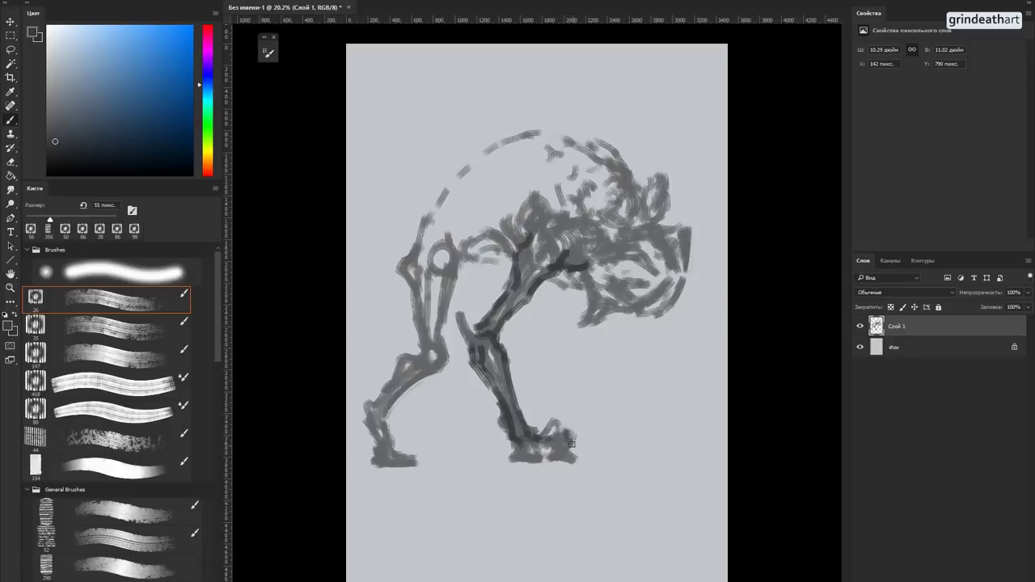
mouse_move(580, 454)
left_mouse_down()
mouse_move(565, 431)
mouse_move(537, 439)
mouse_move(559, 431)
mouse_move(564, 451)
mouse_move(536, 444)
mouse_move(584, 456)
mouse_move(546, 457)
mouse_move(575, 460)
left_mouse_up()
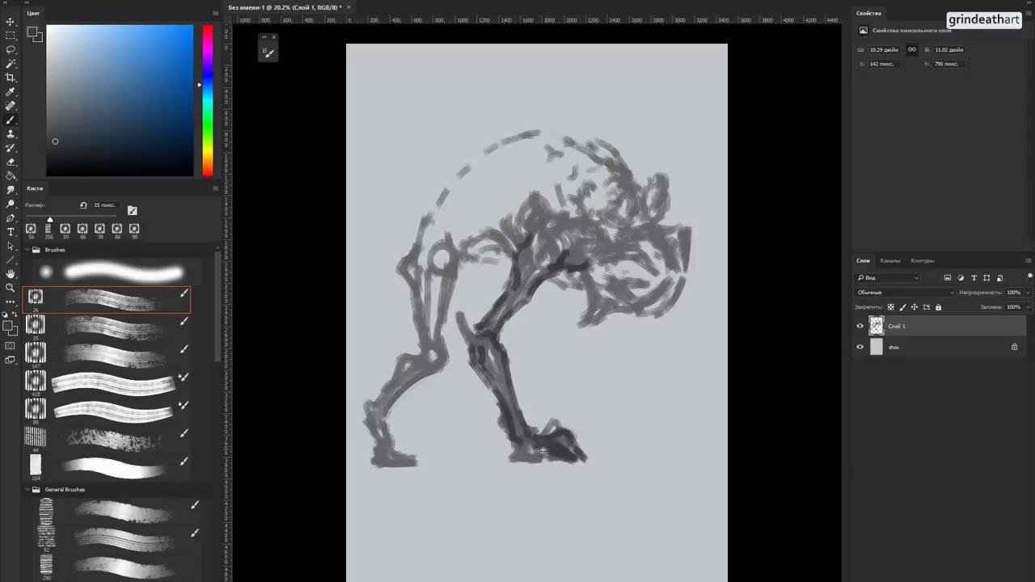
mouse_move(531, 451)
left_mouse_down()
mouse_move(572, 443)
mouse_move(582, 454)
mouse_move(558, 425)
left_mouse_up()
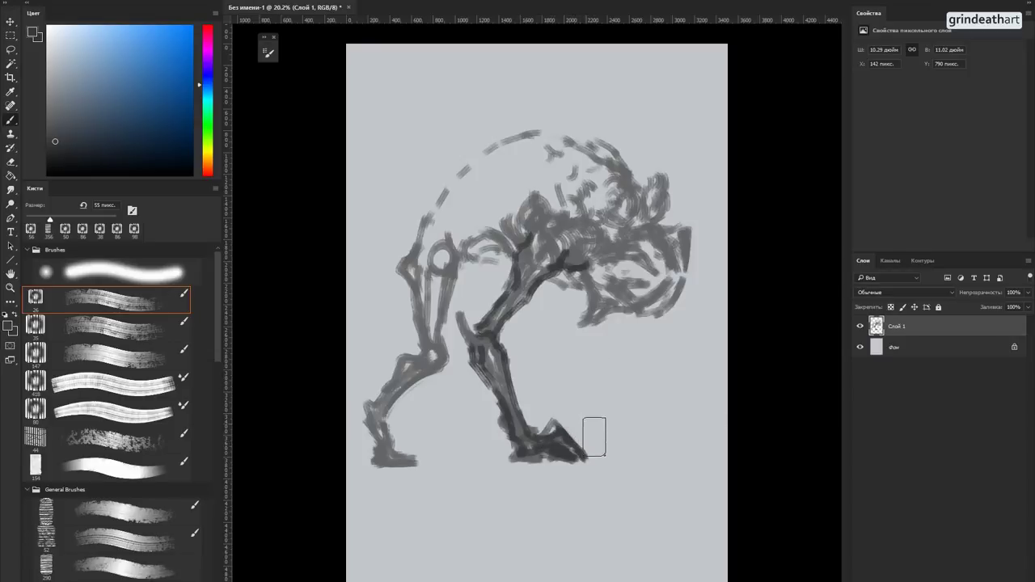
key("shift+period")
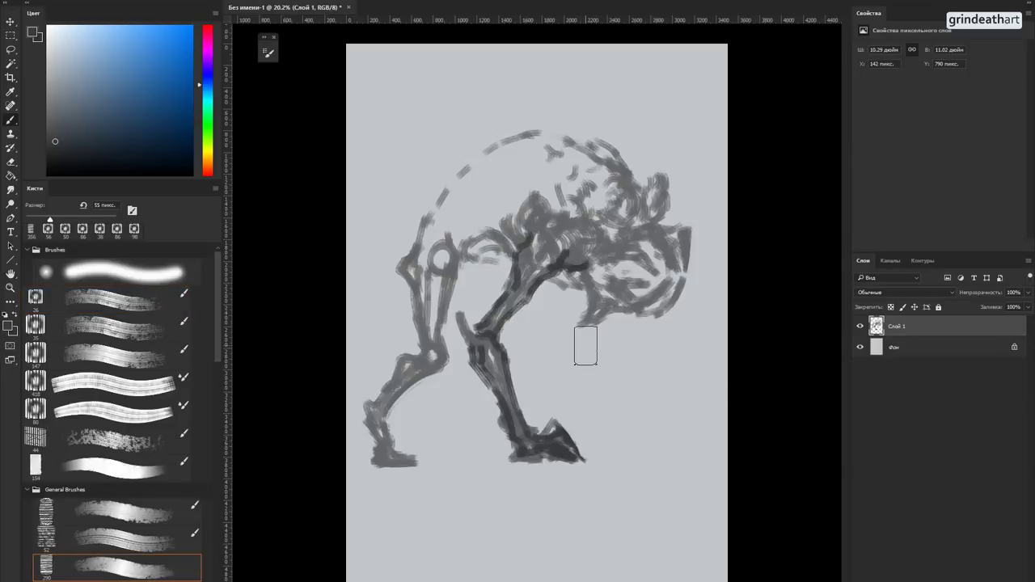
Step: Fill the foreleg and front paw with textured dark grey strokes, from the upper arm down to the toes
key("shift+comma")
mouse_move(488, 347)
left_mouse_down()
mouse_move(487, 379)
mouse_move(512, 437)
left_mouse_up()
mouse_move(498, 327)
left_mouse_down()
mouse_move(489, 316)
mouse_move(524, 296)
mouse_move(527, 276)
mouse_move(547, 273)
mouse_move(535, 277)
left_mouse_up()
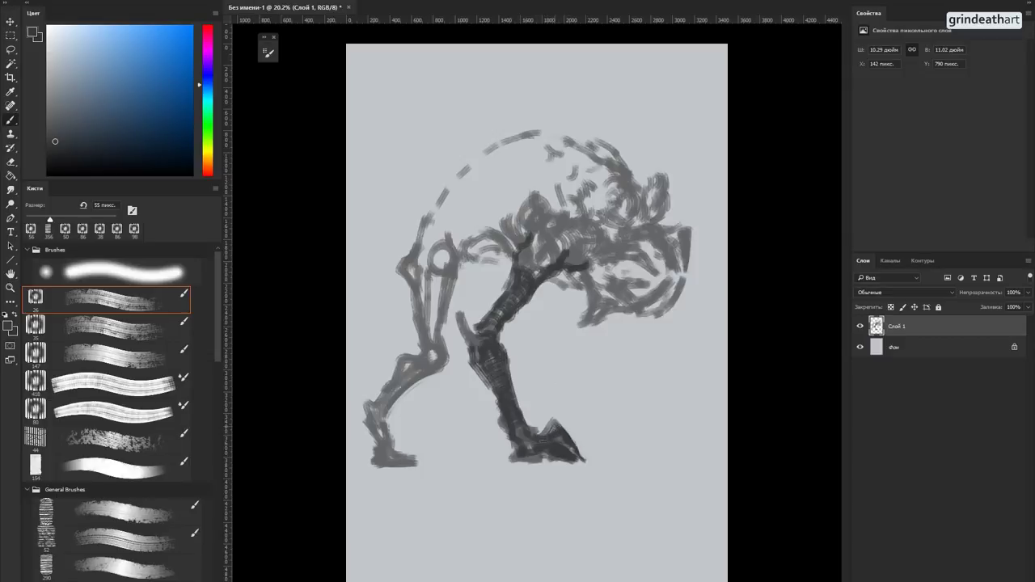
left_click_drag(552, 431, 576, 458)
Step: Draw a small round shoulder joint, the circular eyes and the thick brow ridge in dark grey
mouse_move(569, 273)
left_mouse_down()
mouse_move(552, 243)
mouse_move(541, 258)
mouse_move(562, 228)
left_mouse_up()
mouse_move(635, 235)
left_mouse_down()
mouse_move(628, 240)
mouse_move(642, 237)
mouse_move(641, 215)
mouse_move(628, 219)
left_mouse_up()
mouse_move(642, 256)
left_mouse_down()
mouse_move(661, 276)
mouse_move(638, 262)
mouse_move(670, 263)
mouse_move(665, 251)
mouse_move(675, 280)
mouse_move(668, 264)
mouse_move(685, 277)
mouse_move(680, 253)
mouse_move(685, 282)
mouse_move(684, 256)
mouse_move(624, 263)
left_mouse_up()
mouse_move(647, 209)
left_mouse_down()
mouse_move(665, 230)
mouse_move(636, 218)
mouse_move(653, 212)
mouse_move(646, 193)
mouse_move(617, 183)
mouse_move(602, 204)
mouse_move(611, 159)
mouse_move(611, 176)
left_mouse_up()
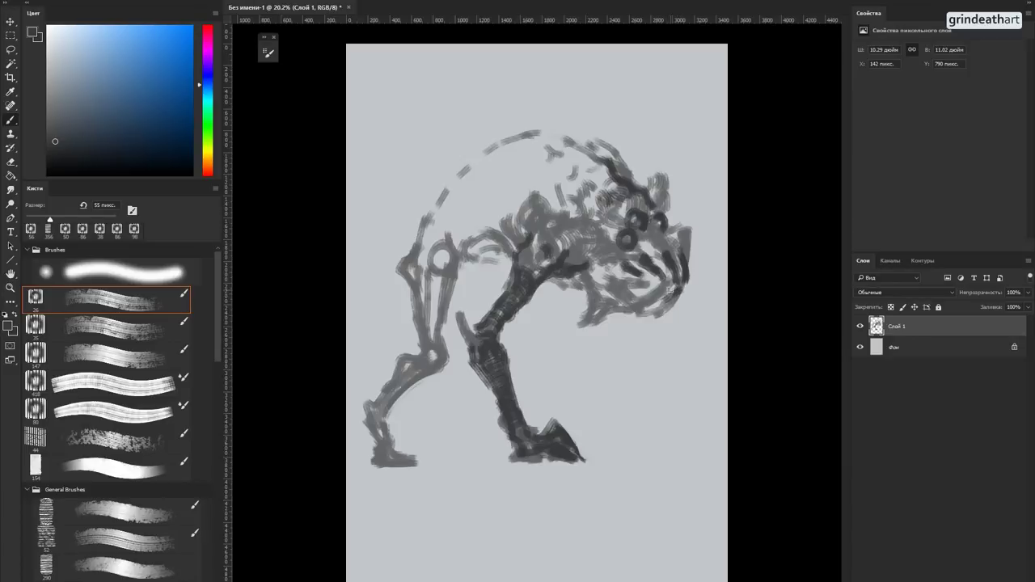
Step: Draw long fang-like strokes across the muzzle and lower jaw, and erase the excess paint in front of the snout
mouse_move(660, 289)
left_mouse_down()
mouse_move(650, 298)
mouse_move(643, 284)
mouse_move(628, 286)
left_mouse_up()
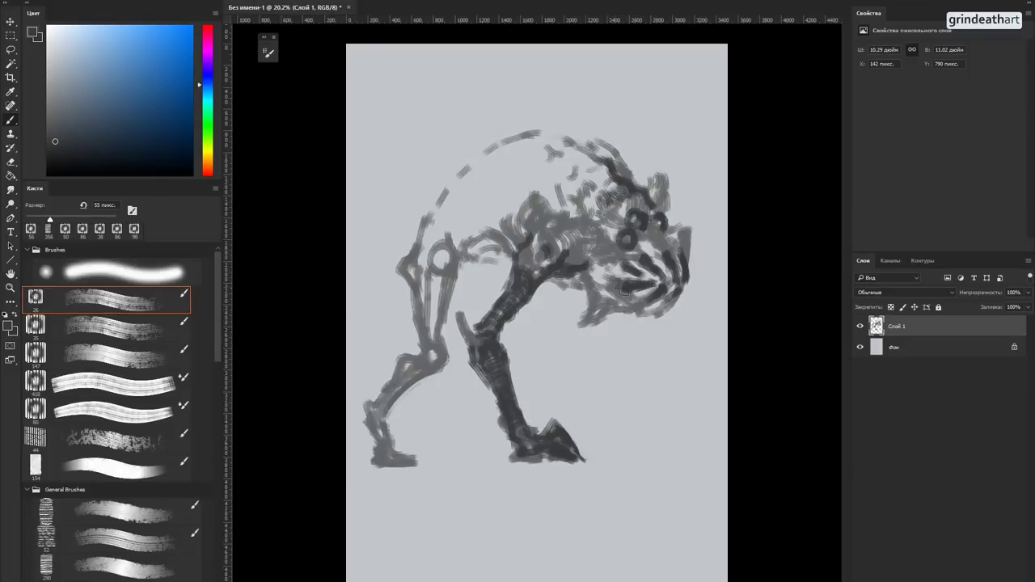
mouse_move(642, 303)
left_mouse_down()
mouse_move(629, 305)
mouse_move(608, 294)
mouse_move(627, 311)
mouse_move(655, 310)
mouse_move(649, 319)
mouse_move(678, 288)
left_mouse_up()
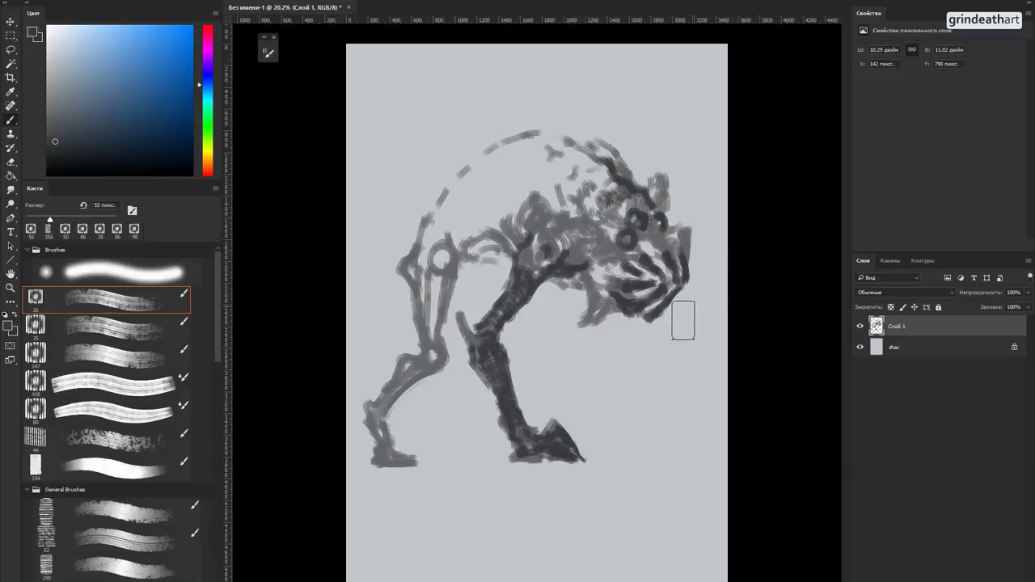
key("shift+period")
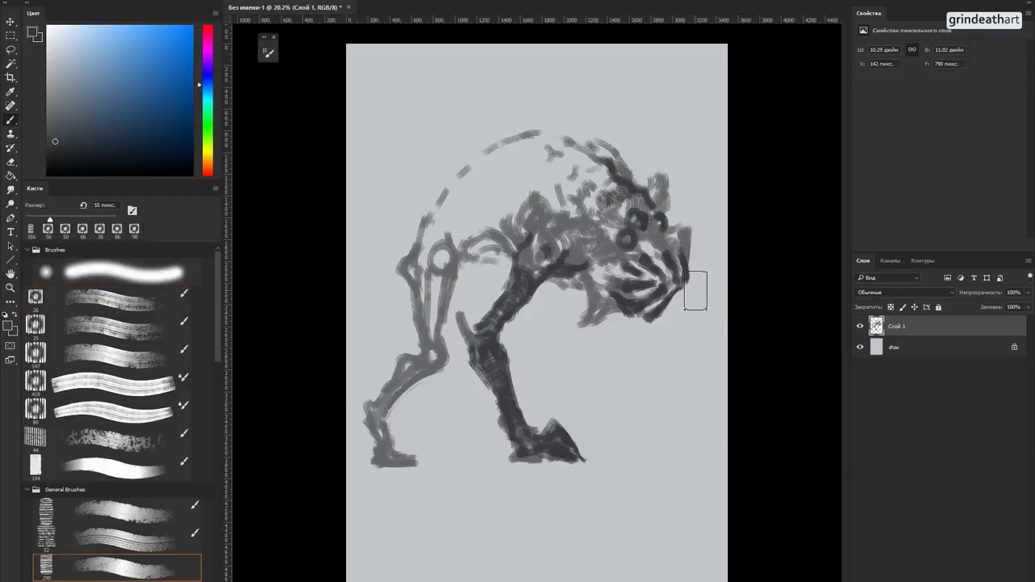
left_click_drag(705, 263, 701, 224)
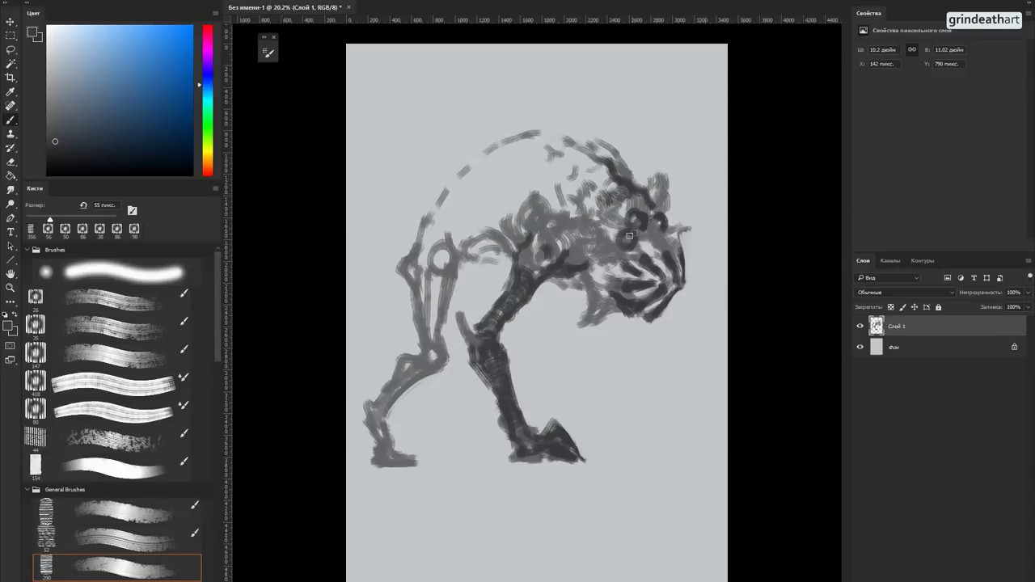
Step: Darken the back of the jaw, the throat and the cheek with dark grey strokes
key("period")
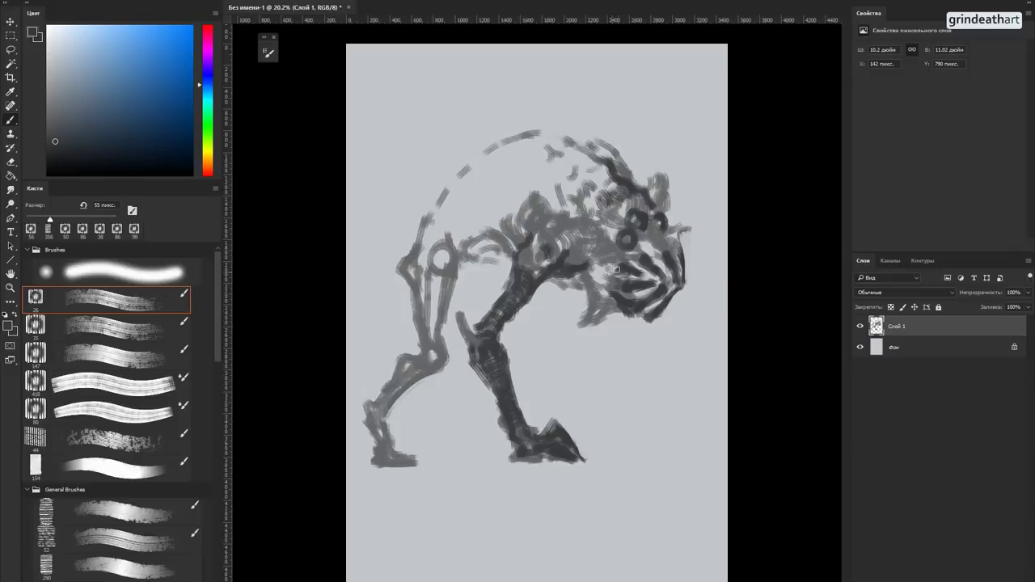
left_click_drag(612, 275, 592, 268)
mouse_move(605, 302)
left_mouse_down()
mouse_move(593, 299)
mouse_move(589, 275)
mouse_move(600, 308)
mouse_move(622, 311)
mouse_move(595, 320)
mouse_move(595, 299)
mouse_move(619, 310)
left_mouse_up()
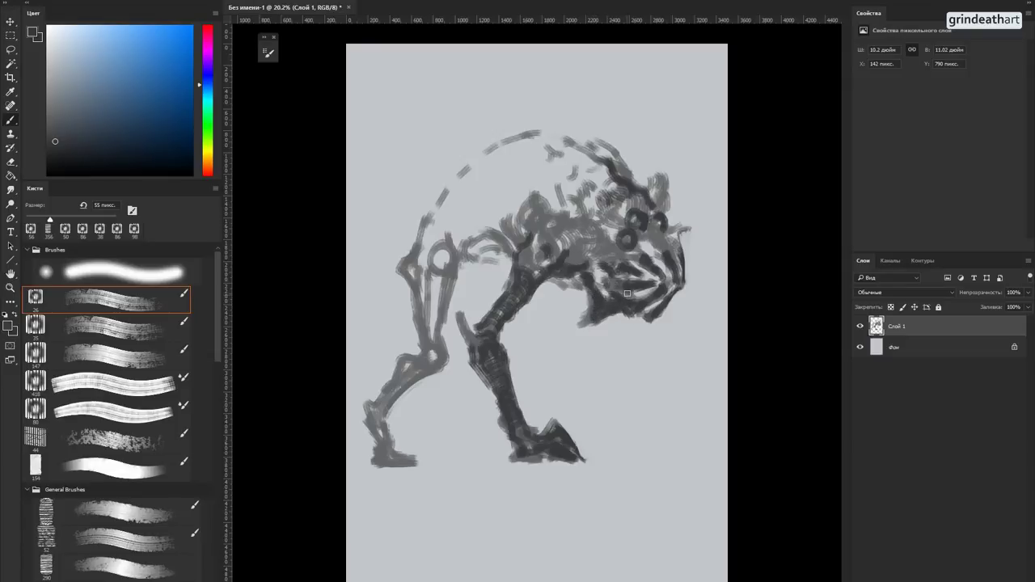
mouse_move(610, 260)
left_mouse_down()
mouse_move(597, 277)
mouse_move(602, 254)
mouse_move(620, 257)
left_mouse_up()
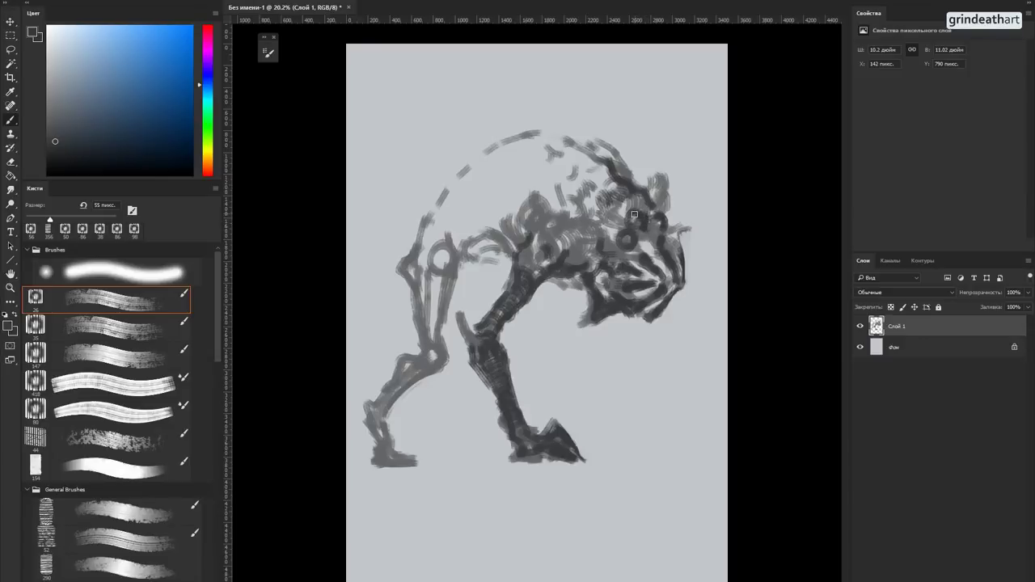
Step: Build up a cluster of round eyes on the side of the head and darken the area below them
mouse_move(630, 219)
left_mouse_down()
mouse_move(640, 226)
mouse_move(622, 231)
mouse_move(611, 246)
mouse_move(623, 243)
mouse_move(619, 251)
left_mouse_up()
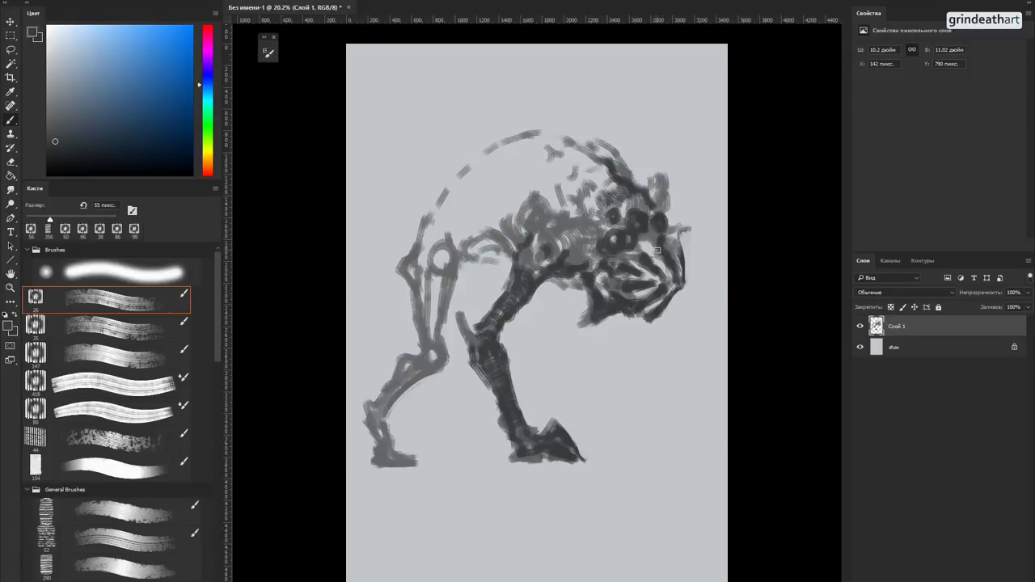
left_click_drag(644, 247, 659, 271)
left_click_drag(610, 219, 617, 229)
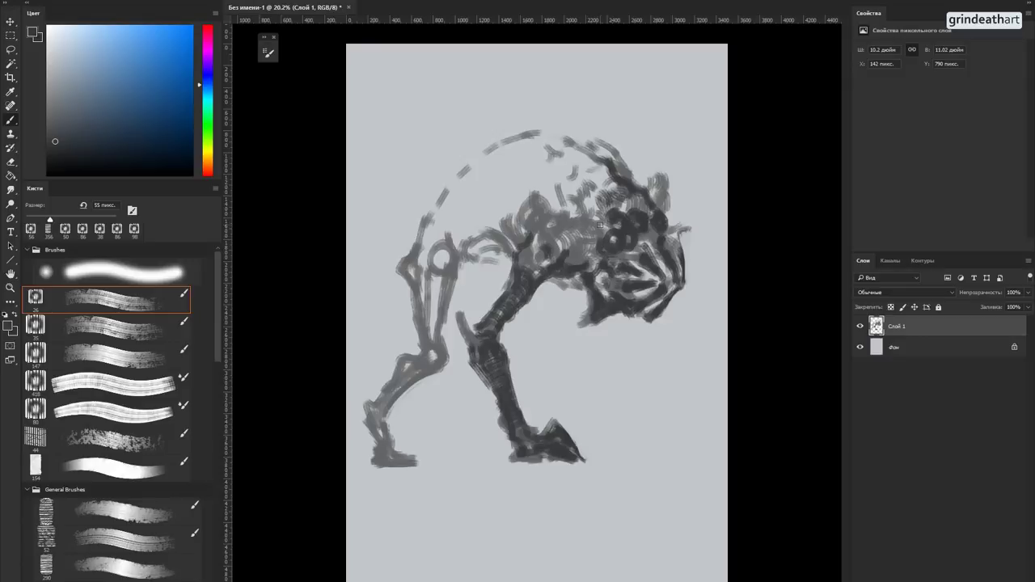
Step: Sketch the second foreleg behind the jaw with its joint, upper arm and forearm, and shade its upper part near-black
mouse_move(580, 308)
left_mouse_down()
mouse_move(576, 294)
mouse_move(571, 319)
left_mouse_up()
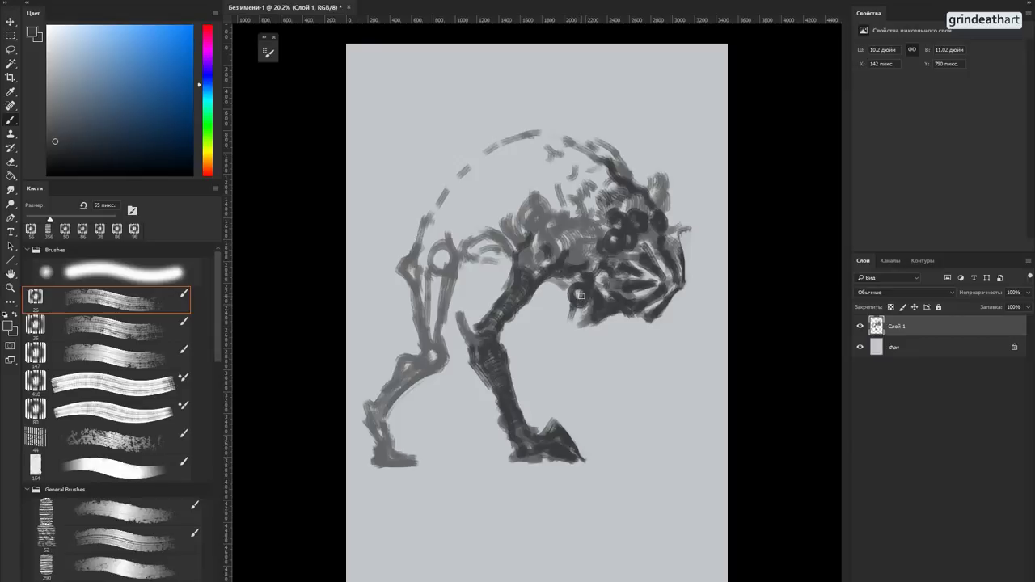
mouse_move(583, 298)
left_mouse_down()
mouse_move(556, 335)
mouse_move(581, 292)
mouse_move(556, 341)
mouse_move(584, 339)
mouse_move(572, 343)
left_mouse_up()
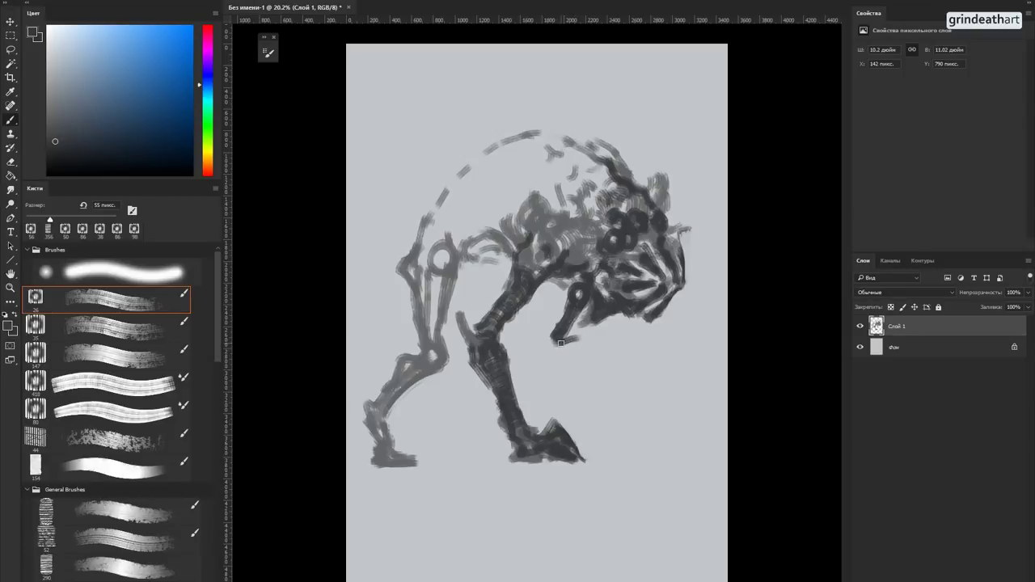
mouse_move(561, 342)
left_mouse_down()
mouse_move(599, 387)
mouse_move(553, 350)
mouse_move(574, 366)
mouse_move(565, 347)
mouse_move(600, 394)
left_mouse_up()
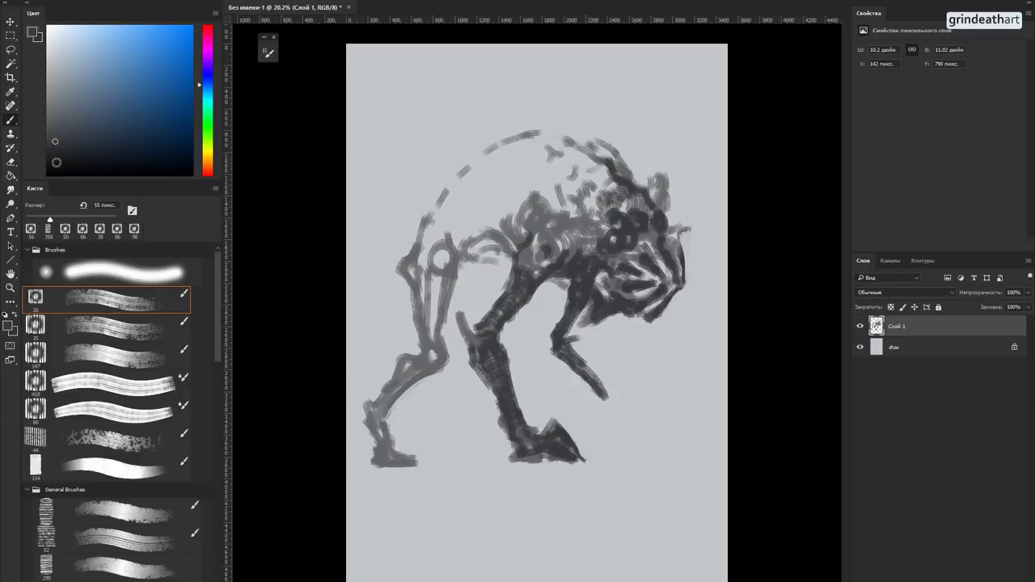
left_click(54, 159)
mouse_move(598, 255)
left_mouse_down()
mouse_move(594, 277)
mouse_move(568, 268)
mouse_move(578, 249)
mouse_move(602, 252)
mouse_move(576, 322)
left_mouse_up()
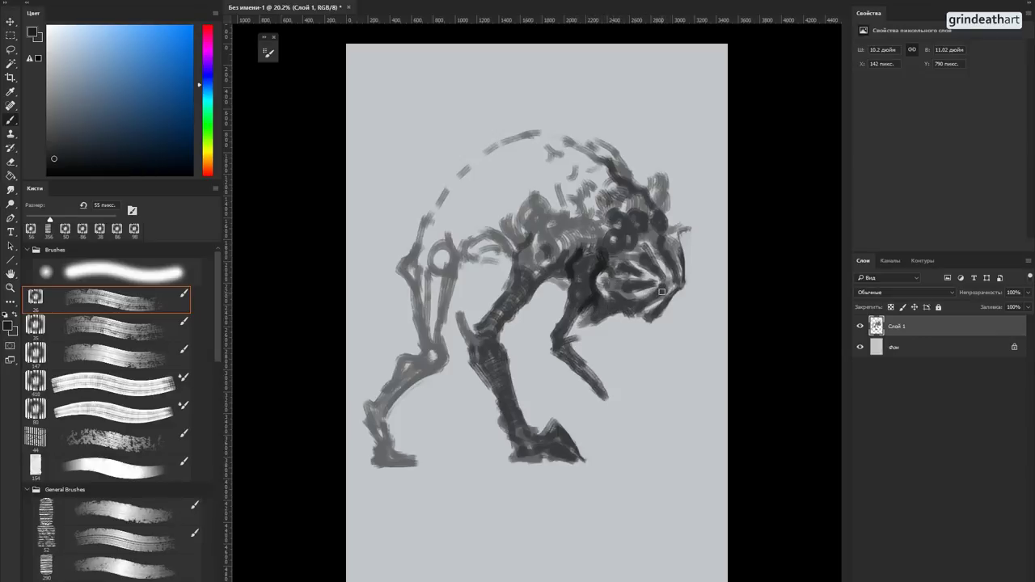
Step: Reduce the brush to 35 px and outline the fangs and the corner of the mouth in near-black
key("bracketleft")
key("bracketleft")
key("bracketleft")
mouse_move(662, 287)
left_mouse_down()
mouse_move(631, 319)
mouse_move(644, 303)
mouse_move(629, 306)
mouse_move(668, 305)
left_mouse_up()
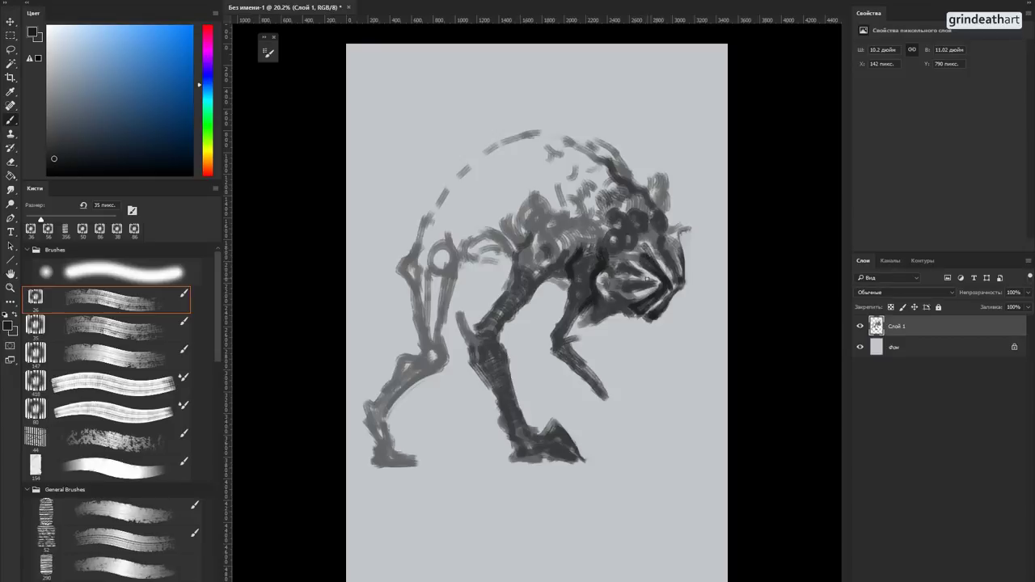
mouse_move(658, 281)
left_mouse_down()
mouse_move(621, 280)
mouse_move(639, 288)
mouse_move(624, 291)
left_mouse_up()
left_click_drag(626, 283, 599, 278)
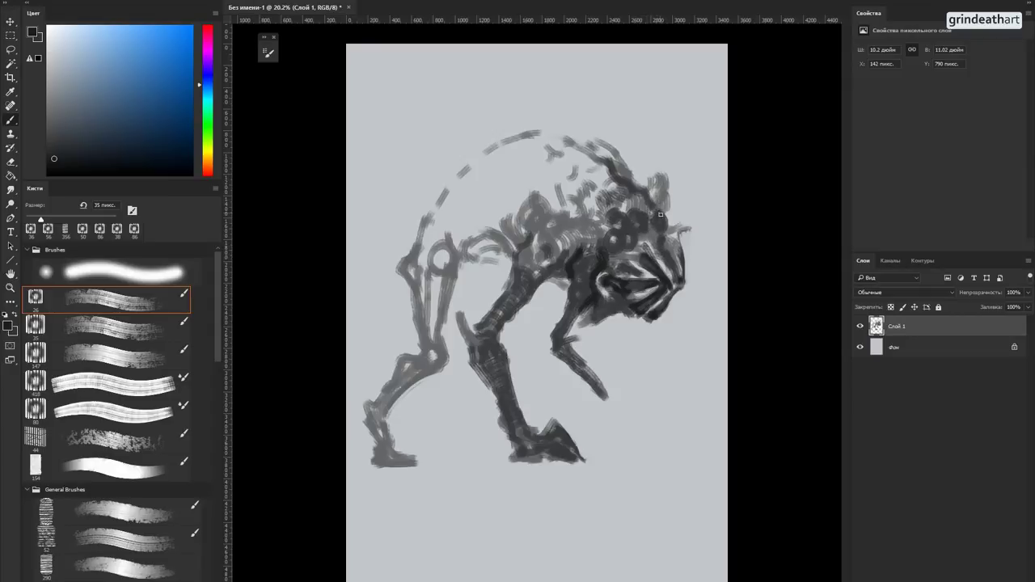
Step: Define the eye rims, the mouth interior and the wavy ridges above and behind the eyes in near-black
mouse_move(644, 225)
left_mouse_down()
mouse_move(634, 216)
mouse_move(642, 228)
mouse_move(628, 223)
mouse_move(612, 248)
mouse_move(680, 279)
mouse_move(655, 252)
left_mouse_up()
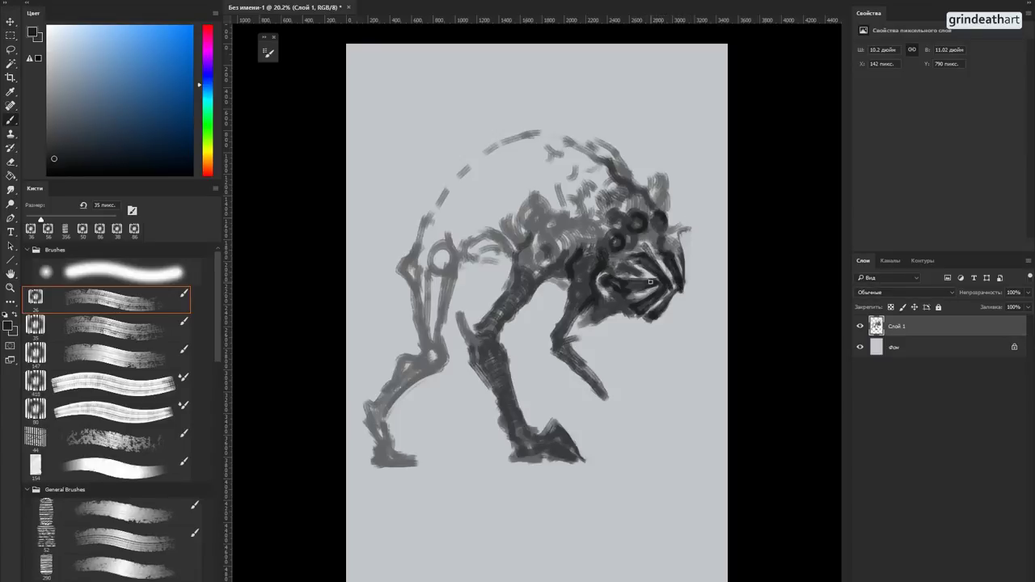
mouse_move(643, 279)
left_mouse_down()
mouse_move(628, 286)
mouse_move(633, 277)
left_mouse_up()
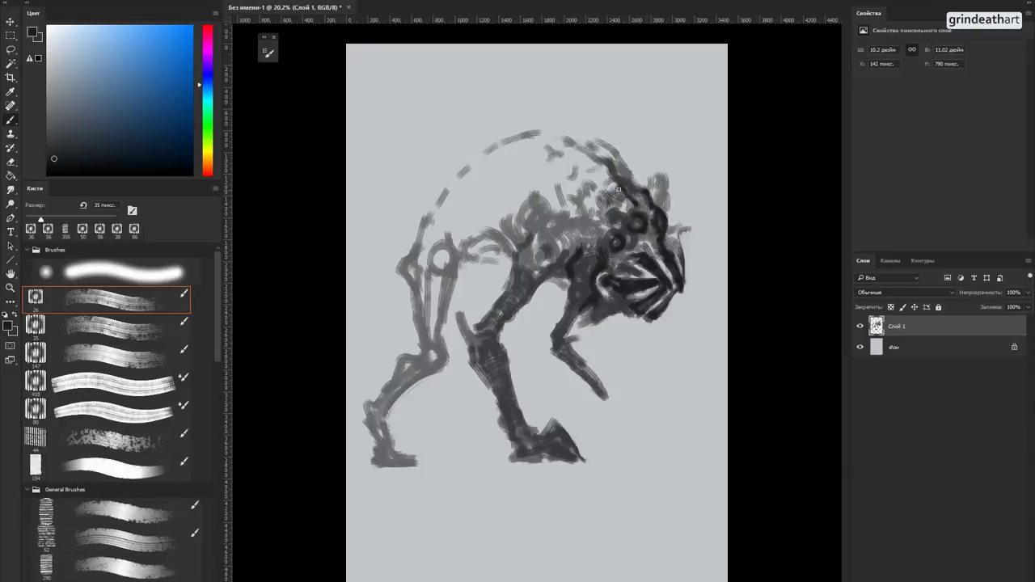
mouse_move(603, 199)
left_mouse_down()
mouse_move(620, 213)
mouse_move(609, 196)
left_mouse_up()
mouse_move(614, 226)
left_mouse_down()
mouse_move(577, 215)
mouse_move(599, 242)
mouse_move(566, 216)
mouse_move(585, 209)
mouse_move(604, 218)
mouse_move(587, 216)
mouse_move(606, 252)
left_mouse_up()
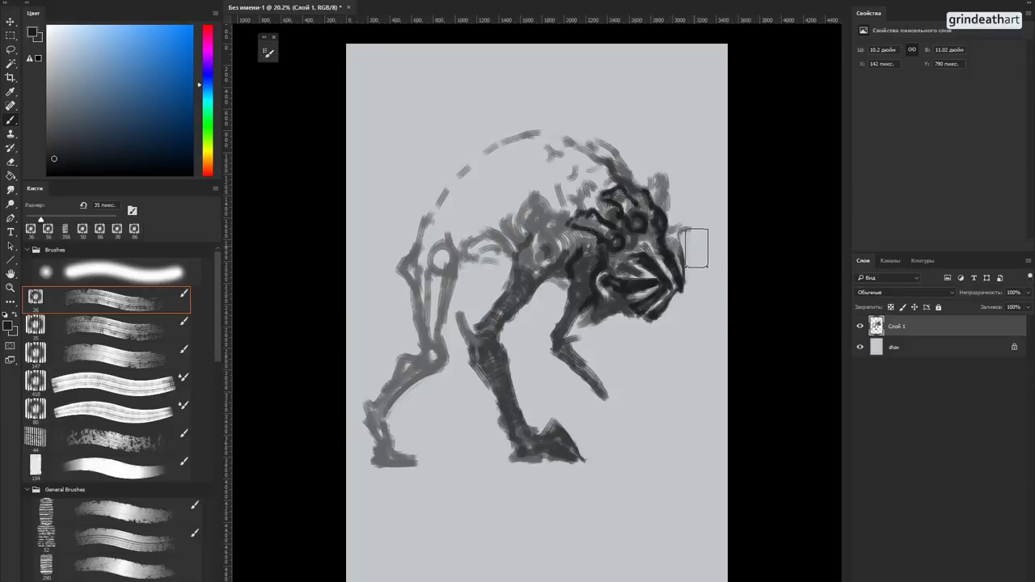
Step: Trim the front contour of the snout and lower jaw, and fill the gaps between the fangs with near-black
left_click_drag(692, 251, 687, 271)
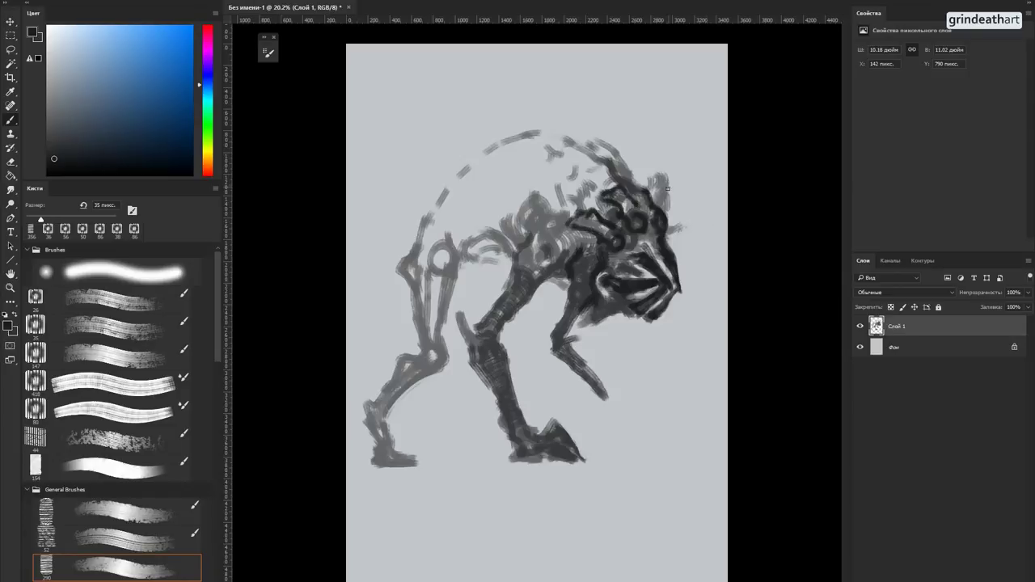
key("shift+comma")
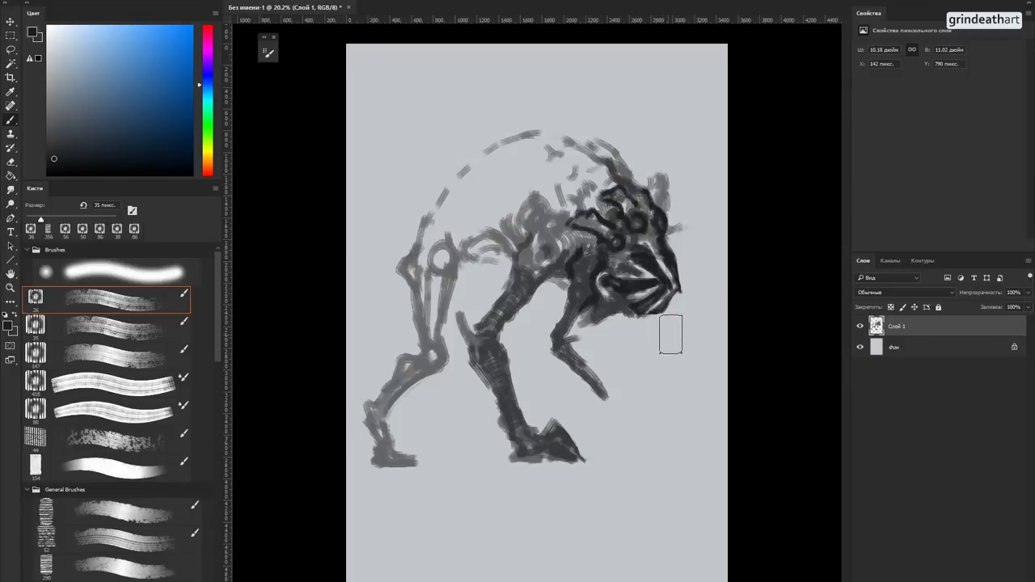
key("comma")
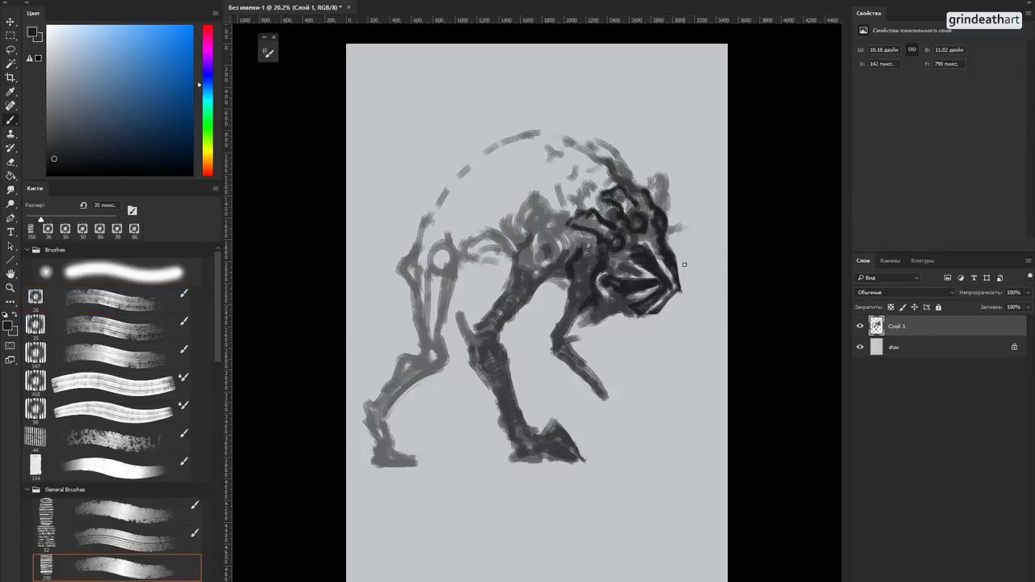
key("period")
mouse_move(651, 305)
left_mouse_down()
mouse_move(671, 284)
mouse_move(652, 252)
mouse_move(642, 274)
mouse_move(624, 275)
mouse_move(652, 289)
mouse_move(635, 302)
left_mouse_up()
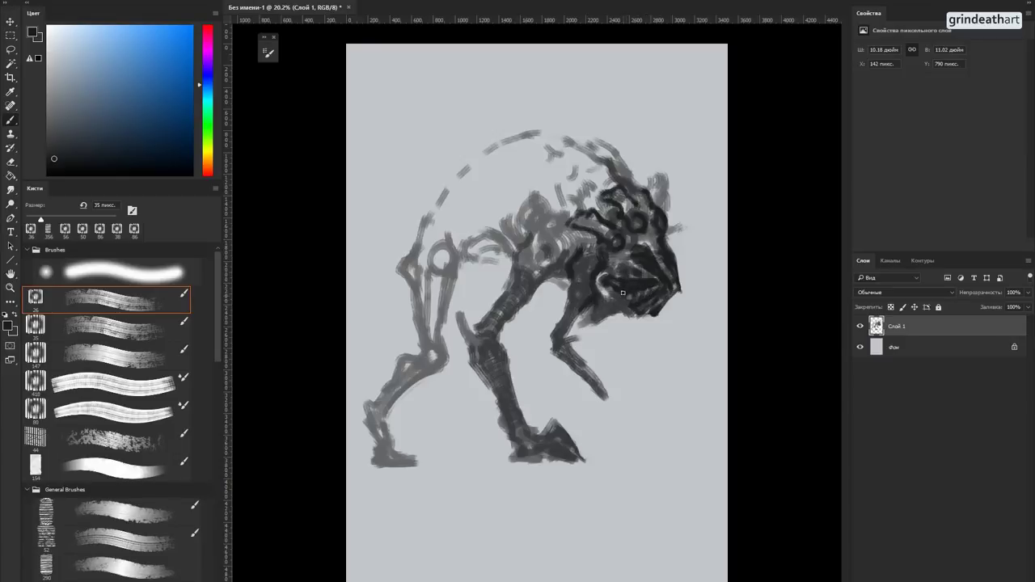
Step: Paint mid-grey highlights on the upper muzzle and darken the mouth with a near-black sampled from the head
left_click(65, 98)
mouse_move(667, 280)
left_mouse_down()
mouse_move(635, 251)
mouse_move(651, 264)
mouse_move(643, 260)
left_mouse_up()
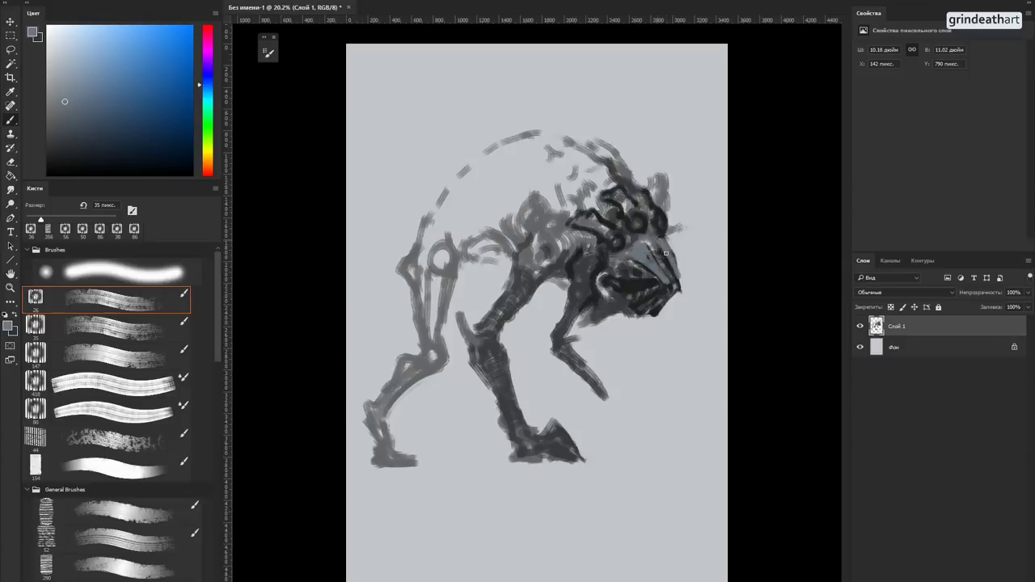
left_click(660, 251, "alt")
left_click_drag(636, 262, 629, 259)
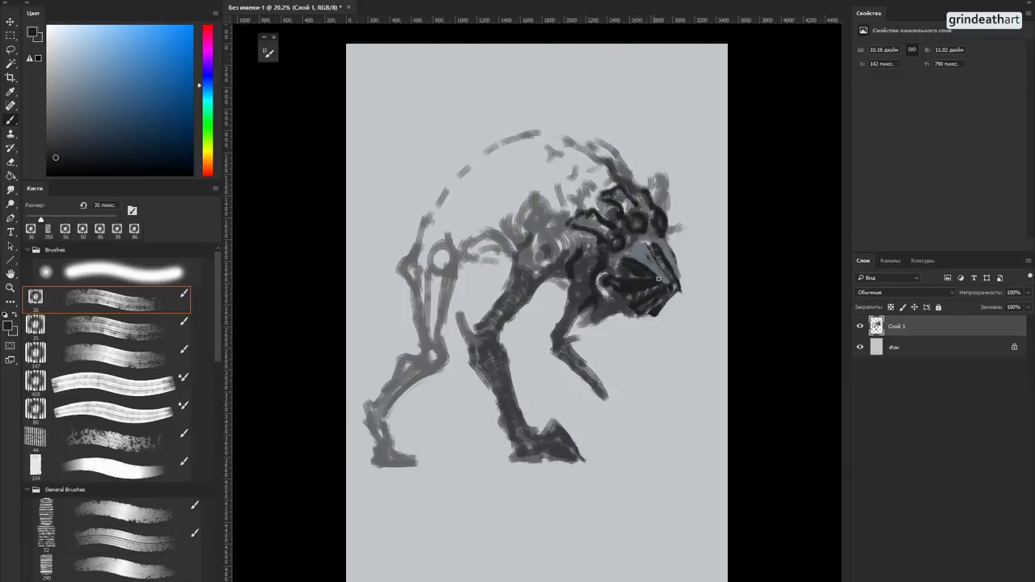
Step: Lighten the upper muzzle below the eyes with greys sampled from the head
left_click(634, 246, "alt")
left_click(652, 259, "alt")
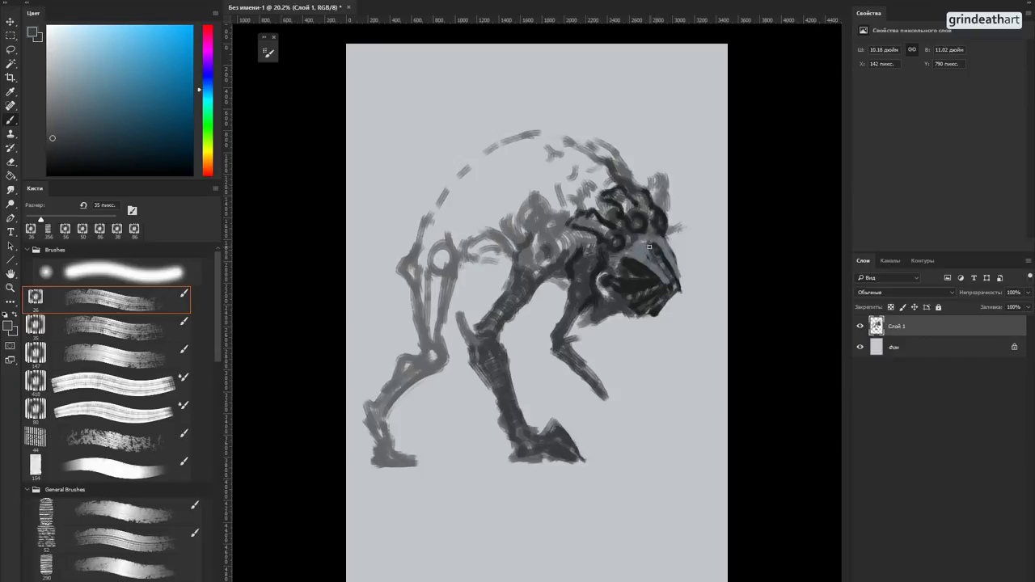
left_click(646, 241, "alt")
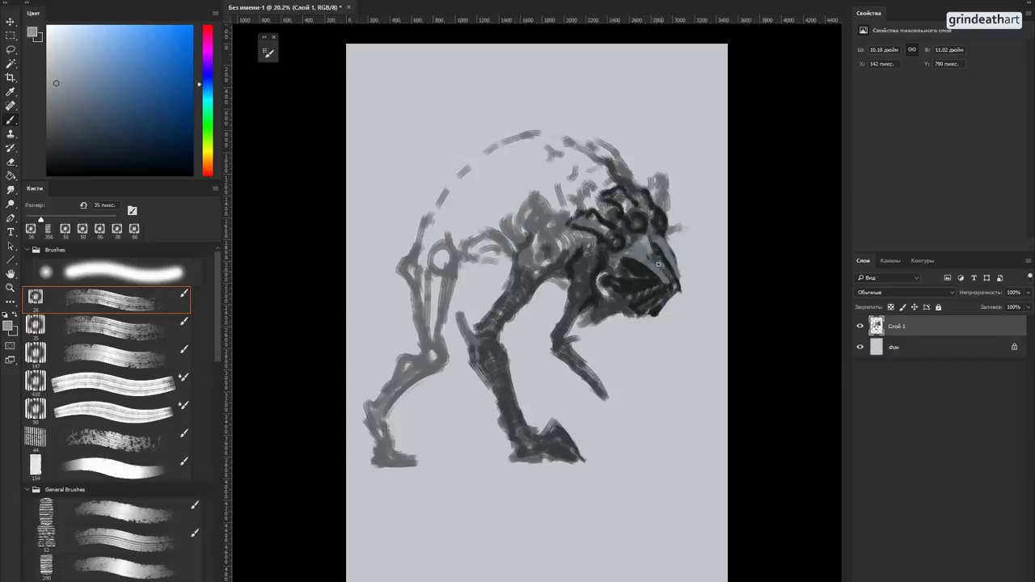
left_click_drag(648, 261, 659, 270)
left_click(656, 247, "alt")
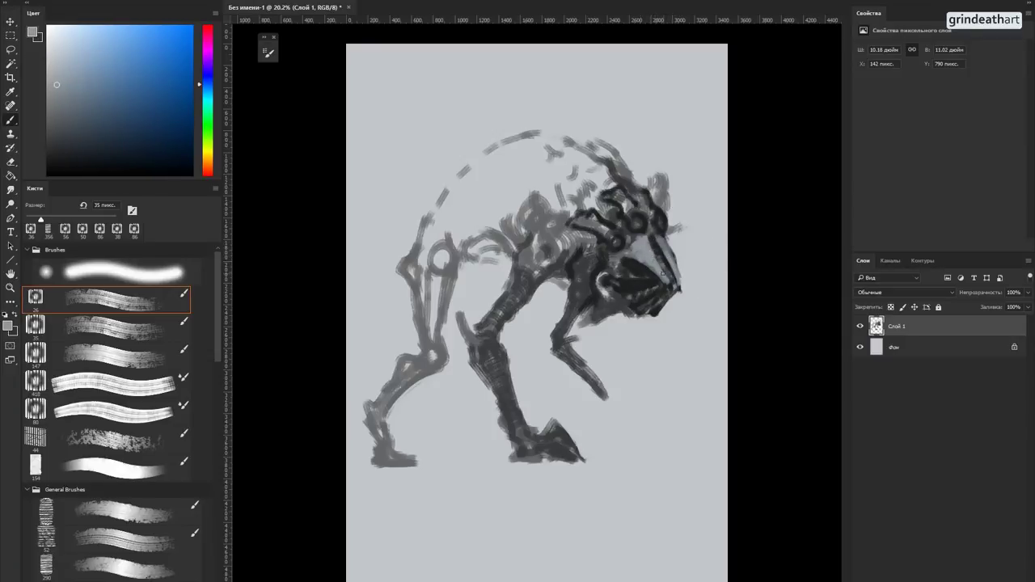
Step: Refine the border between the pale muzzle, the cheek and the mouth with sampled light and dark greys
left_click(656, 277, "alt")
left_click(638, 257, "alt")
left_click_drag(638, 258, 629, 235)
left_click(630, 264, "alt")
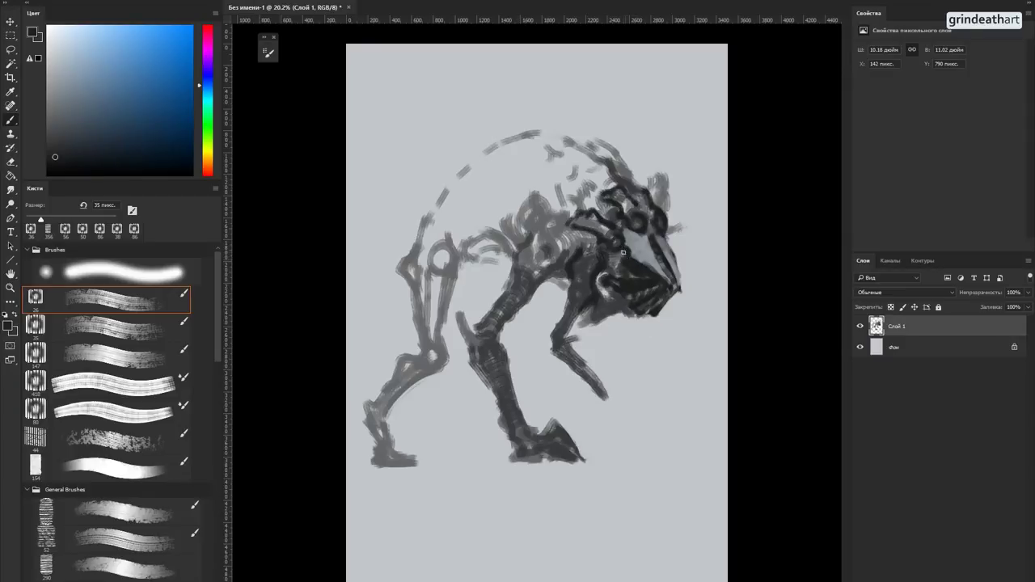
left_click(644, 262, "alt")
Step: Undo the last trimming strokes on the snout and erase its front edge again
key("shift+period")
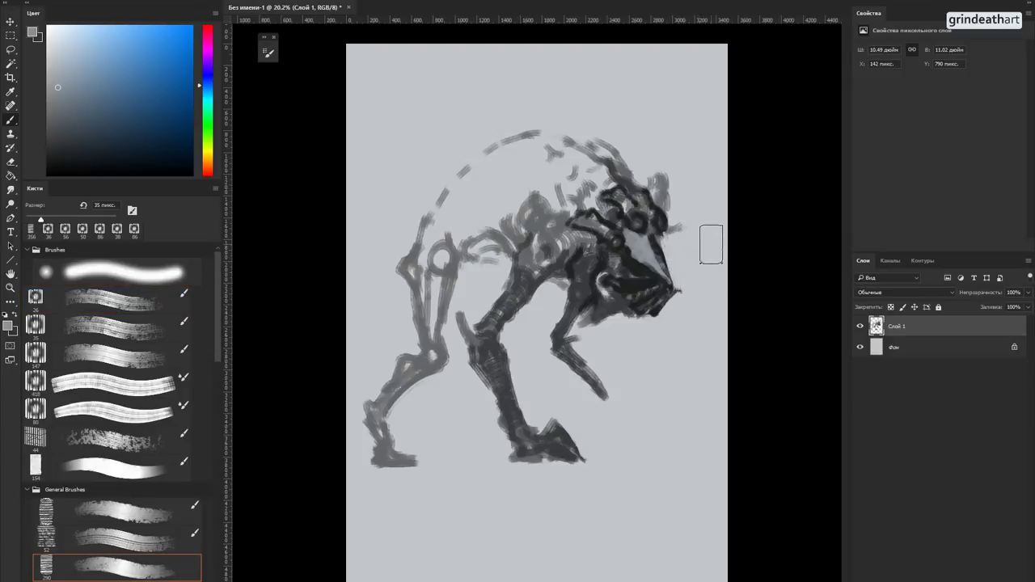
key("ctrl+alt+z")
key("ctrl+alt+z")
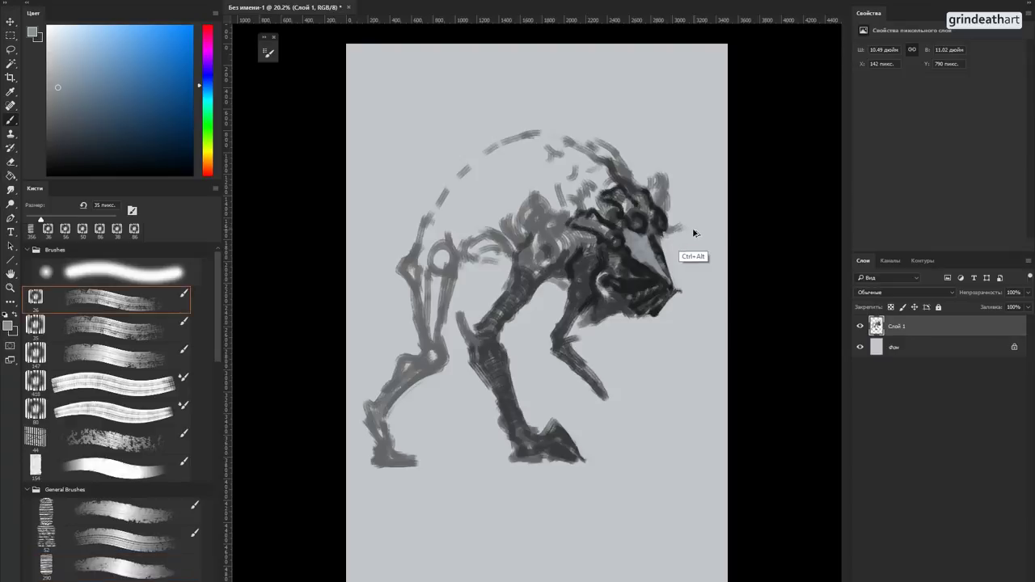
key("shift+period")
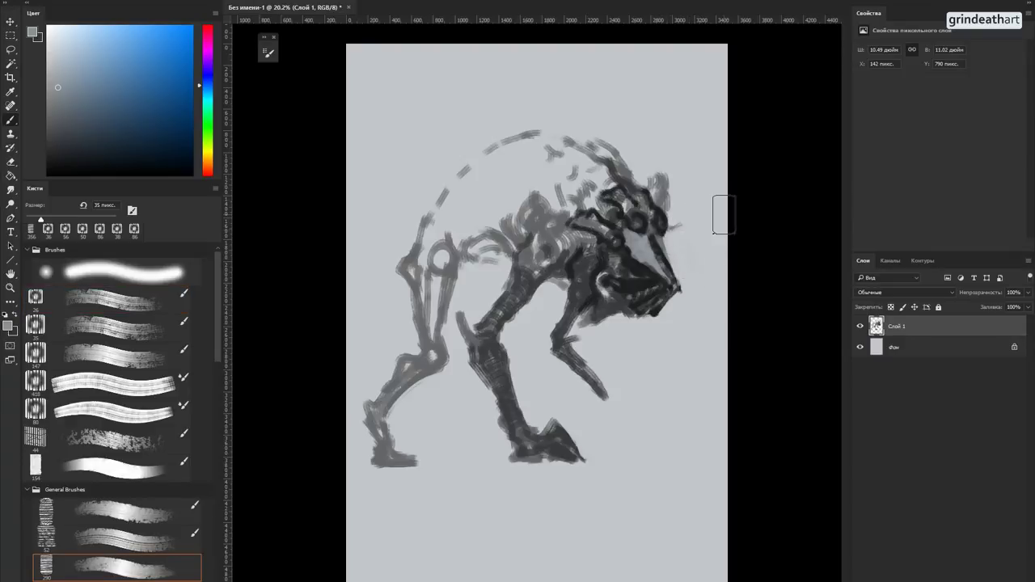
Step: With the first textured brush preset at 35 px, repaint the muzzle below the eyes in greys sampled from the head
left_click(660, 240, "alt")
key("shift+comma")
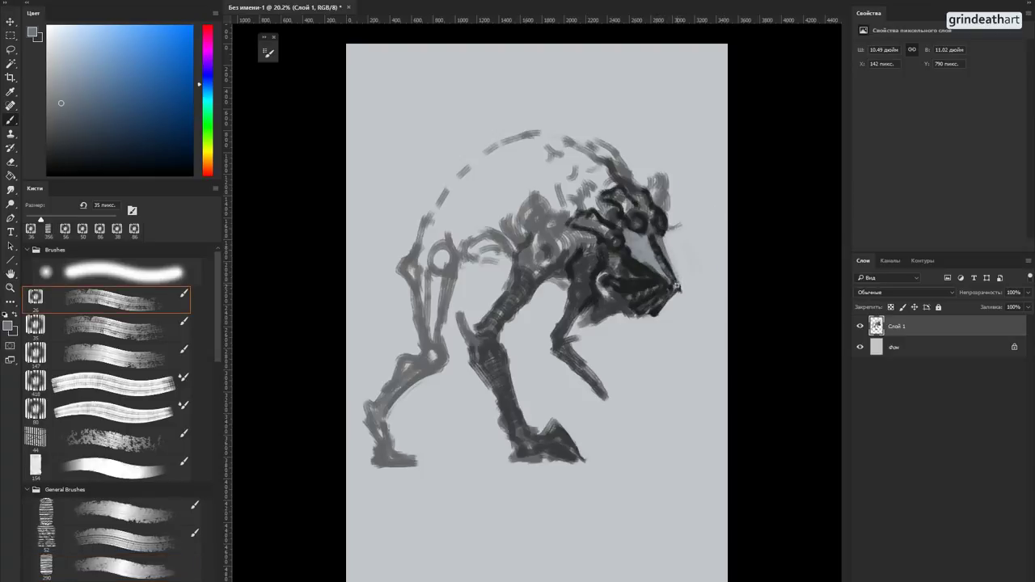
left_click(647, 240, "alt")
left_click(653, 242, "alt")
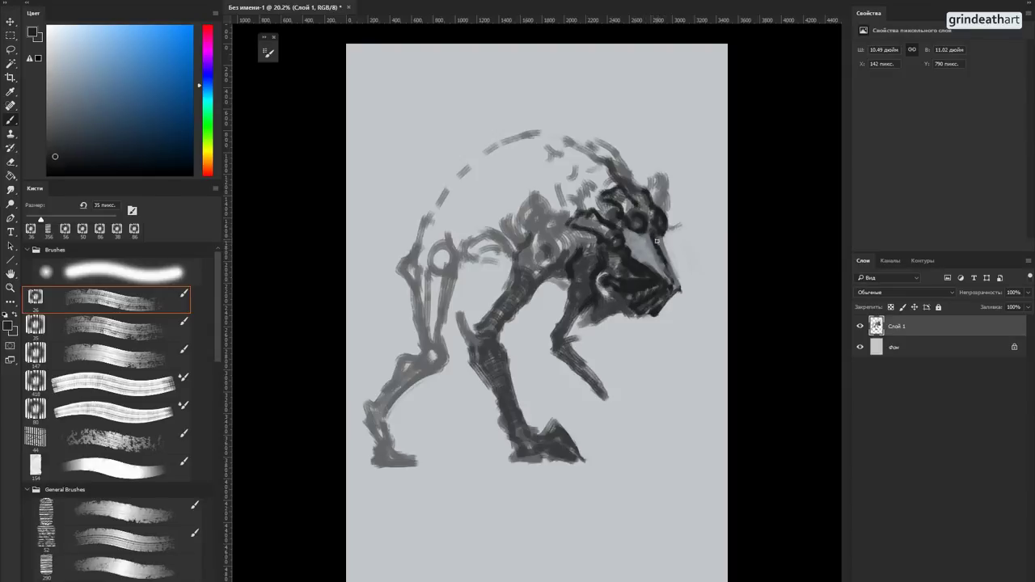
left_click(630, 250, "alt")
left_click(618, 236, "alt")
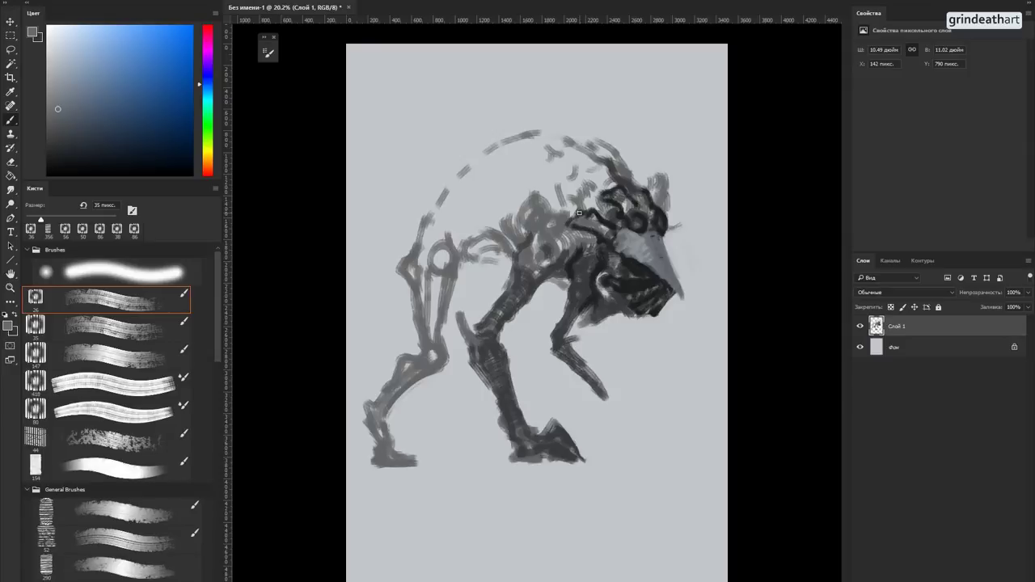
Step: Fill the eyes with near-black and paint mid-grey shading on the middle eye with a 65 px brush
left_click(661, 231, "alt")
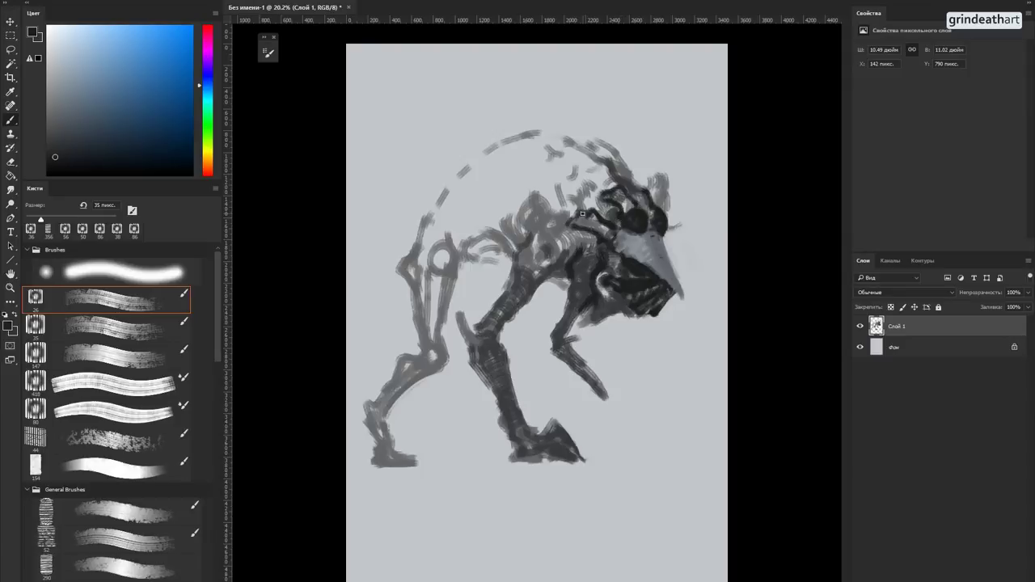
left_click(67, 108)
right_click(631, 224, "alt")
right_click(630, 224, "alt")
left_click(629, 222)
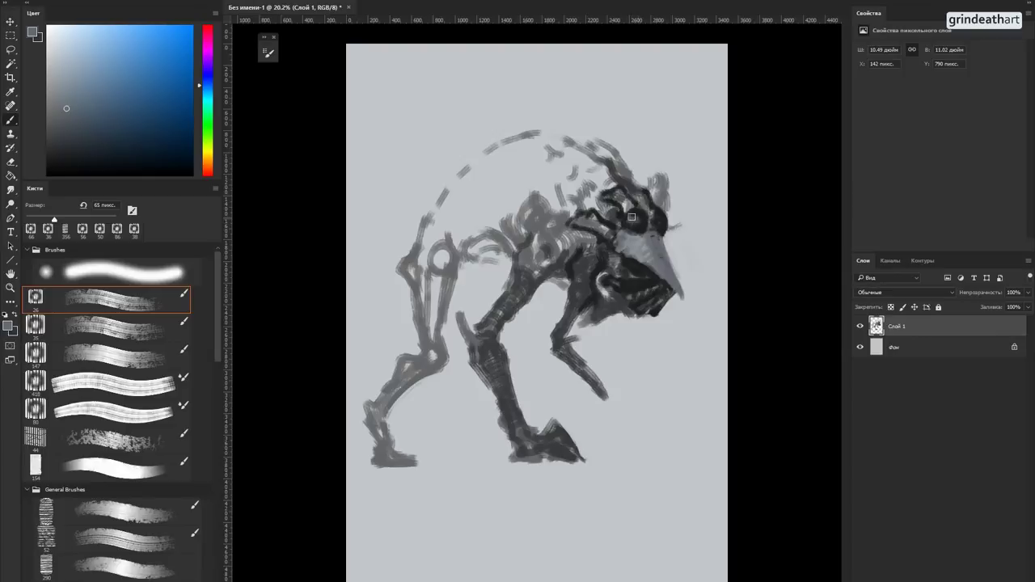
left_click(633, 217, "alt")
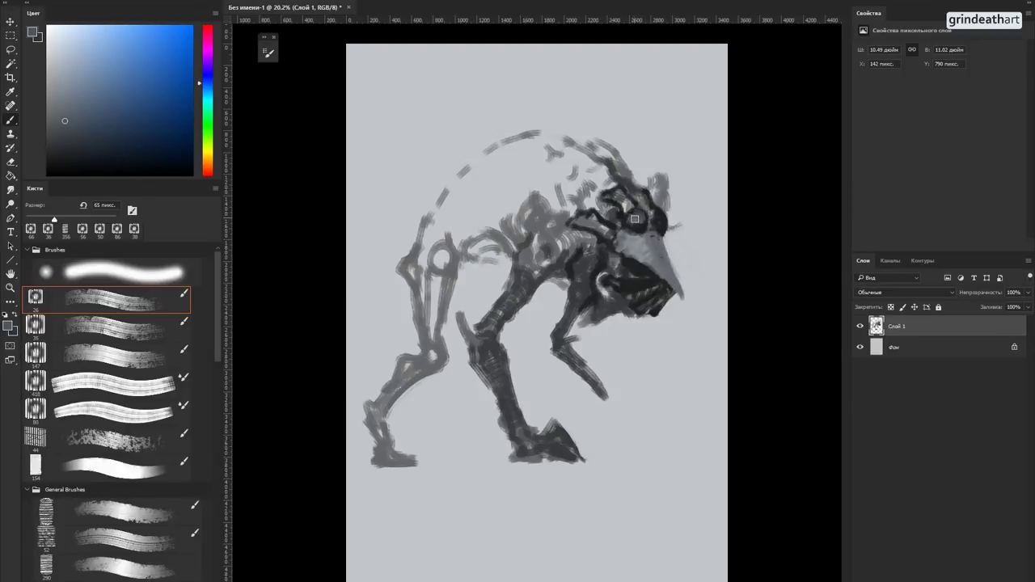
Step: Round off the middle and front eyes by alternating dark and mid greys sampled around them
left_click(637, 220, "alt")
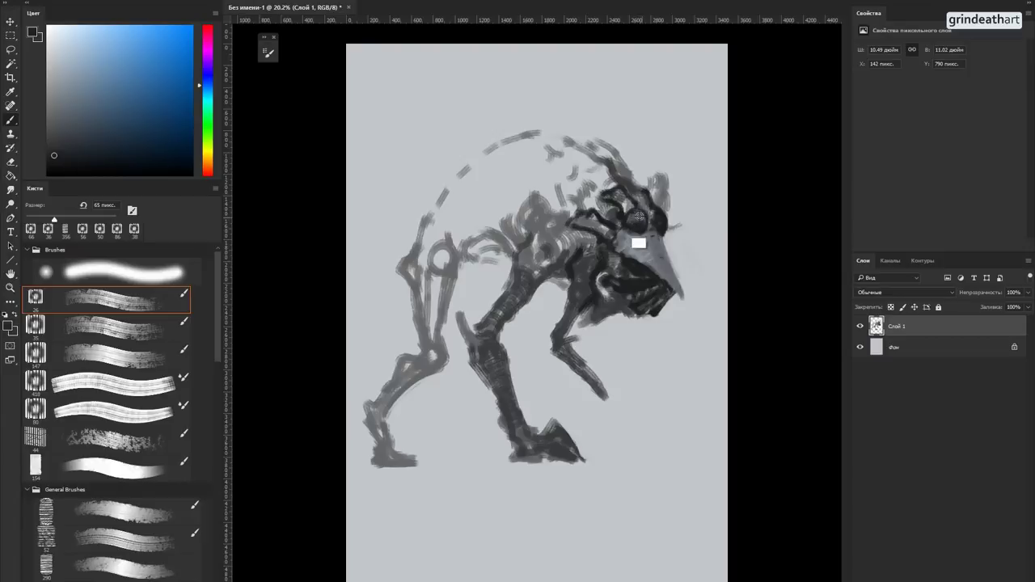
left_click(633, 224, "alt")
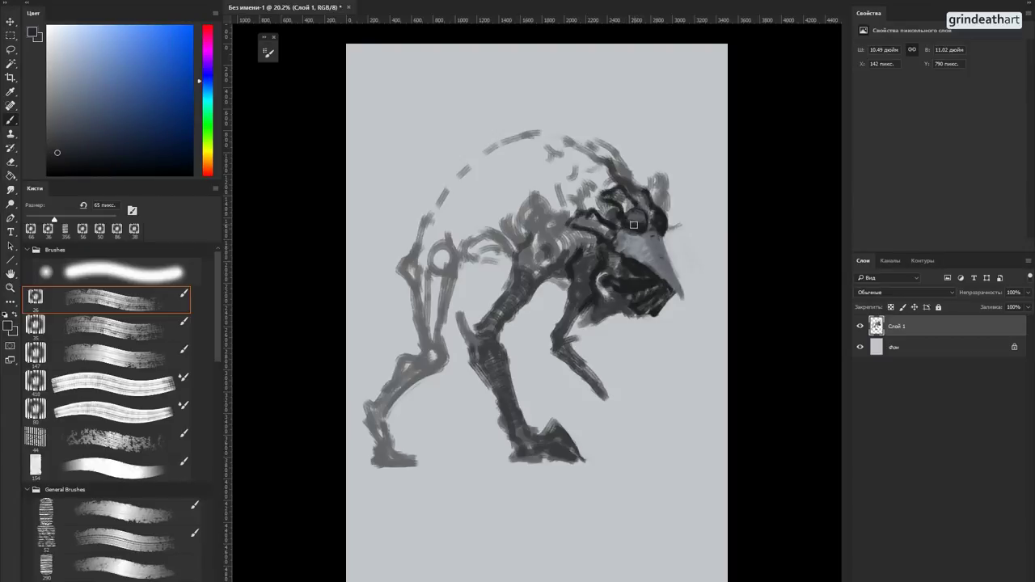
left_click(641, 250, "alt")
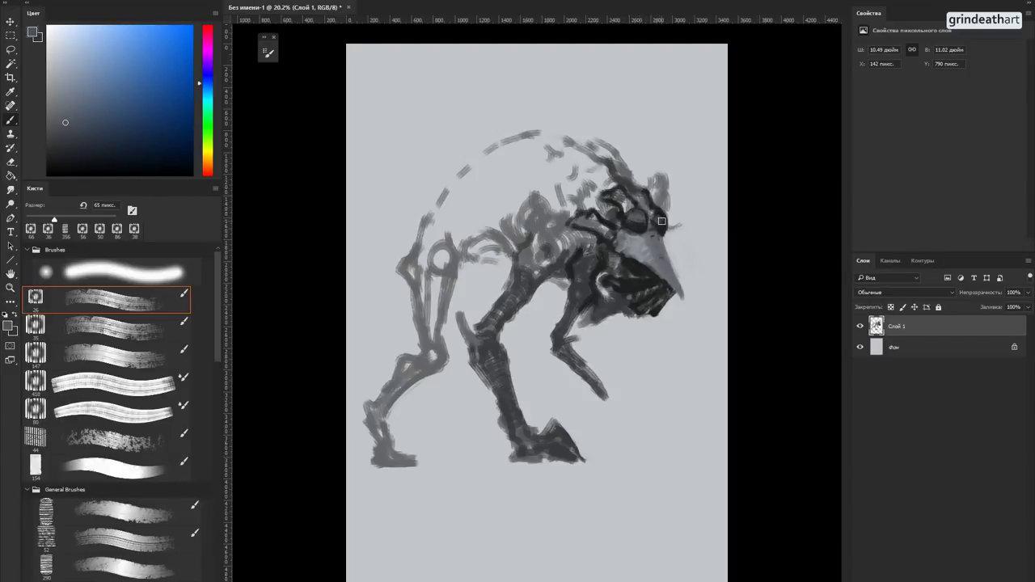
left_click(642, 218, "alt")
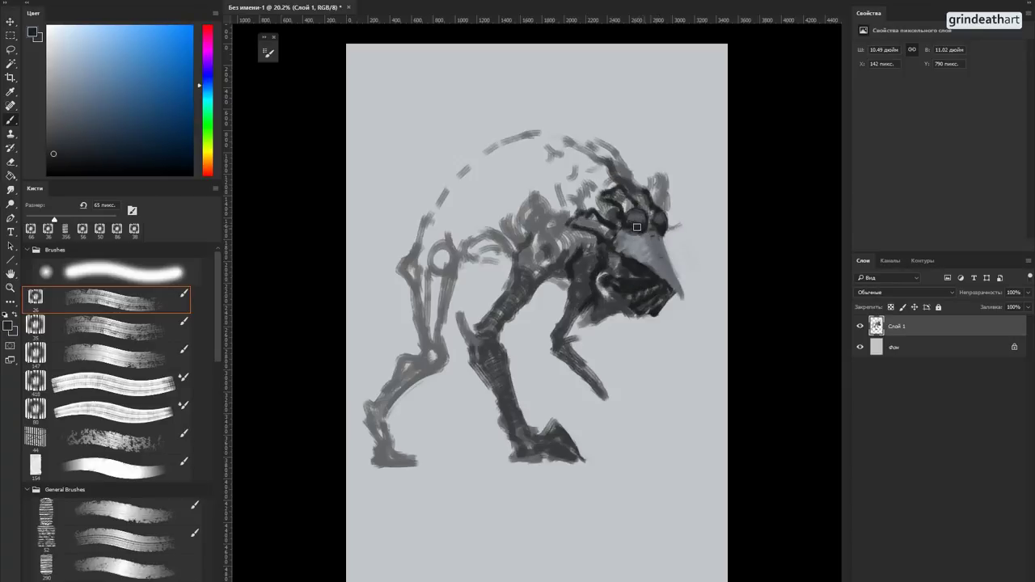
left_click(660, 230, "alt")
left_click(627, 230, "alt")
left_click(630, 222, "alt")
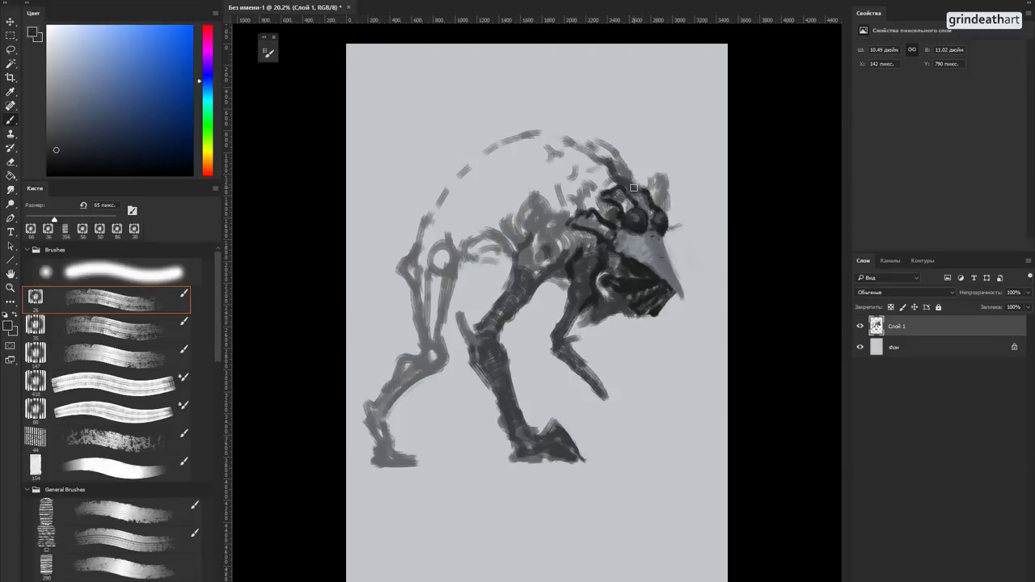
Step: Paint the lower jaw and the cheek ridge behind the eyes in a lighter bluish grey
left_click_drag(69, 109, 70, 99)
mouse_move(605, 269)
left_mouse_down()
mouse_move(650, 283)
mouse_move(614, 288)
mouse_move(651, 292)
mouse_move(635, 303)
mouse_move(659, 296)
mouse_move(640, 307)
mouse_move(655, 308)
left_mouse_up()
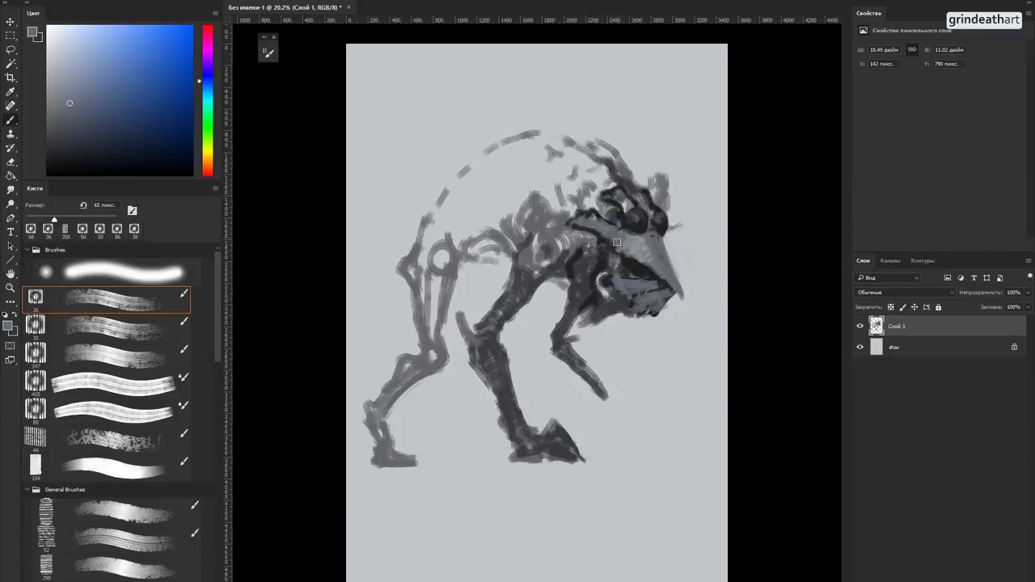
left_click_drag(592, 215, 627, 253)
Step: Redefine the mouth opening between muzzle and lower jaw with a 55 px brush in sampled near-black and bluish grey
key("bracketleft")
left_click(617, 256, "alt")
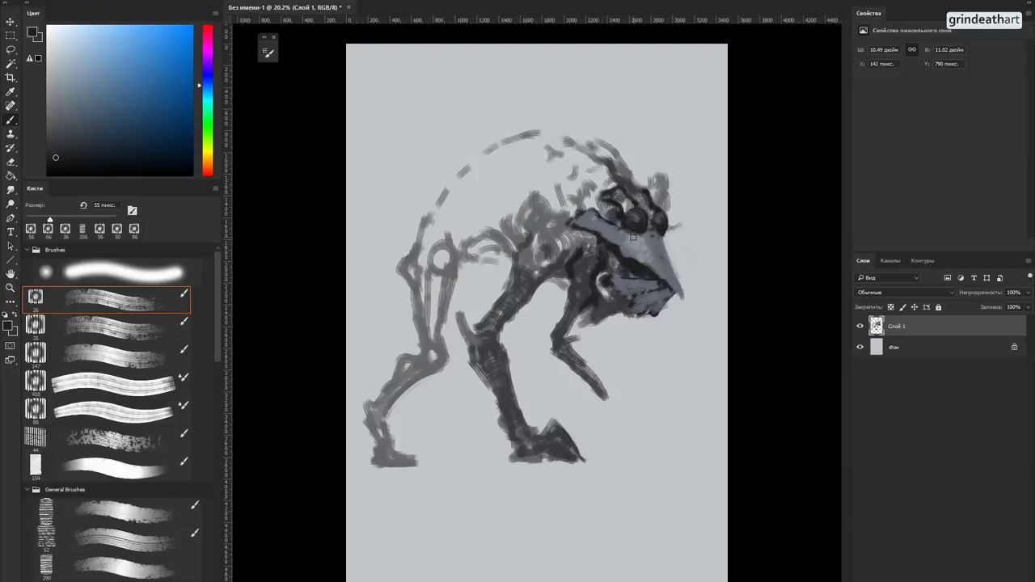
left_click(624, 286, "alt")
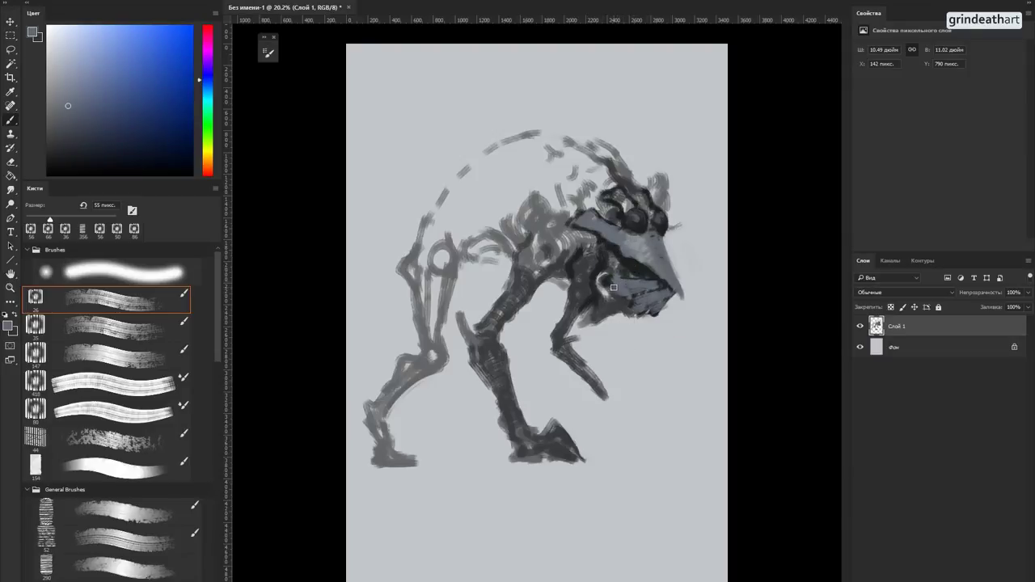
left_click(639, 275, "alt")
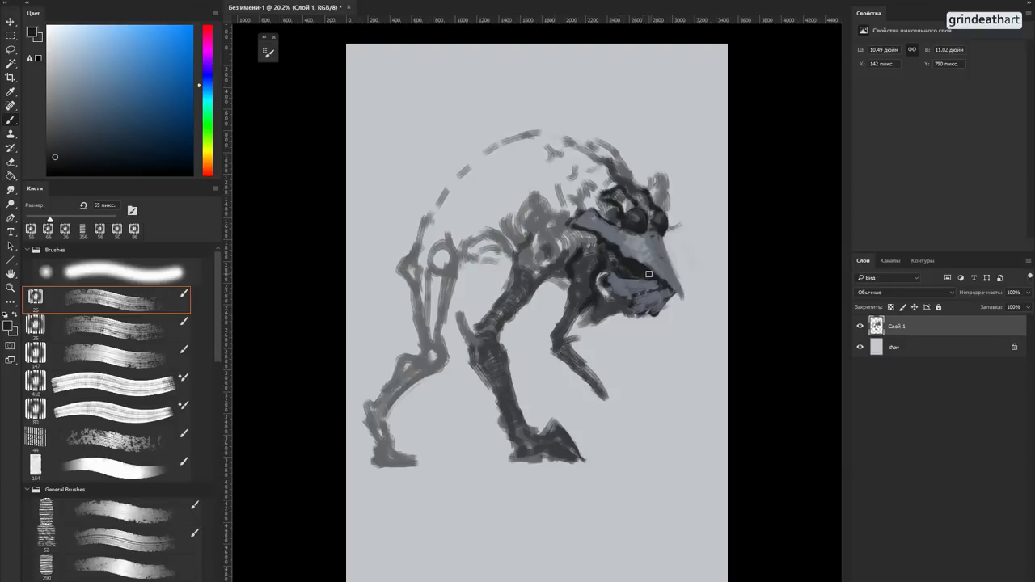
left_click(650, 276, "alt")
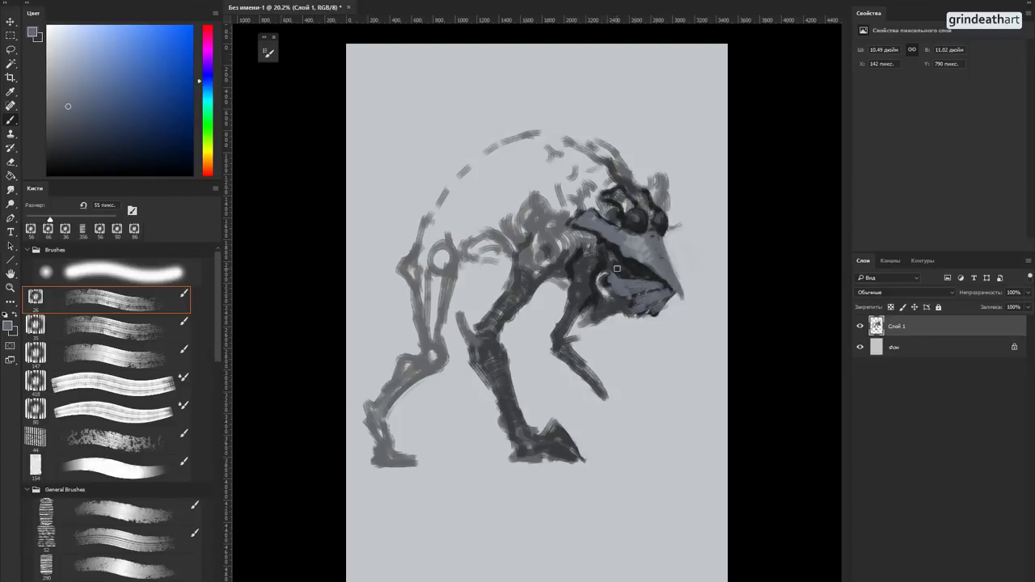
Step: Darken the underside of the jaw and draw near-black lines from the snout tip up across the muzzle
left_click(632, 270, "alt")
left_click_drag(610, 296, 636, 317)
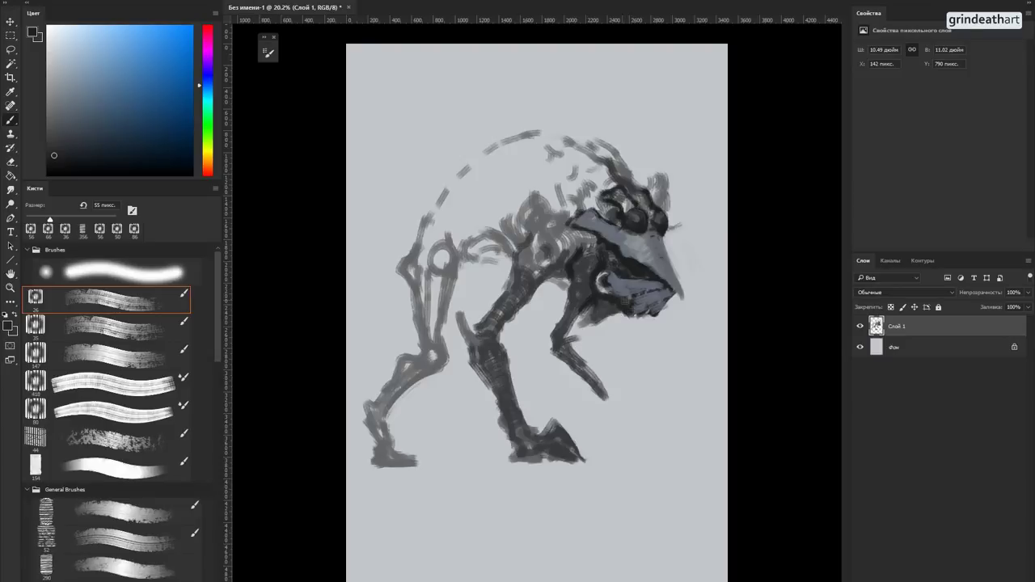
left_click(654, 279, "alt")
left_click(661, 282, "alt")
mouse_move(655, 277)
left_mouse_down()
mouse_move(620, 256)
mouse_move(667, 285)
mouse_move(644, 256)
mouse_move(654, 270)
mouse_move(621, 251)
mouse_move(671, 286)
mouse_move(647, 242)
mouse_move(675, 285)
mouse_move(637, 243)
left_mouse_up()
left_click(665, 285, "alt")
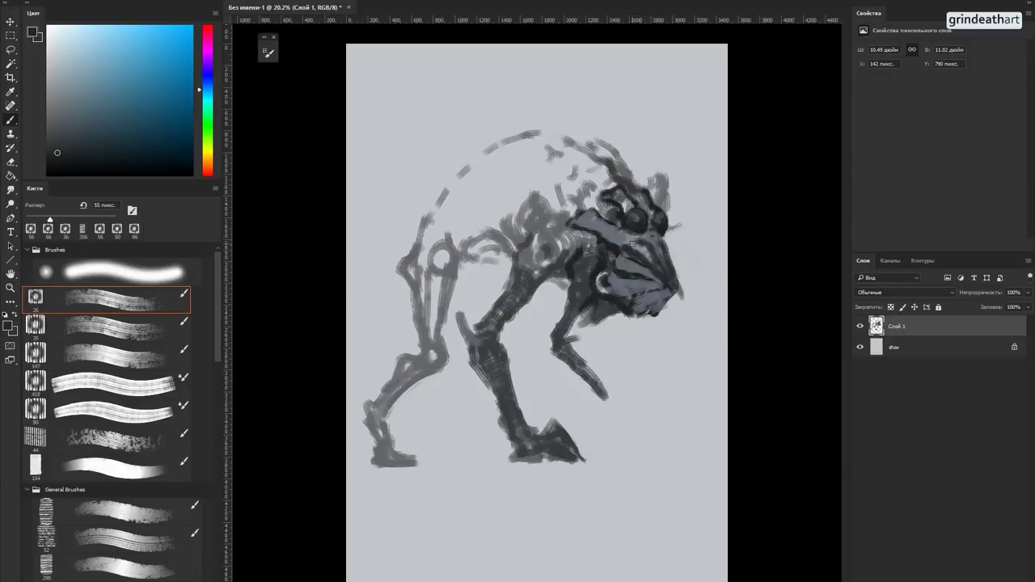
Step: Fill the mouth and muzzle with fanned grey planes separated by dark lines running to the snout tip
left_click(640, 247, "alt")
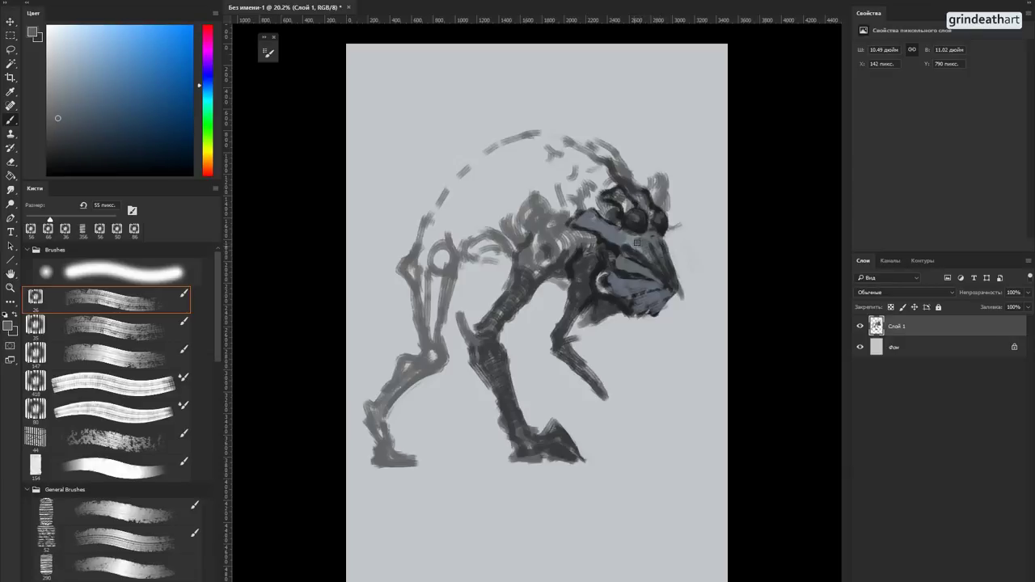
left_click(639, 250, "alt")
left_click_drag(637, 247, 666, 279)
mouse_move(634, 254)
left_mouse_down()
mouse_move(643, 266)
mouse_move(619, 251)
mouse_move(648, 270)
mouse_move(617, 255)
mouse_move(639, 284)
mouse_move(613, 283)
mouse_move(647, 294)
mouse_move(621, 299)
left_mouse_up()
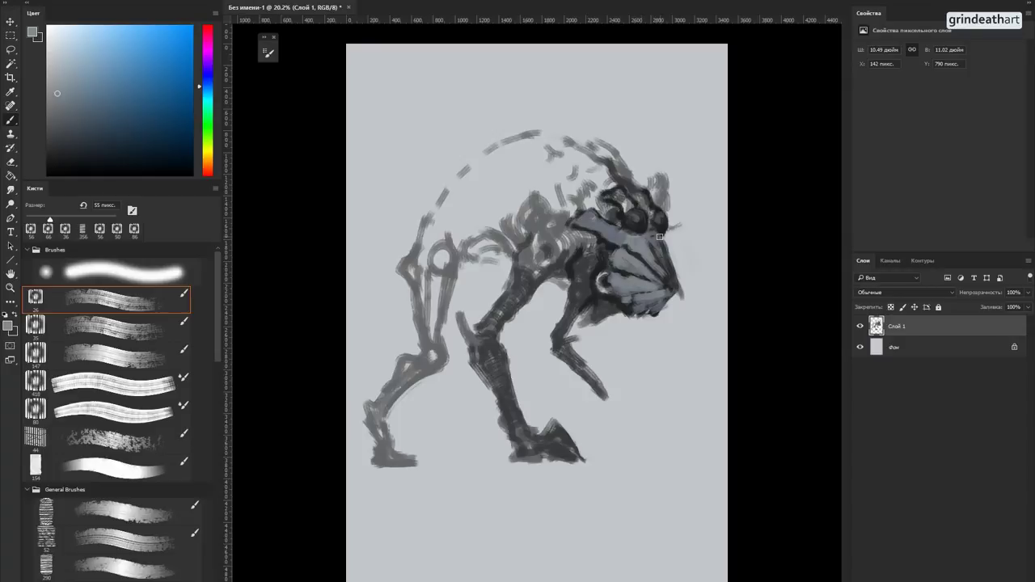
Step: Lighten the jaw hinge and lower cheek with sampled greys and refine the dark lines there with a 25 px brush
left_click(614, 267, "alt")
left_click(608, 247, "alt")
mouse_move(602, 270)
left_mouse_down()
mouse_move(597, 258)
mouse_move(605, 274)
left_mouse_up()
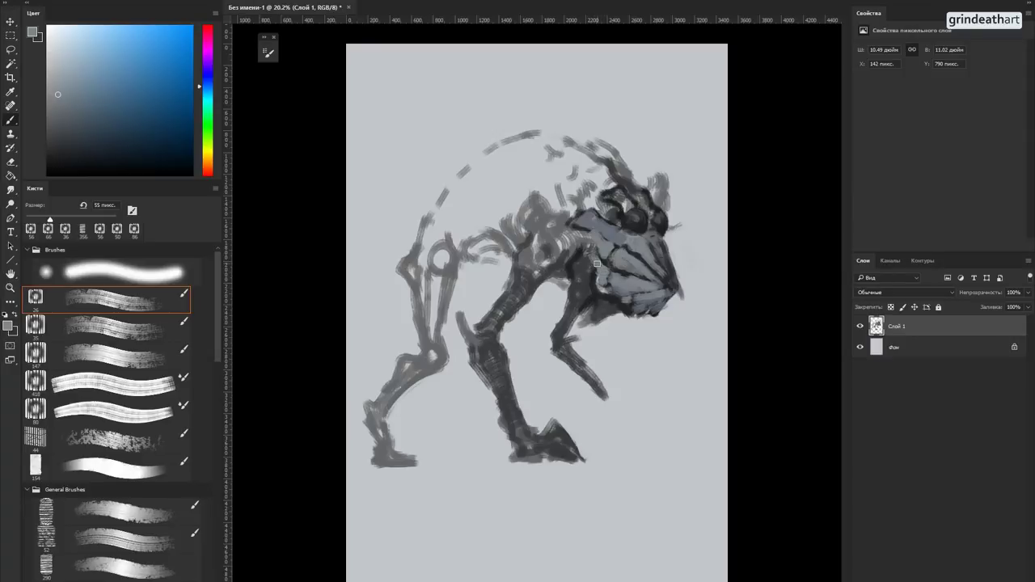
right_click(611, 275, "alt")
left_click(611, 270, "alt")
mouse_move(611, 269)
left_mouse_down()
mouse_move(612, 278)
mouse_move(614, 251)
left_mouse_up()
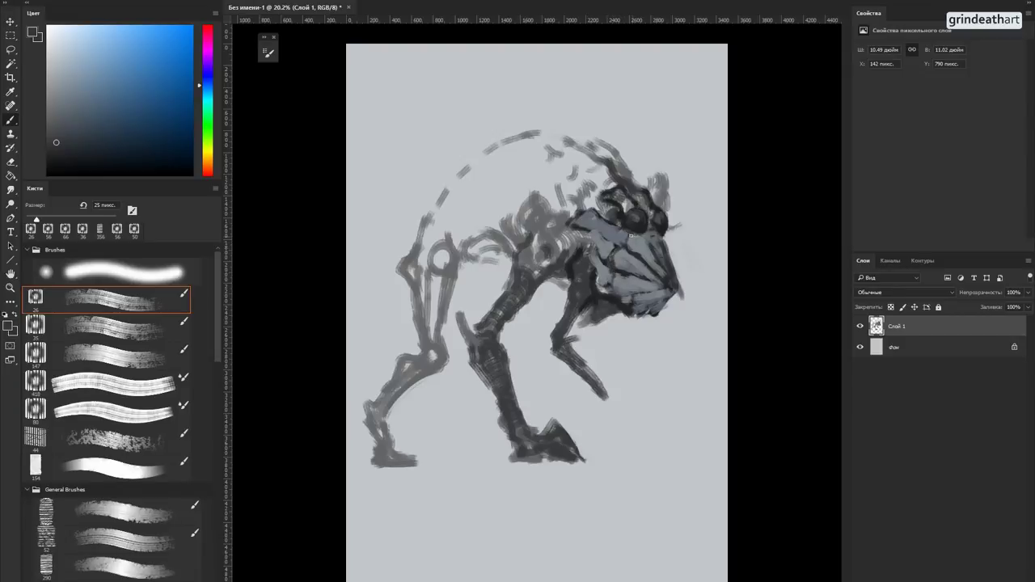
Step: Sharpen the lines along the muzzle's front edge and beneath the eyes with sampled light and dark greys
left_click(636, 233, "alt")
left_click(635, 235, "alt")
left_click(635, 235, "alt")
left_click(672, 279, "alt")
left_click(662, 245, "alt")
left_click(645, 231, "alt")
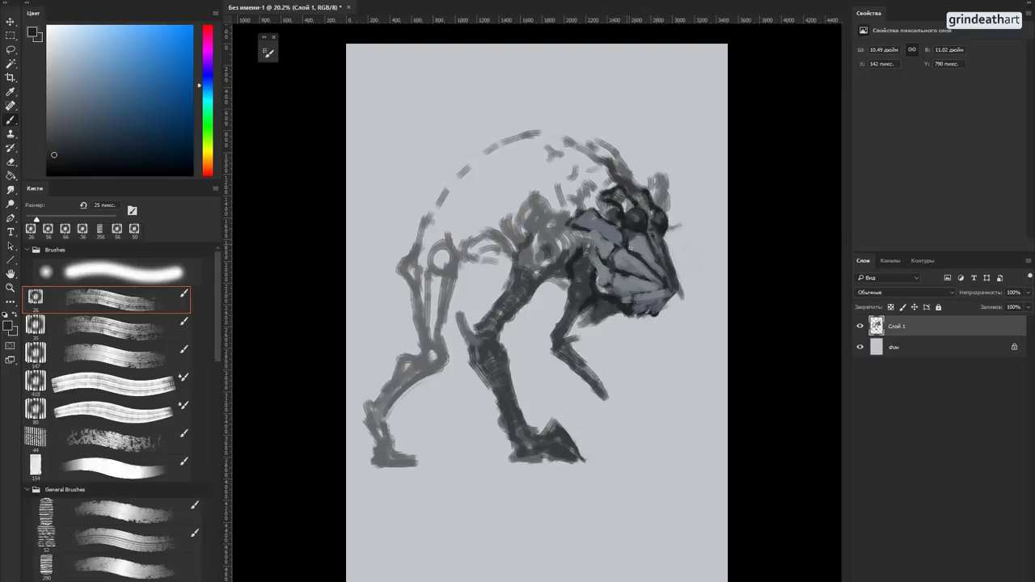
Step: Rework the dark border between cheek and muzzle with sampled greys, enlarging the brush to 35 px
left_click(626, 243, "alt")
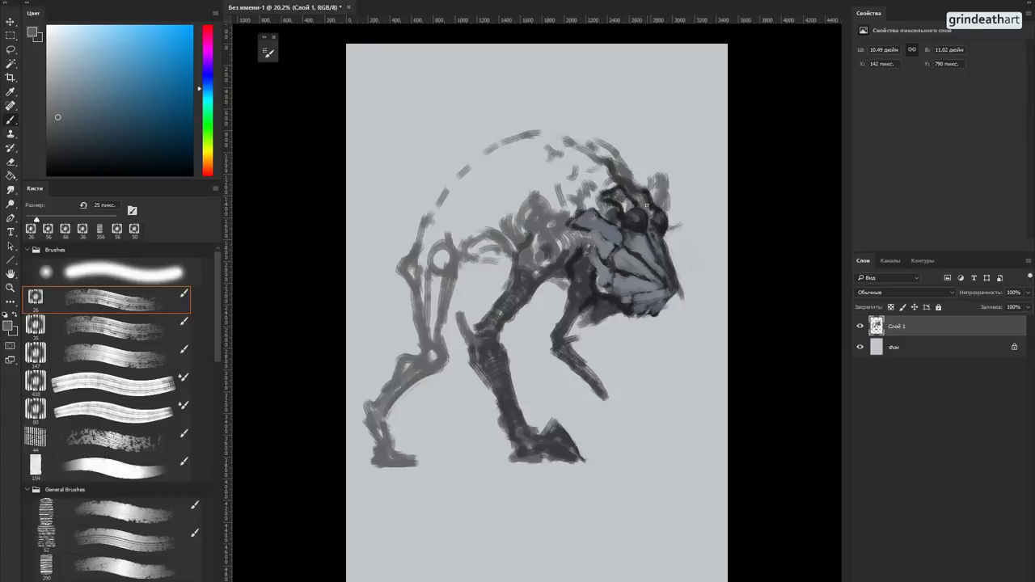
left_click(622, 242, "alt")
left_click(626, 235, "alt")
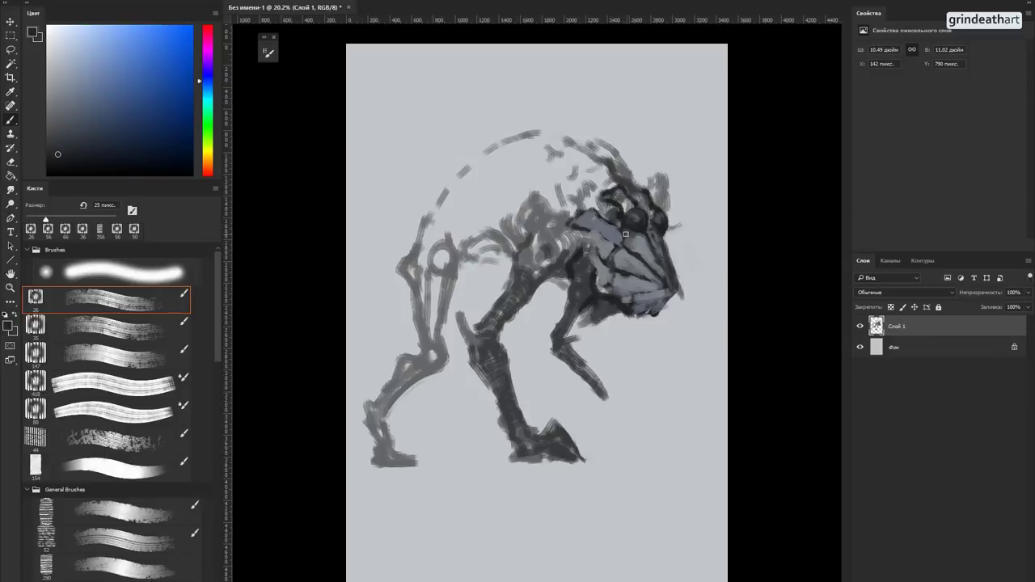
key("bracketright")
left_click(622, 242, "alt")
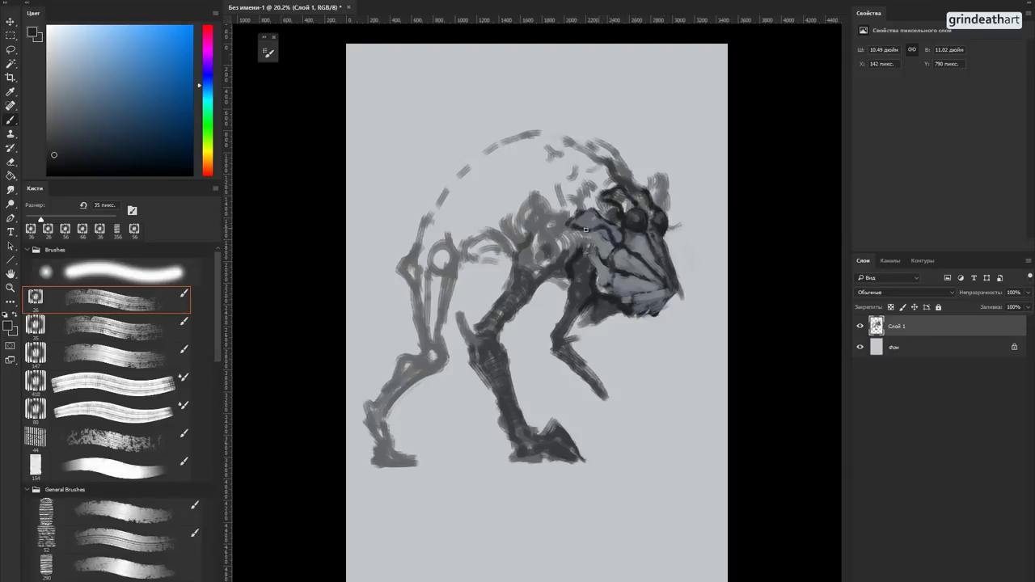
Step: Refine the cheek ridge beneath the rear eyes with sampled bluish greys and near-black contours
left_click(605, 229, "alt")
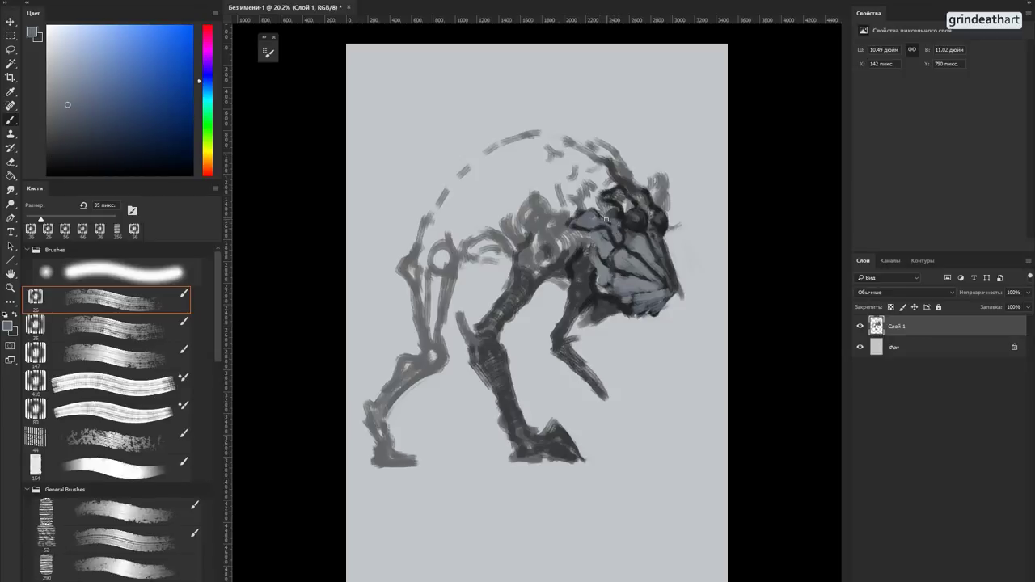
left_click(620, 231, "alt")
left_click(625, 228, "alt")
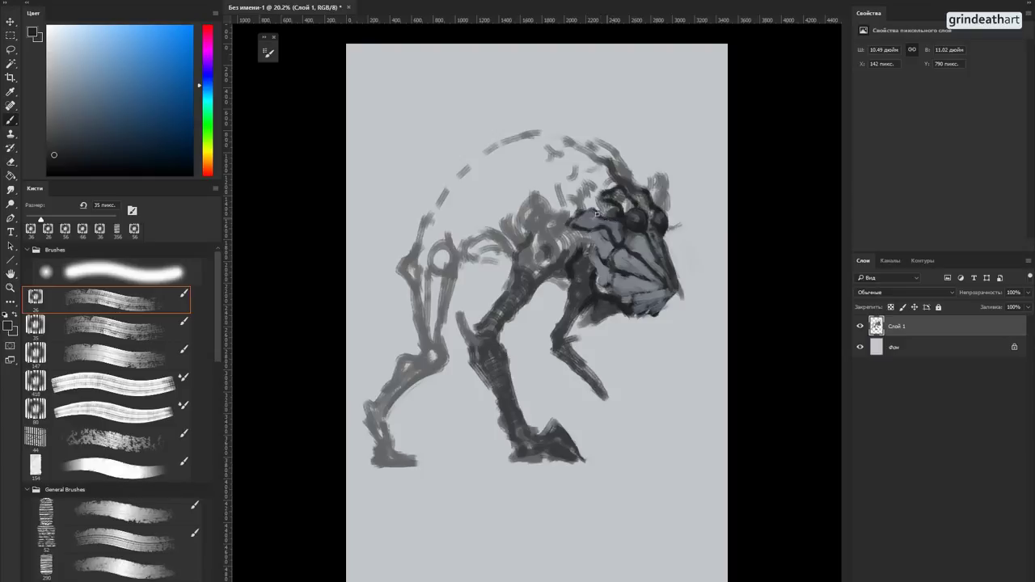
left_click(607, 223, "alt")
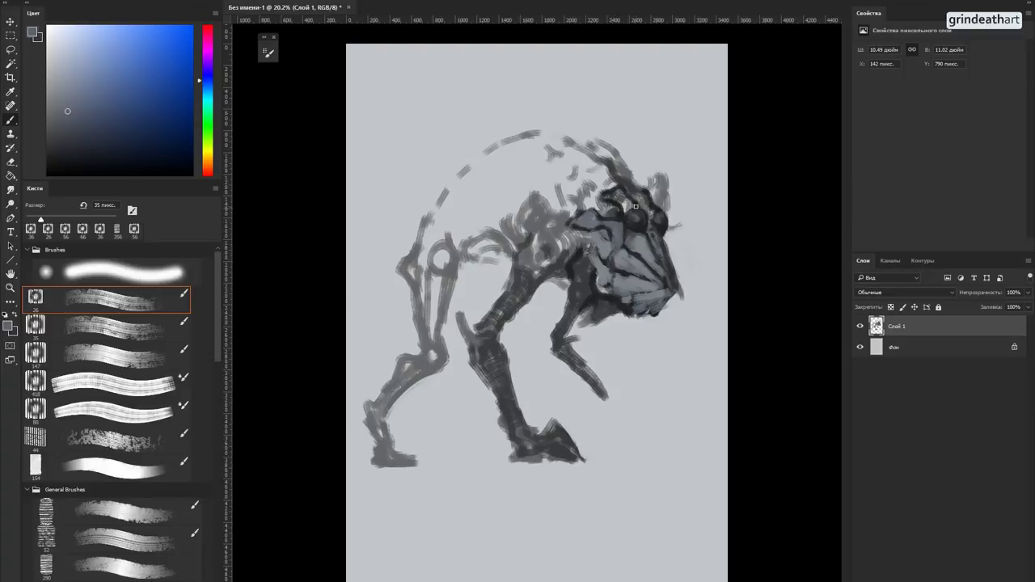
left_click(624, 246, "alt")
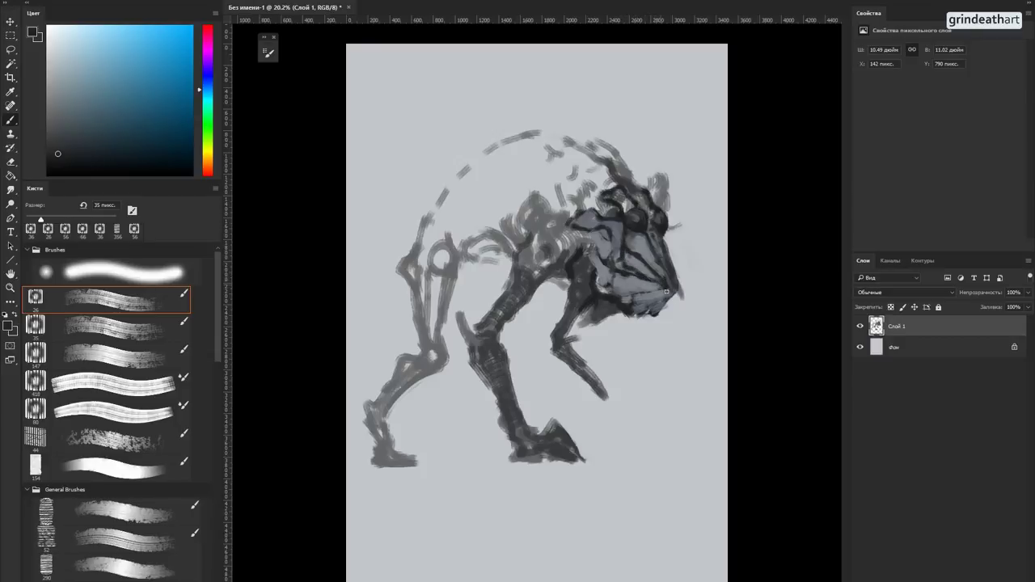
Step: Blend the muzzle planes between the eyes and the snout tip with sampled greys
left_click(656, 275, "alt")
left_click(637, 260, "alt")
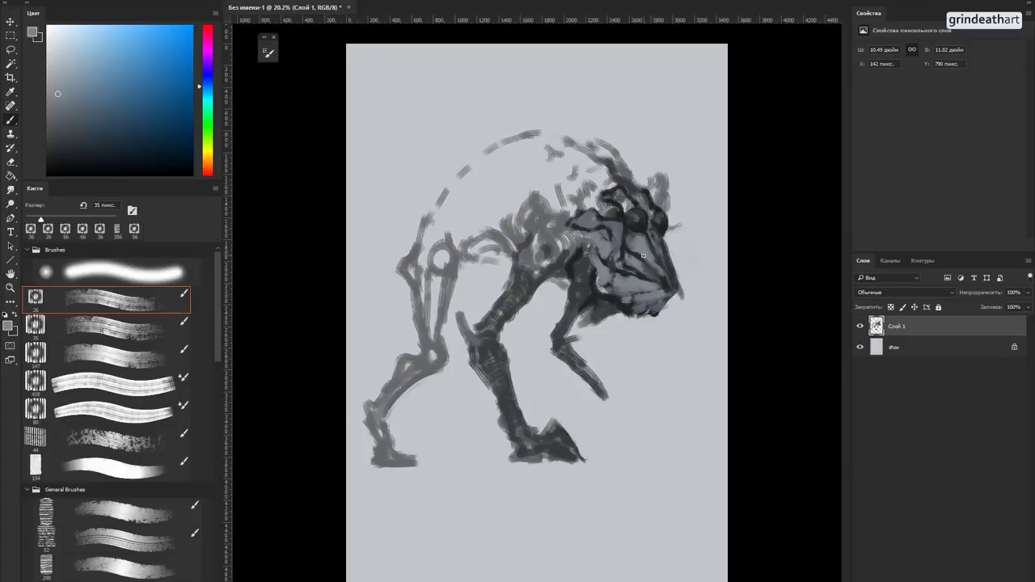
left_click(637, 261, "alt")
left_click(640, 266, "alt")
left_click_drag(641, 268, 667, 280)
Step: Touch up the border between cheek and muzzle below the middle eye with colours sampled beside it
left_click(623, 236, "alt")
left_click(622, 242, "alt")
left_click(623, 235, "alt")
left_click(631, 237, "alt")
Step: Erase the muzzle in front of the cheek with a smaller eraser and trim the brow above the front eye
left_click(58, 483)
key("bracketleft")
key("bracketleft")
key("bracketleft")
key("bracketleft")
key("bracketleft")
key("e")
left_click_drag(686, 251, 636, 249)
left_click_drag(657, 208, 664, 202)
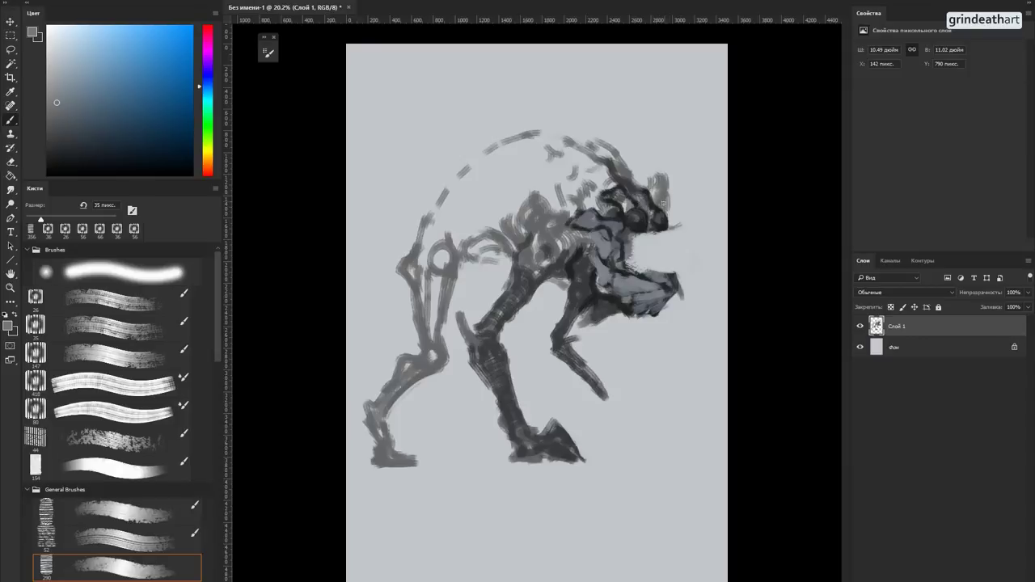
Step: Outline a new hooked snout in near-black below the front eye and add dark strokes under the lower jaw
left_click(659, 210, "alt")
key("shift+comma")
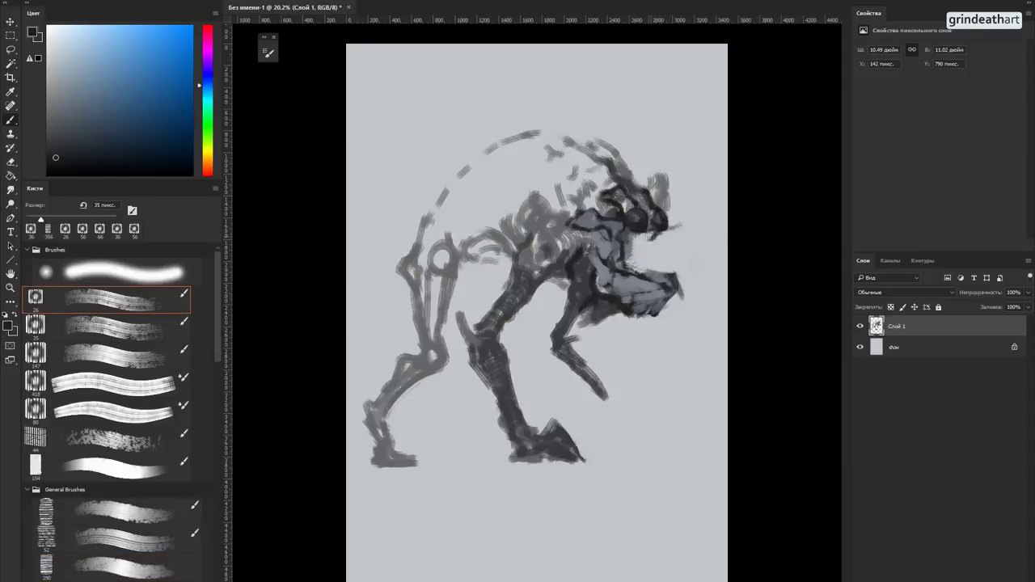
mouse_move(647, 245)
left_mouse_down()
mouse_move(668, 259)
mouse_move(684, 299)
mouse_move(678, 266)
mouse_move(664, 288)
mouse_move(653, 265)
mouse_move(627, 260)
mouse_move(653, 266)
mouse_move(676, 301)
mouse_move(640, 274)
mouse_move(659, 287)
left_mouse_up()
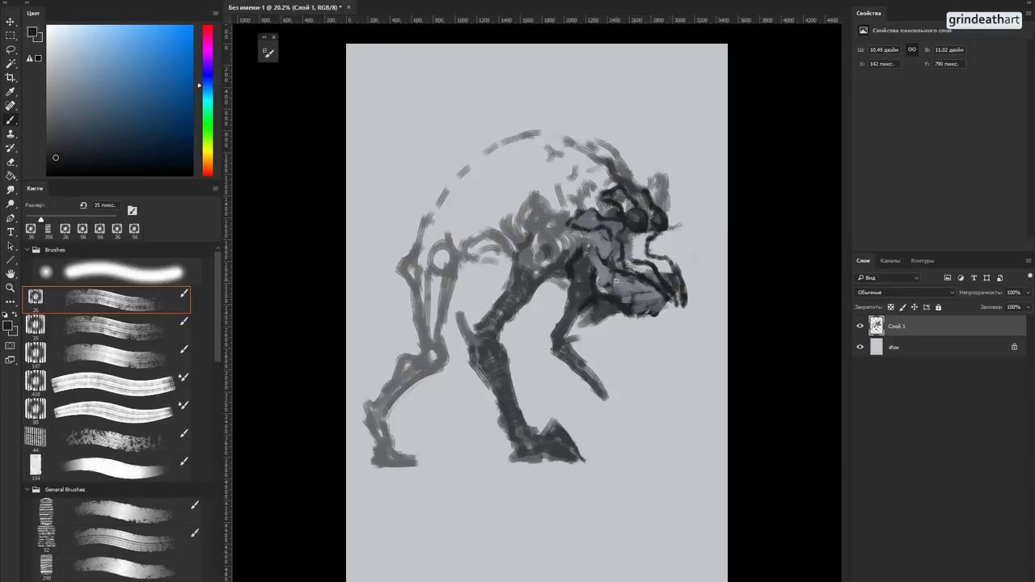
mouse_move(614, 298)
left_mouse_down()
mouse_move(618, 321)
mouse_move(630, 319)
left_mouse_up()
left_click(617, 251, "alt")
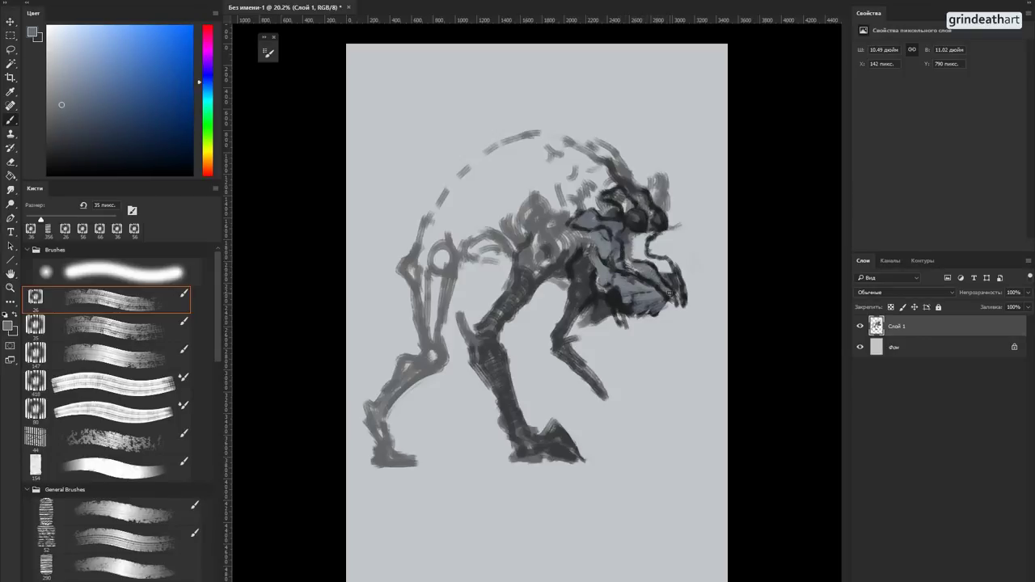
Step: Darken the hooked snout's outline in near-black, fill the muzzle beside it with sampled grey, and erase stray paint at its tip
left_click(665, 286, "alt")
left_click_drag(674, 298, 684, 312)
left_click_drag(681, 276, 649, 258)
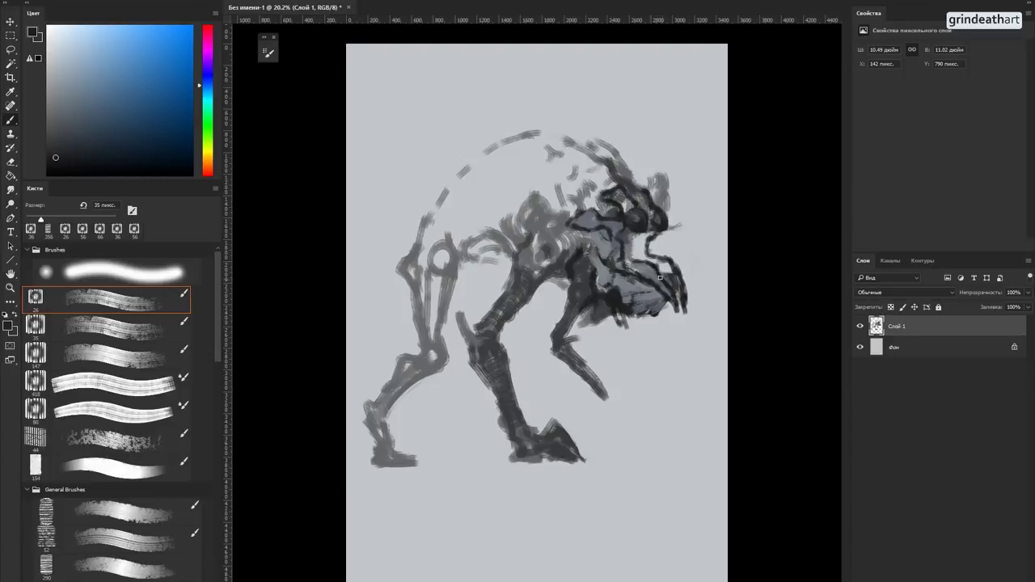
left_click(652, 270, "alt")
mouse_move(648, 267)
left_mouse_down()
mouse_move(678, 311)
mouse_move(678, 302)
left_mouse_up()
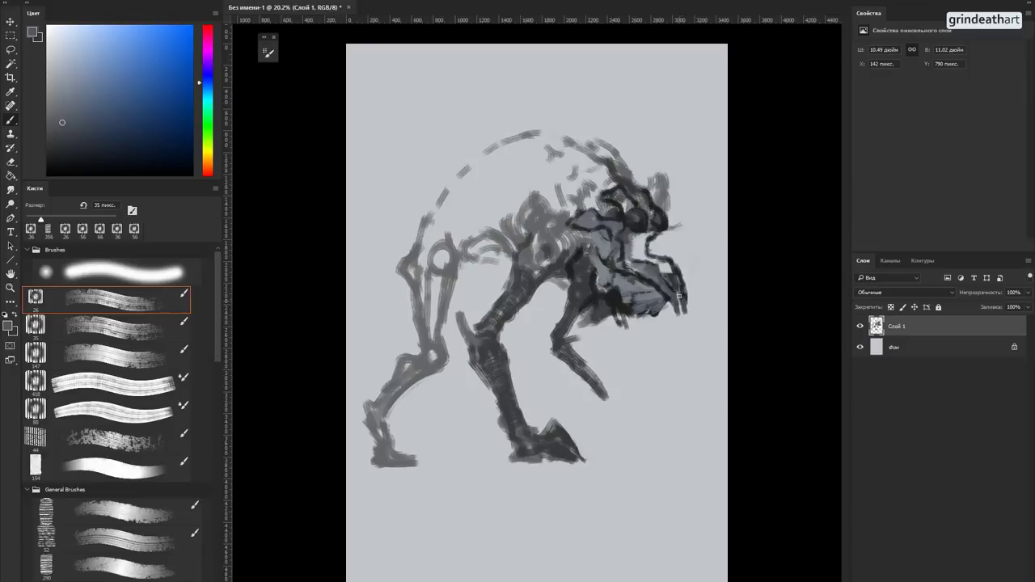
key("e")
left_click_drag(697, 311, 703, 316)
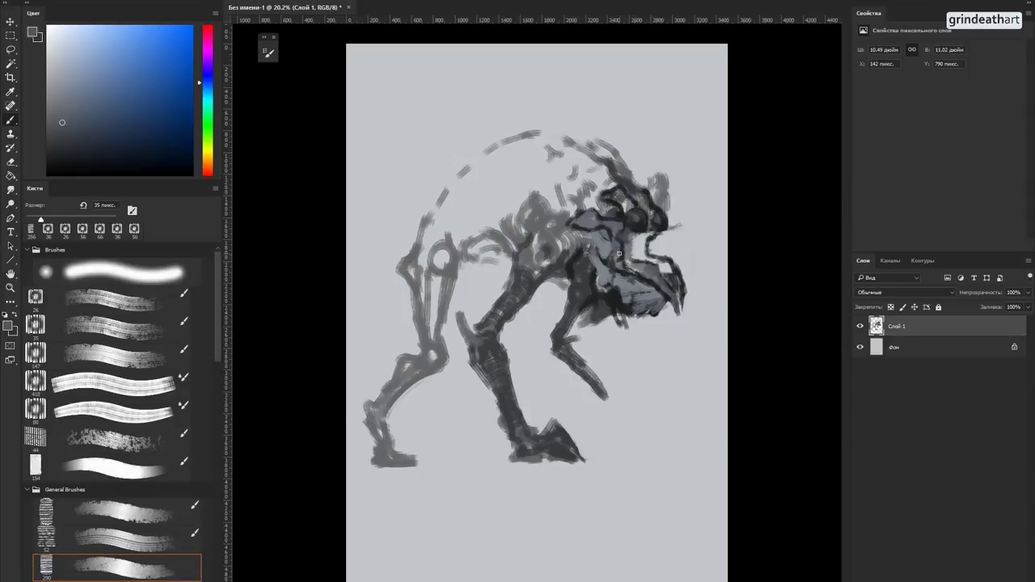
Step: Sample dark greys and paint strokes along the cheek, muzzle and lower jaw, reinforcing the dark contour of the brow
left_click(612, 288, "alt")
left_click(620, 259, "alt")
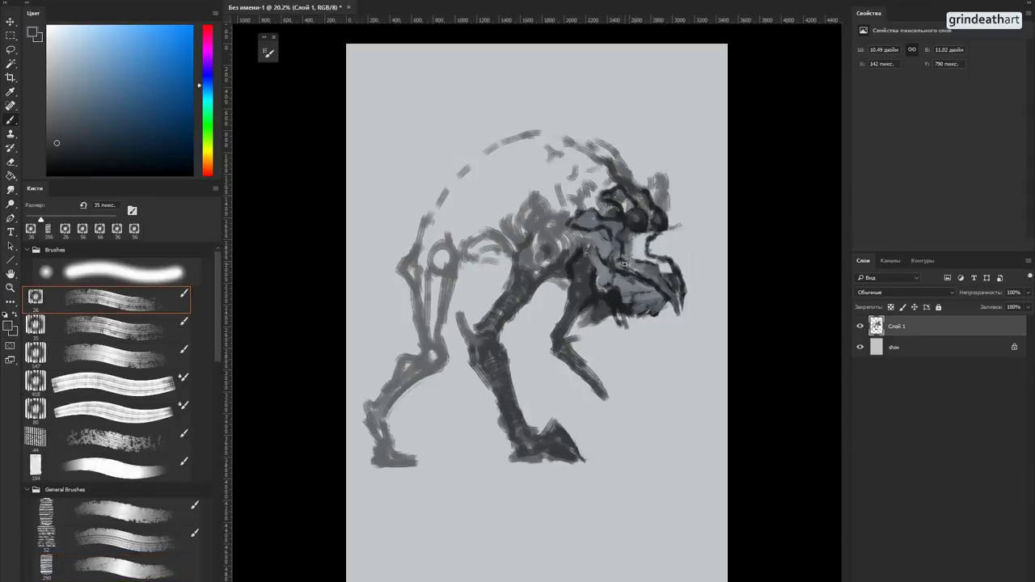
mouse_move(650, 263)
left_mouse_down()
mouse_move(657, 275)
mouse_move(667, 259)
left_mouse_up()
mouse_move(658, 275)
left_mouse_down()
mouse_move(646, 243)
mouse_move(656, 232)
mouse_move(631, 232)
left_mouse_up()
left_click(656, 235, "alt")
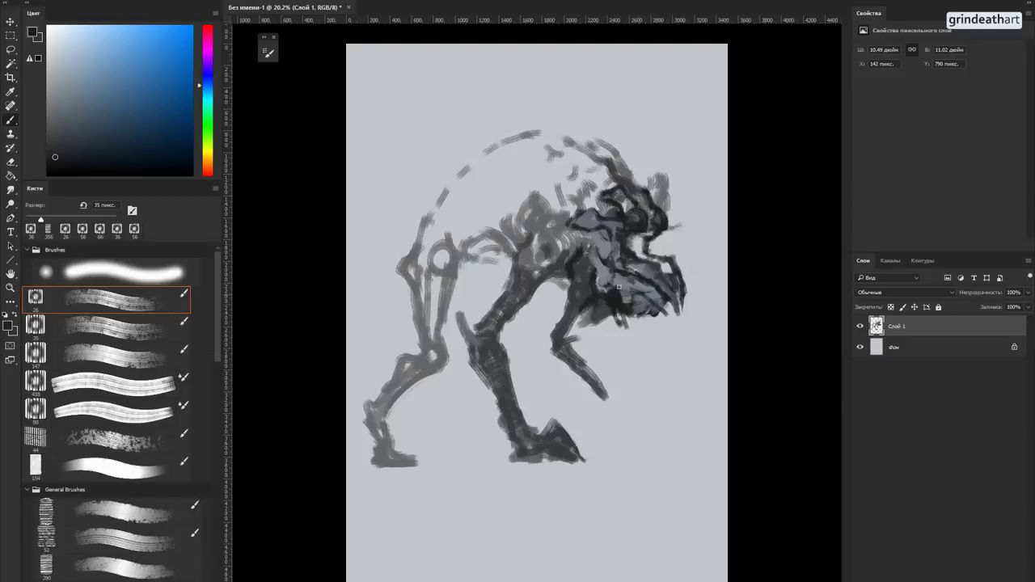
left_click_drag(673, 315, 650, 288)
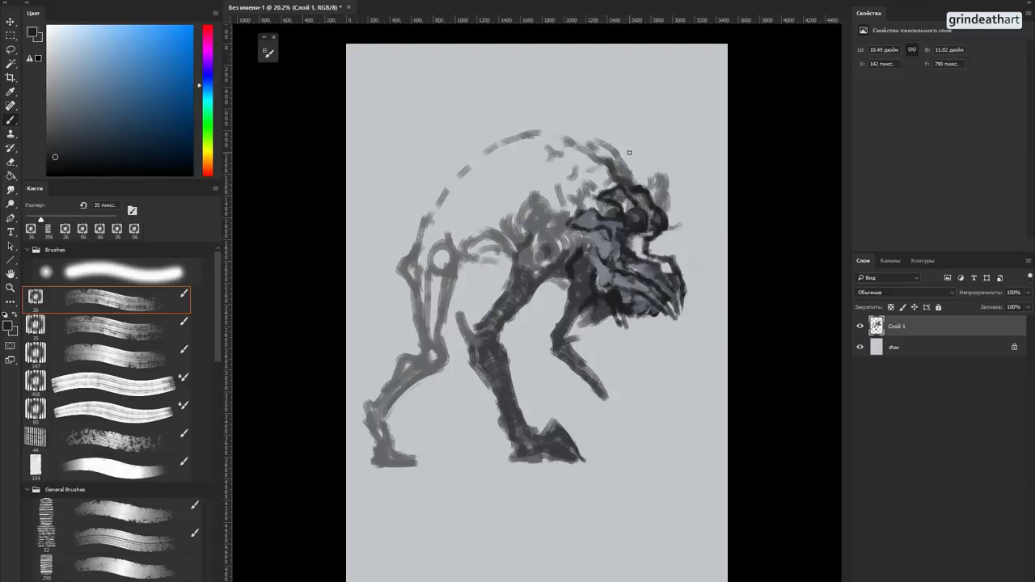
Step: Erase the loose grey strokes above the brow and front eye
key("e")
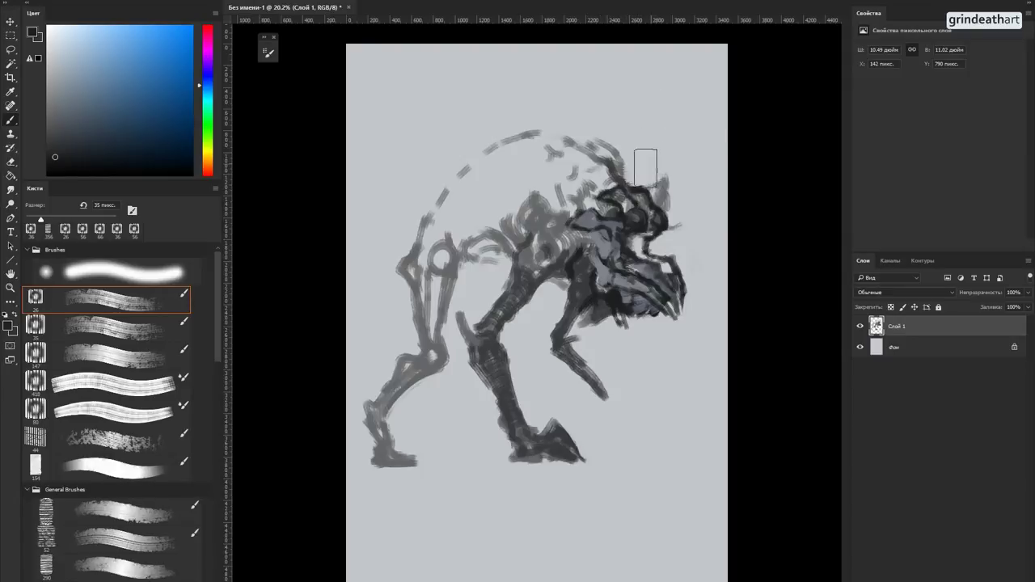
key("period")
key("bracketleft")
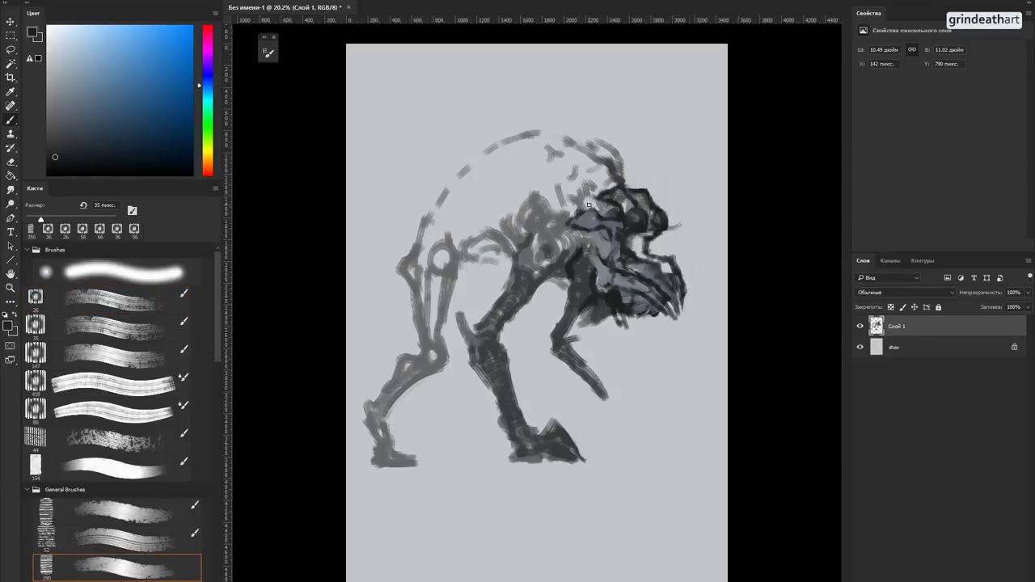
Step: Outline a rounded hump behind the head in near-black and cover it with concentric curved strokes
key("comma")
mouse_move(604, 204)
left_mouse_down()
mouse_move(586, 206)
mouse_move(573, 189)
left_mouse_up()
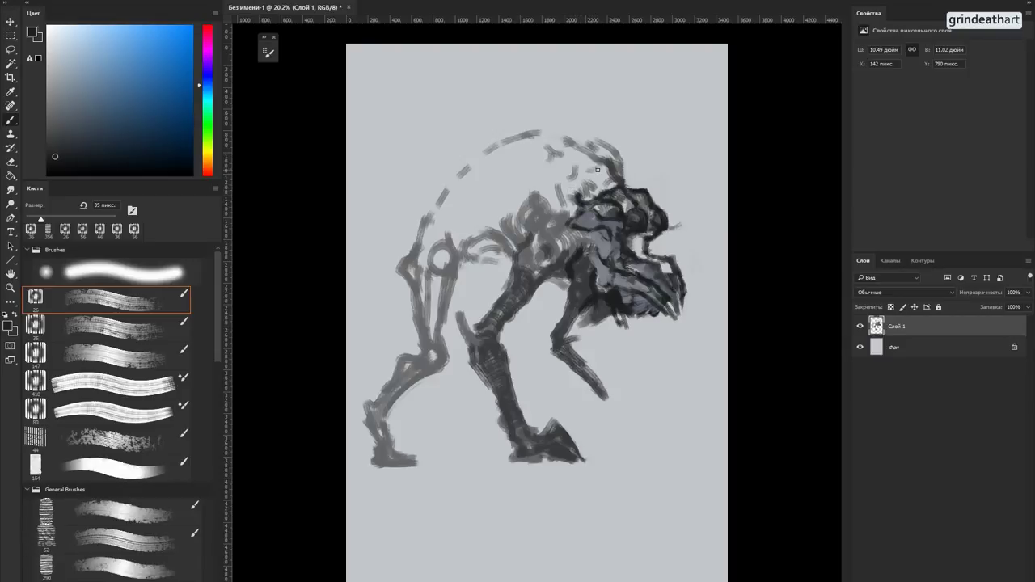
mouse_move(583, 199)
left_mouse_down()
mouse_move(578, 160)
mouse_move(596, 173)
mouse_move(563, 150)
mouse_move(576, 172)
mouse_move(559, 172)
mouse_move(568, 153)
mouse_move(552, 153)
mouse_move(561, 139)
mouse_move(531, 162)
left_mouse_up()
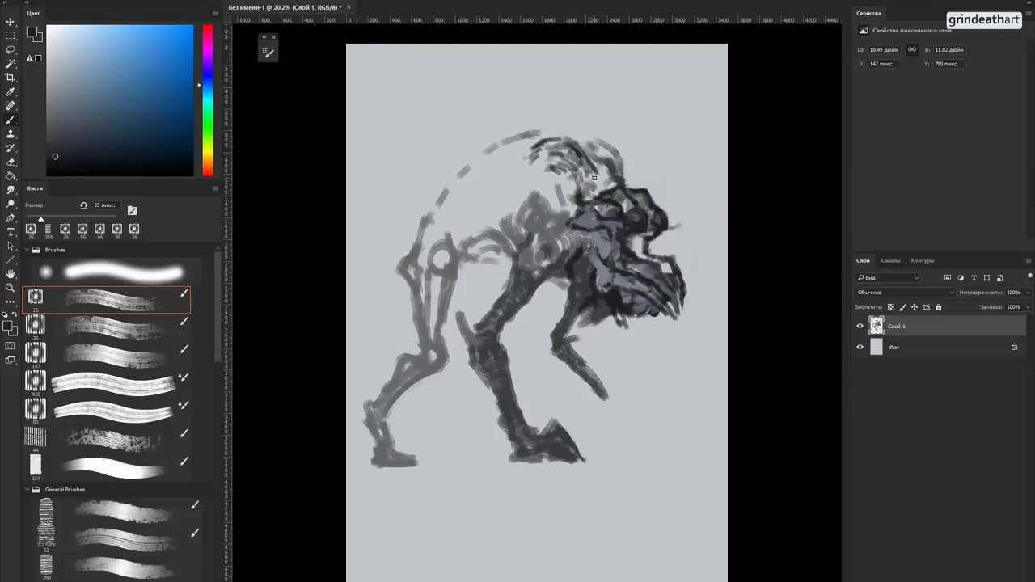
mouse_move(593, 185)
left_mouse_down()
mouse_move(576, 149)
mouse_move(511, 143)
mouse_move(499, 165)
mouse_move(507, 182)
mouse_move(536, 216)
mouse_move(564, 224)
left_mouse_up()
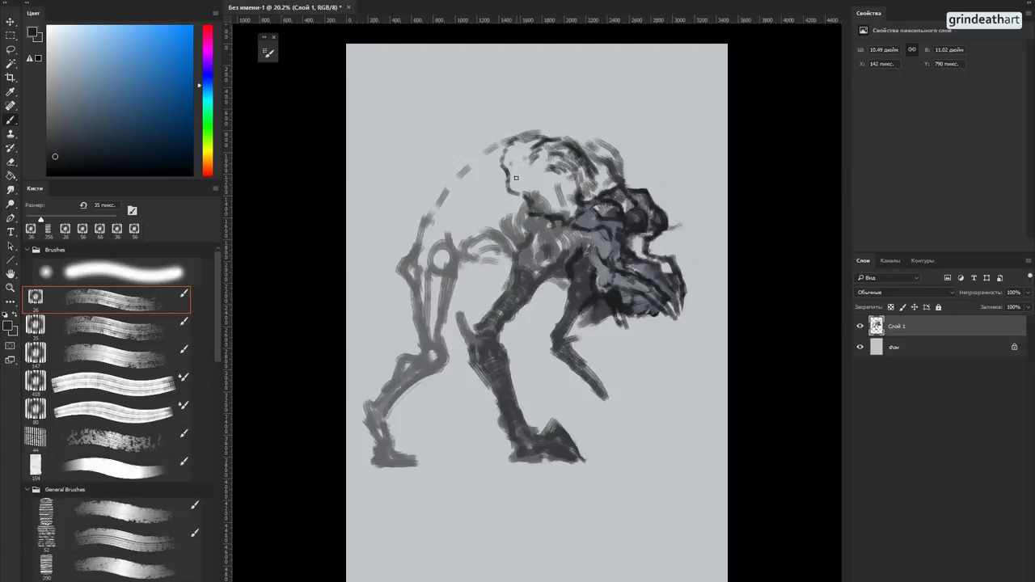
mouse_move(527, 192)
left_mouse_down()
mouse_move(558, 207)
mouse_move(535, 180)
mouse_move(513, 181)
mouse_move(530, 166)
mouse_move(571, 193)
mouse_move(560, 176)
mouse_move(507, 158)
mouse_move(531, 142)
mouse_move(511, 170)
mouse_move(518, 191)
mouse_move(571, 217)
mouse_move(522, 223)
mouse_move(524, 199)
left_mouse_up()
left_click_drag(593, 169, 609, 185)
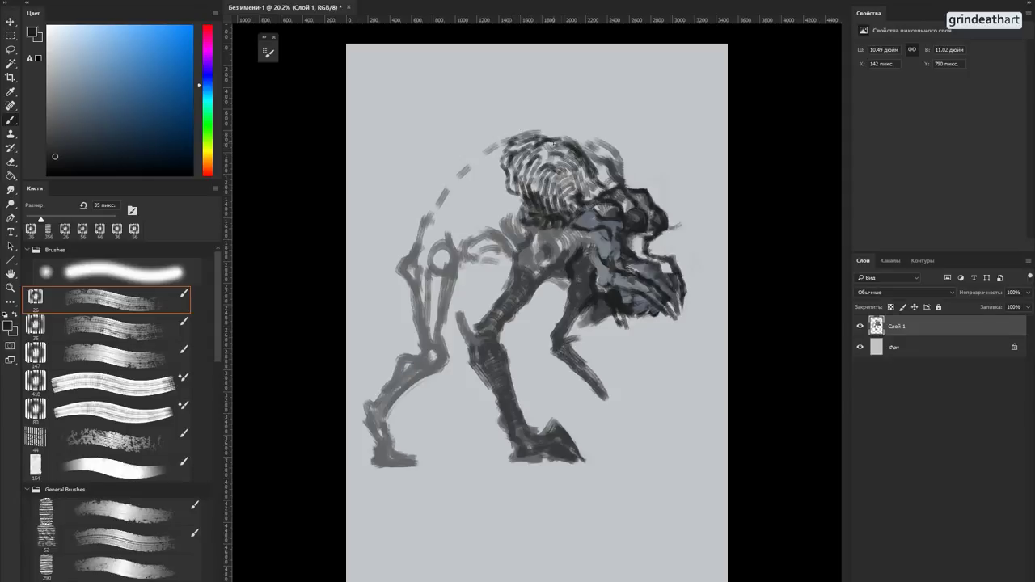
left_click_drag(566, 143, 511, 143)
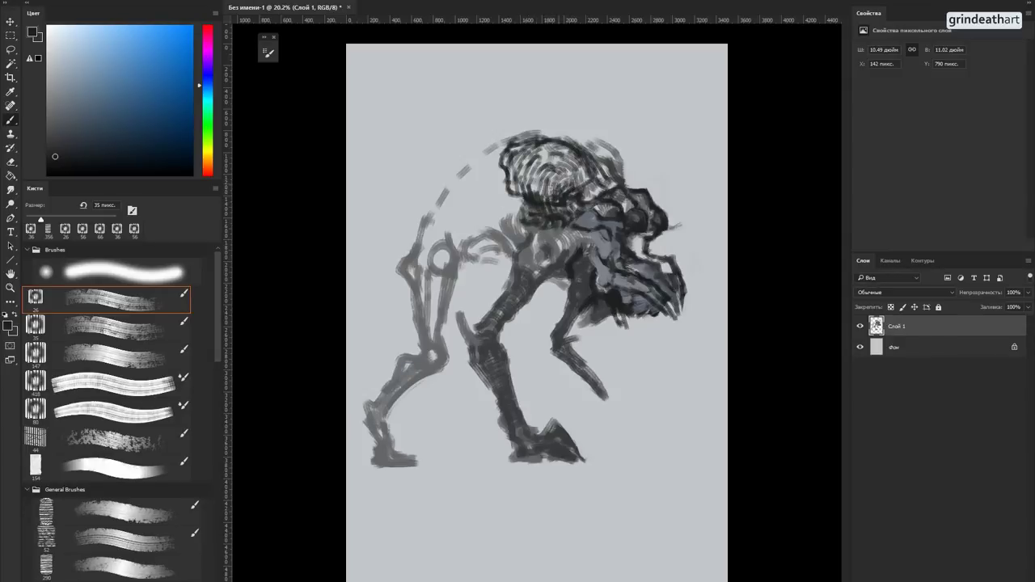
mouse_move(575, 167)
left_mouse_down()
mouse_move(584, 184)
mouse_move(556, 192)
mouse_move(568, 157)
mouse_move(545, 196)
mouse_move(532, 190)
mouse_move(558, 155)
mouse_move(550, 171)
mouse_move(564, 165)
mouse_move(560, 146)
left_mouse_up()
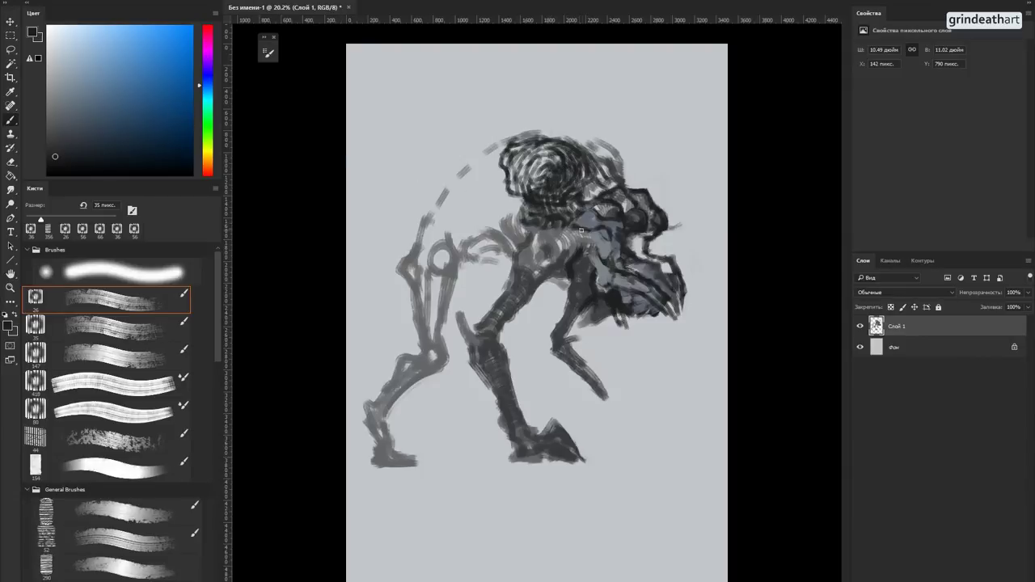
Step: Fill the inside of the hump with sampled blue-grey tones using a 55 px brush
left_click(580, 226, "alt")
mouse_move(557, 159)
left_mouse_down()
mouse_move(526, 158)
mouse_move(533, 171)
mouse_move(551, 177)
mouse_move(573, 166)
mouse_move(570, 151)
mouse_move(583, 156)
mouse_move(551, 193)
mouse_move(580, 165)
mouse_move(565, 197)
mouse_move(550, 195)
mouse_move(548, 180)
mouse_move(529, 189)
mouse_move(549, 200)
mouse_move(581, 185)
left_mouse_up()
left_click(575, 154, "alt")
left_click(561, 194, "alt")
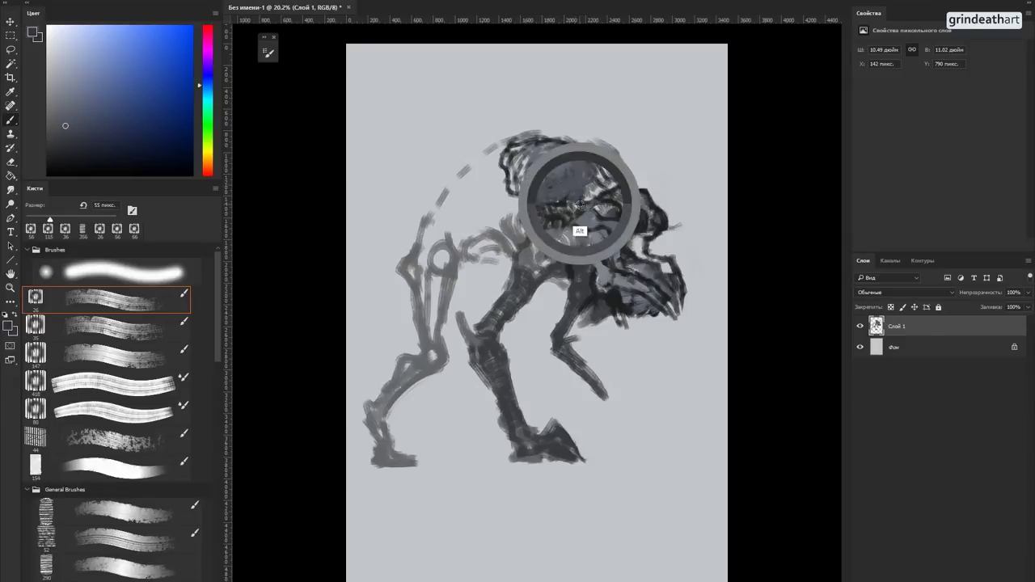
left_click(580, 205, "alt")
left_click_drag(589, 188, 582, 173)
Step: Paint a dark inner back line from the hump towards the hip and a belly line reaching the shoulder
mouse_move(527, 146)
left_mouse_down()
mouse_move(515, 135)
mouse_move(504, 181)
mouse_move(516, 200)
mouse_move(484, 193)
mouse_move(438, 222)
left_mouse_up()
mouse_move(502, 251)
left_mouse_down()
mouse_move(468, 270)
mouse_move(498, 260)
mouse_move(525, 269)
left_mouse_up()
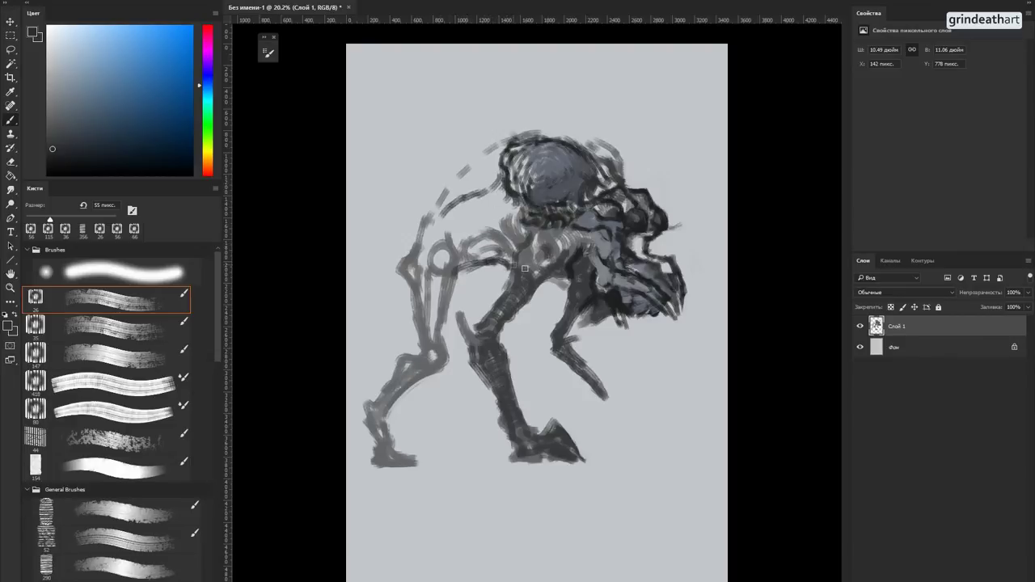
Step: Erase the far front leg's lower part and repaint the leg as a thin, dark limb bent back beneath the chest
mouse_move(571, 289)
left_mouse_down()
mouse_move(531, 328)
mouse_move(578, 343)
mouse_move(559, 341)
mouse_move(589, 326)
mouse_move(575, 355)
mouse_move(591, 377)
mouse_move(566, 365)
left_mouse_up()
left_click(570, 274, "alt")
key("e")
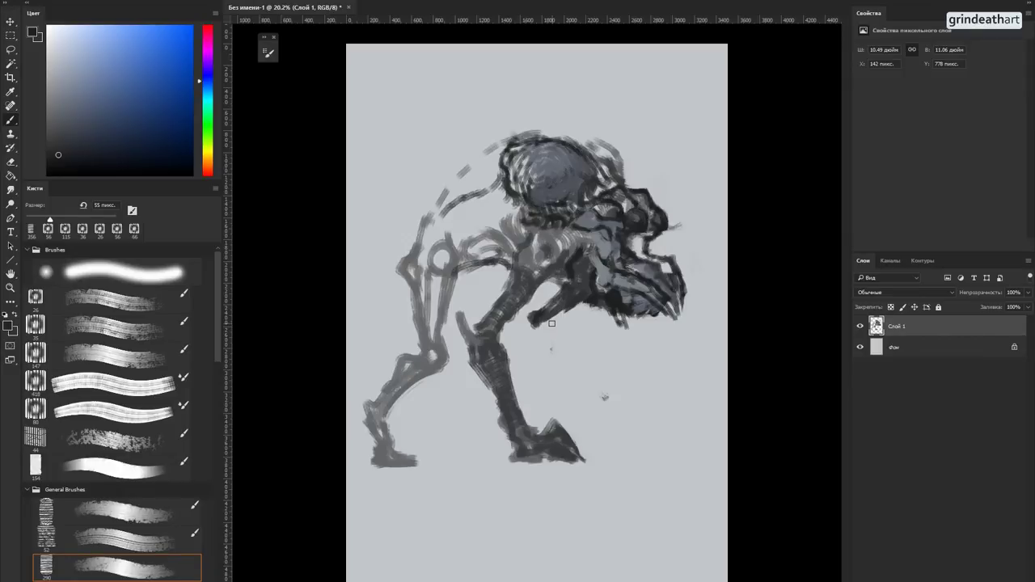
mouse_move(532, 325)
left_mouse_down()
mouse_move(550, 385)
mouse_move(535, 353)
mouse_move(542, 369)
left_mouse_up()
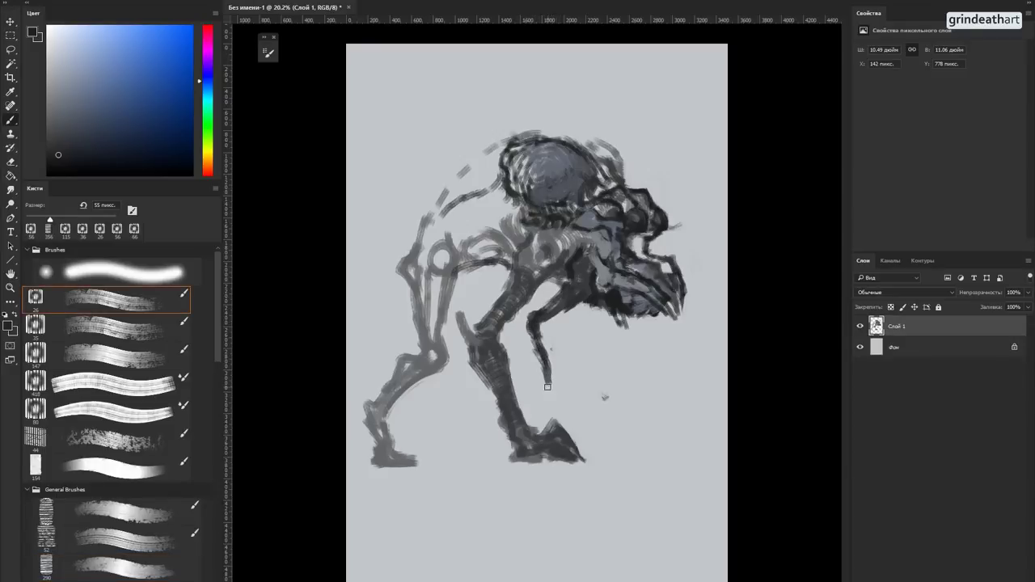
left_click(597, 296, "alt")
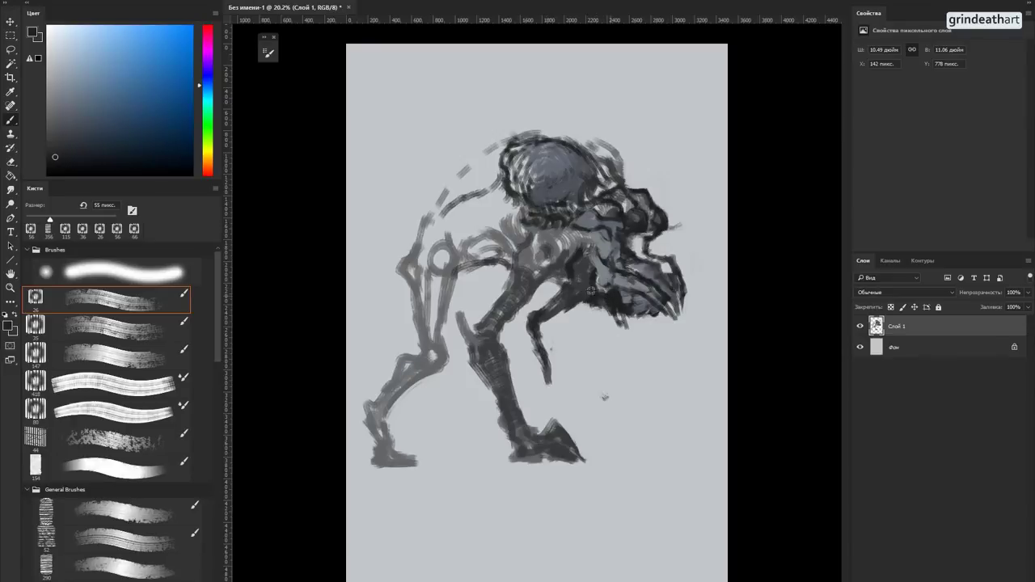
mouse_move(570, 280)
left_mouse_down()
mouse_move(552, 301)
mouse_move(576, 291)
mouse_move(562, 307)
left_mouse_up()
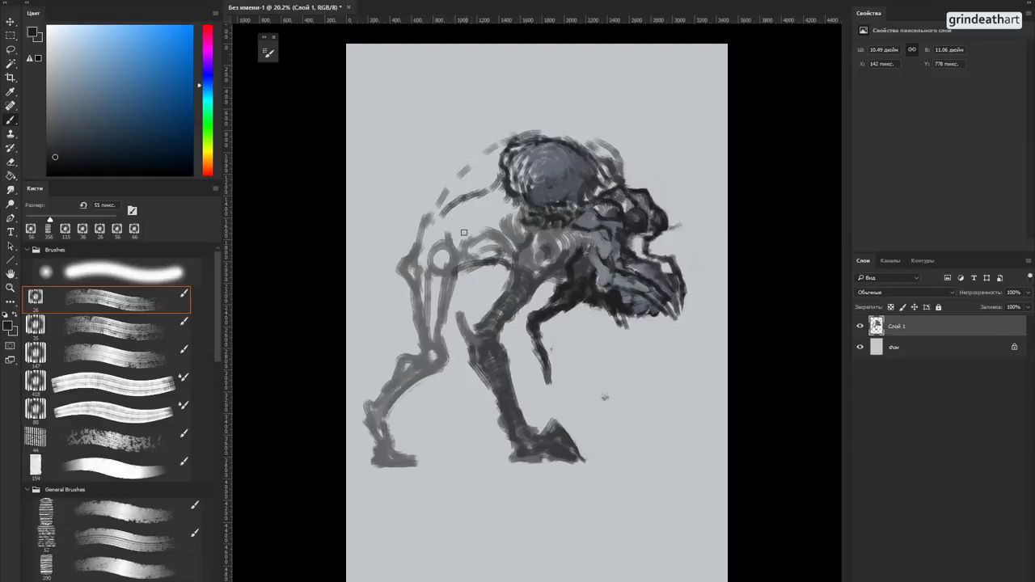
Step: Darken the upper hind leg's bones and the near front shin, and erase around the front shin and knee to slim them
mouse_move(447, 258)
left_mouse_down()
mouse_move(447, 368)
mouse_move(428, 280)
mouse_move(430, 354)
mouse_move(421, 242)
mouse_move(414, 283)
mouse_move(444, 257)
mouse_move(445, 356)
mouse_move(430, 370)
mouse_move(442, 375)
mouse_move(447, 361)
mouse_move(508, 380)
mouse_move(530, 450)
left_mouse_up()
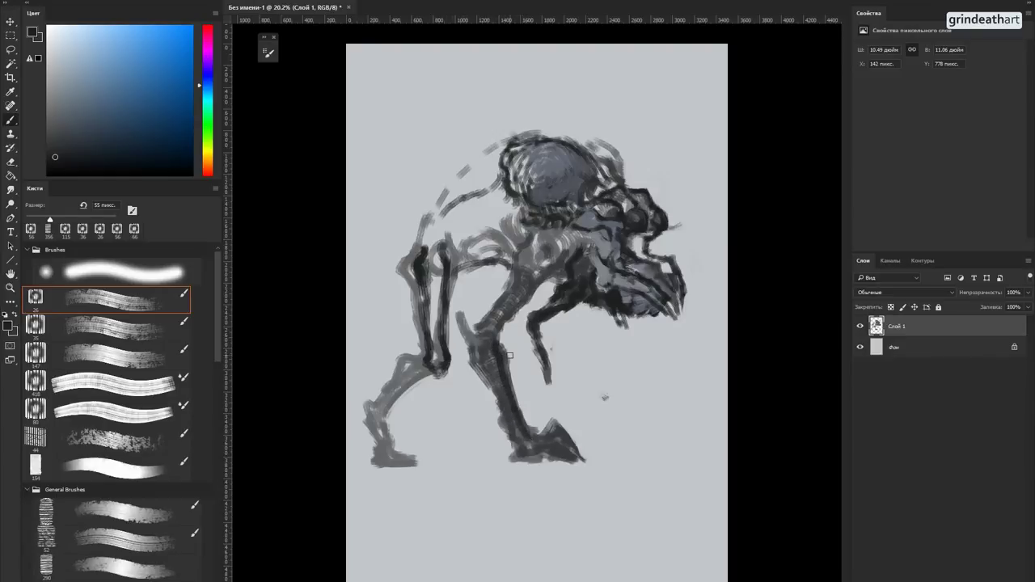
key("e")
left_click_drag(510, 341, 521, 368)
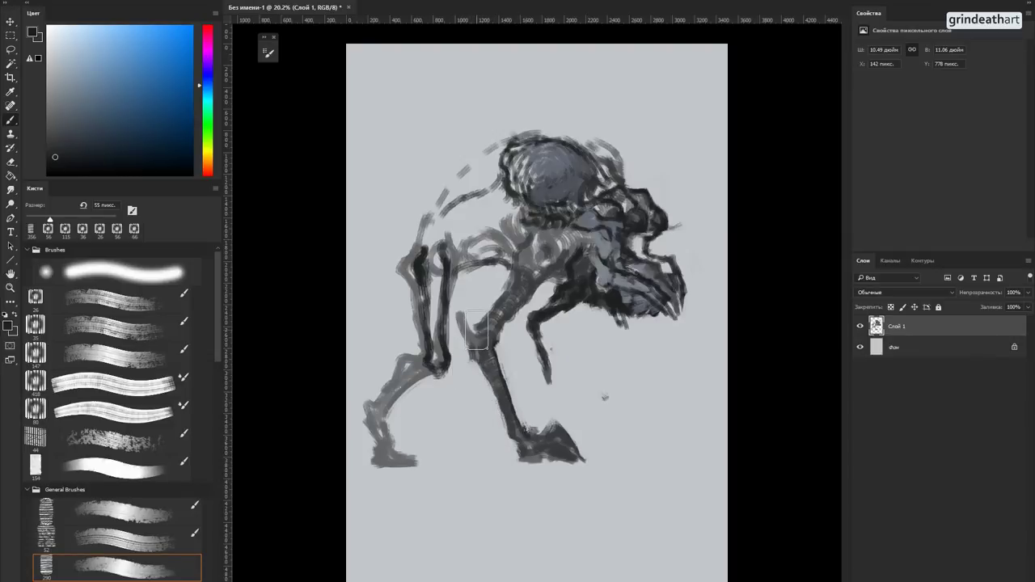
left_click(12, 163)
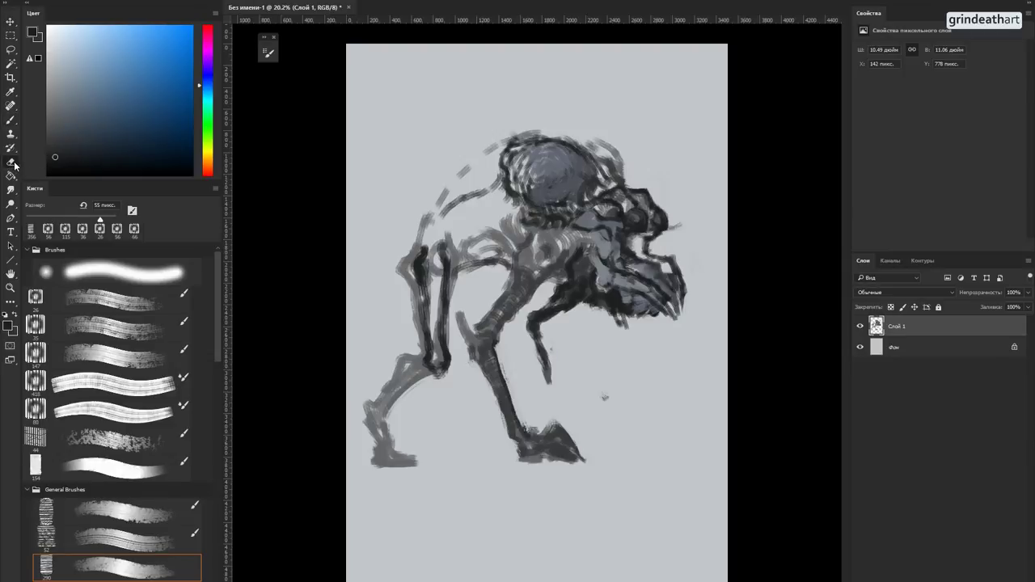
mouse_move(471, 338)
left_mouse_down()
mouse_move(443, 338)
mouse_move(465, 352)
left_mouse_up()
left_click(434, 274)
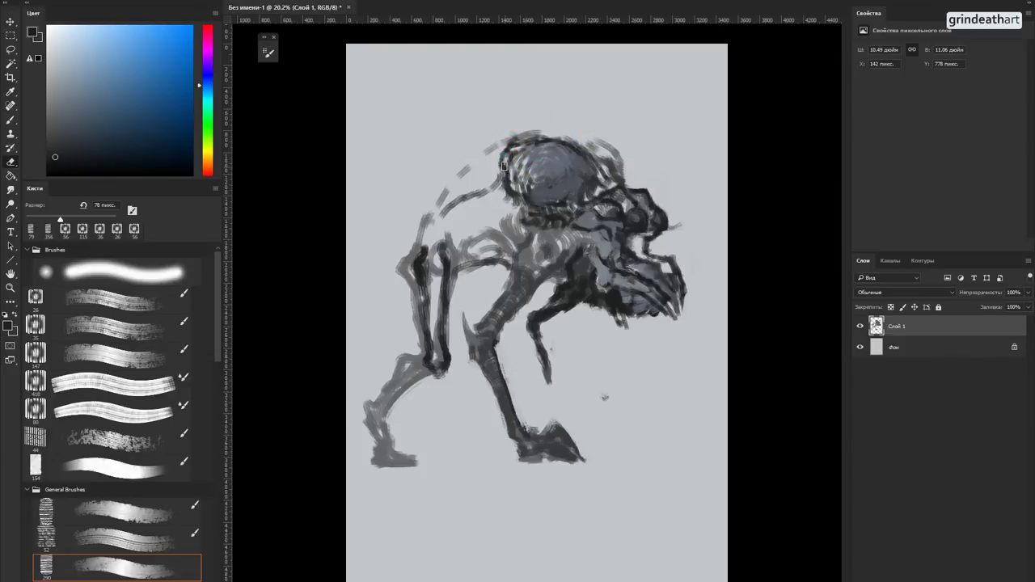
key("b")
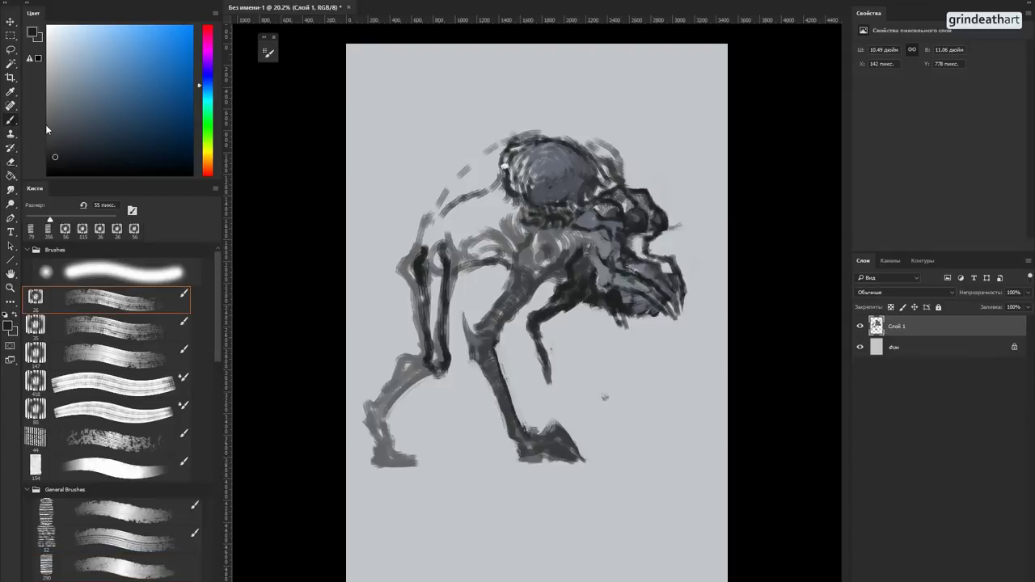
left_click(513, 144, "alt")
Step: Switch to the browser and look through a concept artist's ArtStation portfolio for reference
left_click_drag(1034, 6, 1034, 40)
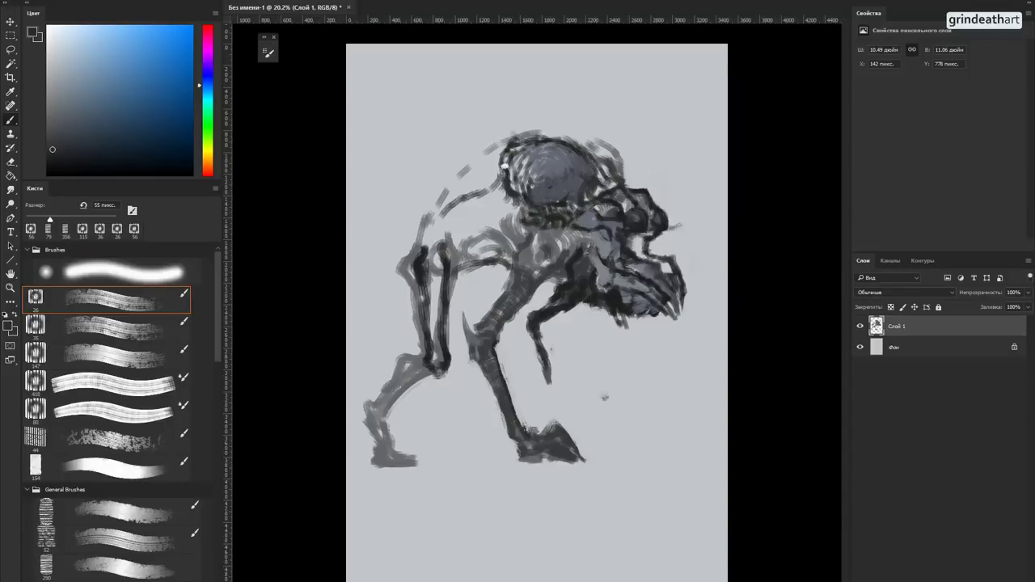
left_click_drag(1034, 41, 569, 0)
scroll(456, 137, "down", 2)
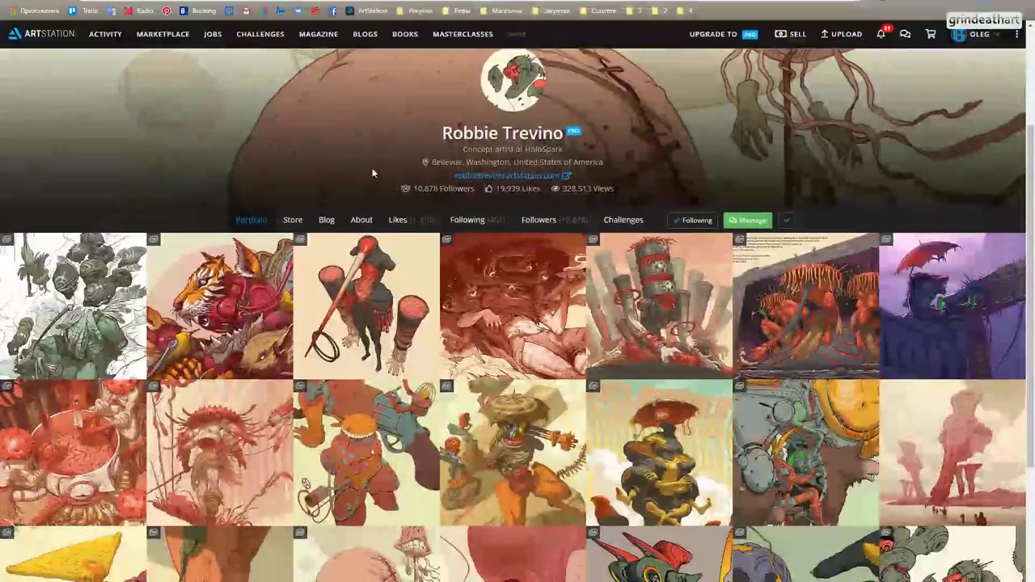
scroll(383, 190, "down", 2)
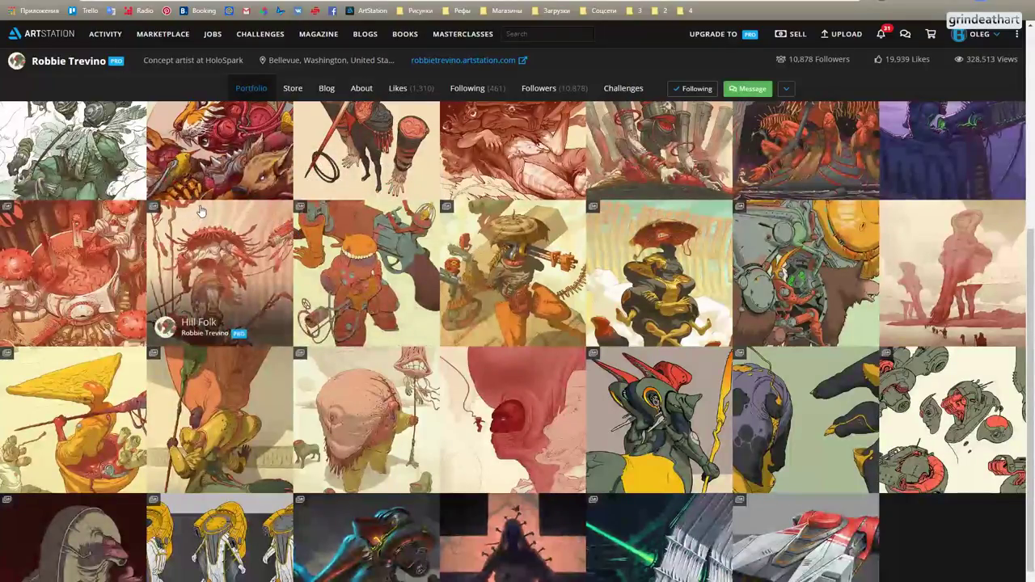
scroll(206, 206, "up", 1)
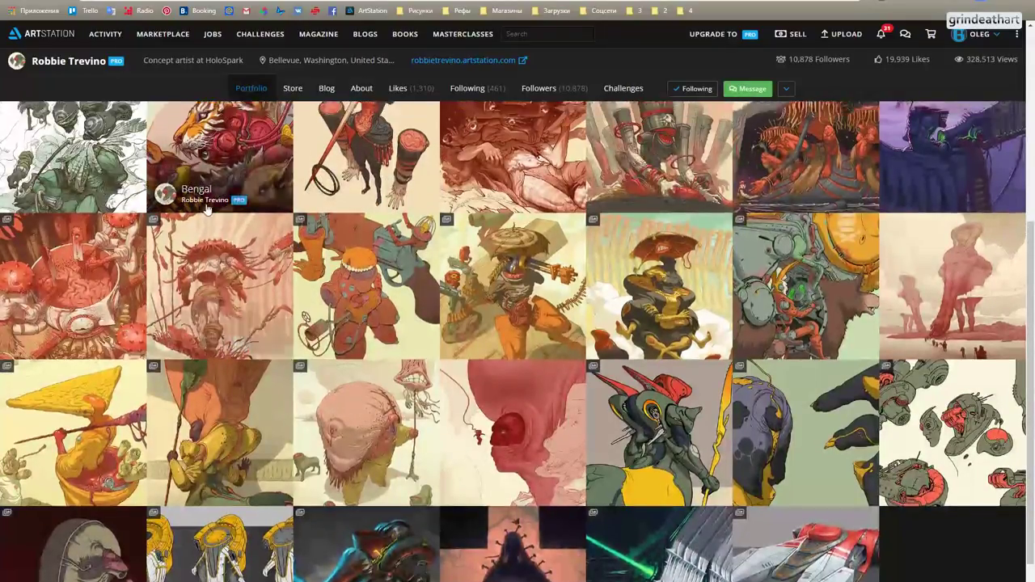
scroll(206, 209, "up", 3)
Step: Examine the "Visions" (Tegn book 3 guest art) images in detail, and open "The Voyage" from the same portfolio
left_click(90, 321)
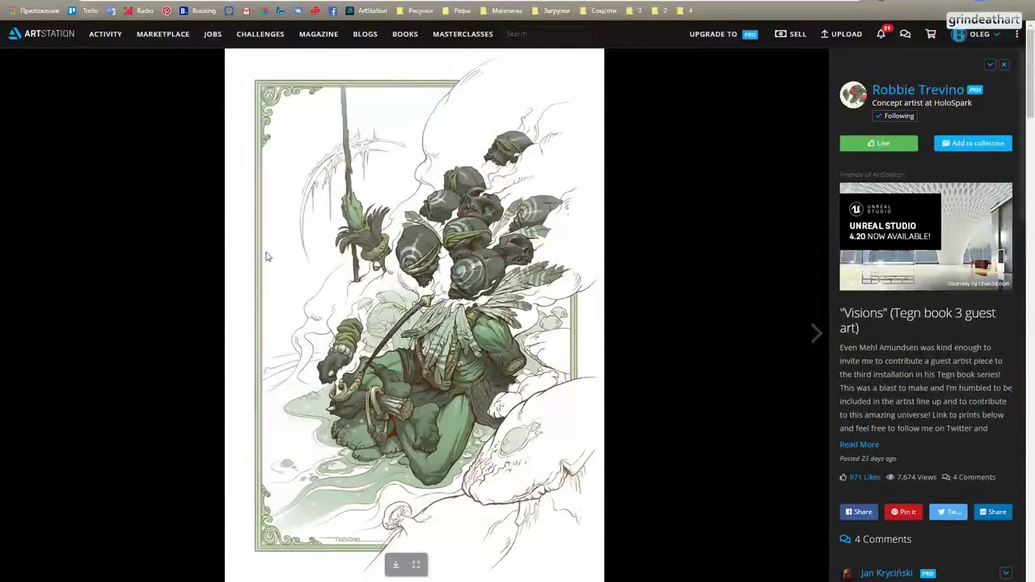
scroll(266, 259, "down", 3)
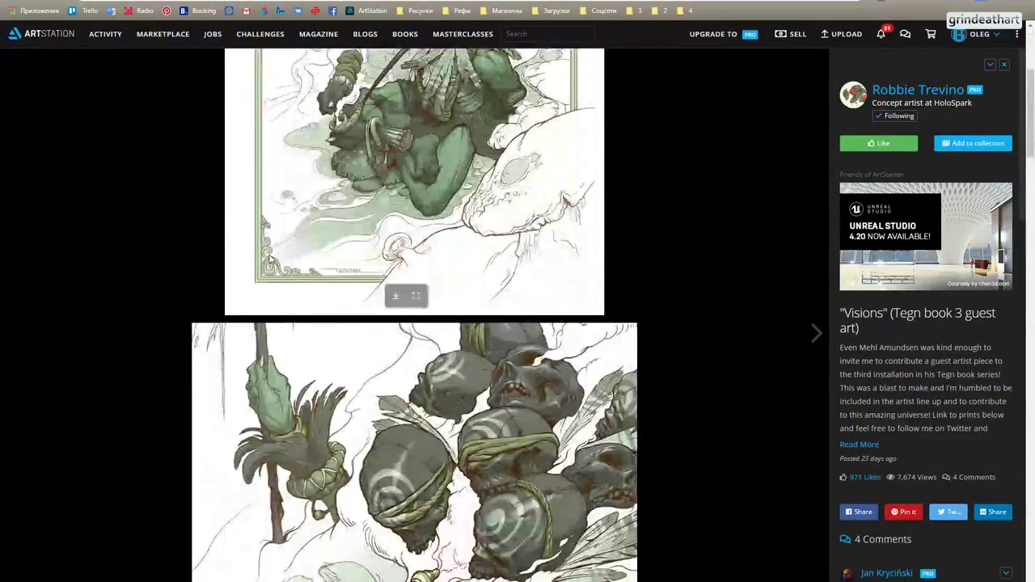
scroll(267, 259, "down", 1)
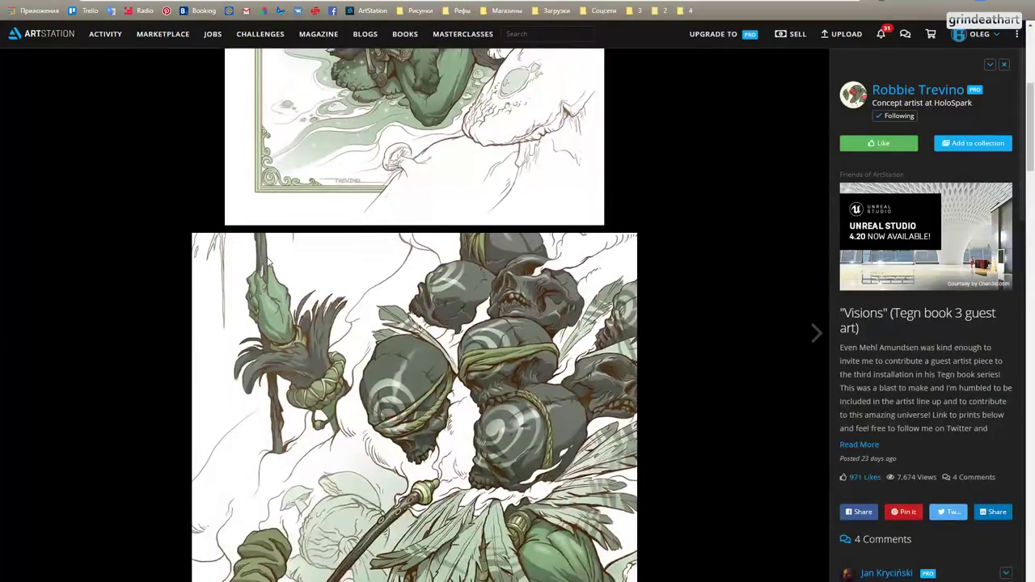
scroll(267, 262, "down", 2)
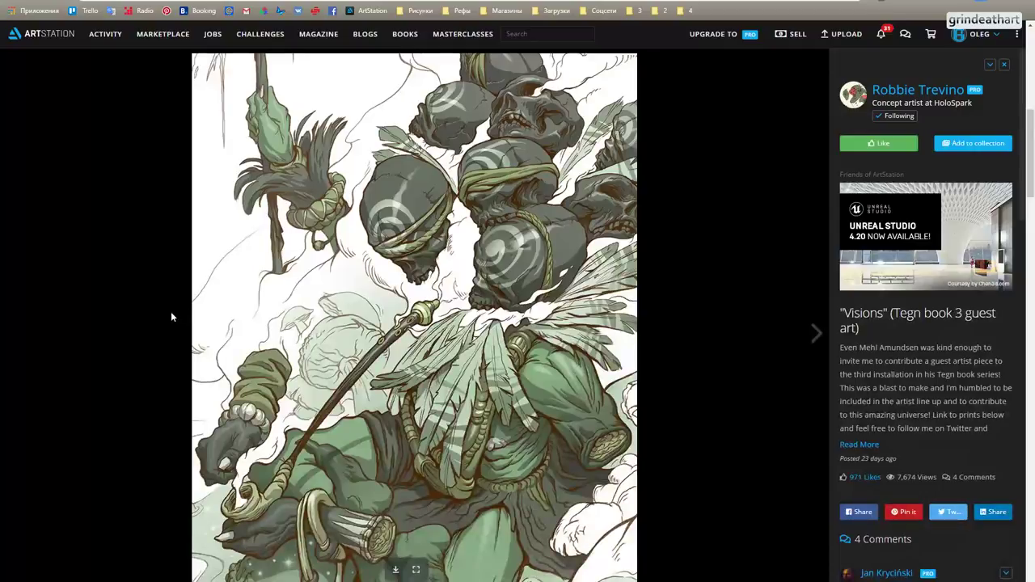
key("Escape")
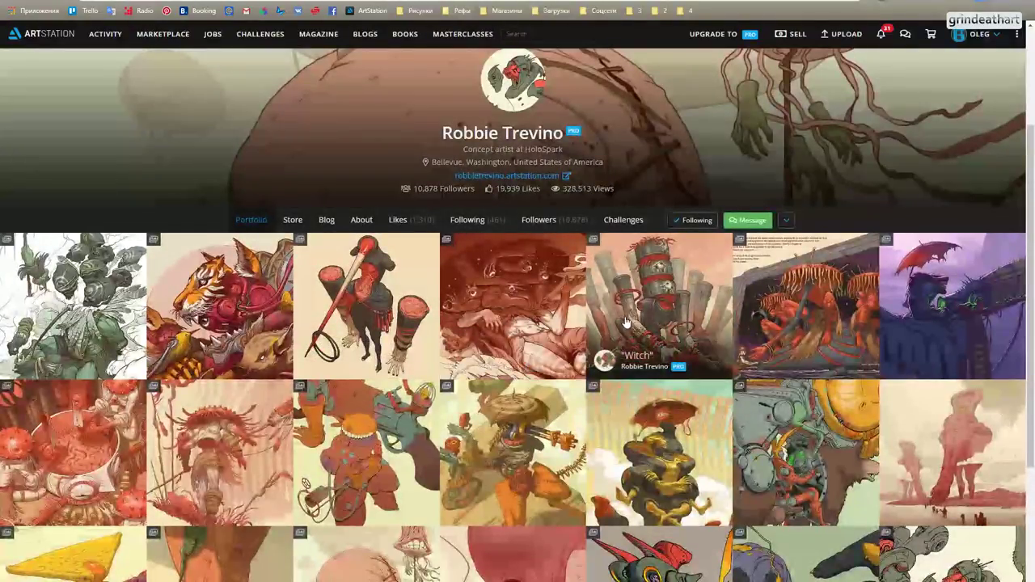
left_click(781, 318)
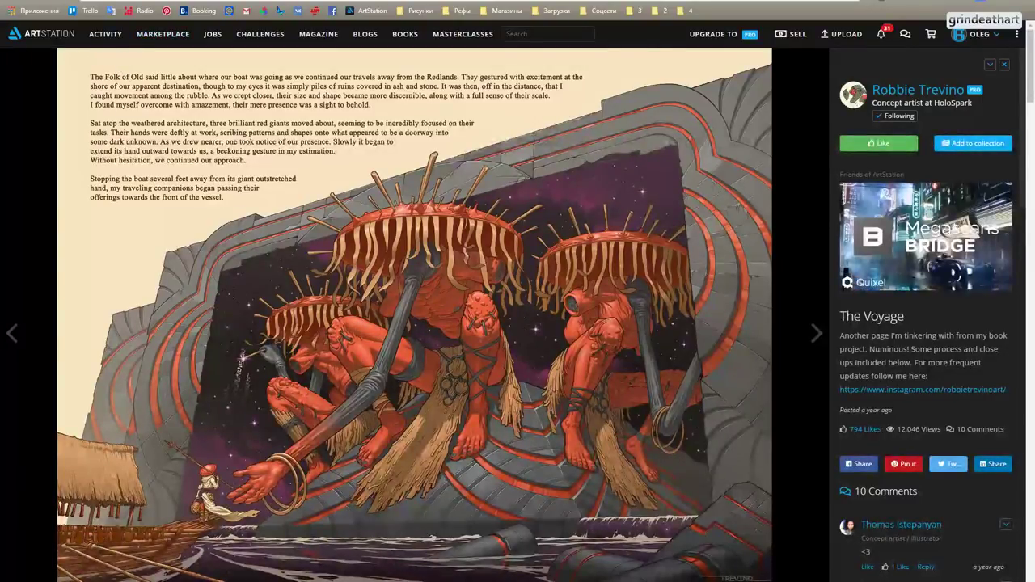
Step: Switch back to Photoshop, paint a long broken spine sweeping up and back from the hump, and darken the hind leg below the knee
left_click_drag(378, 1, 420, 27)
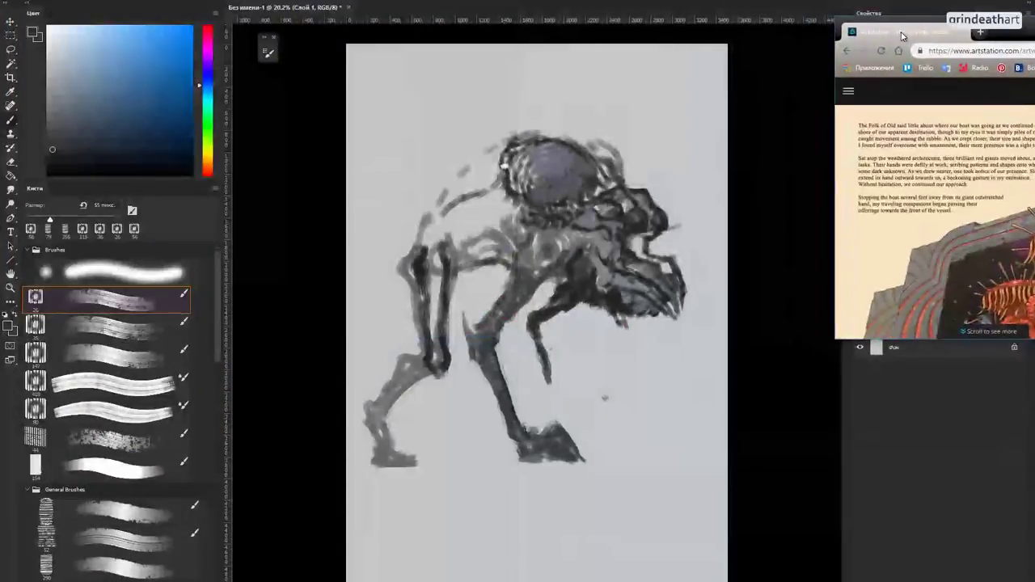
key("super+Down")
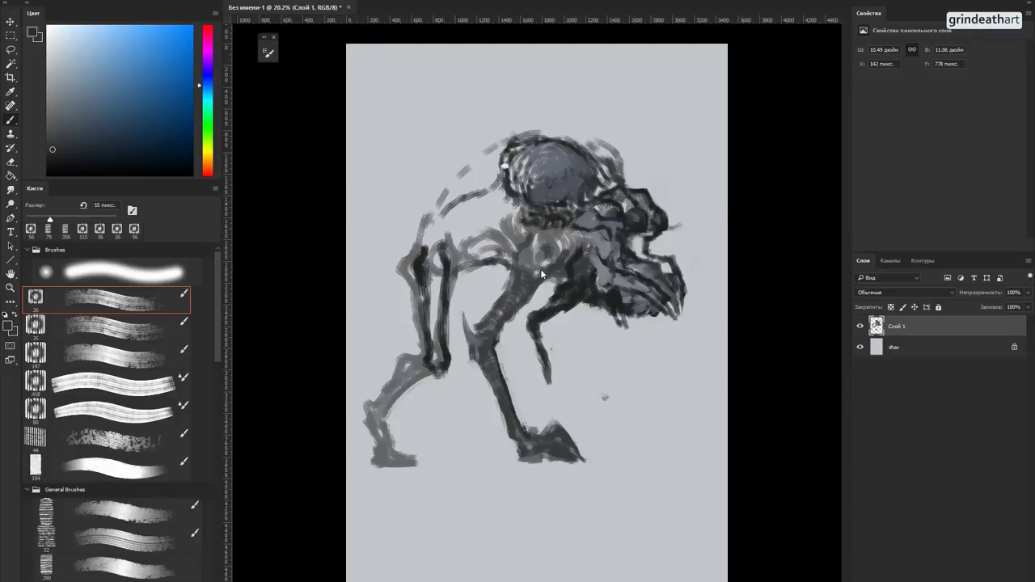
scroll(541, 248, "up", 1)
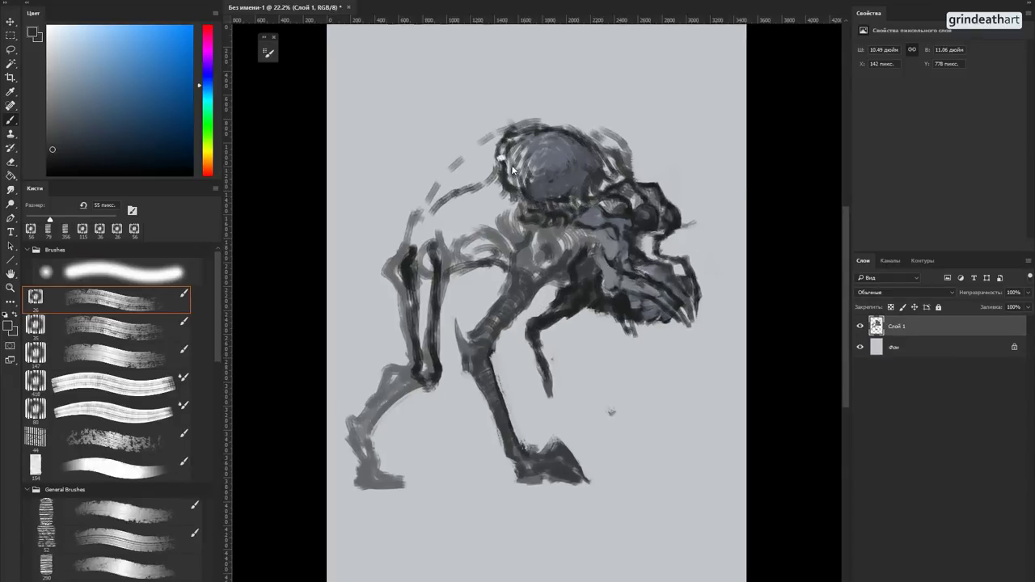
scroll(497, 155, "up", 1)
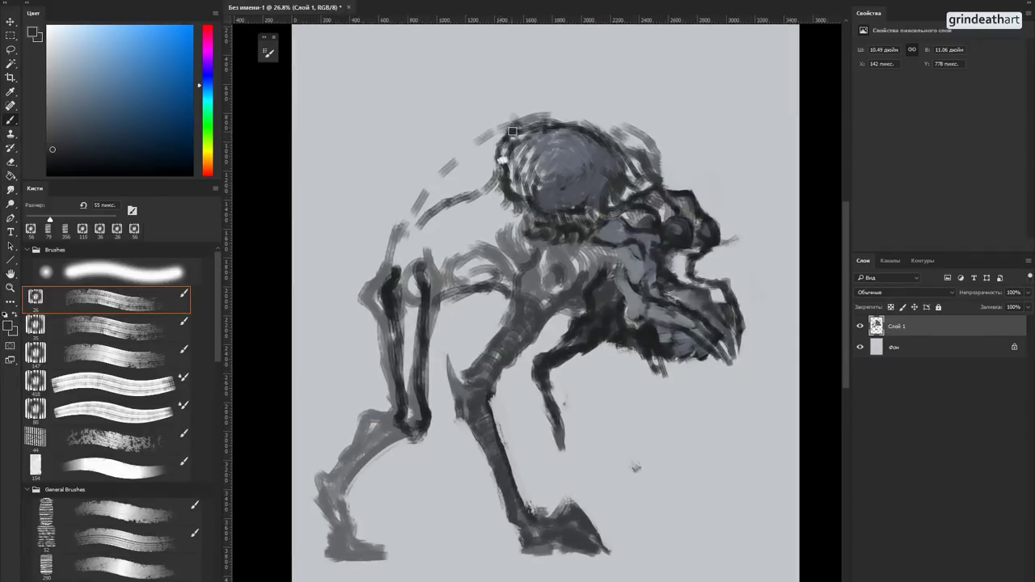
left_click(511, 130, "alt")
mouse_move(510, 130)
left_mouse_down()
mouse_move(442, 81)
mouse_move(348, 51)
mouse_move(419, 75)
mouse_move(499, 140)
left_mouse_up()
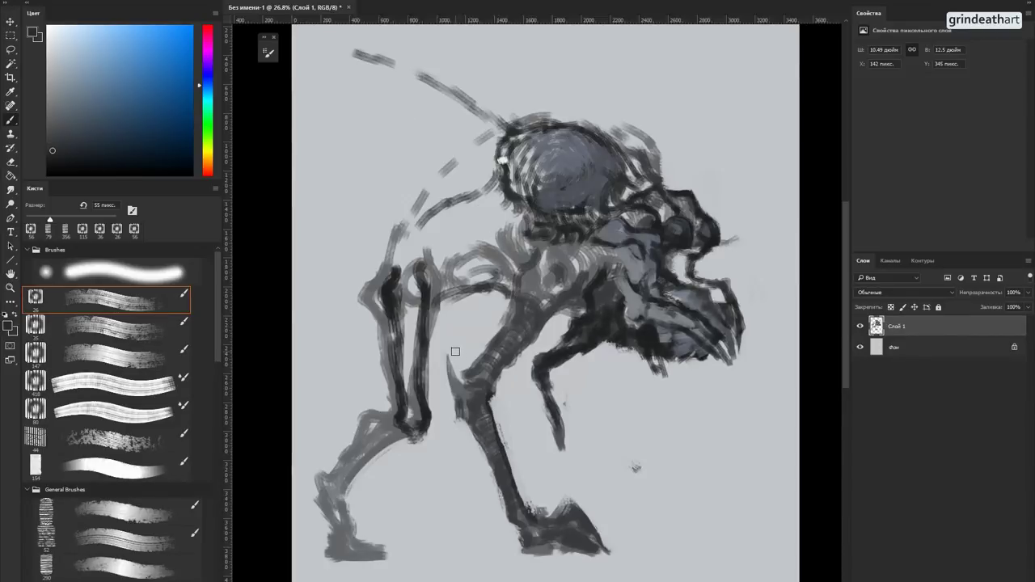
mouse_move(378, 406)
left_mouse_down()
mouse_move(386, 436)
mouse_move(402, 438)
mouse_move(379, 451)
mouse_move(378, 436)
mouse_move(363, 434)
mouse_move(352, 445)
mouse_move(379, 427)
mouse_move(408, 435)
mouse_move(344, 474)
left_mouse_up()
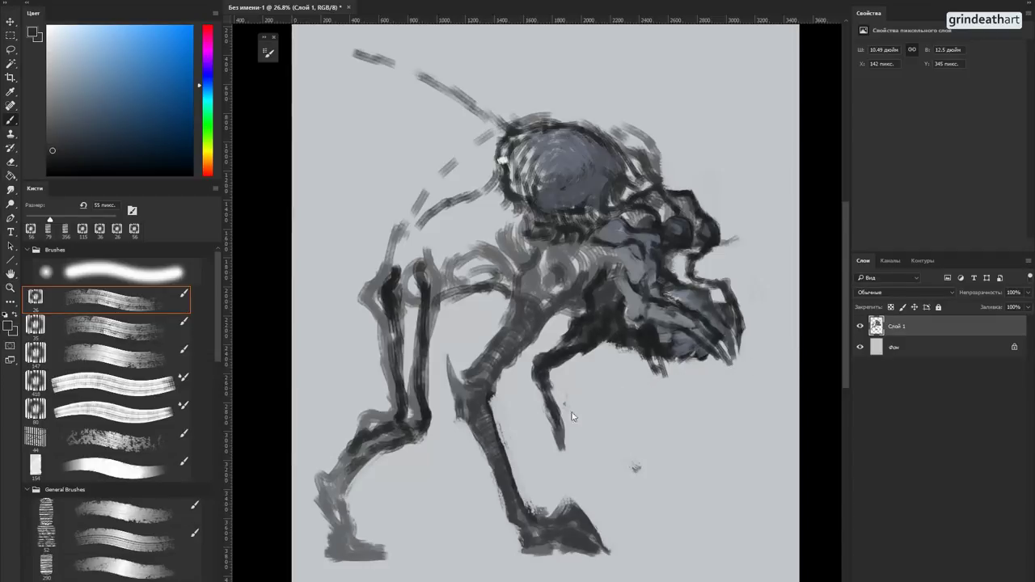
Step: Paint more broken spine strokes fanning upward and backward from the rear and top of the hump
scroll(558, 419, "down", 2)
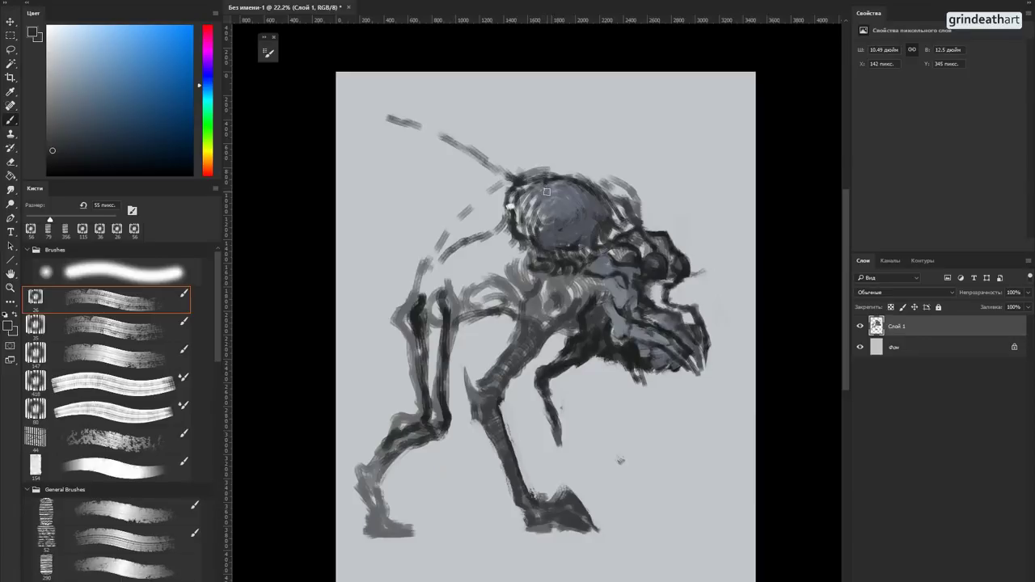
left_click_drag(548, 192, 458, 91)
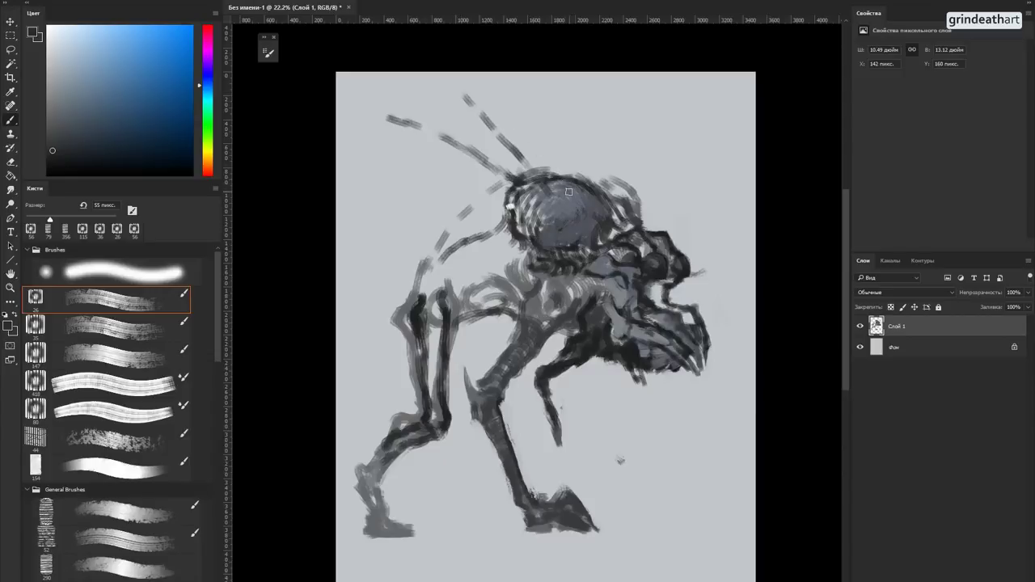
left_click_drag(572, 196, 549, 115)
left_click_drag(546, 100, 553, 118)
left_click_drag(428, 174, 352, 170)
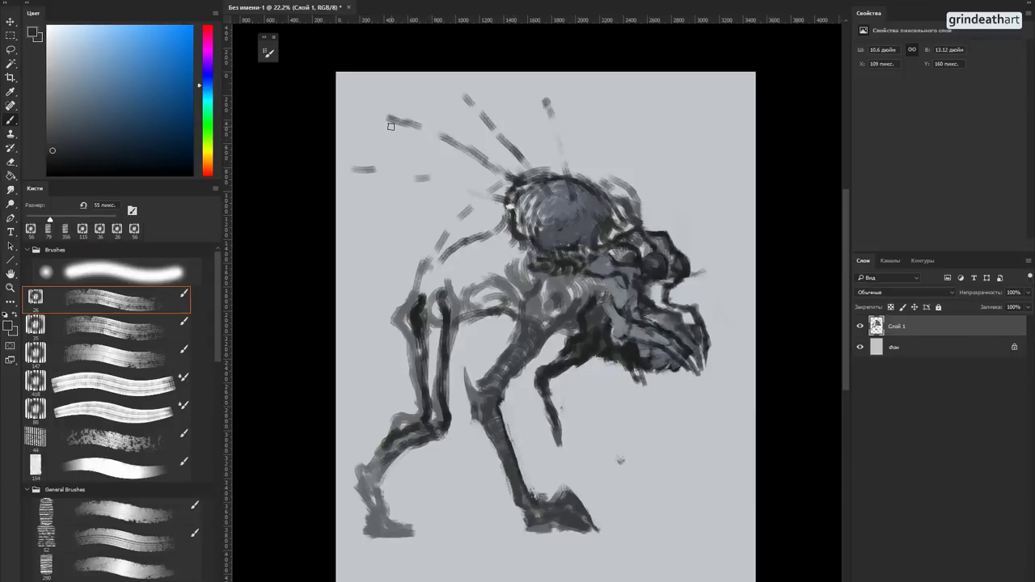
mouse_move(402, 125)
left_mouse_down()
mouse_move(389, 135)
mouse_move(462, 106)
left_mouse_up()
Step: Reduce the brush to 28 px, stroke sampled blue-grey onto the upper hump, and extend the tip of the upright spine
right_click(576, 196, "alt")
left_click(575, 202, "alt")
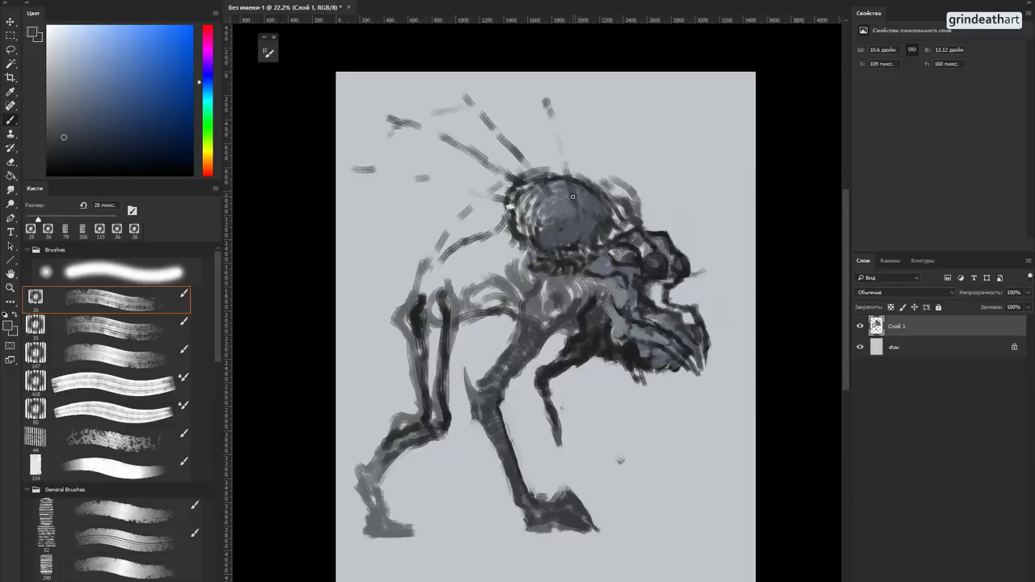
left_click(572, 197, "alt")
left_click_drag(561, 198, 551, 199)
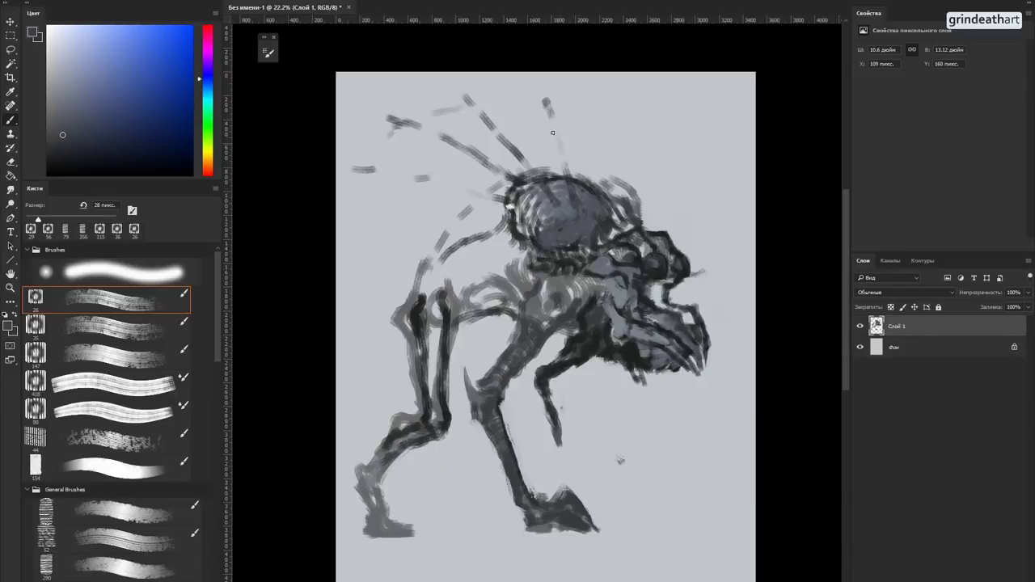
left_click_drag(546, 98, 535, 77)
Step: Reinforce the spines with thin near-black strokes, carry their roots into the hump, and darken the hump's rear edge
left_click(587, 312, "alt")
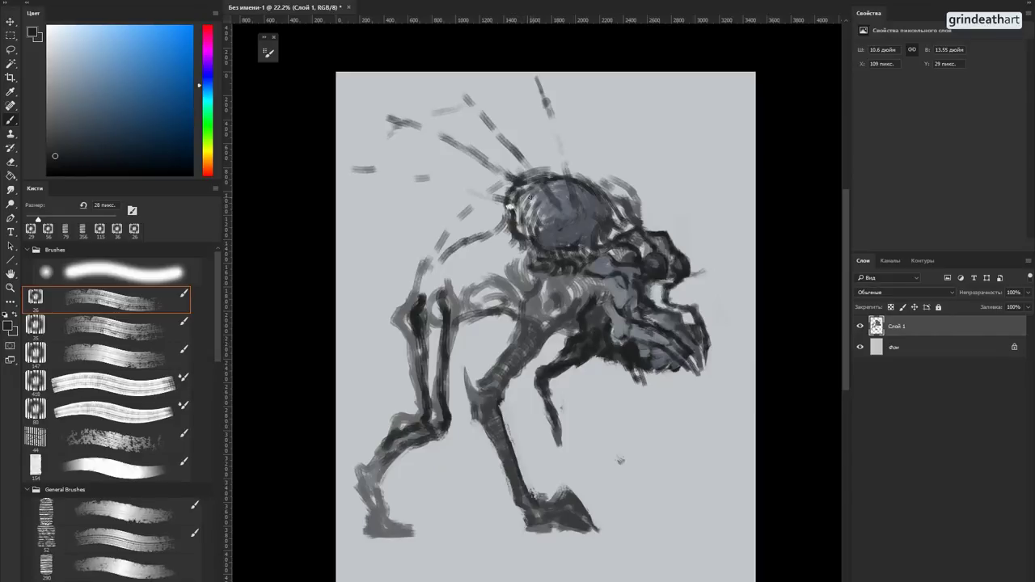
mouse_move(490, 165)
left_mouse_down()
mouse_move(543, 205)
mouse_move(554, 203)
mouse_move(548, 193)
left_mouse_up()
left_click_drag(518, 209, 460, 191)
left_click_drag(431, 185, 404, 179)
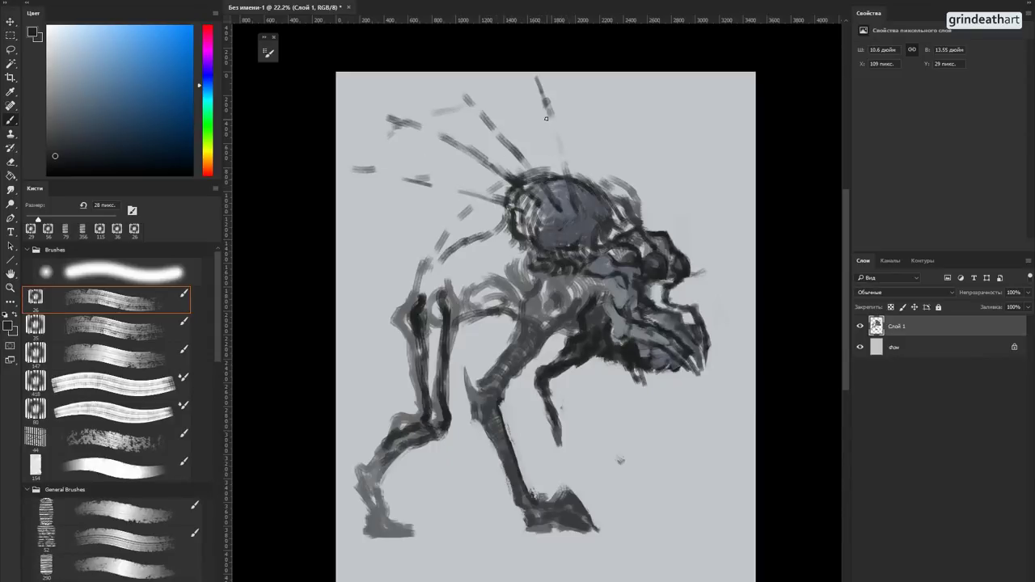
mouse_move(547, 113)
left_mouse_down()
mouse_move(566, 178)
mouse_move(562, 169)
left_mouse_up()
left_click_drag(581, 205, 558, 134)
left_click_drag(509, 212, 501, 248)
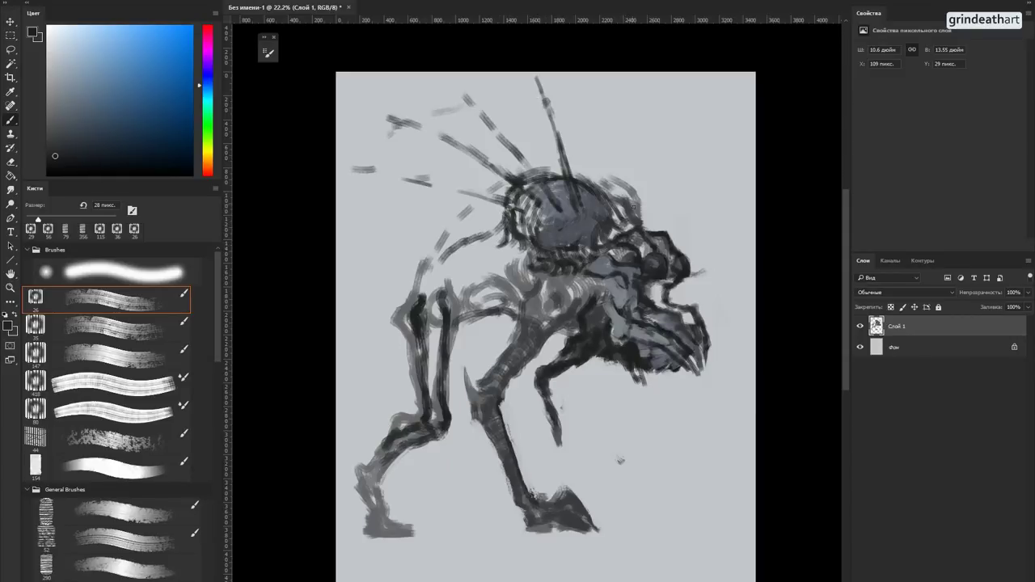
Step: Outline the bulge between the hump and the head in dark strokes, and add short contour marks along the flank and belly
mouse_move(647, 230)
left_mouse_down()
mouse_move(628, 186)
mouse_move(611, 183)
mouse_move(645, 220)
mouse_move(615, 187)
mouse_move(596, 185)
mouse_move(613, 217)
mouse_move(605, 188)
mouse_move(586, 179)
mouse_move(630, 185)
mouse_move(647, 225)
left_mouse_up()
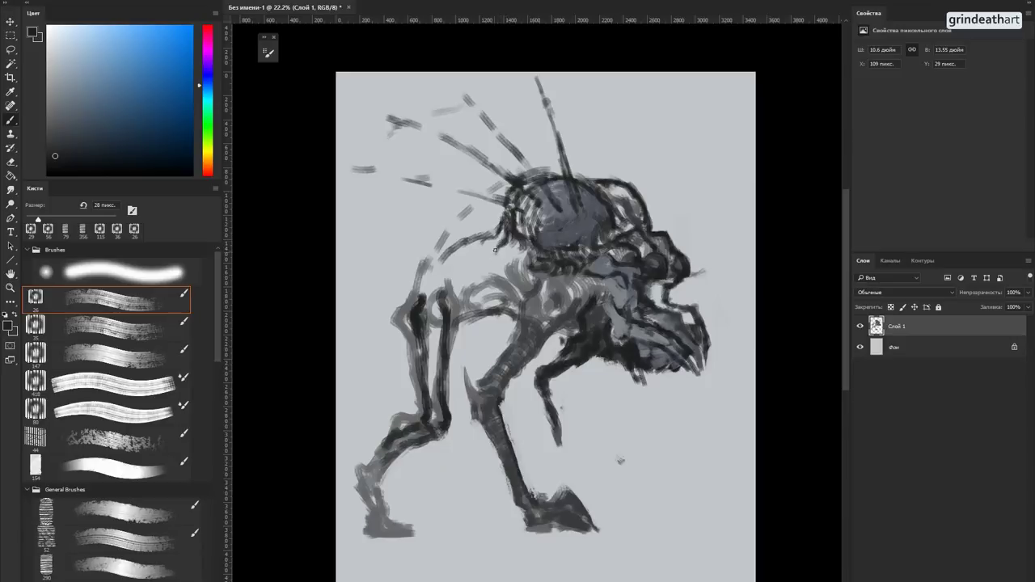
left_click_drag(469, 262, 464, 269)
mouse_move(474, 311)
left_mouse_down()
mouse_move(509, 318)
mouse_move(462, 334)
left_mouse_up()
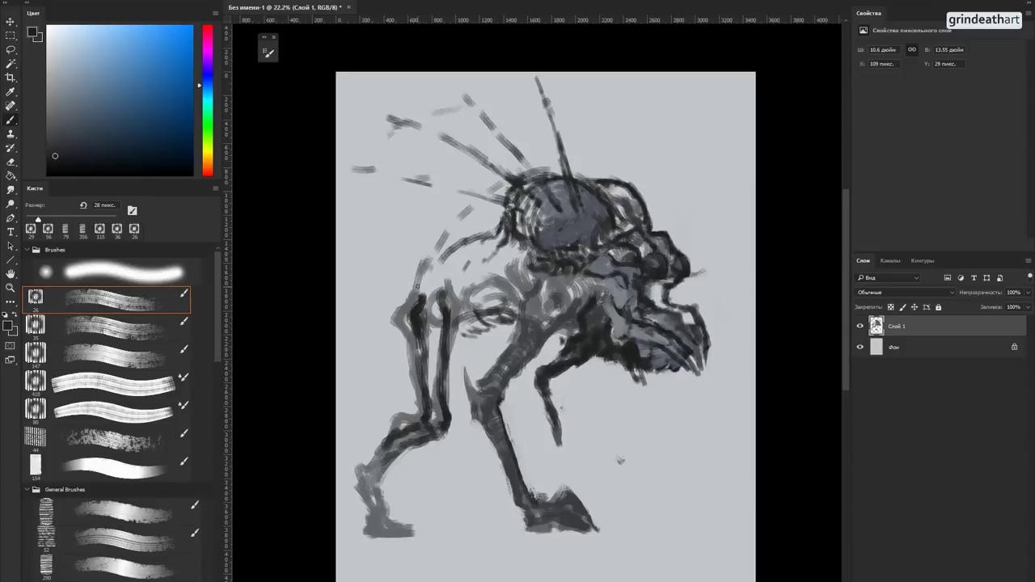
Step: Sketch a dashed outer contour and hanging strands behind the upper hind leg
left_click_drag(416, 290, 373, 390)
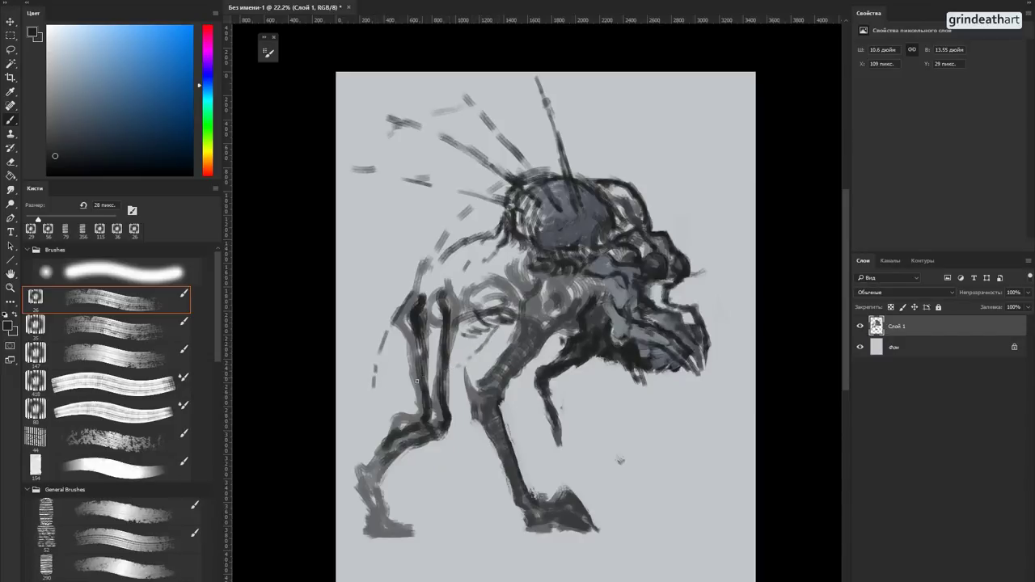
mouse_move(418, 384)
left_mouse_down()
mouse_move(376, 390)
mouse_move(383, 355)
left_mouse_up()
mouse_move(377, 390)
left_mouse_down()
mouse_move(399, 332)
mouse_move(389, 371)
mouse_move(392, 401)
left_mouse_up()
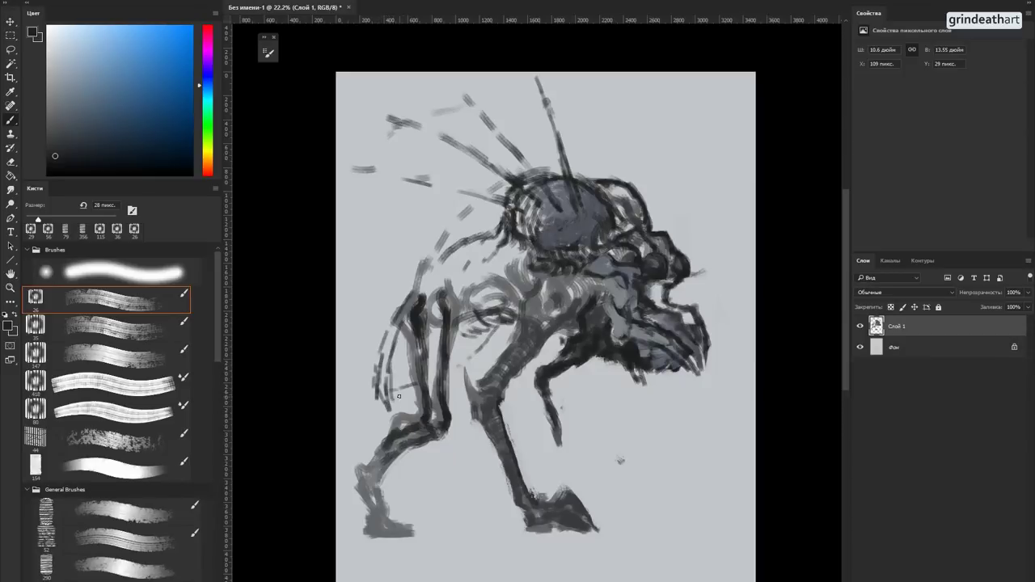
Step: Define the ribcage, belly and near front shoulder with dark contour lines below the hump
mouse_move(451, 368)
left_mouse_down()
mouse_move(508, 323)
mouse_move(490, 340)
mouse_move(477, 293)
mouse_move(492, 306)
mouse_move(504, 301)
mouse_move(503, 269)
mouse_move(495, 293)
mouse_move(482, 291)
mouse_move(512, 251)
mouse_move(501, 283)
mouse_move(507, 252)
left_mouse_up()
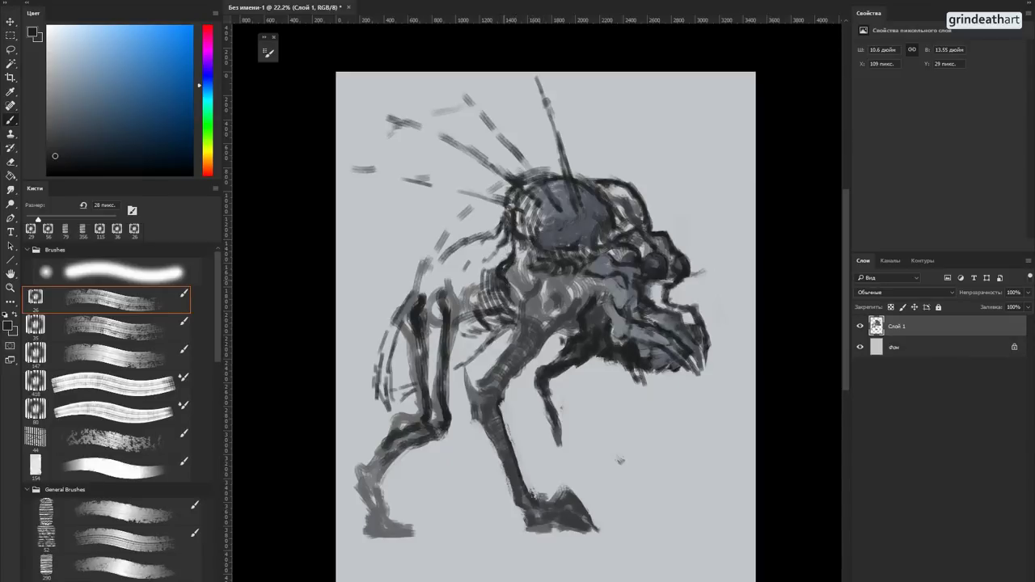
mouse_move(523, 302)
left_mouse_down()
mouse_move(482, 378)
mouse_move(510, 346)
mouse_move(558, 319)
mouse_move(573, 292)
mouse_move(556, 328)
left_mouse_up()
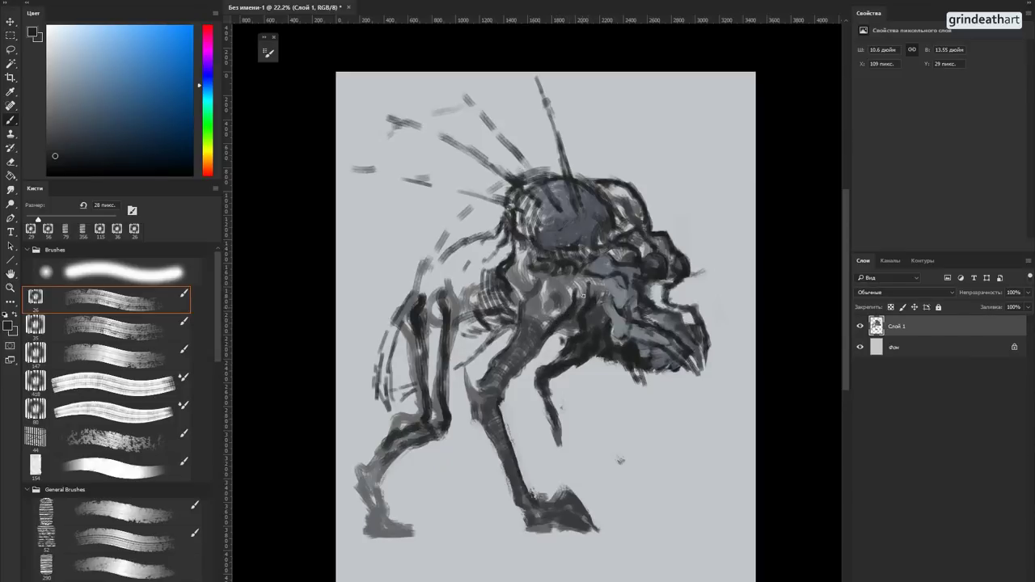
mouse_move(587, 292)
left_mouse_down()
mouse_move(578, 308)
mouse_move(563, 291)
mouse_move(540, 321)
left_mouse_up()
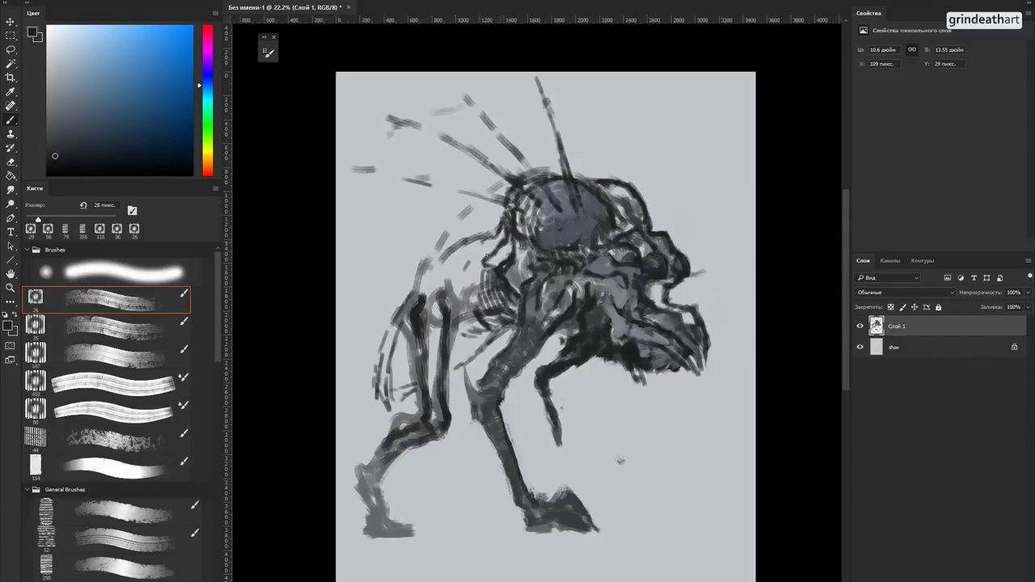
left_click_drag(483, 267, 494, 268)
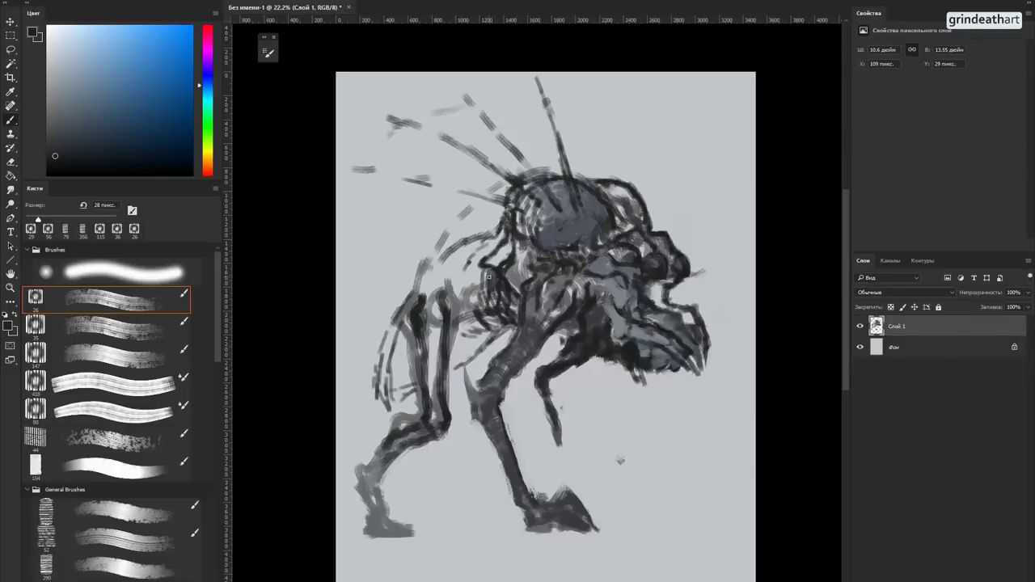
Step: Shade the ribcage in sampled mid-grey with a 46 px brush, and redraw its rear edge in dark grey
right_click(506, 302, "alt")
left_click(510, 270, "alt")
mouse_move(504, 300)
left_mouse_down()
mouse_move(507, 320)
mouse_move(513, 309)
mouse_move(494, 295)
mouse_move(494, 310)
mouse_move(488, 297)
mouse_move(494, 322)
mouse_move(486, 283)
mouse_move(508, 272)
mouse_move(494, 275)
mouse_move(492, 257)
mouse_move(483, 275)
mouse_move(481, 238)
left_mouse_up()
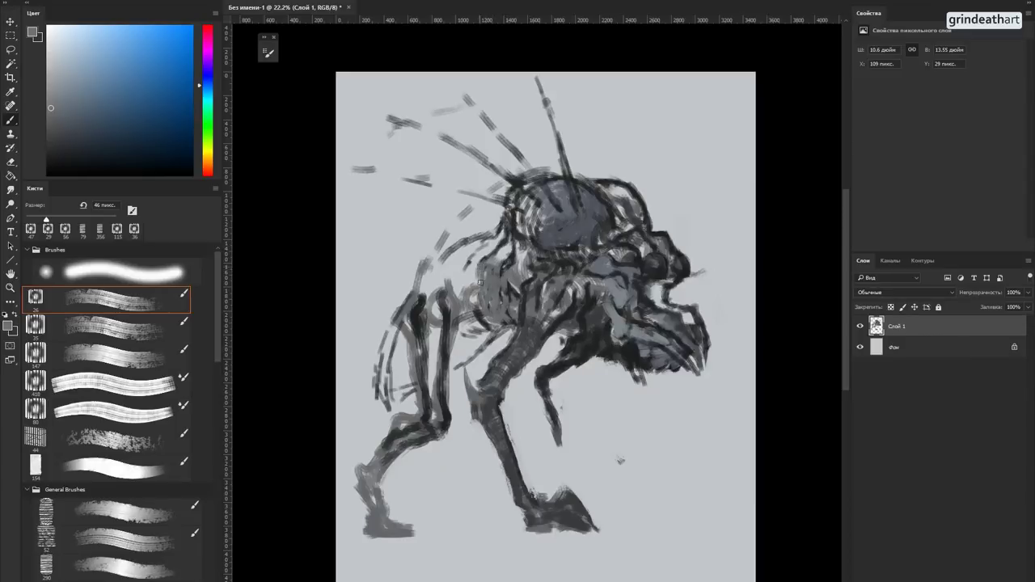
left_click(484, 257, "alt")
left_click_drag(479, 267, 482, 297)
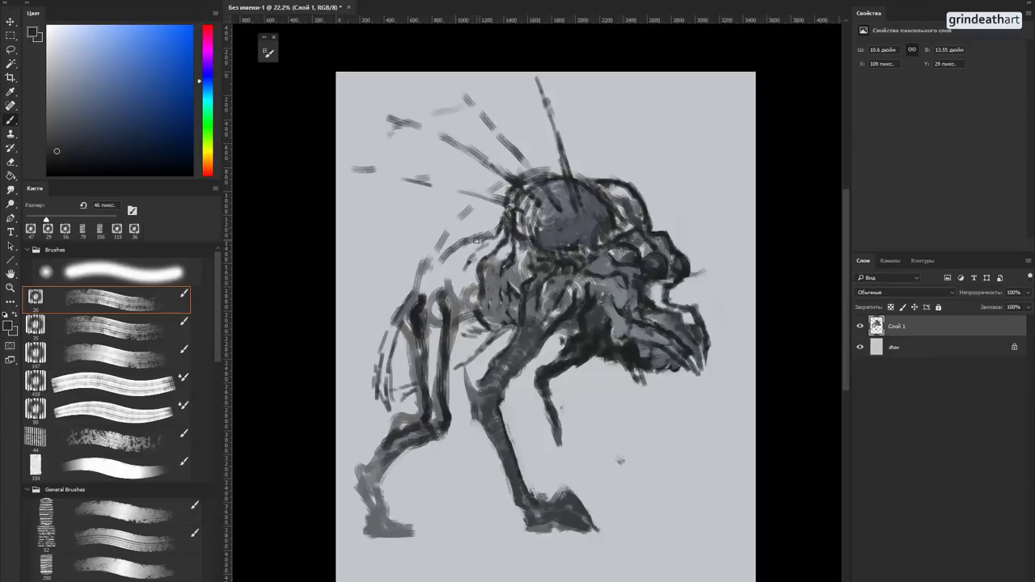
Step: Thicken the dark line running from the back into the hump, and strengthen the dark edge inside the open mouth
mouse_move(454, 250)
left_mouse_down()
mouse_move(520, 209)
mouse_move(497, 235)
left_mouse_up()
left_click(509, 214, "alt")
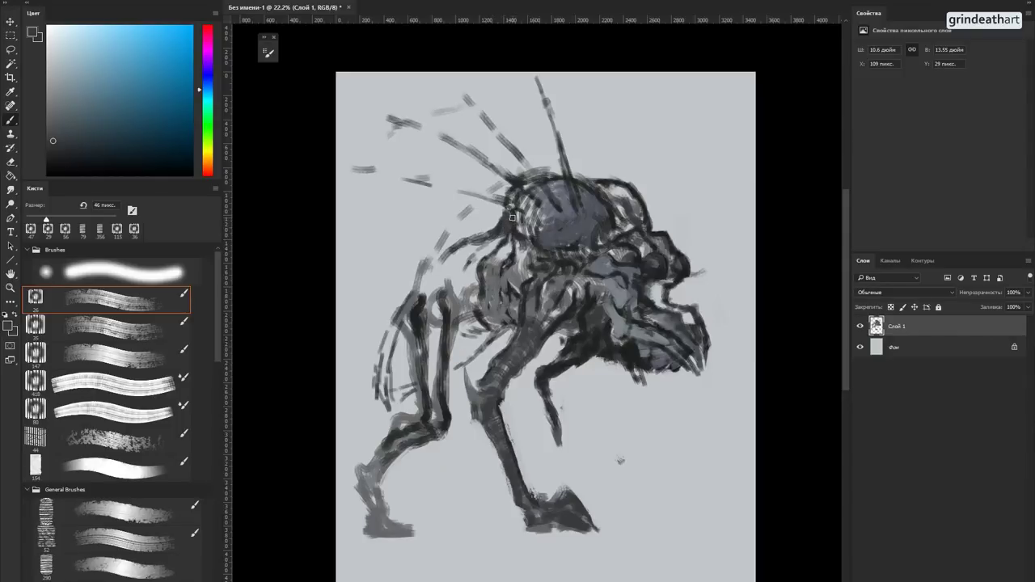
left_click(599, 180, "alt")
left_click(673, 285, "alt")
left_click_drag(657, 297, 675, 310)
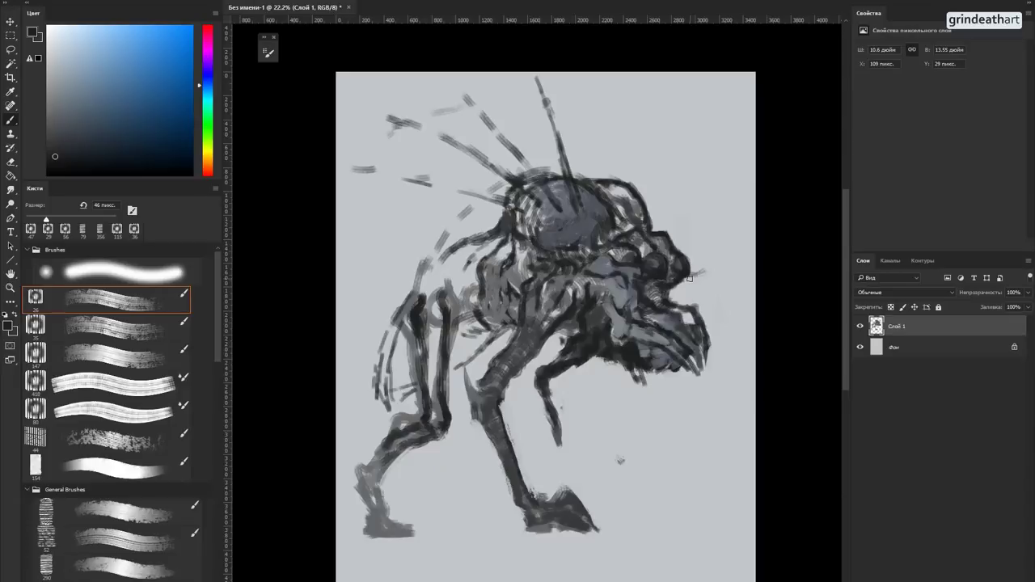
Step: Reduce the brush to 37 px and paint sampled blue-grey tones over the brow and cheek, softening the dark outlines around the eye
key("alt")
left_click(639, 256, "alt")
right_click(637, 258, "alt")
left_click_drag(637, 265, 637, 267)
left_click(636, 269, "alt")
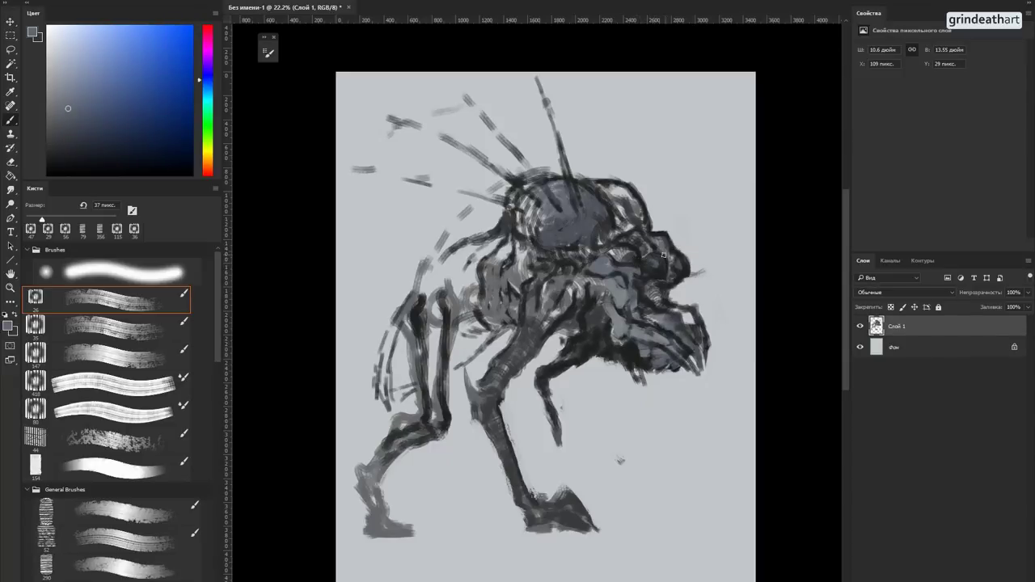
left_click(634, 274, "alt")
mouse_move(635, 273)
left_mouse_down()
mouse_move(642, 254)
mouse_move(632, 250)
left_mouse_up()
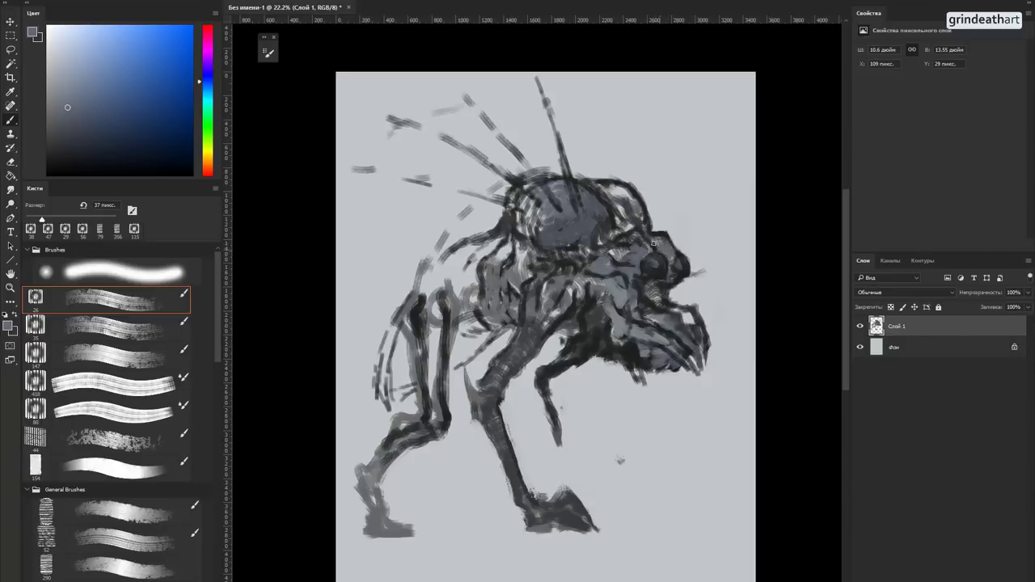
left_click(650, 251, "alt")
left_click(652, 251, "alt")
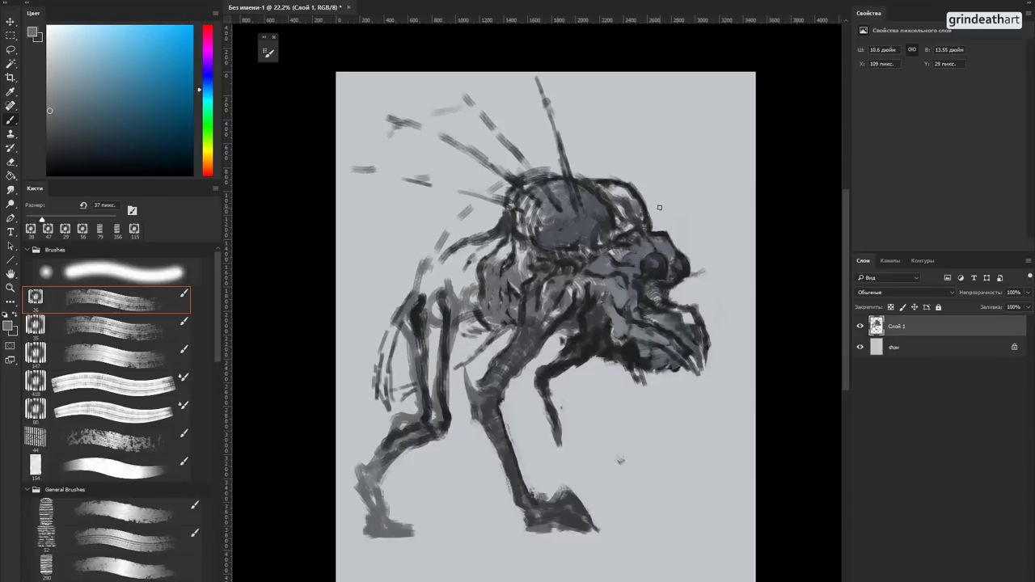
left_click(620, 245, "alt")
left_click_drag(620, 246, 641, 259)
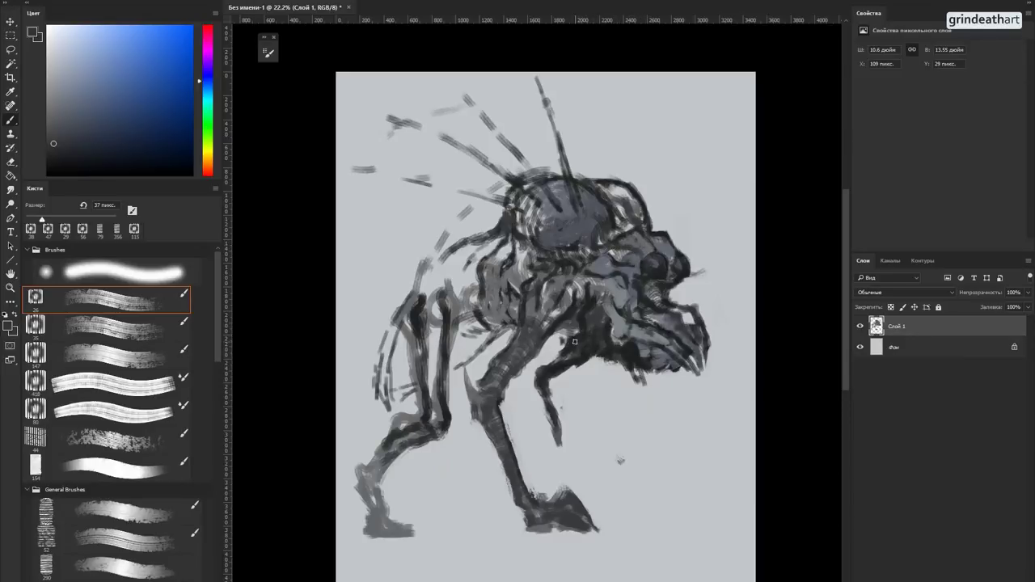
Step: Fill in the thin dark limb beneath the chest, and paint a second thin jointed limb hanging below the jaw with a 55 px brush
mouse_move(561, 370)
left_mouse_down()
mouse_move(590, 333)
mouse_move(553, 377)
mouse_move(579, 362)
mouse_move(546, 382)
mouse_move(554, 431)
left_mouse_up()
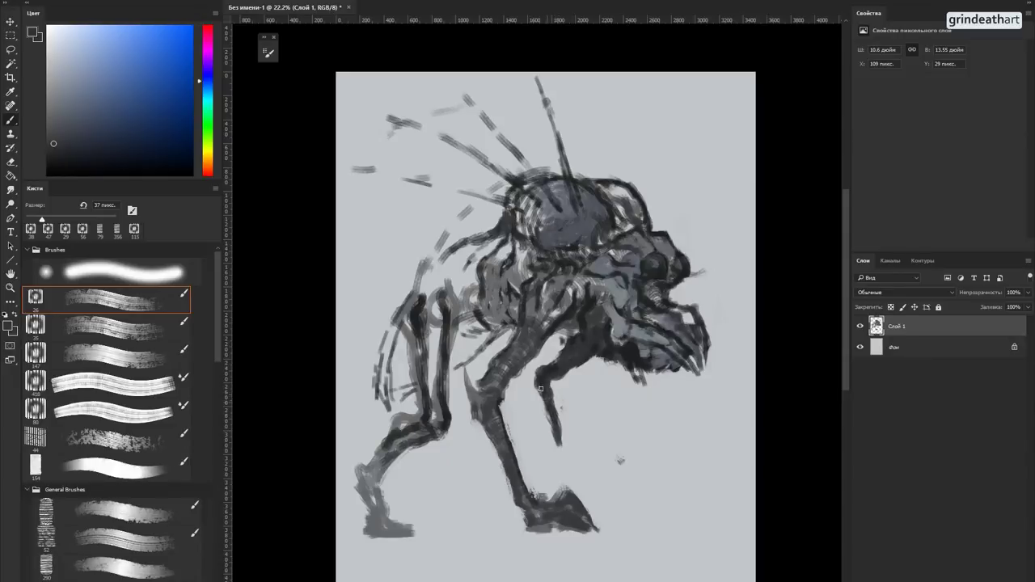
left_click_drag(538, 389, 553, 434)
left_click_drag(617, 358, 622, 360, "alt")
left_click(624, 350, "alt")
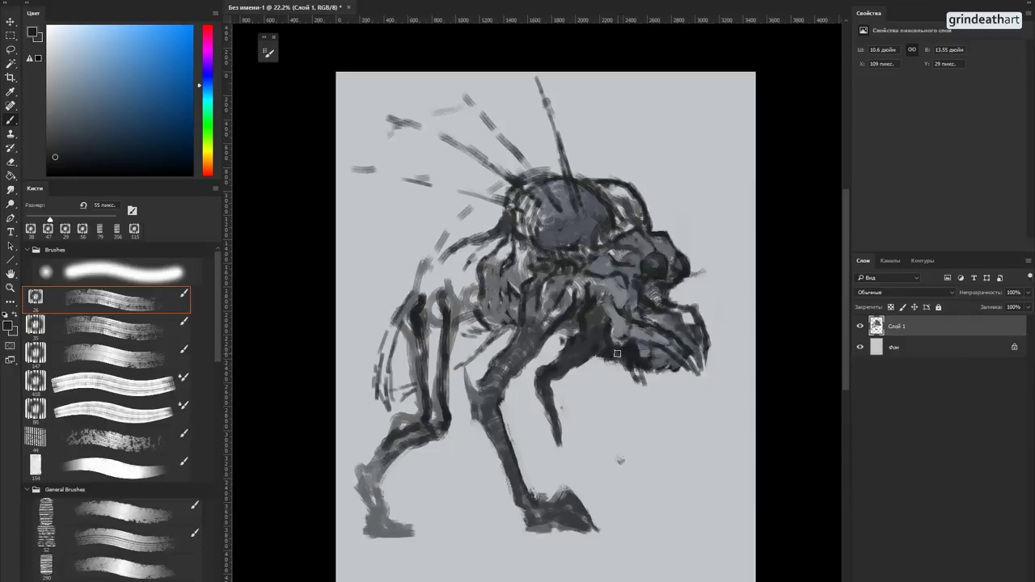
left_click_drag(626, 355, 598, 403)
mouse_move(623, 368)
left_mouse_down()
mouse_move(599, 407)
mouse_move(614, 382)
left_mouse_up()
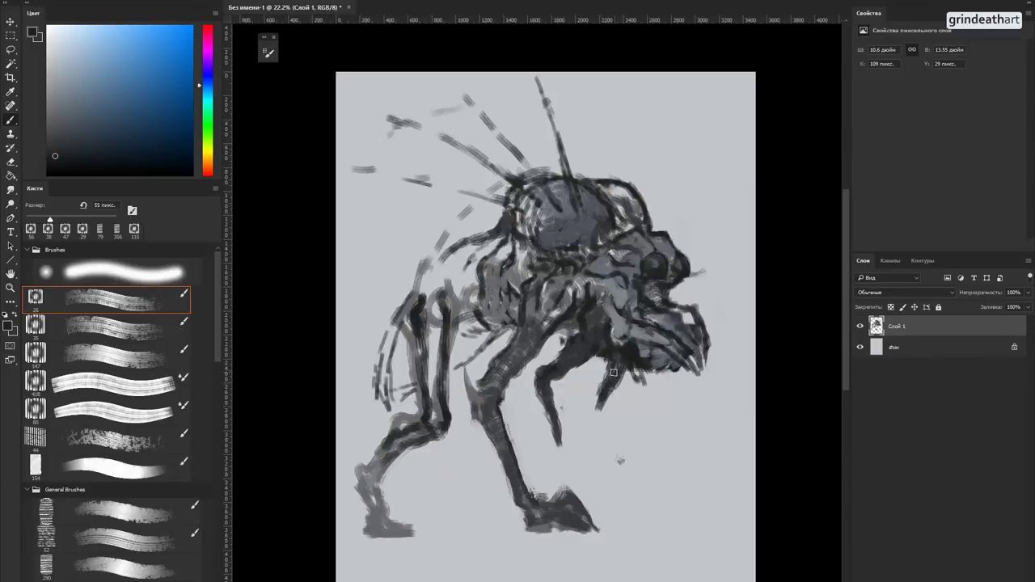
left_click(612, 373, "alt")
left_click_drag(596, 403, 600, 440)
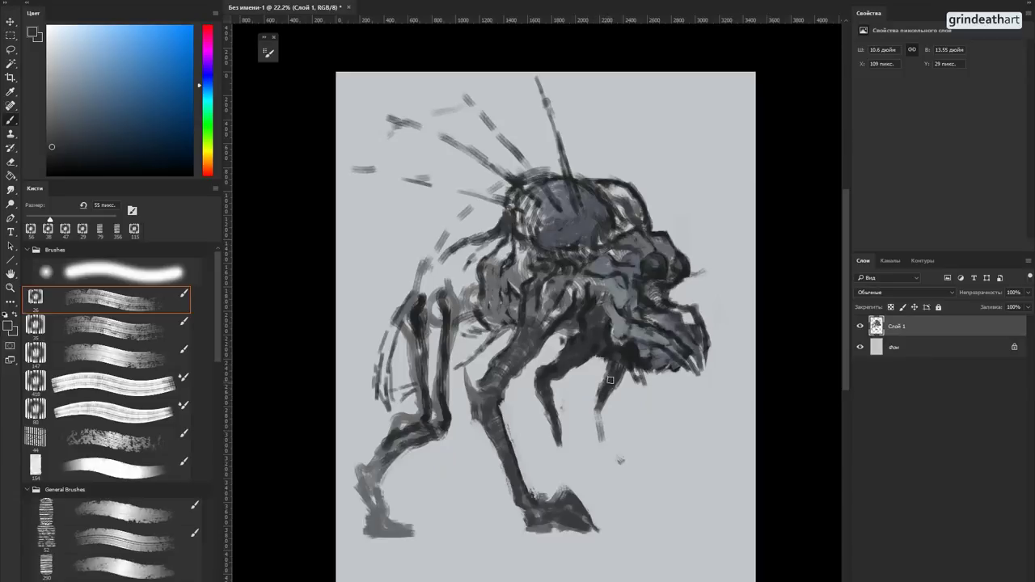
mouse_move(610, 376)
left_mouse_down()
mouse_move(591, 410)
mouse_move(599, 477)
mouse_move(598, 457)
left_mouse_up()
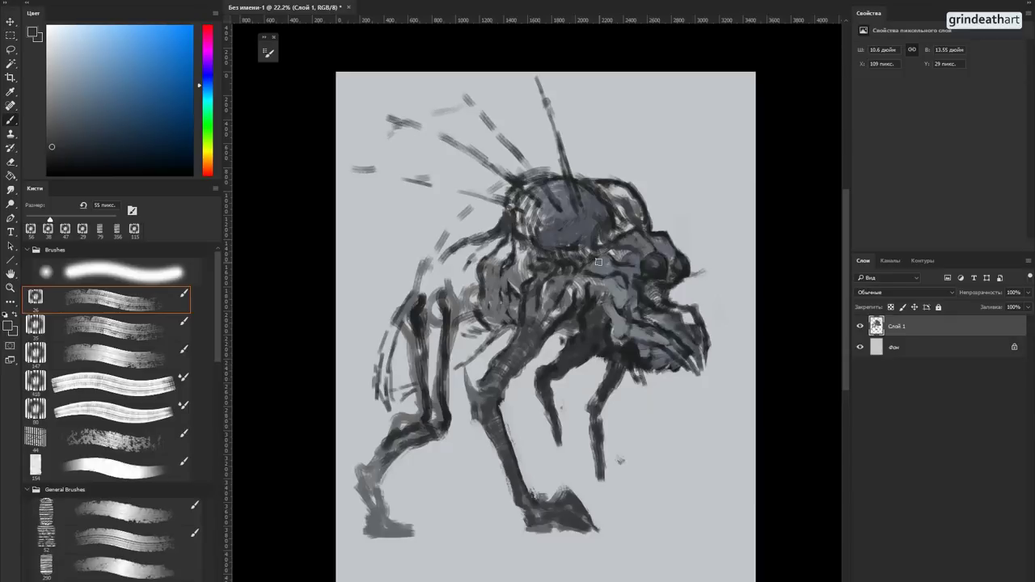
Step: Trim the lower segment of the thin limb below the jaw into a narrow tapered tip using the third General Brushes preset
left_click(117, 568)
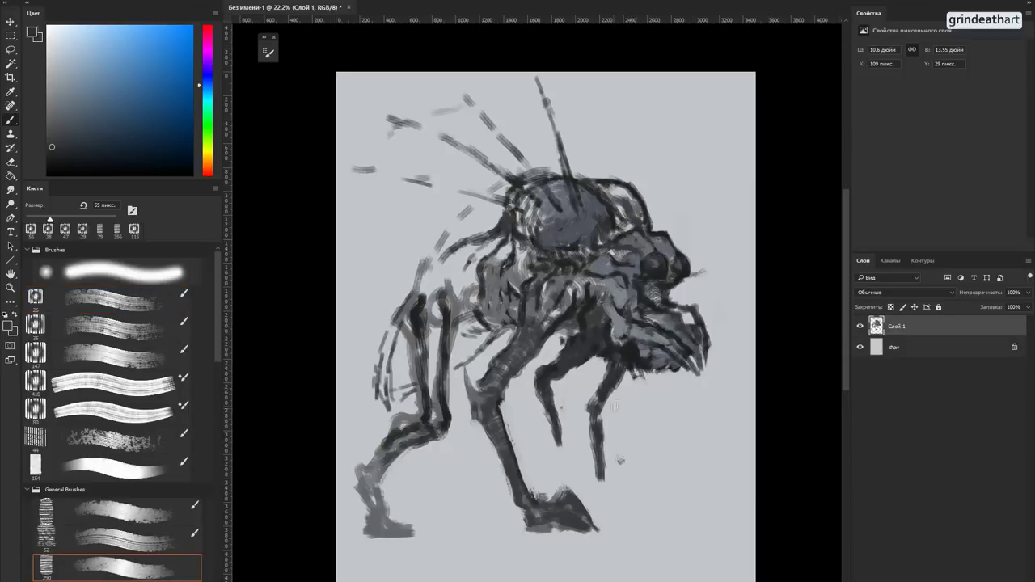
left_click_drag(603, 421, 602, 479)
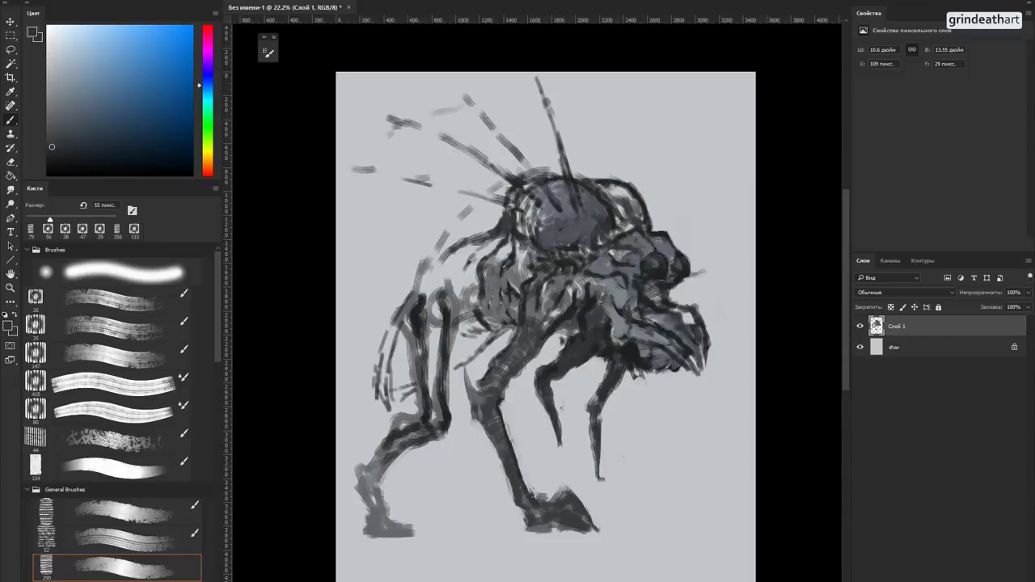
Step: Create a new layer and paint a second front leg in sampled dark grey, running from behind the jaw down to a foot
key("ctrl+shift+alt+n")
key("shift+comma")
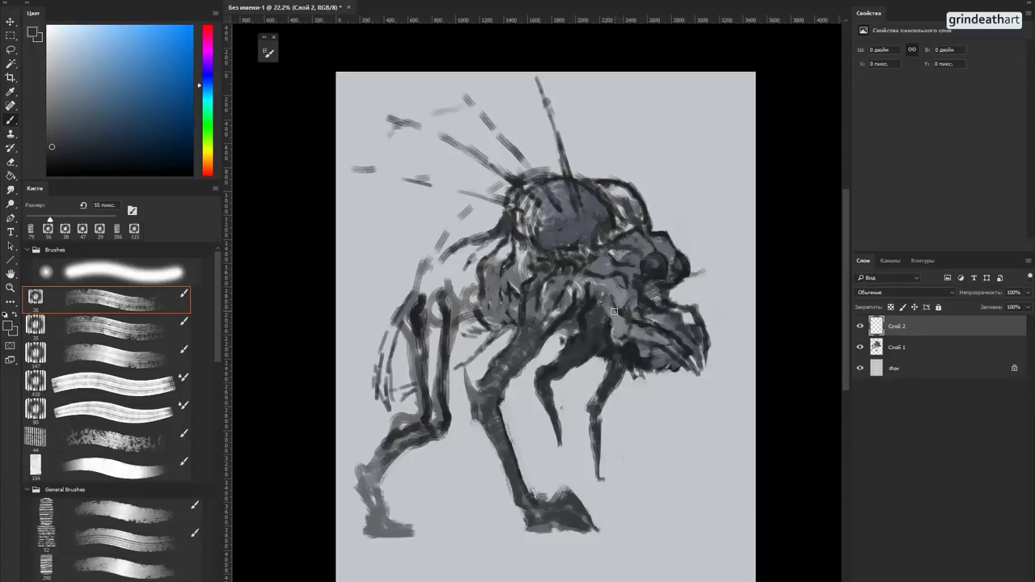
left_click_drag(622, 351, 634, 351)
left_click_drag(627, 289, 599, 390)
left_click(627, 361, "alt")
mouse_move(619, 333)
left_mouse_down()
mouse_move(600, 391)
mouse_move(609, 430)
left_mouse_up()
mouse_move(606, 391)
left_mouse_down()
mouse_move(625, 488)
mouse_move(602, 404)
left_mouse_up()
left_click_drag(617, 461, 626, 485)
left_click_drag(625, 527, 624, 490)
left_click_drag(625, 499, 630, 497)
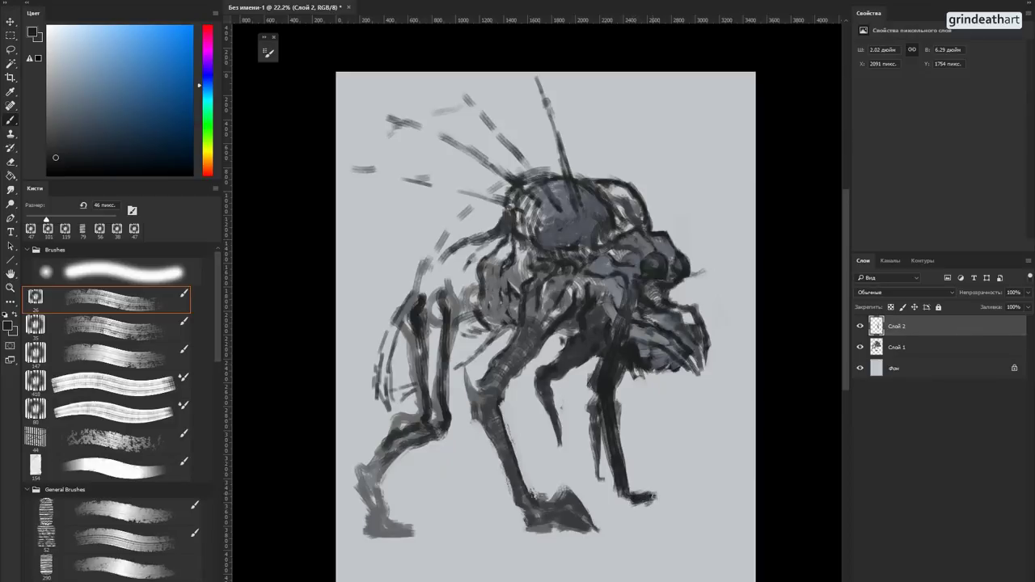
Step: Add toes to the new front foot, fill out the leg, and move its layer beneath Слой 1
mouse_move(639, 503)
left_mouse_down()
mouse_move(619, 503)
mouse_move(676, 509)
mouse_move(641, 492)
left_mouse_up()
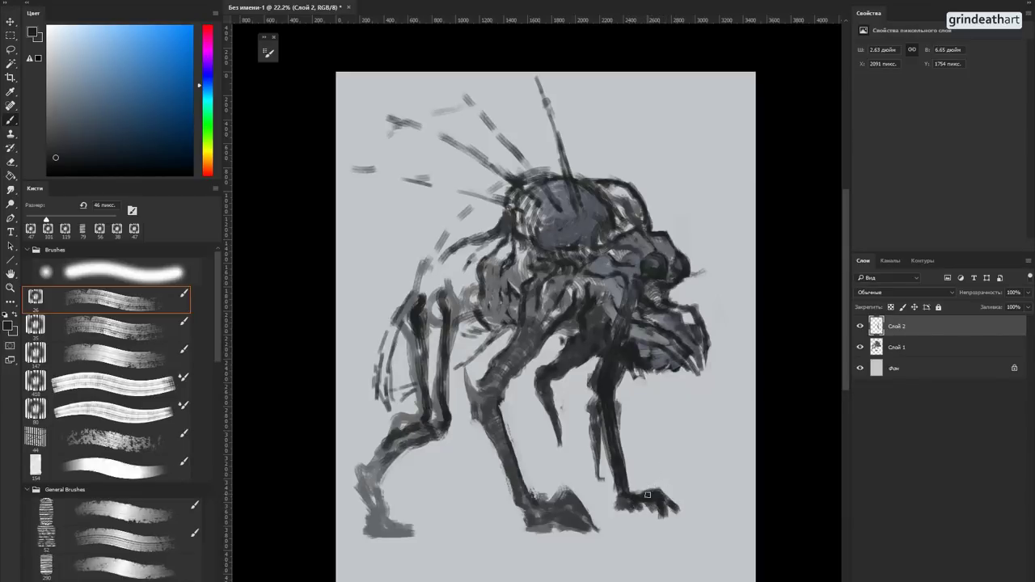
mouse_move(662, 508)
left_mouse_down()
mouse_move(620, 507)
mouse_move(617, 490)
left_mouse_up()
mouse_move(596, 400)
left_mouse_down()
mouse_move(605, 441)
mouse_move(602, 367)
left_mouse_up()
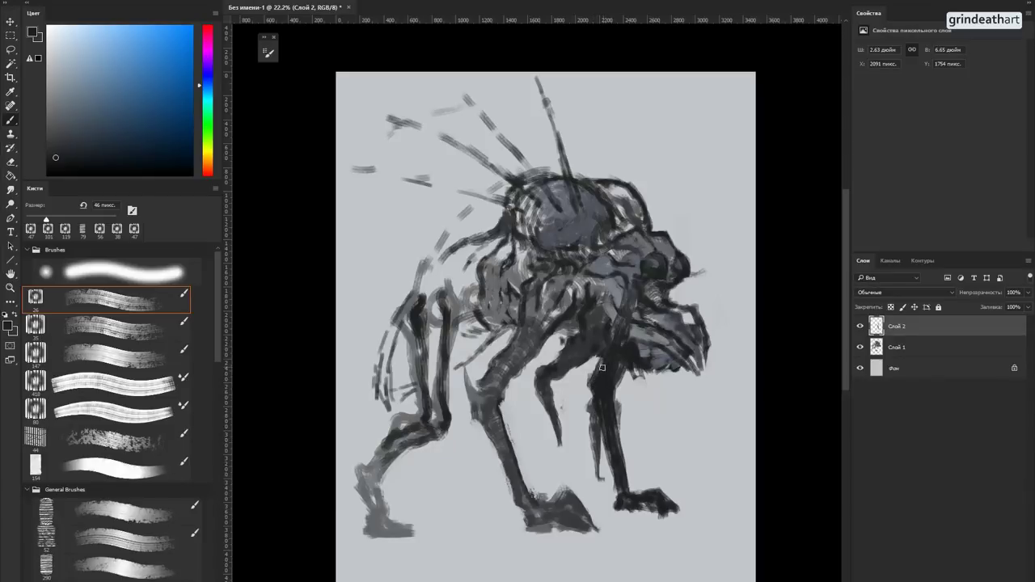
left_click_drag(915, 329, 909, 348)
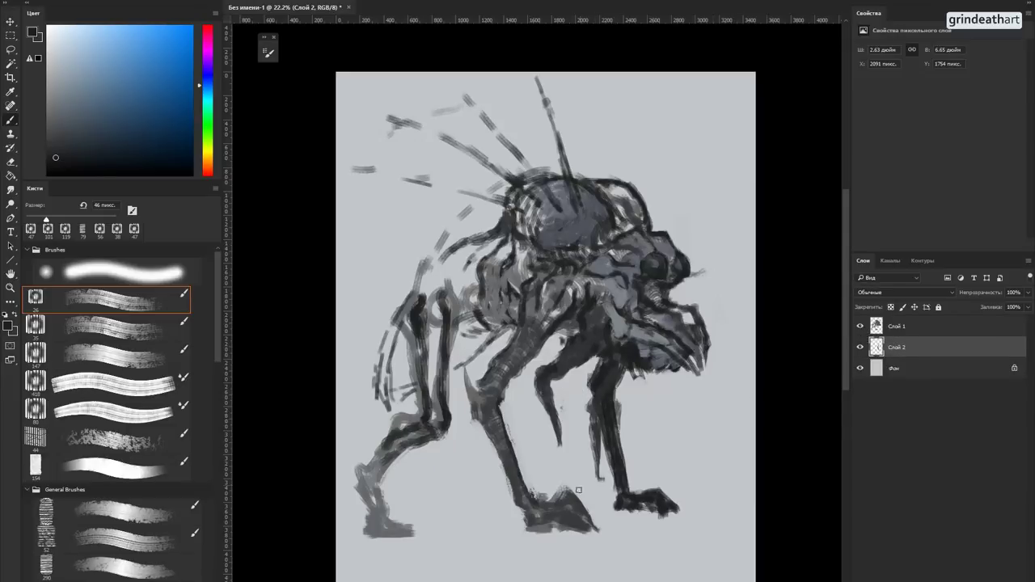
Step: On Слой 1, darken the near front foot and trim its upper edge into a lower, cleaner wedge
left_click(922, 332)
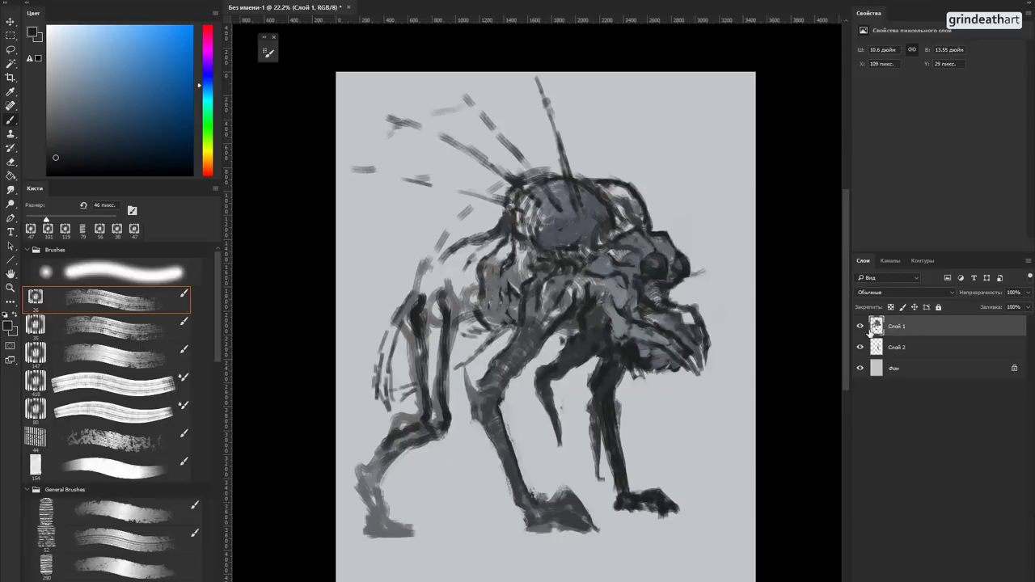
left_click_drag(597, 526, 573, 501)
mouse_move(547, 520)
left_mouse_down()
mouse_move(576, 530)
mouse_move(527, 524)
mouse_move(572, 507)
mouse_move(595, 526)
mouse_move(587, 521)
left_mouse_up()
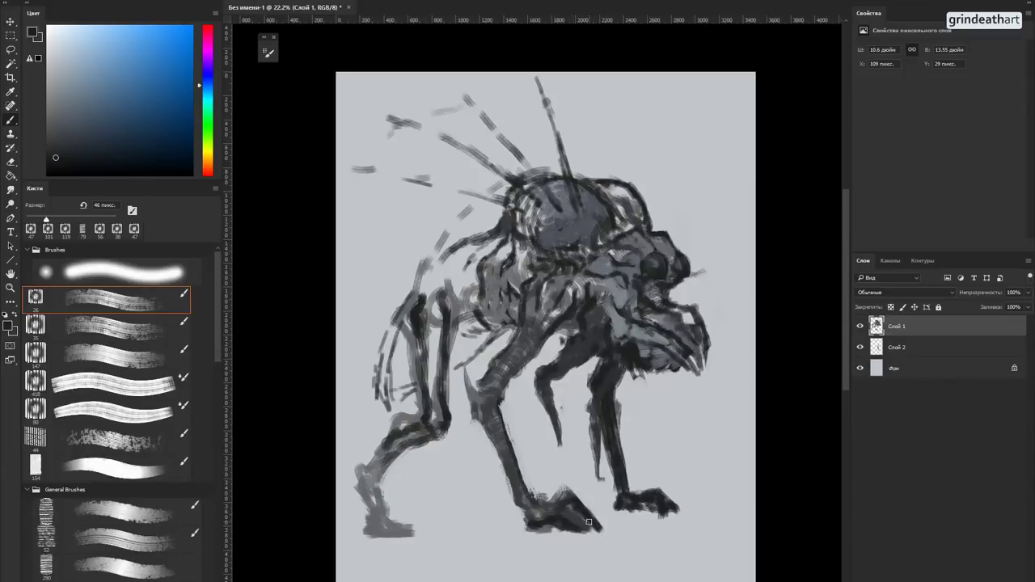
key("e")
left_click_drag(570, 484, 564, 494)
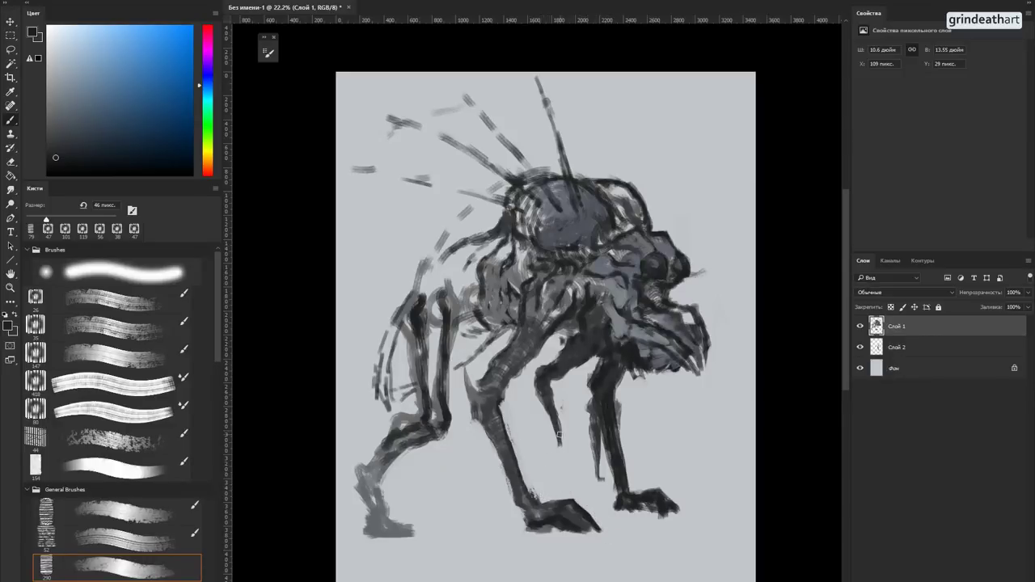
Step: Darken the near front leg's ankle, elbow joint and upper segment with the 46 px textured brush
key("shift+comma")
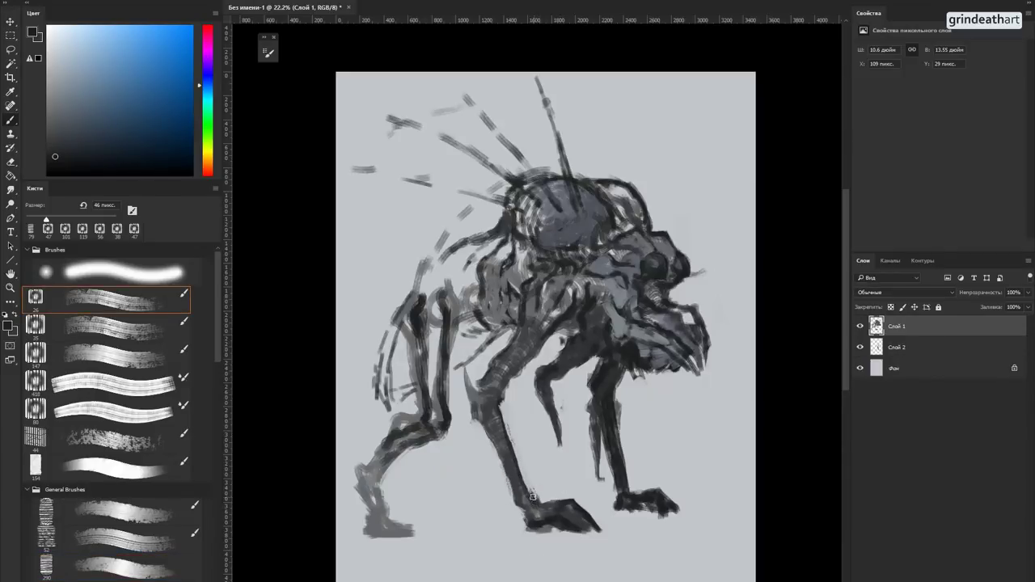
mouse_move(537, 502)
left_mouse_down()
mouse_move(517, 469)
mouse_move(532, 502)
mouse_move(518, 498)
mouse_move(533, 516)
left_mouse_up()
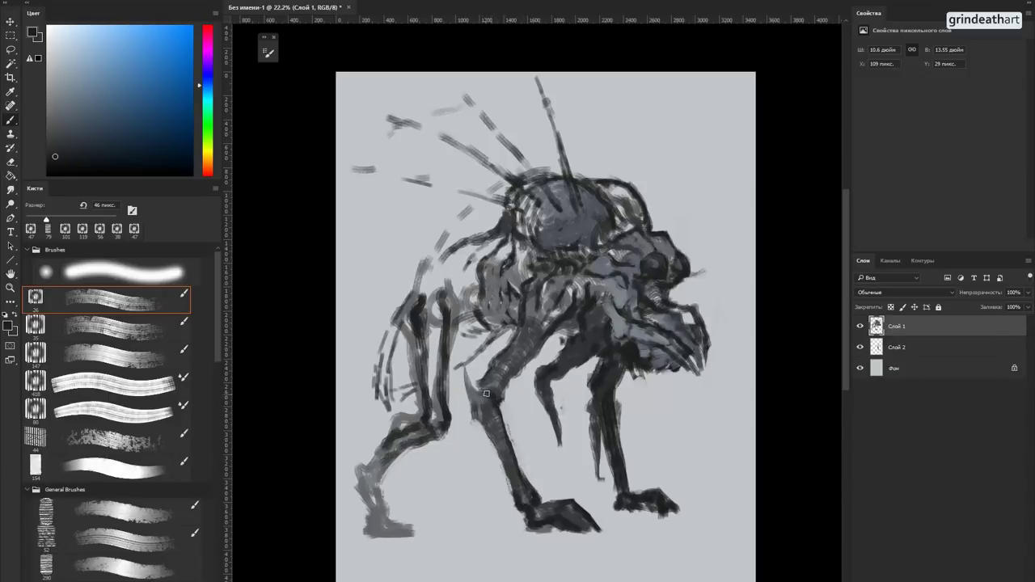
mouse_move(497, 384)
left_mouse_down()
mouse_move(514, 361)
mouse_move(498, 371)
mouse_move(500, 384)
mouse_move(518, 367)
mouse_move(500, 358)
mouse_move(481, 385)
left_mouse_up()
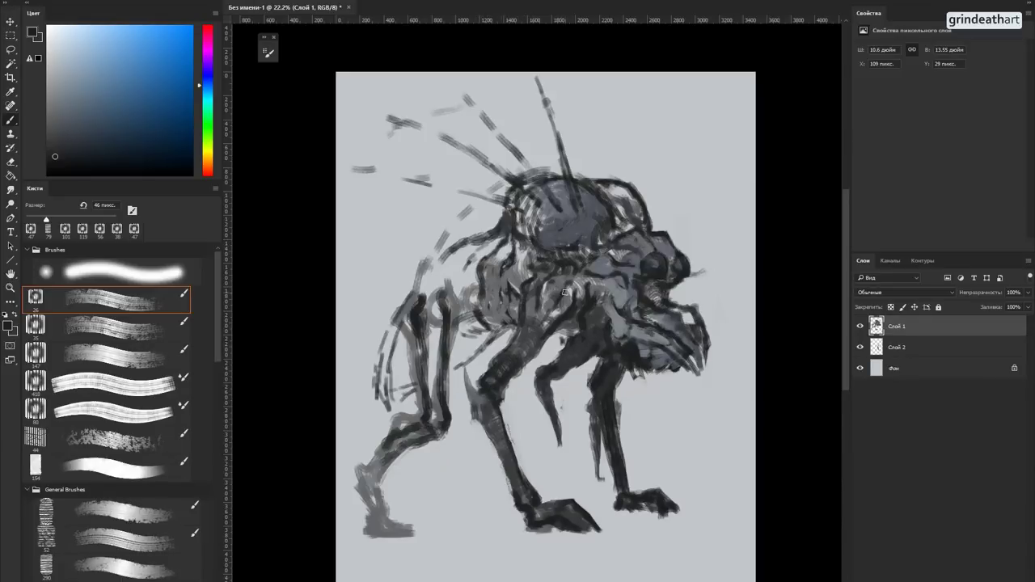
Step: Paint sampled dark greys over the shoulder and upper arm, extending the dark area toward the neck behind the cheek
left_click(569, 295, "alt")
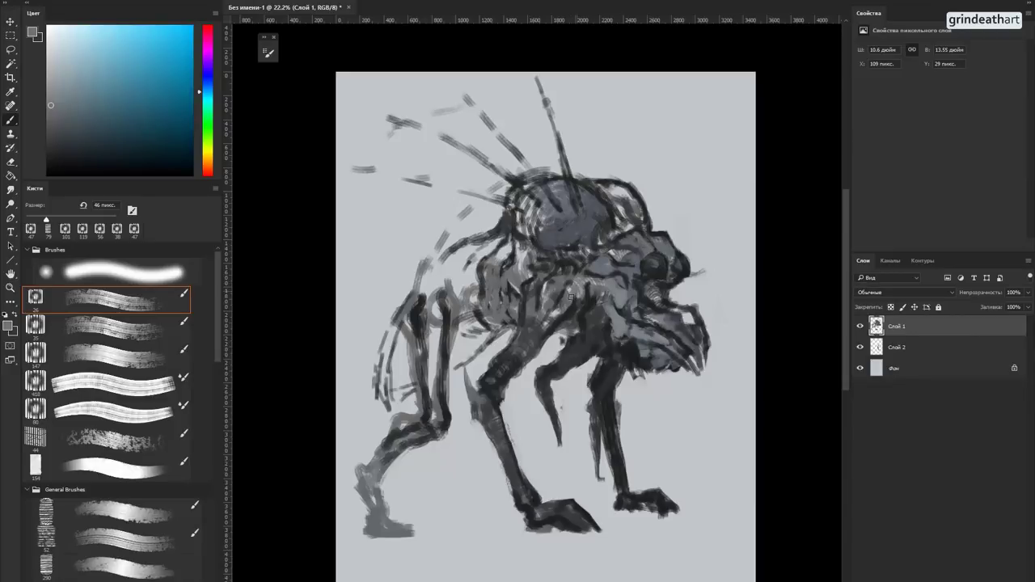
left_click(570, 307, "alt")
left_click_drag(570, 307, 583, 283)
left_click(570, 311, "alt")
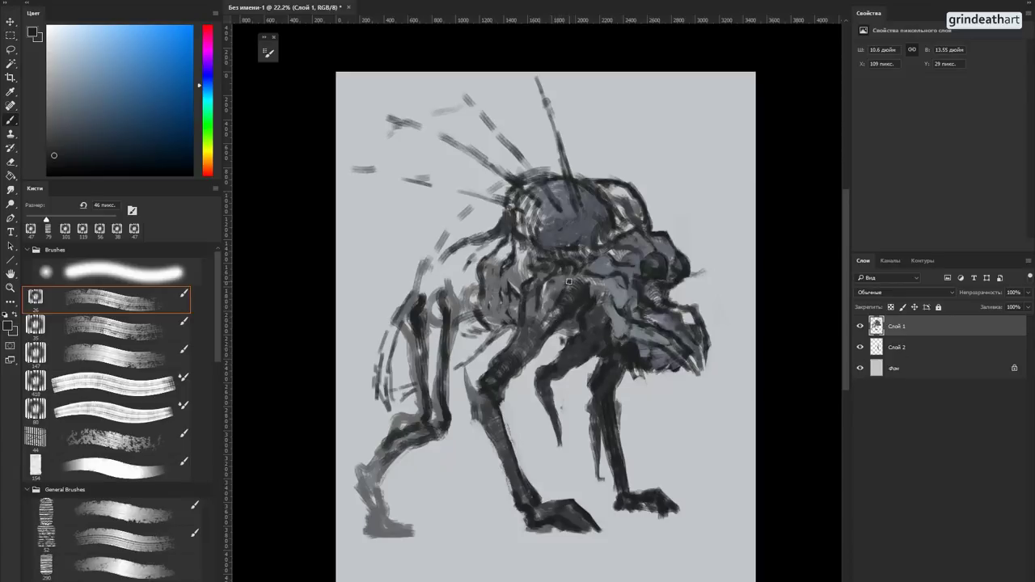
left_click_drag(566, 280, 547, 309)
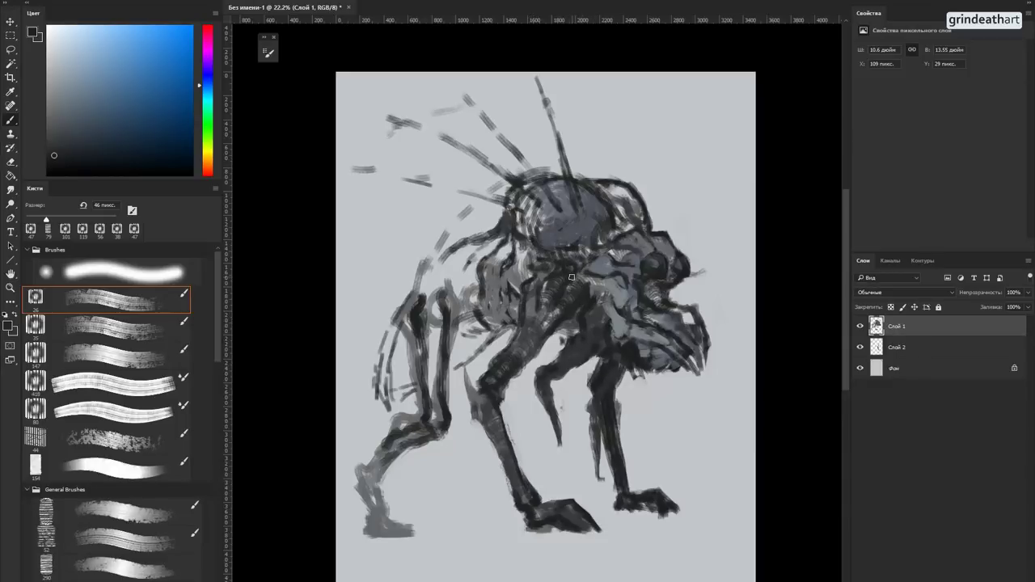
left_click(569, 280, "alt")
mouse_move(590, 290)
left_mouse_down()
mouse_move(604, 282)
mouse_move(572, 287)
mouse_move(608, 278)
mouse_move(576, 279)
mouse_move(609, 298)
mouse_move(598, 317)
mouse_move(614, 300)
left_mouse_up()
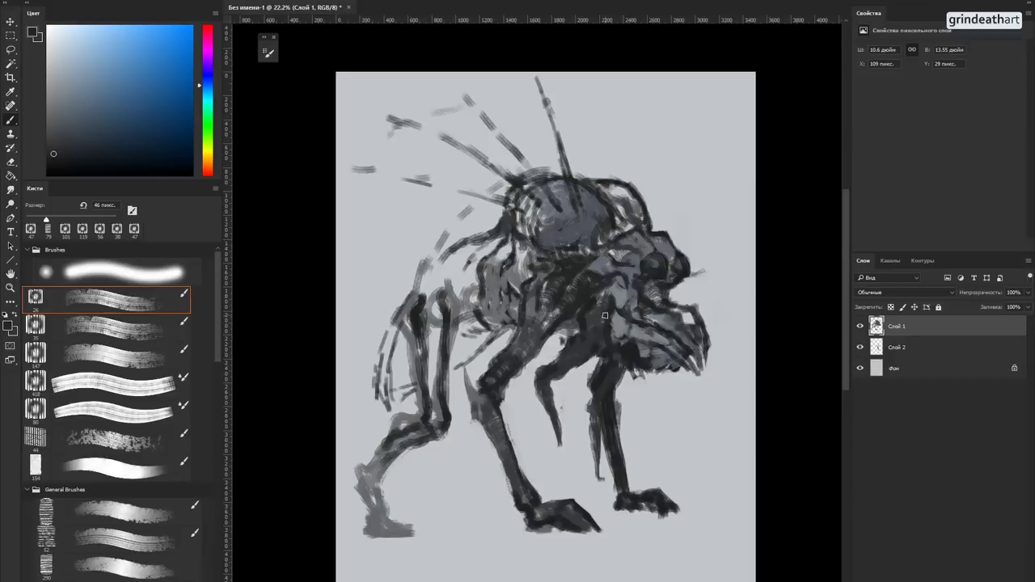
Step: Model the cheek and jaw hinge with sampled light and dark greys, and darken the top of the far front leg
left_click(611, 309, "alt")
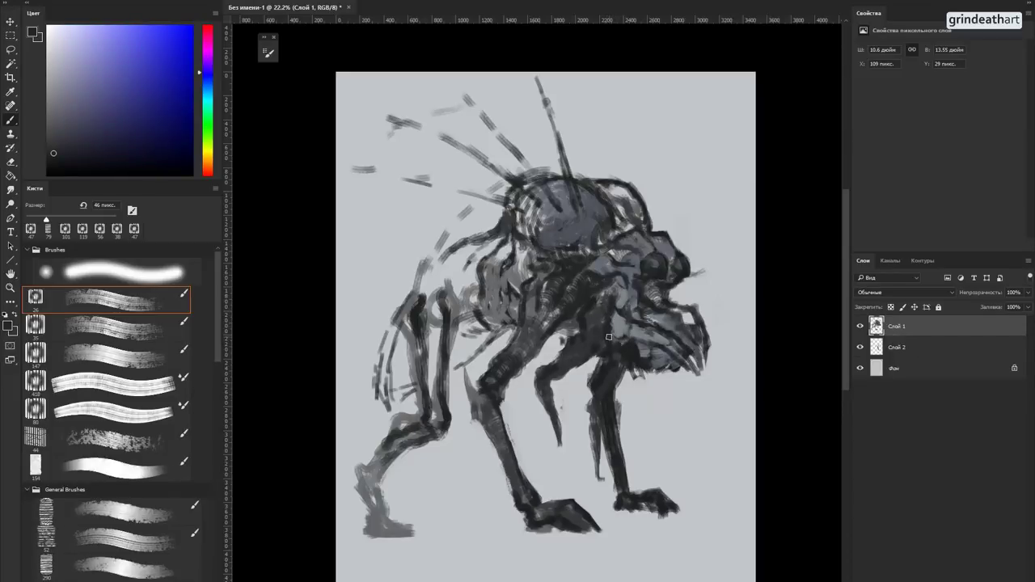
left_click(608, 320, "alt")
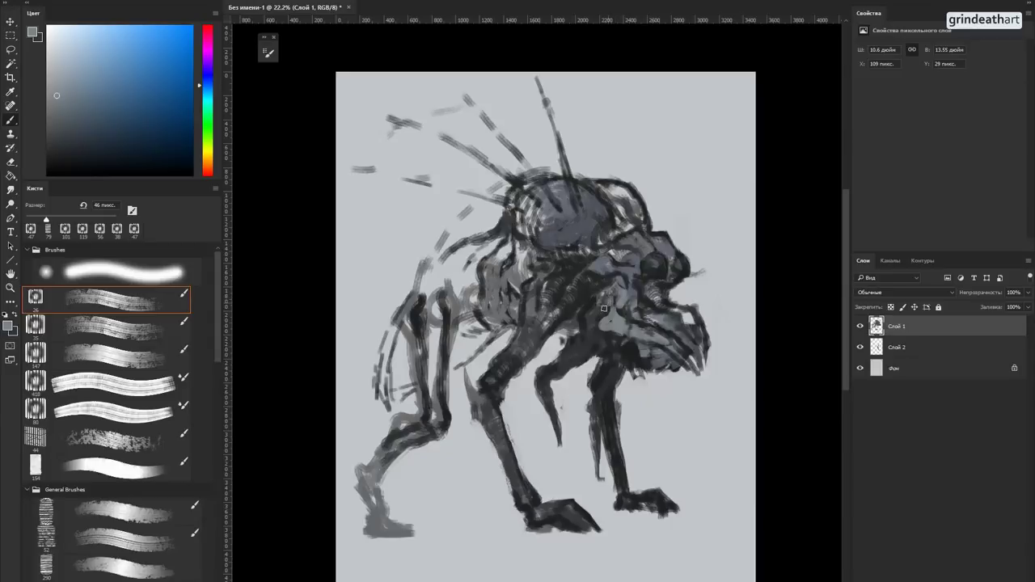
left_click(596, 308, "alt")
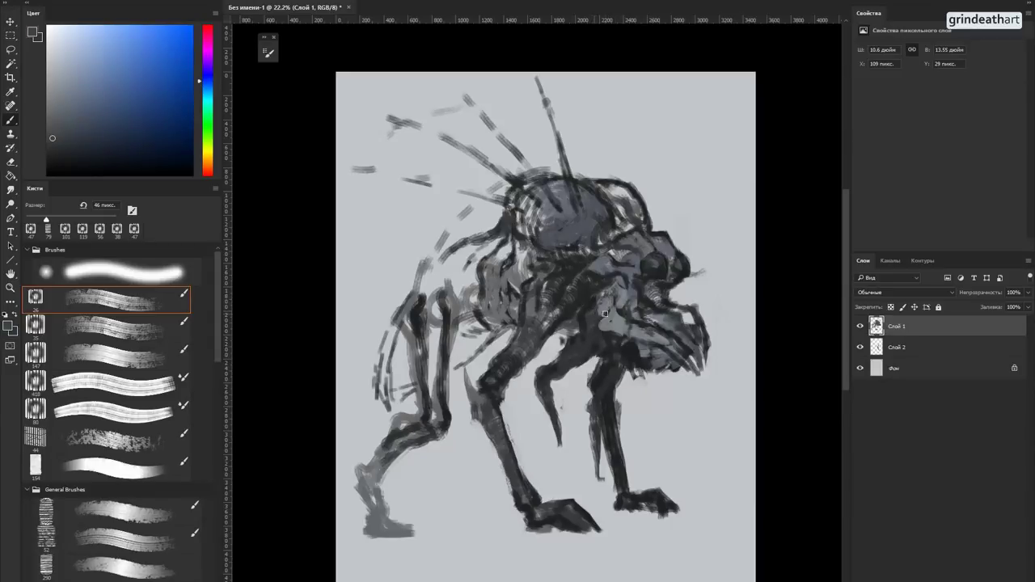
left_click(595, 309, "alt")
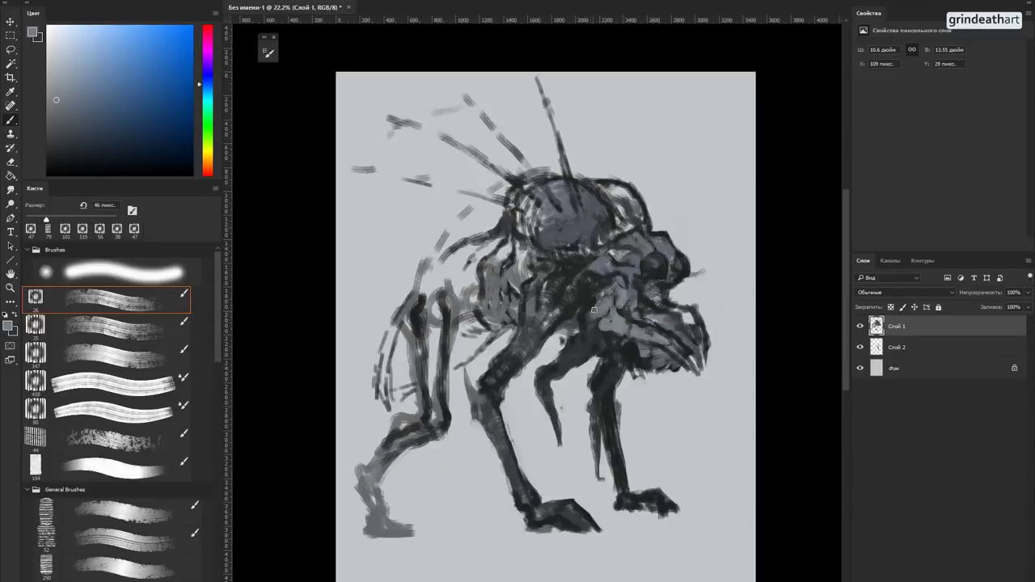
left_click(610, 371, "alt")
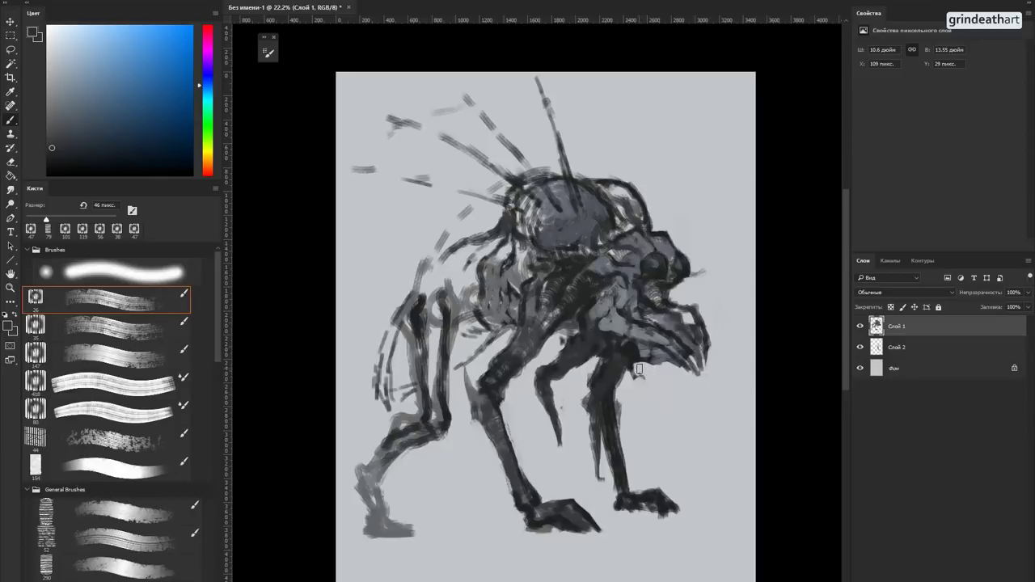
Step: Clean up the ragged strokes beneath the jaw, and lay sampled light grey along the cheek and lower jaw
key("shift+period")
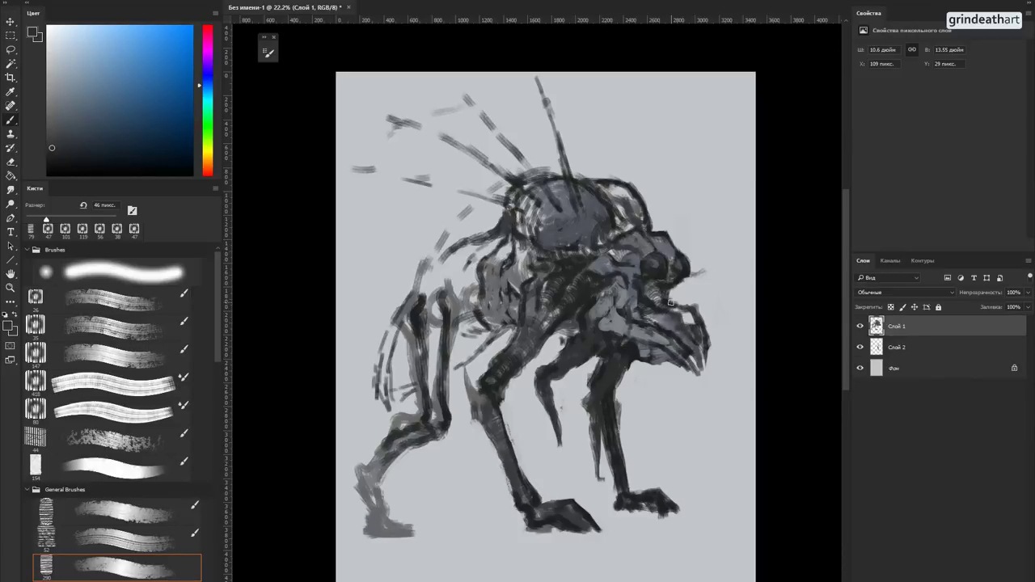
key("shift+comma")
left_click(613, 307, "alt")
mouse_move(621, 304)
left_mouse_down()
mouse_move(656, 295)
mouse_move(691, 343)
left_mouse_up()
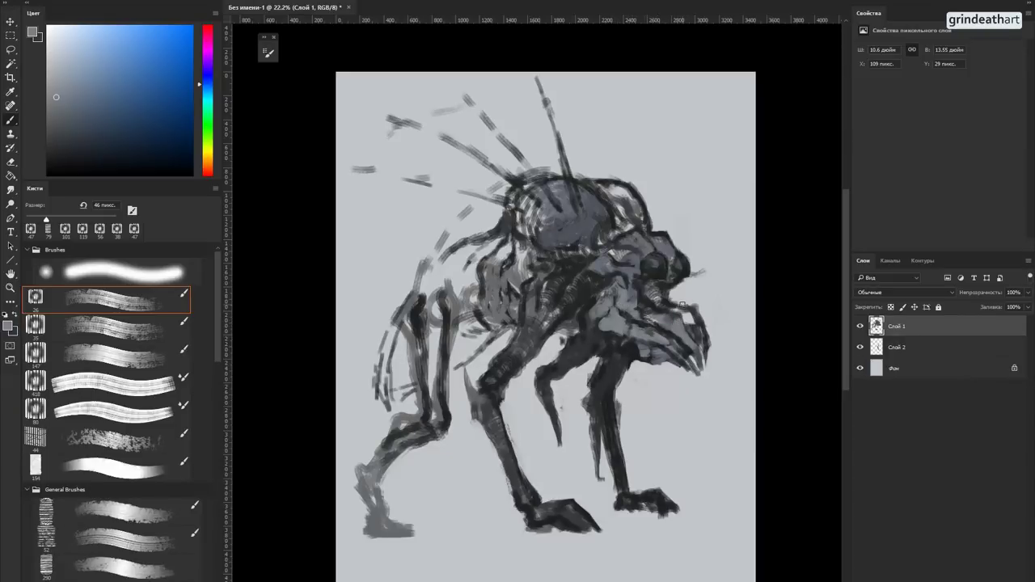
Step: Reshape the front of the jaw with sampled grey, and trim its outer edge to a cleaner contour
left_click_drag(699, 311, 712, 338)
key("shift+period")
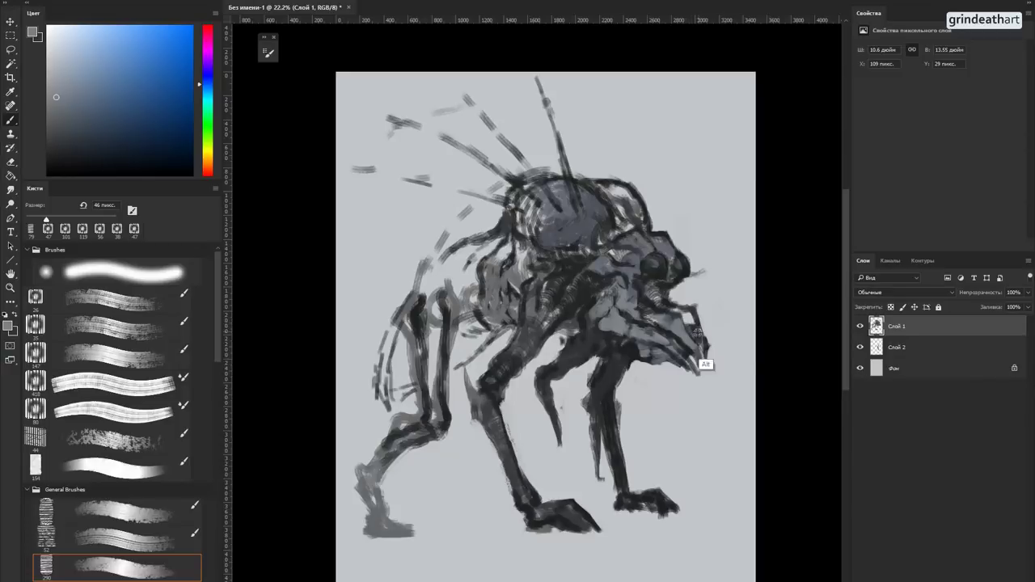
left_click(702, 364, "alt")
left_click_drag(690, 318, 705, 370)
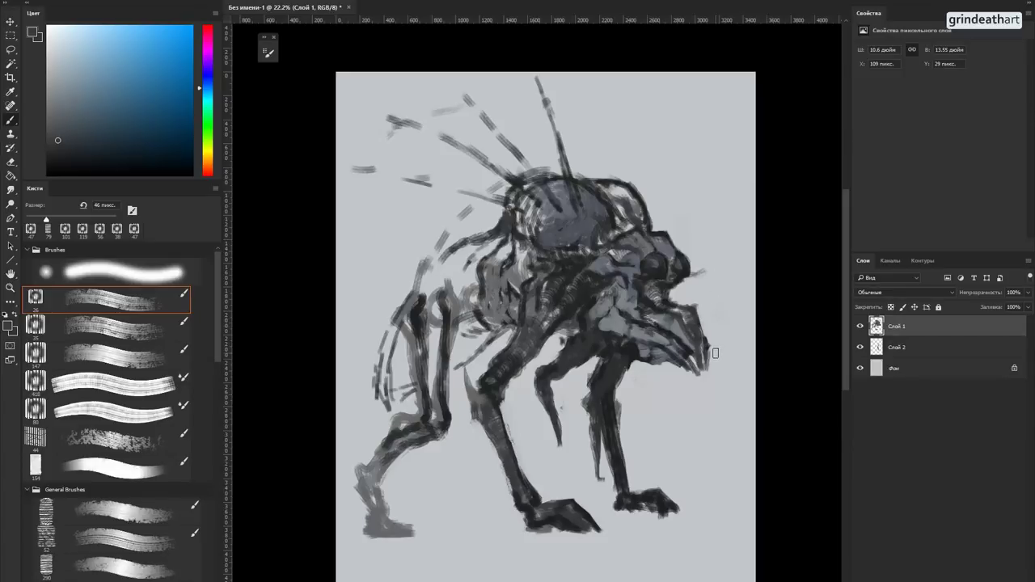
key("comma")
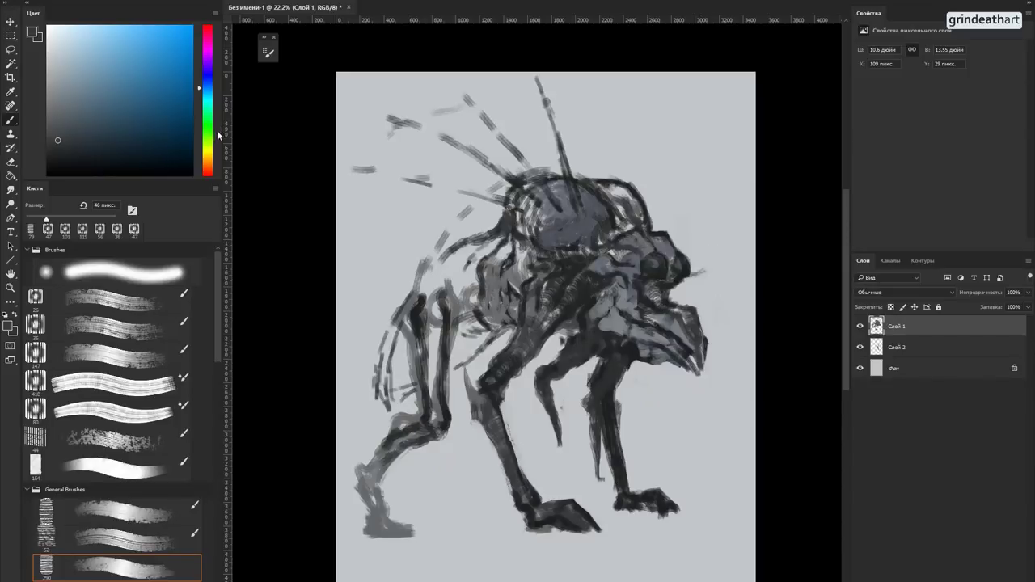
Step: Pick a muted orange-brown and paint the base colour of both round eyes with the 46 px brush
left_click(207, 171)
key("period")
left_click(74, 89)
left_click_drag(652, 264, 654, 264)
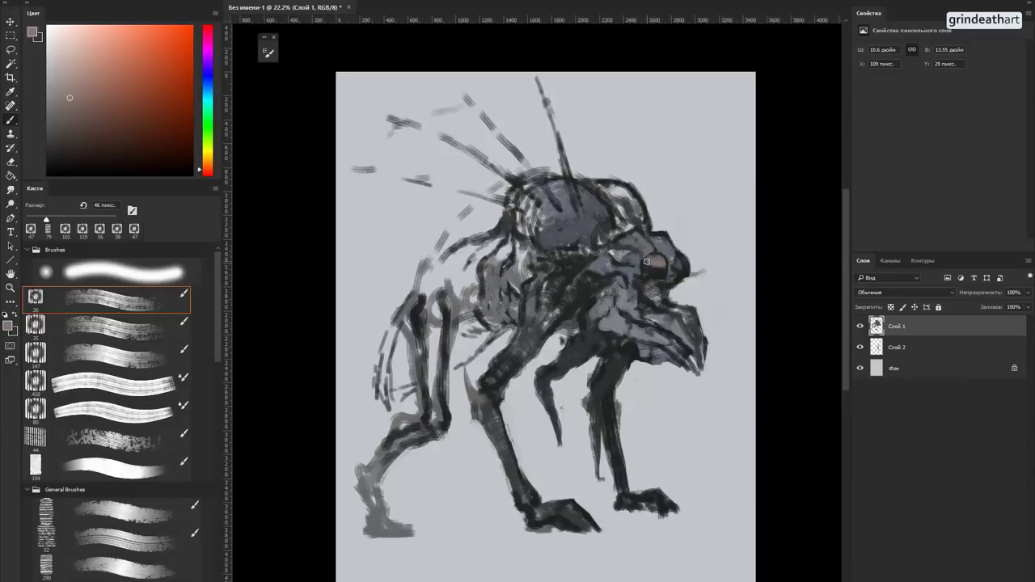
left_click(648, 267, "alt")
left_click(657, 268, "alt")
left_click(664, 266)
left_click(679, 266)
Step: Shade both eyes with sampled brown and dark tones, rounding their lower edges
left_click(682, 274, "alt")
left_click(663, 270, "alt")
left_click(647, 273, "alt")
left_click_drag(648, 279, 678, 277)
left_click(679, 276, "alt")
left_click(683, 273, "alt")
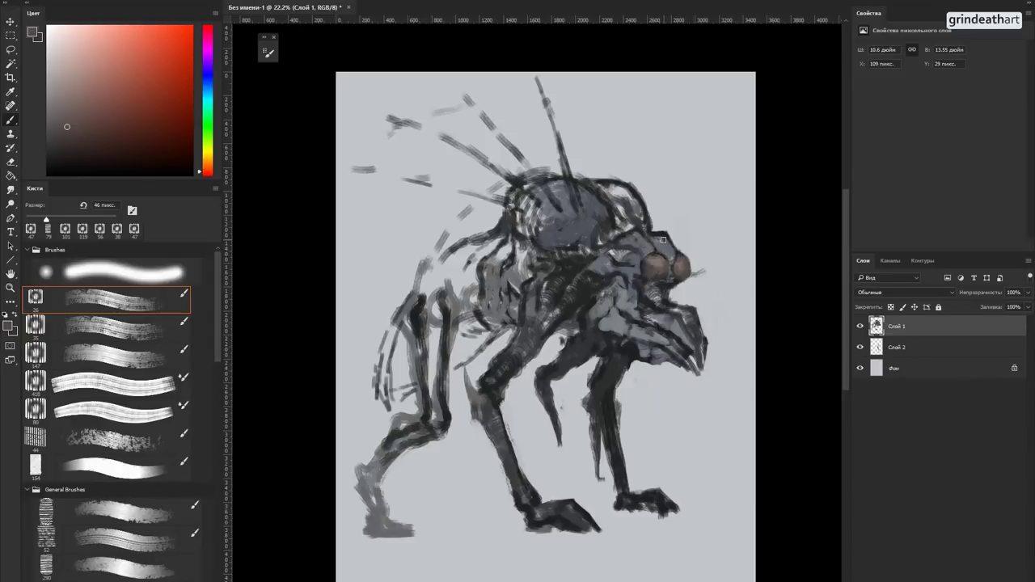
Step: Reduce the brush to 37 px and refine the face below the eyes and the hump's lower edge with sampled dark and blue-grey tones
right_click(649, 278, "alt")
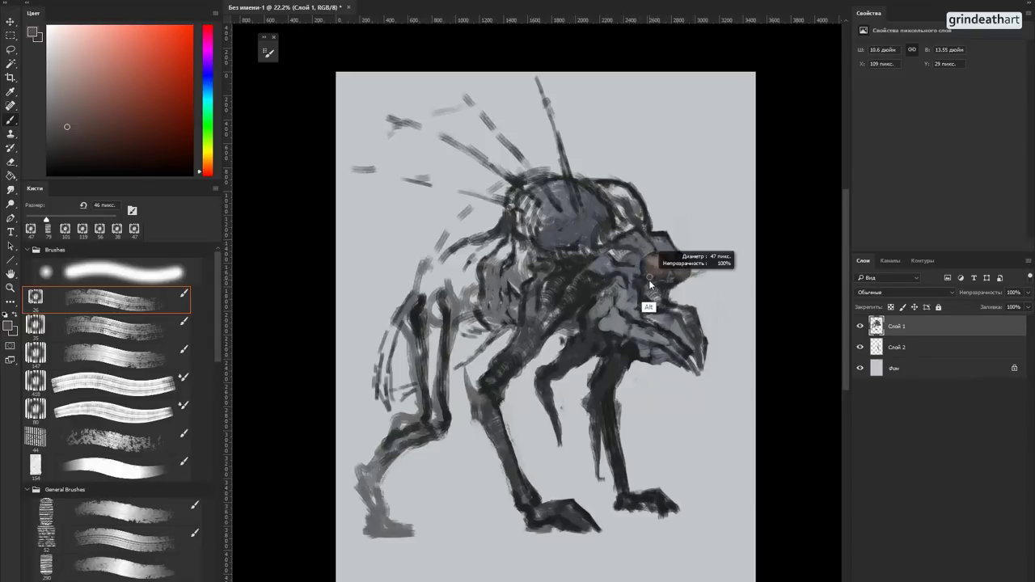
left_click(641, 311, "alt")
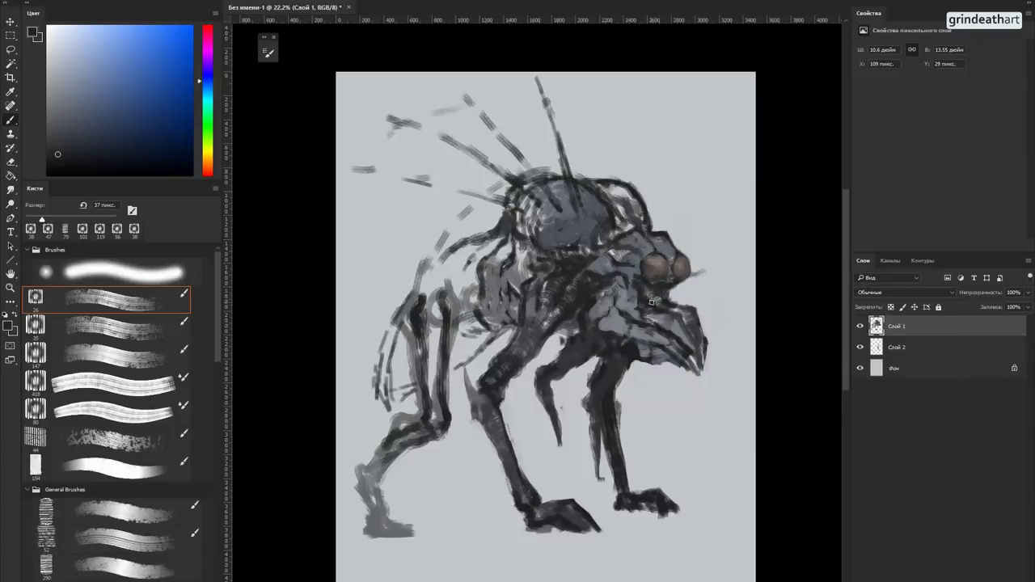
left_click(630, 299, "alt")
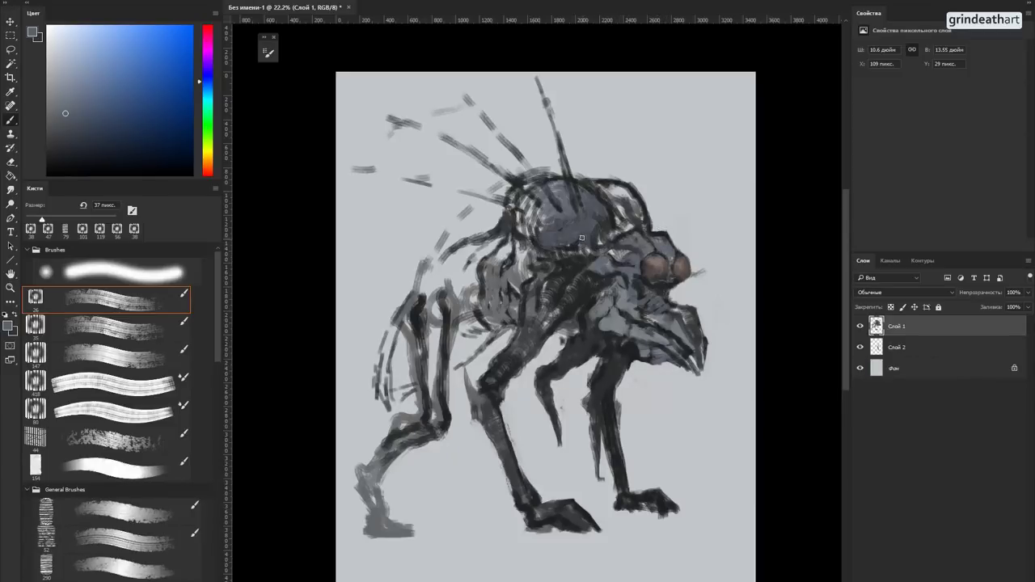
left_click(615, 228, "alt")
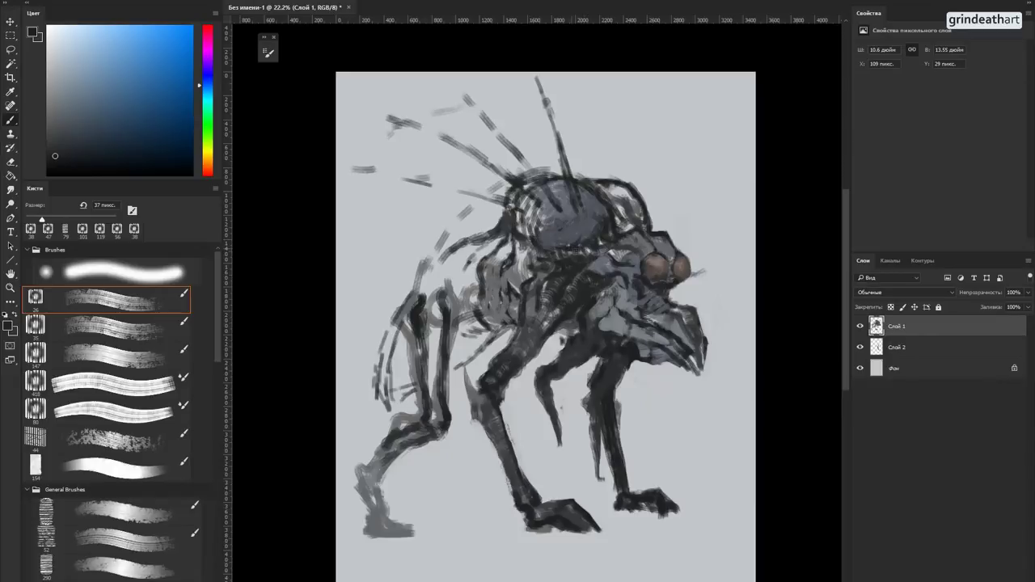
Step: Repaint the shoulder and upper arm in sampled blue-grey and dark tones, using the brush at 73 px and 64 px
mouse_move(599, 273)
left_mouse_down()
mouse_move(612, 274)
mouse_move(538, 320)
mouse_move(529, 303)
mouse_move(575, 284)
left_mouse_up()
left_click(599, 264, "alt")
right_click(568, 312, "alt")
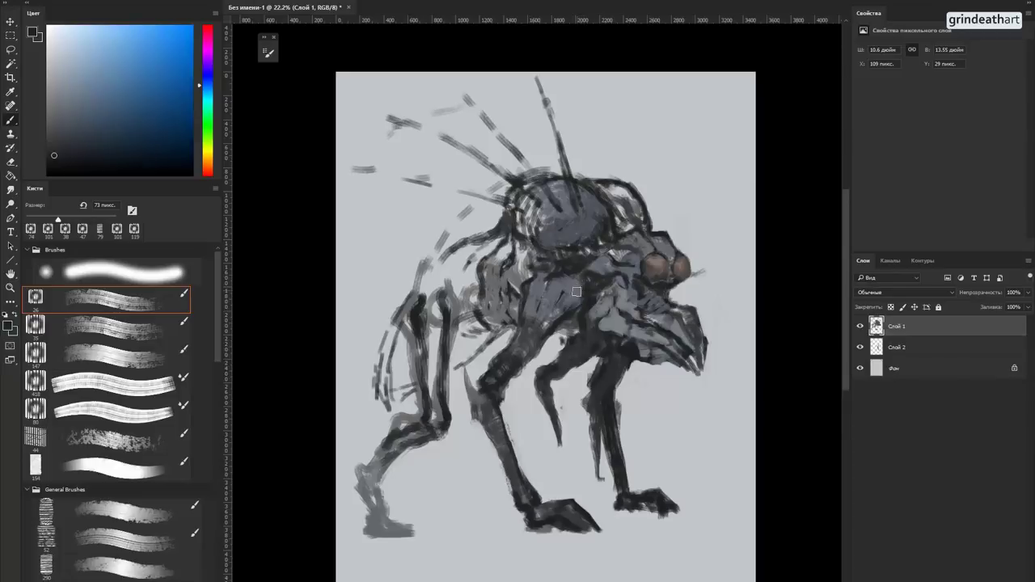
left_click(576, 296, "alt")
mouse_move(587, 279)
left_mouse_down()
mouse_move(569, 309)
mouse_move(596, 276)
mouse_move(586, 292)
left_mouse_up()
left_click(593, 280, "alt")
key("[")
left_click(547, 328, "alt")
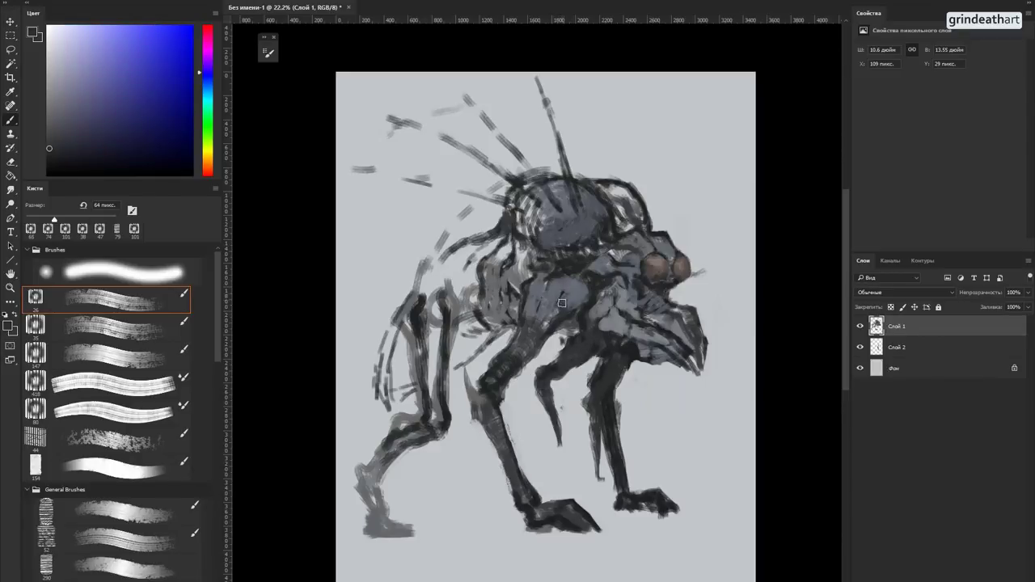
Step: Refine the shoulder's rounded form and its lower edge with sampled dark and blue-grey tones
left_click_drag(549, 292, 524, 325)
left_click(554, 303, "alt")
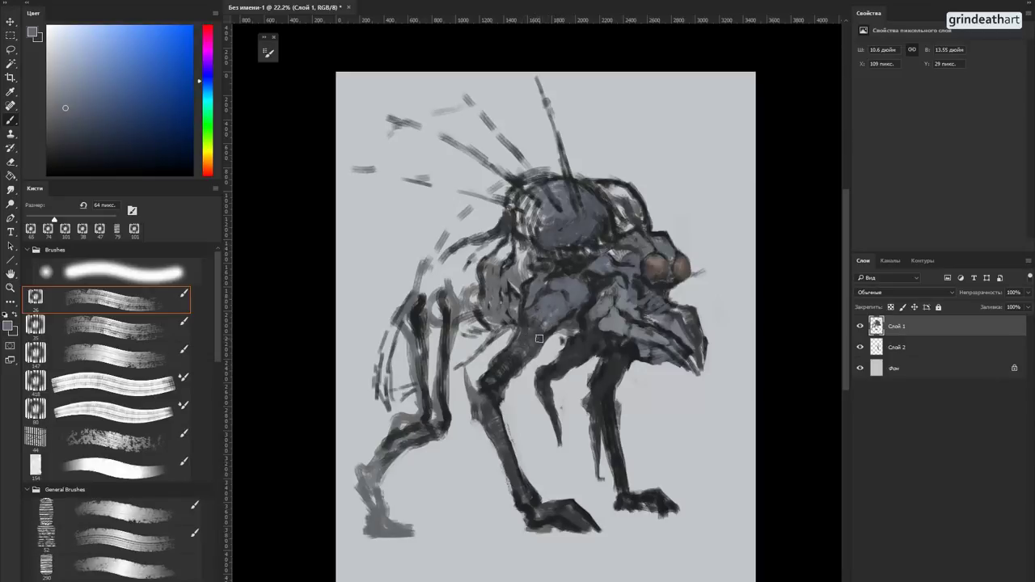
left_click(557, 322, "alt")
left_click_drag(558, 322, 567, 315)
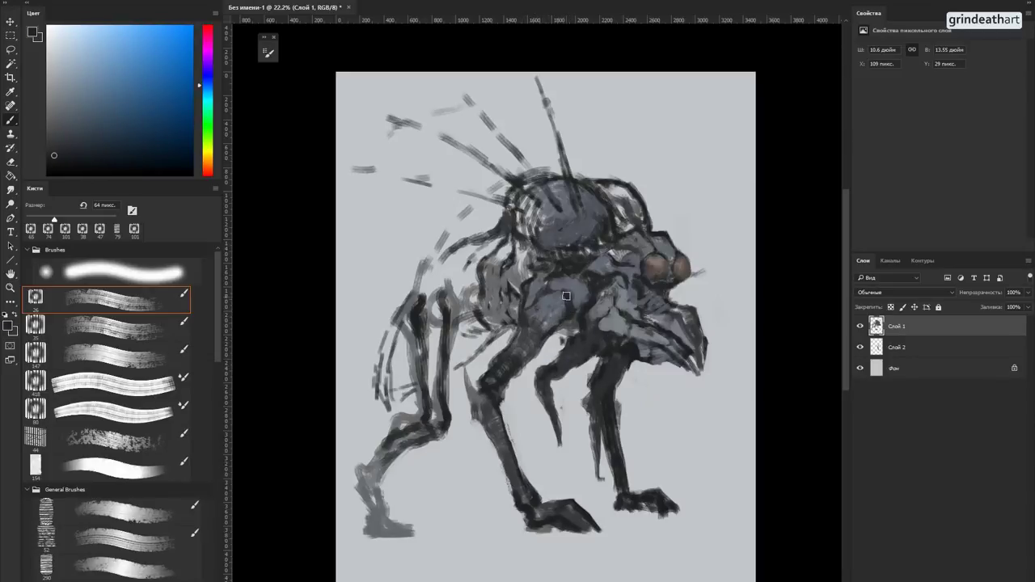
left_click(561, 295, "alt")
left_click(568, 312, "alt")
left_click(565, 310, "alt")
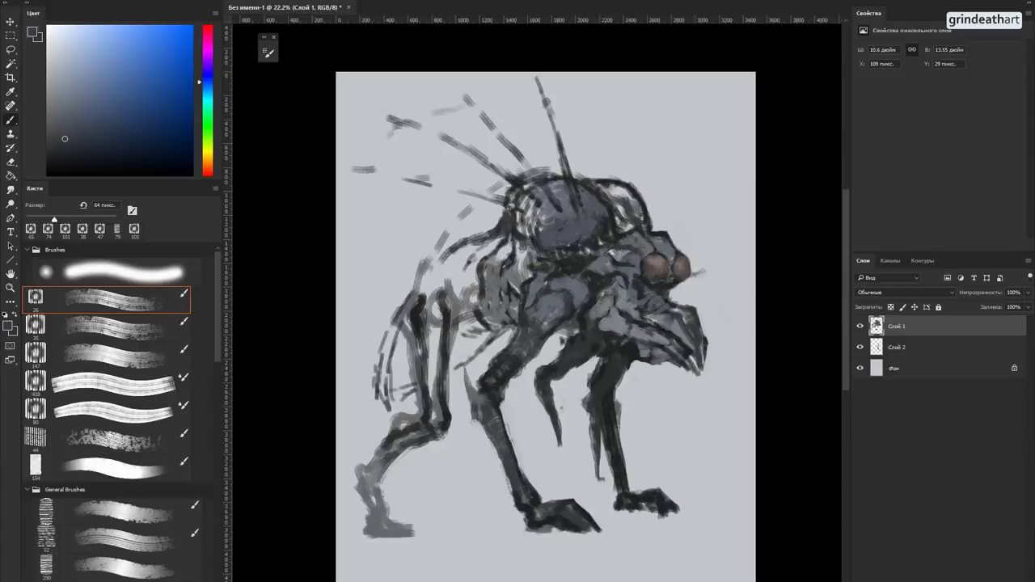
Step: Reshade the larger near eye with sampled brown and dark reddish tones at 64 px
left_click(649, 267, "alt")
left_click(647, 264, "alt")
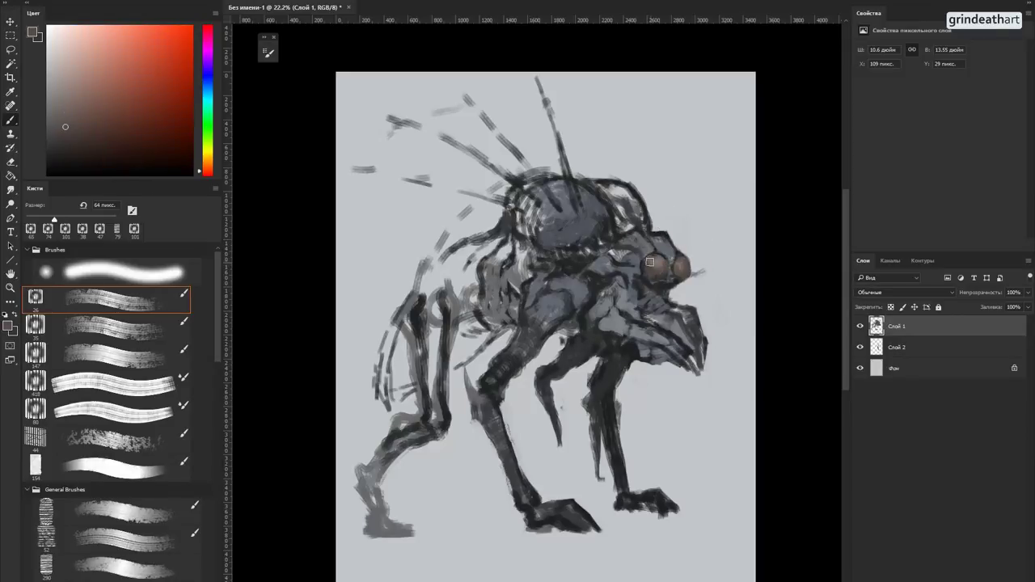
left_click(652, 261, "alt")
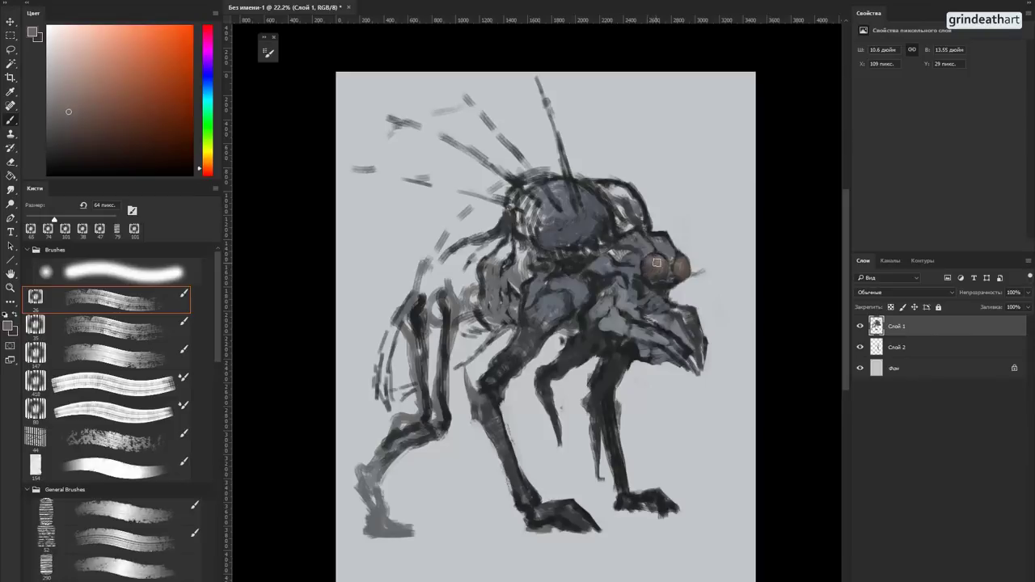
left_click(664, 265, "alt")
left_click(652, 277, "alt")
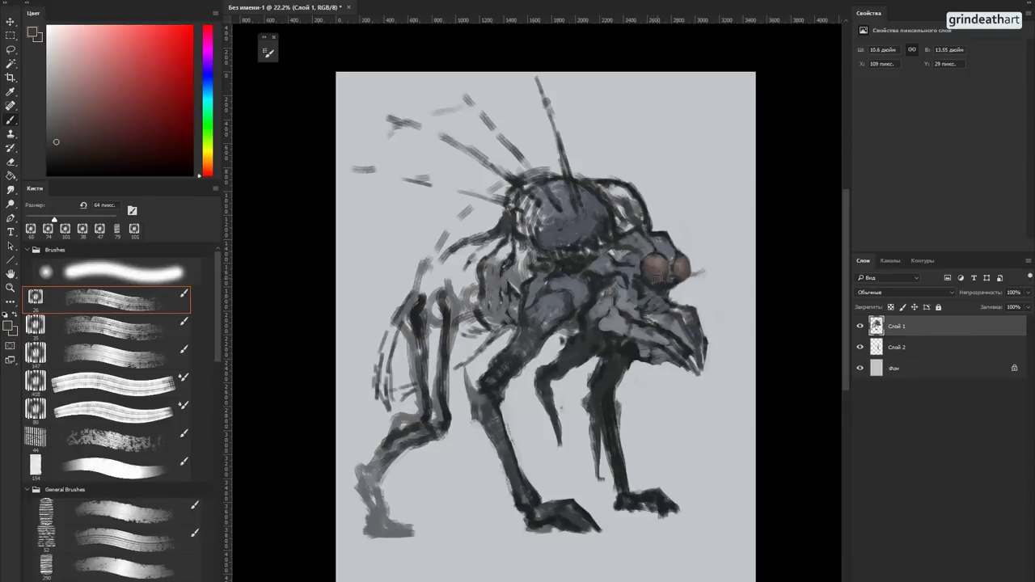
left_click(662, 271, "alt")
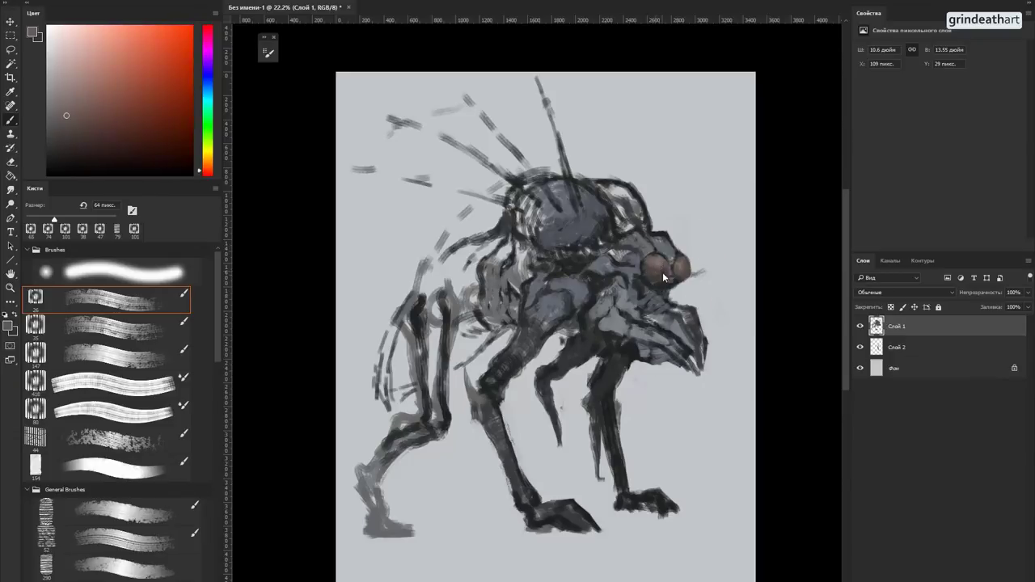
left_click(663, 268, "alt")
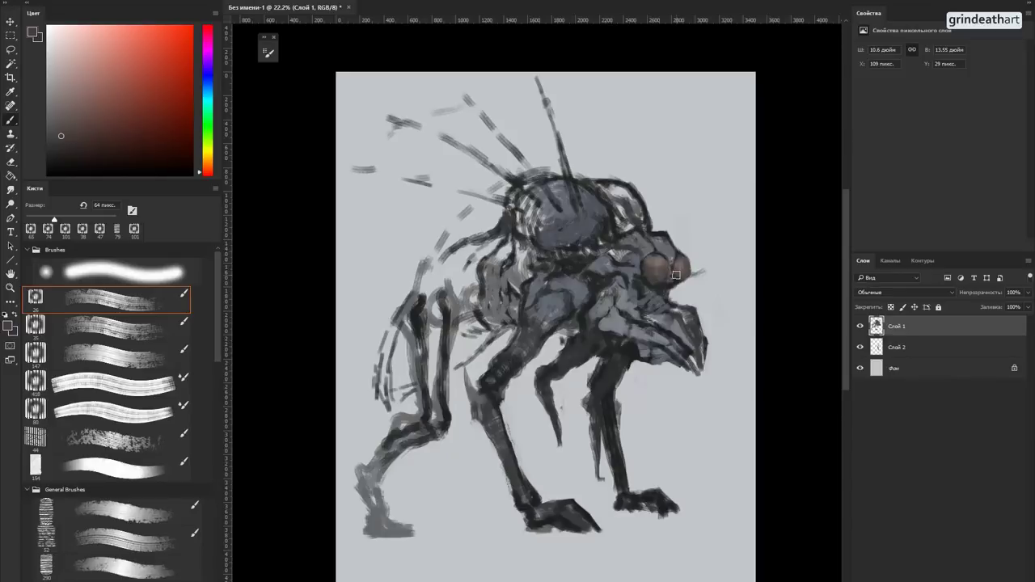
Step: Reduce the brush to 55 px and shade the lower part of the far eye with sampled brown and dark tones
left_click(678, 277, "alt")
key("[")
left_click_drag(679, 277, 679, 281)
left_click(679, 280, "alt")
left_click(678, 278, "alt")
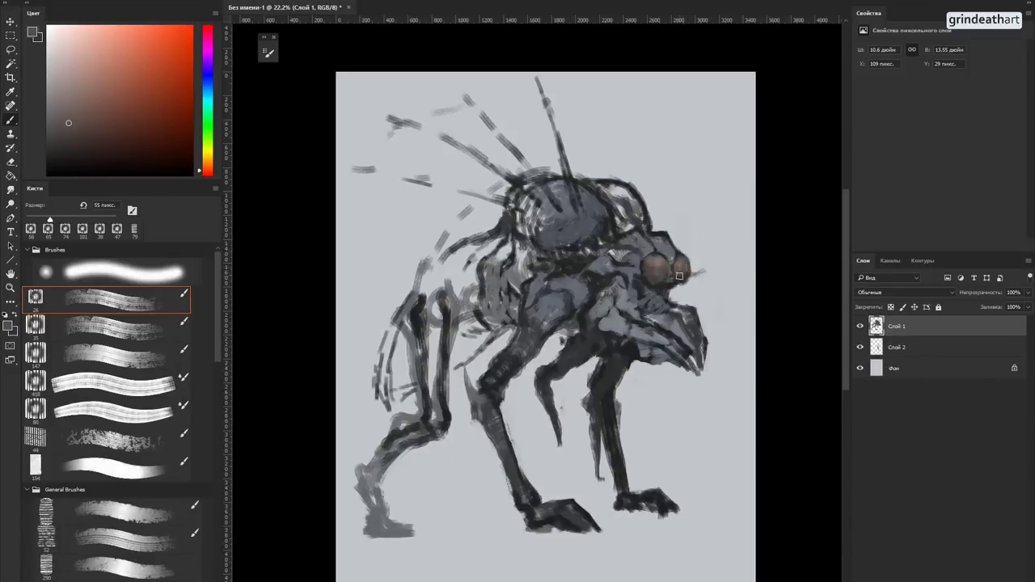
left_click(676, 279, "alt")
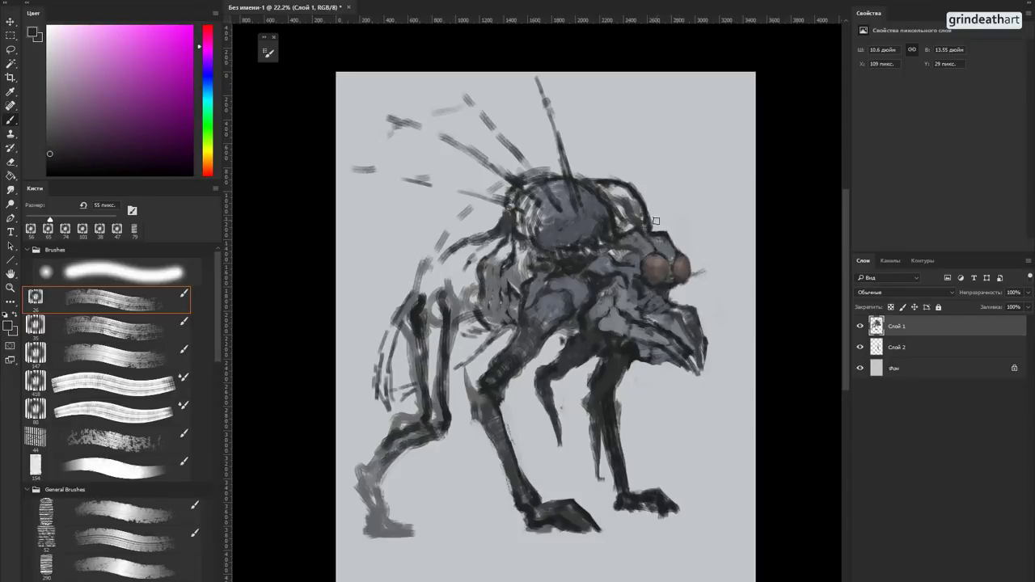
Step: Reduce the brush to 28 px and paint dark creases and blue-grey highlights on the cheek below the eyes
right_click(642, 333, "alt")
left_click(671, 305, "alt")
left_click_drag(670, 306, 647, 319)
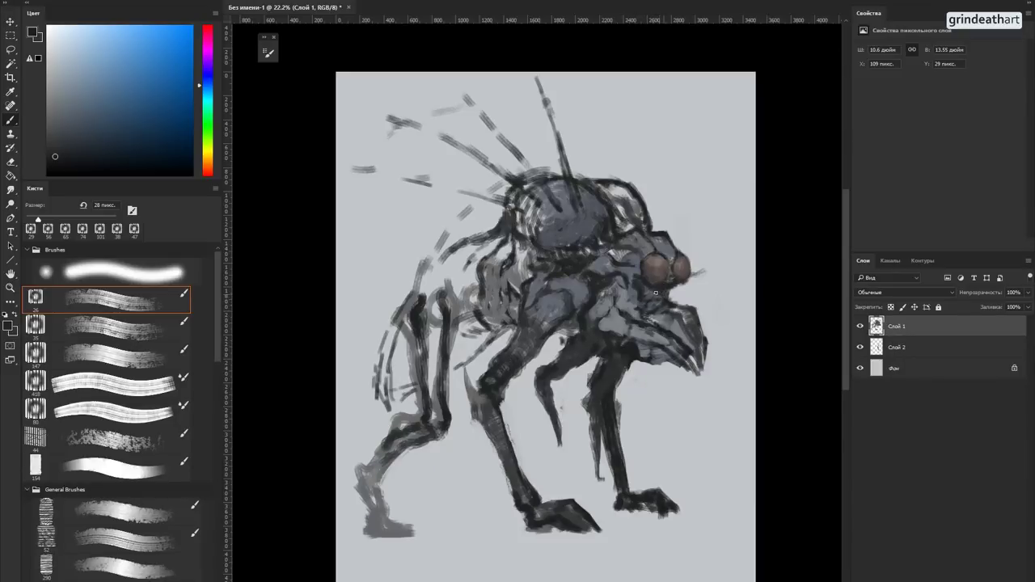
key("alt")
left_click(630, 299, "alt")
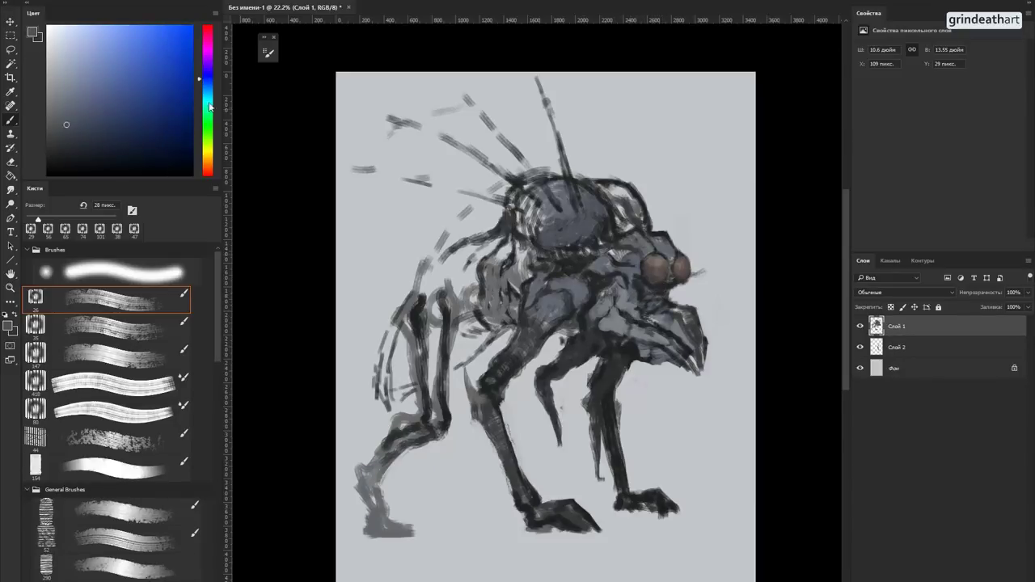
mouse_move(639, 299)
left_mouse_down()
mouse_move(657, 299)
mouse_move(636, 305)
mouse_move(654, 314)
left_mouse_up()
left_click(662, 306, "alt")
left_click(658, 307, "alt")
left_click(661, 297, "alt")
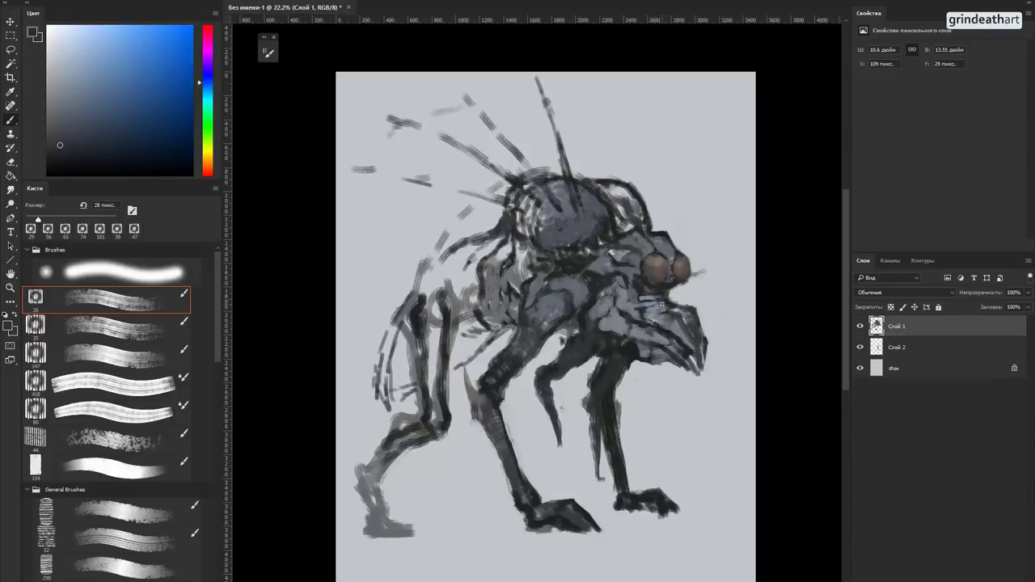
left_click(665, 301, "alt")
left_click(664, 304, "alt")
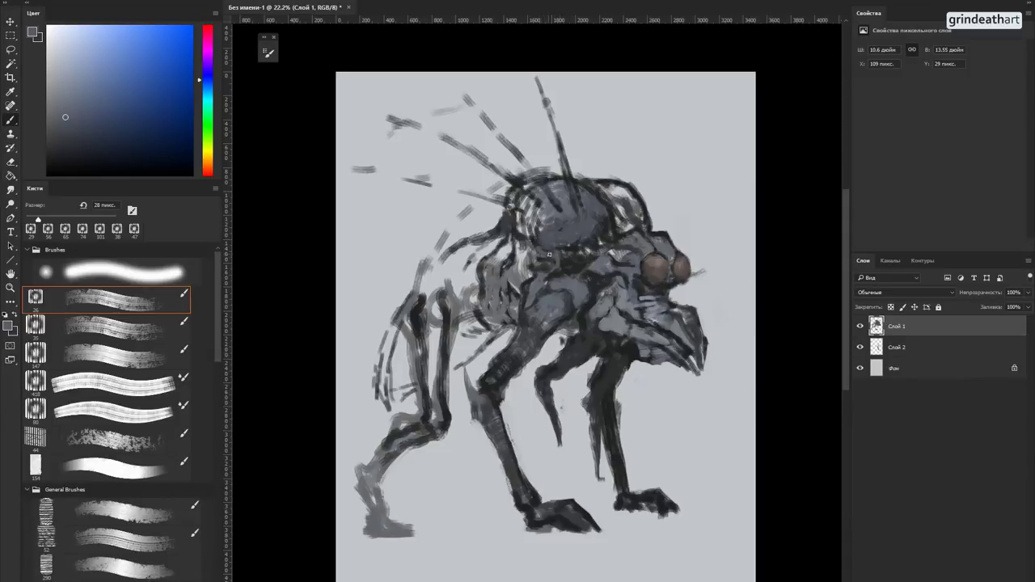
Step: Fill the rear half of the hump with sampled grey tones and extend it into a dark pointed bulge at 64 px
left_click(566, 256, "alt")
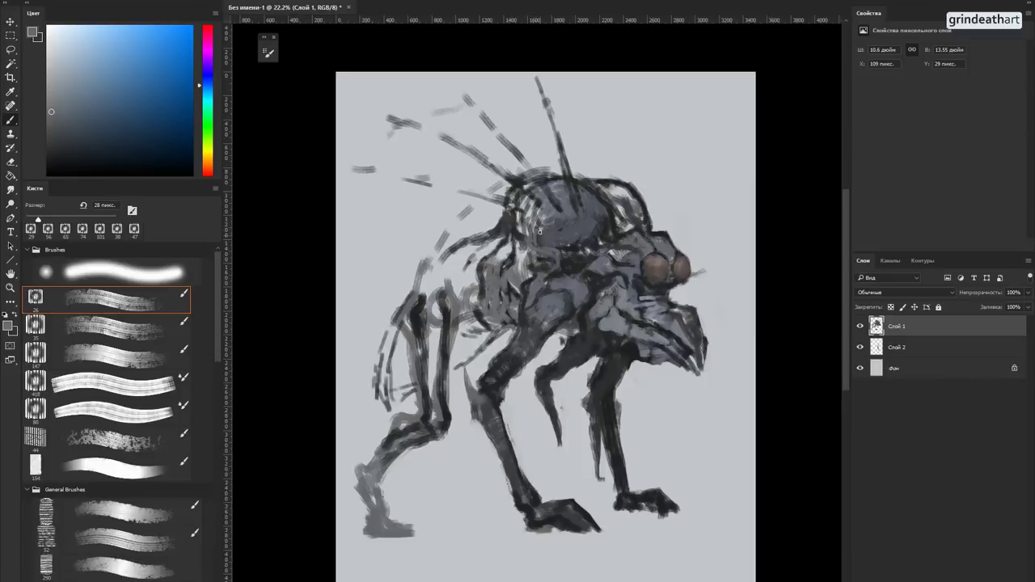
mouse_move(539, 233)
left_mouse_down("alt")
mouse_move(548, 234)
mouse_move(522, 206)
mouse_move(538, 222)
mouse_move(539, 205)
left_mouse_up("alt")
left_click(539, 241, "alt")
left_click(519, 232, "alt")
right_click(519, 232, "alt")
left_click(510, 229, "alt")
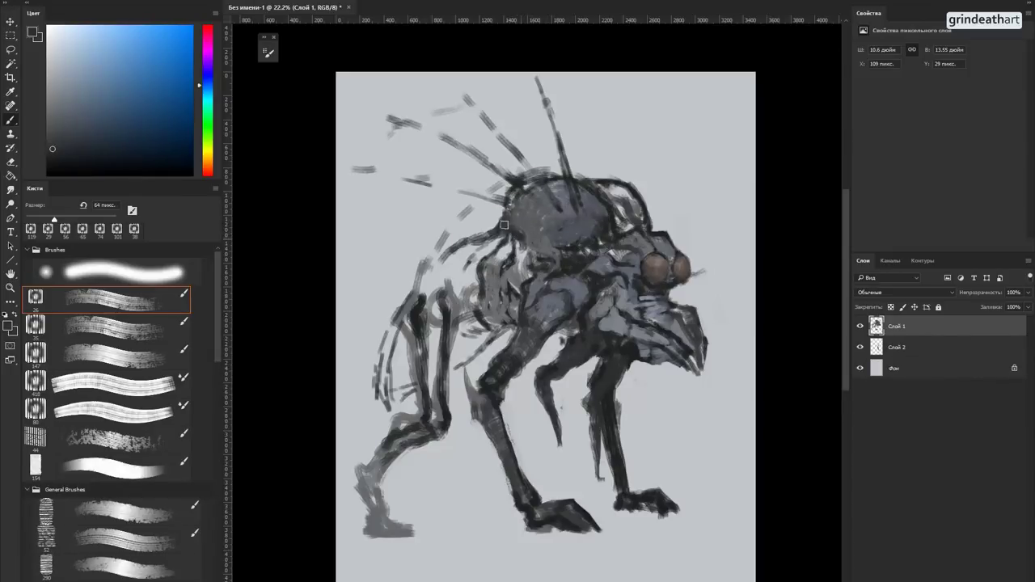
mouse_move(505, 225)
left_mouse_down()
mouse_move(515, 187)
mouse_move(489, 209)
mouse_move(511, 191)
mouse_move(498, 216)
mouse_move(512, 208)
mouse_move(534, 241)
mouse_move(553, 198)
left_mouse_up()
left_click(509, 206, "alt")
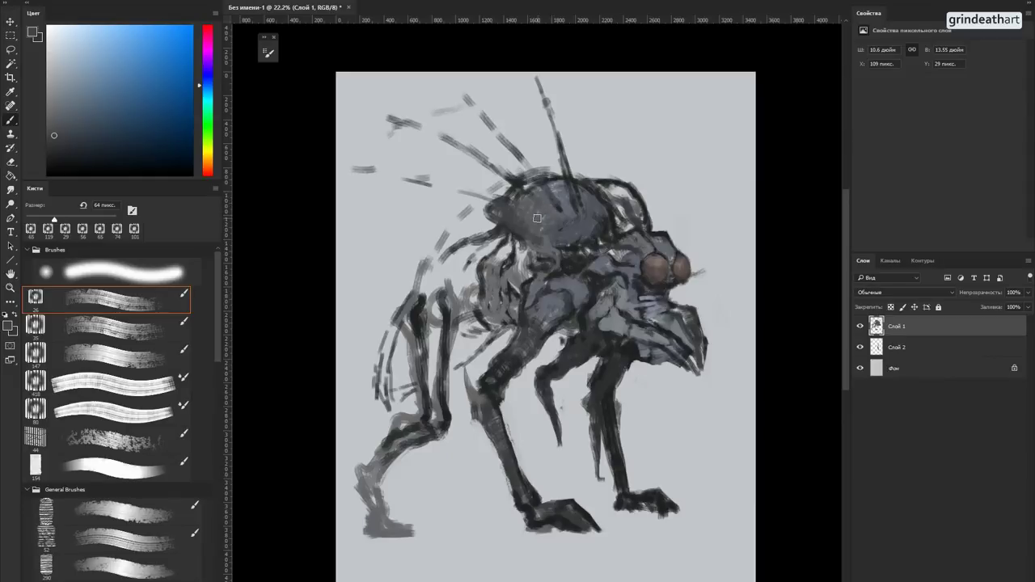
left_click(528, 216, "alt")
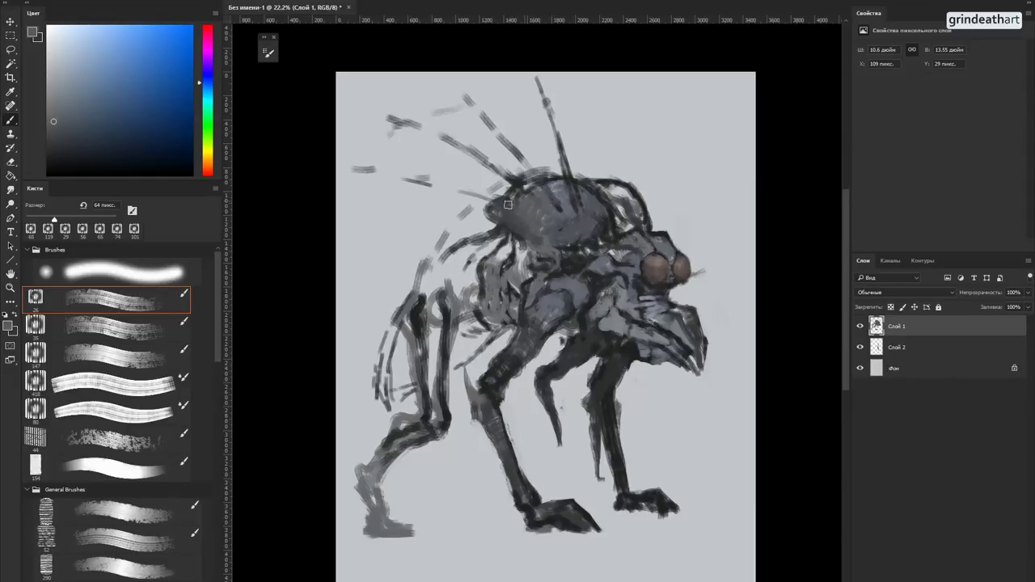
Step: Fill the outlined bulge between the hump and the head with sampled dark grey tones
left_click(644, 221, "alt")
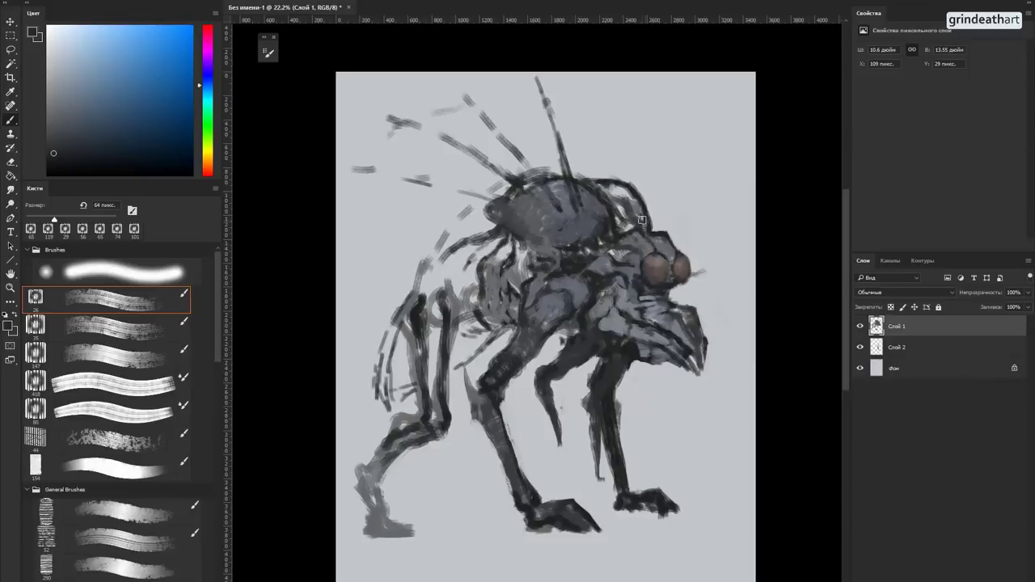
left_click(635, 220, "alt")
left_click(629, 207, "alt")
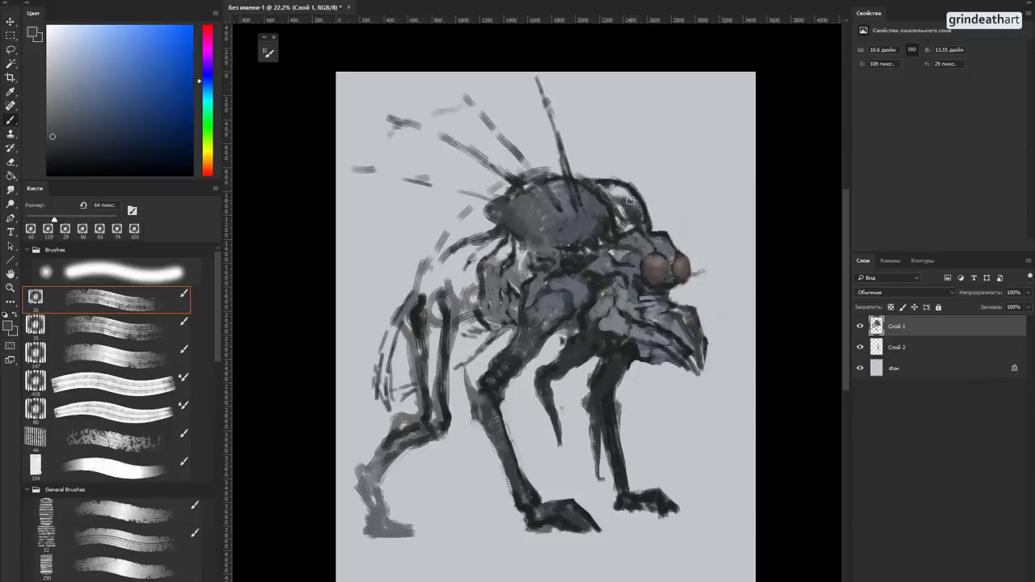
mouse_move(612, 194)
left_mouse_down()
mouse_move(635, 201)
mouse_move(628, 217)
mouse_move(610, 198)
left_mouse_up()
left_click(623, 232, "alt")
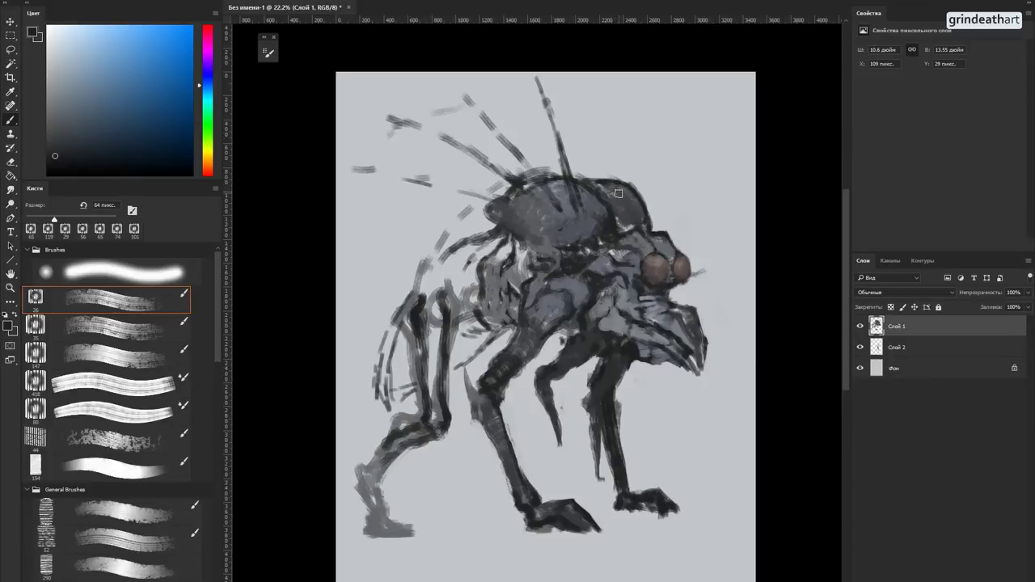
Step: Set the brush to 55 px and cover the gaps along the hump's lower edge with sampled dark grey
right_click(588, 263, "alt")
left_click(553, 247, "alt")
left_click_drag(525, 242, 536, 255)
left_click(528, 246, "alt")
mouse_move(551, 252)
left_mouse_down()
mouse_move(577, 242)
mouse_move(558, 244)
left_mouse_up()
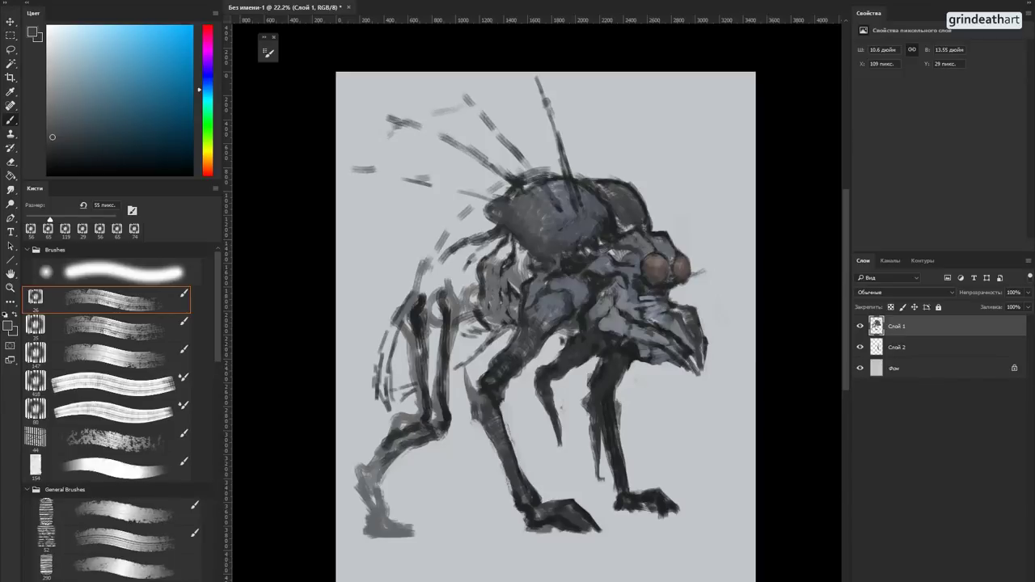
Step: Reduce the brush to 37 px and blend the cheek and area beside the near eye with sampled blue-grey tones
left_click(641, 297, "alt")
mouse_move(641, 299)
left_mouse_down()
mouse_move(631, 299)
mouse_move(647, 291)
left_mouse_up()
left_click(645, 304, "alt")
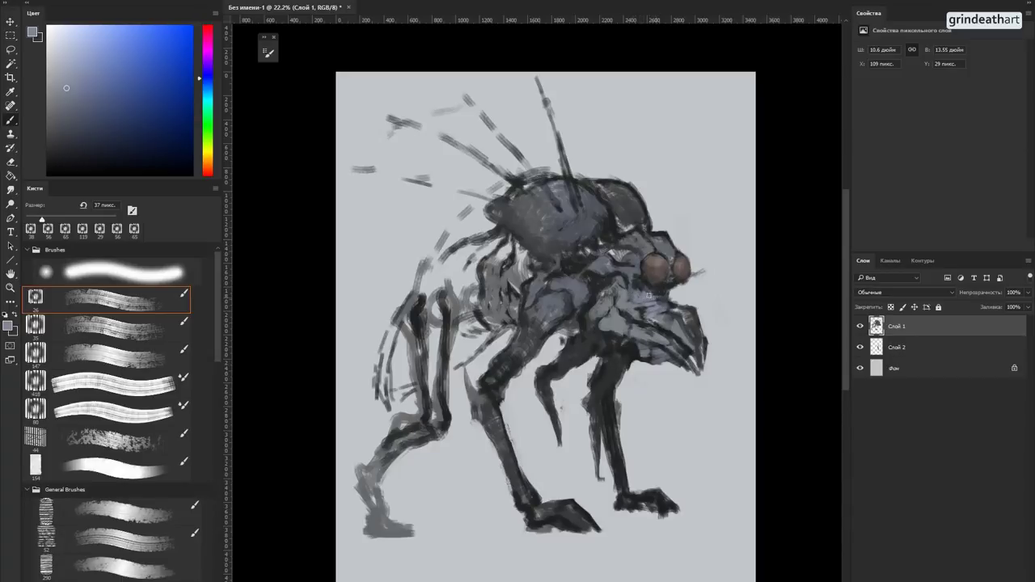
left_click(655, 296, "alt")
left_click(635, 285, "alt")
left_click(634, 274, "alt")
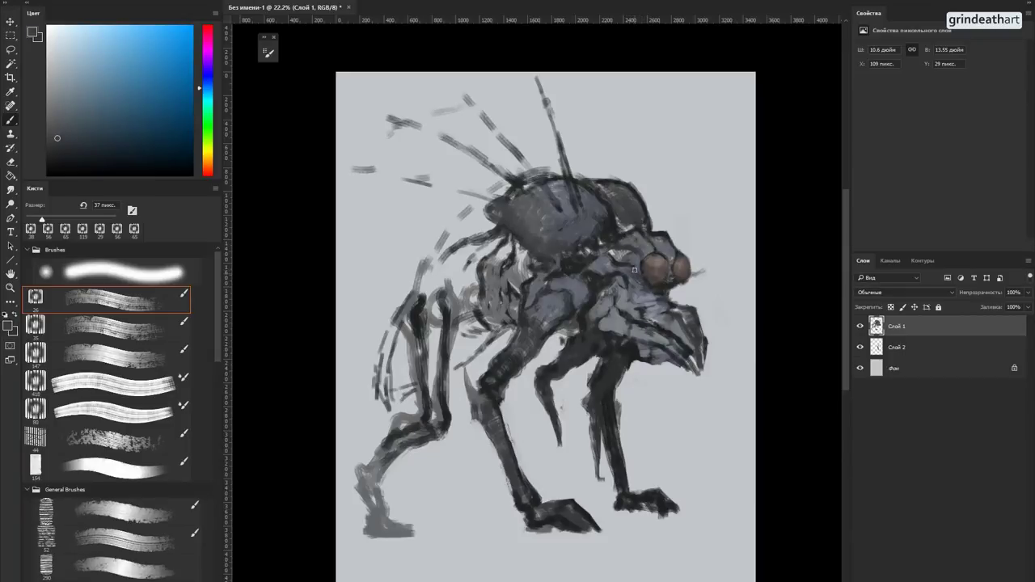
Step: Shade the jaw with sampled light and dark tones, darkening its front contour and trimming the outer edge
left_click(647, 326, "alt")
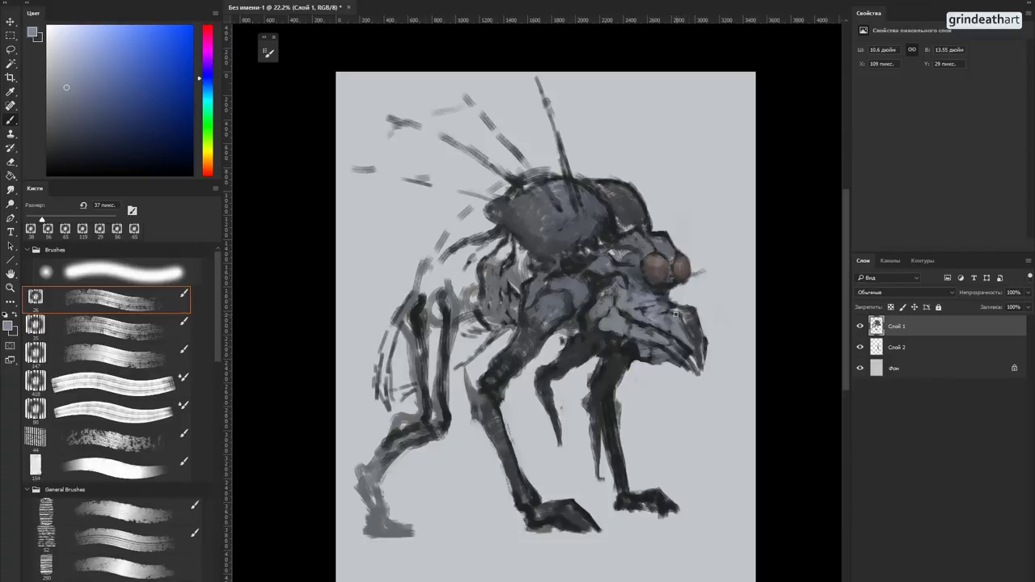
left_click(672, 311, "alt")
left_click(684, 343, "alt")
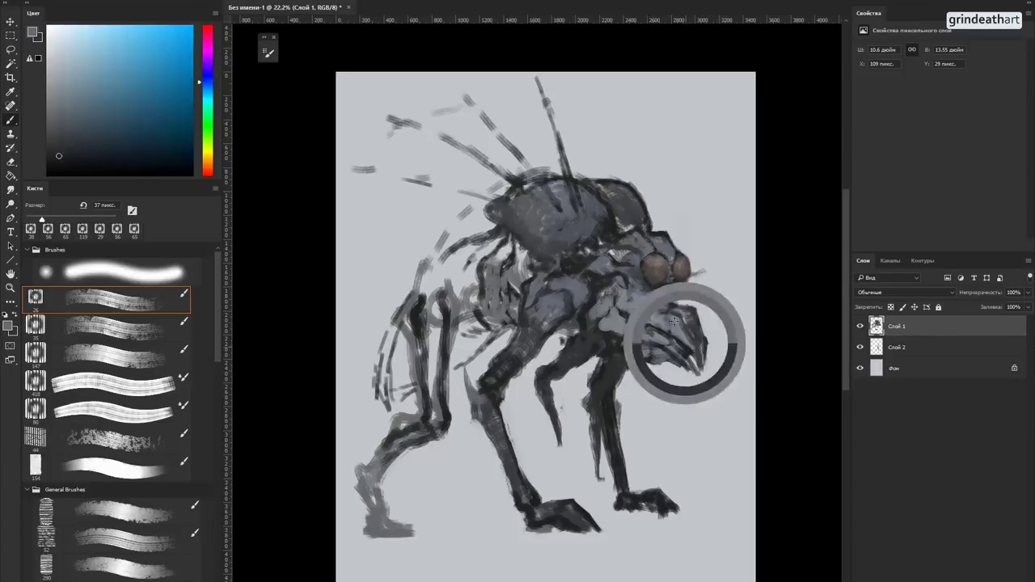
left_click(659, 308, "alt")
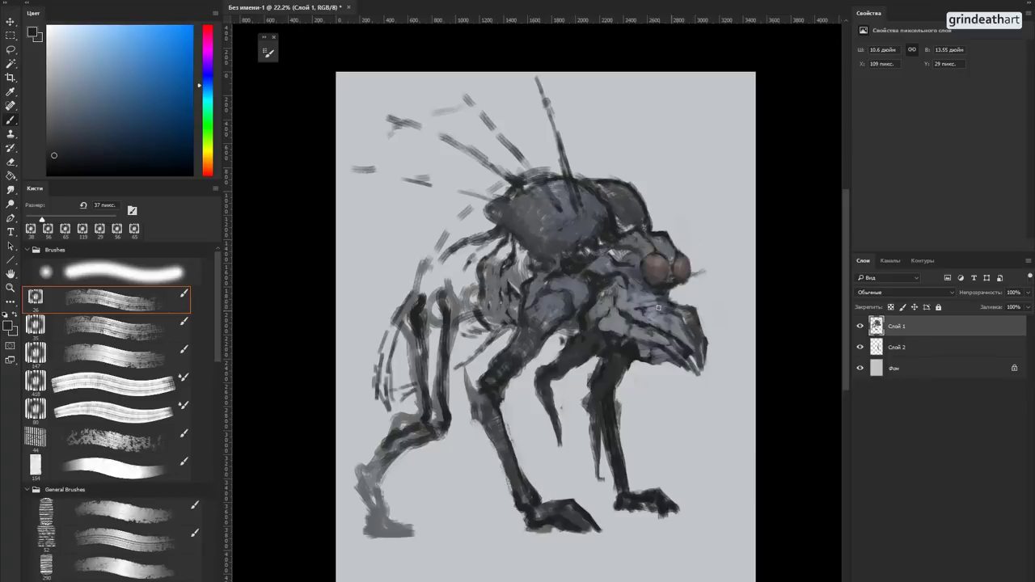
left_click_drag(696, 347, 700, 364)
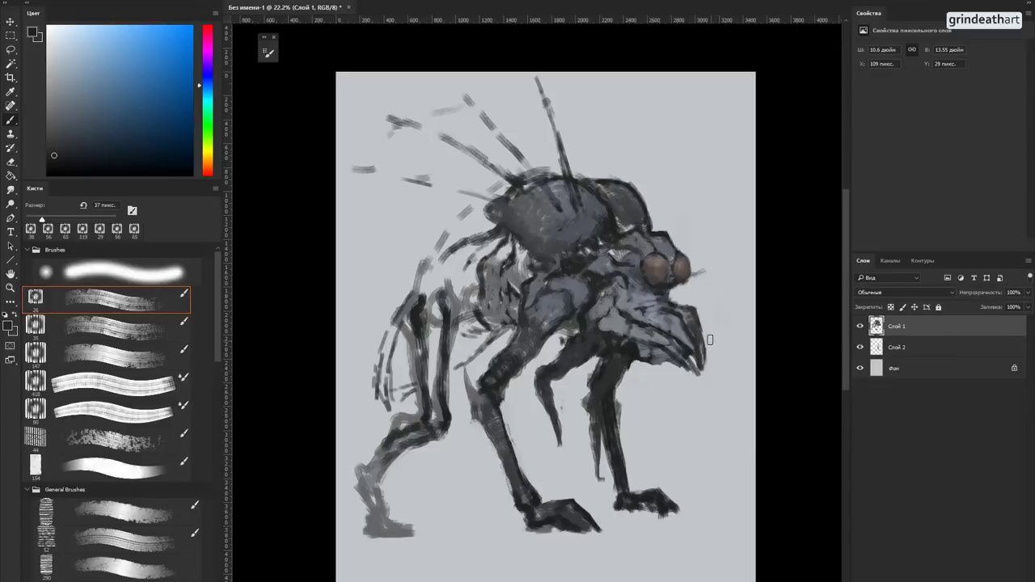
left_click_drag(709, 362, 703, 353)
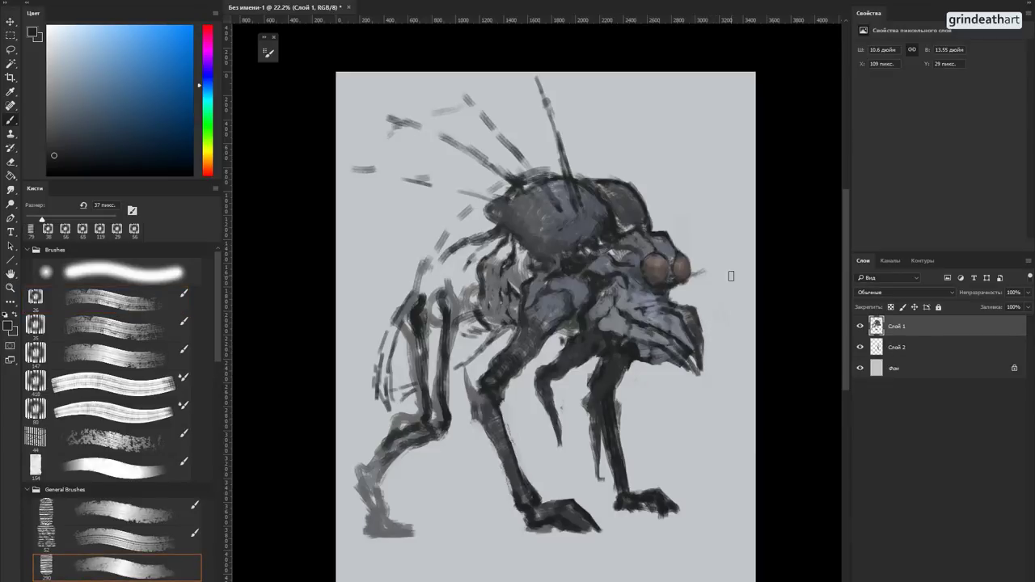
Step: Switch back to the 37 px textured brush and refine the jaw's inner planes with sampled blue-grey tones
left_click(676, 323, "alt")
left_click_drag(677, 322, 662, 313)
left_click(664, 312, "alt")
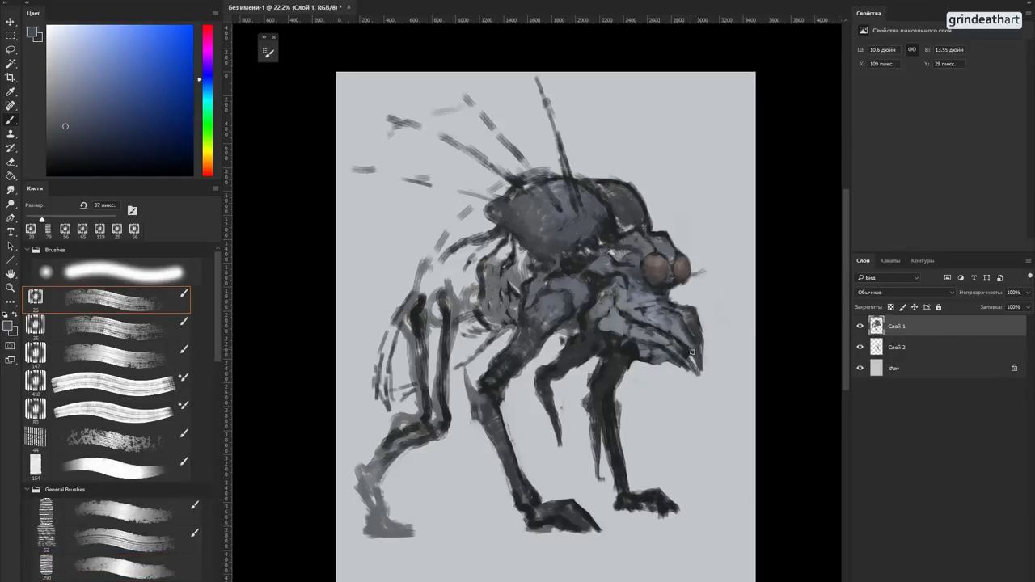
left_click(681, 331, "alt")
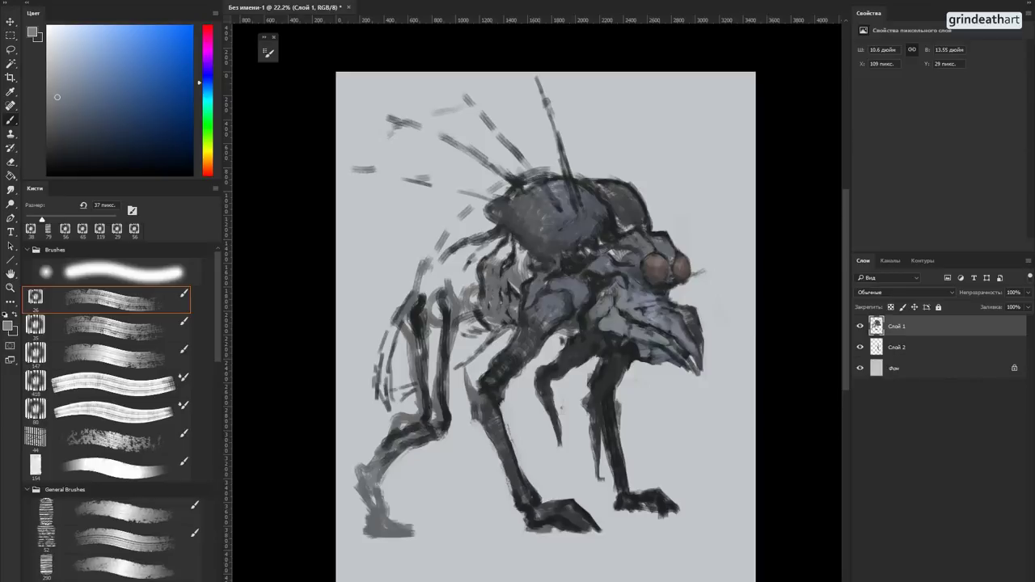
Step: Strengthen the dark contours around the ribcage and behind the shoulder using sampled dark tones
left_click(528, 278, "alt")
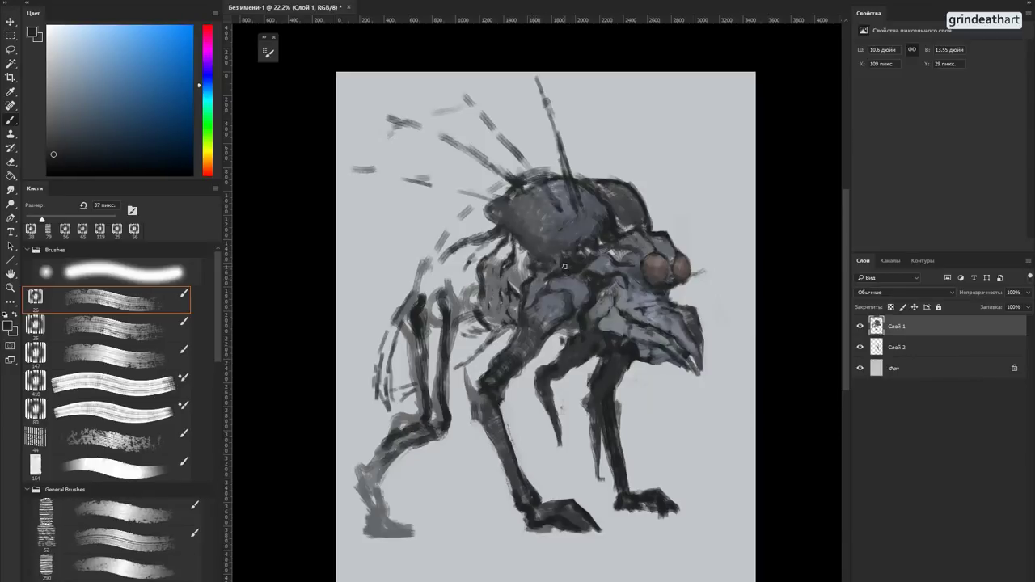
left_click(535, 278, "alt")
left_click(613, 320, "alt")
left_click(480, 302, "alt")
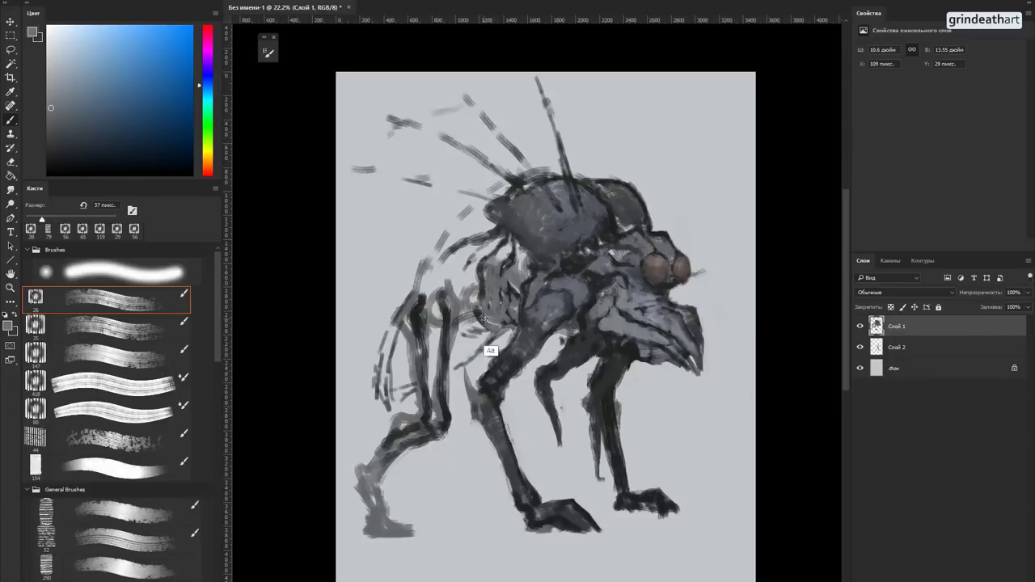
left_click(481, 317, "alt")
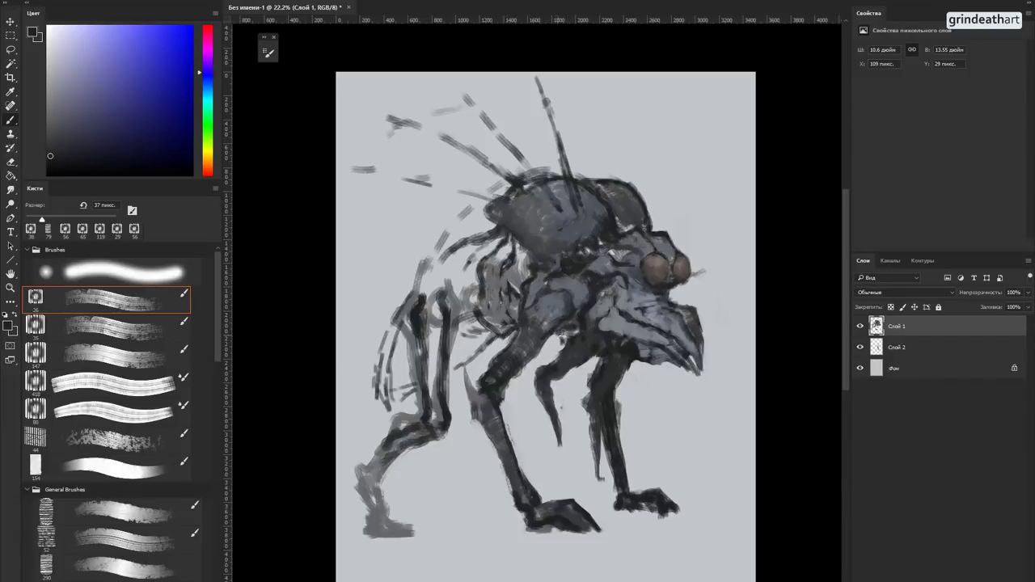
left_click_drag(478, 317, 481, 294)
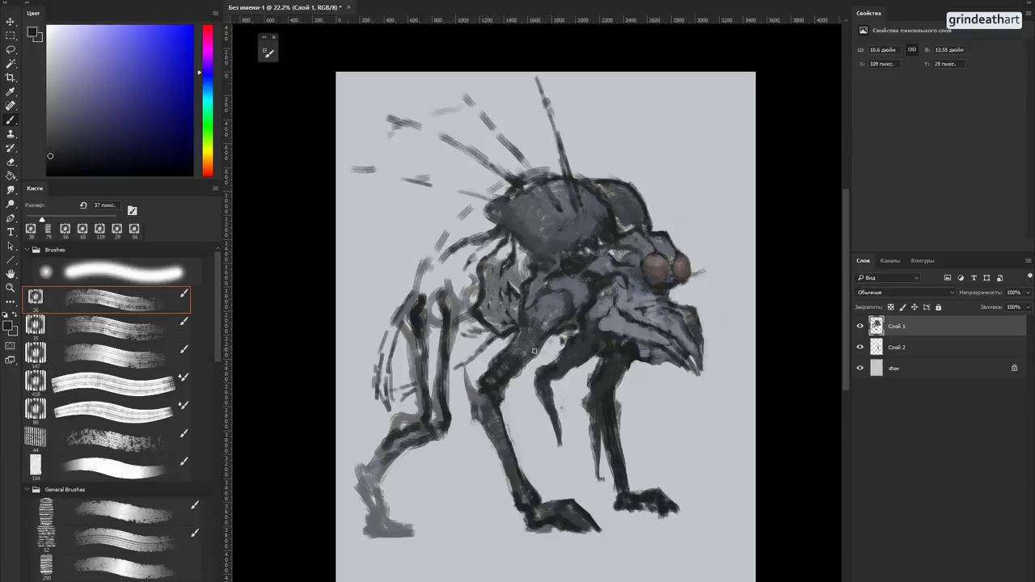
Step: Erase the small clawed limbs hanging between the two front legs, beneath the jaw
mouse_move(583, 355)
left_mouse_down()
mouse_move(609, 382)
mouse_move(584, 360)
mouse_move(558, 379)
mouse_move(574, 368)
left_mouse_up()
left_click_drag(559, 405, 556, 438)
mouse_move(584, 401)
left_mouse_down()
mouse_move(595, 407)
mouse_move(599, 469)
left_mouse_up()
left_click_drag(602, 420, 597, 385)
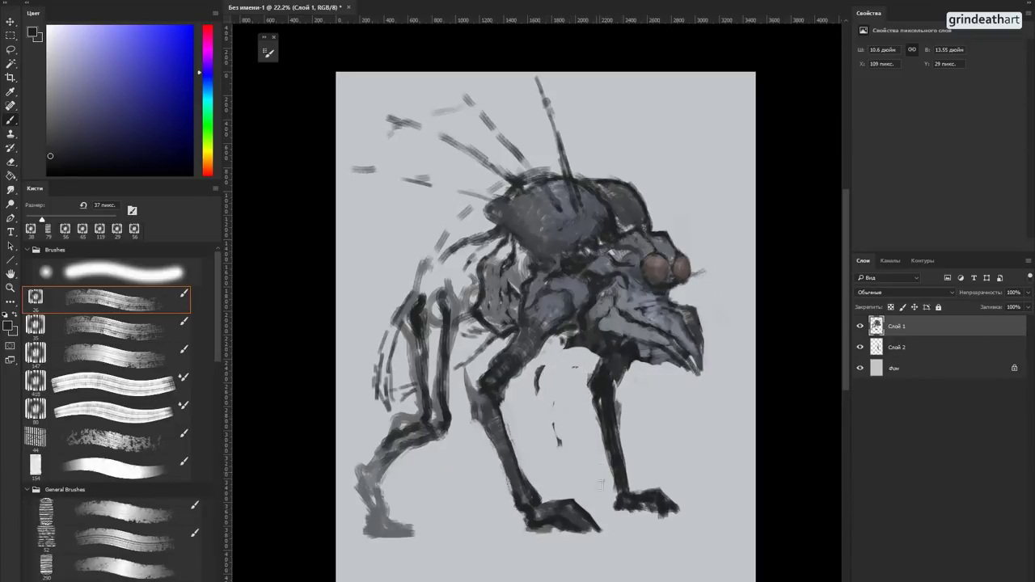
mouse_move(566, 456)
left_mouse_down()
mouse_move(538, 379)
mouse_move(549, 412)
mouse_move(575, 367)
mouse_move(619, 371)
left_mouse_up()
key("b")
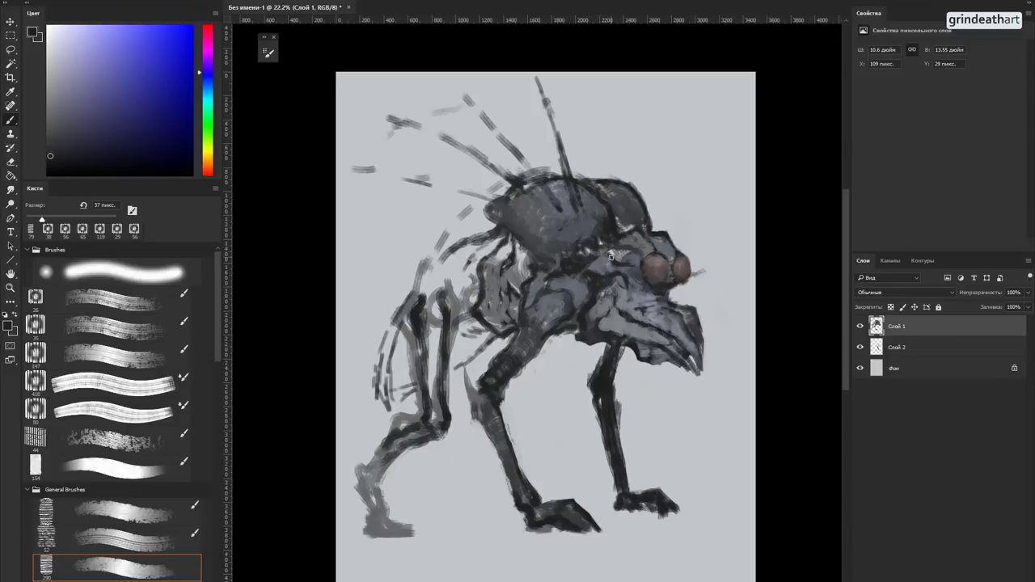
Step: Return to the 37 px textured brush and touch up the dark contour where the head meets the hump
left_click(610, 232, "alt")
key("period")
left_click_drag(644, 231, 643, 228)
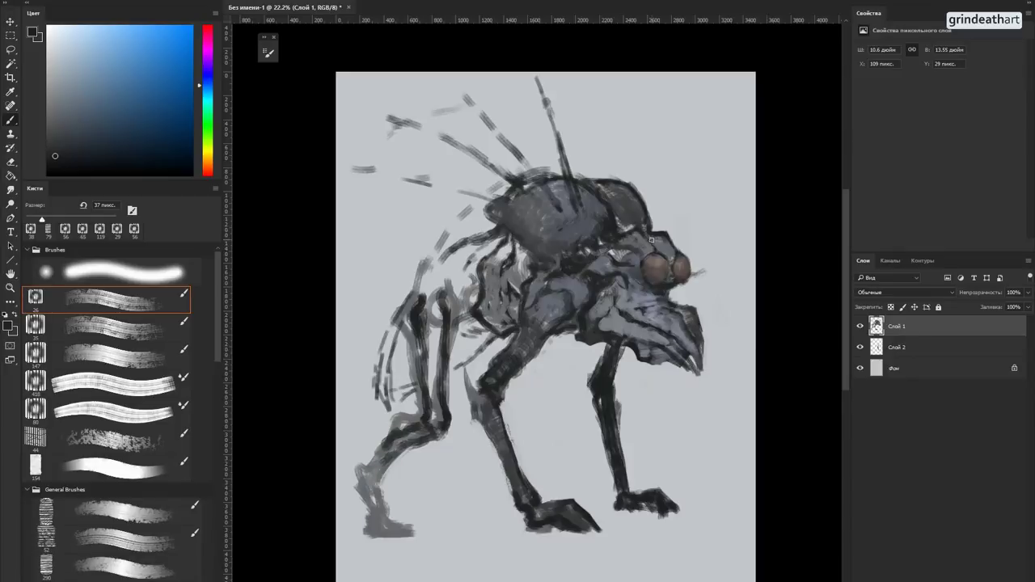
left_click(607, 217, "alt")
Step: Enlarge the brush to 55 px and blend the seam between the hump and head with sampled dark and mid greys
left_click_drag(610, 221, 613, 227)
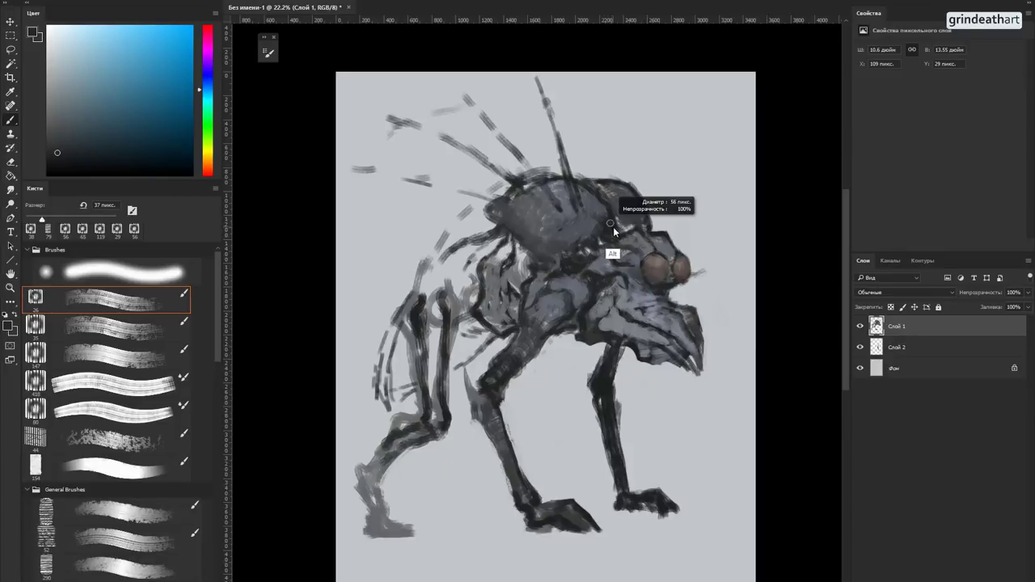
left_click(609, 221, "alt")
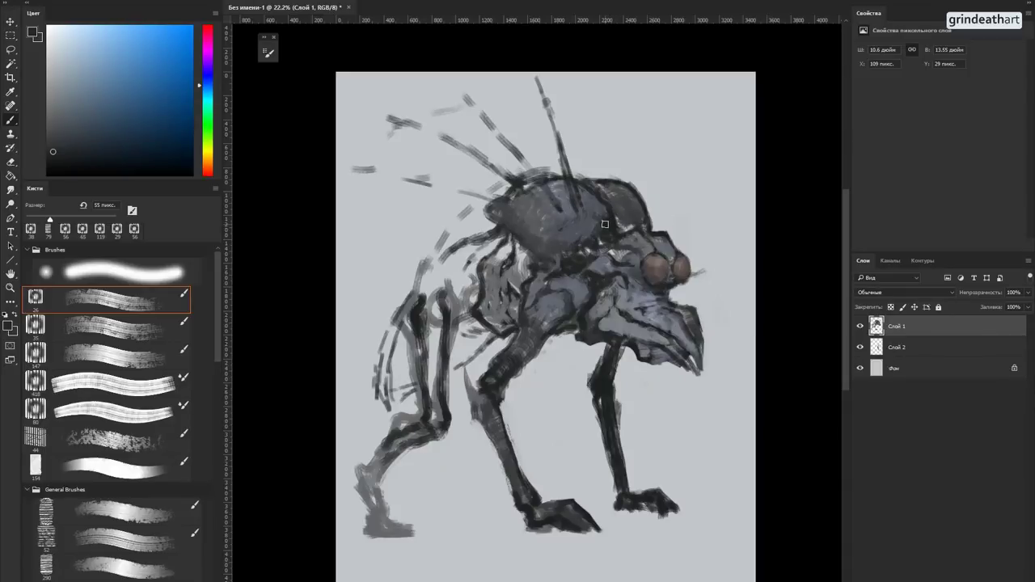
left_click_drag(602, 208, 611, 229)
left_click(606, 223, "alt")
left_click(611, 229, "alt")
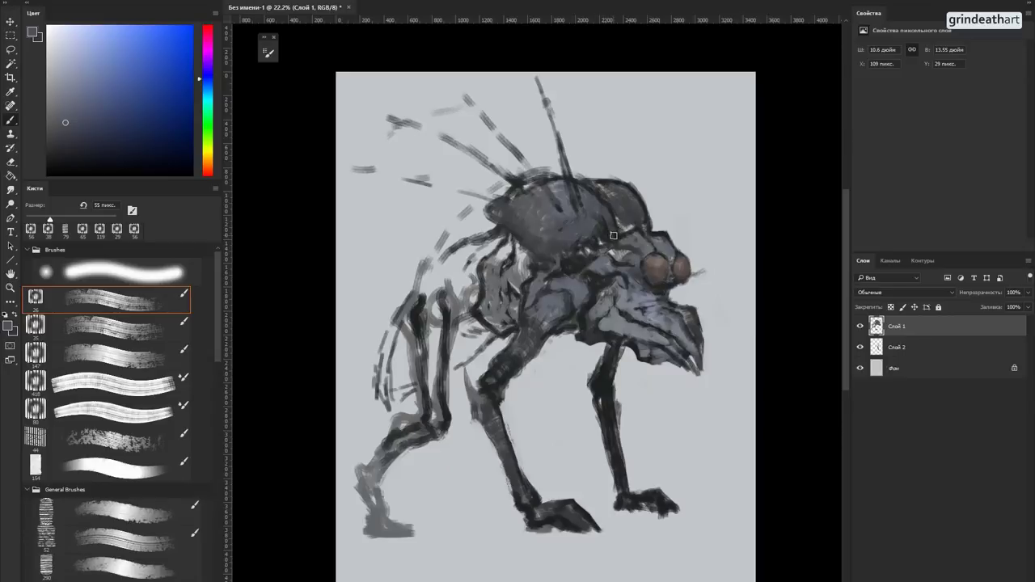
left_click(611, 231, "alt")
left_click(608, 242, "alt")
left_click_drag(600, 239, 593, 244)
left_click(608, 249, "alt")
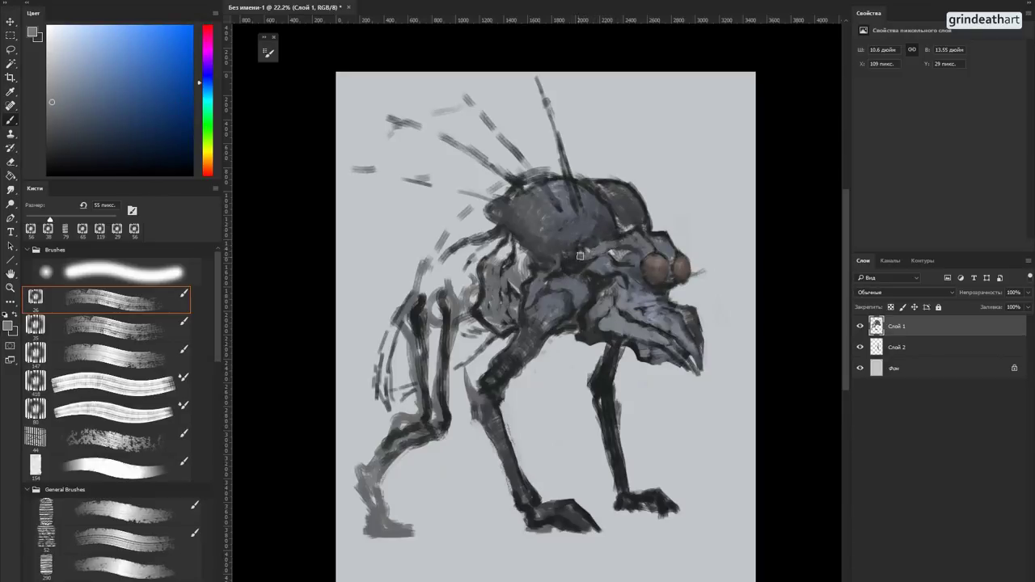
Step: Soften the front edge of the main hump and its join with the smaller front hump using sampled grey tones
left_click(595, 242, "alt")
left_click(600, 234, "alt")
left_click(612, 233, "alt")
left_click(614, 236, "alt")
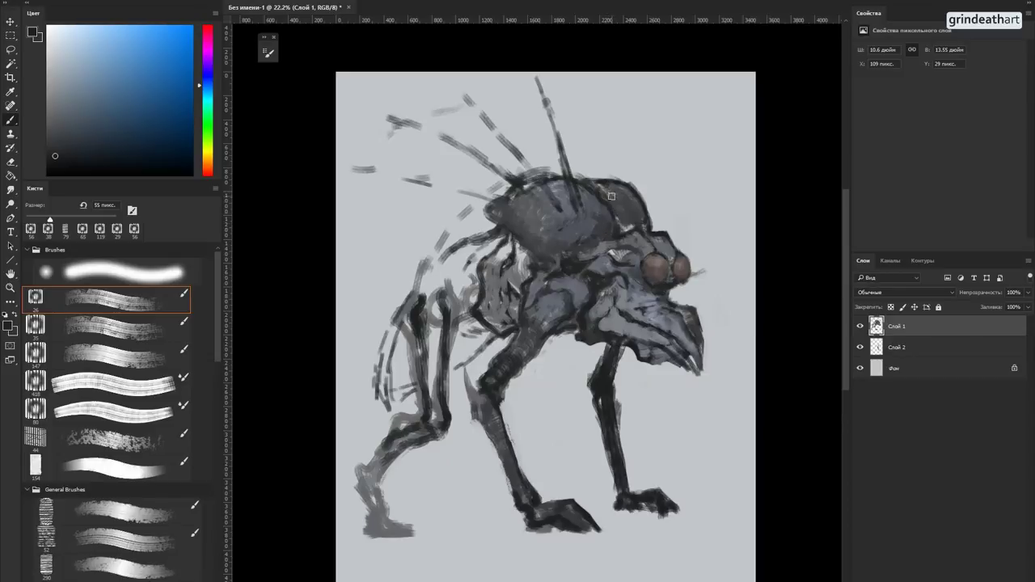
left_click(611, 236, "alt")
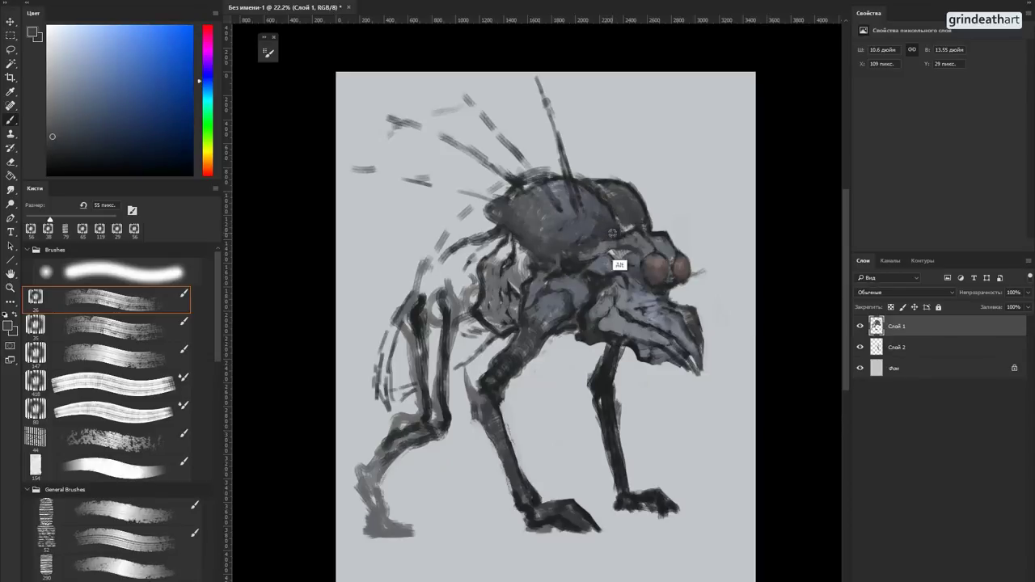
left_click(612, 238, "alt")
left_click(613, 228, "alt")
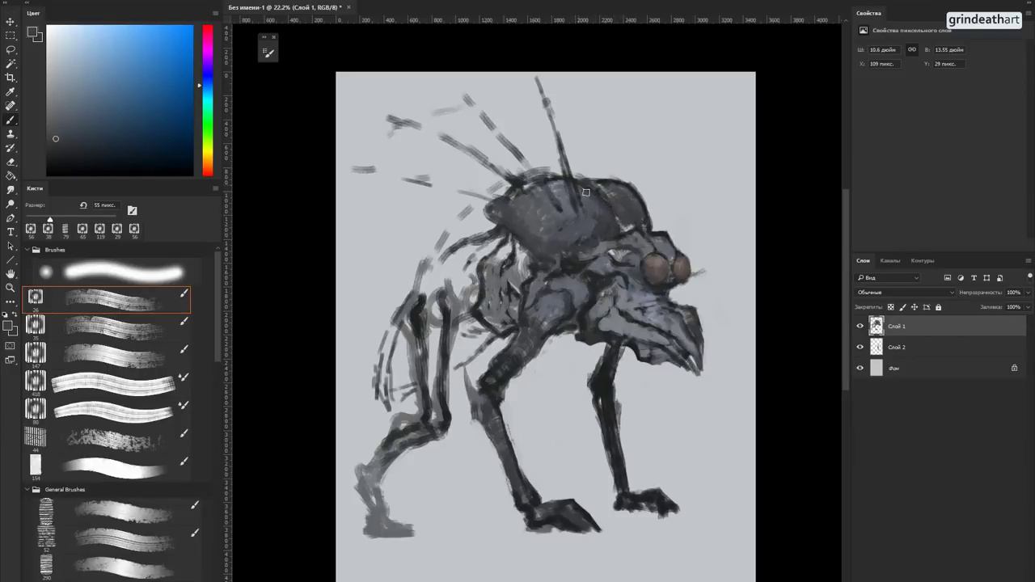
Step: Refine the upper rear edge and rear tip of the hump with sampled dark blue-grey tones
left_click(533, 192, "alt")
left_click(519, 186, "alt")
left_click(518, 208, "alt")
left_click(503, 202, "alt")
left_click(505, 208, "alt")
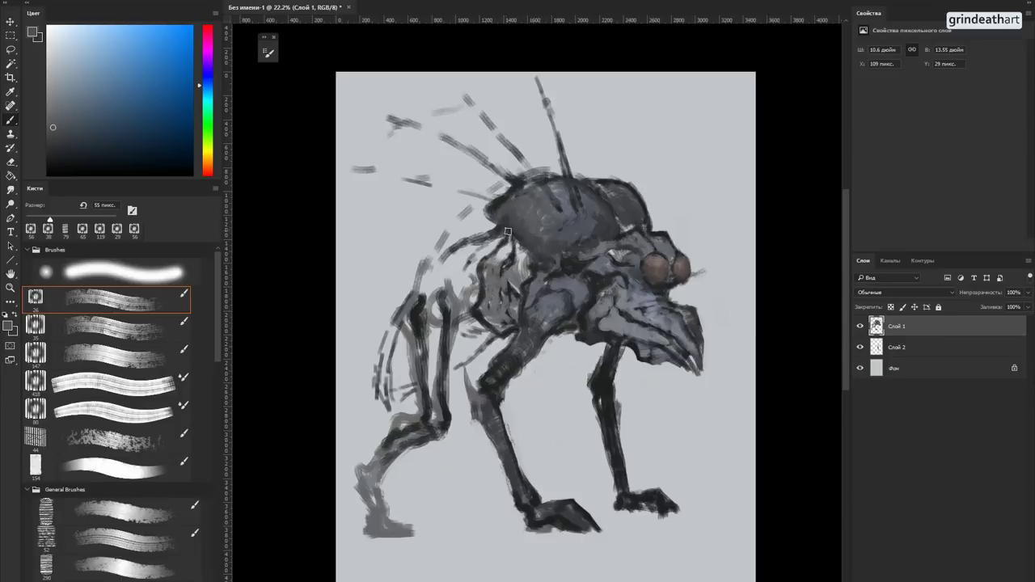
Step: Reduce the brush to 46 px and paint short folds on the neck beneath the hump in sampled blue-grey tones
left_click(565, 261, "alt")
key("bracketleft")
left_click(539, 265, "alt")
key("bracketleft")
key("bracketleft")
left_click(558, 260, "alt")
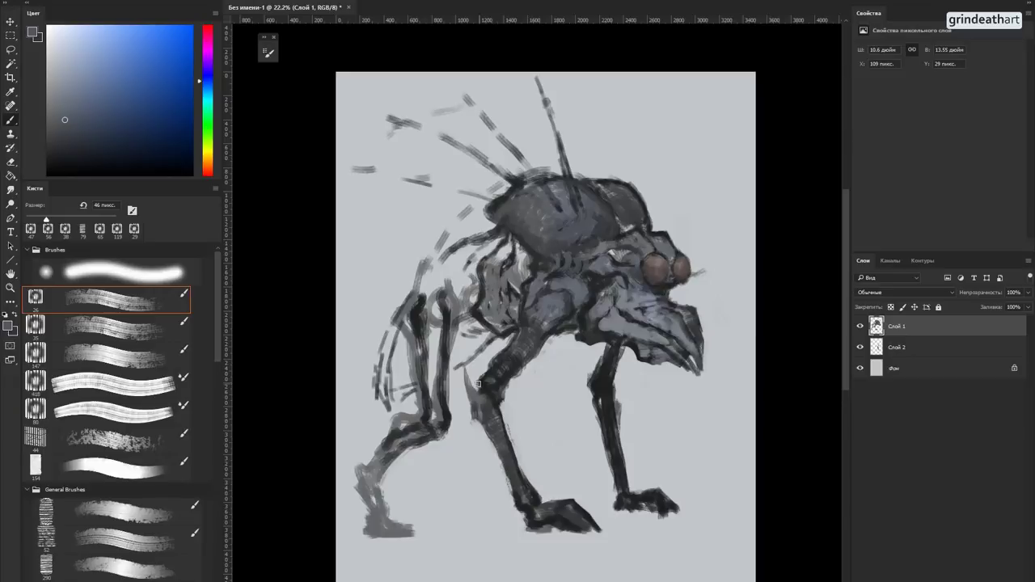
Step: Fill the near foreleg's upper section and elbow with blue-grey strokes, blending them into the shoulder
mouse_move(488, 380)
left_mouse_down()
mouse_move(508, 373)
mouse_move(503, 356)
left_mouse_up()
left_click(517, 369, "alt")
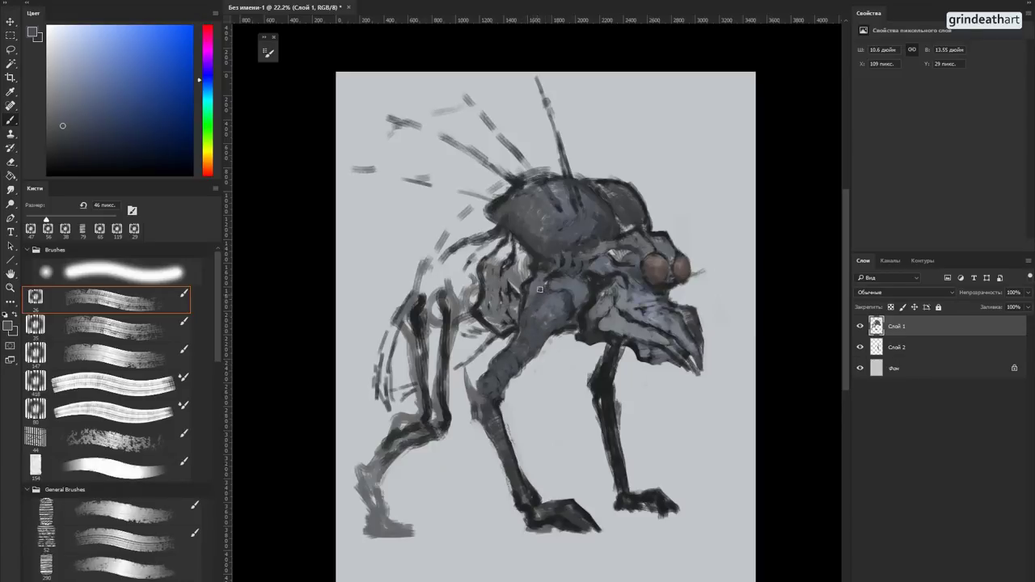
left_click(622, 299, "alt")
Step: Fill the gaps behind the head on layer Слой 2 with a 163 px brush, and return to layer Слой 1
left_click(889, 347)
mouse_move(632, 259)
left_mouse_down()
mouse_move(655, 235)
mouse_move(616, 222)
mouse_move(600, 303)
mouse_move(685, 354)
left_mouse_up()
left_click(653, 233, "alt")
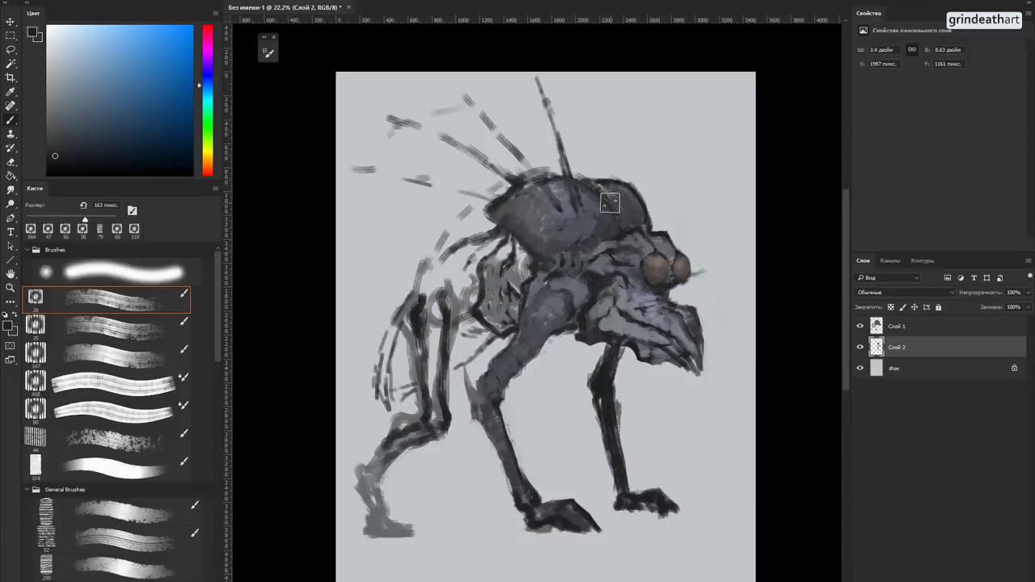
left_click(890, 326)
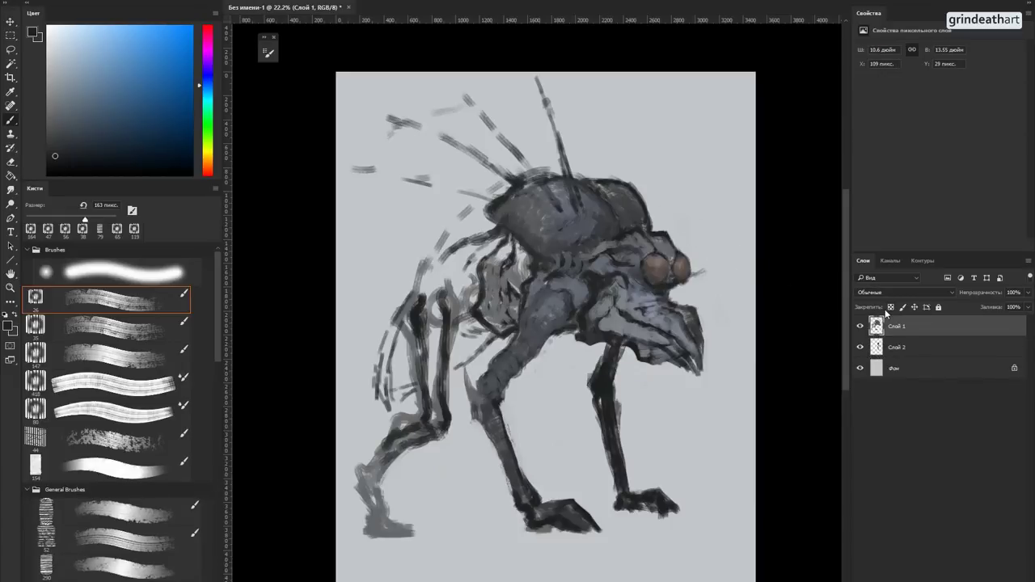
Step: Set the brush to 55 px and blend the hump's underside and front surface with a sampled dark tone
right_click(567, 249, "alt")
left_click(536, 258, "alt")
right_click(568, 251, "alt")
left_click_drag(570, 251, 593, 239)
left_click(587, 207)
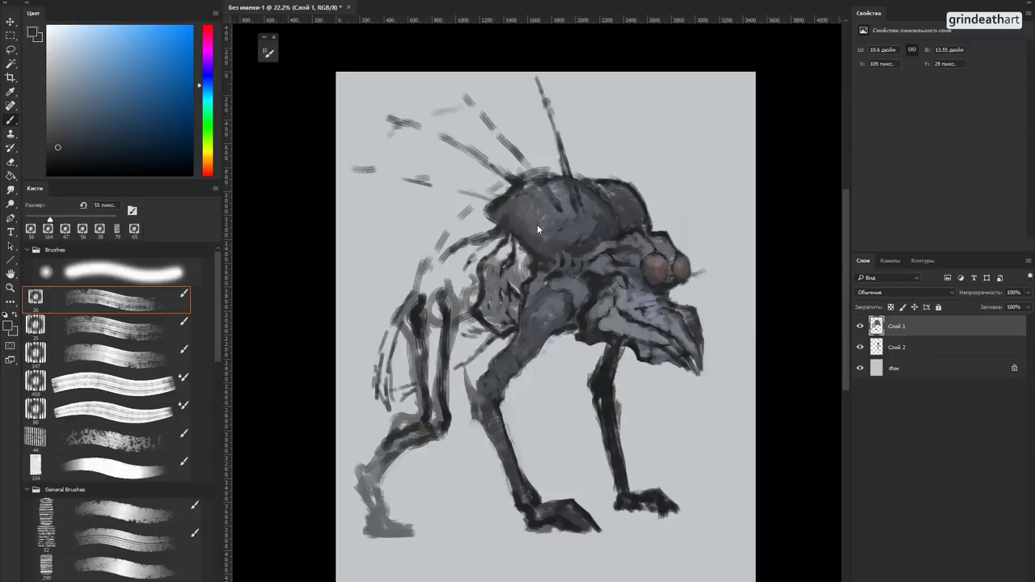
Step: Reduce the brush to 46 px and reshape the hump's rear tip and its underside above the ribs with sampled greys
right_click(500, 208, "alt")
left_click(514, 194, "alt")
left_click_drag(514, 193, 491, 211)
left_click(494, 208, "alt")
left_click(501, 203, "alt")
left_click(494, 211, "alt")
left_click(500, 210, "alt")
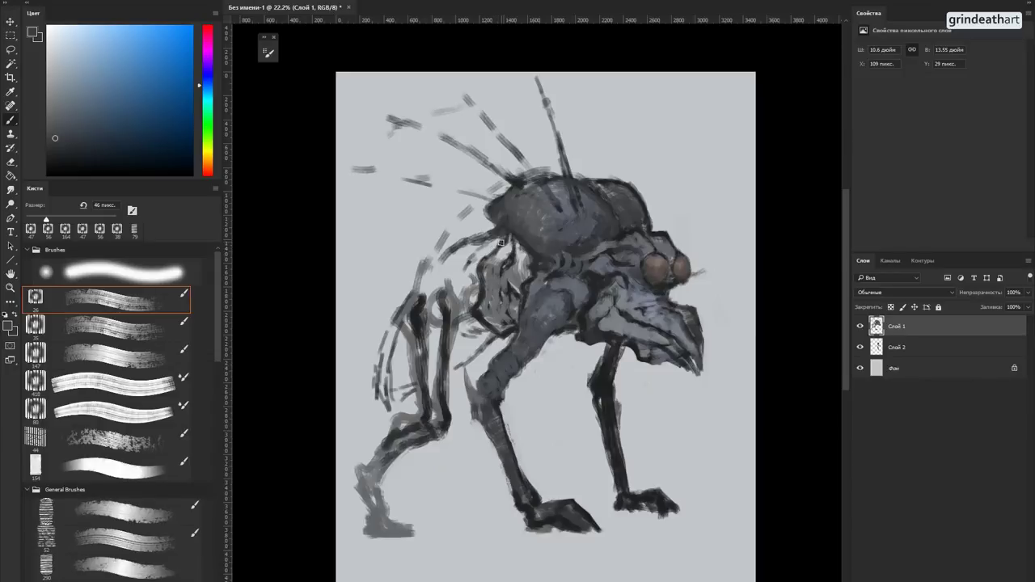
left_click(496, 229, "alt")
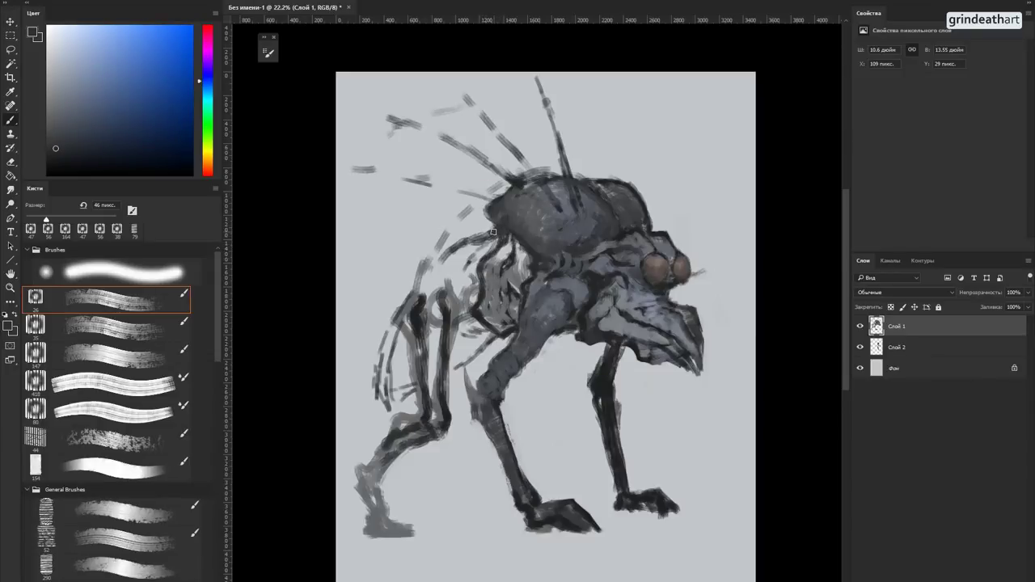
Step: Rework the shoulder's rear contour beside the ribcage with sampled dark and blue-grey tones
left_click(528, 283, "alt")
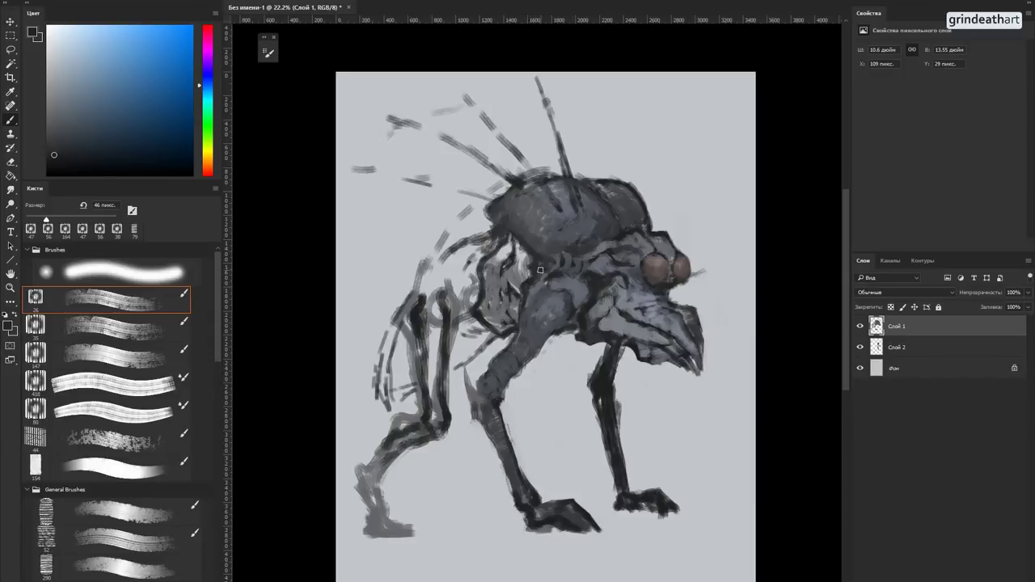
left_click(539, 288, "alt")
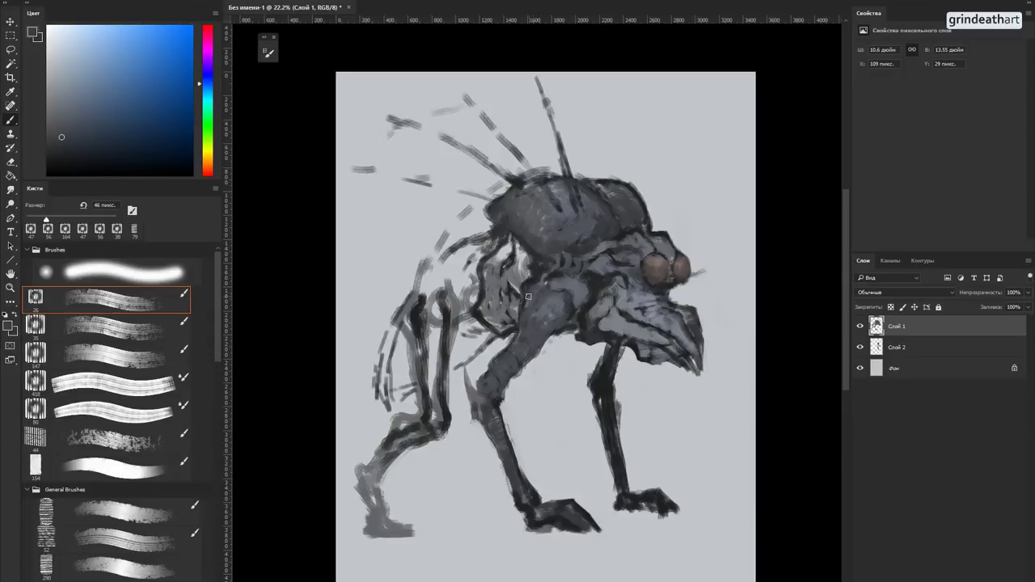
left_click(540, 275, "alt")
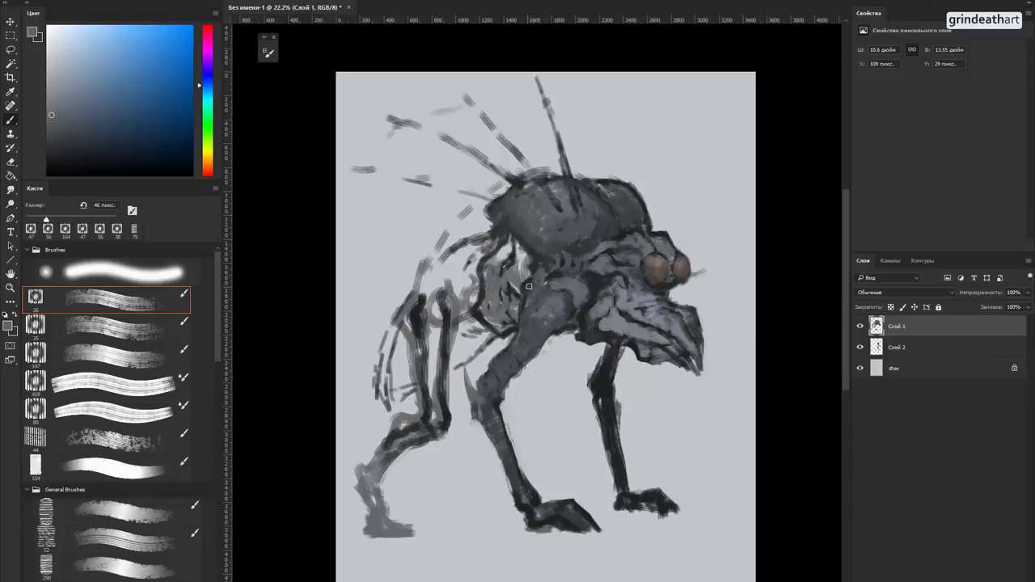
left_click(527, 283, "alt")
left_click(536, 279, "alt")
left_click(526, 298, "alt")
left_click(554, 274, "alt")
left_click_drag(548, 278, 540, 292)
left_click(531, 303, "alt")
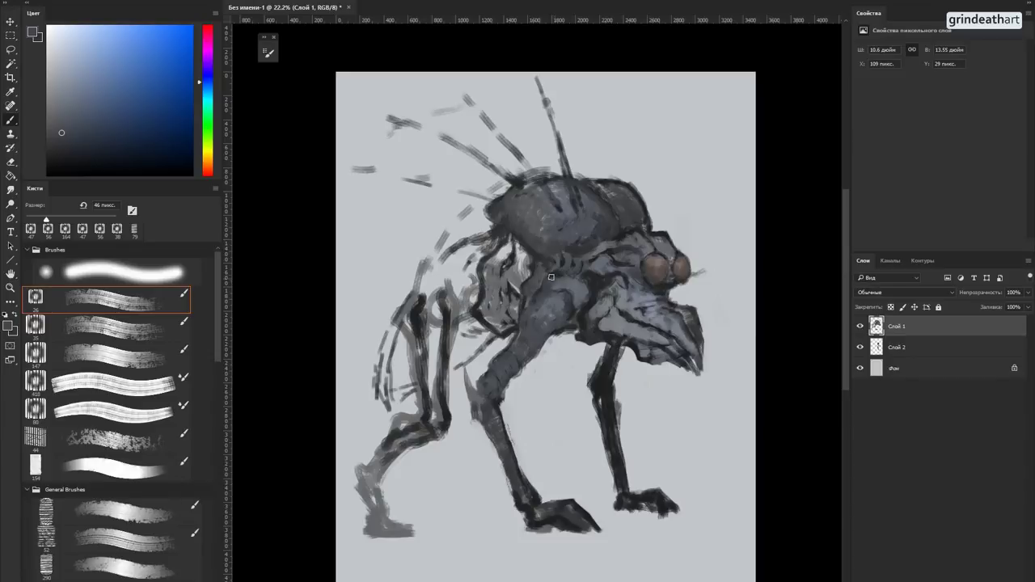
Step: Lighten the rear corner of the jaw and soften its dark outline against the shoulder with sampled greys
left_click(557, 281, "alt")
left_click(595, 308, "alt")
left_click(596, 310, "alt")
left_click(604, 329, "alt")
left_click(589, 331, "alt")
left_click(587, 321, "alt")
left_click(585, 320, "alt")
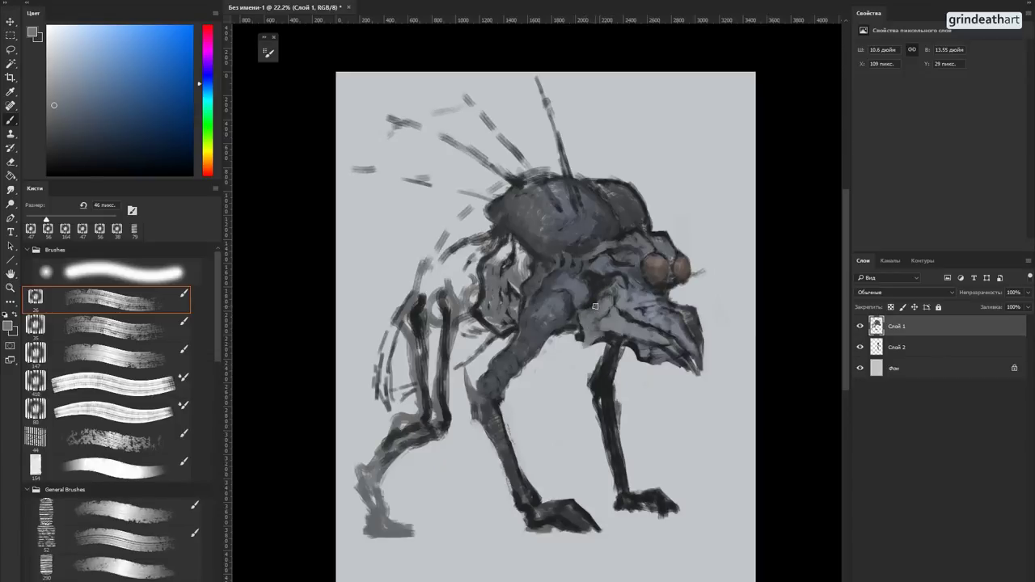
Step: Blend the upper cheek and its dark rear contour with sampled light and dark grey tones
left_click(601, 304, "alt")
left_click(618, 298, "alt")
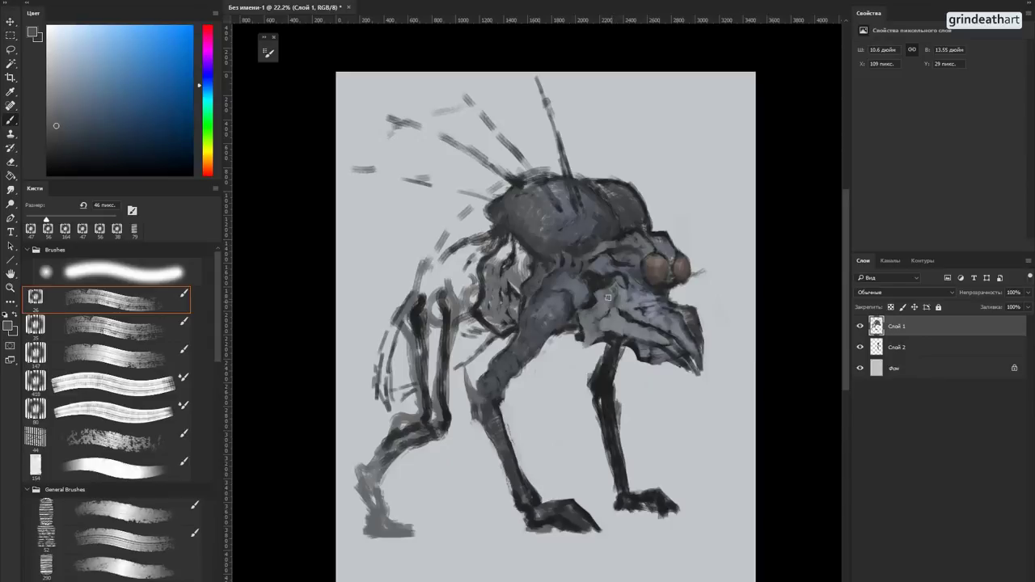
left_click(608, 297, "alt")
left_click(613, 292, "alt")
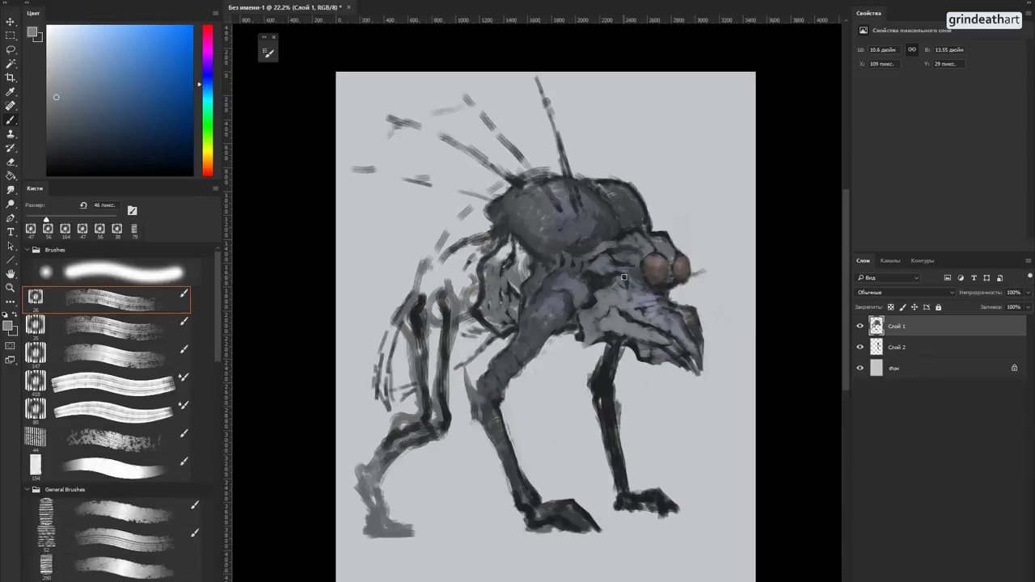
Step: Reduce the brush to 37 px and refine the cheek's inner planes with sampled dark and blue-grey tones
right_click(617, 297, "alt")
left_click(603, 340, "alt")
left_click(605, 314)
left_click(630, 346, "alt")
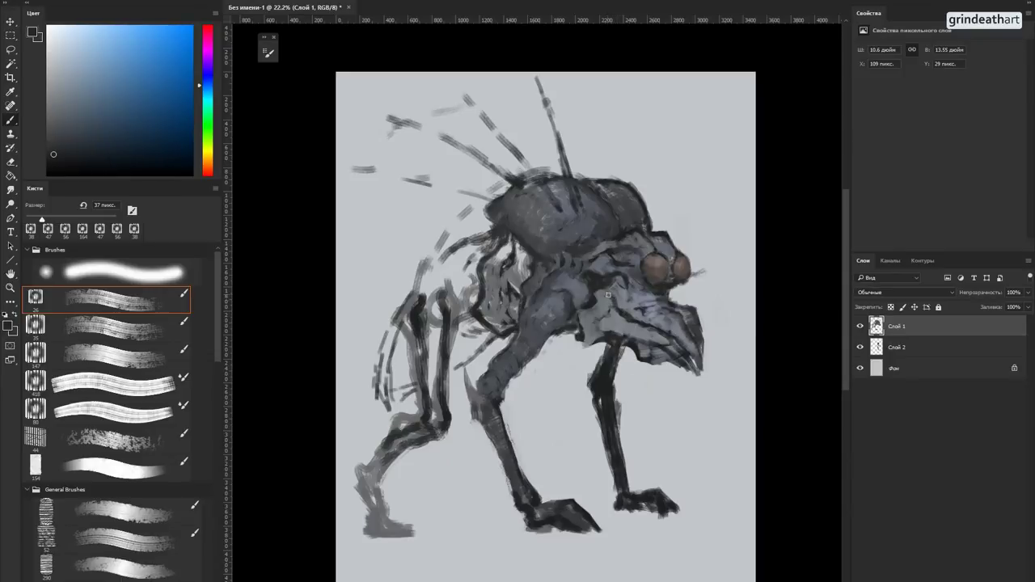
left_click(611, 286, "alt")
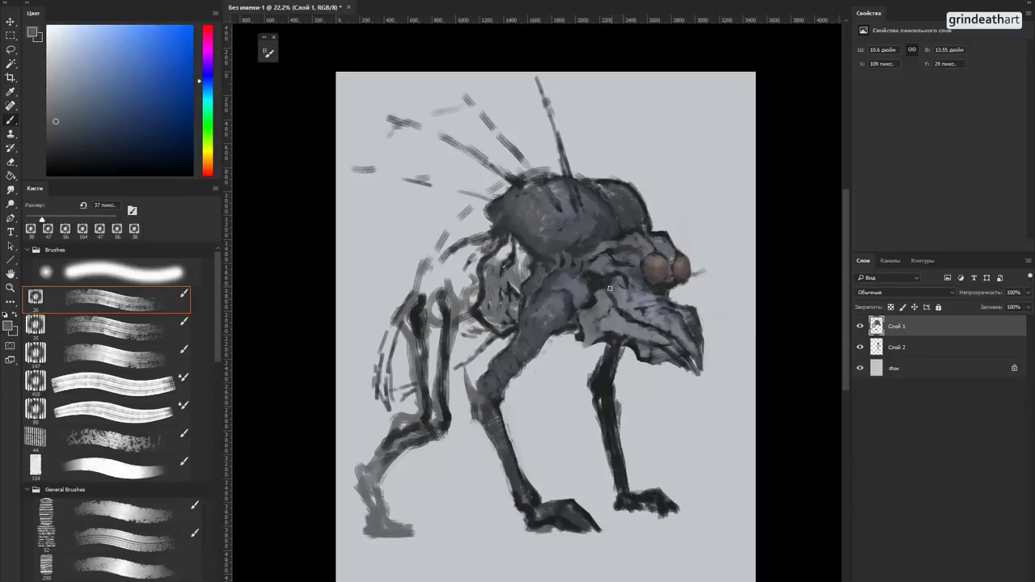
left_click(626, 310, "alt")
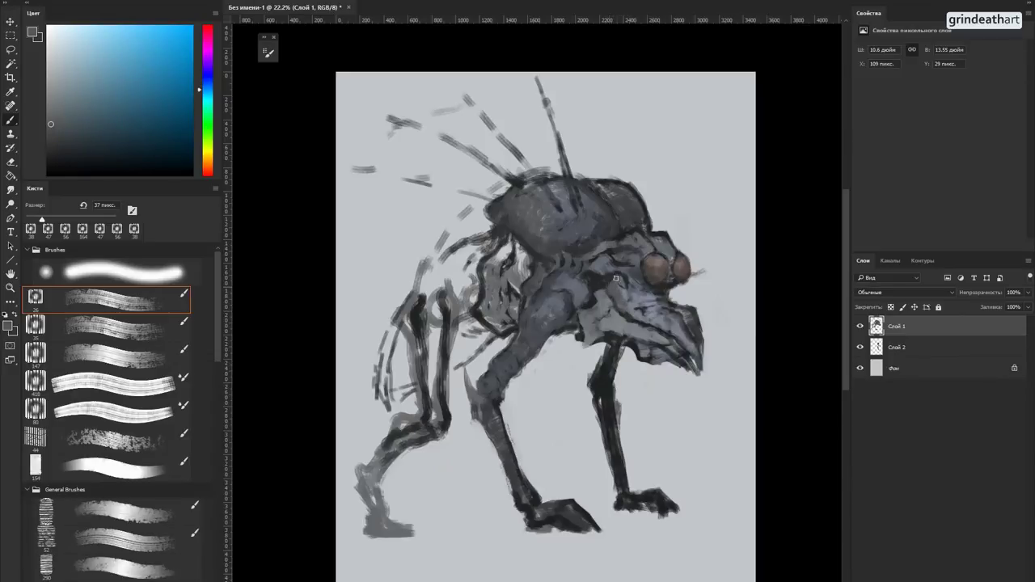
left_click(645, 317, "alt")
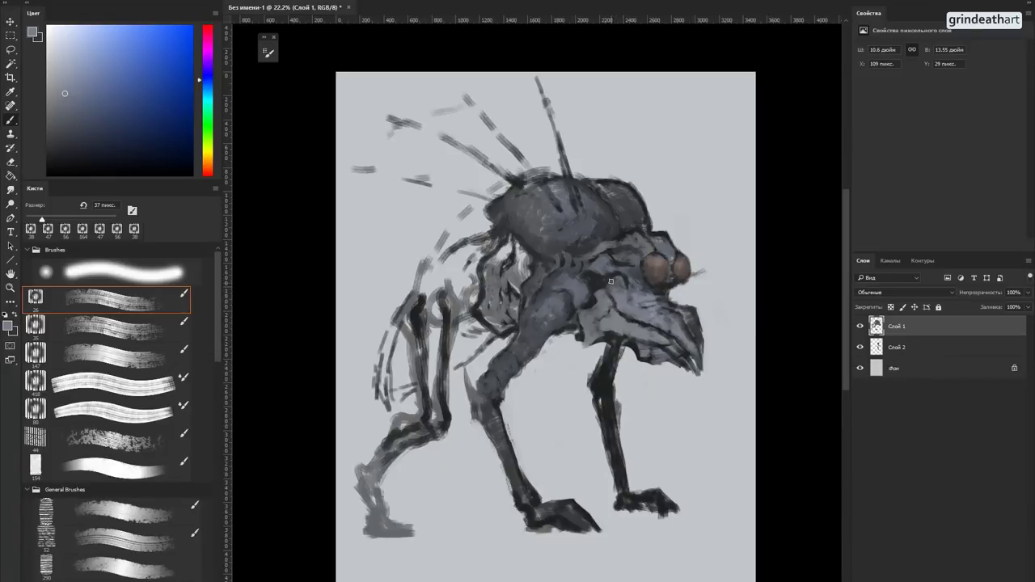
Step: Redefine the contour separating the cheek from the neck and shoulder with sampled grey and dark tones
left_click(597, 289, "alt")
left_click(602, 295, "alt")
left_click(601, 295, "alt")
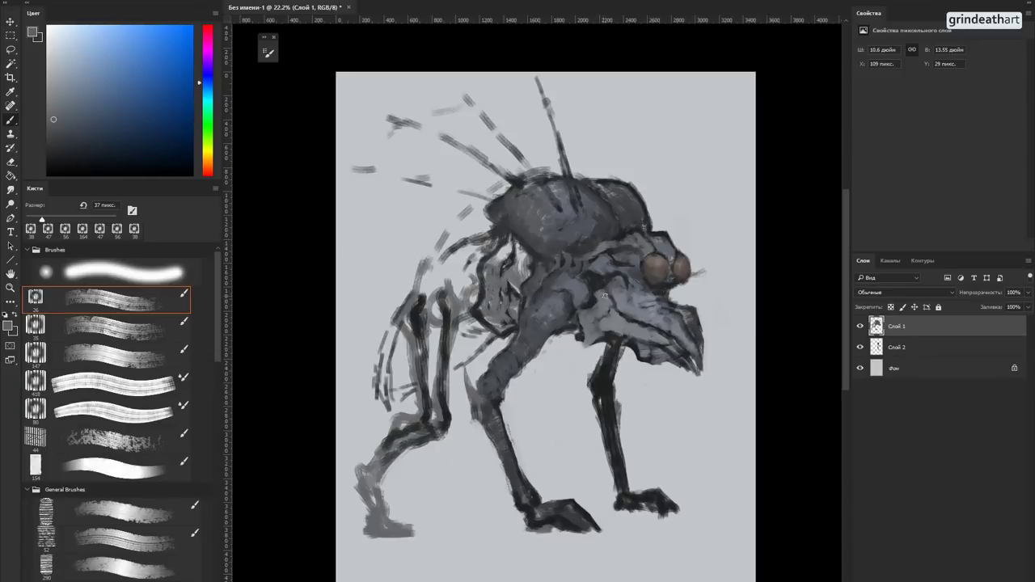
left_click(607, 291, "alt")
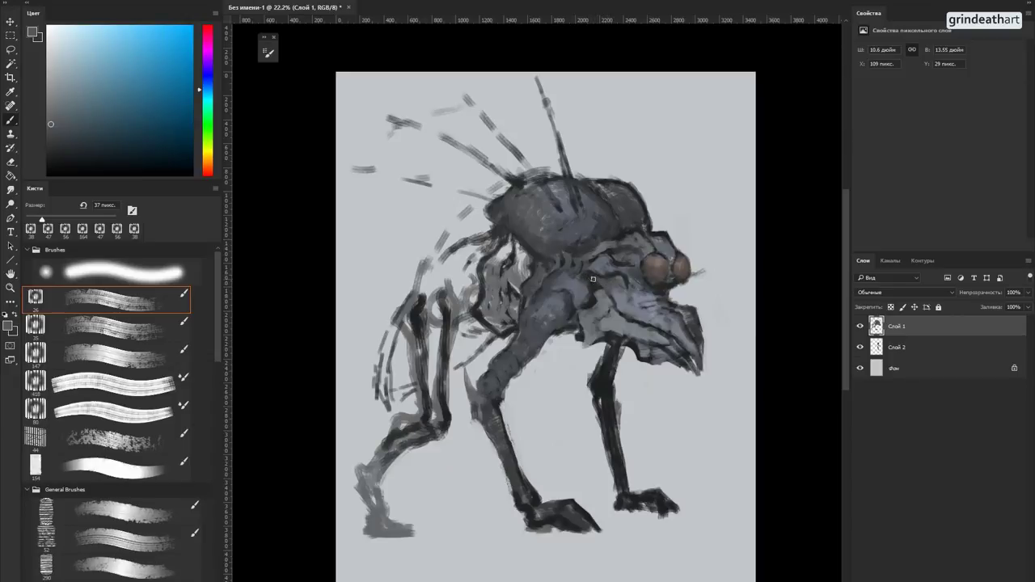
left_click(590, 284, "alt")
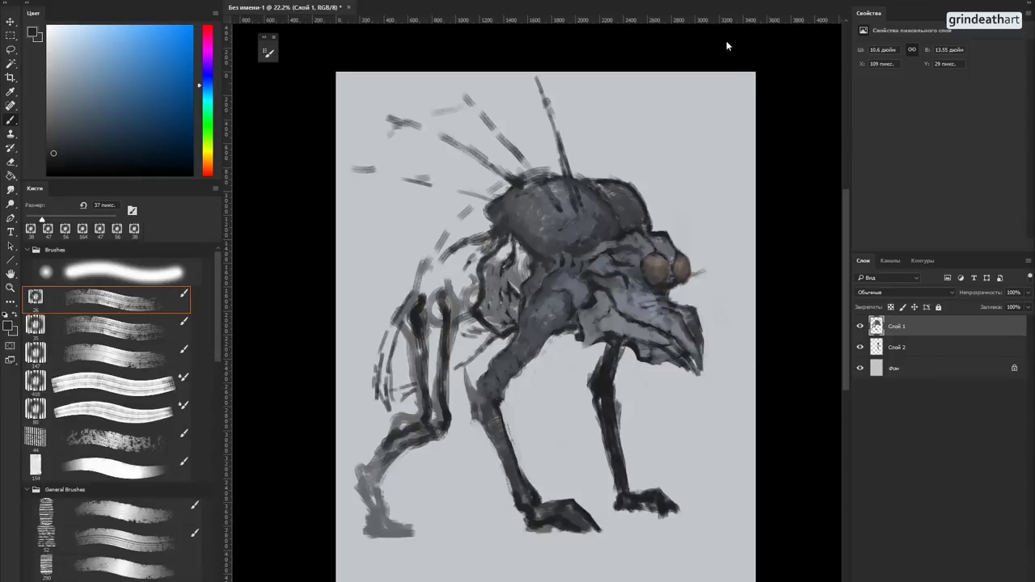
Step: Refine the front of the shoulder and its edge beside the jaw with sampled dark and blue-grey tones
scroll(494, 401, "up", 1)
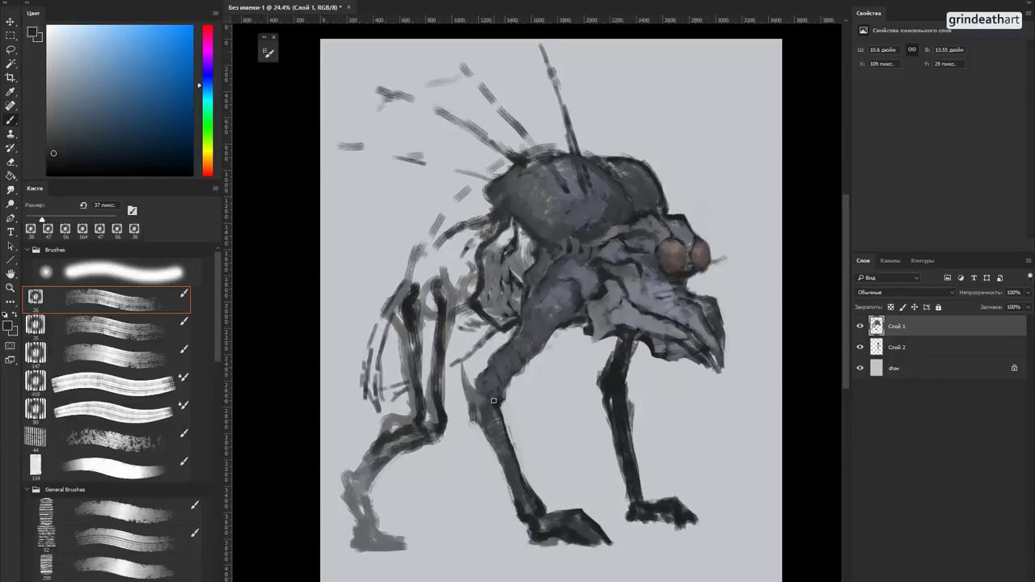
scroll(429, 405, "up", 1)
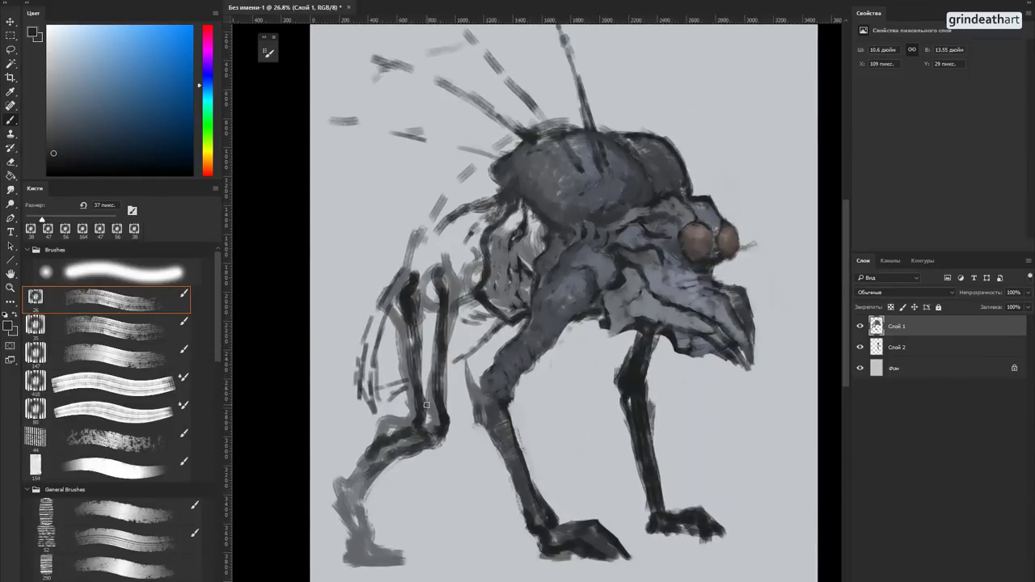
left_click(488, 333, "alt")
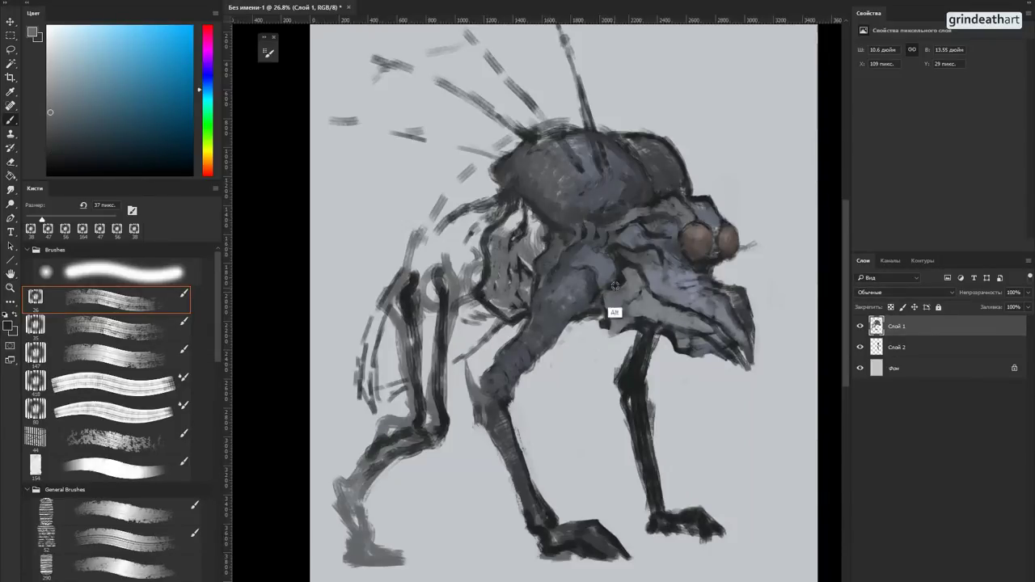
left_click(614, 313, "alt")
left_click(619, 283, "alt")
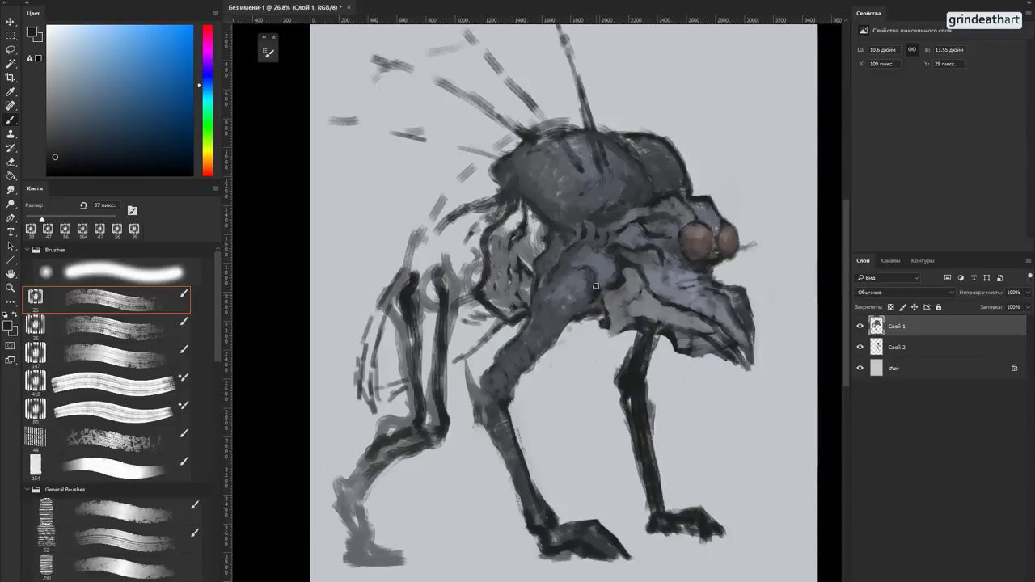
left_click(584, 271, "alt")
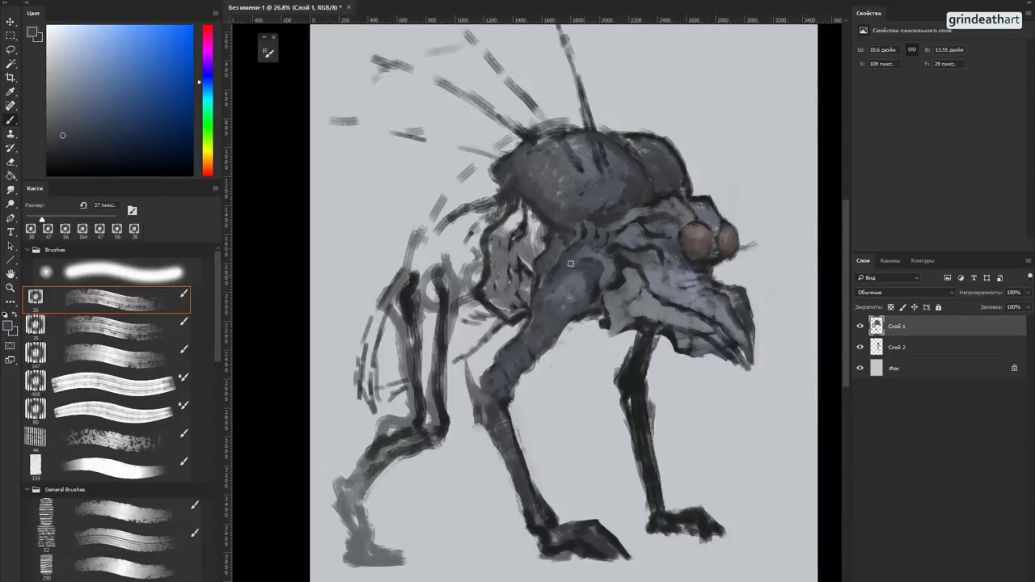
left_click(587, 276, "alt")
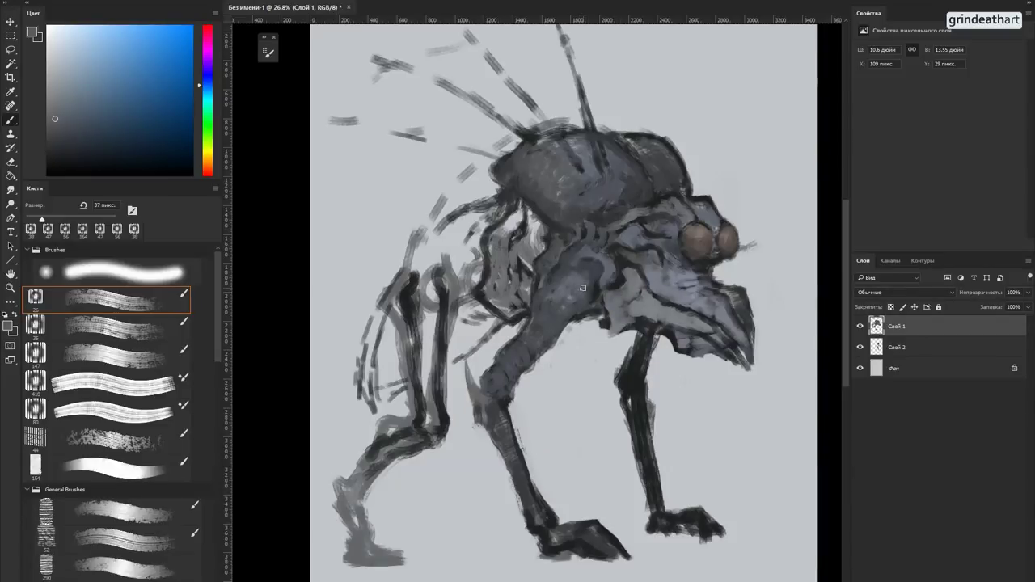
left_click(615, 301, "alt")
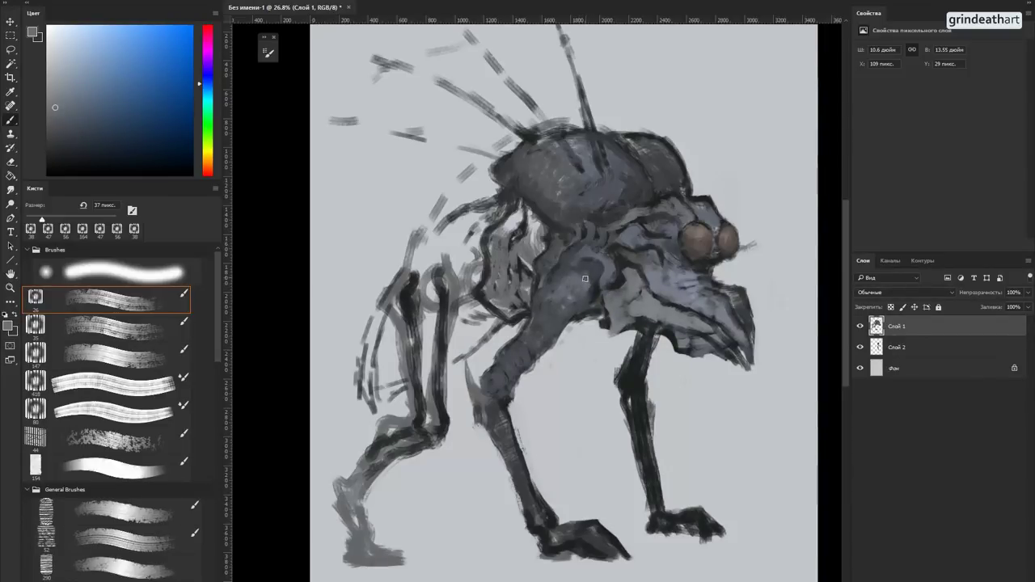
Step: Enlarge the brush to 52 px and lighten the shoulder's rounded front plane with sampled greys
left_click(586, 288, "alt")
left_click_drag(586, 315, 583, 272)
left_click(575, 272, "alt")
left_click(590, 273, "alt")
left_click(595, 284, "alt")
left_click(594, 285, "alt")
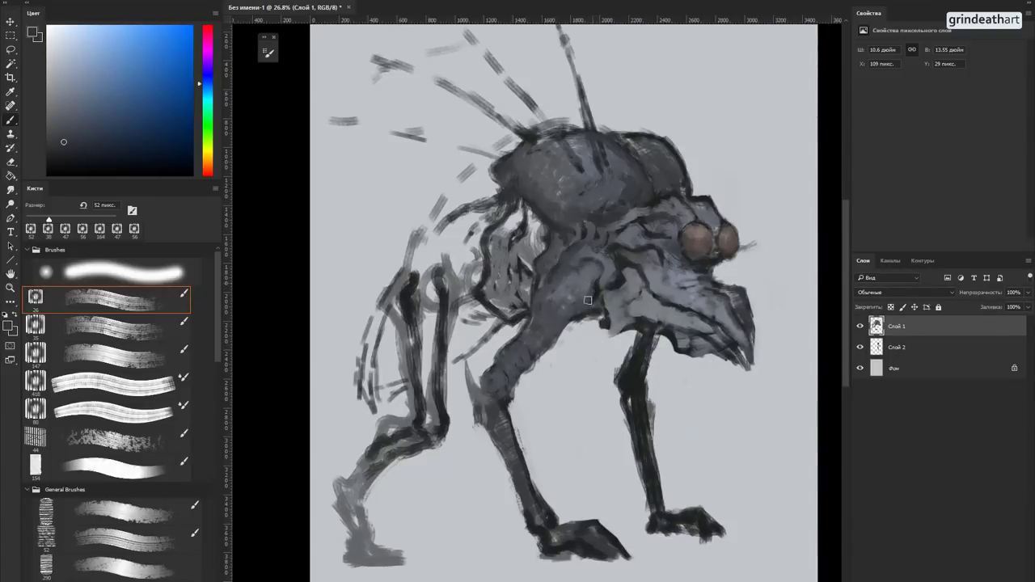
Step: Blend the shoulder's form and the shadow at its front edge with sampled mid and dark greys
left_click(591, 279, "alt")
left_click(589, 288, "alt")
left_click(594, 282, "alt")
left_click(593, 273, "alt")
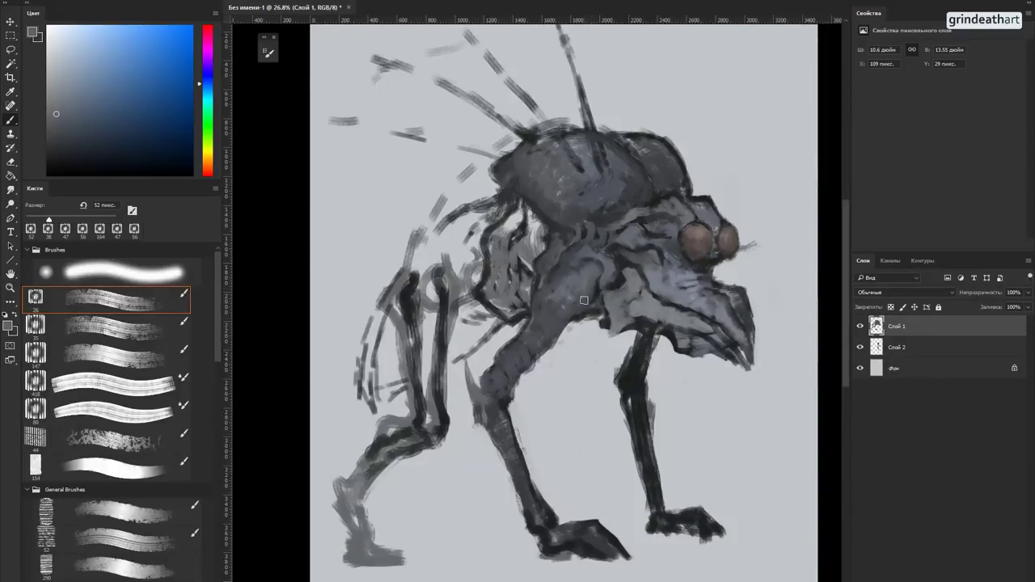
left_click(595, 297, "alt")
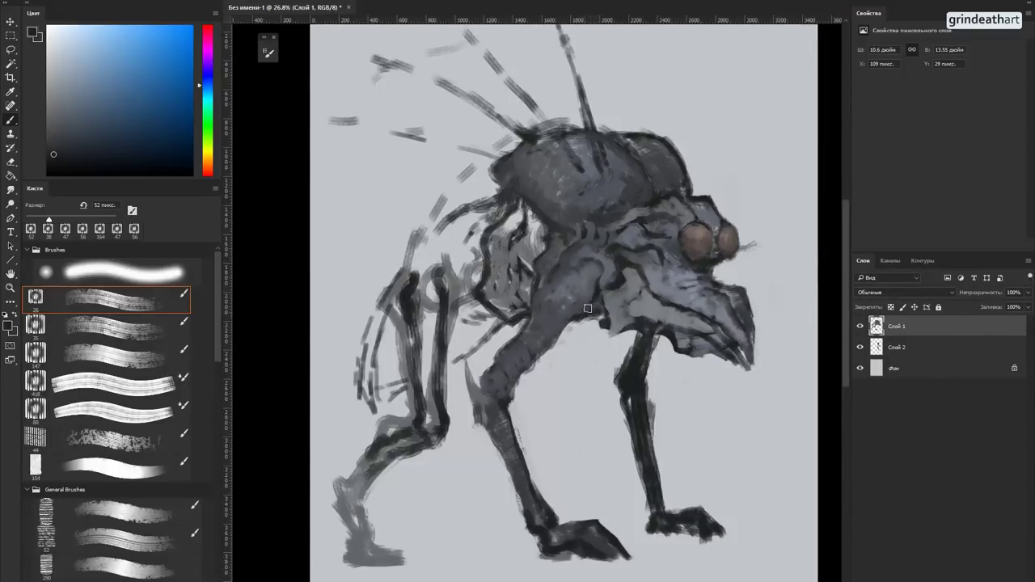
left_click(599, 293, "alt")
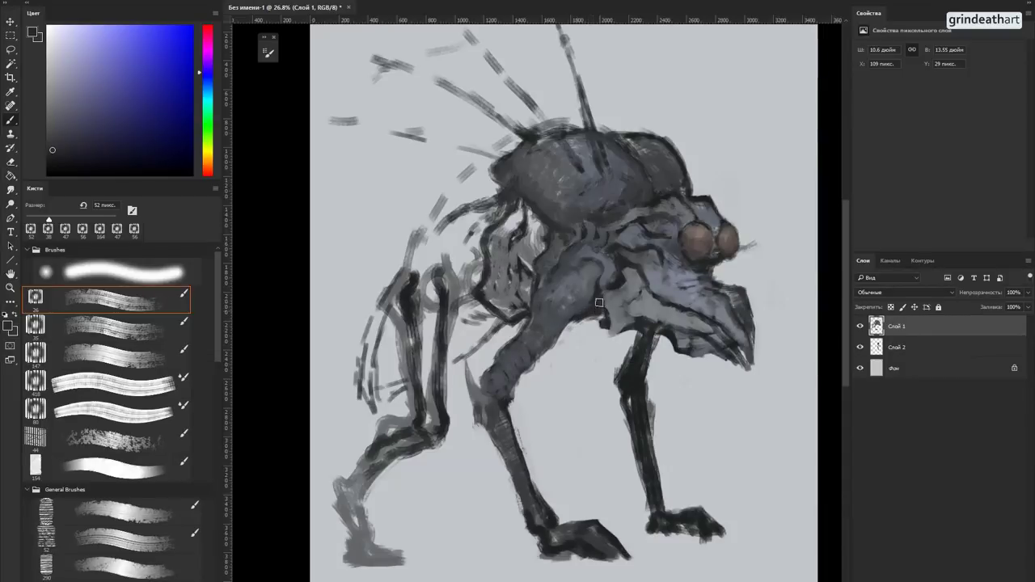
left_click(579, 267, "alt")
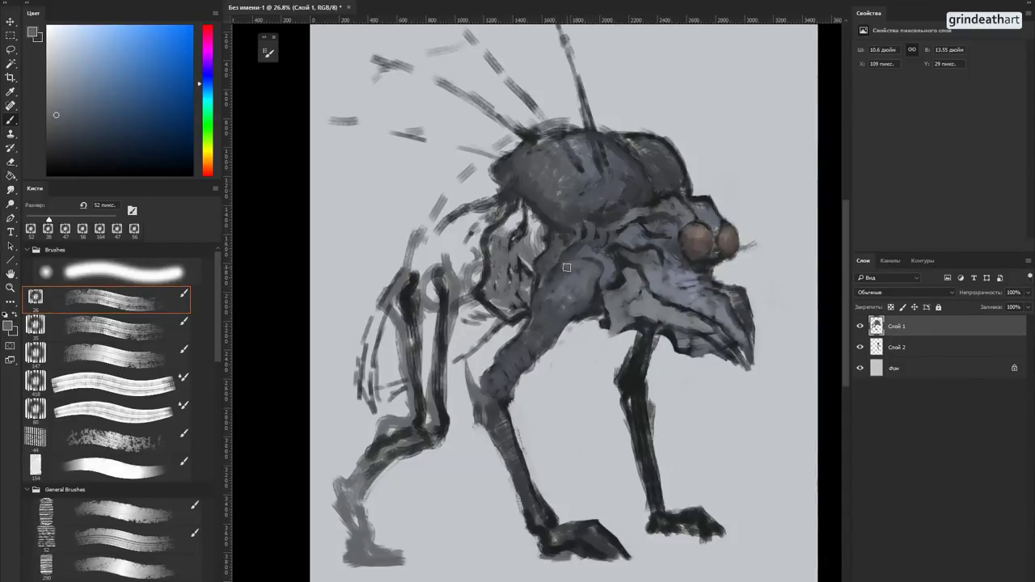
left_click(547, 273, "alt")
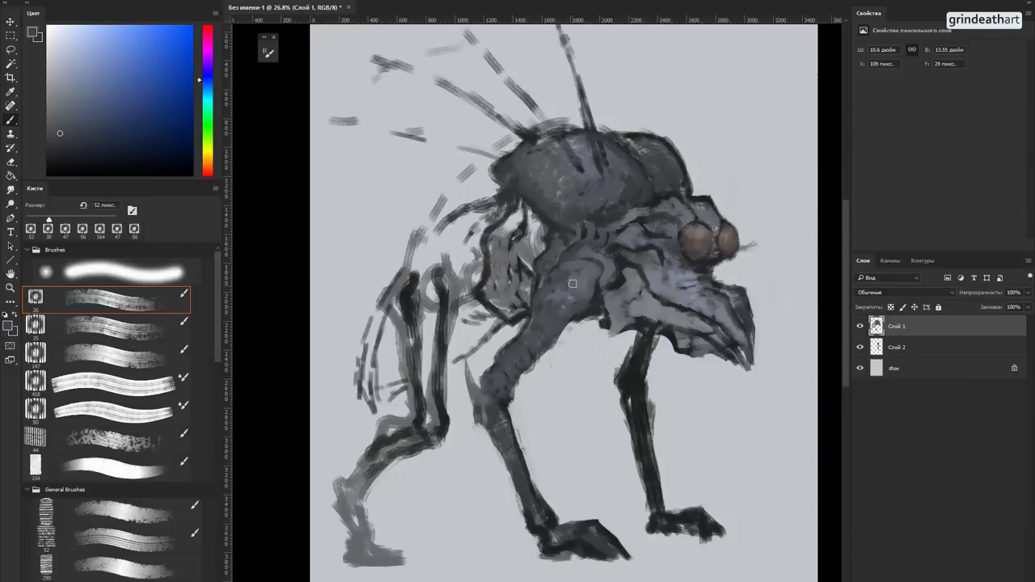
Step: Redefine the shoulder's upper contour below the neck with sampled dark and mid-grey strokes
left_click(599, 241, "alt")
left_click(611, 258, "alt")
left_click_drag(611, 257, 619, 259)
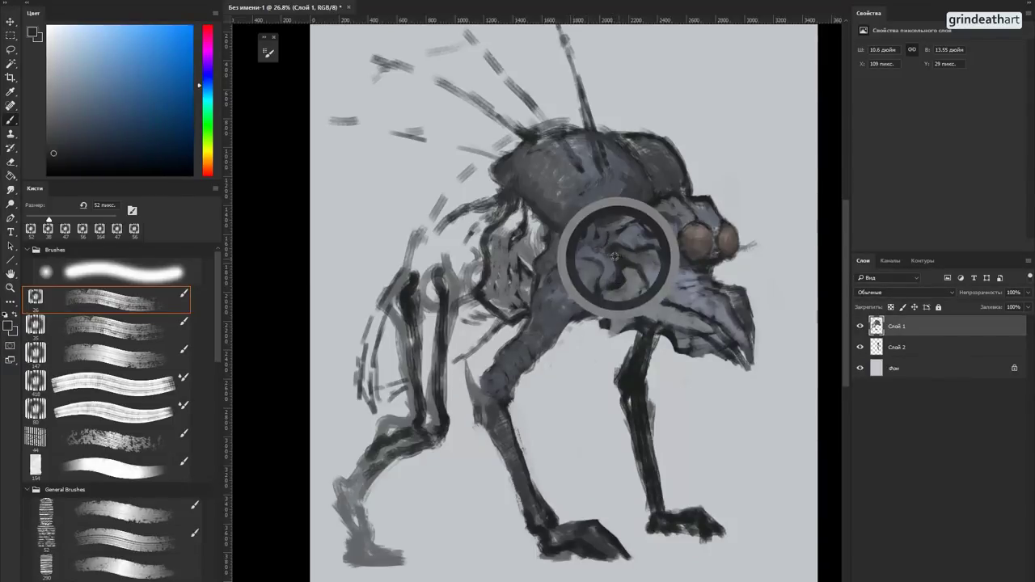
left_click_drag(545, 270, 562, 264)
left_click(563, 264, "alt")
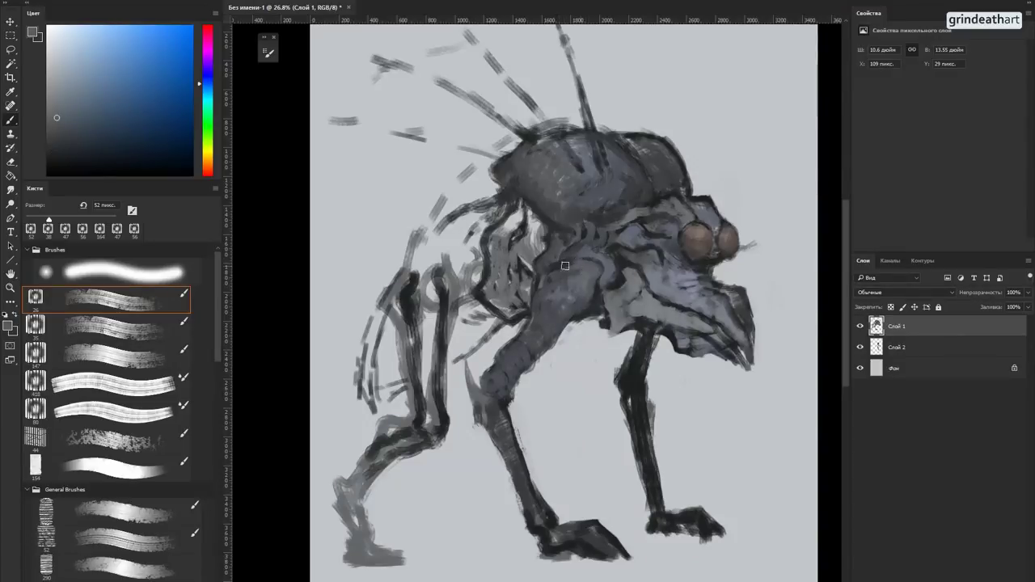
left_click(553, 278, "alt")
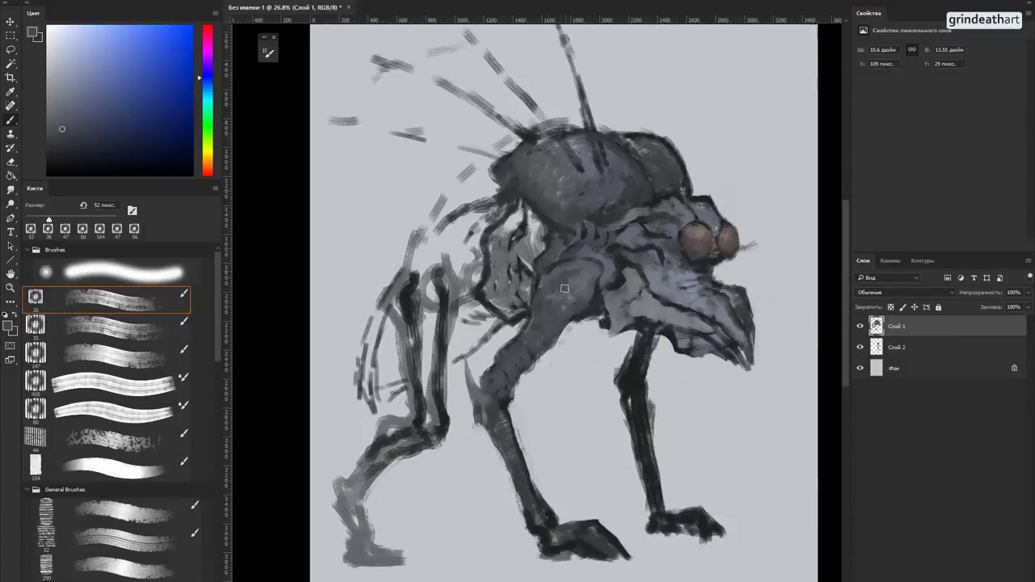
left_click(580, 271, "alt")
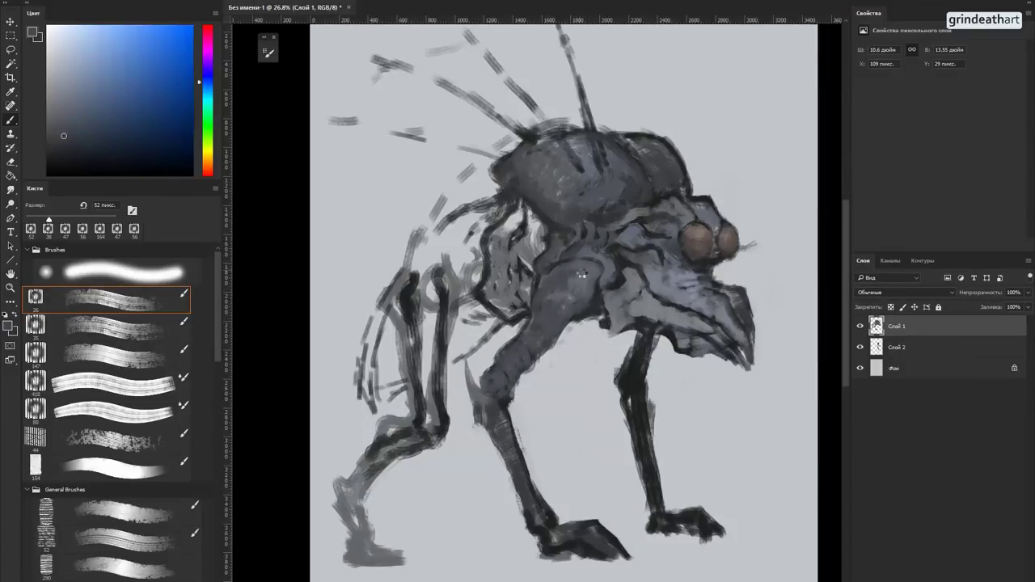
Step: Paint a light highlight on the shoulder from the sampled background grey and soften its edges with neighbouring tones
left_click(598, 354, "alt")
left_click(572, 289, "alt")
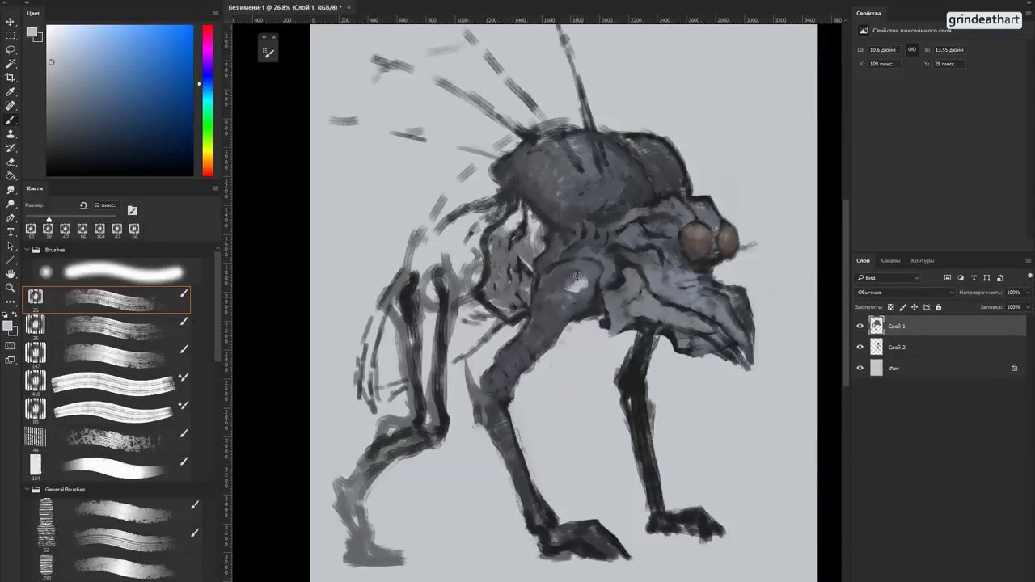
left_click(578, 285, "alt")
left_click(573, 285, "alt")
left_click_drag(563, 286, 580, 279)
left_click(575, 275, "alt")
left_click(560, 288, "alt")
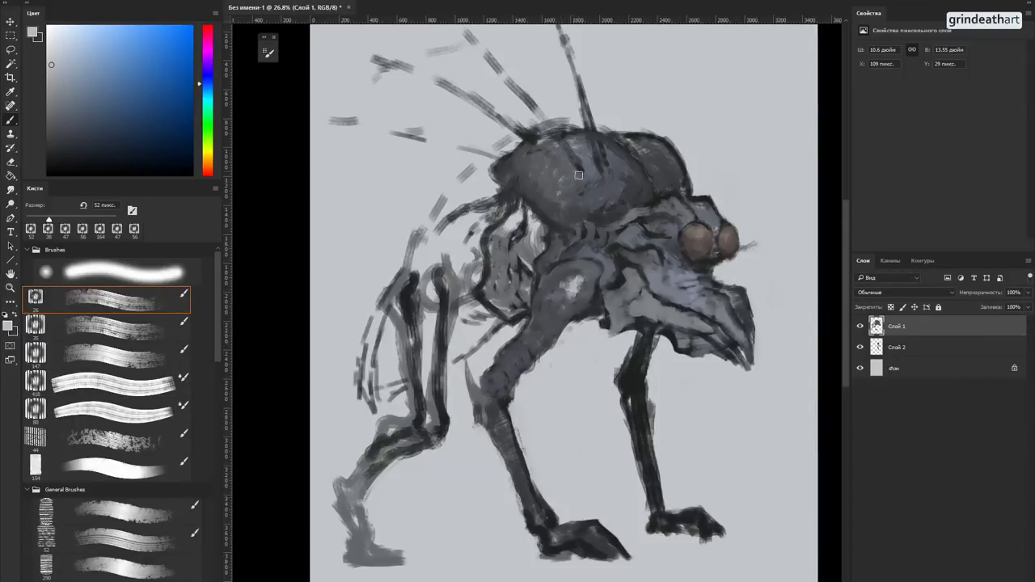
left_click(574, 294, "alt")
left_click(579, 283, "alt")
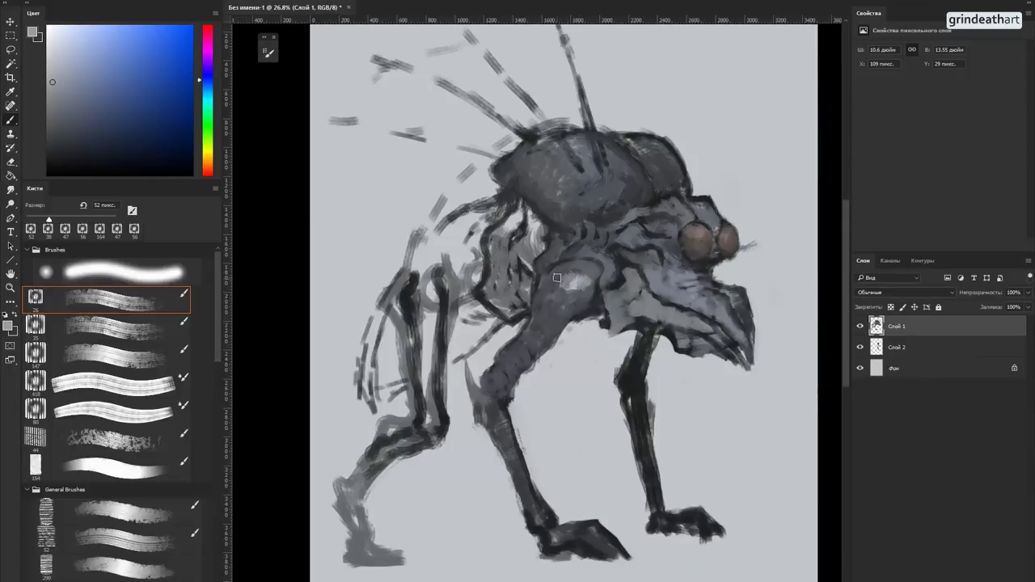
left_click(576, 270, "alt")
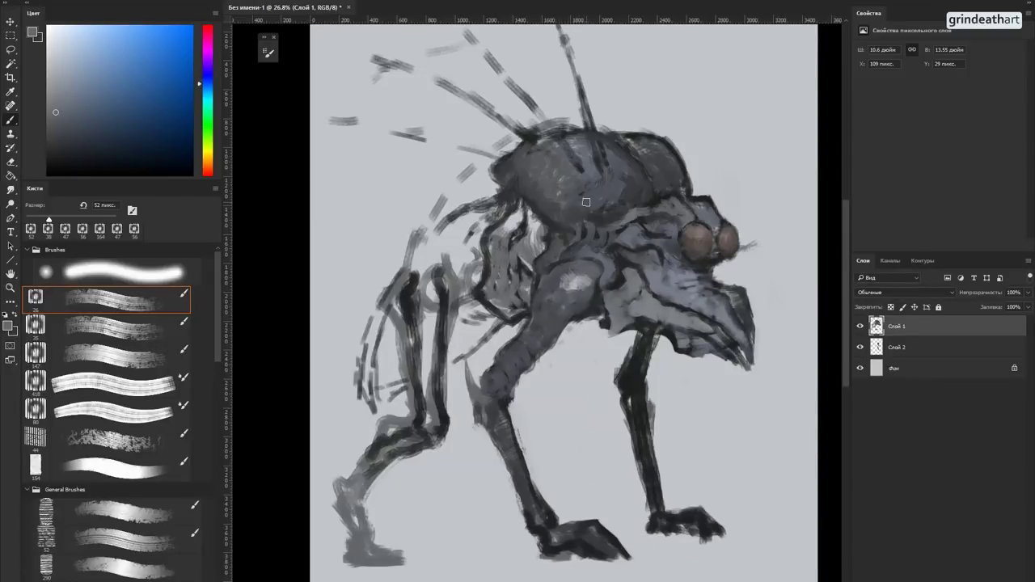
Step: Draw dark contours joining the hind leg's hip to the ribcage and the lower back
left_click(406, 270, "alt")
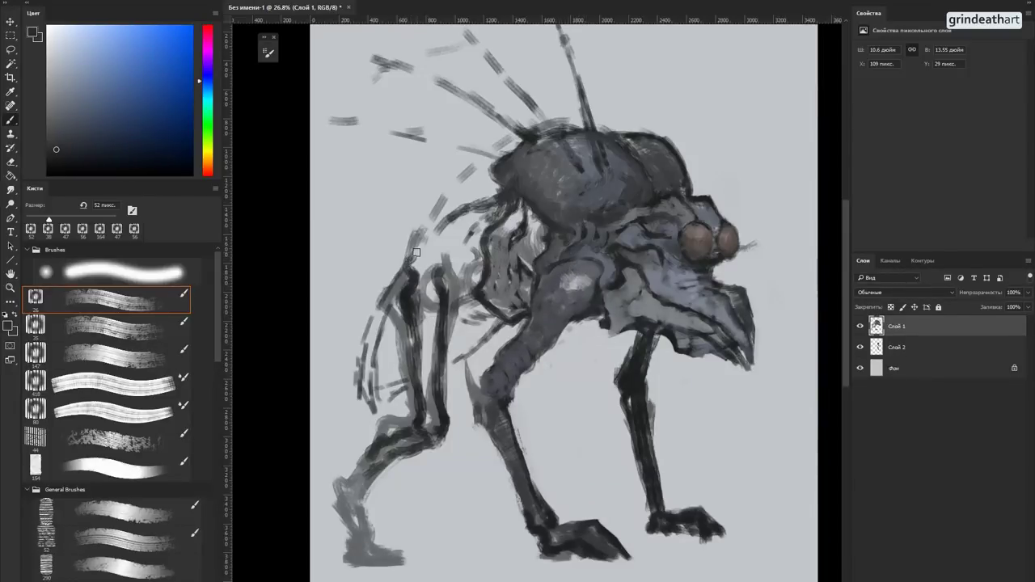
left_click(485, 271, "alt")
left_click(480, 304, "alt")
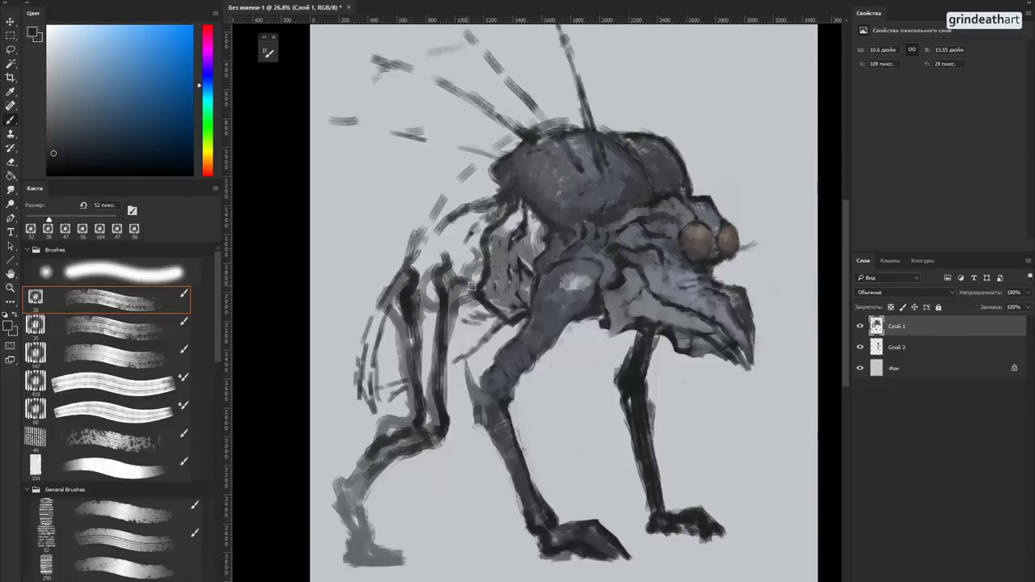
mouse_move(419, 247)
left_mouse_down()
mouse_move(441, 230)
mouse_move(480, 242)
left_mouse_up()
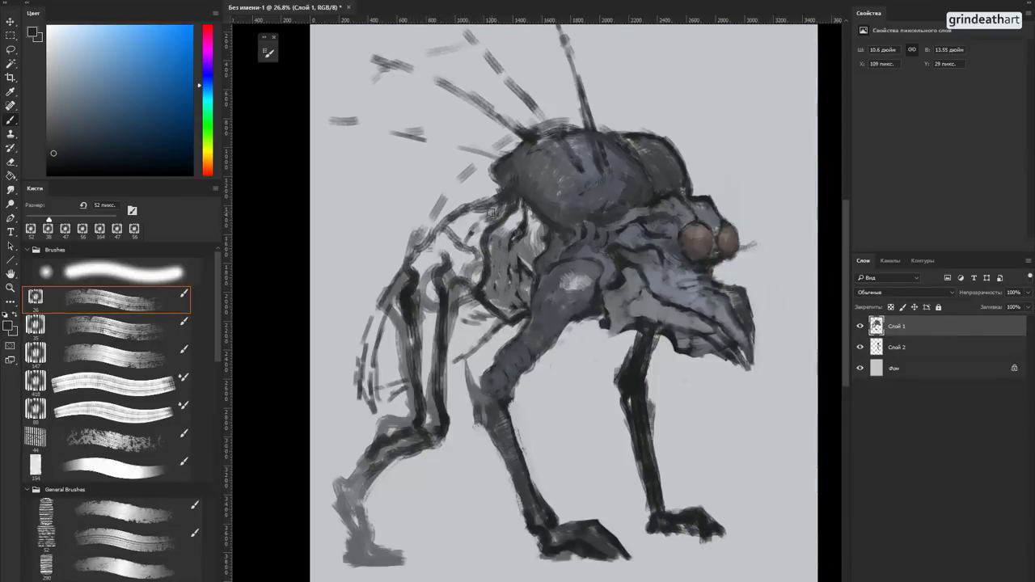
mouse_move(494, 203)
left_mouse_down()
mouse_move(400, 196)
mouse_move(418, 238)
mouse_move(396, 203)
mouse_move(408, 195)
mouse_move(464, 216)
mouse_move(500, 210)
left_mouse_up()
Step: Draw curved dark spikes projecting backward from the hip joint and erase their ends to tapered points
mouse_move(395, 199)
left_mouse_down()
mouse_move(391, 212)
mouse_move(437, 236)
mouse_move(437, 255)
mouse_move(430, 229)
left_mouse_up()
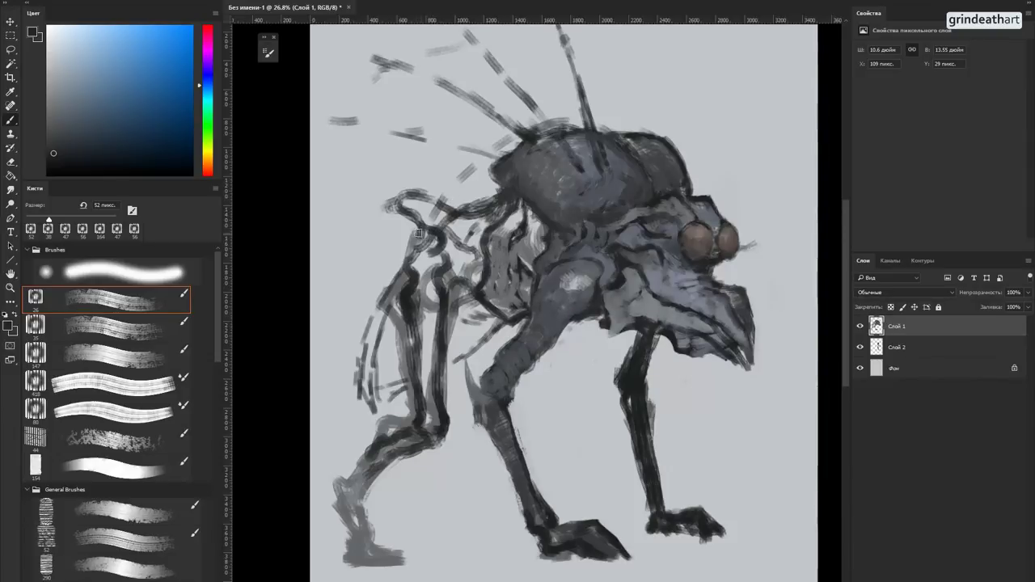
mouse_move(409, 235)
left_mouse_down()
mouse_move(362, 247)
mouse_move(399, 257)
mouse_move(372, 248)
mouse_move(417, 238)
left_mouse_up()
key("e")
mouse_move(378, 205)
left_mouse_down()
mouse_move(410, 217)
mouse_move(387, 220)
left_mouse_up()
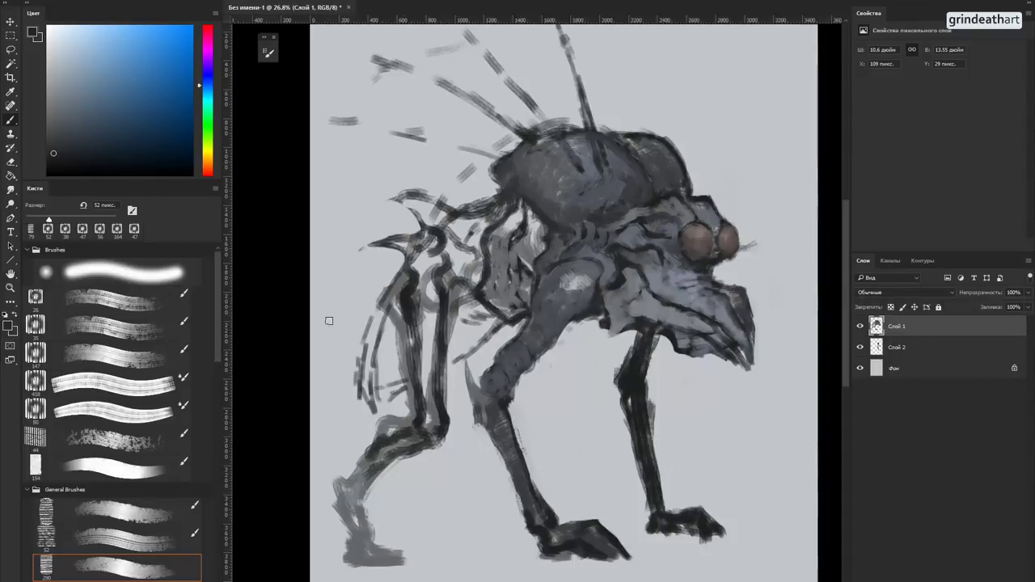
Step: Switch back to the 52 px textured brush and touch up the hump's front edge above the head with sampled greys
scroll(508, 427, "down", 1)
scroll(382, 278, "up", 1)
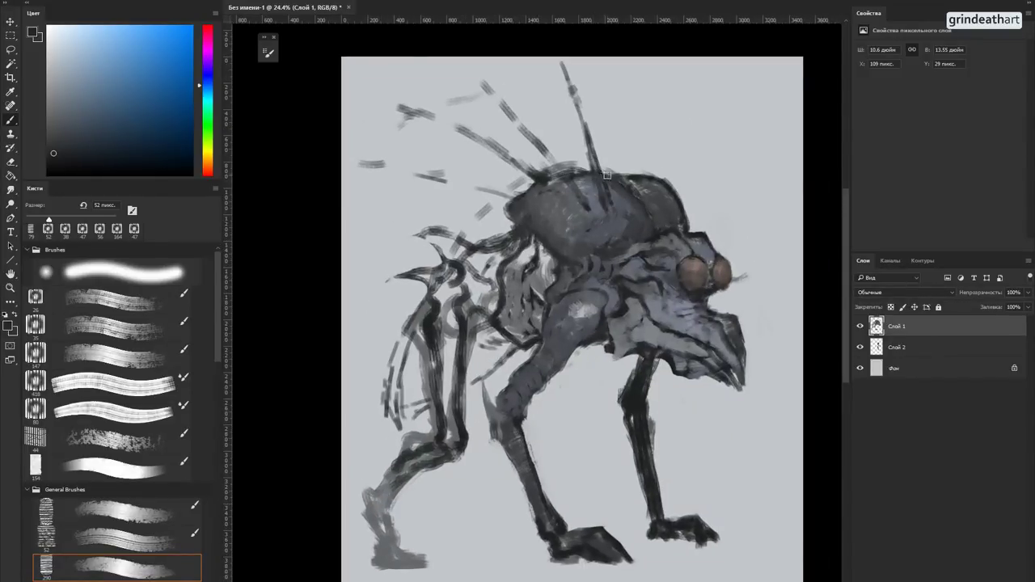
left_click(641, 184, "alt")
key("shift+comma")
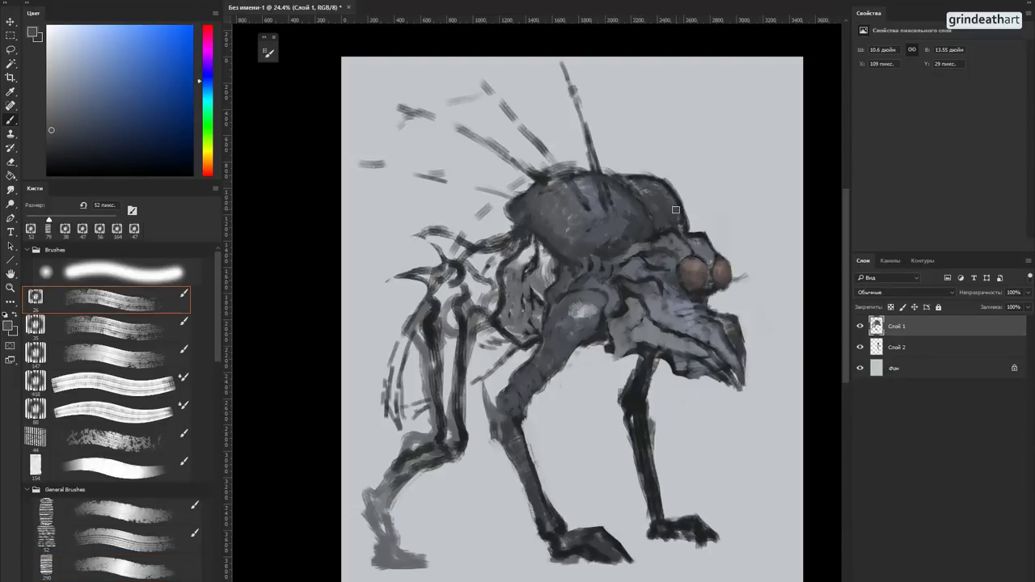
left_click(686, 230, "alt")
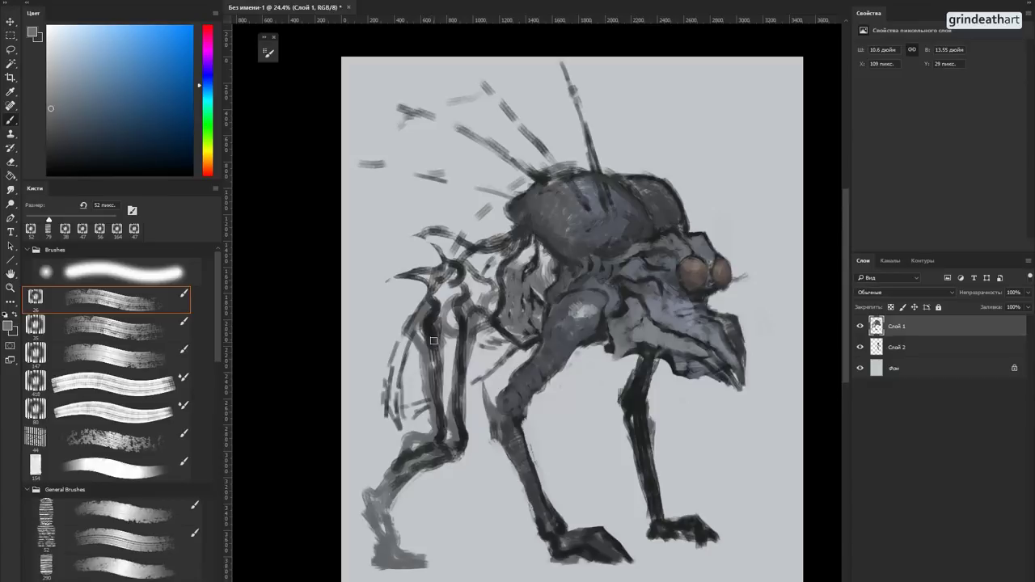
Step: Fill the belly area beside the ribcage and the shape behind the hind leg with sampled dark grey
left_click(518, 365, "alt")
mouse_move(508, 352)
left_mouse_down()
mouse_move(495, 328)
mouse_move(477, 373)
mouse_move(468, 330)
mouse_move(491, 325)
left_mouse_up()
mouse_move(429, 368)
left_mouse_down()
mouse_move(415, 404)
mouse_move(390, 427)
mouse_move(414, 413)
mouse_move(395, 436)
mouse_move(425, 311)
mouse_move(390, 379)
mouse_move(392, 419)
mouse_move(427, 395)
left_mouse_up()
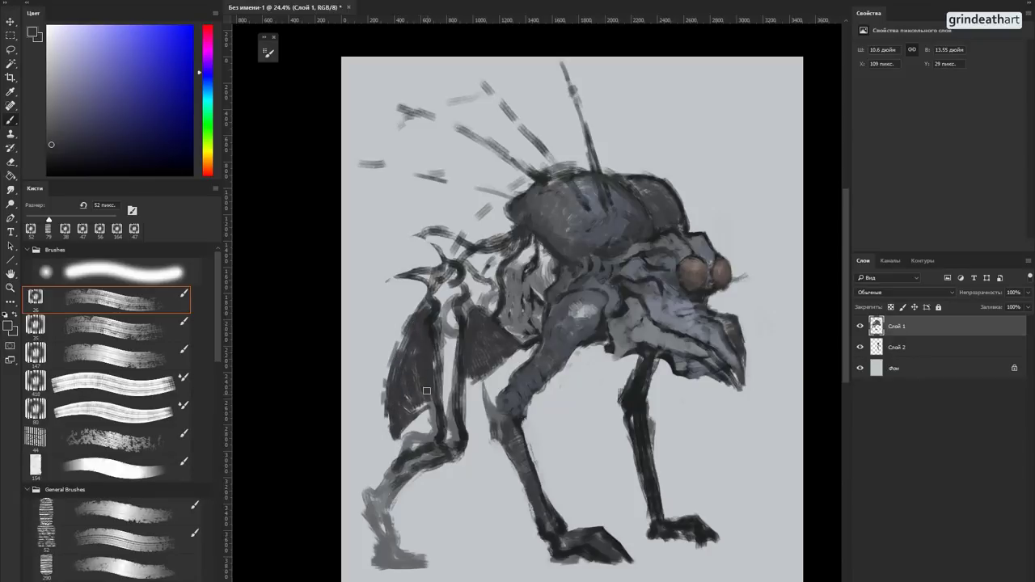
Step: Darken the top of the hind thigh and fill the upper leg with sampled light and mid greys
left_click(430, 323, "alt")
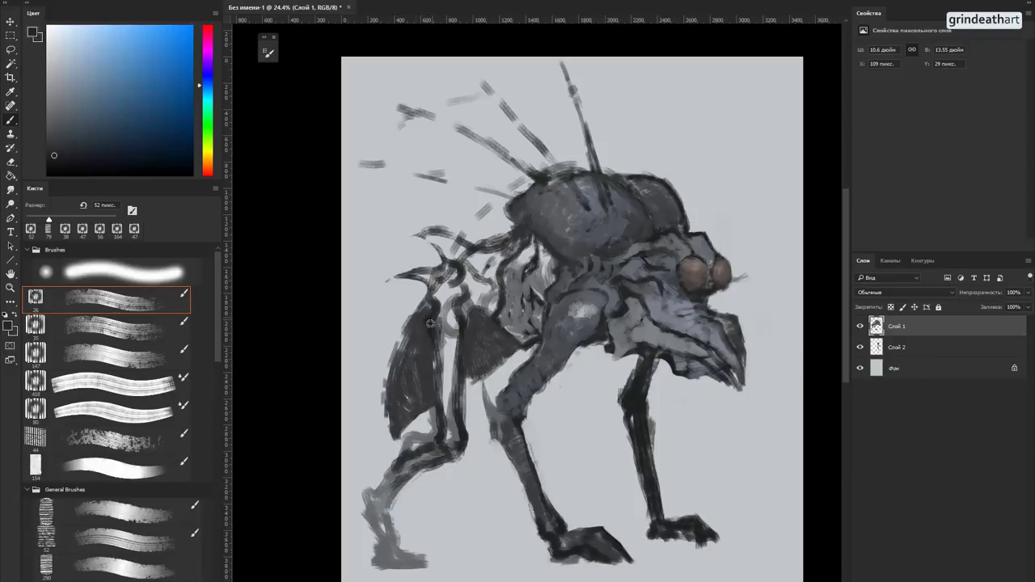
mouse_move(428, 346)
left_mouse_down()
mouse_move(435, 409)
mouse_move(431, 334)
mouse_move(455, 312)
mouse_move(441, 325)
mouse_move(451, 333)
mouse_move(474, 307)
left_mouse_up()
left_click(594, 303, "alt")
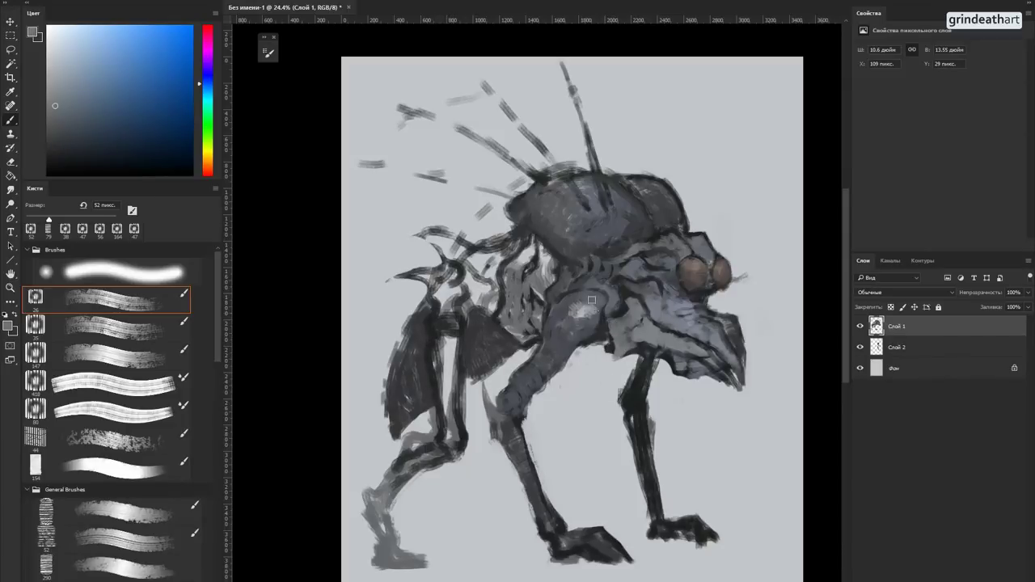
mouse_move(457, 328)
left_mouse_down()
mouse_move(455, 359)
mouse_move(440, 318)
mouse_move(456, 316)
mouse_move(449, 306)
mouse_move(437, 327)
mouse_move(456, 354)
mouse_move(445, 420)
mouse_move(451, 380)
mouse_move(435, 319)
left_mouse_up()
left_click(455, 344, "alt")
left_click(435, 368, "alt")
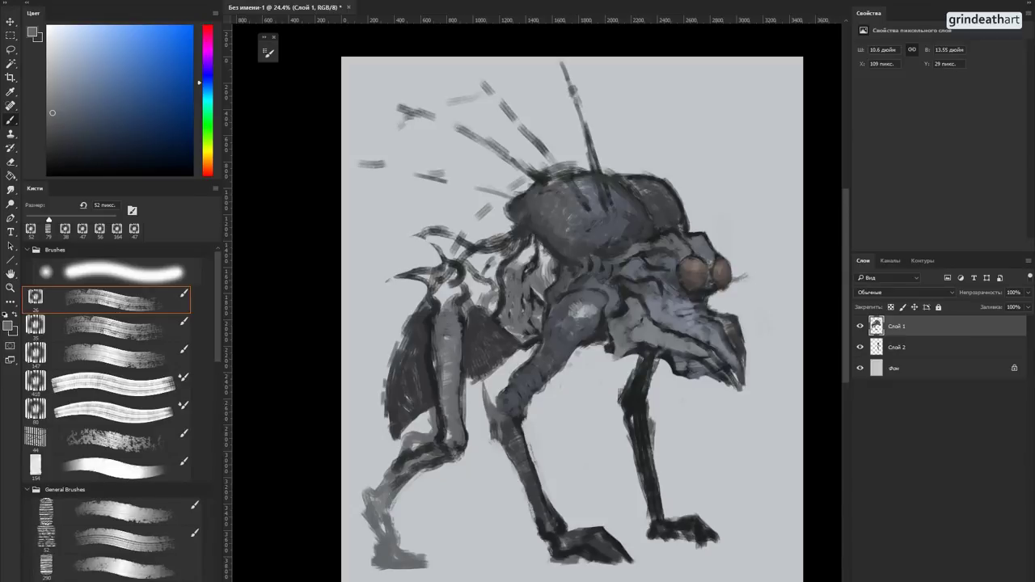
Step: Blend the hind thigh from the knee up to the hip with sampled grey tones
left_click(447, 423, "alt")
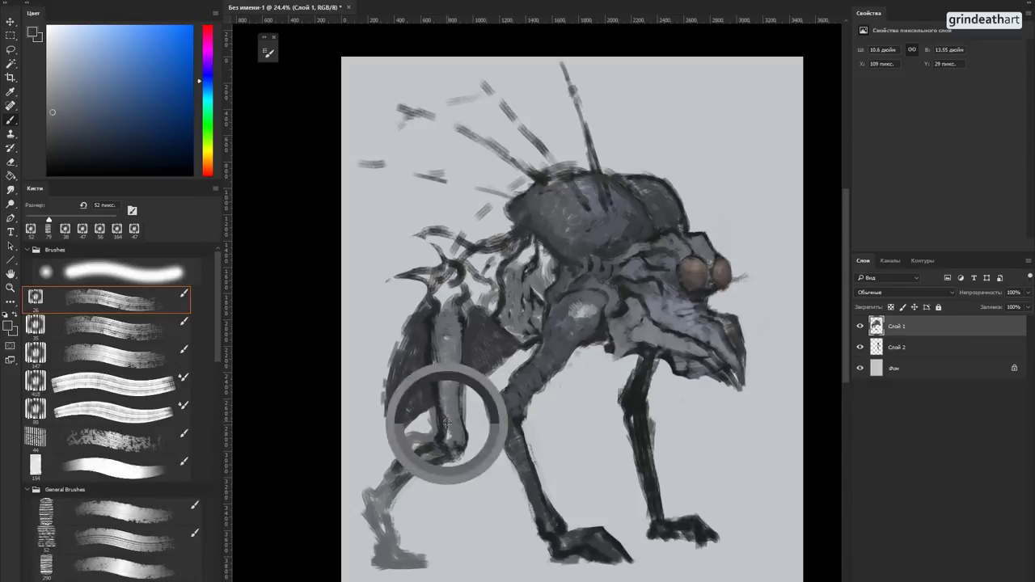
left_click(448, 438, "alt")
left_click(449, 439, "alt")
mouse_move(448, 439)
left_mouse_down()
mouse_move(432, 339)
mouse_move(442, 311)
left_mouse_up()
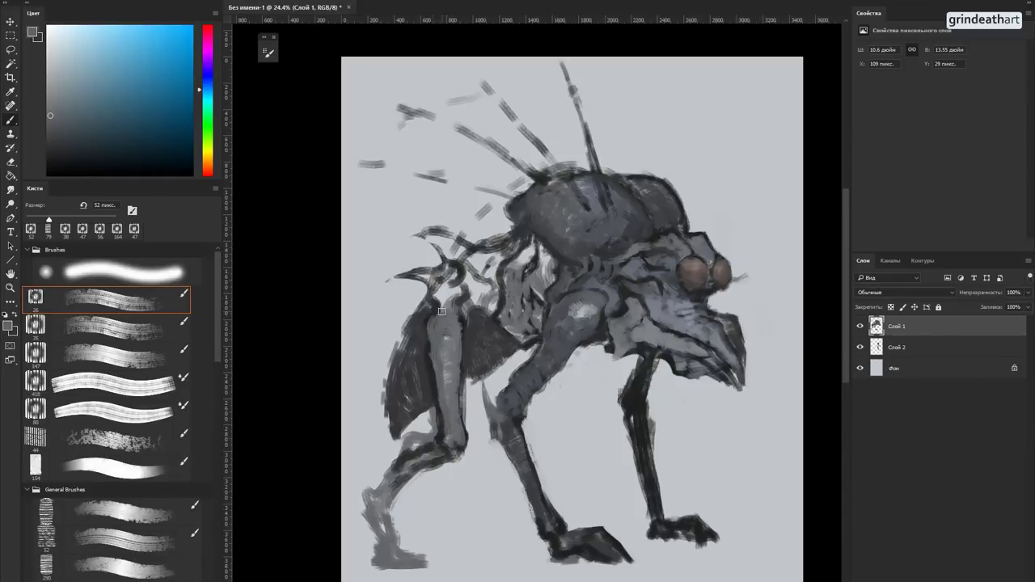
Step: Blend the middle and front of the hind thigh with sampled light and dark greys using the 52 px textured brush
left_click(430, 357, "alt")
left_click_drag(432, 360, 436, 372)
left_click(434, 368, "alt")
left_click(457, 354, "alt")
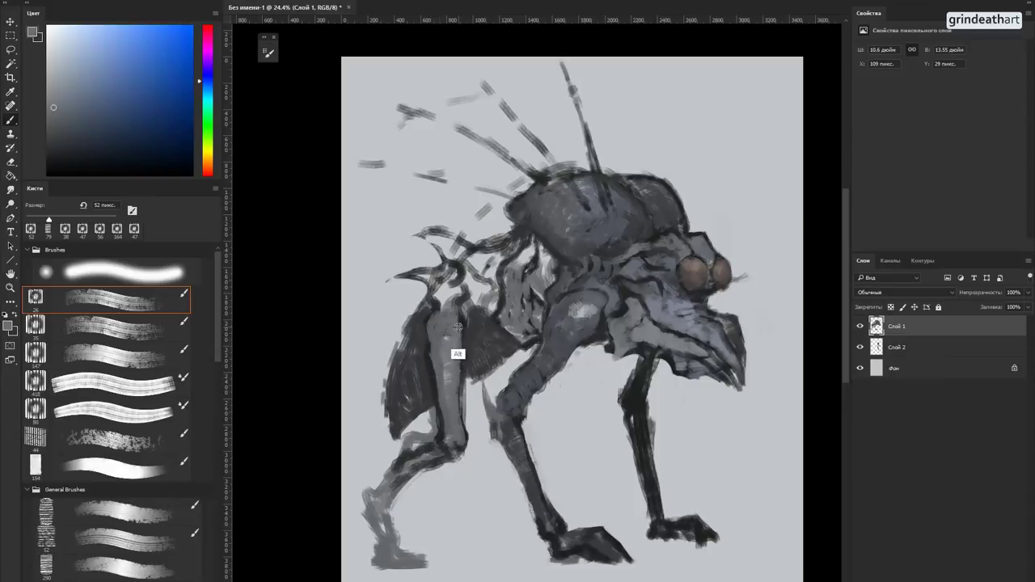
mouse_move(458, 300)
left_mouse_down()
mouse_move(434, 316)
mouse_move(430, 374)
left_mouse_up()
left_click(462, 373, "alt")
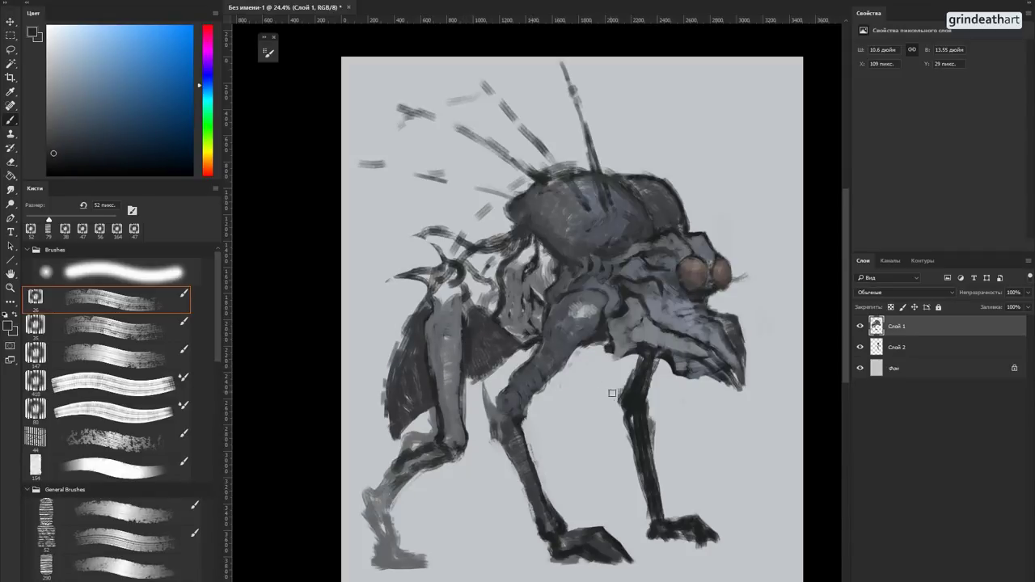
Step: Rework the hind thigh's front edge from the knee up to the hip with sampled greys
left_click(459, 347, "alt")
left_click_drag(454, 430, 462, 304)
left_click(456, 427, "alt")
left_click(452, 334, "alt")
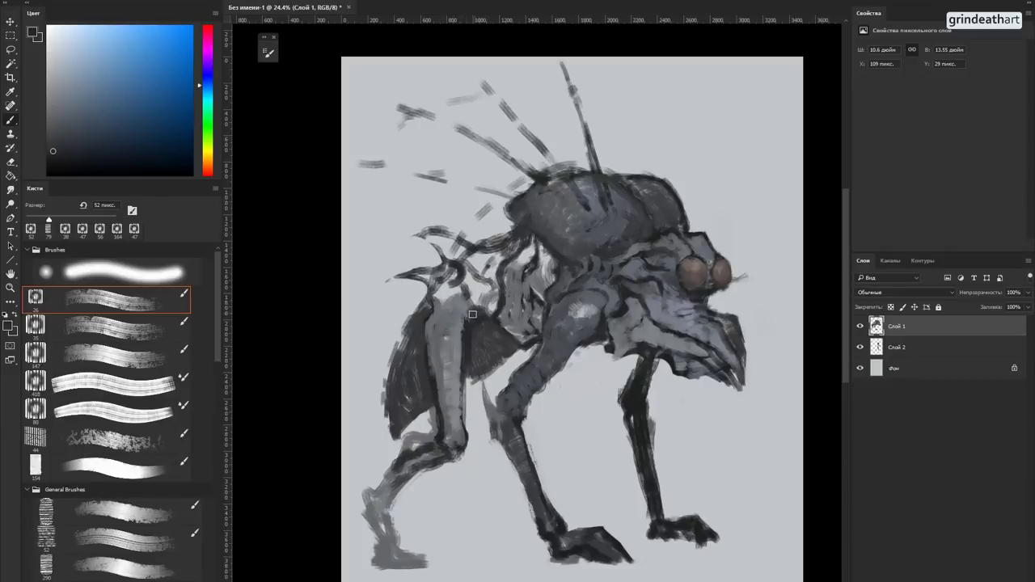
Step: Paint sampled dark grey into the gap between hip and ribcage and darken the hind knee joint
left_click(476, 309, "alt")
mouse_move(474, 305)
left_mouse_down()
mouse_move(477, 294)
mouse_move(485, 315)
left_mouse_up()
mouse_move(474, 261)
left_mouse_down()
mouse_move(477, 306)
mouse_move(475, 285)
mouse_move(488, 314)
mouse_move(486, 288)
left_mouse_up()
left_click(447, 434, "alt")
mouse_move(445, 428)
left_mouse_down()
mouse_move(432, 374)
mouse_move(441, 445)
mouse_move(413, 442)
mouse_move(407, 453)
mouse_move(459, 435)
left_mouse_up()
left_click(438, 438, "alt")
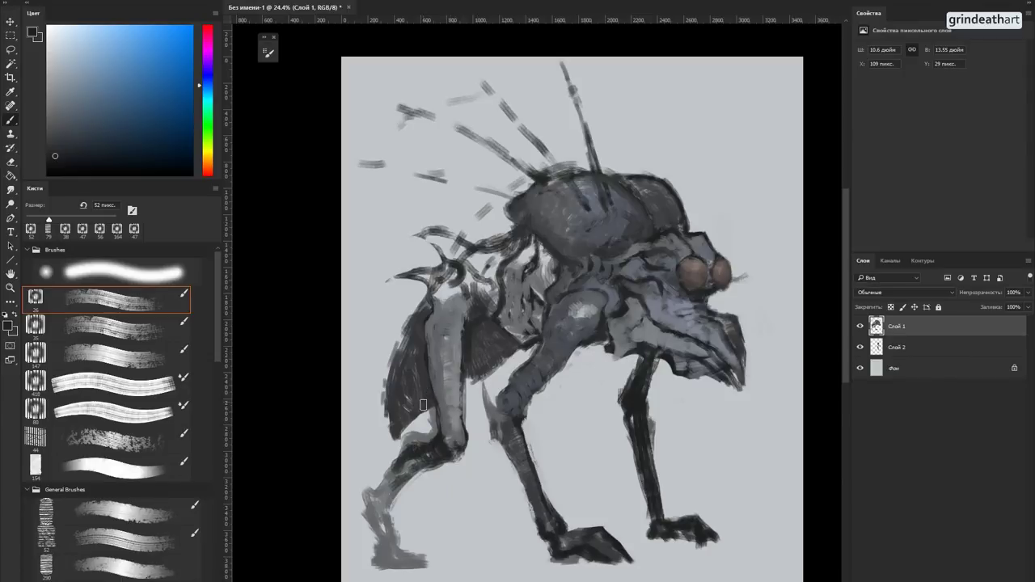
Step: Clean up the shape behind the hind leg and define the belly's lower edge with sampled dark grey
key("e")
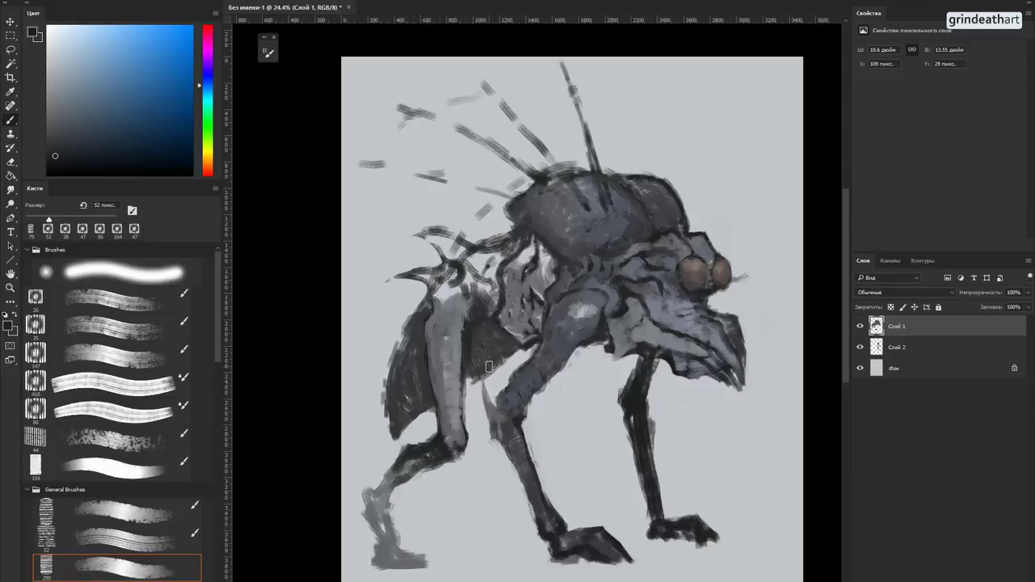
left_click(494, 336, "alt")
left_click_drag(477, 371, 397, 425)
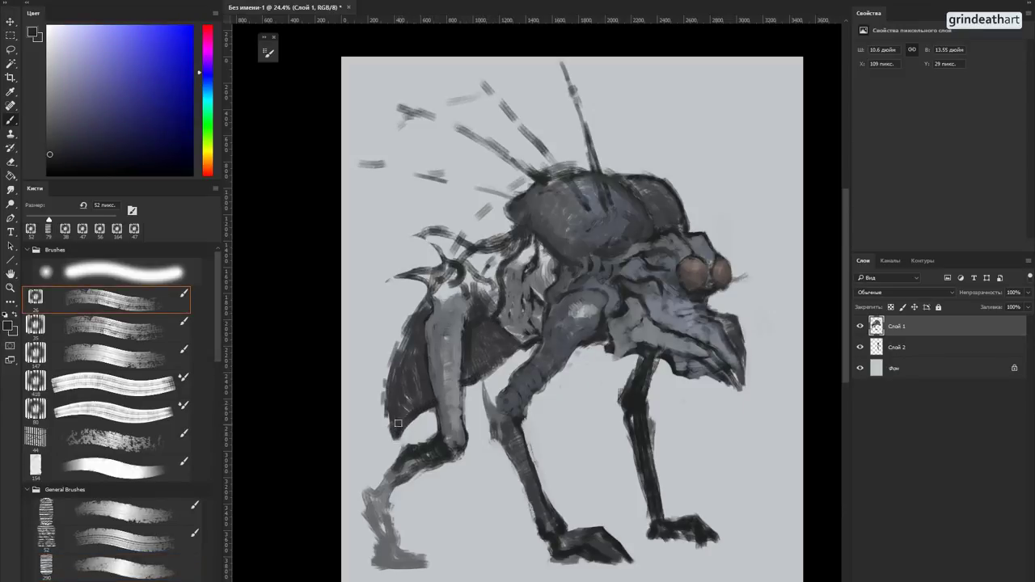
mouse_move(482, 373)
left_mouse_down()
mouse_move(516, 346)
mouse_move(496, 372)
mouse_move(498, 295)
mouse_move(515, 344)
left_mouse_up()
Step: Soften the ribcage's dark lines and its border with the belly using sampled mid and dark greys
left_click(502, 317, "alt")
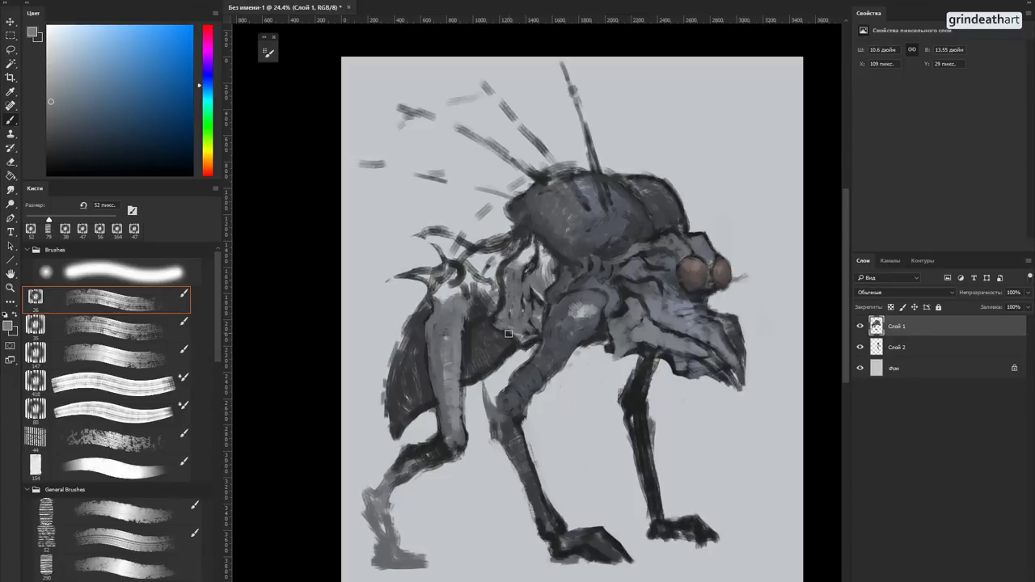
left_click(500, 318, "alt")
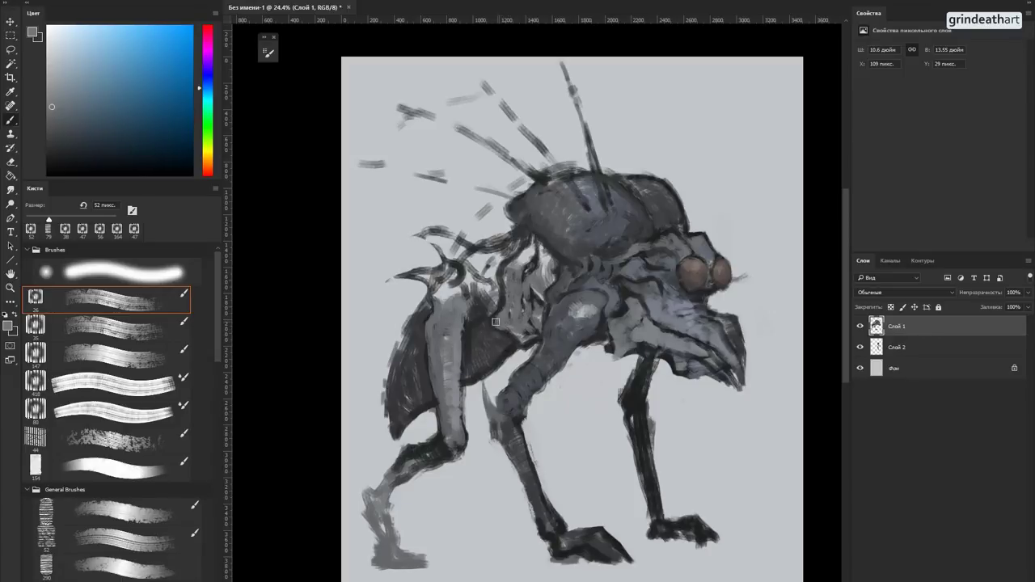
left_click(493, 319, "alt")
left_click(488, 319, "alt")
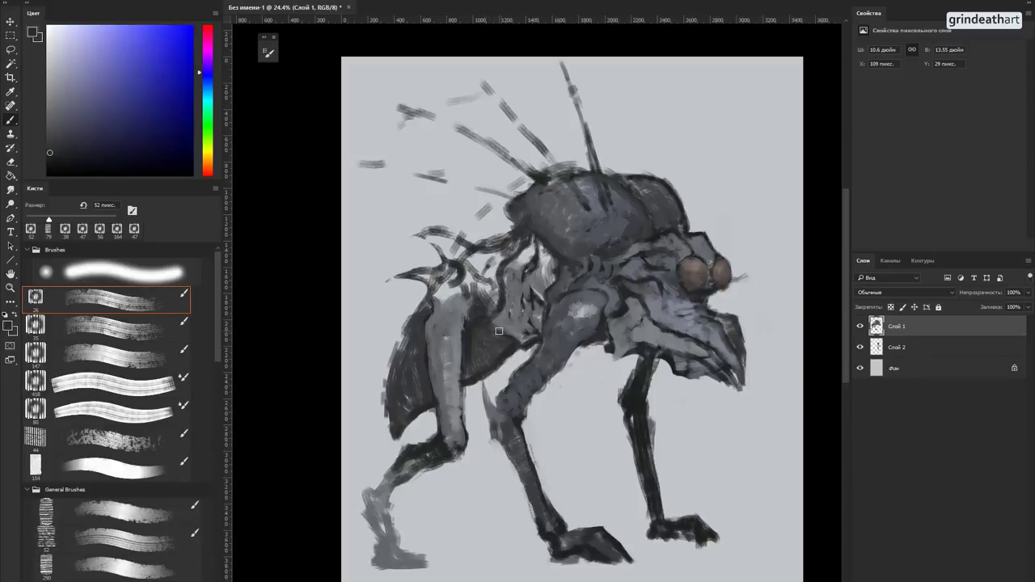
left_click(509, 331, "alt")
left_click(507, 307, "alt")
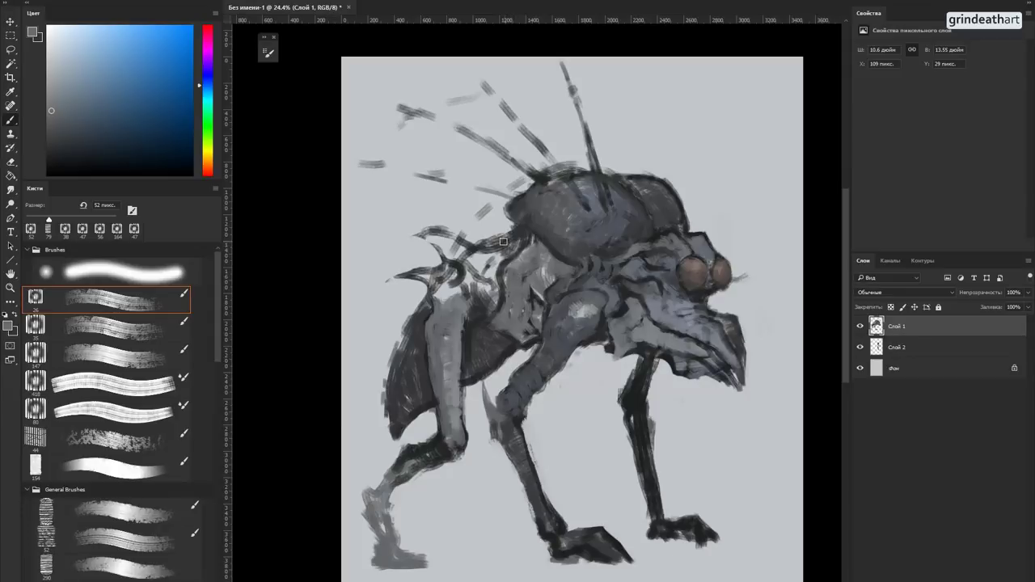
Step: Repaint the throat and the jaw's lower edge with sampled greys using a 27 px textured brush
left_click_drag(612, 346, 610, 384)
left_click(625, 308, "alt")
left_click(639, 343, "alt")
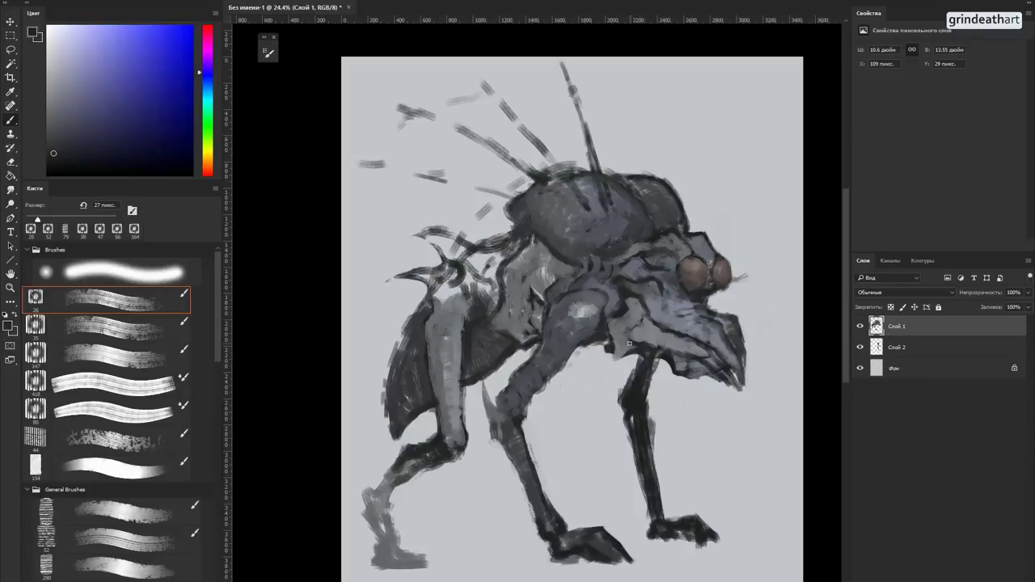
left_click(627, 344, "alt")
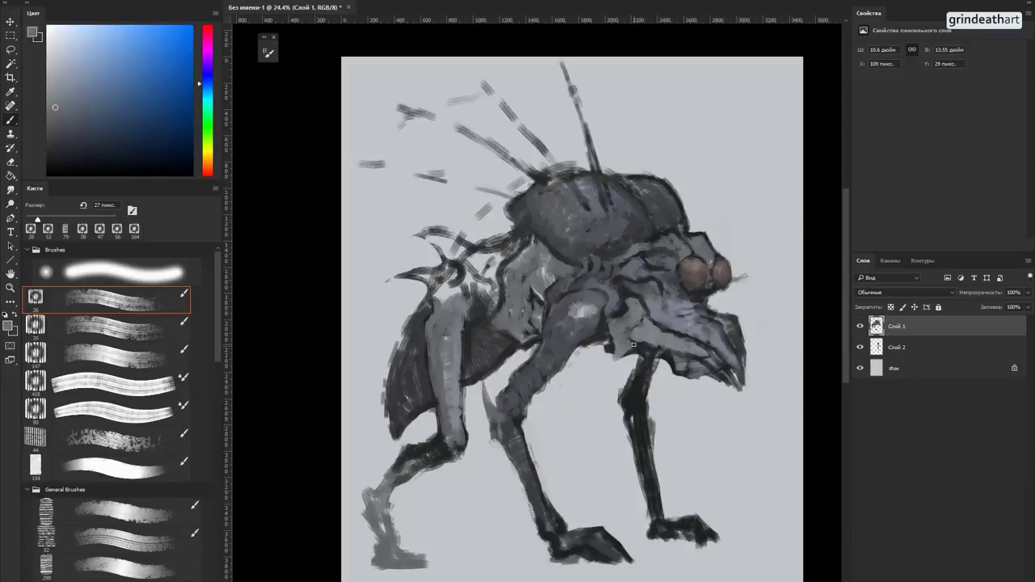
left_click(625, 342, "alt")
left_click(632, 350, "alt")
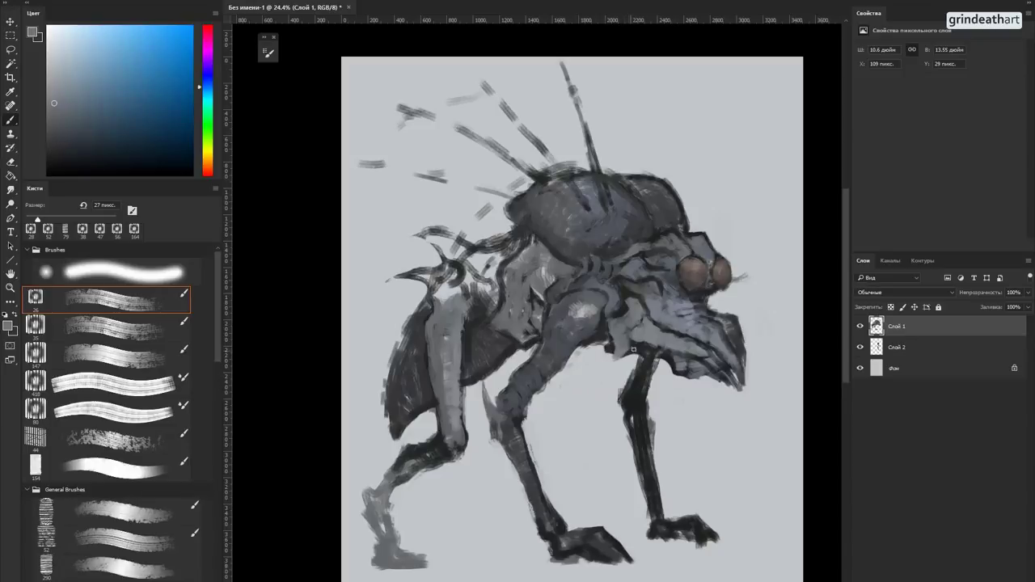
left_click(634, 346, "alt")
left_click(701, 353, "alt")
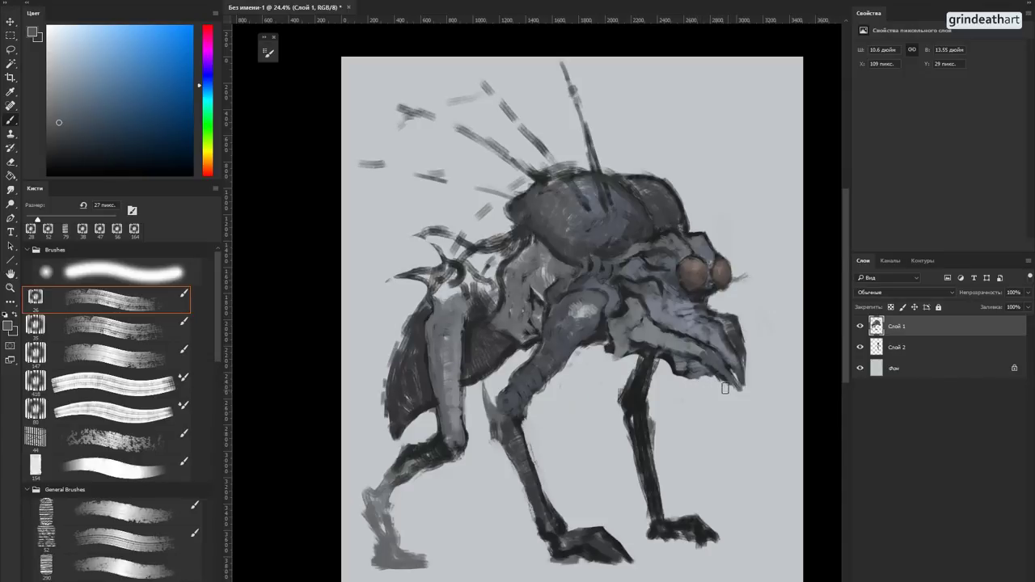
Step: Clean up the outline around the jaw on Слой 2 and remove the stray line beside the eye on Слой 1
key("shift+period")
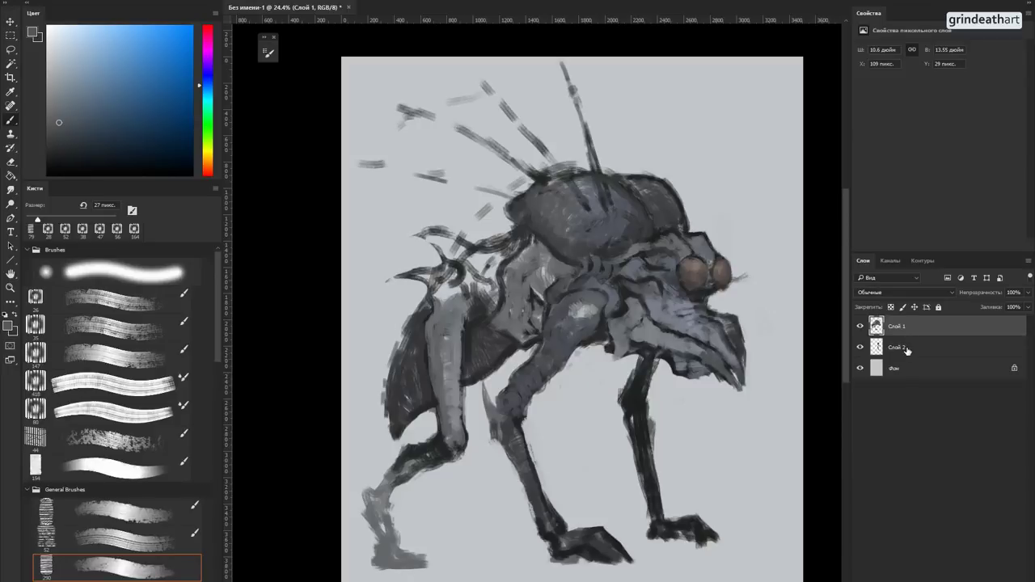
key("alt+bracketleft")
key("shift+comma")
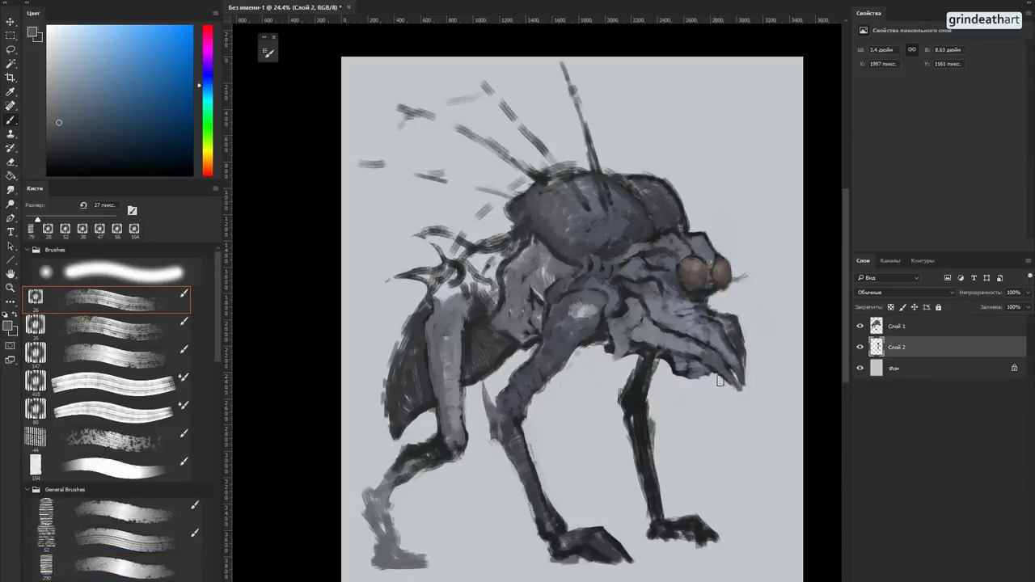
key("shift+period")
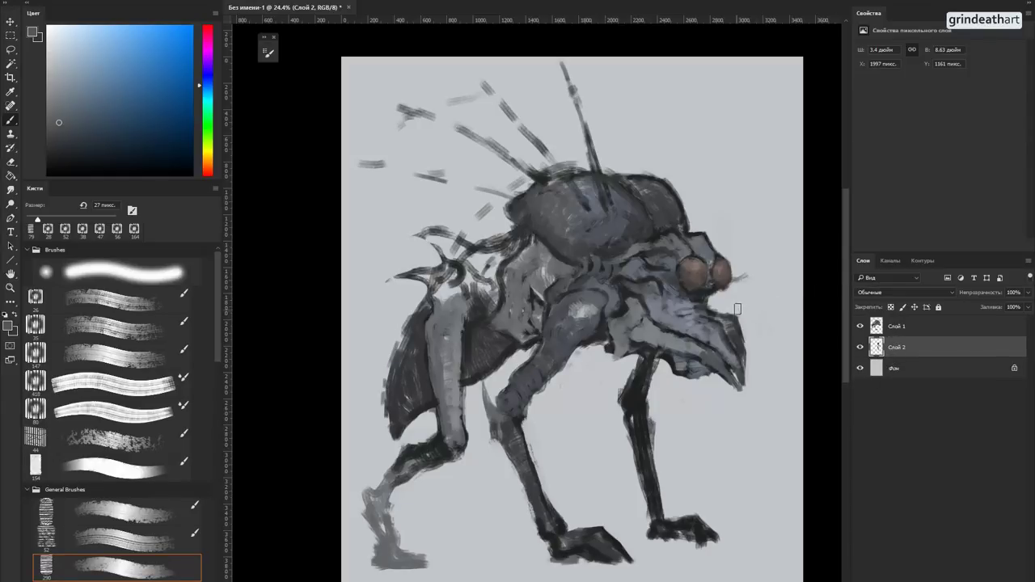
left_click(873, 325)
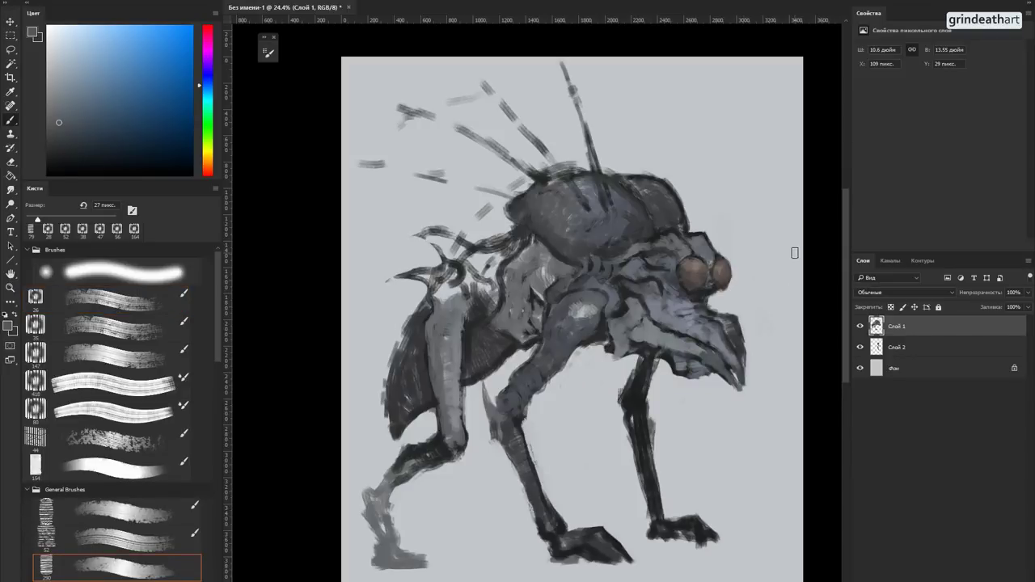
Step: Refine the beak from its upper ridge to its tip with sampled light and dark blue-greys at 27 px
left_click(702, 334, "alt")
left_click(695, 329, "alt")
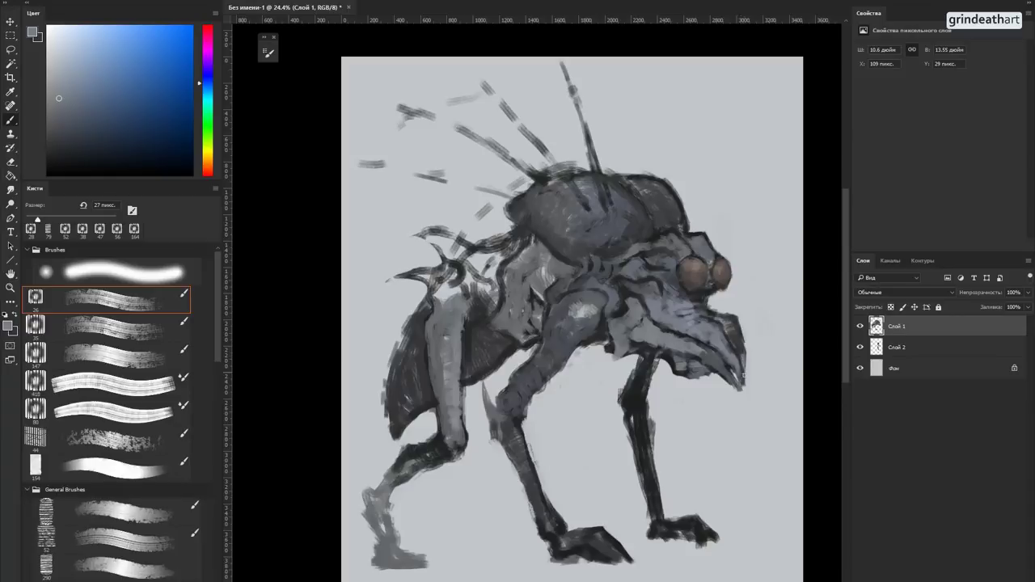
left_click(737, 346, "alt")
left_click(738, 342, "alt")
left_click(736, 330, "alt")
left_click(735, 324, "alt")
left_click(719, 325, "alt")
left_click(731, 373, "alt")
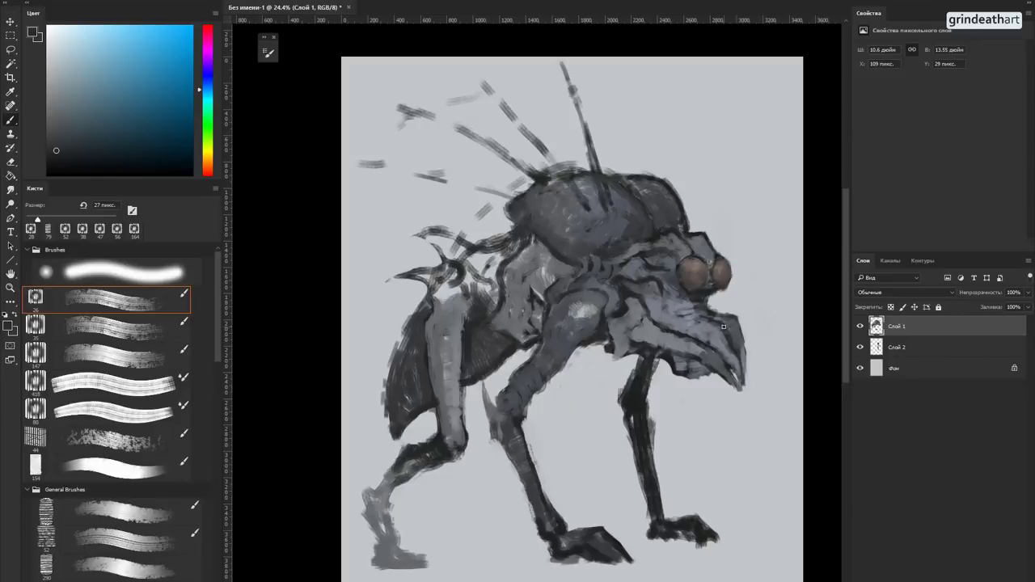
left_click(736, 354, "alt")
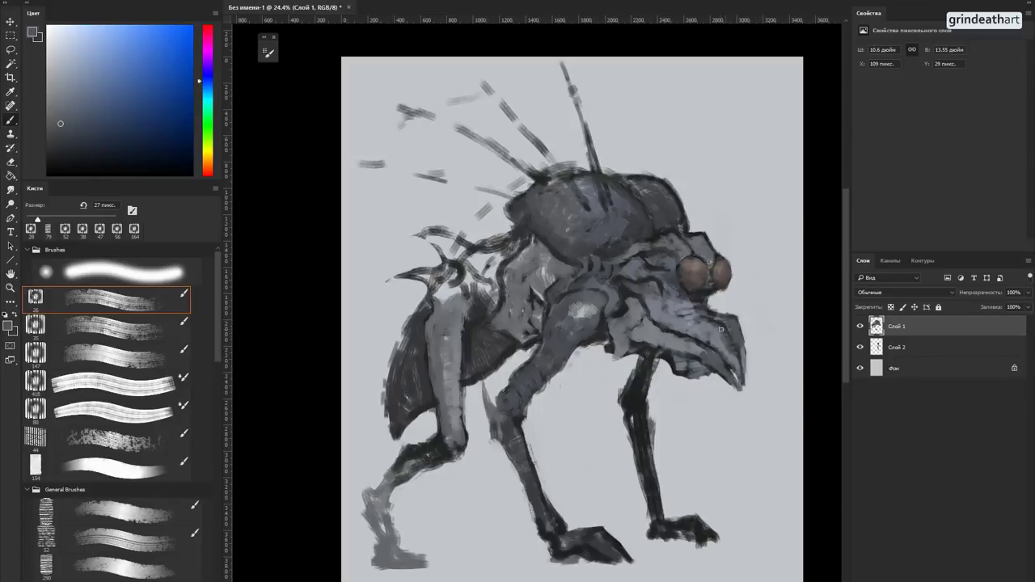
Step: Blend the upper ridge of the beak with sampled blue-greys and enlarge the textured brush to 52 px
left_click(722, 329, "alt")
left_click(719, 328, "alt")
right_click(720, 335, "alt")
left_click(724, 332, "alt")
Step: Blend the cheek with sampled blue-greys at 52 px and touch up around the eyes with a 36 px brush
left_click(692, 327, "alt")
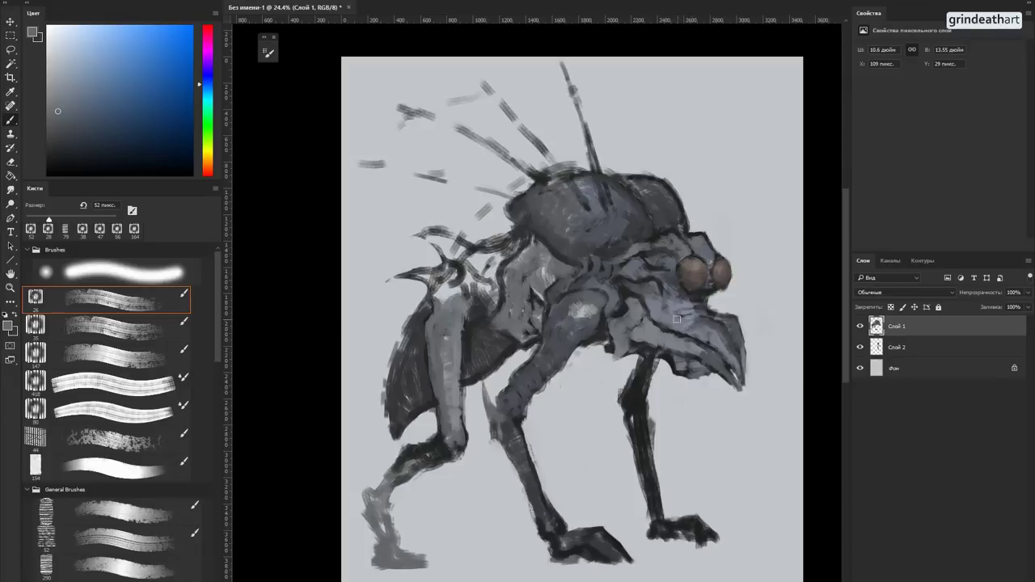
left_click(717, 324, "alt")
left_click(672, 295, "alt")
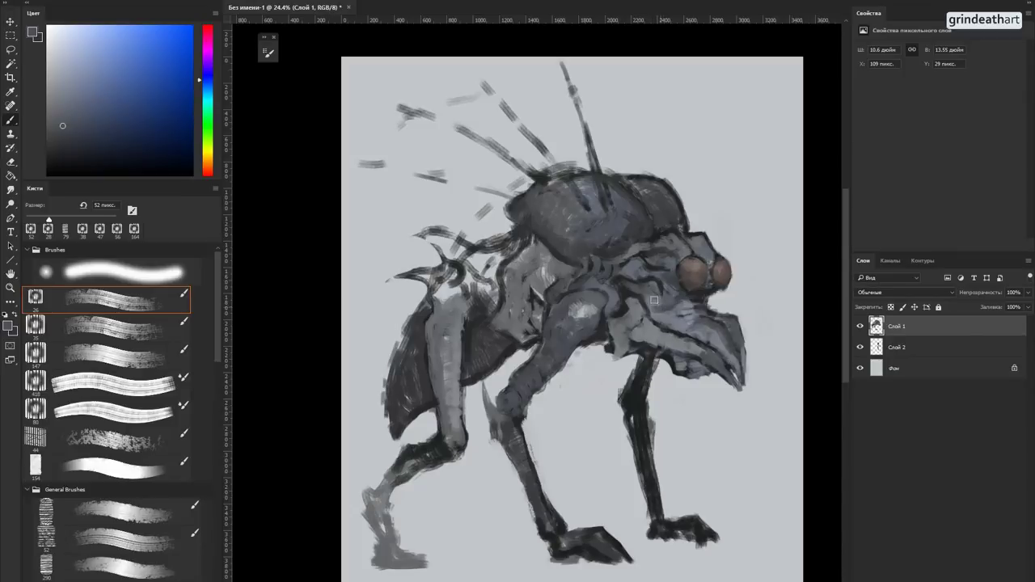
left_click(670, 277, "alt")
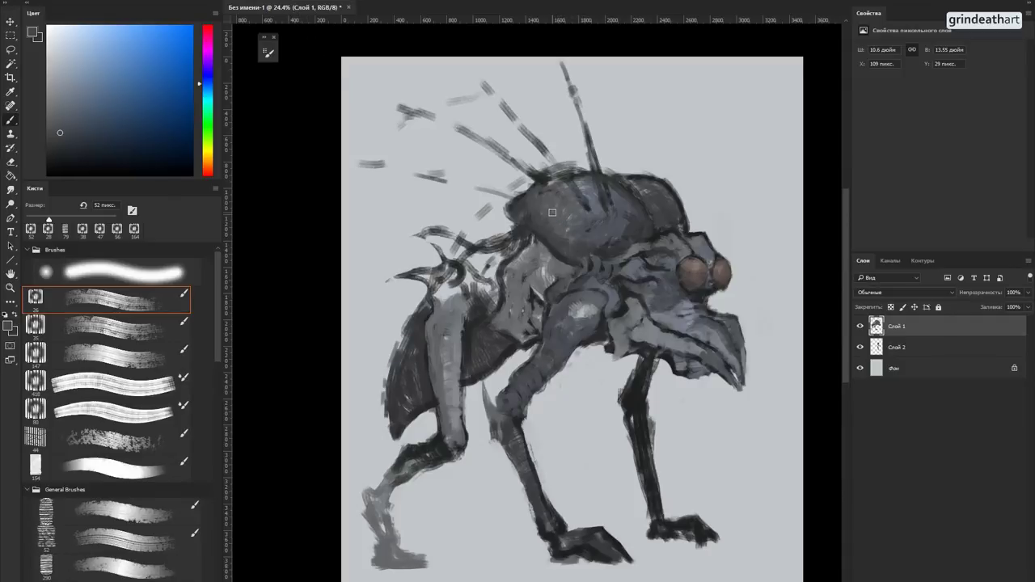
left_click(681, 276, "alt")
right_click(683, 290, "alt")
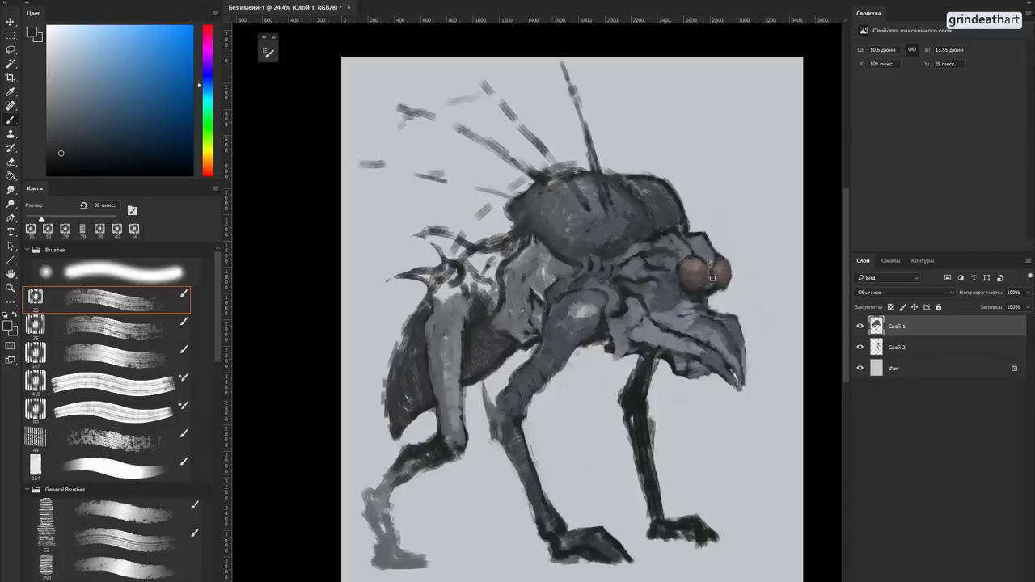
Step: Refine the dark contours between and beneath the creature's eyes with tones sampled from the head, using the 36 px textured brush
left_click(701, 264, "alt")
left_click(678, 269, "alt")
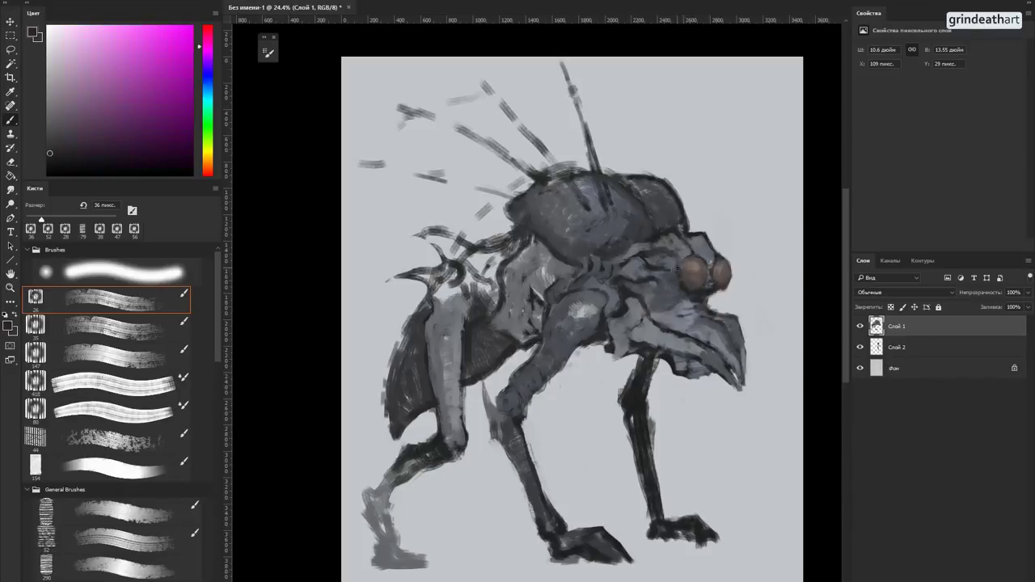
left_click(704, 266, "alt")
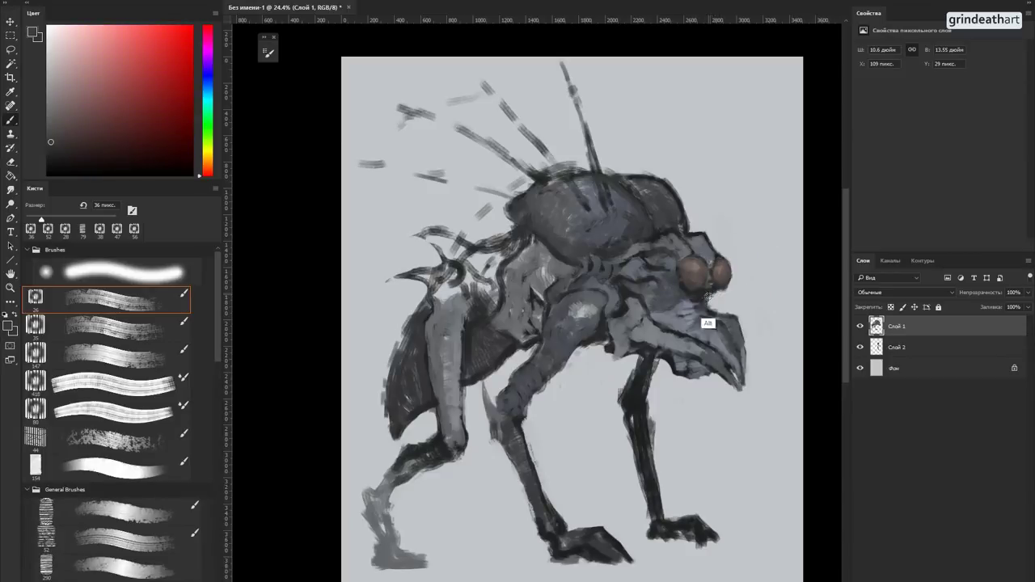
left_click(708, 307, "alt")
left_click(712, 289, "alt")
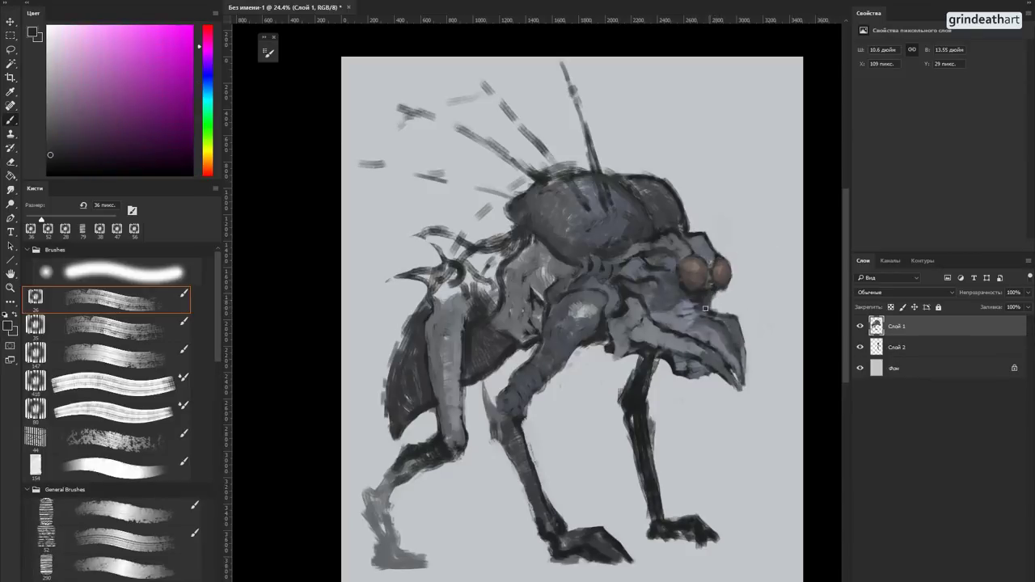
Step: Paint the snout below the eyes and the cheek behind them with blue-grey tones sampled from the head
left_click(698, 311, "alt")
left_click(712, 316, "alt")
left_click(696, 316, "alt")
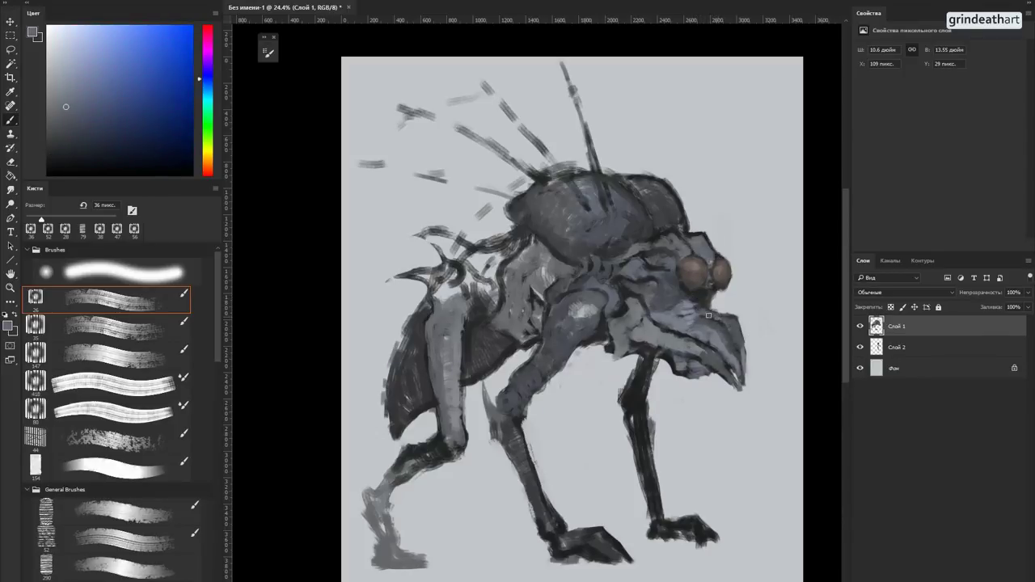
left_click(705, 304, "alt")
left_click(680, 304, "alt")
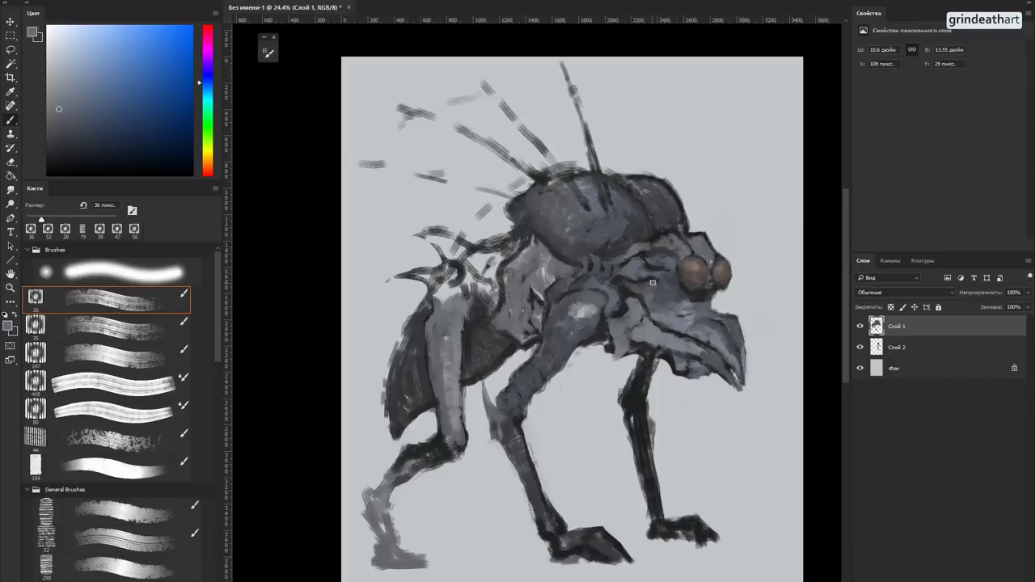
left_click(651, 281, "alt")
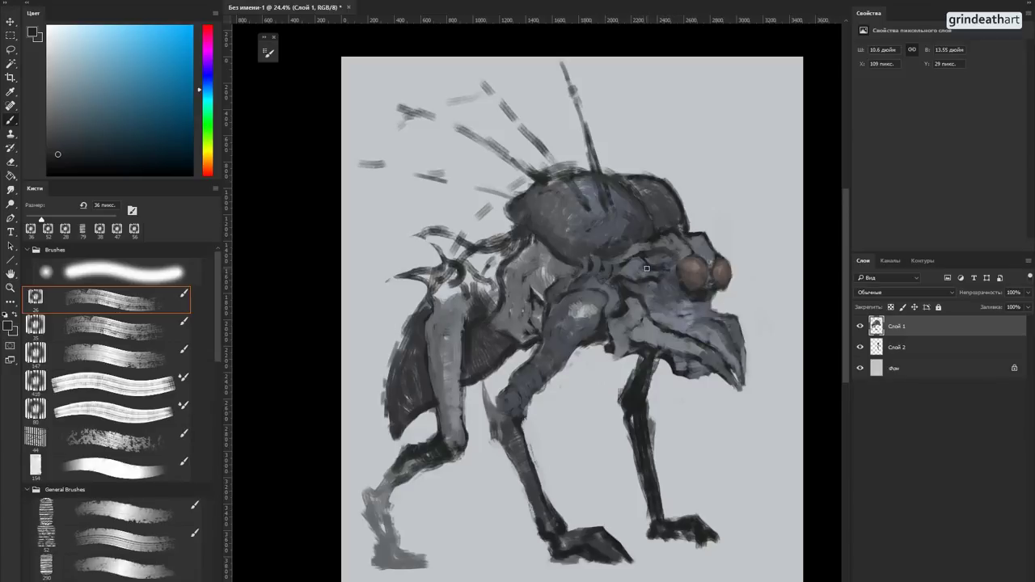
Step: Shade the upper foreleg below the shoulder with sampled blue-greys, enlarging the brush to about 102 px
left_click(587, 329, "alt")
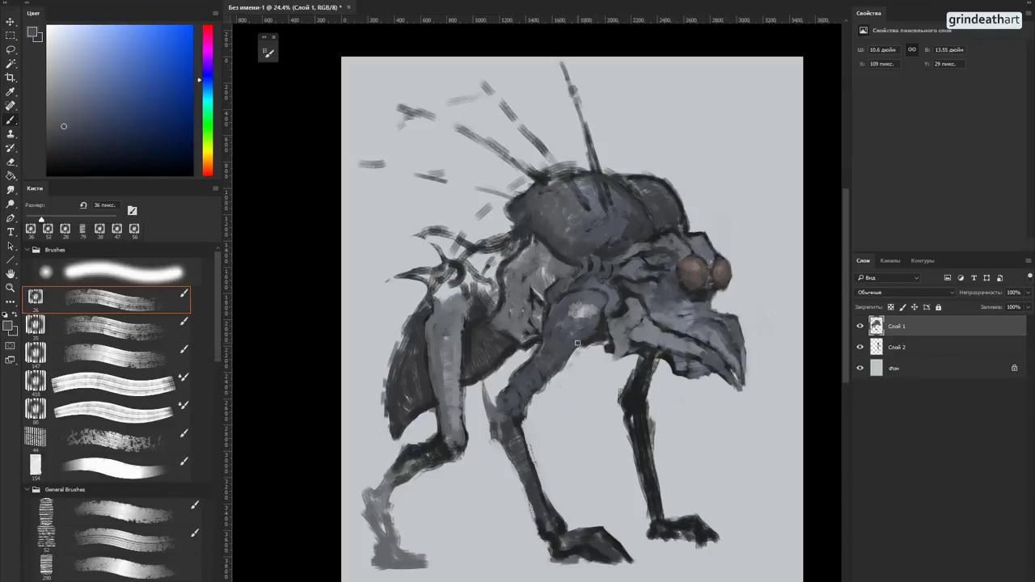
left_click(591, 339, "alt")
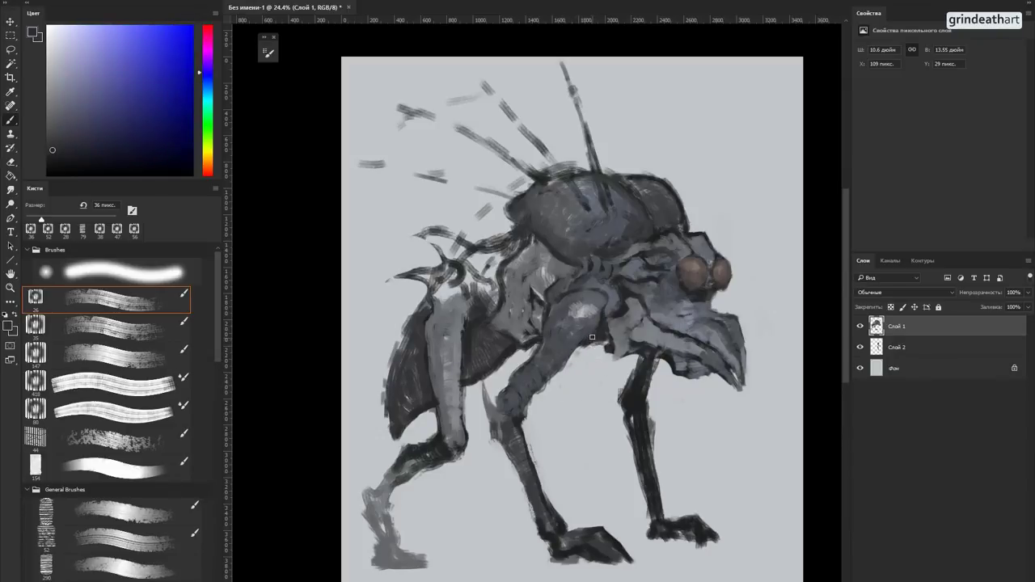
left_click(593, 339, "alt")
right_click(597, 362, "alt")
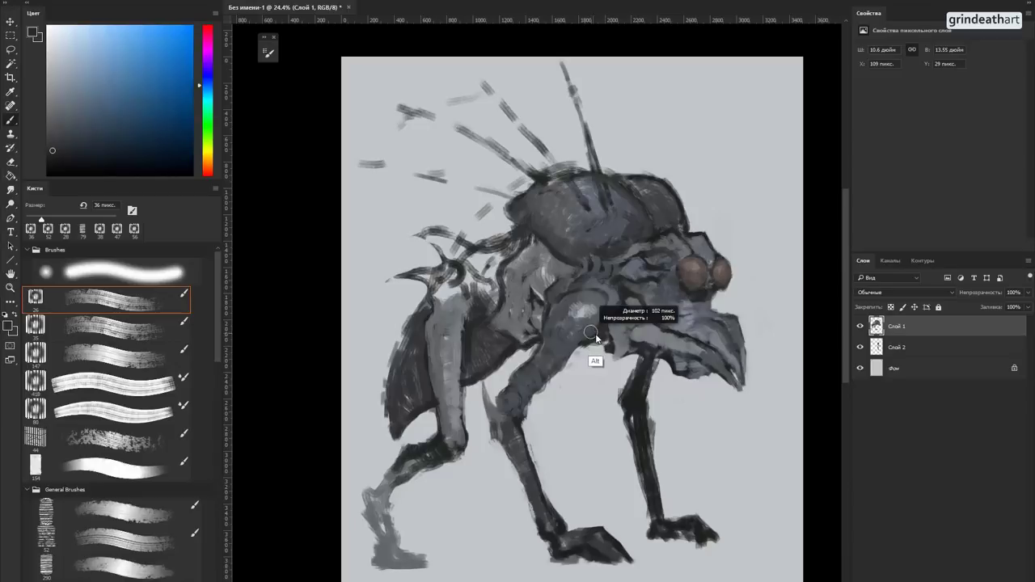
left_click(575, 326, "alt")
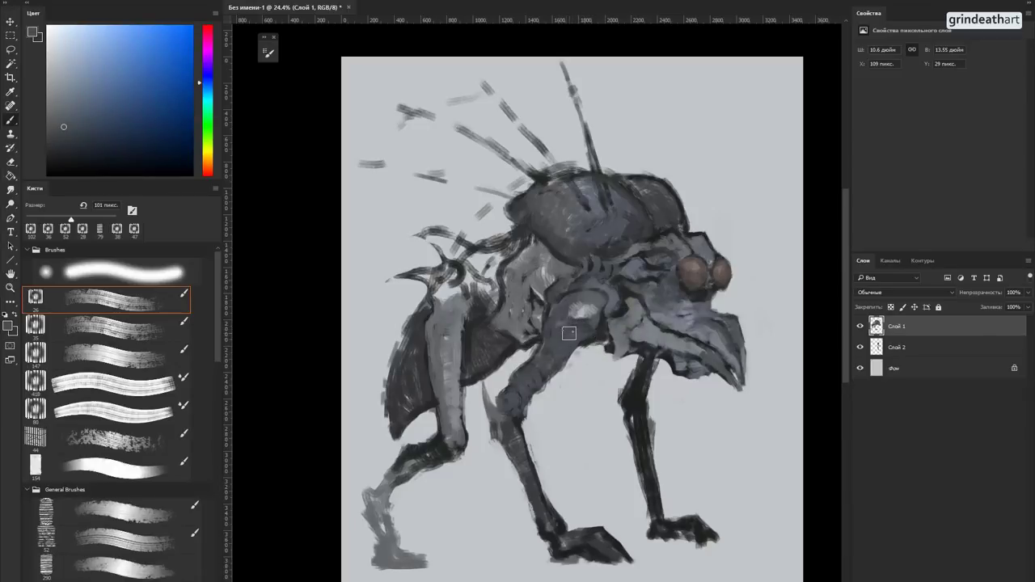
left_click(576, 327, "alt")
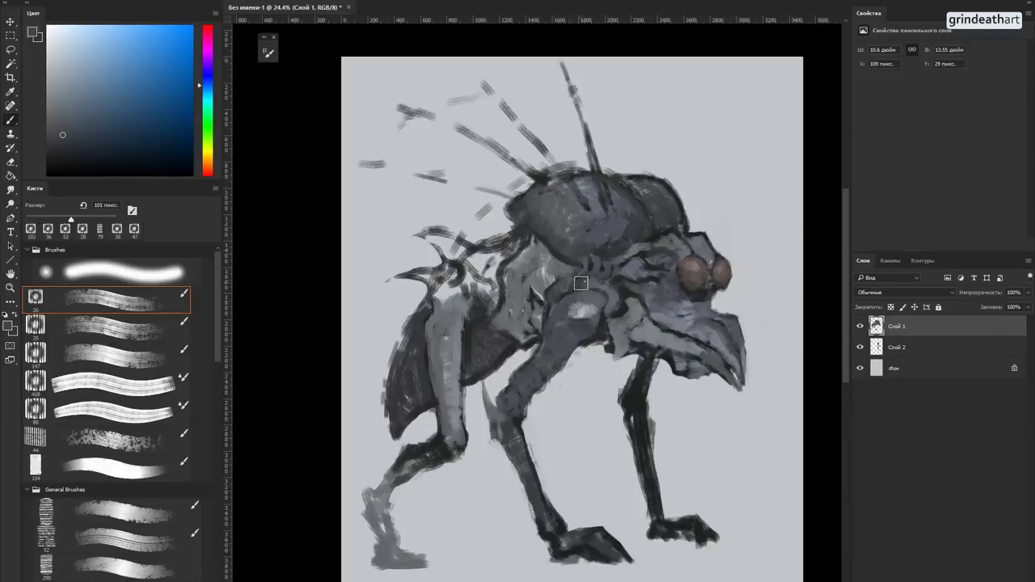
Step: Rework the pale highlight on the foreleg's shoulder with sampled greys, reducing the brush to 85 px and finally 68 px
right_click(591, 327, "alt")
left_click(588, 309, "alt")
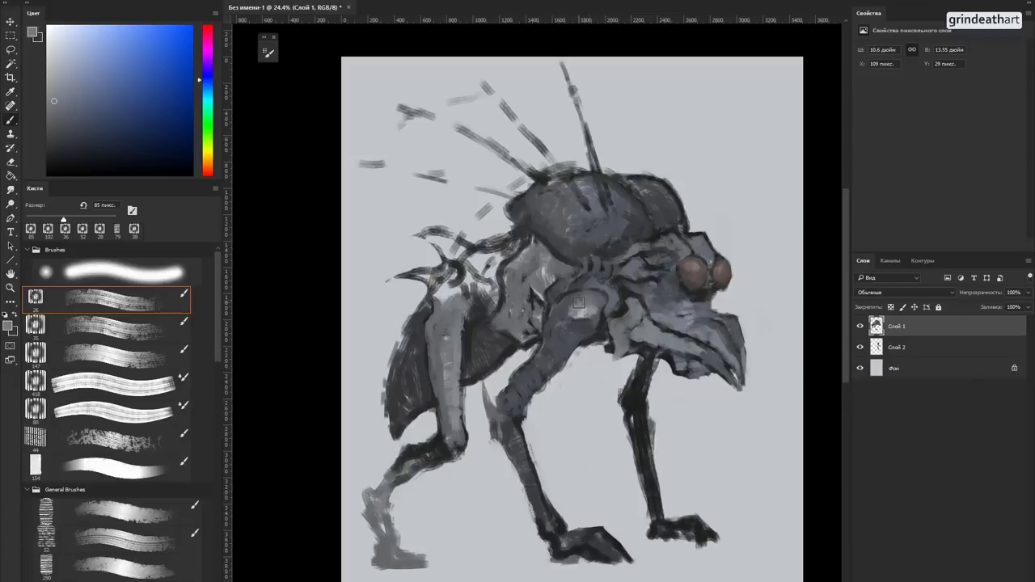
left_click(566, 338, "alt")
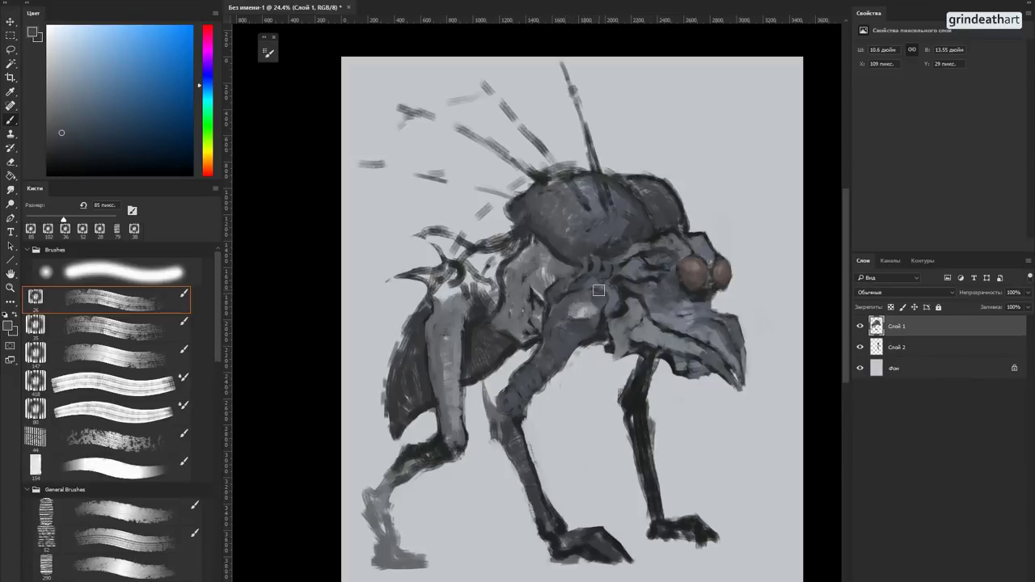
left_click(592, 301, "alt")
left_click_drag(589, 301, 584, 310)
left_click(579, 309, "alt")
left_click(580, 303, "alt")
right_click(591, 314, "alt")
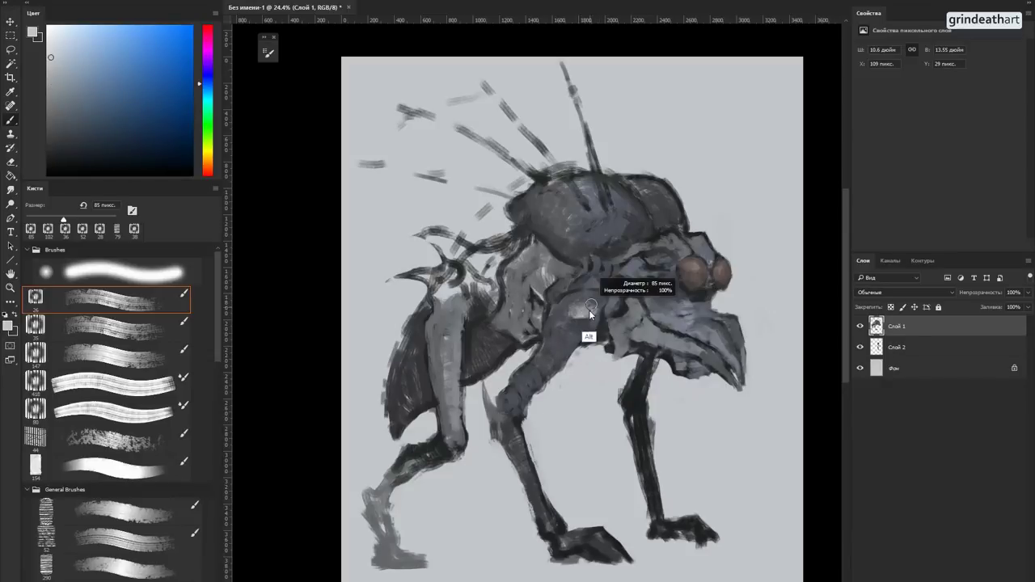
left_click_drag(575, 314, 589, 301)
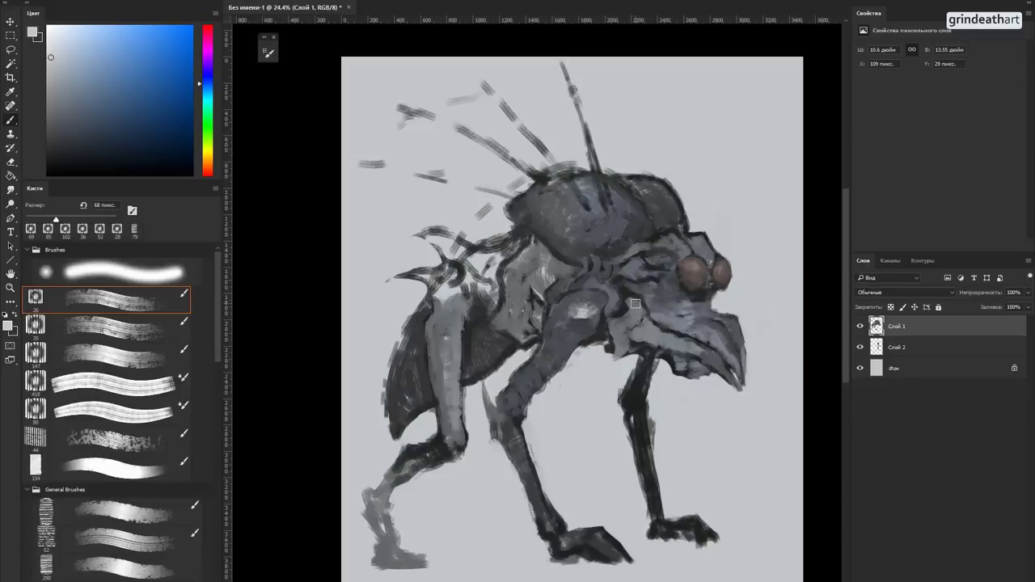
Step: Define the front ridge and tip of the beak with sampled dark and mid blue-greys, using a 27 px brush
left_click_drag(726, 338, 722, 339)
left_click(723, 328, "alt")
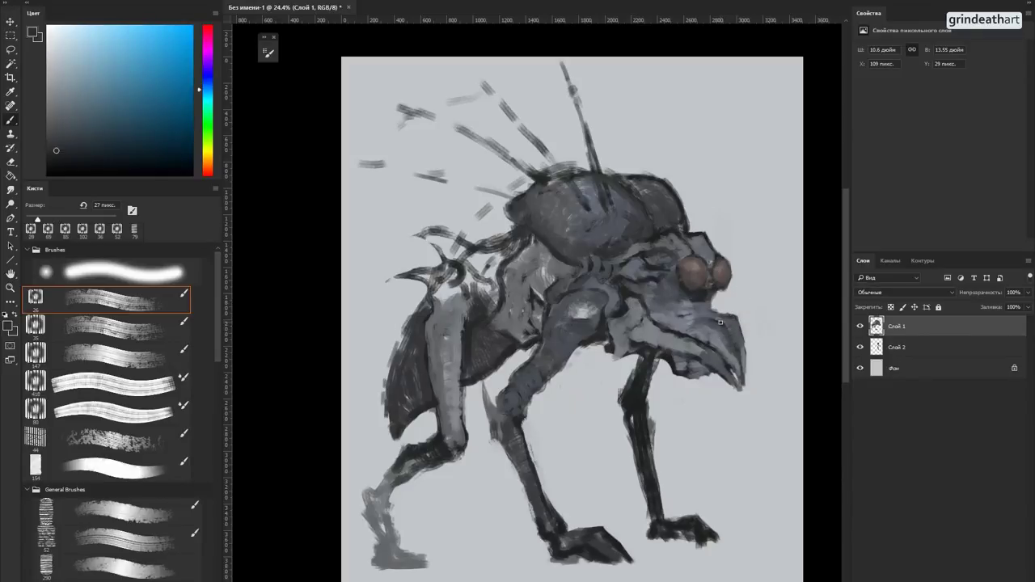
left_click_drag(722, 323, 735, 351)
left_click(736, 368, "alt")
left_click_drag(729, 345, 720, 336)
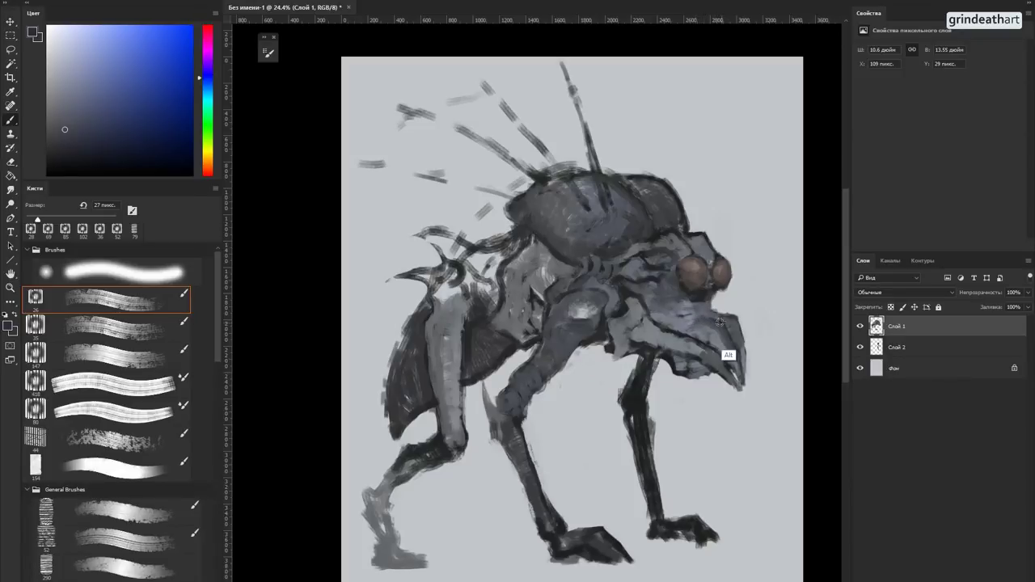
left_click(725, 354, "alt")
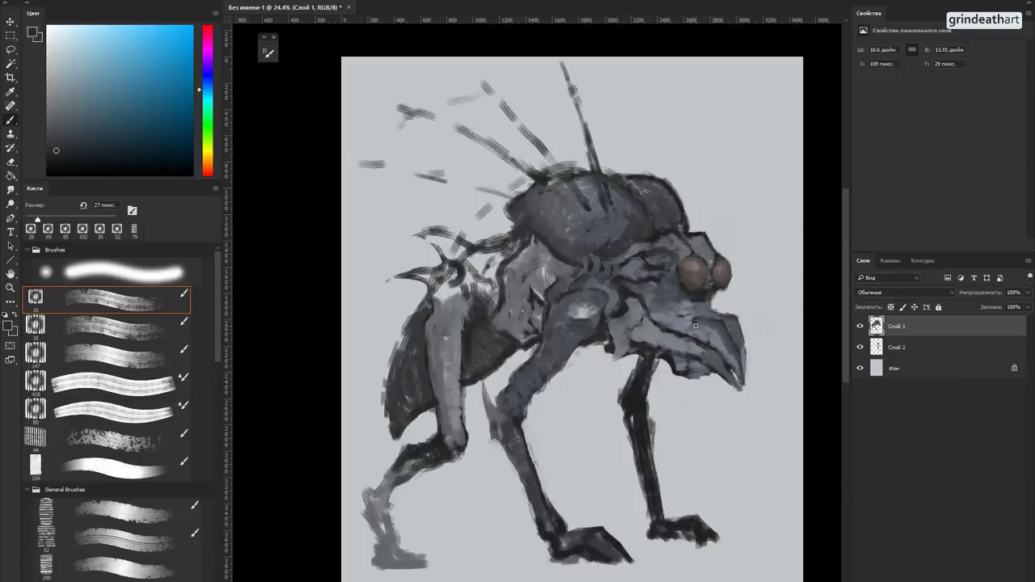
Step: Darken the crease where the upper beak meets the cheek with short dark strokes
mouse_move(702, 331)
left_mouse_down()
mouse_move(710, 340)
mouse_move(676, 327)
left_mouse_up()
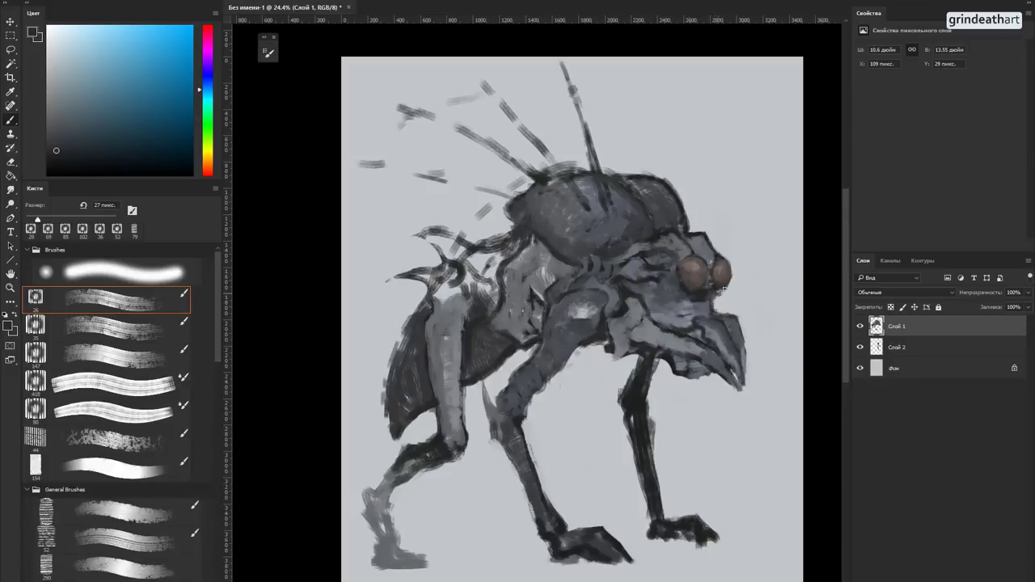
left_click_drag(695, 325, 704, 330)
left_click(708, 332, "alt")
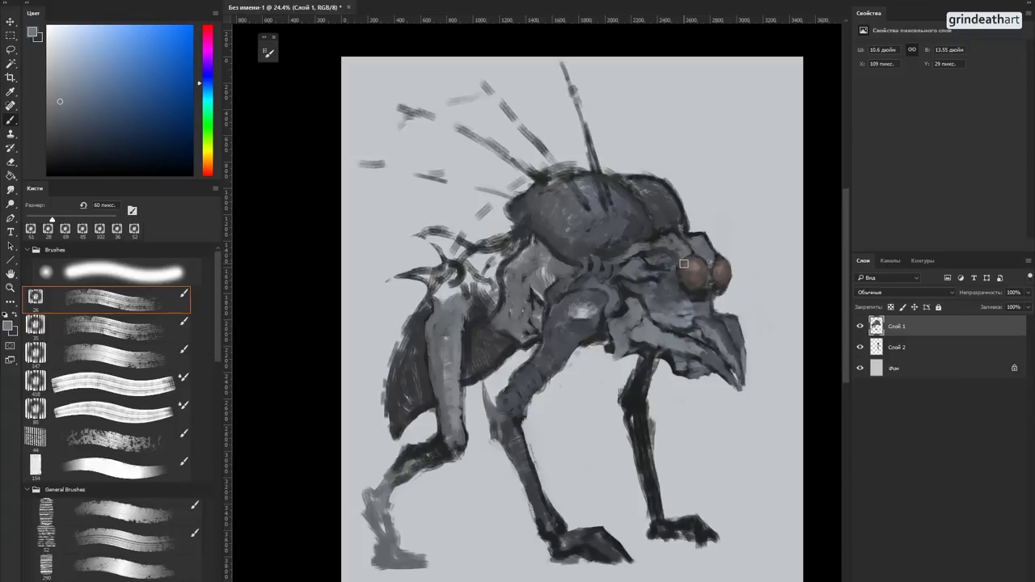
Step: Paint the area between the eyes and beak with sampled blue-greys and darks, using 60 px and 44 px brushes
left_click(700, 310, "alt")
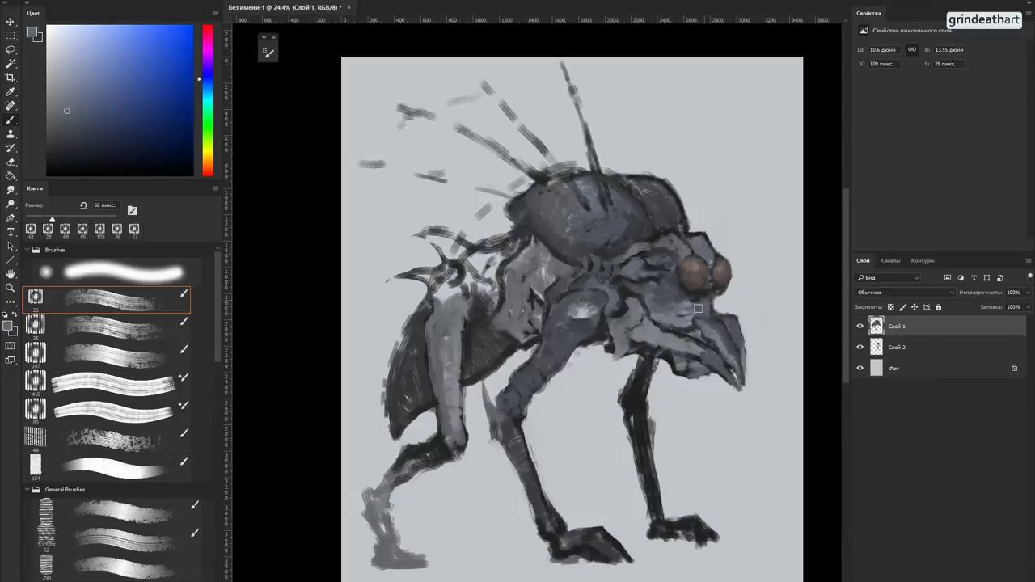
left_click(697, 294, "alt")
left_click(708, 294, "alt")
left_click(705, 305, "alt")
left_click_drag(713, 304, 708, 304)
left_click(712, 297, "alt")
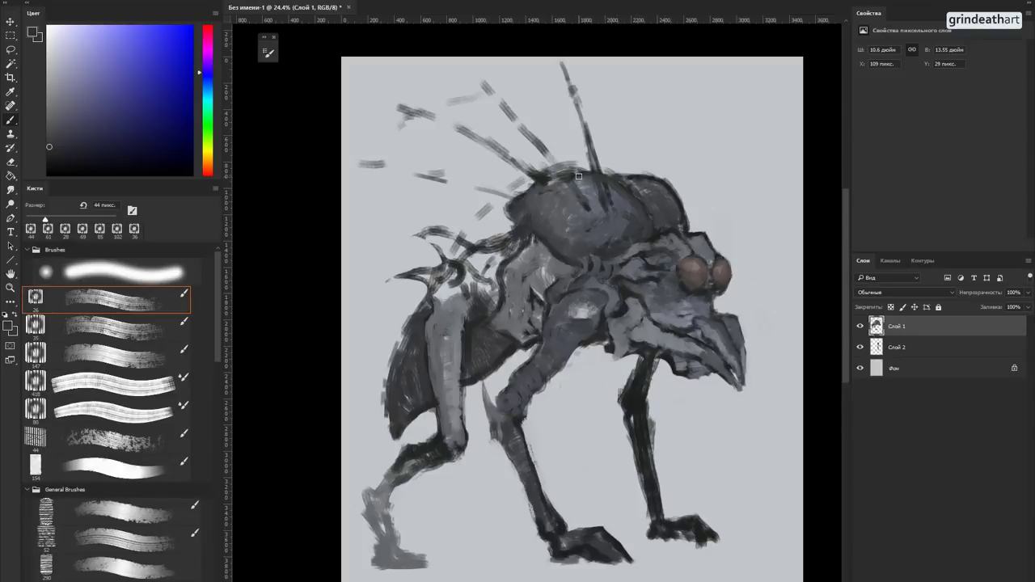
left_click(702, 309, "alt")
left_click(687, 296, "alt")
mouse_move(219, 296)
left_mouse_down()
mouse_move(217, 354)
mouse_move(218, 282)
left_mouse_up()
left_click(939, 579)
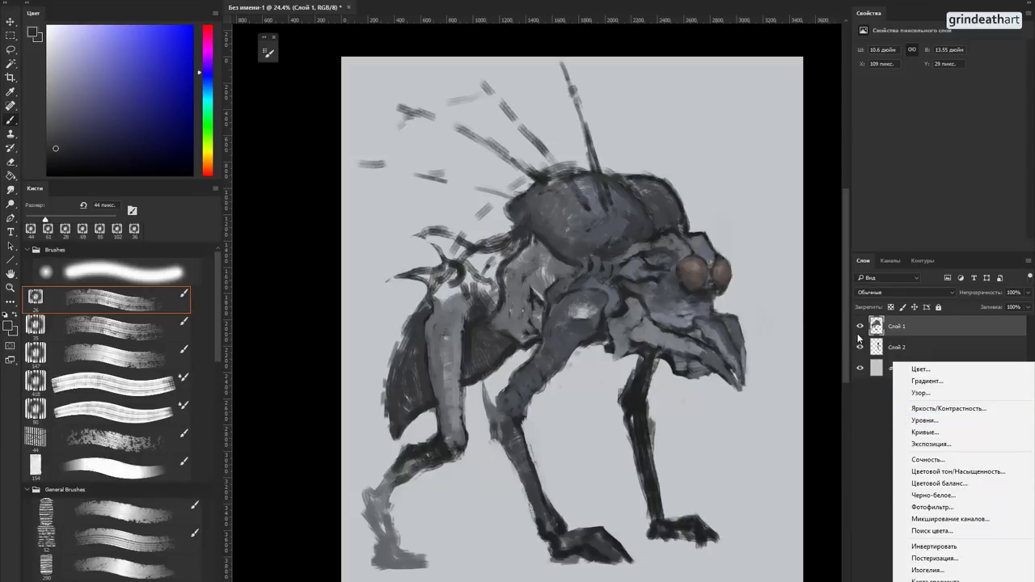
left_click(719, 172)
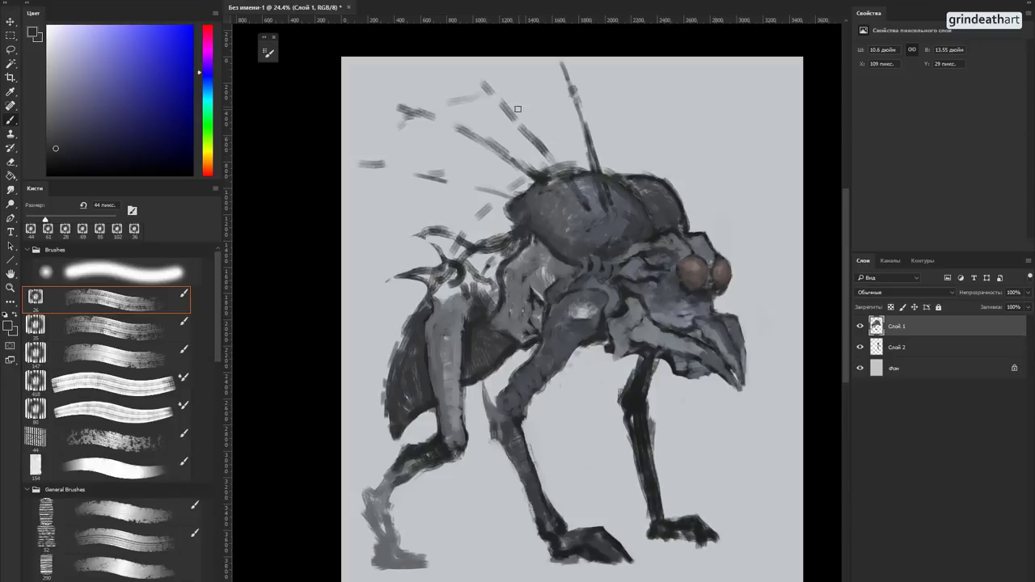
Step: Touch up the upper contour and front edge of the back shell with sampled dark greys, using the 44 px brush
left_click(582, 176, "alt")
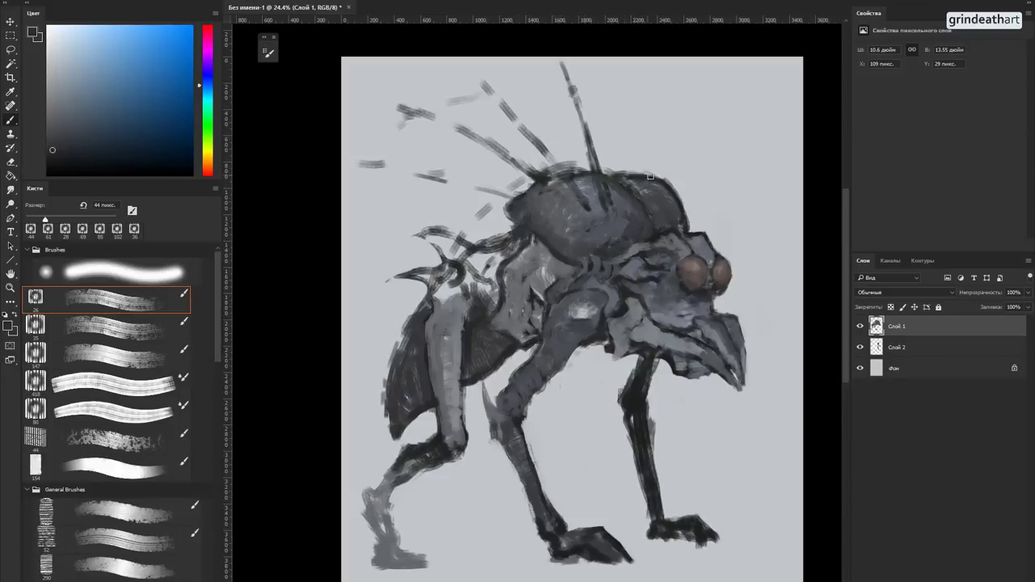
left_click(678, 206, "alt")
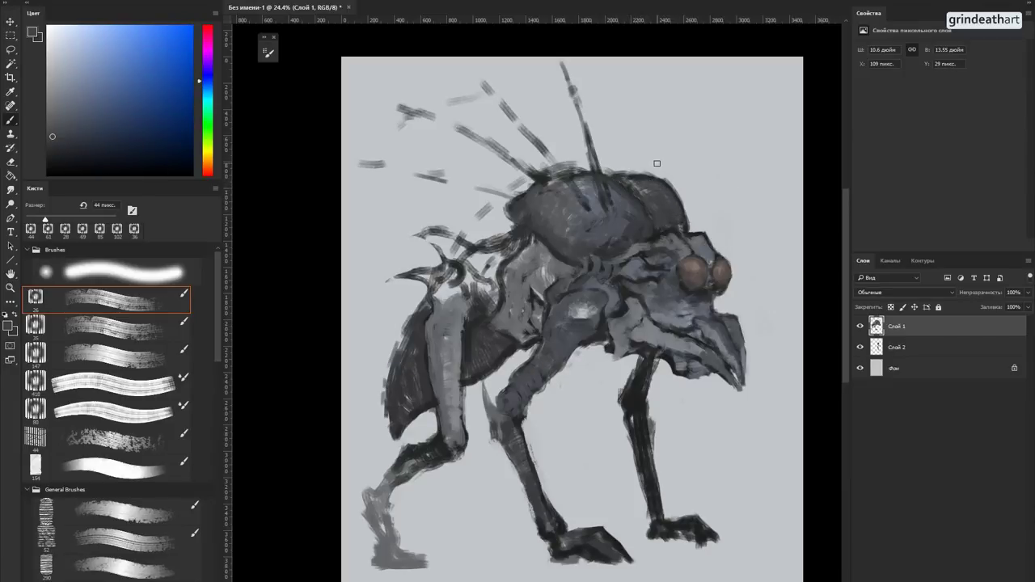
left_click(681, 215, "alt")
Step: Reduce the brush to 36 px and paint a dark edge beneath the back shell above the shoulder
left_click(623, 303, "alt")
right_click(584, 262, "alt")
left_click(563, 261, "alt")
left_click_drag(578, 264, 588, 265)
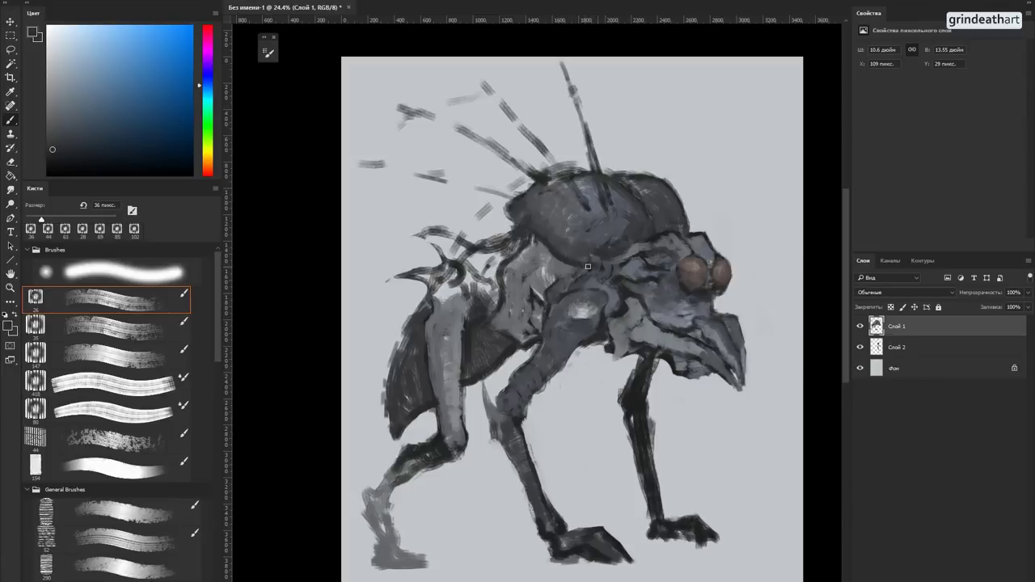
Step: Blend the lower edge of the back shell into the flank and shoulder with sampled greys
left_click(579, 254, "alt")
left_click(572, 252, "alt")
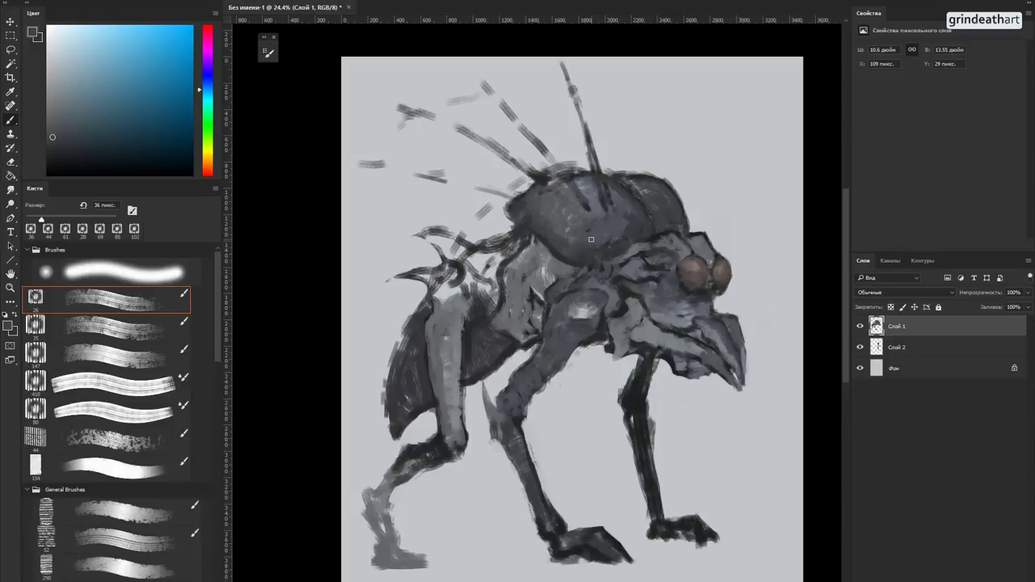
left_click(589, 242, "alt")
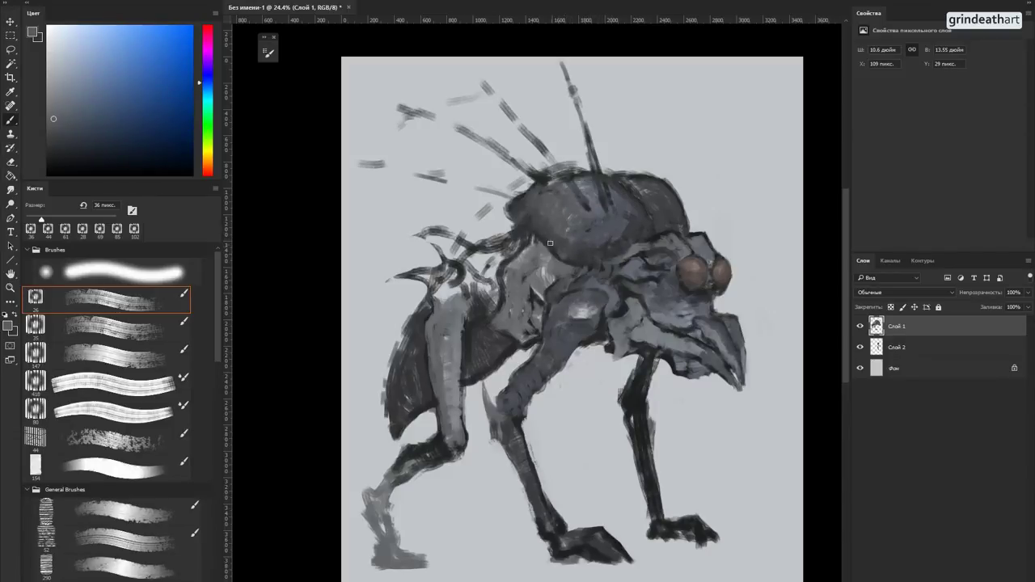
left_click(567, 259, "alt")
left_click(568, 257, "alt")
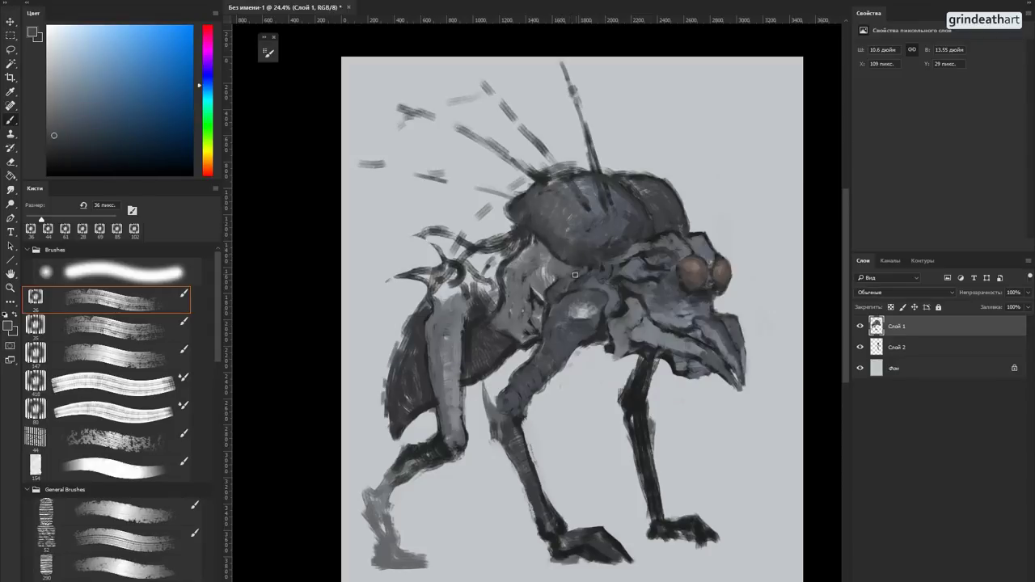
left_click(563, 259, "alt")
left_click(573, 265, "alt")
left_click(558, 252, "alt")
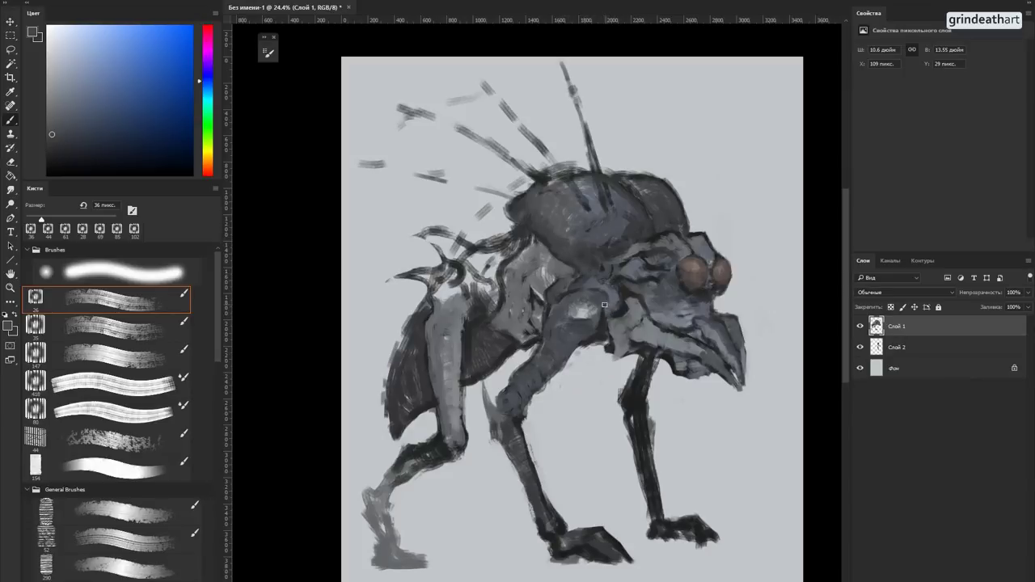
Step: Model the rounded front rim of the foreleg's shoulder with alternating sampled mid and dark greys around the highlight
left_click(600, 315, "alt")
left_click(596, 305, "alt")
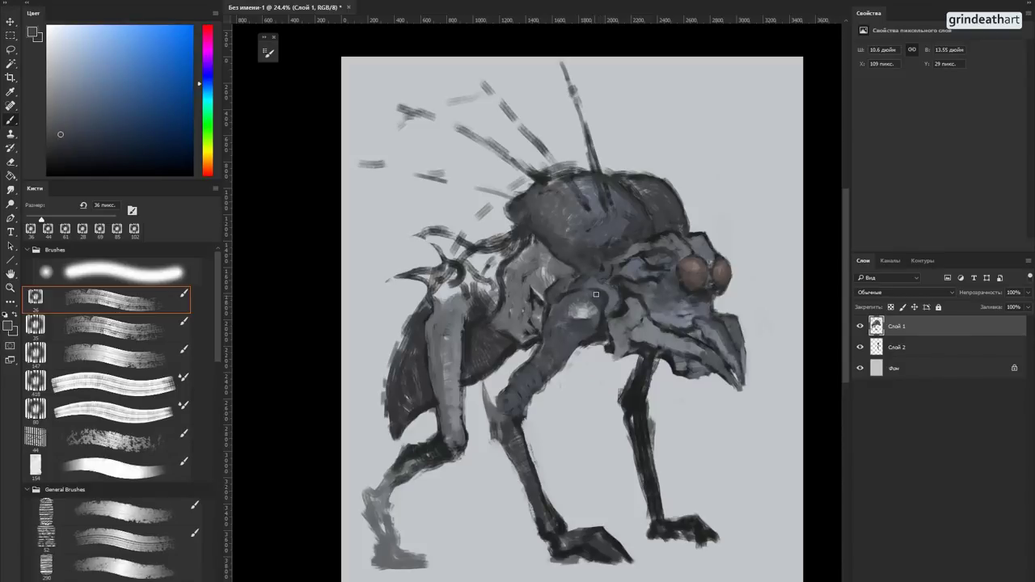
left_click(597, 334, "alt")
left_click(596, 308, "alt")
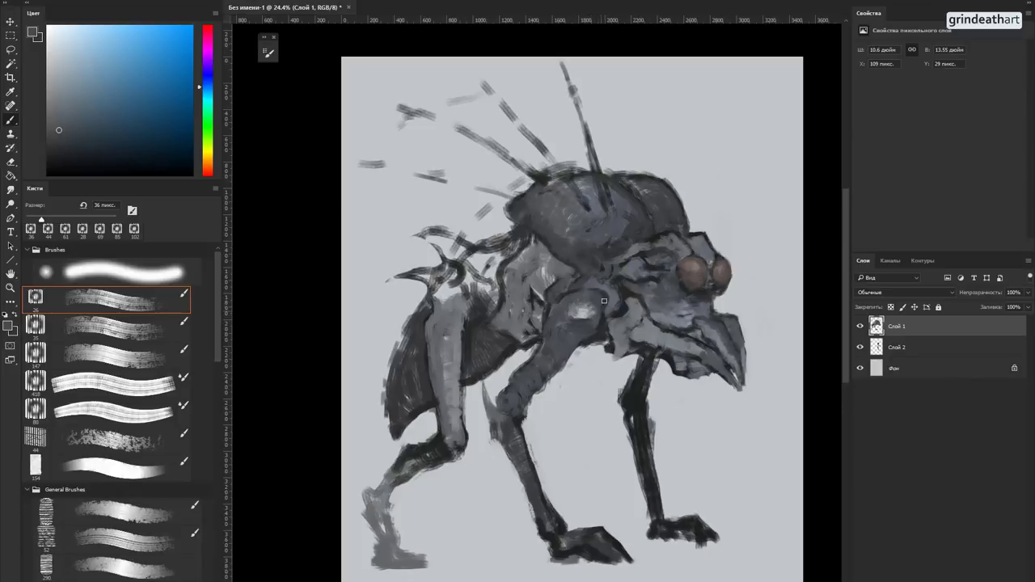
left_click(599, 290, "alt")
left_click(600, 319, "alt")
left_click(601, 319, "alt")
left_click(603, 299, "alt")
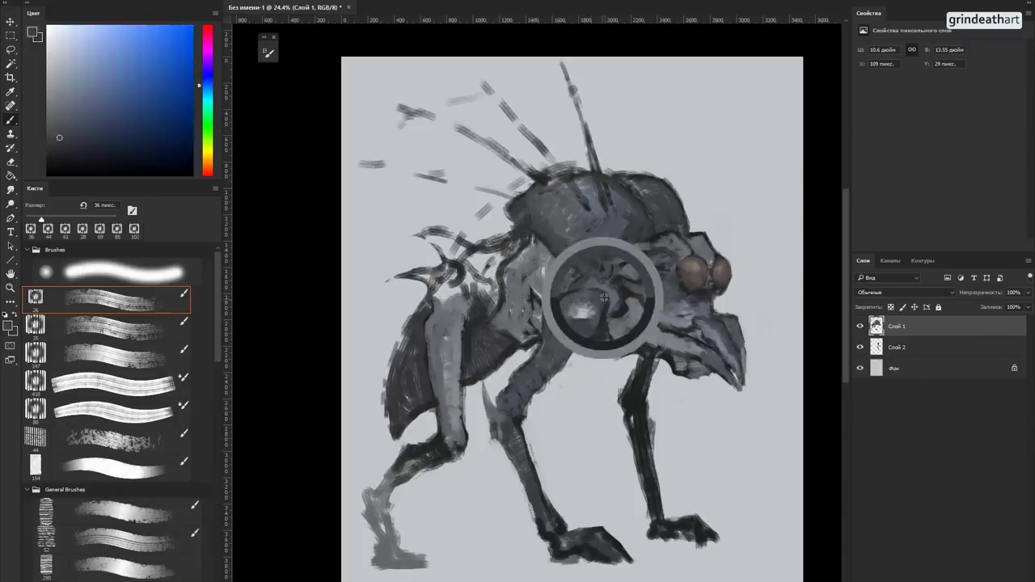
left_click(600, 324, "alt")
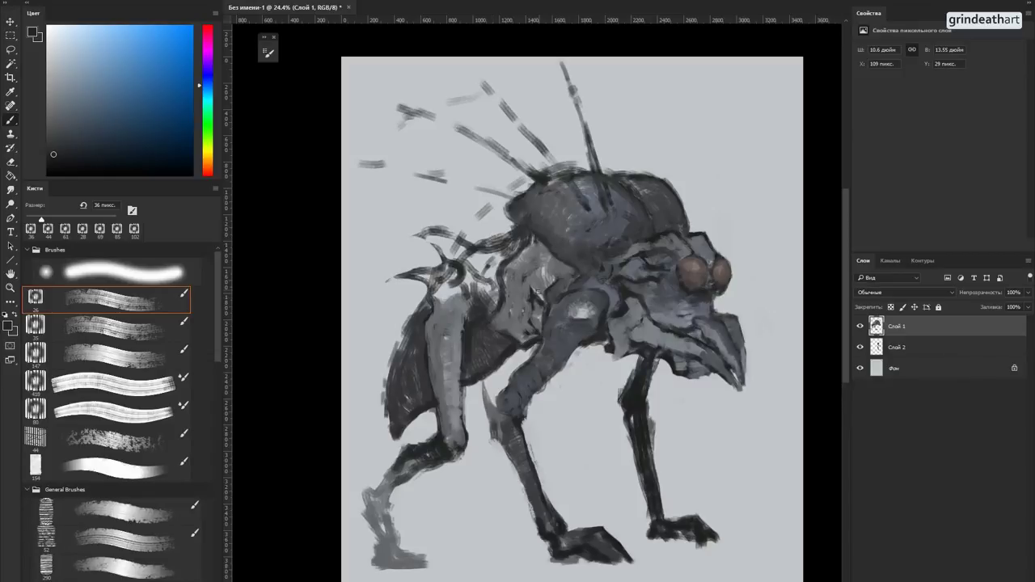
Step: Shape the neck folds between the foreleg's shoulder and the jaw with alternating sampled dark and mid greys
left_click(548, 313, "alt")
left_click(630, 298, "alt")
left_click(628, 309, "alt")
left_click(621, 292, "alt")
left_click(624, 308, "alt")
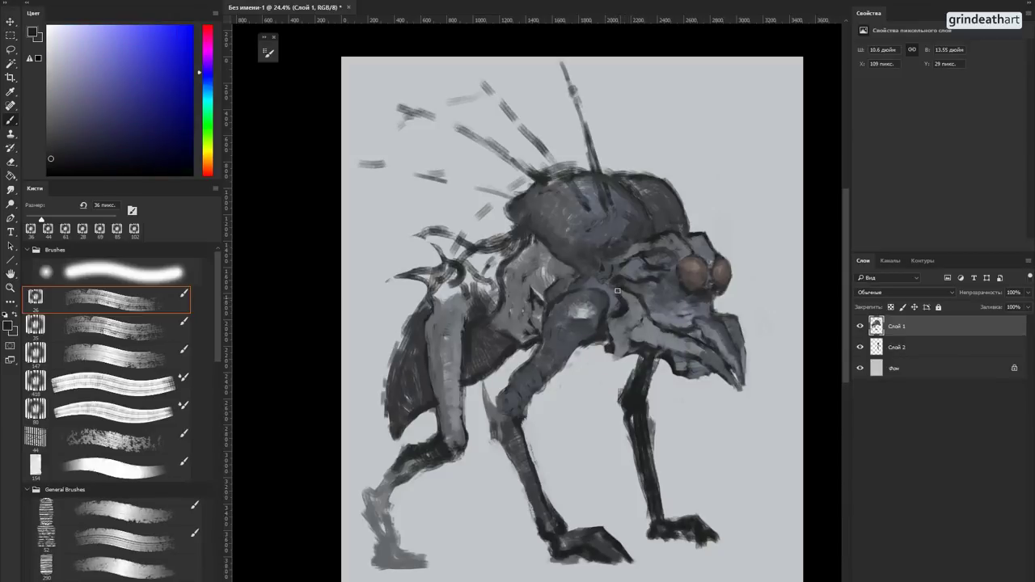
left_click(616, 289, "alt")
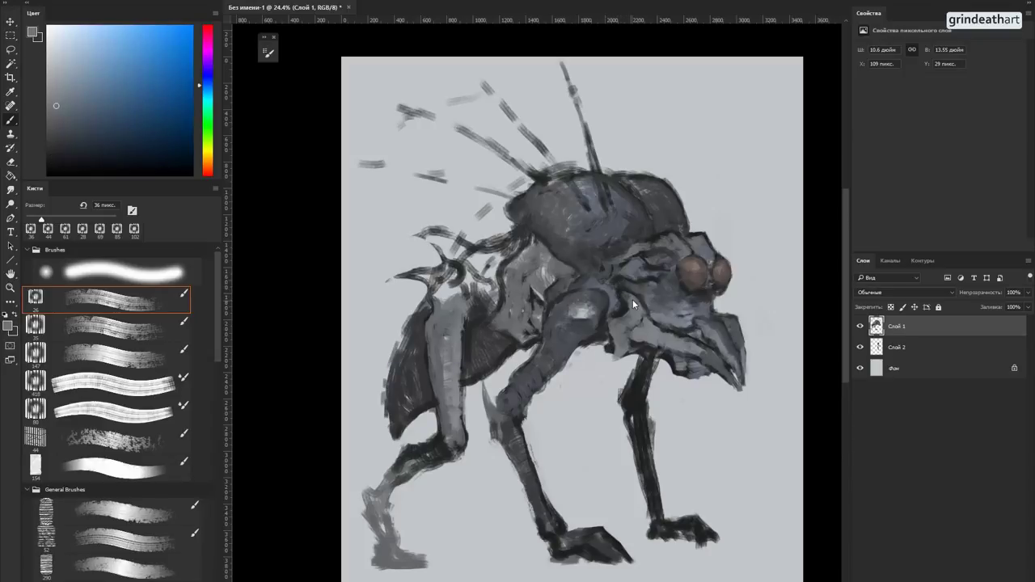
left_click(625, 305, "alt")
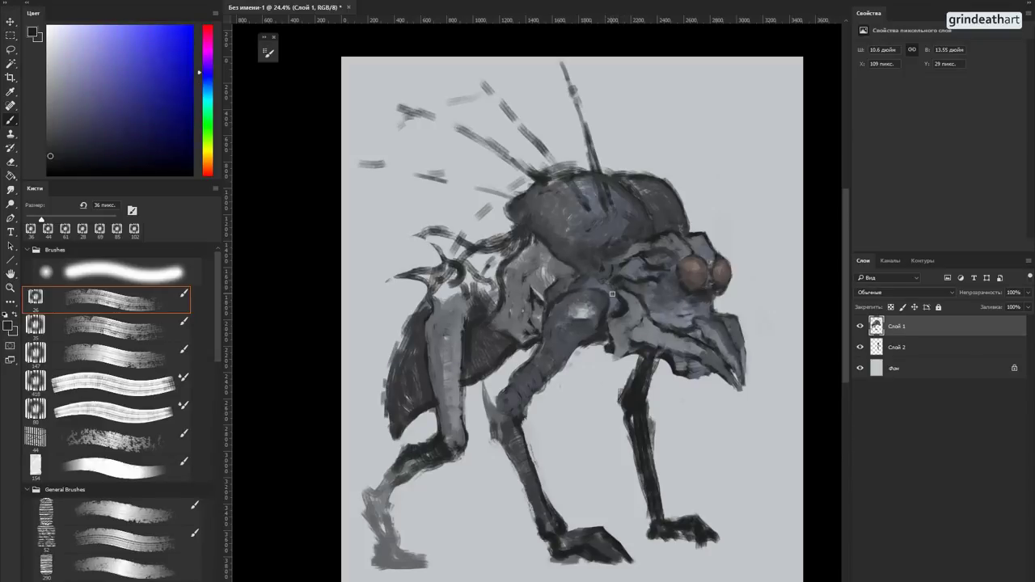
left_click(616, 301, "alt")
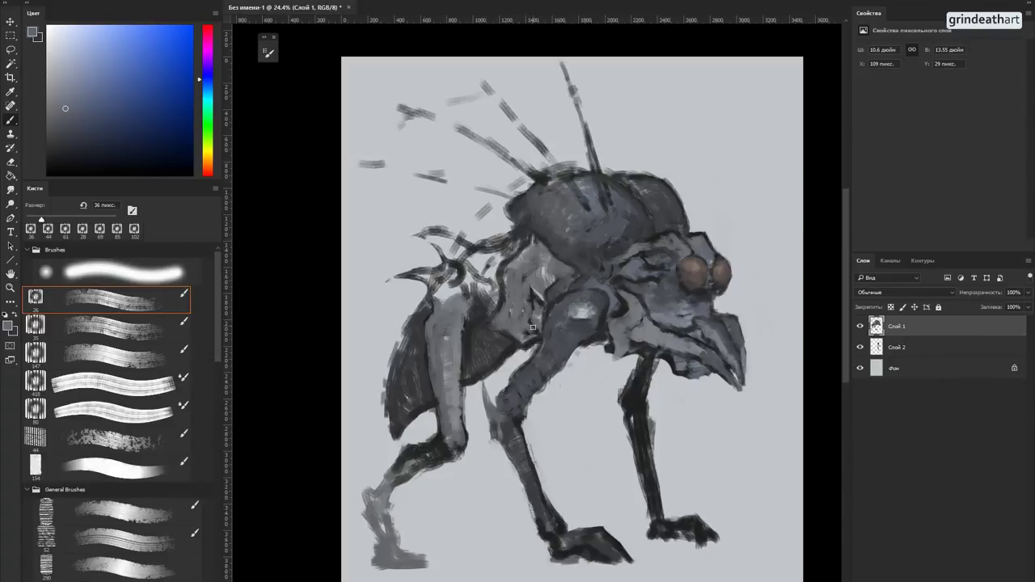
Step: Paint dark curved rib lines on the flank behind the foreleg's shoulder with a sampled dark grey
left_click(538, 374, "alt")
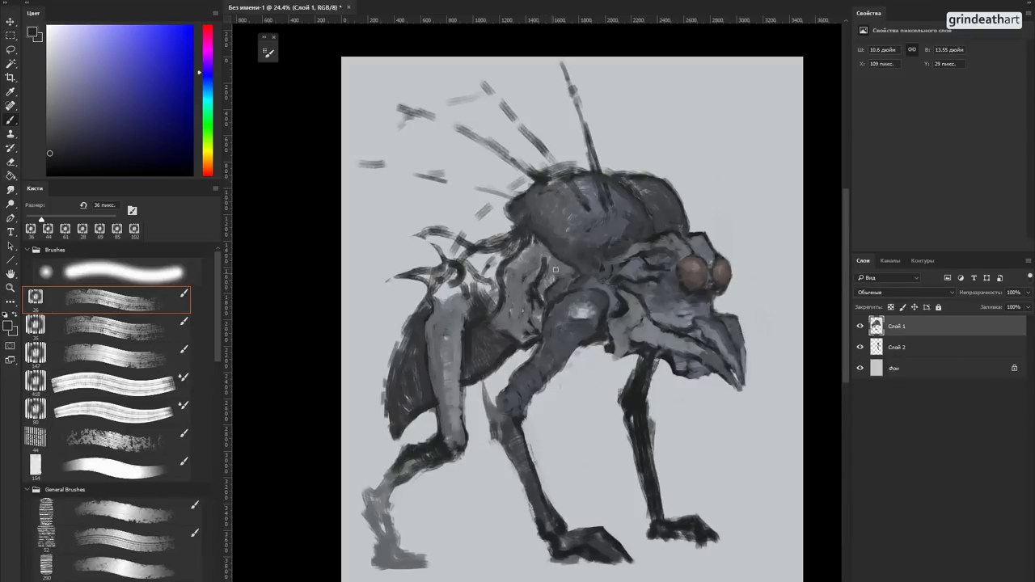
mouse_move(524, 278)
left_mouse_down()
mouse_move(519, 303)
mouse_move(535, 323)
mouse_move(522, 312)
mouse_move(540, 322)
mouse_move(503, 302)
mouse_move(509, 320)
mouse_move(537, 334)
mouse_move(495, 323)
mouse_move(517, 338)
left_mouse_up()
left_click(513, 297, "alt")
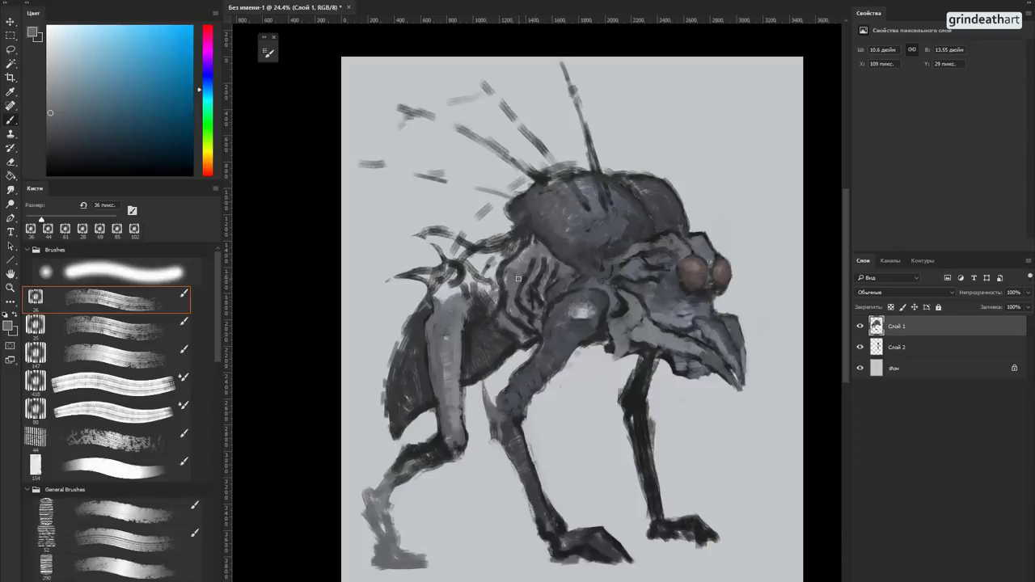
Step: Refine the rib folds on the flank with sampled dark and mid greys, enlarging the brush to 44 px
right_click(540, 264, "alt")
left_click(554, 265, "alt")
mouse_move(553, 267)
left_mouse_down()
mouse_move(537, 294)
mouse_move(529, 275)
mouse_move(545, 260)
mouse_move(523, 296)
mouse_move(527, 313)
mouse_move(518, 285)
mouse_move(512, 295)
mouse_move(557, 281)
left_mouse_up()
left_click(554, 301, "alt")
left_click(560, 285, "alt")
left_click(543, 317, "alt")
left_click(540, 312, "alt")
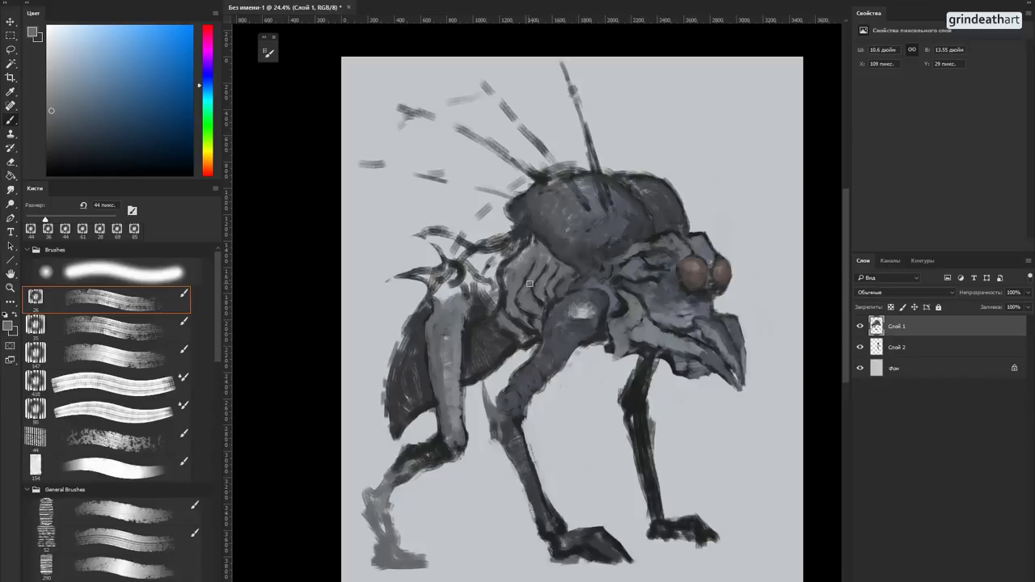
Step: Choose a muted red and paint it onto the upper ribs just below the back shell
left_click(207, 172)
left_click(84, 97)
mouse_move(550, 259)
left_mouse_down()
mouse_move(538, 281)
mouse_move(558, 264)
mouse_move(553, 275)
left_mouse_up()
left_click(550, 268, "alt")
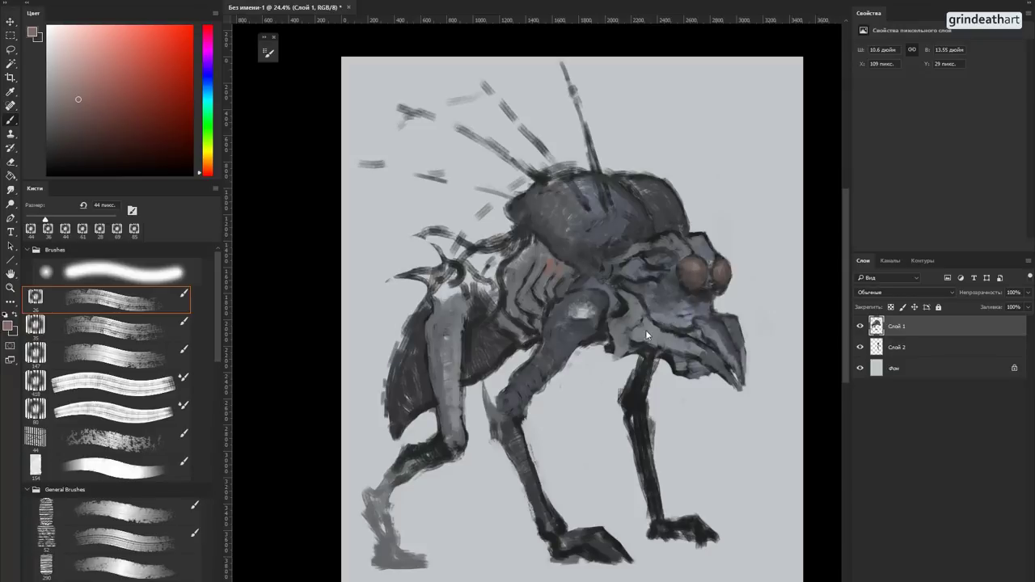
left_click(564, 268, "alt")
left_click(564, 270, "alt")
left_click(570, 273)
left_click_drag(567, 271, 561, 266)
Step: Spread the pink tint over the front ribs with sampled tones, reducing the brush to 36 px
left_click(569, 275, "alt")
left_click(564, 316, "alt")
left_click(566, 275, "alt")
mouse_move(574, 275)
left_mouse_down()
mouse_move(547, 256)
mouse_move(568, 281)
mouse_move(552, 285)
mouse_move(540, 266)
mouse_move(567, 273)
mouse_move(556, 283)
mouse_move(549, 269)
mouse_move(544, 281)
left_mouse_up()
left_click(552, 265, "alt")
right_click(568, 275, "alt")
left_click(564, 275, "alt")
left_click(544, 260, "alt")
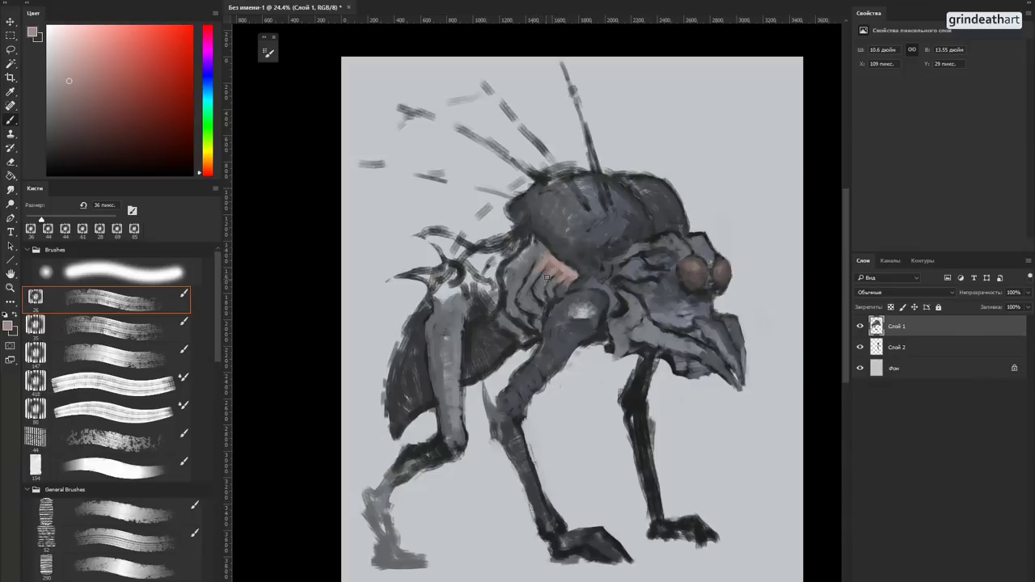
Step: Blend the pink rib patch with sampled pinks and restore the grey grooves between the ribs
left_click(551, 267, "alt")
left_click(550, 267, "alt")
left_click(564, 278, "alt")
left_click(571, 273, "alt")
left_click(570, 279, "alt")
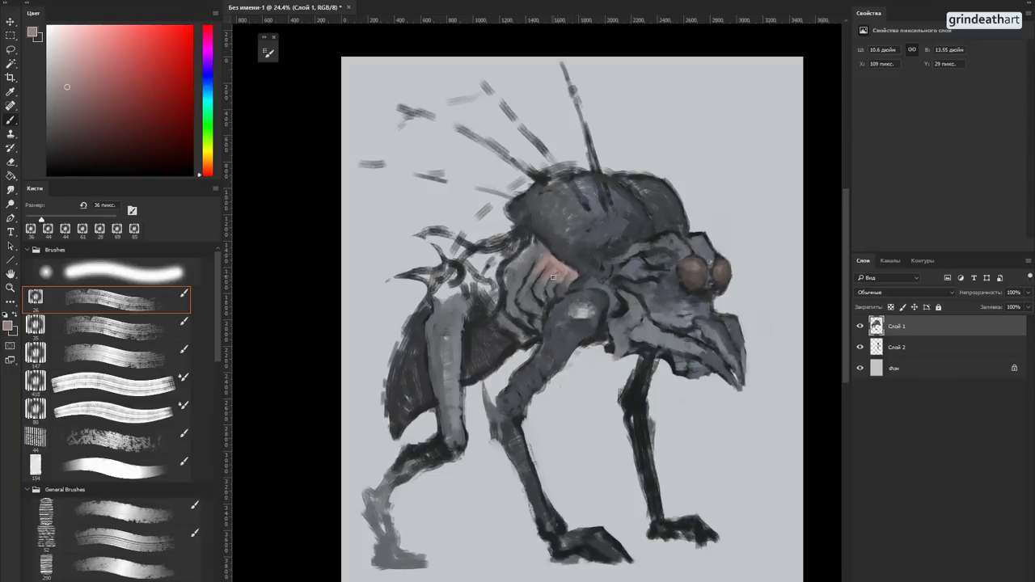
left_click(550, 282, "alt")
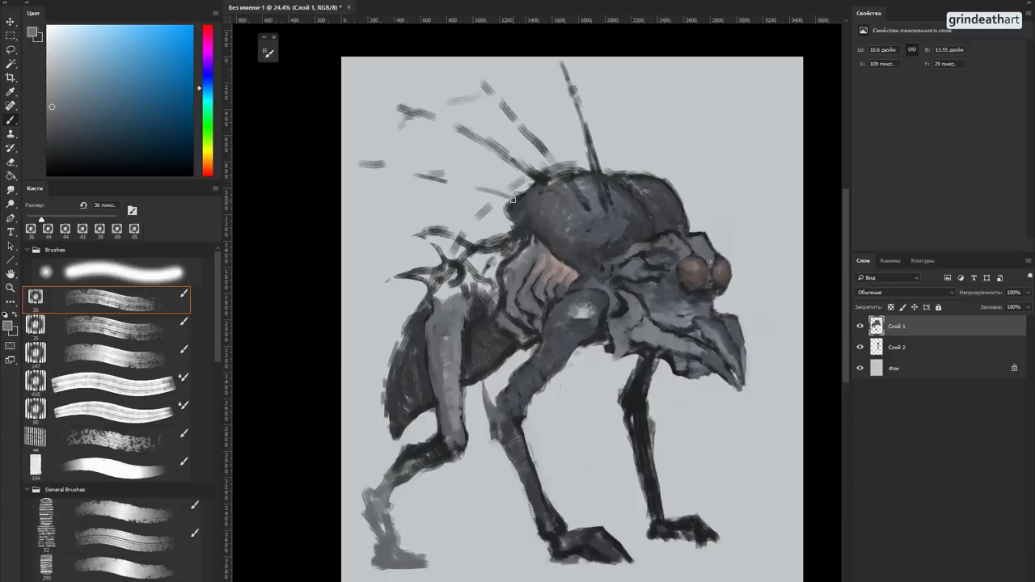
Step: Separate the pink ribs with sampled dark greys and carry their upper ends up into the back shell's lower edge
left_click(566, 255, "alt")
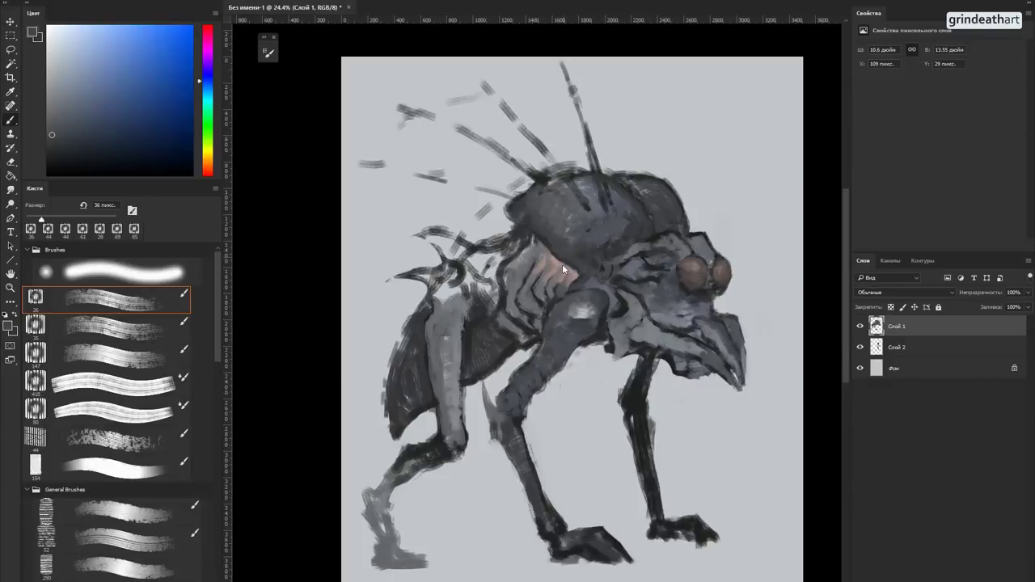
left_click_drag(569, 269, 564, 281)
left_click(558, 285, "alt")
left_click(552, 288, "alt")
left_click(551, 246, "alt")
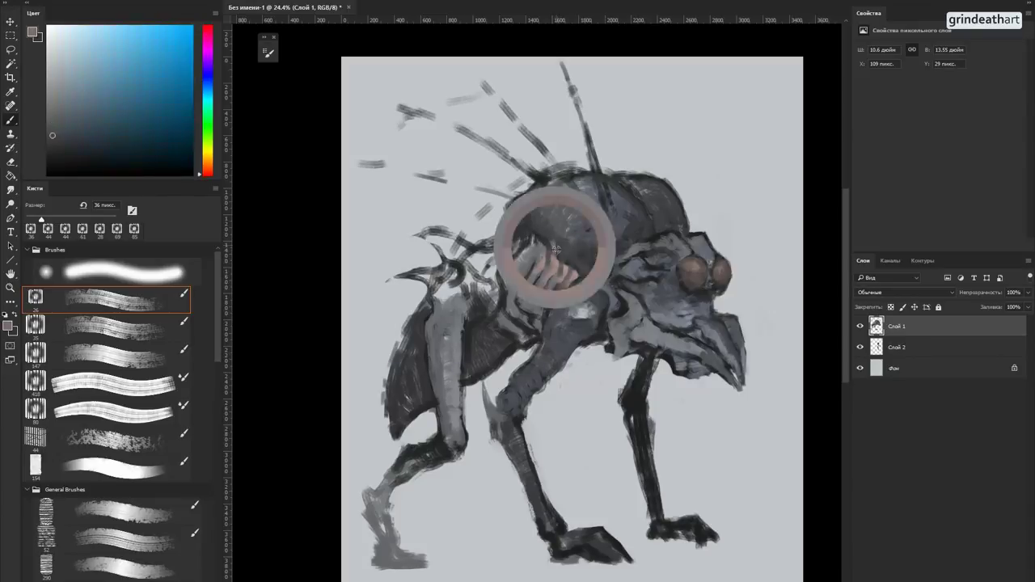
left_click(551, 237, "alt")
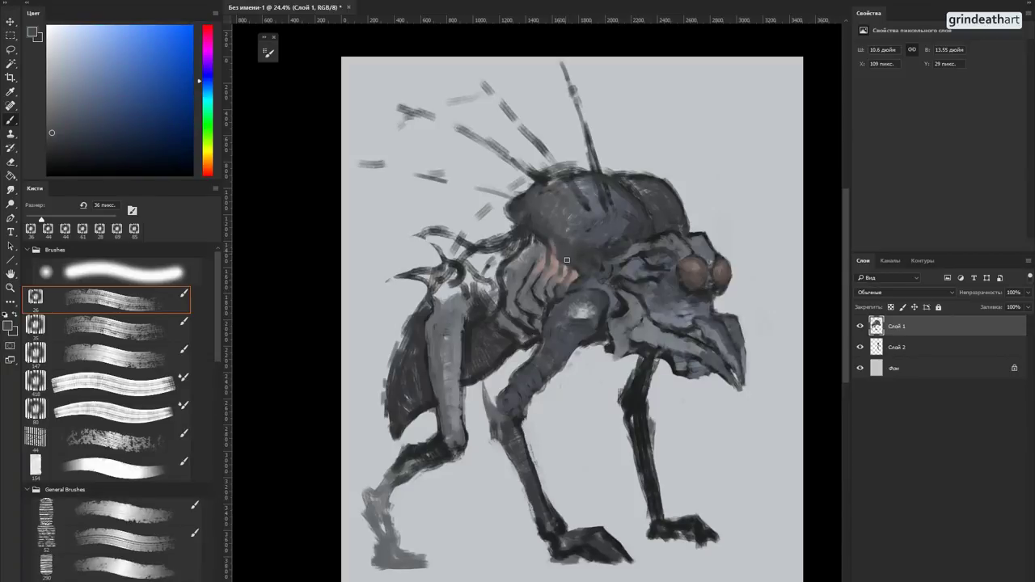
Step: Refine the front ribs with sampled pinks and greys using a 27 px brush, and return the brush to 36 px
left_click(565, 269, "alt")
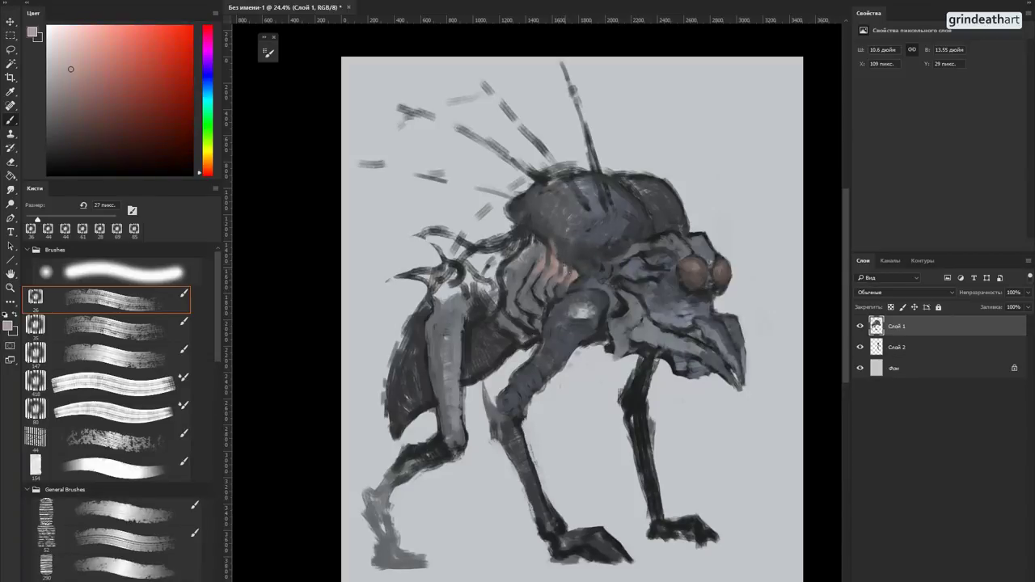
left_click(563, 246, "alt")
left_click(563, 259, "alt")
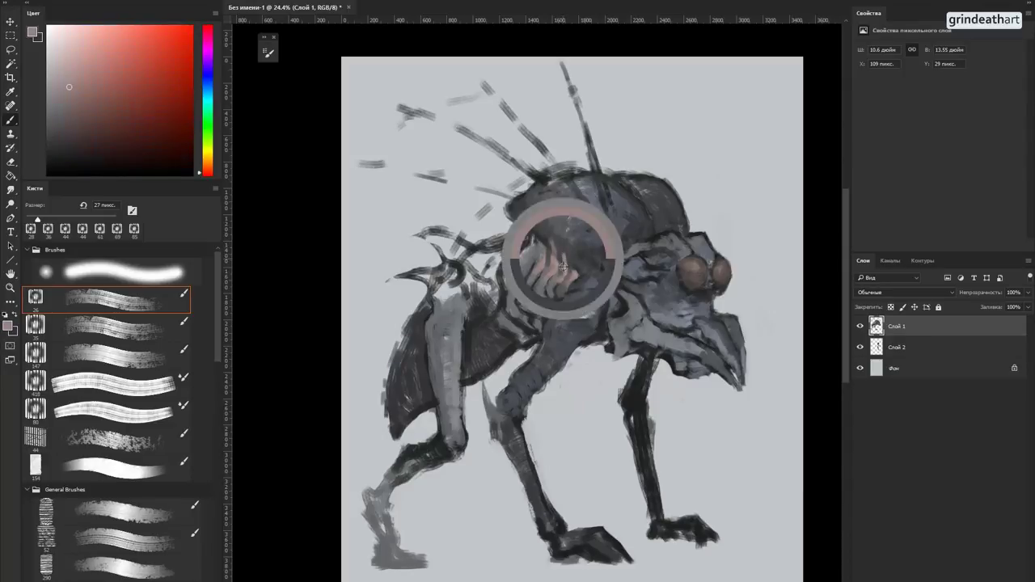
left_click_drag(563, 271, 571, 271)
left_click(562, 268, "alt")
left_click(581, 306, "alt")
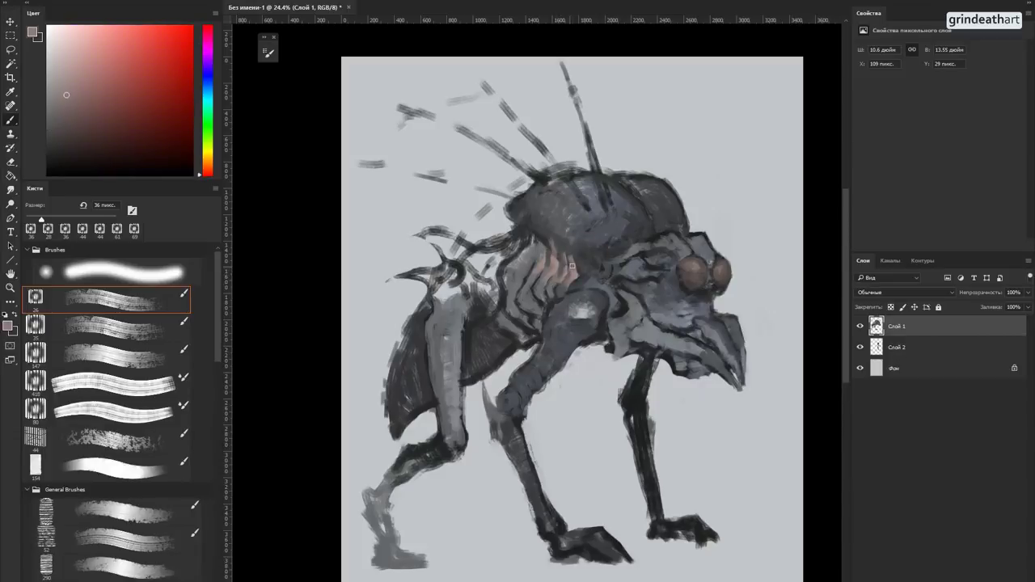
Step: Extend the foremost pink rib up beneath the shell and adjust the dark area between it and the neck
left_click(571, 258, "alt")
left_click(573, 274, "alt")
left_click(578, 271, "alt")
left_click(578, 274, "alt")
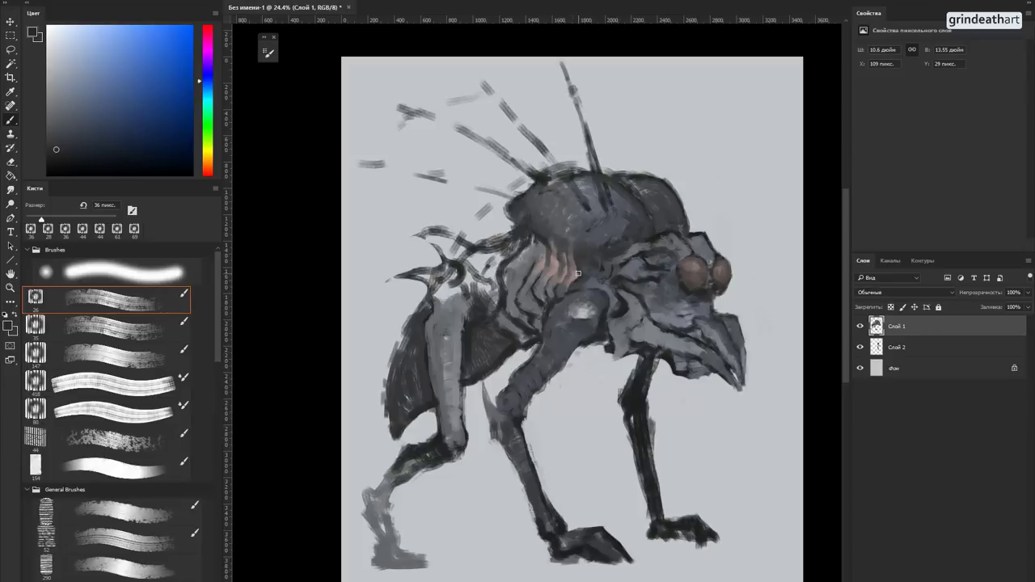
left_click(619, 303, "alt")
left_click(619, 279, "alt")
left_click(619, 281, "alt")
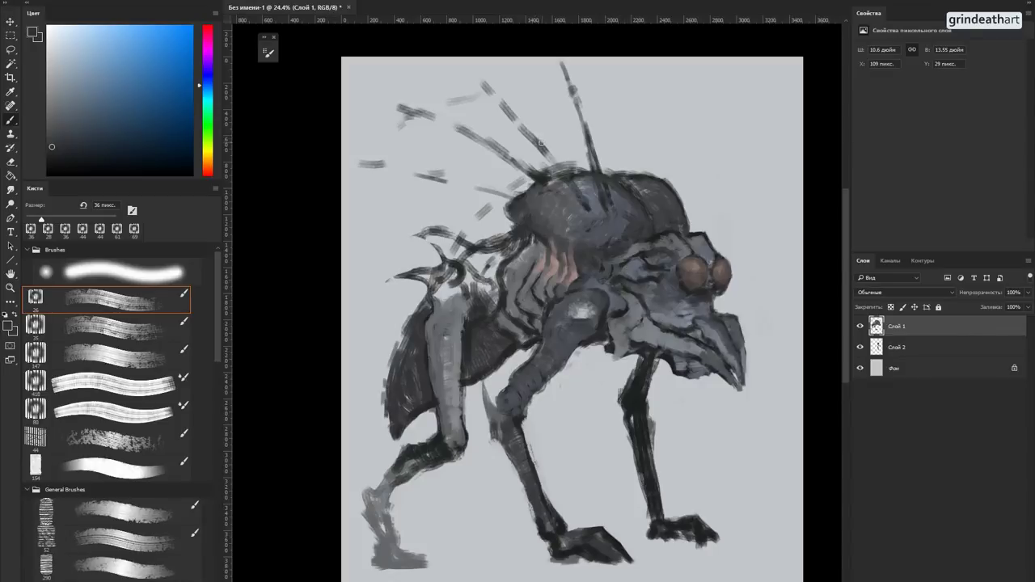
Step: Blend the ribs' upper ends into the back shell and extend the pink tint down their lower ends
left_click(547, 249, "alt")
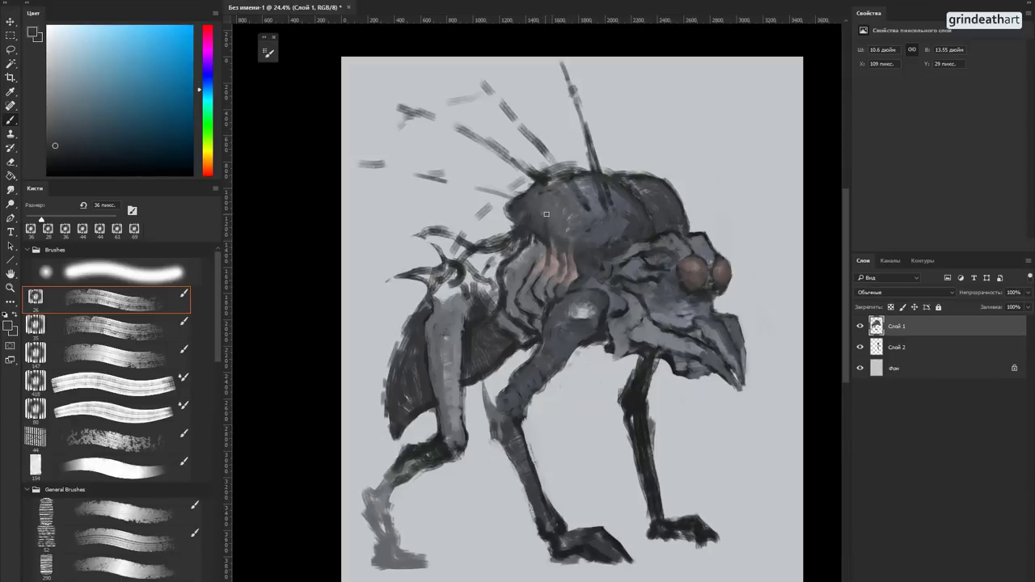
left_click(547, 228, "alt")
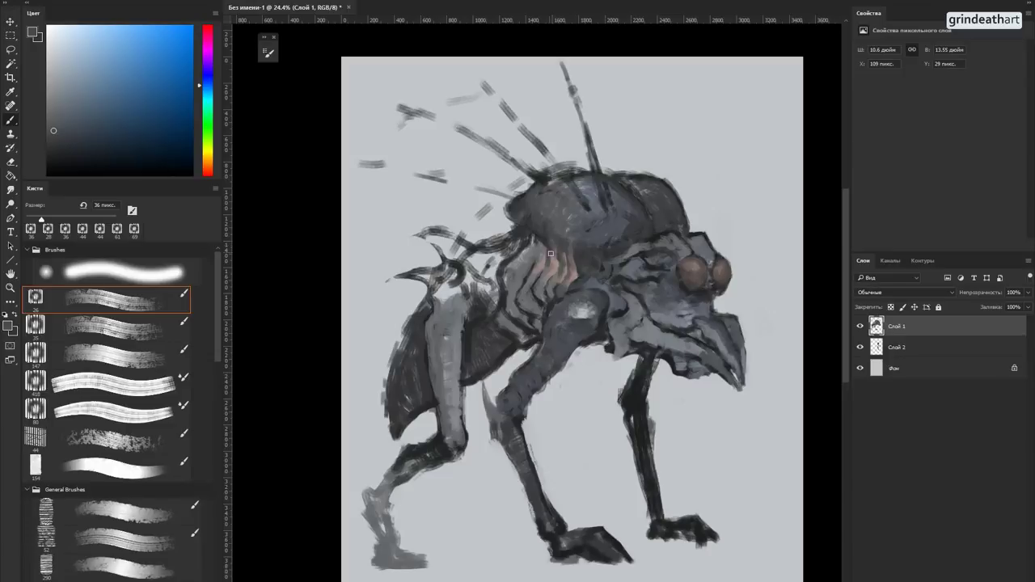
left_click(546, 273, "alt")
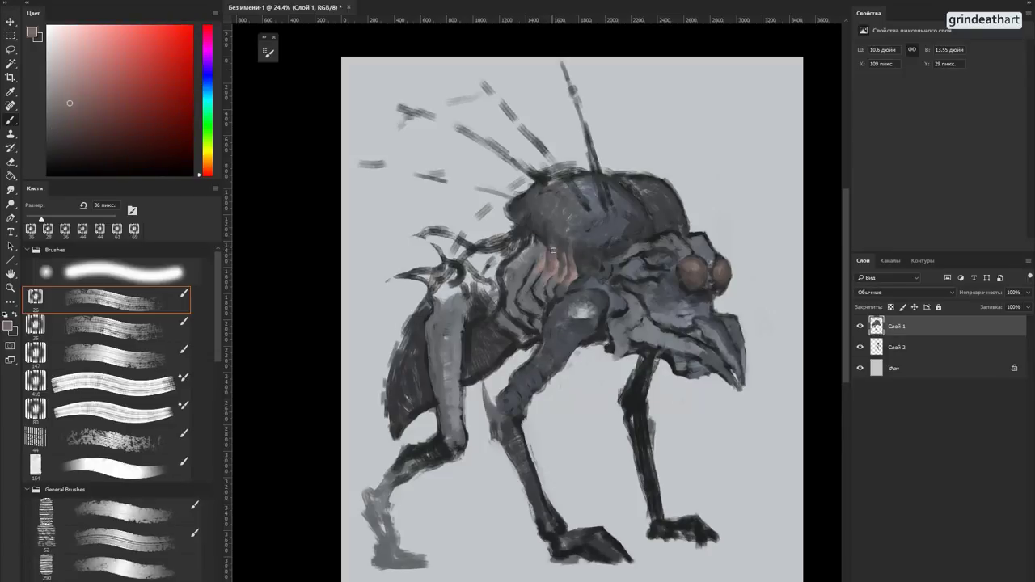
left_click(547, 306, "alt")
left_click(558, 296, "alt")
left_click(554, 299, "alt")
left_click(551, 297, "alt")
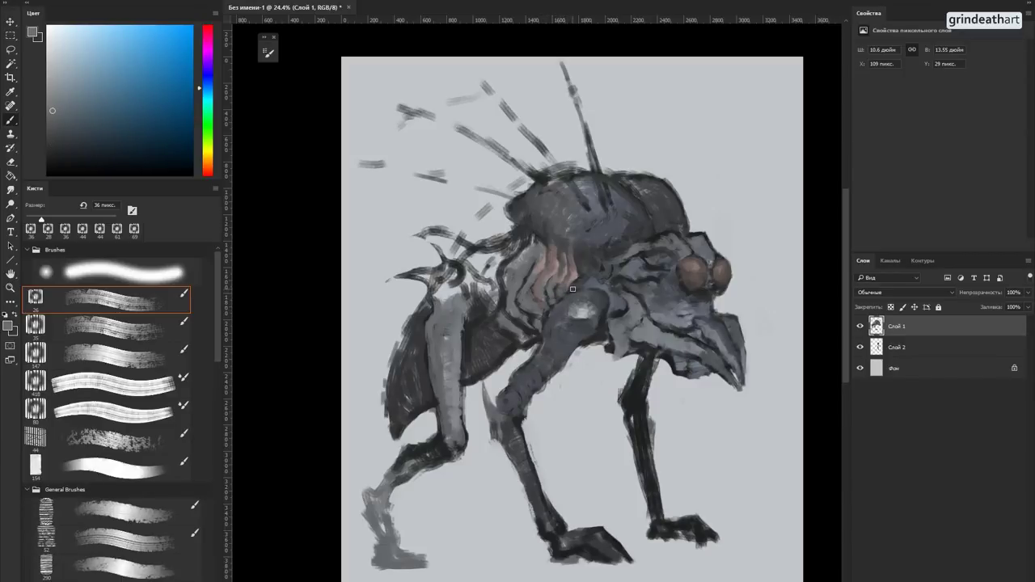
Step: Shade the gap between the foremost rib and the top of the foreleg's shoulder with sampled dark greys
left_click(575, 288, "alt")
left_click(576, 280, "alt")
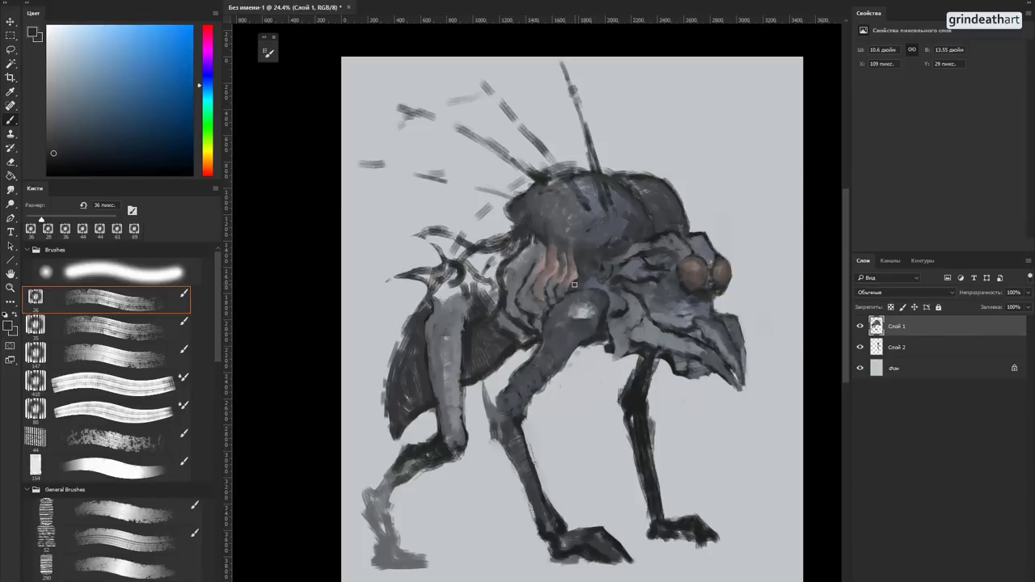
left_click(594, 272, "alt")
left_click(589, 283, "alt")
left_click(576, 281, "alt")
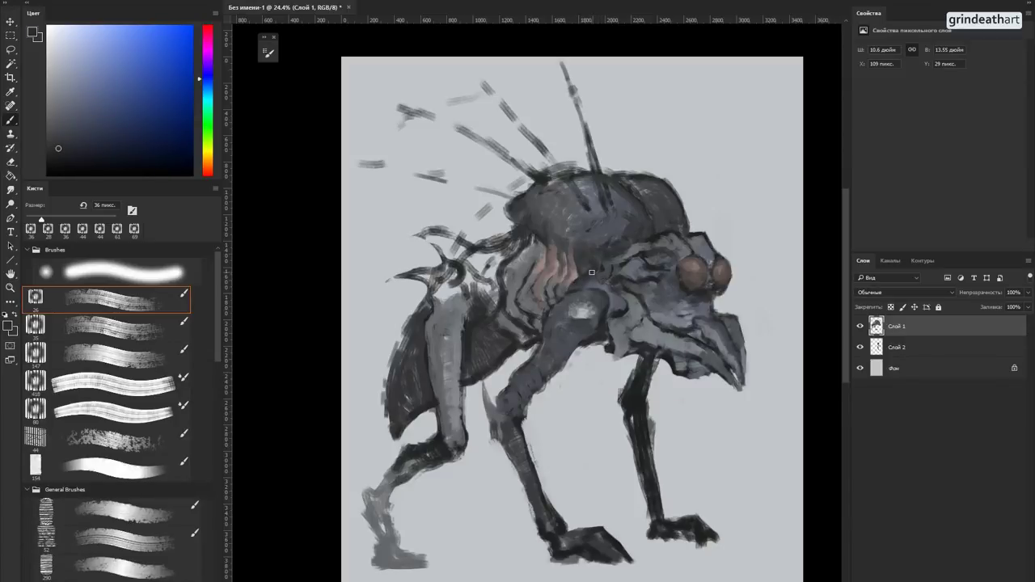
left_click(602, 319, "alt")
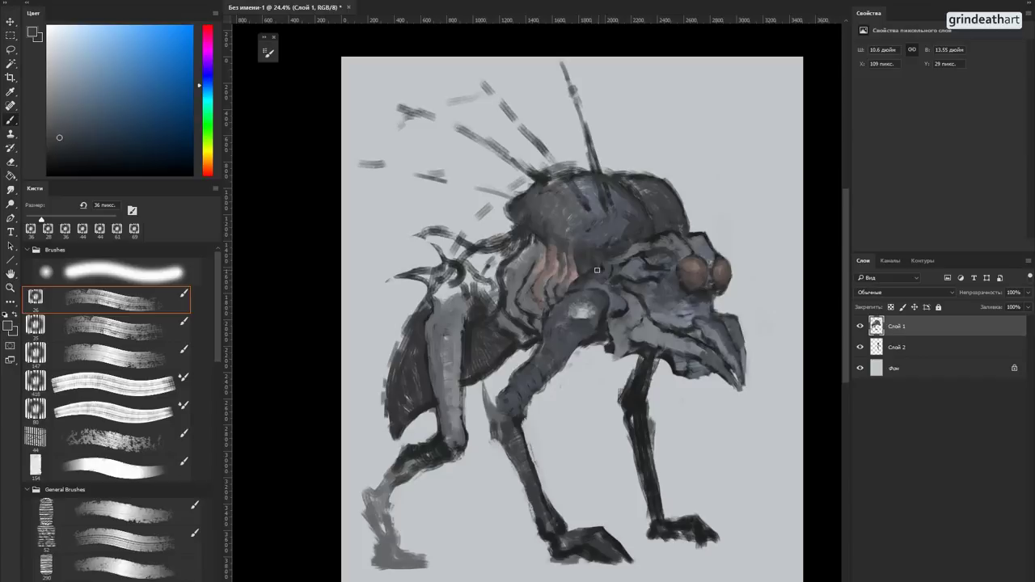
Step: Model the rounded neck fold in front of the foreleg's shoulder with alternating sampled mid and dark greys
left_click(615, 312, "alt")
left_click(623, 300, "alt")
left_click(623, 303, "alt")
left_click(606, 317, "alt")
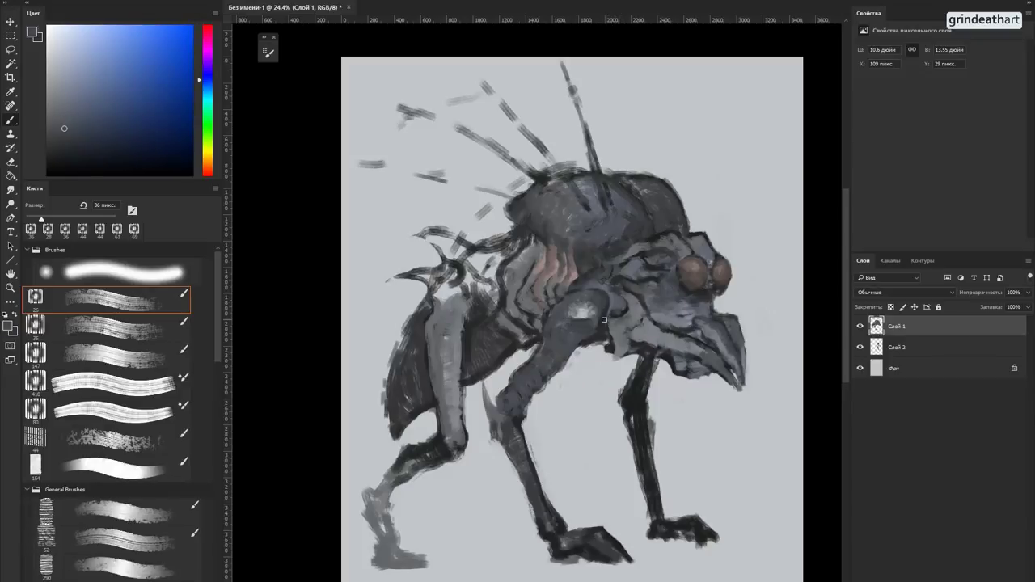
left_click(602, 319, "alt")
left_click(619, 304, "alt")
left_click(606, 319, "alt")
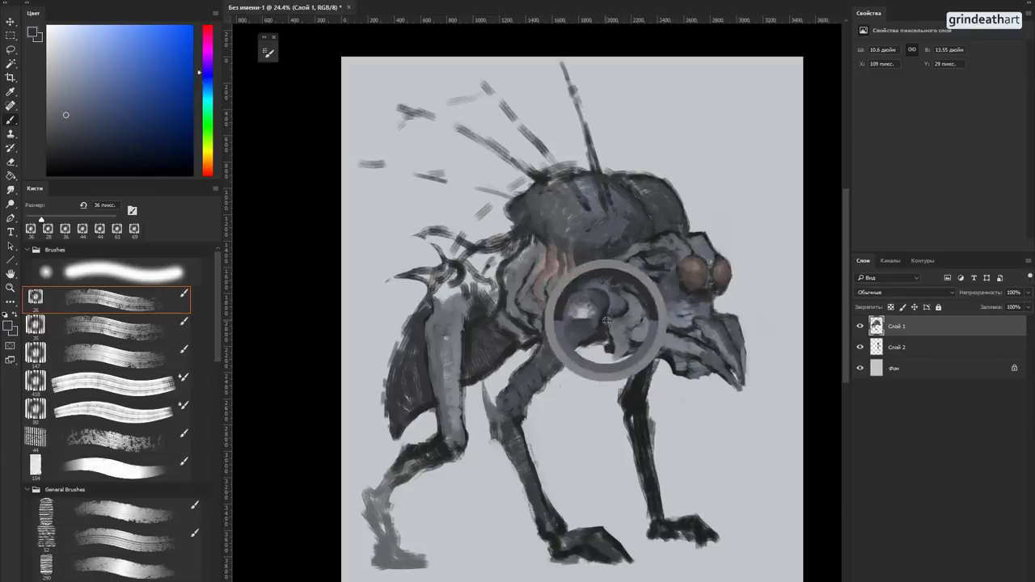
left_click(621, 308, "alt")
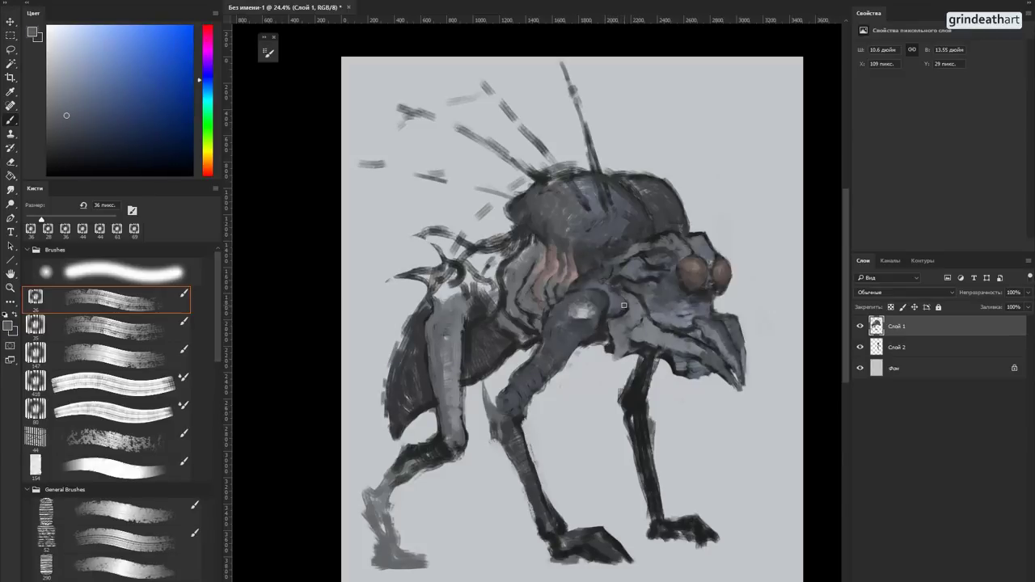
Step: Soften the neck fold into the jaw and the shoulder's front rim with sampled blue-greys
left_click(623, 306, "alt")
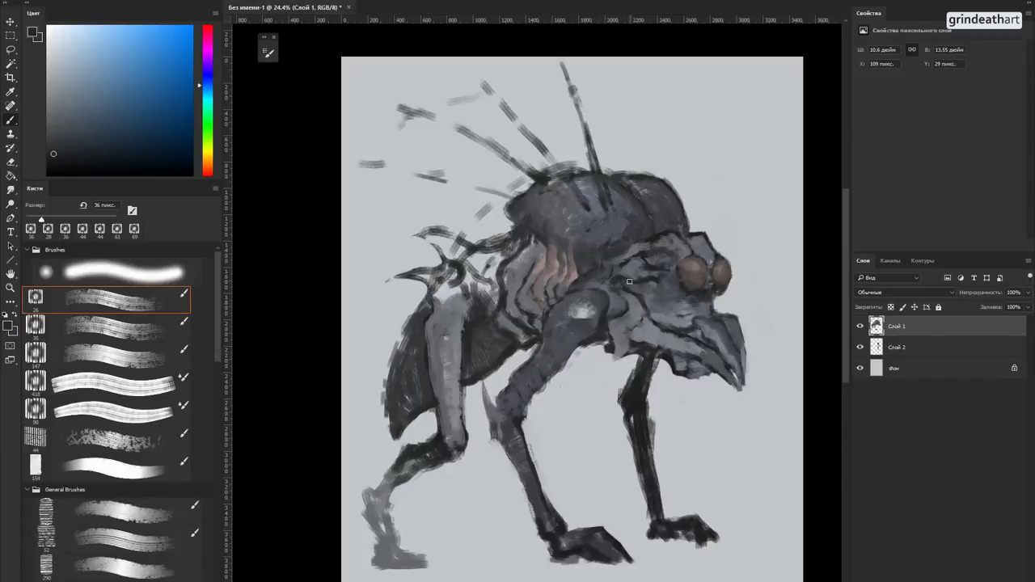
left_click(622, 306, "alt")
left_click(604, 321, "alt")
left_click(623, 308, "alt")
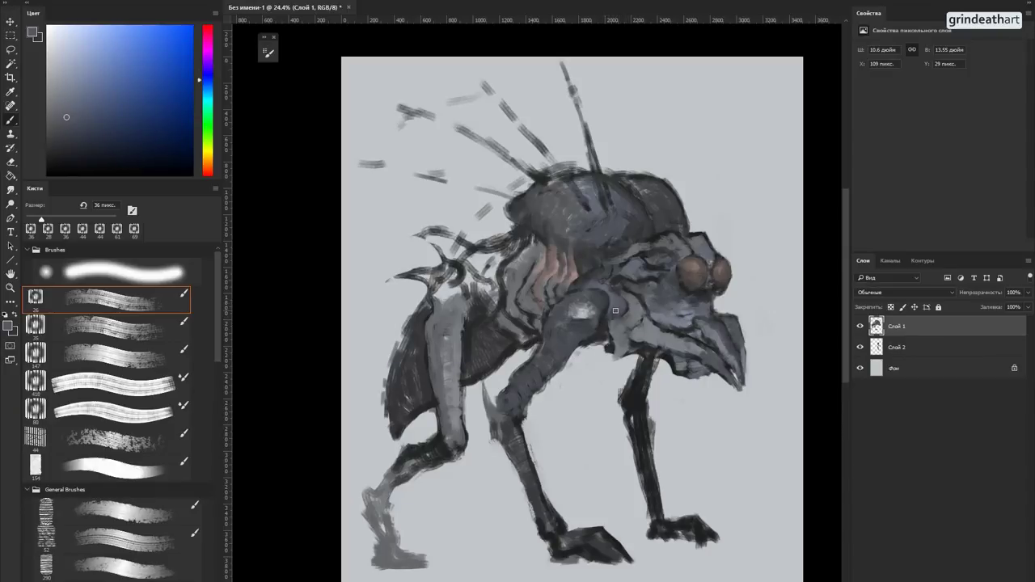
left_click(602, 356, "alt")
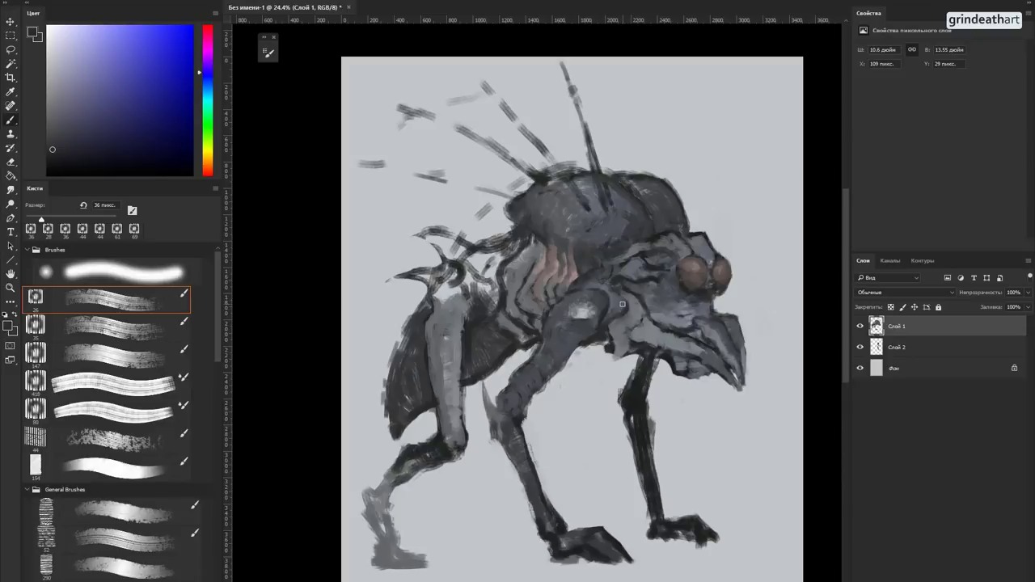
left_click(623, 308, "alt")
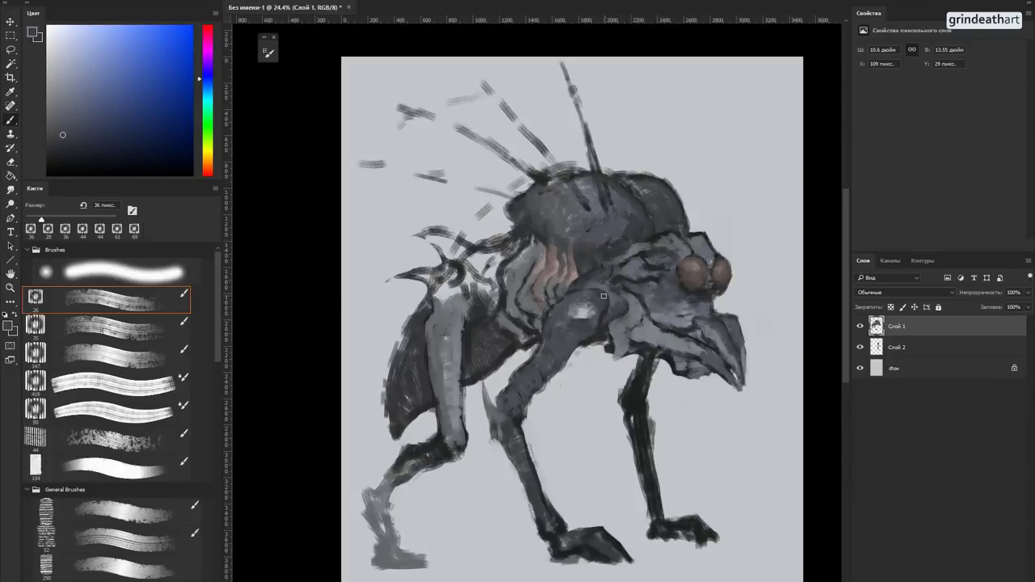
left_click(612, 304, "alt")
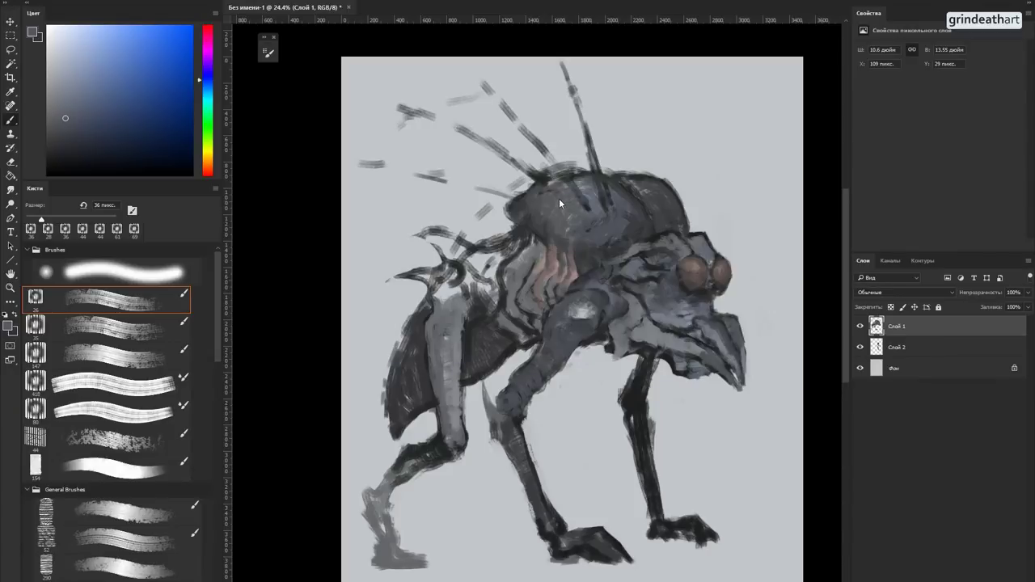
Step: Shade the back shell's rear upper edge and lower rear bulge with alternating sampled dark and mid blue-greys
left_click(541, 182, "alt")
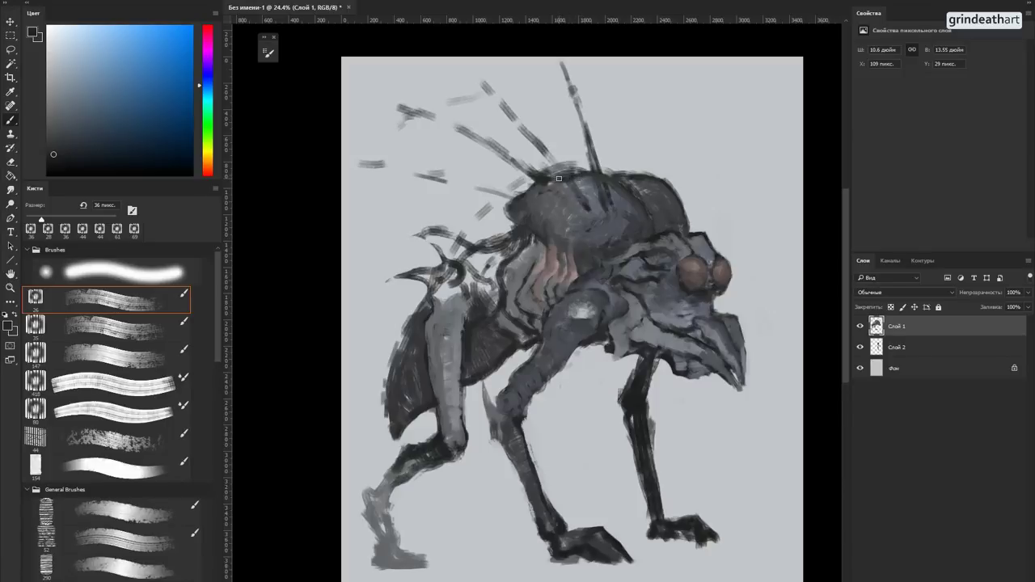
left_click(547, 184, "alt")
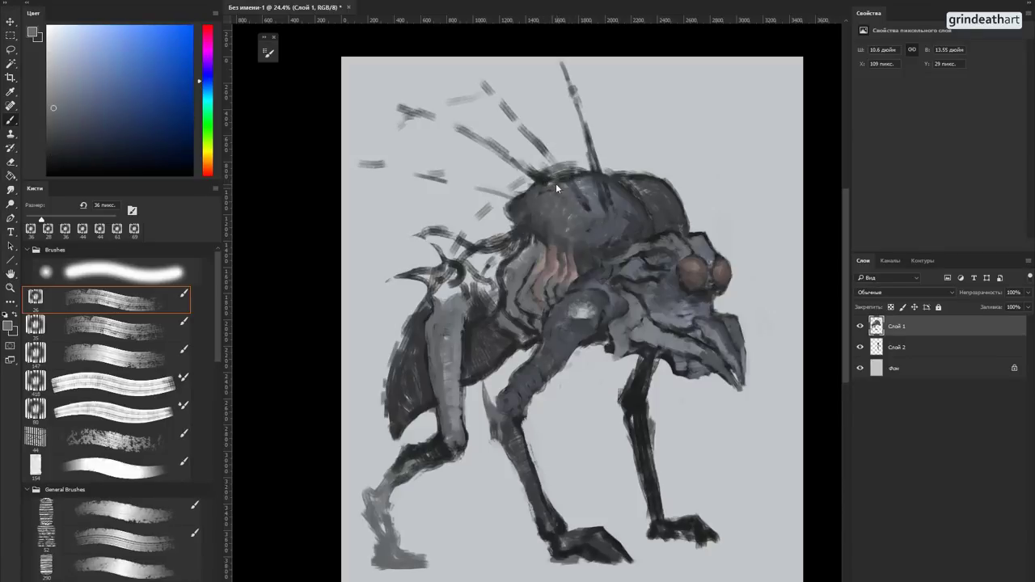
left_click(540, 185, "alt")
left_click(586, 176, "alt")
left_click_drag(558, 178, 539, 186)
left_click(538, 177, "alt")
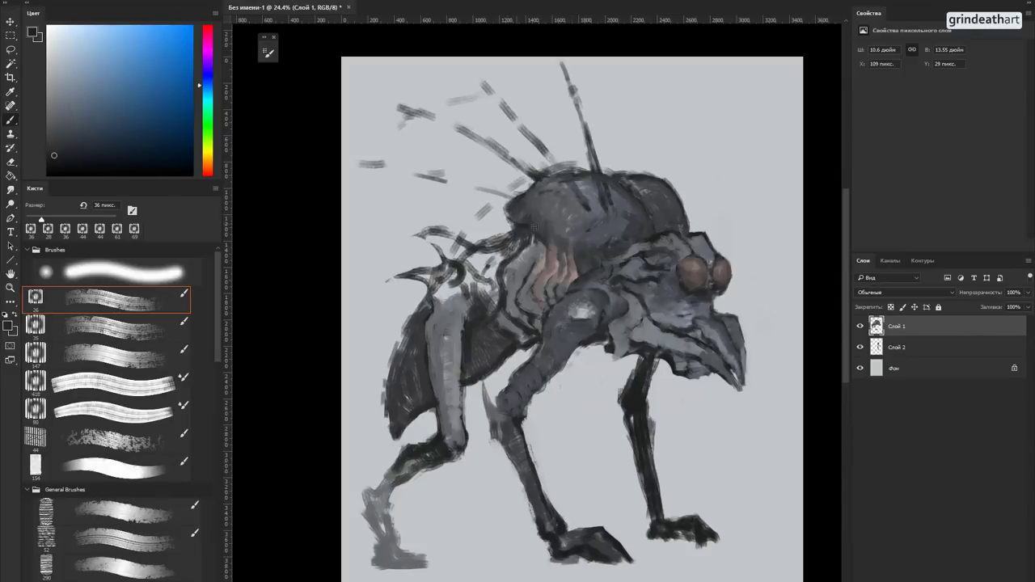
left_click(584, 235, "alt")
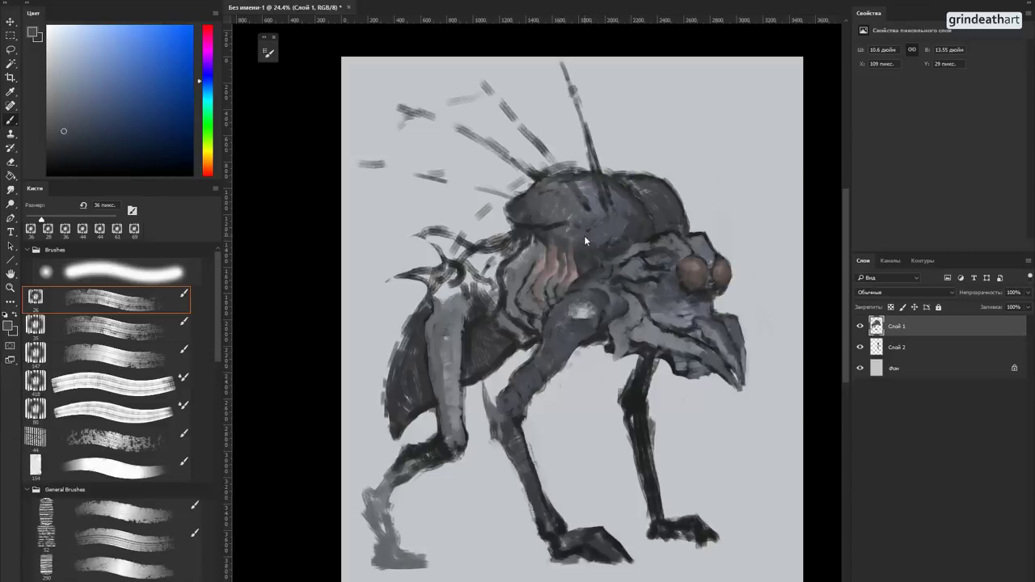
Step: Darken the tangled spines between the ribs and the hind leg, and touch up the foreleg's shoulder with sampled greys
left_click(459, 269, "alt")
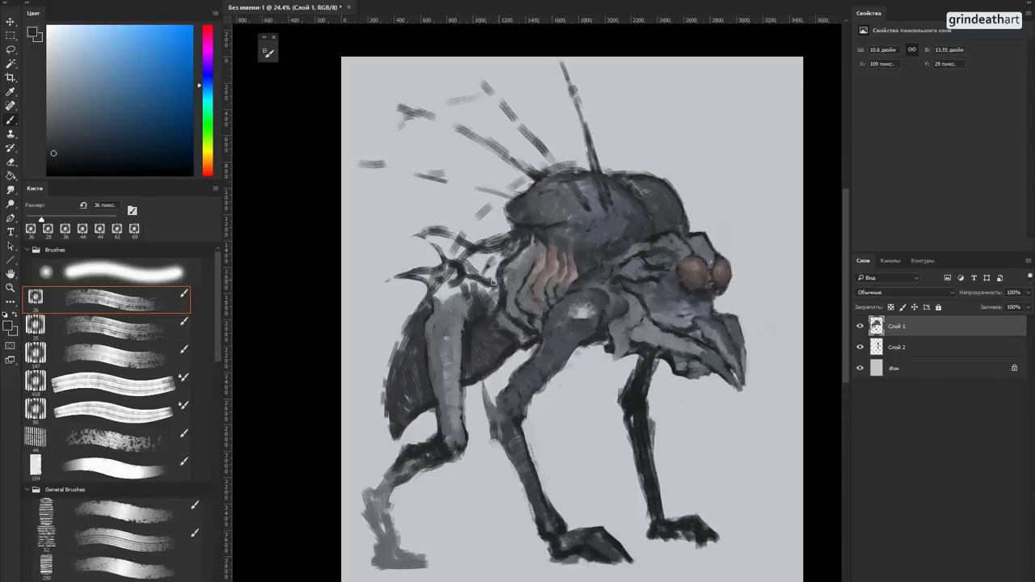
left_click(498, 273, "alt")
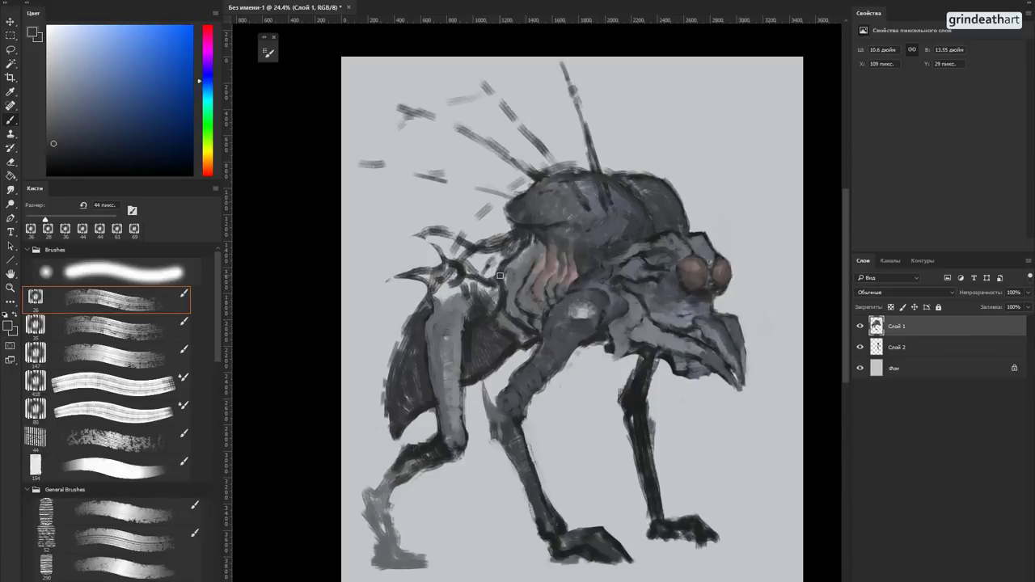
left_click_drag(491, 279, 451, 257)
left_click(595, 309, "alt")
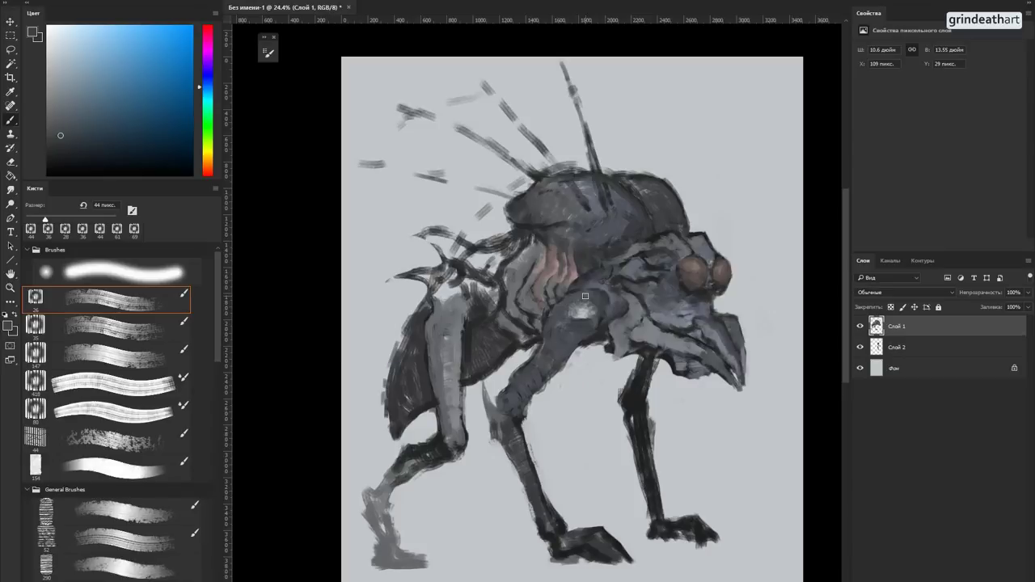
Step: Refine the lower rims of both eyes and the gap between them with sampled browns and dark greys
left_click(684, 278, "alt")
left_click(683, 279, "alt")
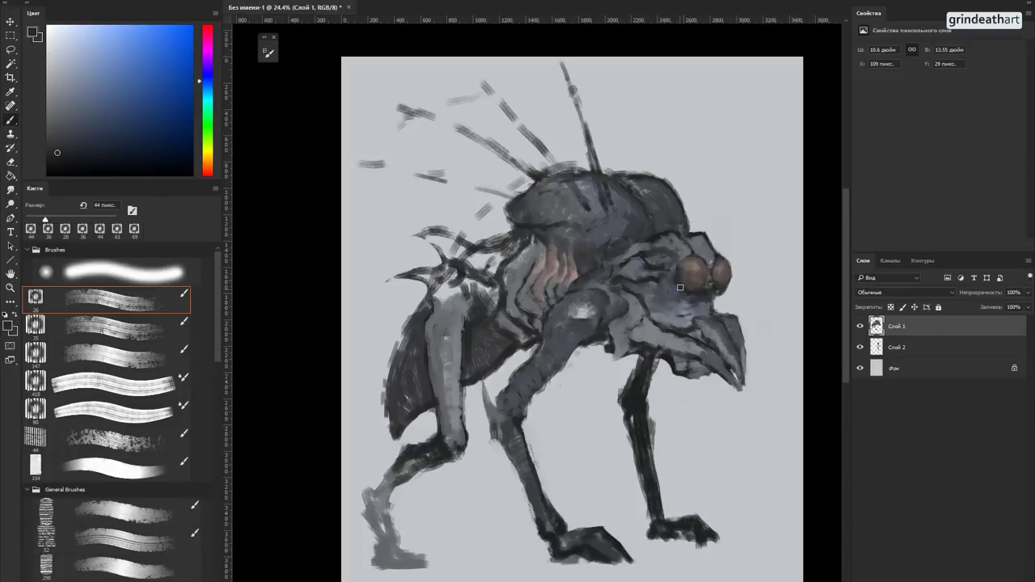
left_click(720, 295, "alt")
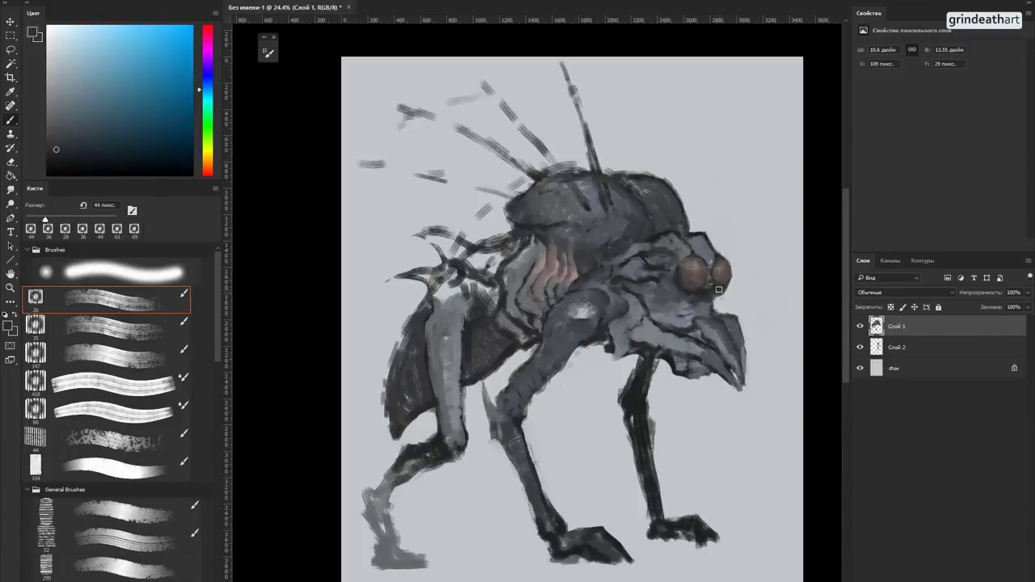
left_click(718, 285, "alt")
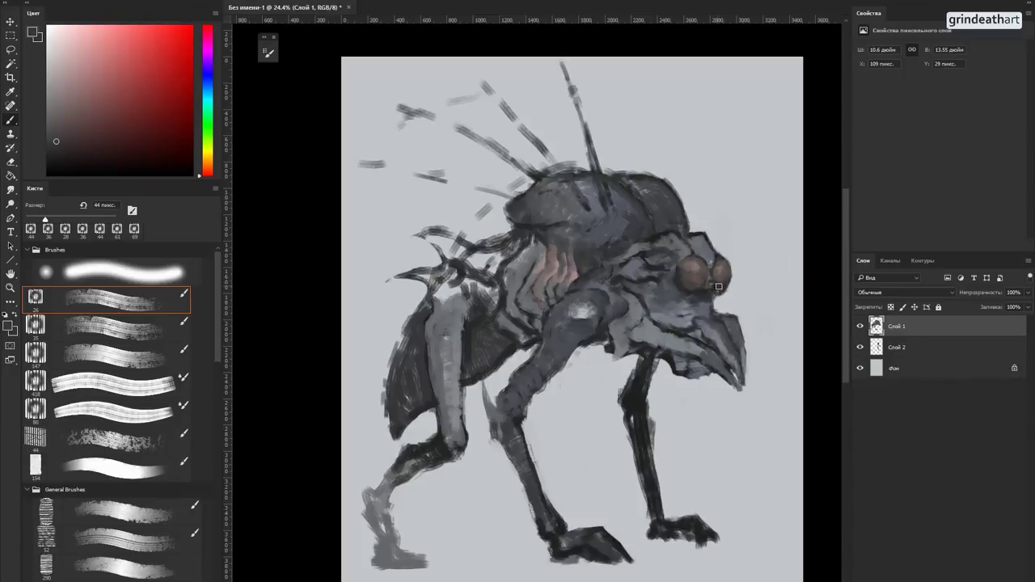
left_click(718, 284, "alt")
right_click(713, 290, "alt")
left_click(713, 289, "alt")
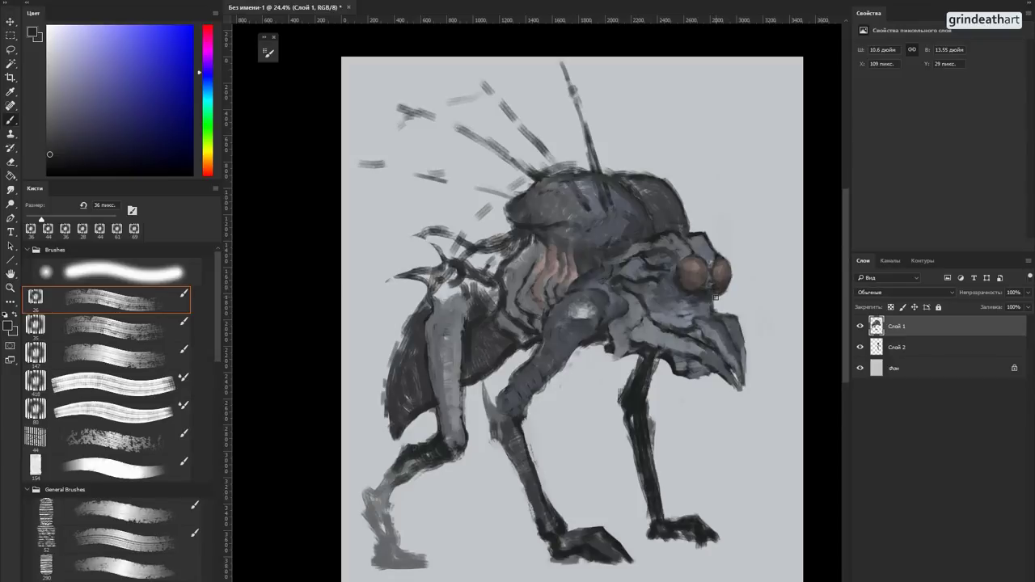
left_click(712, 293, "alt")
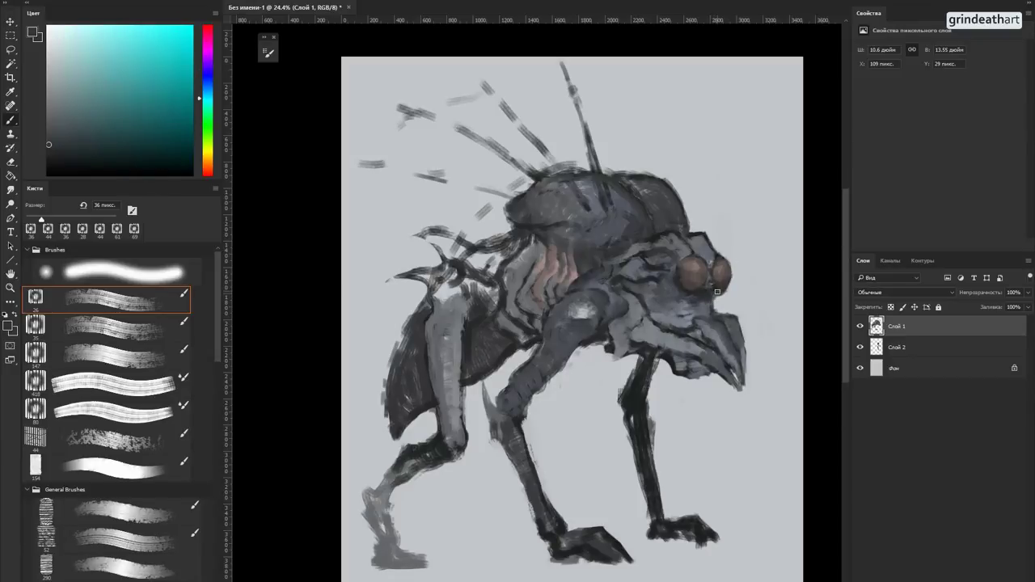
Step: Erase stray paint beneath the eyes and repaint the near eye's lower rim with a sampled dark grey
left_click(12, 163)
right_click(726, 298, "alt")
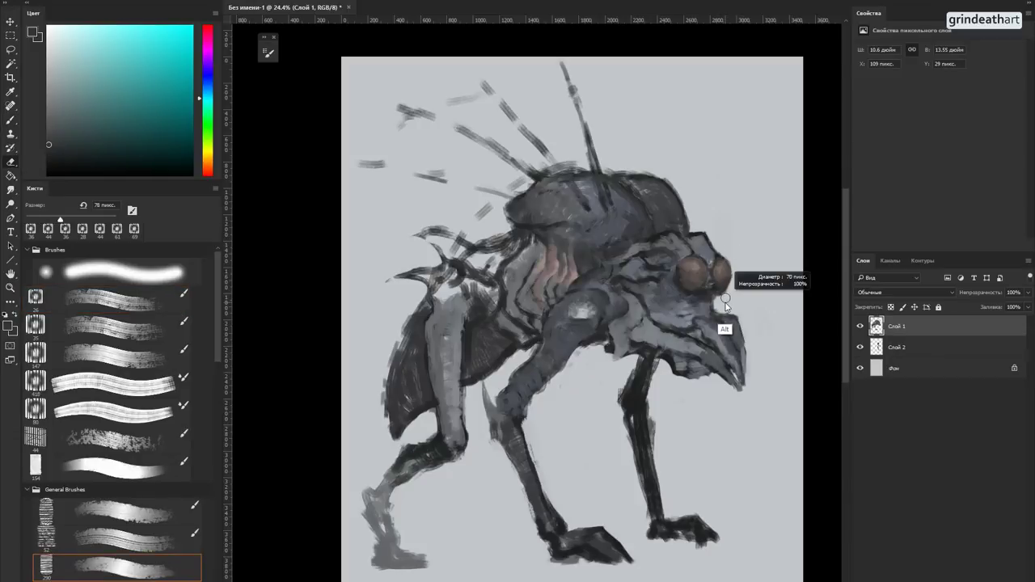
left_click_drag(720, 301, 711, 289)
left_click(693, 293)
key("b")
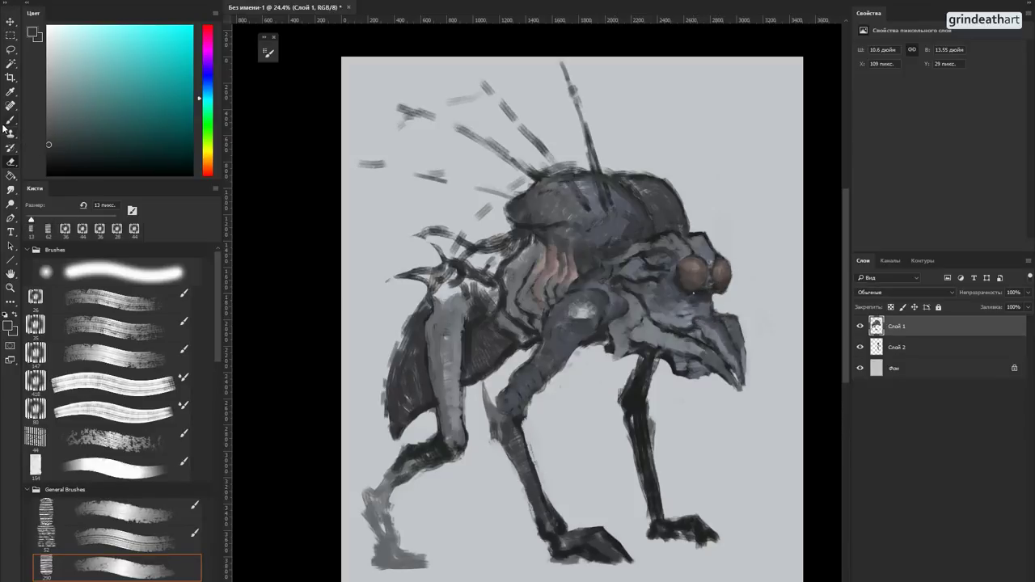
left_click(696, 288, "alt")
left_click_drag(693, 292, 702, 291)
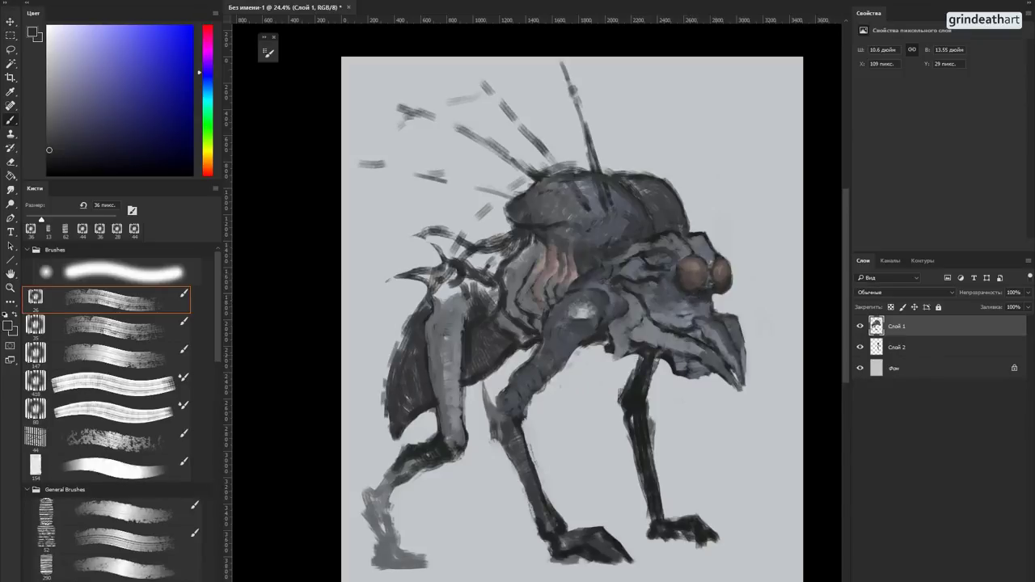
Step: Paint sampled dark blue-grey beneath the shell's rear edge on layer Слой 2
left_click(896, 347)
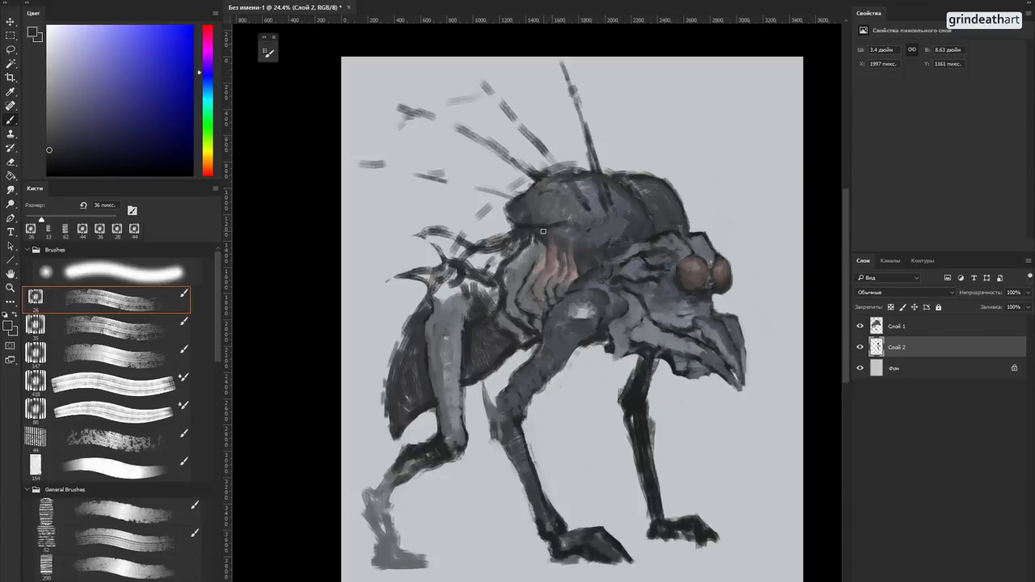
left_click(532, 227, "alt")
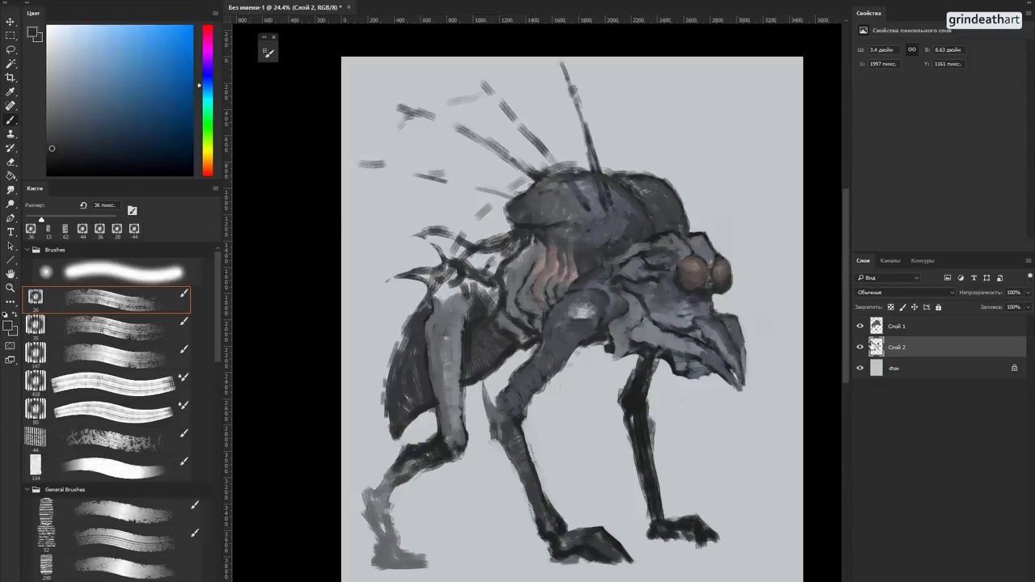
left_click(533, 265, "alt")
left_click(532, 270, "alt")
Step: On layer Слой 1, define a further rib behind the pink ones with sampled greys and a muted pink
left_click(878, 323)
left_click(531, 265, "alt")
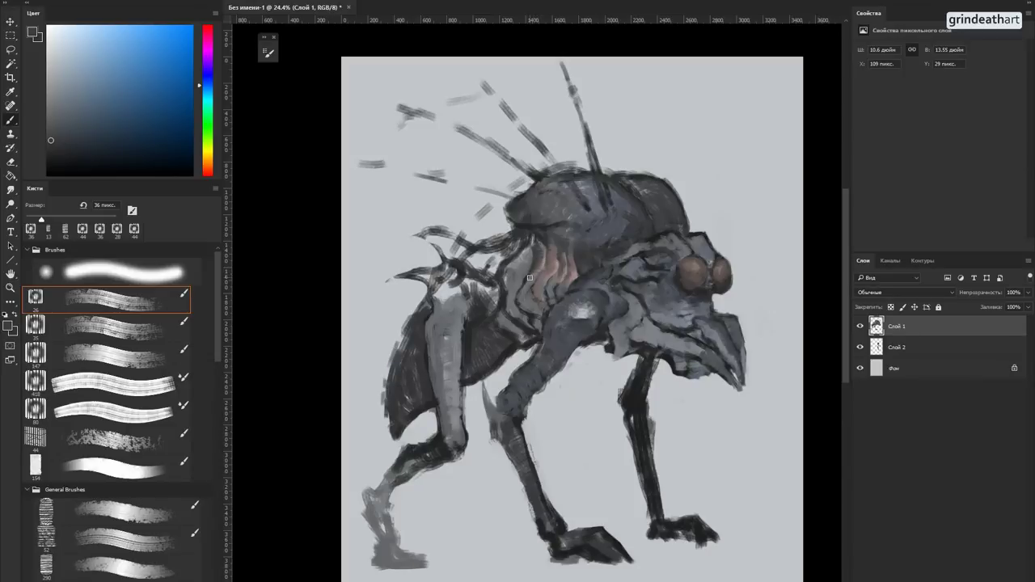
left_click(541, 268, "alt")
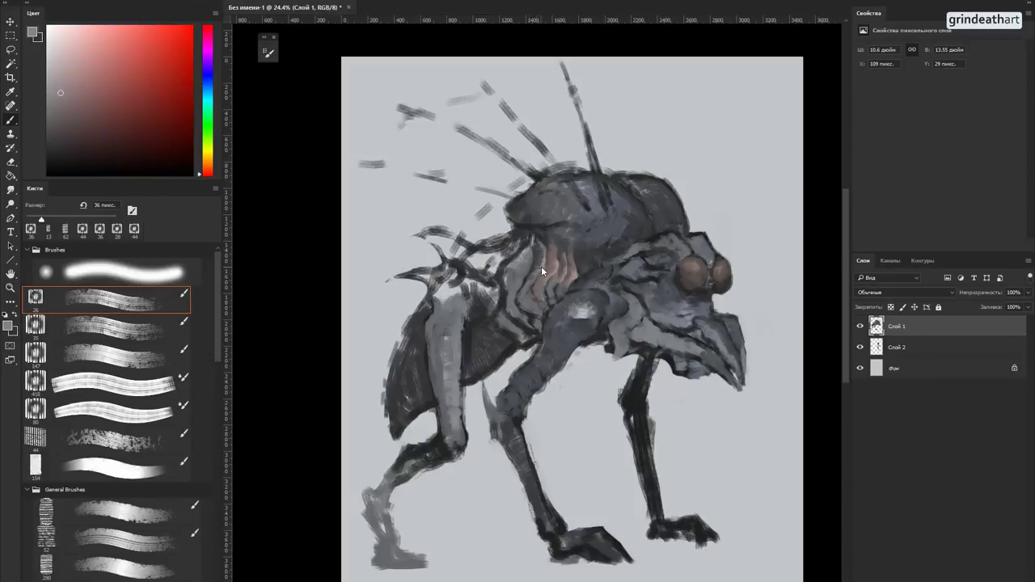
left_click(538, 273, "alt")
left_click(539, 258, "alt")
left_click(537, 329, "alt")
left_click(528, 321, "alt")
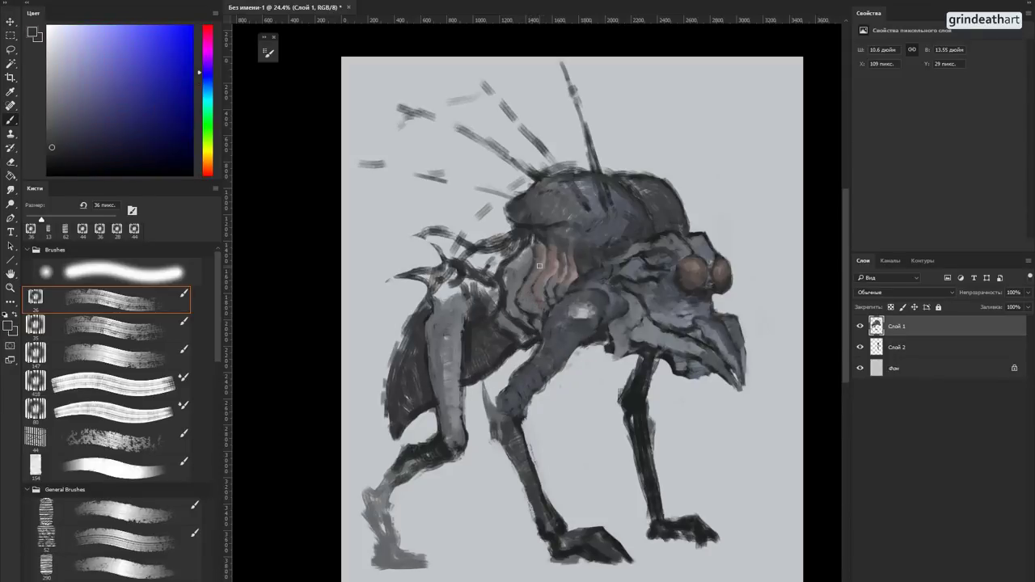
Step: Tint the ribs' lower ends with a muted orange-brown and rework their bottom edge with sampled dark greys
left_click(207, 169)
mouse_move(135, 153)
left_mouse_down()
mouse_move(89, 127)
mouse_move(97, 110)
left_mouse_up()
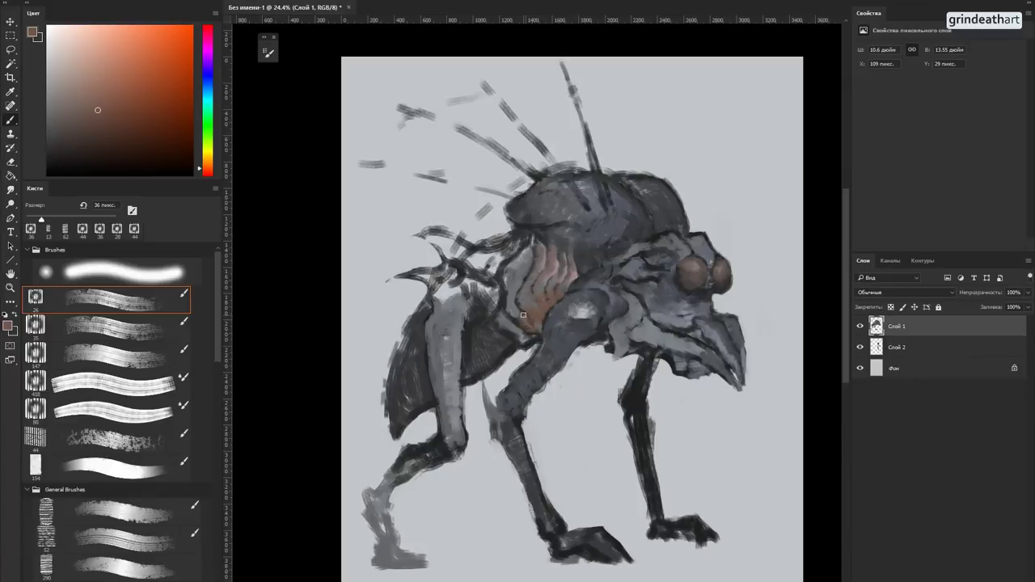
left_click(519, 322, "alt")
left_click(525, 327, "alt")
left_click(534, 331, "alt")
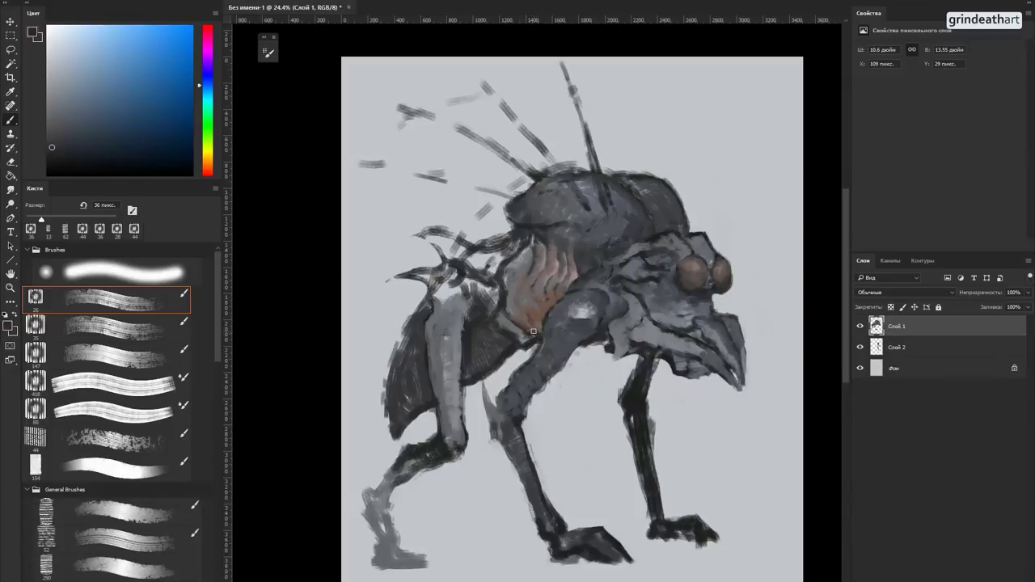
left_click(527, 323, "alt")
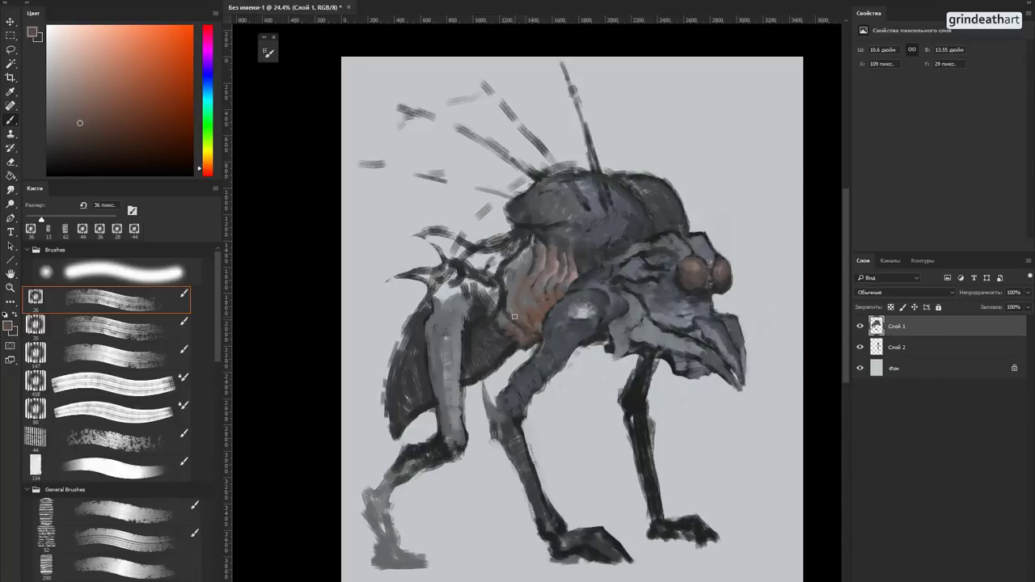
Step: Extend the reddish-brown tint over the rear flank and upper belly, blending it into the belly's dark grey
mouse_move(520, 325)
left_mouse_down()
mouse_move(538, 327)
mouse_move(536, 343)
mouse_move(521, 345)
mouse_move(497, 321)
mouse_move(505, 286)
mouse_move(494, 306)
left_mouse_up()
left_click_drag(507, 276, 522, 260)
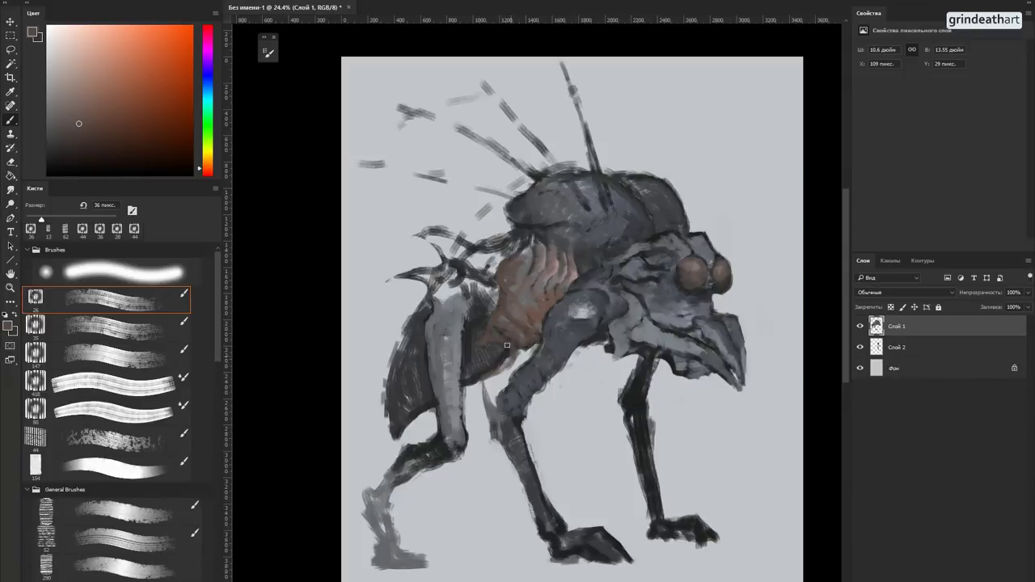
left_click(485, 363, "alt")
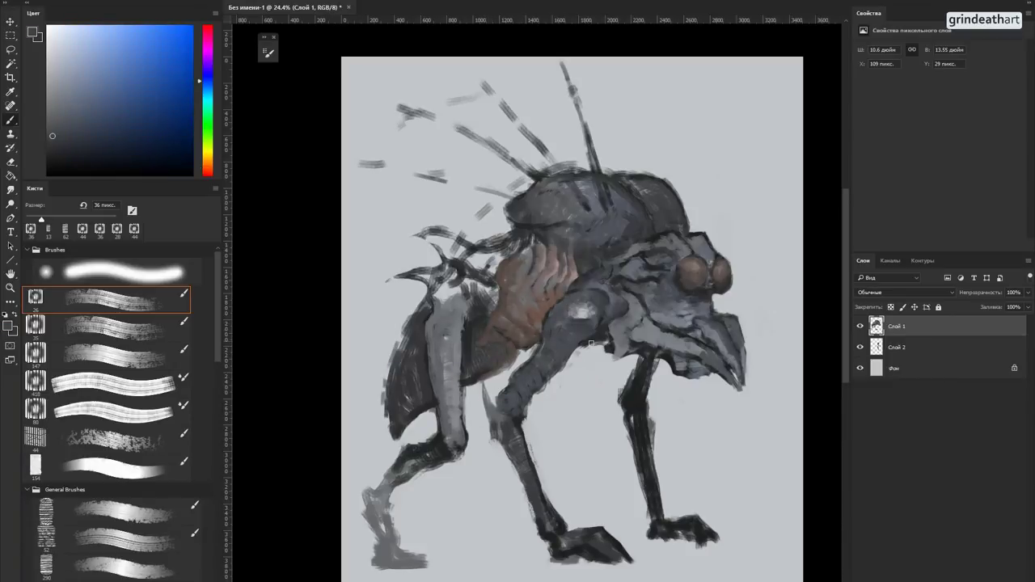
Step: Reshape the throat fold's lower tip under the jaw with a sampled dark blue-grey and clean its edge
left_click(610, 350, "alt")
key("comma")
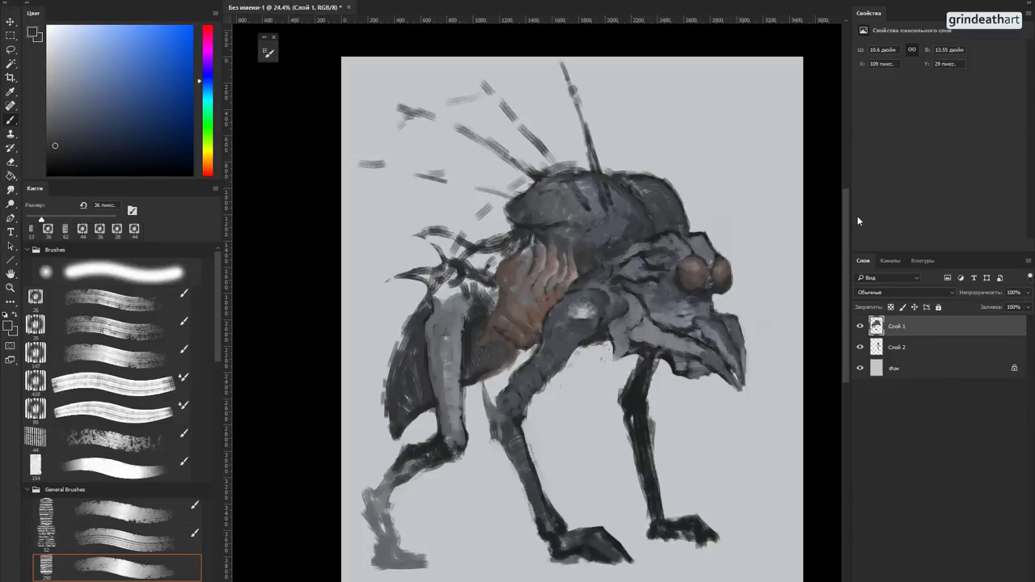
key("period")
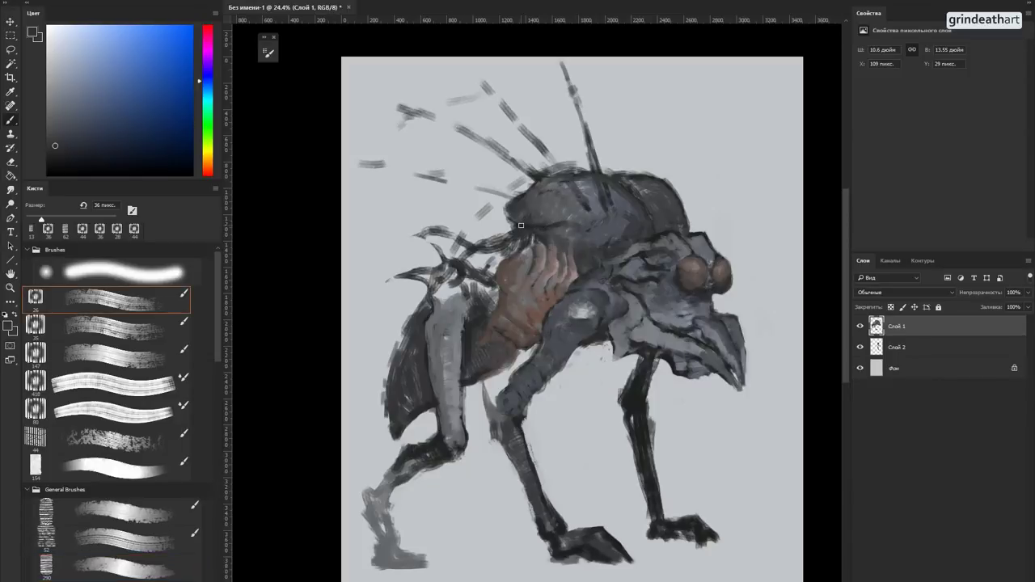
Step: Darken the shell's rear tip and paint a long dark spine sweeping up and back from it with a 68 px brush
left_click(518, 223, "alt")
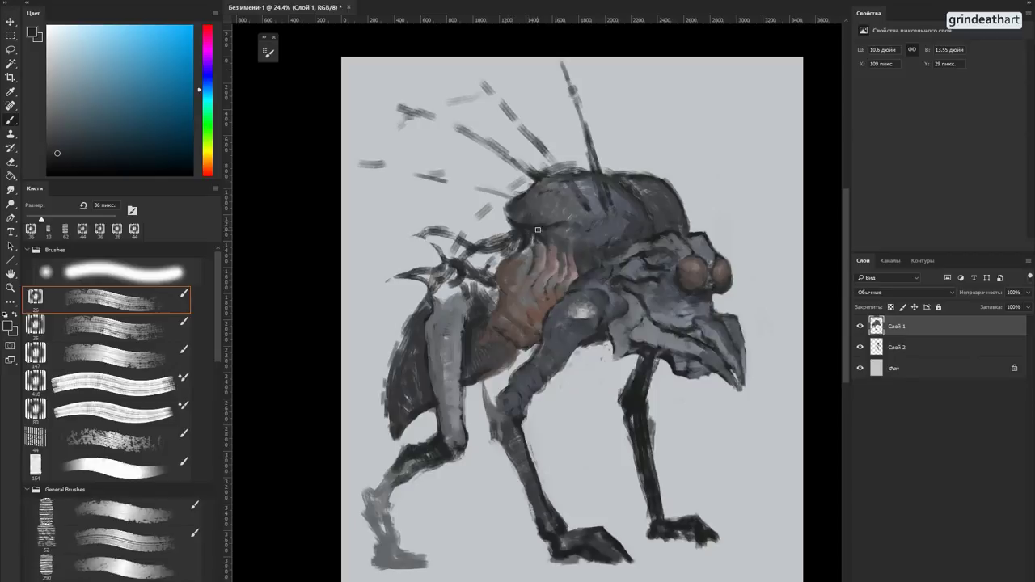
right_click(511, 268, "alt")
left_click(509, 214, "alt")
left_click(507, 242, "alt")
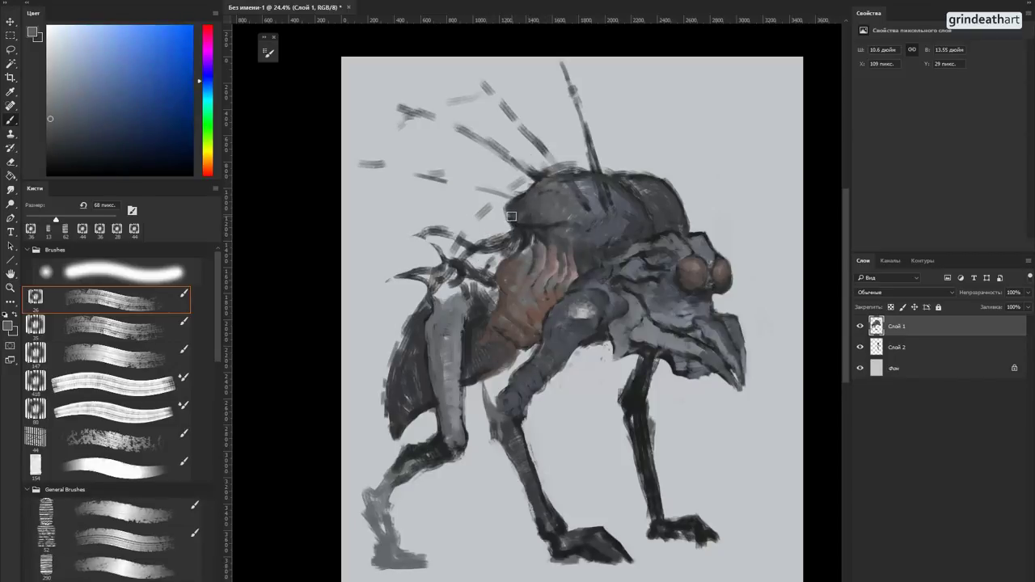
mouse_move(502, 212)
left_mouse_down()
mouse_move(368, 131)
mouse_move(505, 202)
mouse_move(515, 219)
left_mouse_up()
left_click(511, 216, "alt")
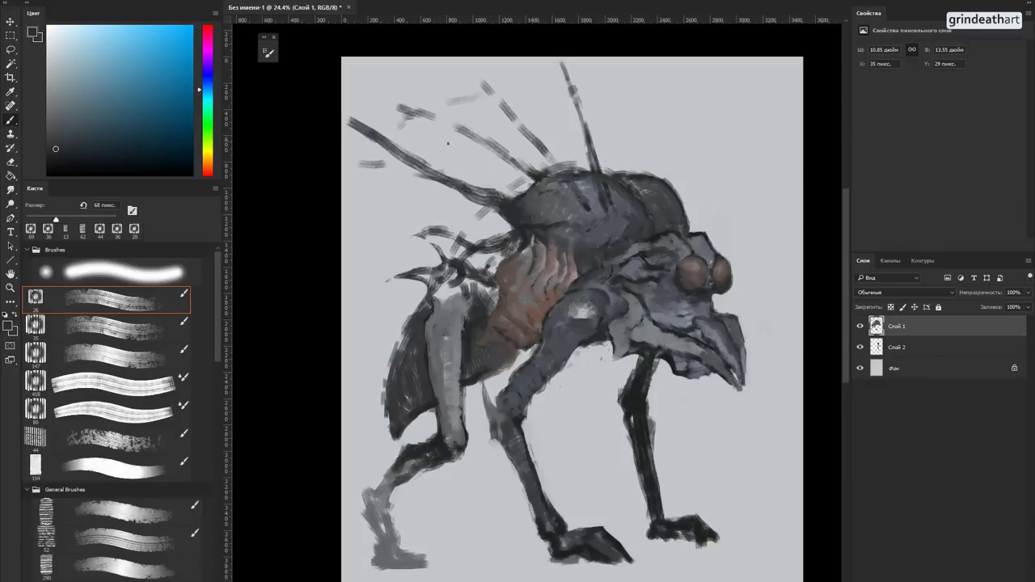
Step: Erase the long spine's end to a fine taper and remove the short guide stroke beneath it
key("e")
left_click_drag(411, 170, 354, 123)
left_click_drag(391, 153, 356, 130)
left_click_drag(383, 164, 353, 161)
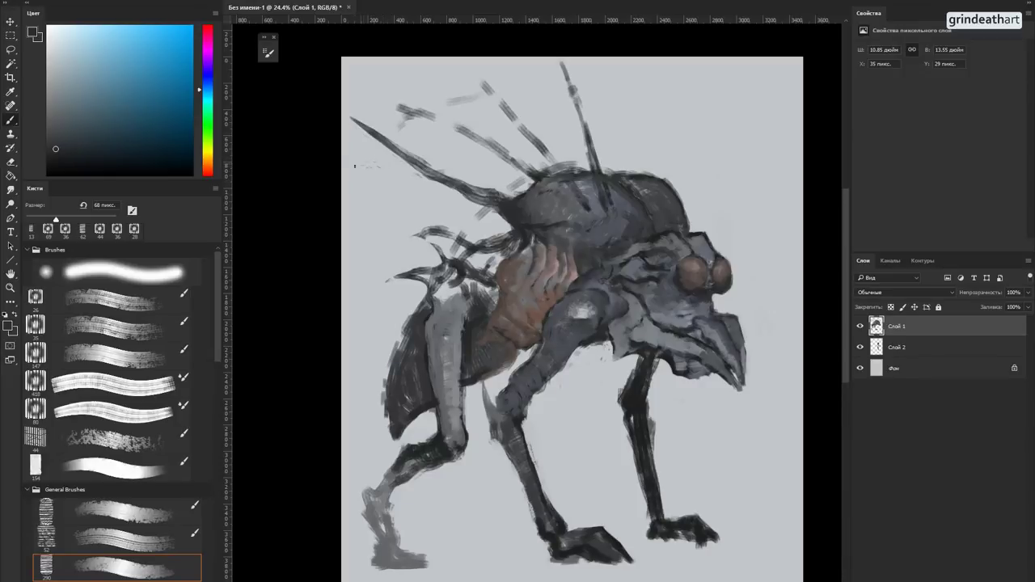
Step: Thicken the long spine's base and blend it into the shell's rear lower edge with sampled mid and dark greys
mouse_move(511, 216)
left_mouse_down("alt")
mouse_move(507, 253)
mouse_move(502, 215)
mouse_move(488, 211)
mouse_move(509, 203)
mouse_move(487, 206)
mouse_move(528, 226)
left_mouse_up("alt")
left_click(542, 240, "alt")
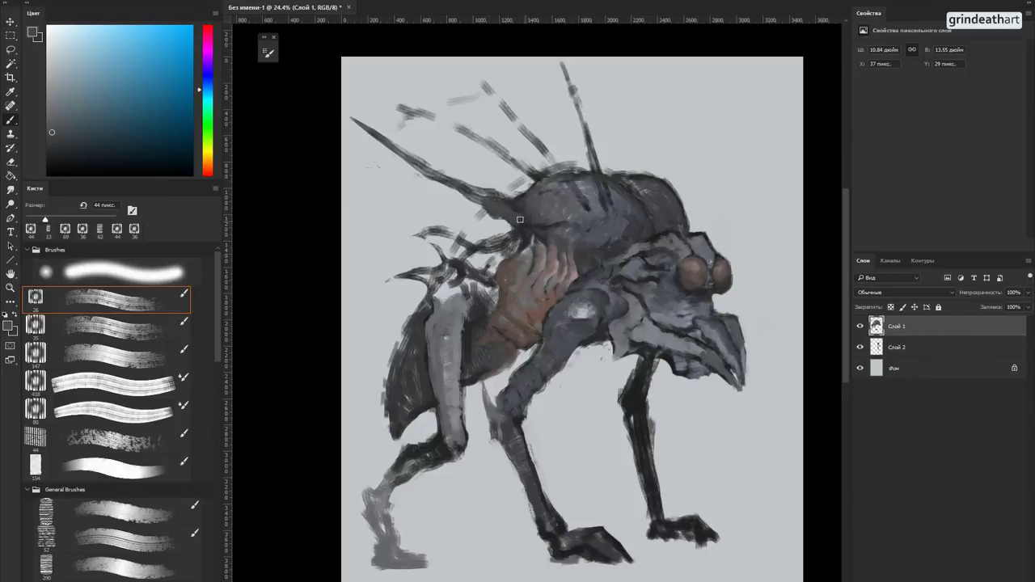
left_click(522, 231, "alt")
left_click(525, 235, "alt")
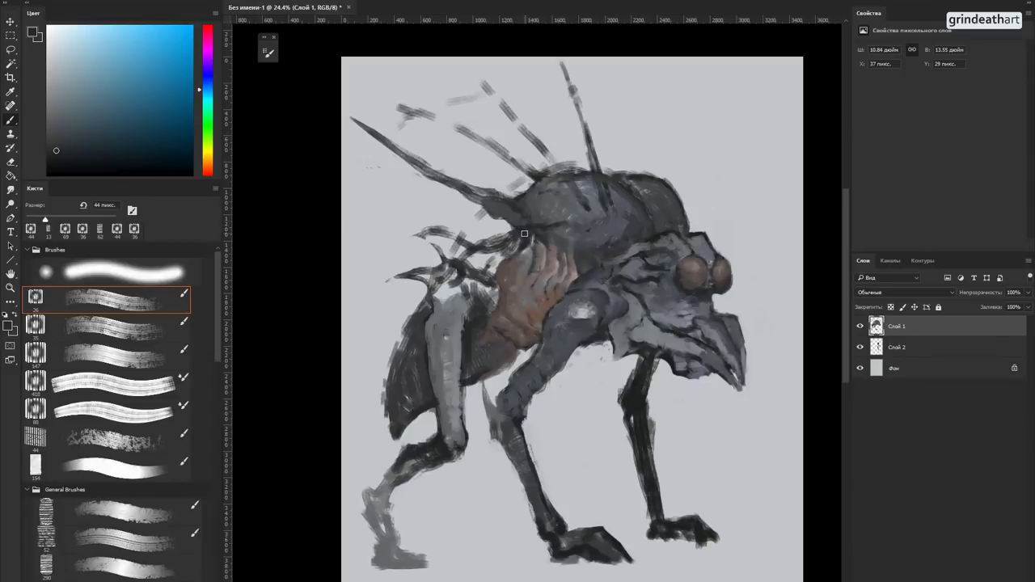
left_click(493, 202, "alt")
right_click(522, 225, "alt")
left_click_drag(523, 225, 522, 225)
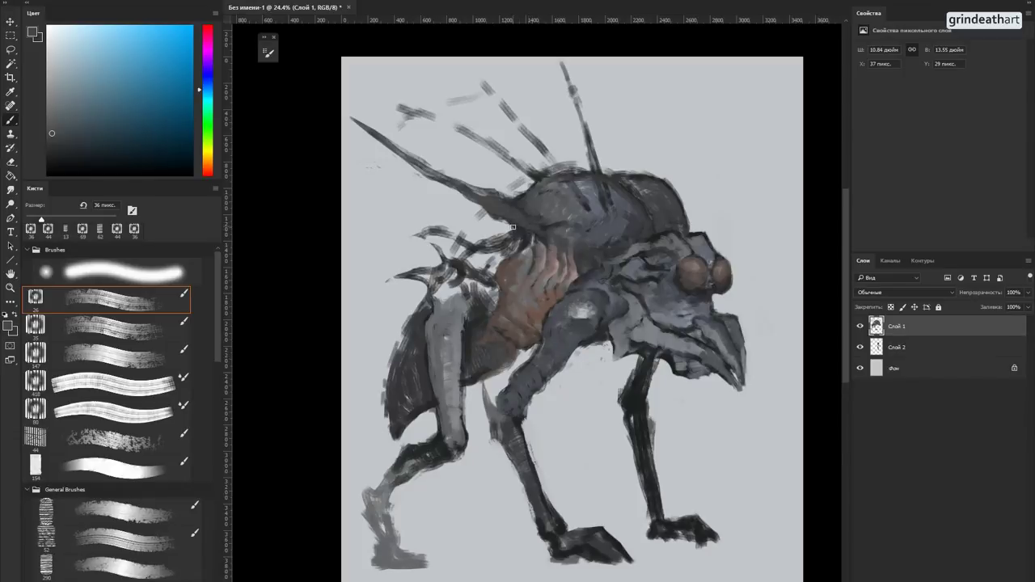
left_click(515, 228, "alt")
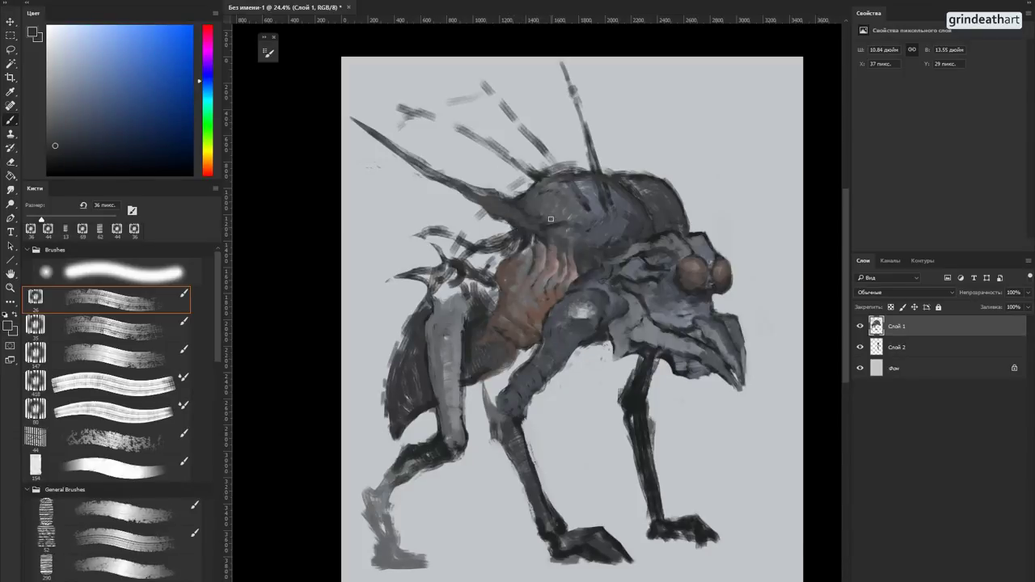
Step: Refine the shell's rear edge and the long spine's base with sampled dark blue-greys using a 36 px brush
left_click(65, 154)
left_click(532, 177, "alt")
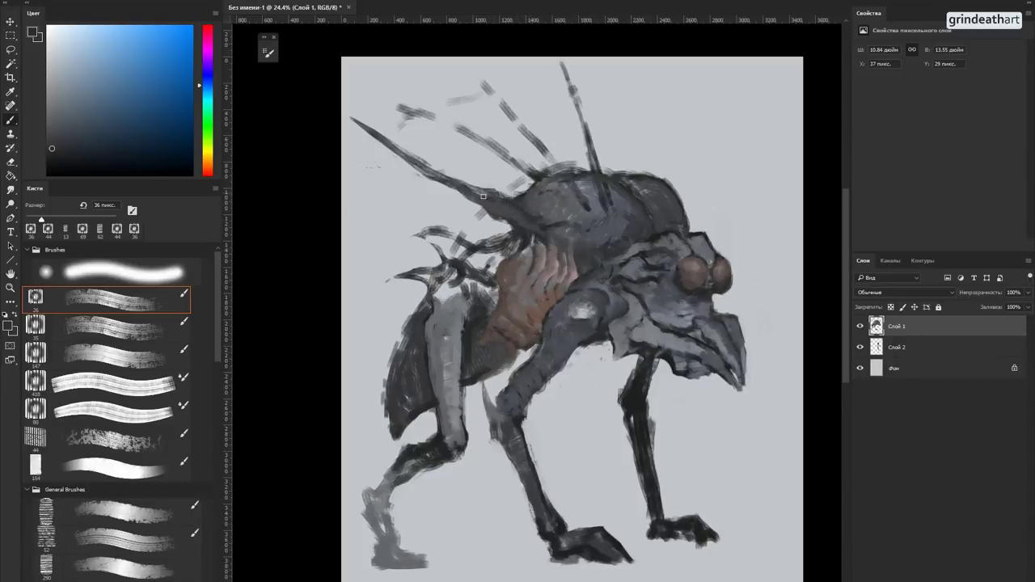
left_click(531, 227, "alt")
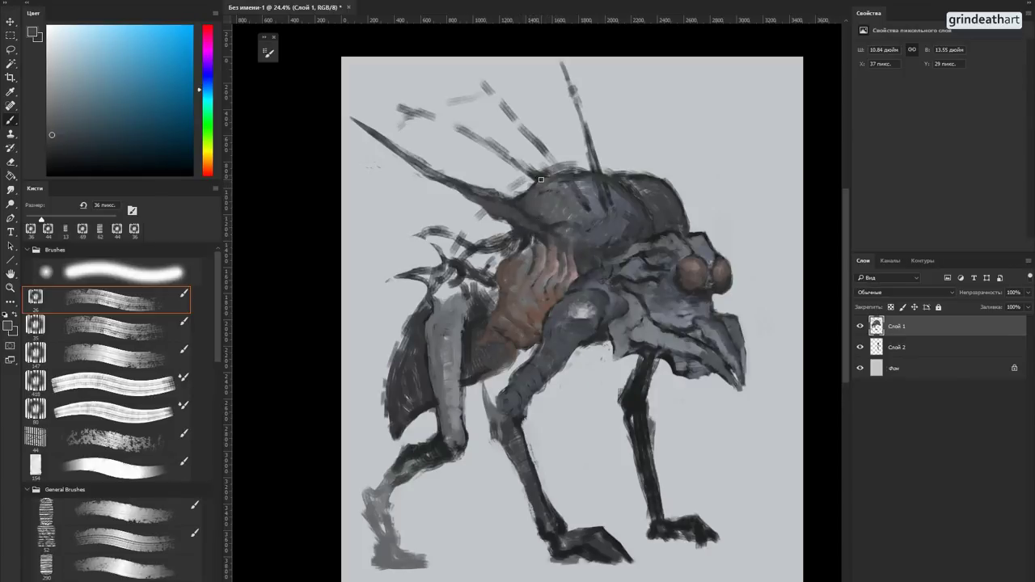
left_click(540, 181, "alt")
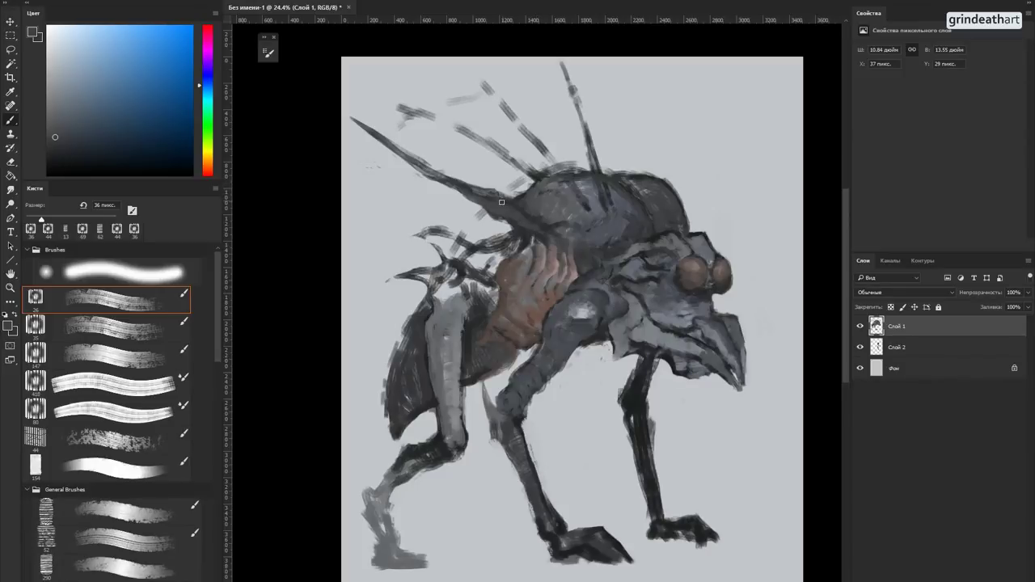
left_click(526, 233, "alt")
Step: Define the near front leg's knee with sampled mid grey and dark blue-grey strokes
left_click(518, 416, "alt")
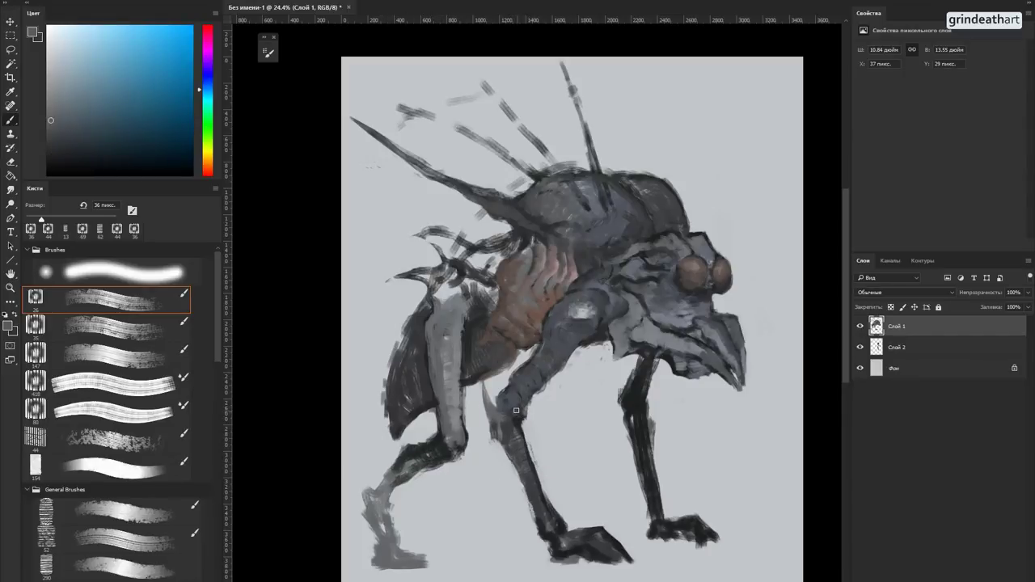
left_click(520, 422, "alt")
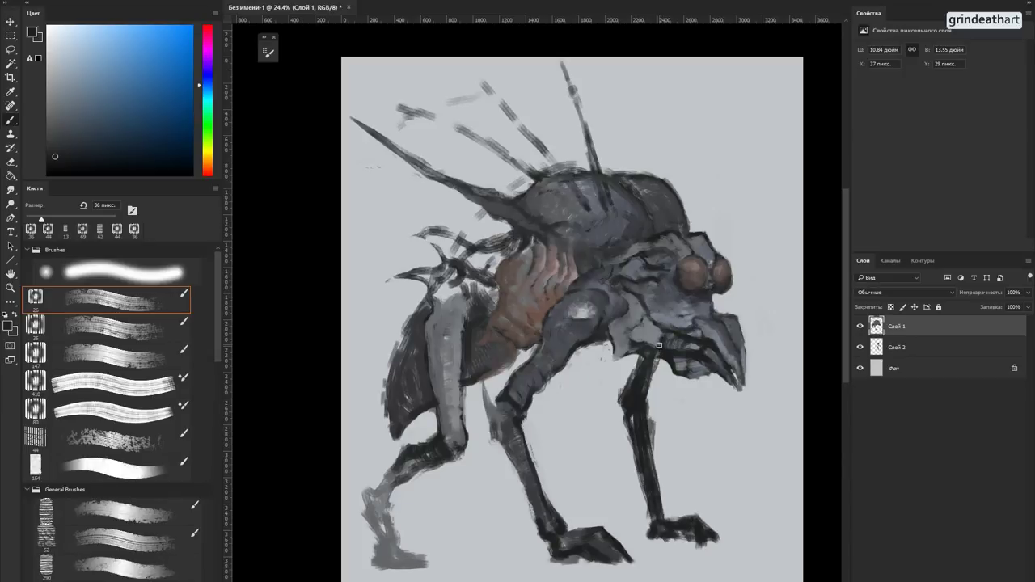
Step: Shade the jaw between the upper beak and lower mandible with sampled dark and lighter blue-greys
left_click(697, 347, "alt")
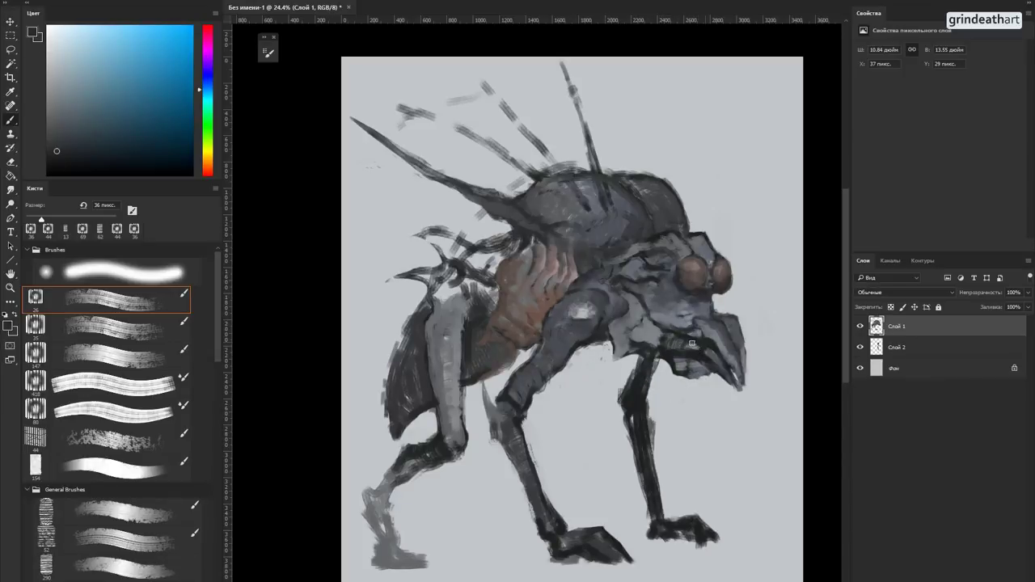
left_click(692, 348, "alt")
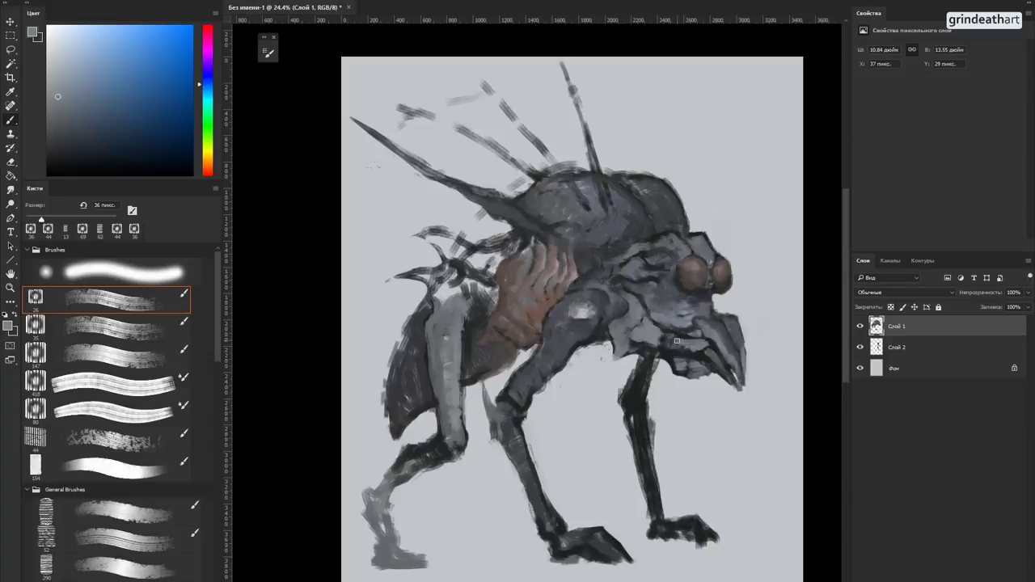
left_click_drag(678, 347, 708, 347)
left_click(712, 346, "alt")
left_click(709, 339, "alt")
Step: Clean the shell's rounded rear contour above the long spine and redraw it with sampled dark blue-grey
left_click(537, 176, "alt")
left_click(65, 229)
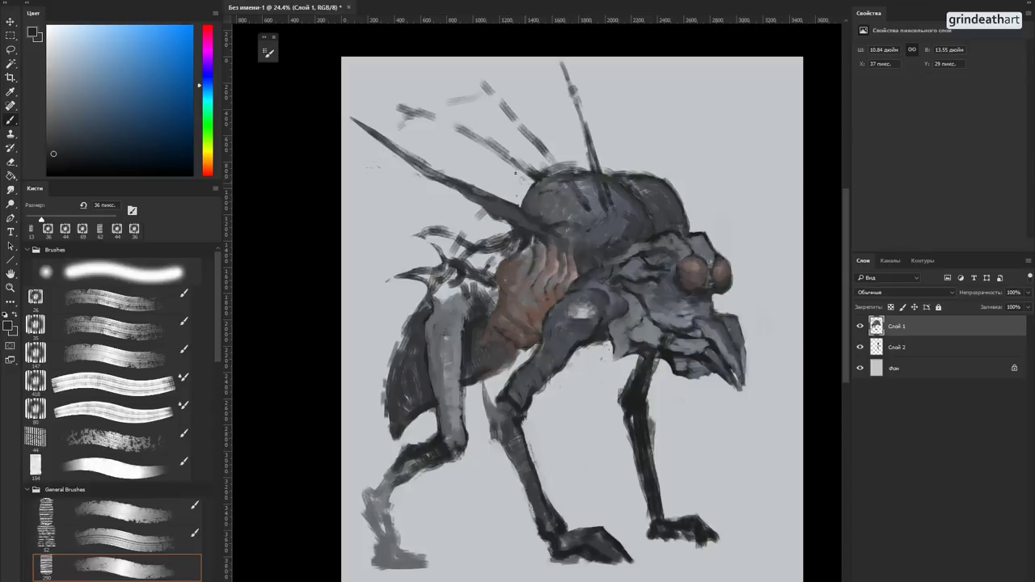
left_click(524, 212, "alt")
mouse_move(523, 213)
left_mouse_down()
mouse_move(525, 202)
mouse_move(527, 217)
left_mouse_up()
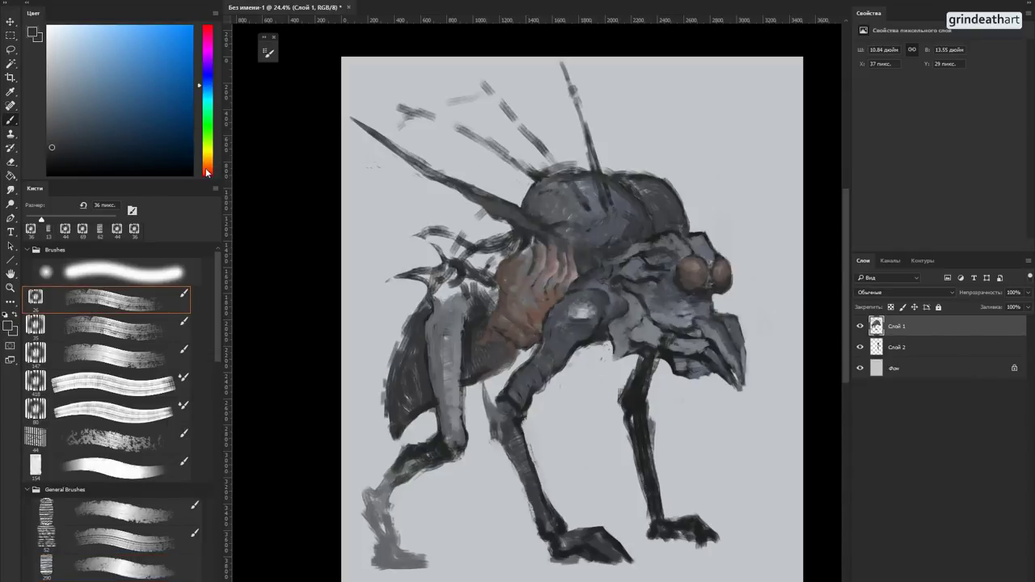
Step: Glaze a dark warm brown over the rear of the shell, blending it with sampled tones and a 60 px brush
left_click(208, 173)
left_click(72, 146)
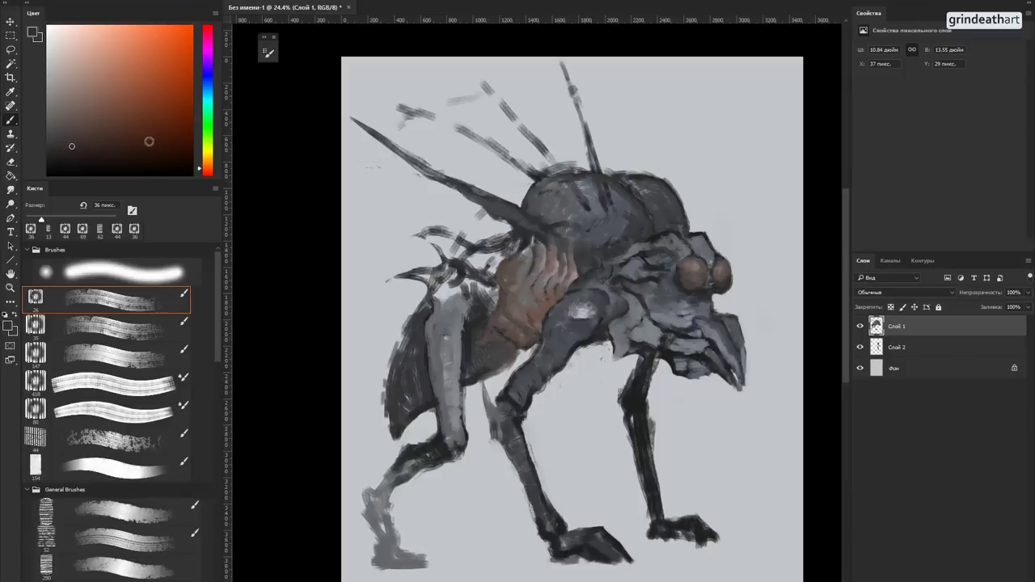
left_click(542, 197, "alt")
left_click(538, 199, "alt")
left_click_drag(560, 177, 559, 214)
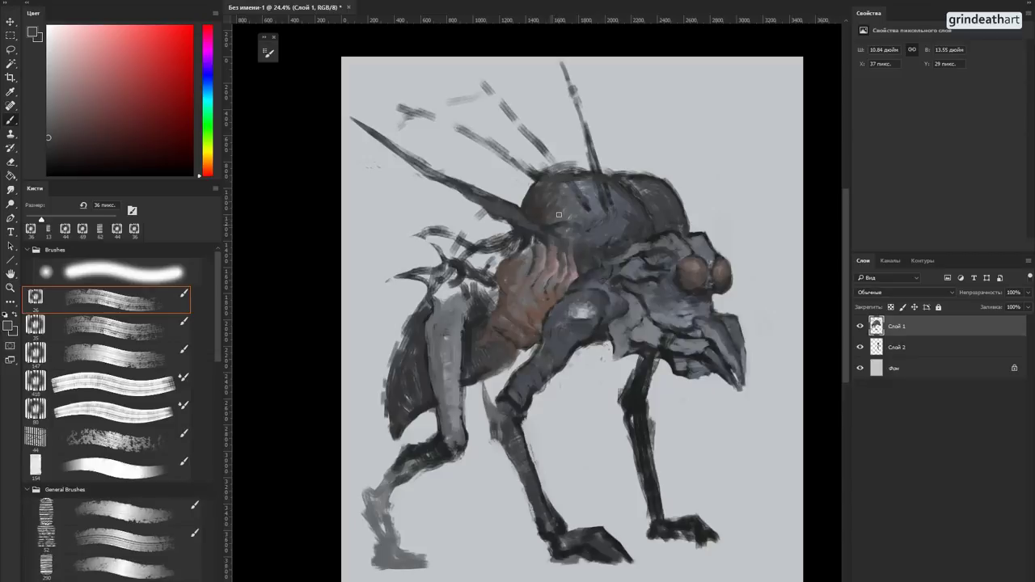
right_click(555, 207, "alt")
left_click(553, 205, "alt")
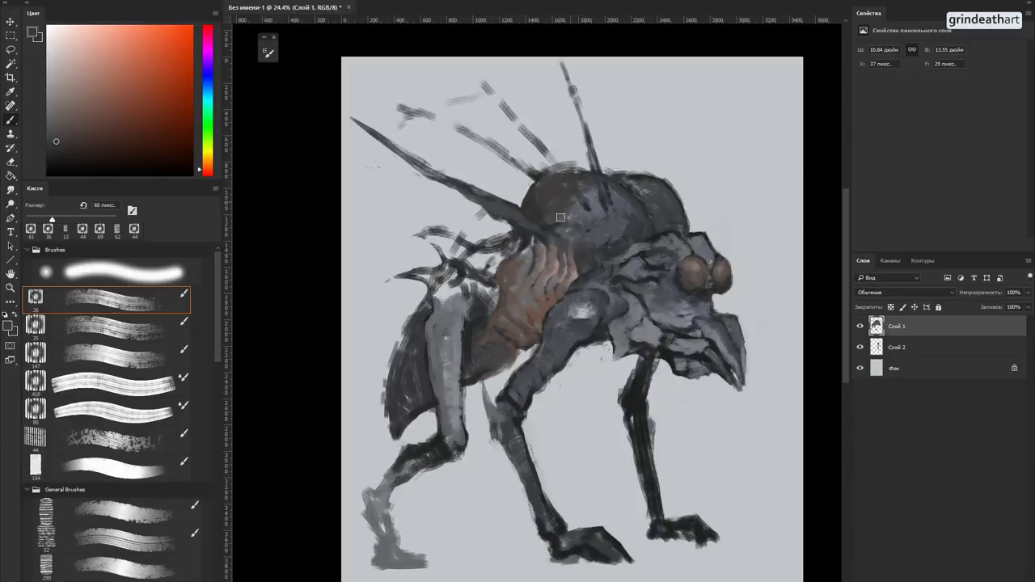
left_click(571, 211, "alt")
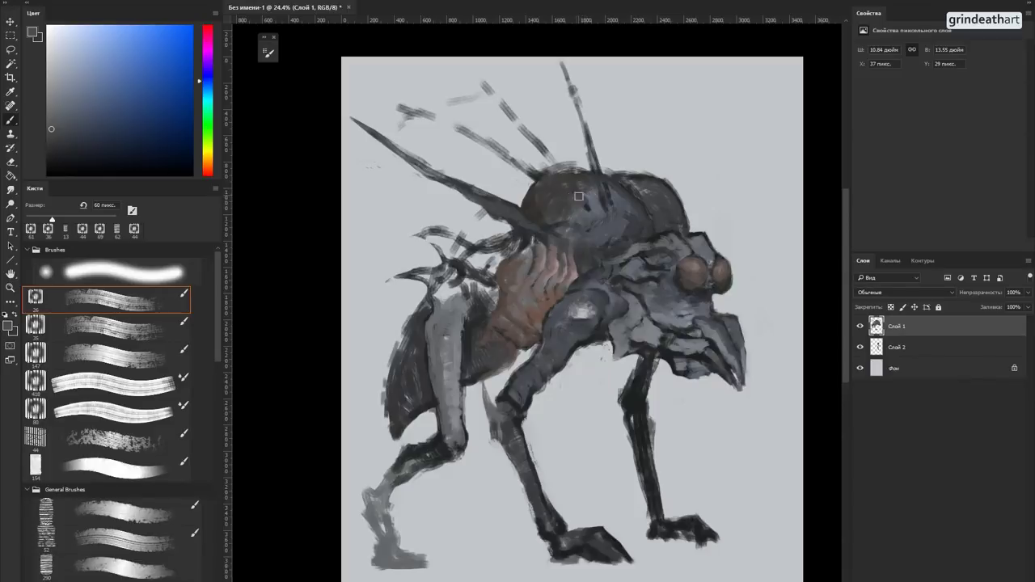
Step: Blend the shell's lower rear into the flank with a sampled blue-grey, reducing the brush to 27 px
right_click(550, 218, "alt")
right_click(556, 204, "alt")
left_click_drag(558, 221, 550, 224)
left_click(583, 312)
right_click(547, 241, "alt")
right_click(548, 243, "alt")
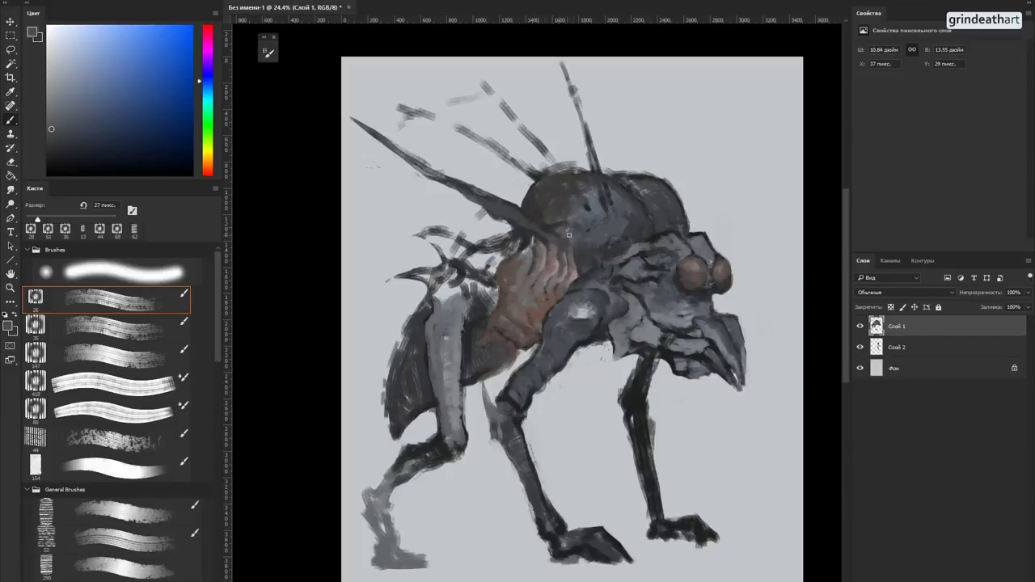
Step: Deepen the shadow beneath the eyes with a dark blue-grey sampled from the beak
left_click(727, 360, "alt")
left_click(710, 321, "alt")
left_click(708, 341, "alt")
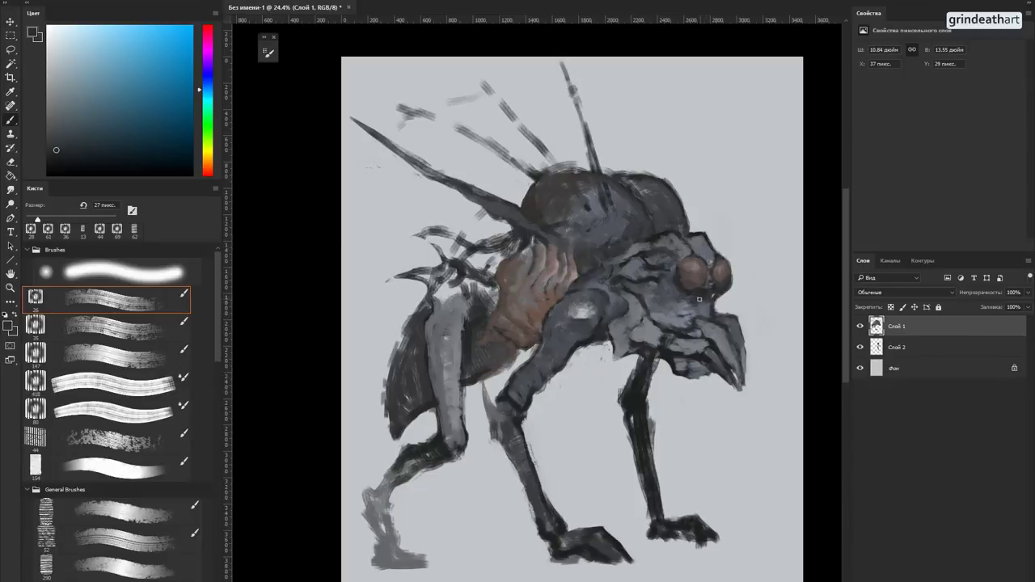
left_click_drag(712, 298, 724, 295)
Step: Shade both eyes with a dark reddish brown using a 27 px brush and blend it with sampled tones
left_click(696, 287, "alt")
left_click(695, 284, "alt")
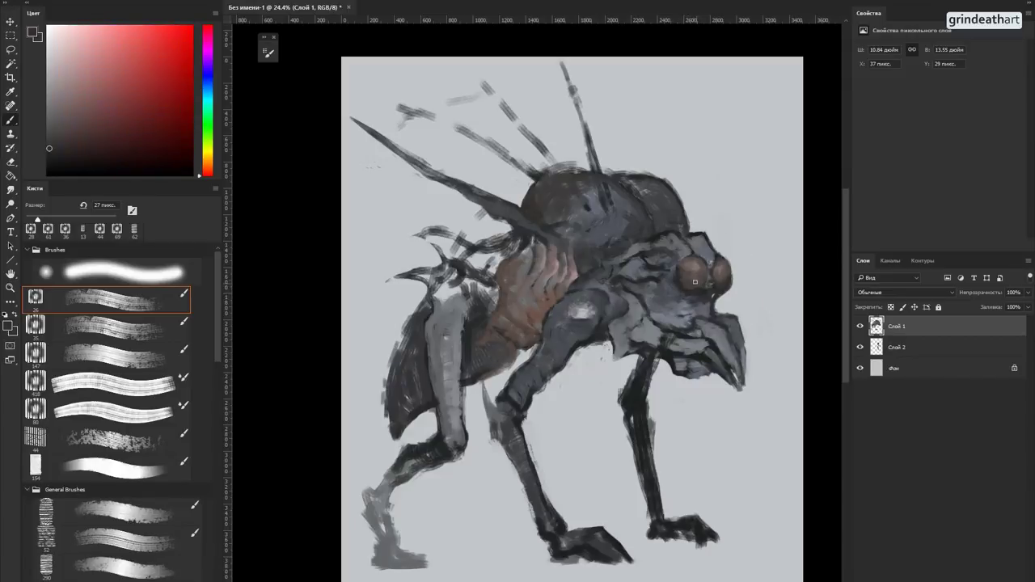
left_click(75, 138)
left_click(697, 282, "alt")
left_click(699, 280, "alt")
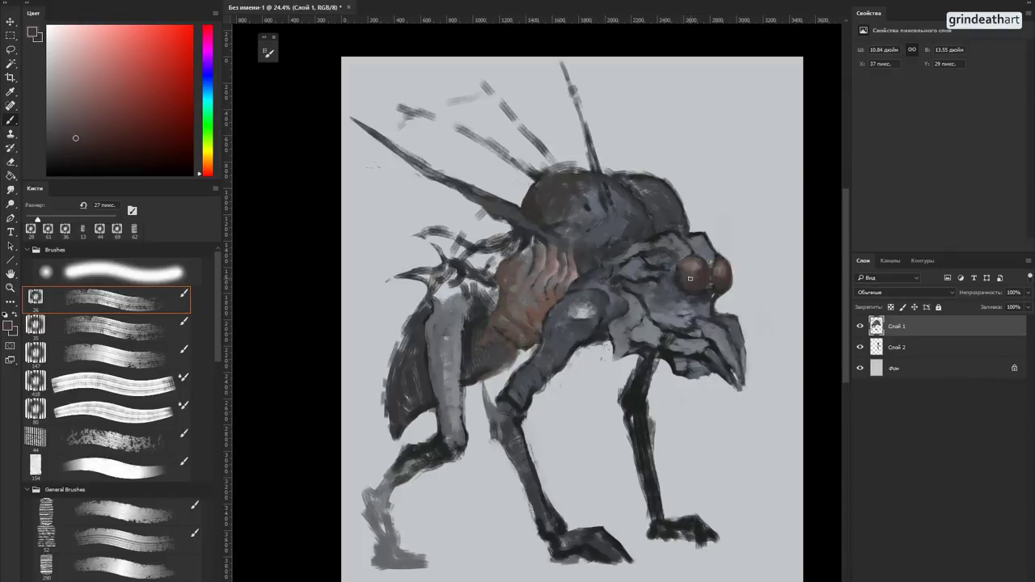
Step: Refine the face contour under the eyes with sampled dark blue-grey and lighter violet-grey
left_click(713, 294, "alt")
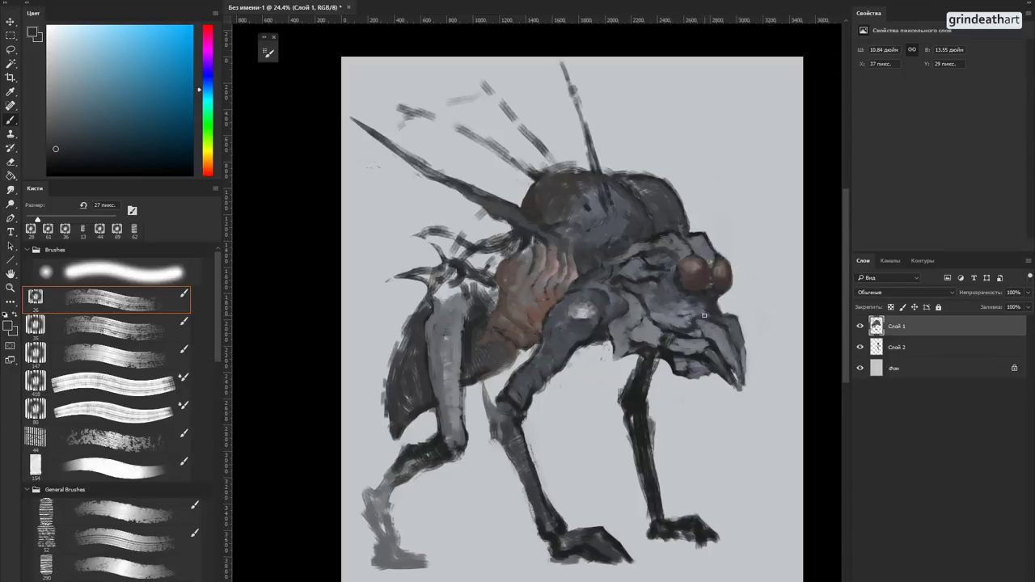
left_click(703, 311, "alt")
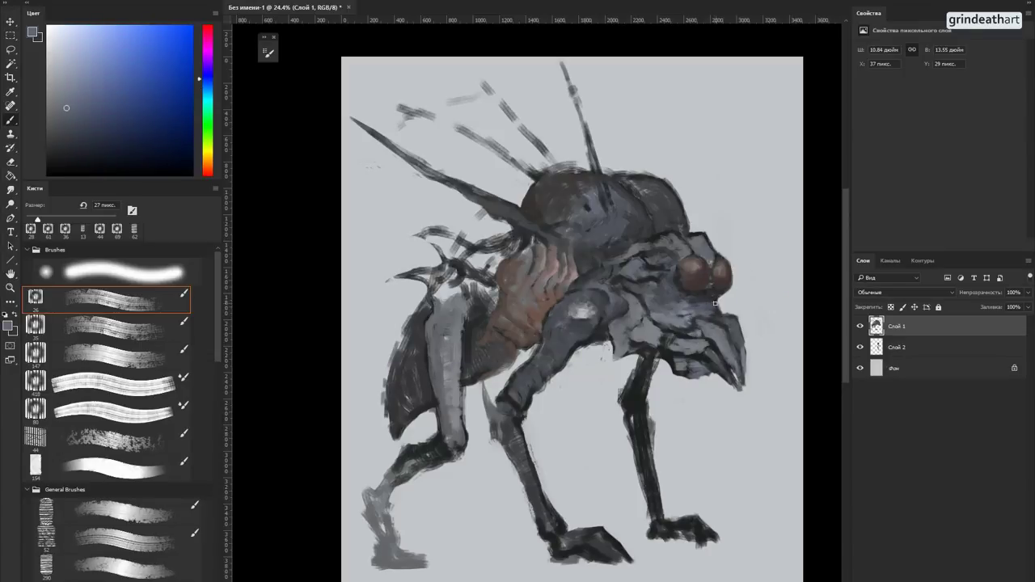
left_click(714, 295, "alt")
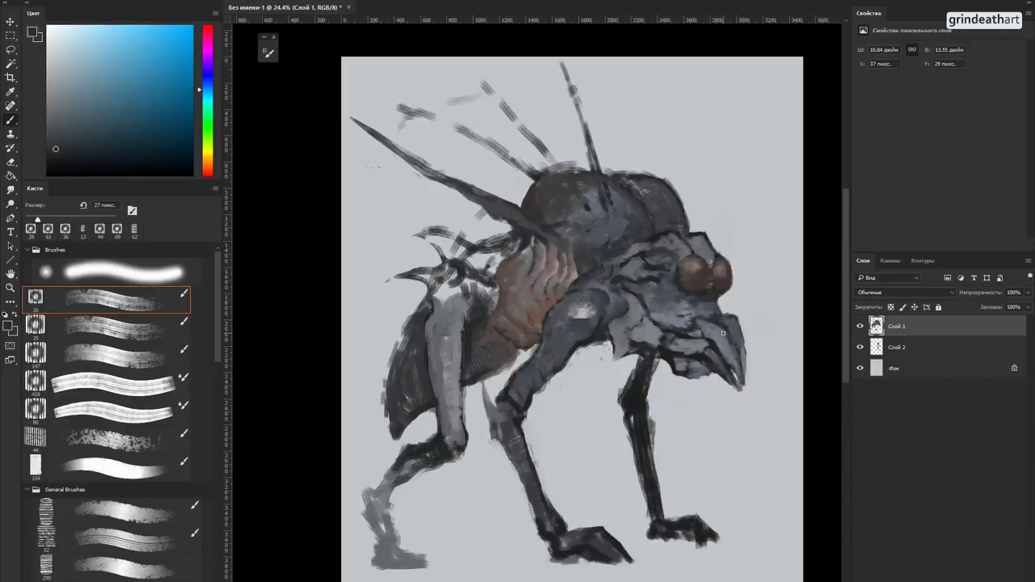
Step: Extend the beak's front edge outward and outline it with a sampled dark blue-grey
left_click(723, 331, "alt")
left_click(704, 320, "alt")
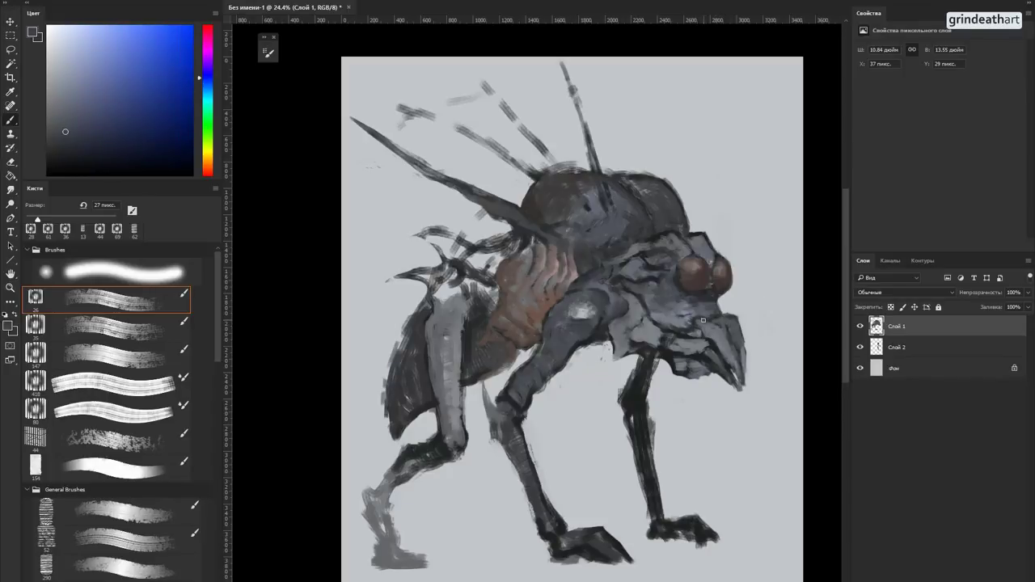
left_click(702, 338, "alt")
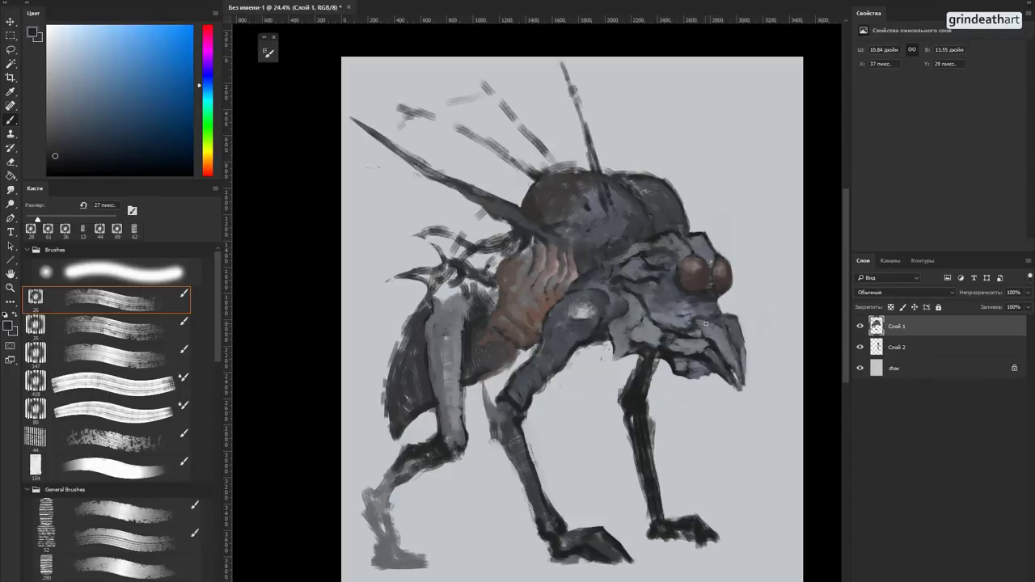
mouse_move(724, 325)
left_mouse_down()
mouse_move(740, 337)
mouse_move(742, 385)
mouse_move(736, 352)
mouse_move(737, 342)
mouse_move(744, 378)
mouse_move(747, 346)
mouse_move(743, 335)
mouse_move(747, 350)
mouse_move(735, 348)
mouse_move(725, 327)
left_mouse_up()
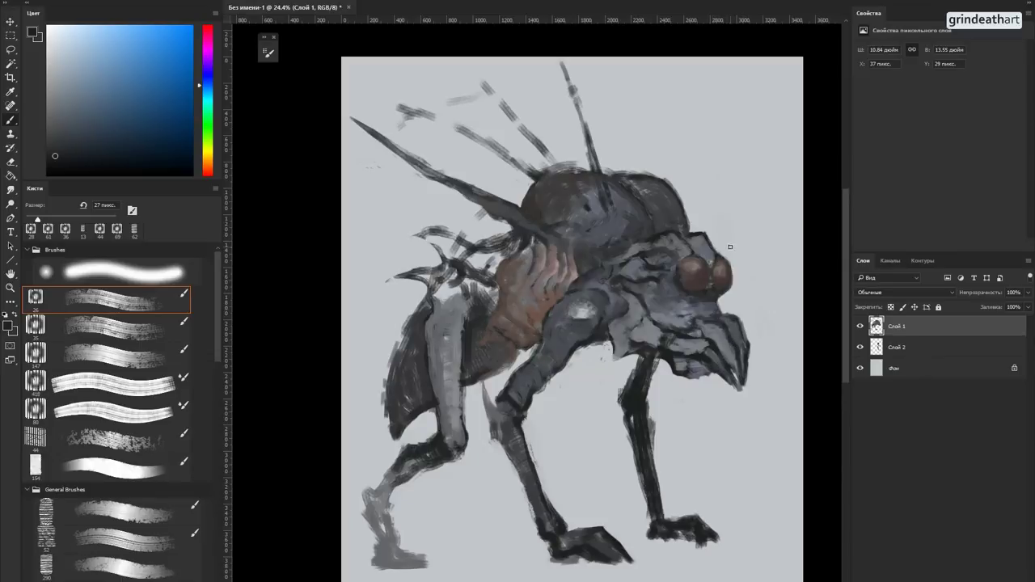
Step: Blend the base of the beak into the cheek with sampled mid greys
left_click_drag(698, 329, 704, 329)
left_click(704, 330, "alt")
left_click(701, 323, "alt")
left_click(703, 324, "alt")
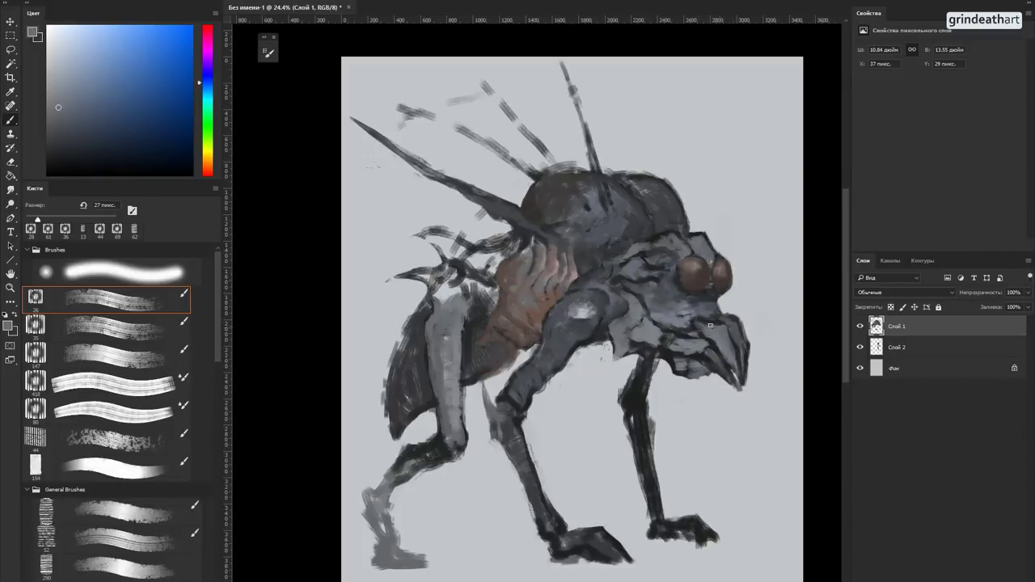
left_click(689, 318, "alt")
Step: Paint a dark red accent at the mouth corner with a 36 px brush and sample the cheek's blue-grey
left_click(200, 173)
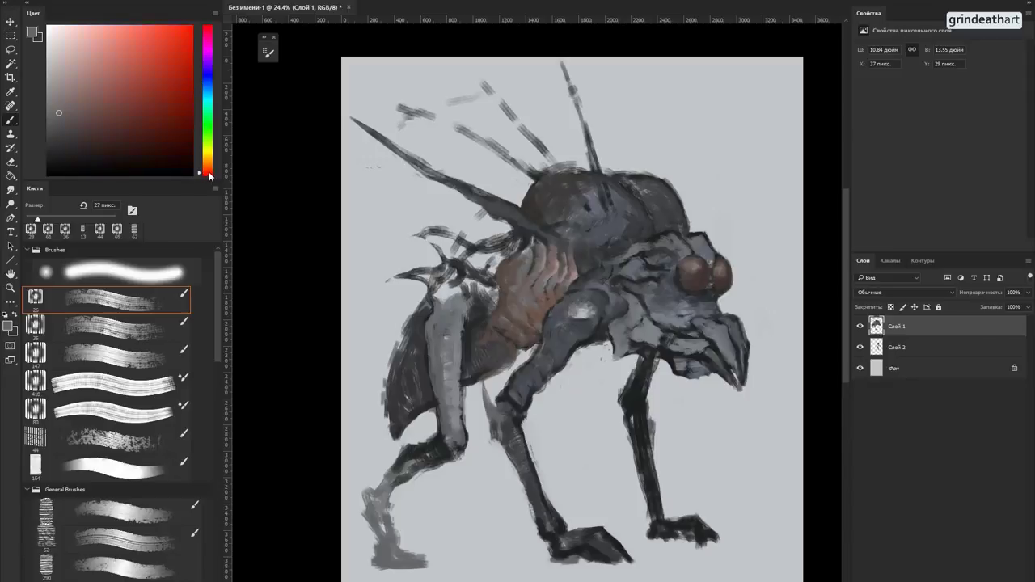
left_click(87, 143)
right_click(693, 343, "alt")
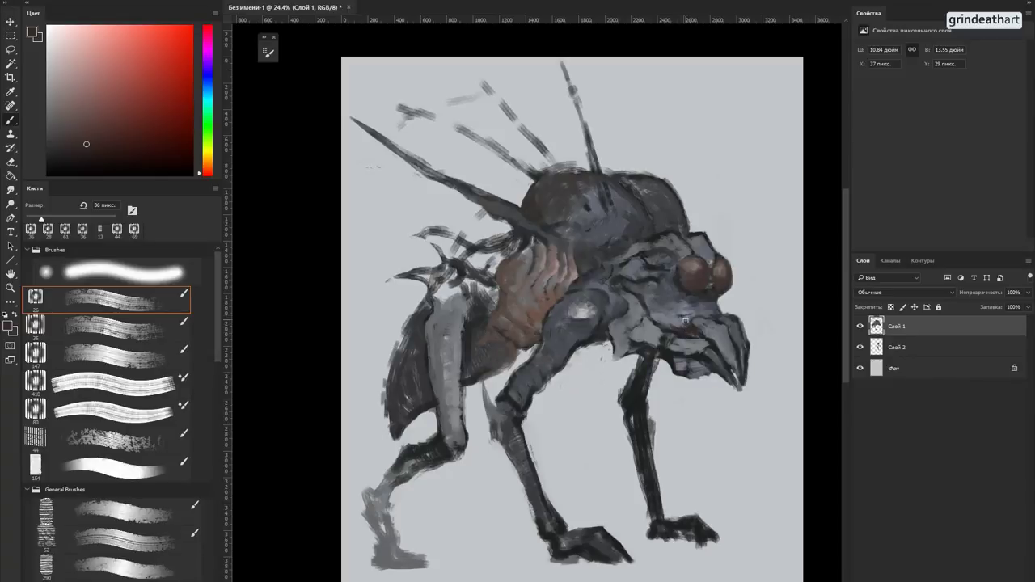
left_click(682, 318, "alt")
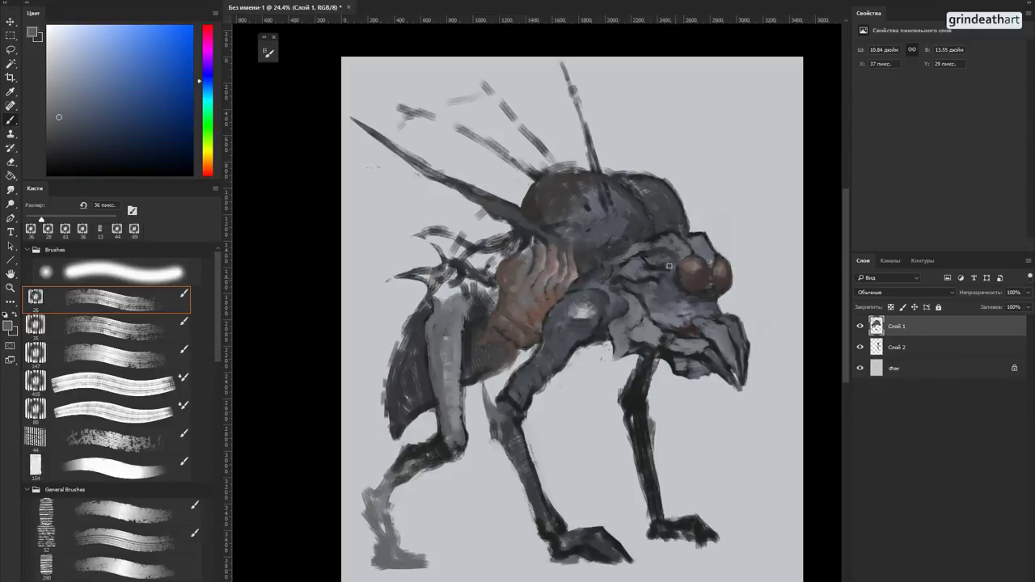
Step: Add thin light blue-grey highlights over the mouth corner with an 11 px brush and refine them with sampled dark red
left_click(65, 71)
left_click_drag(689, 322, 687, 322)
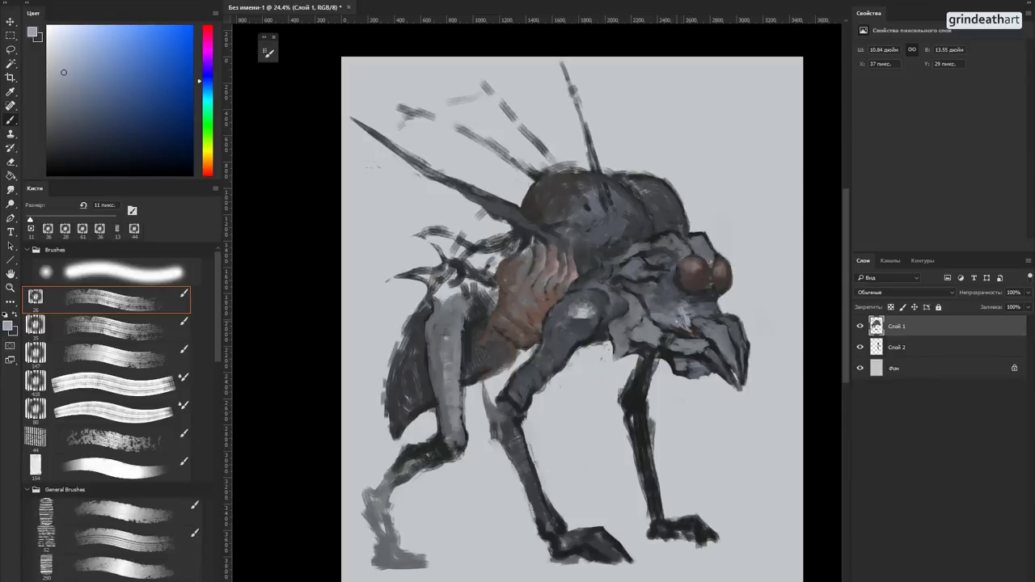
left_click(693, 325, "alt")
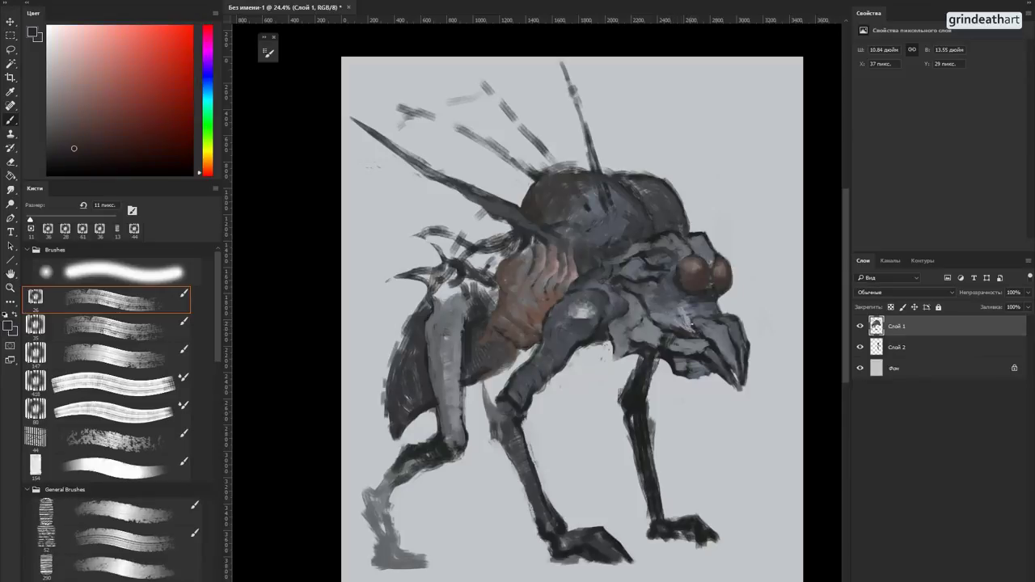
left_click(702, 324, "alt")
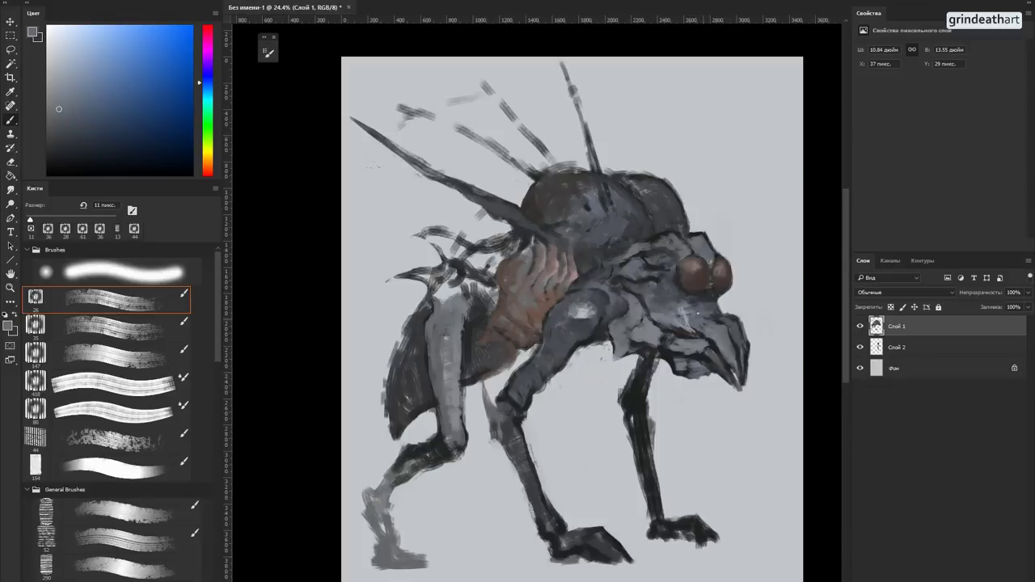
Step: Smooth the beak's base and upper ridge with sampled blue-greys using the 11 px brush
left_click(716, 308, "alt")
left_click(709, 320, "alt")
left_click(713, 322, "alt")
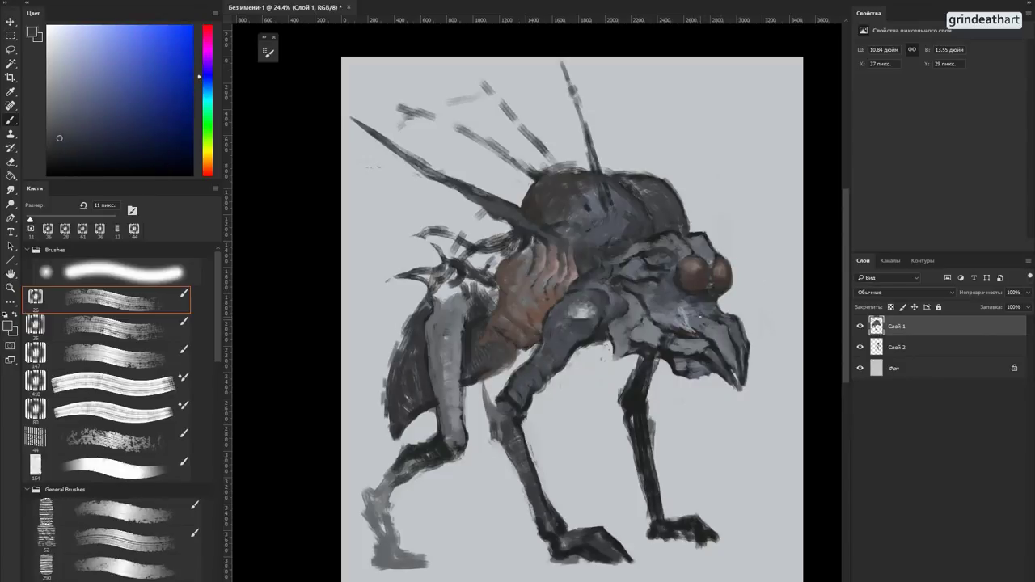
left_click(698, 314, "alt")
left_click_drag(696, 324, 702, 325)
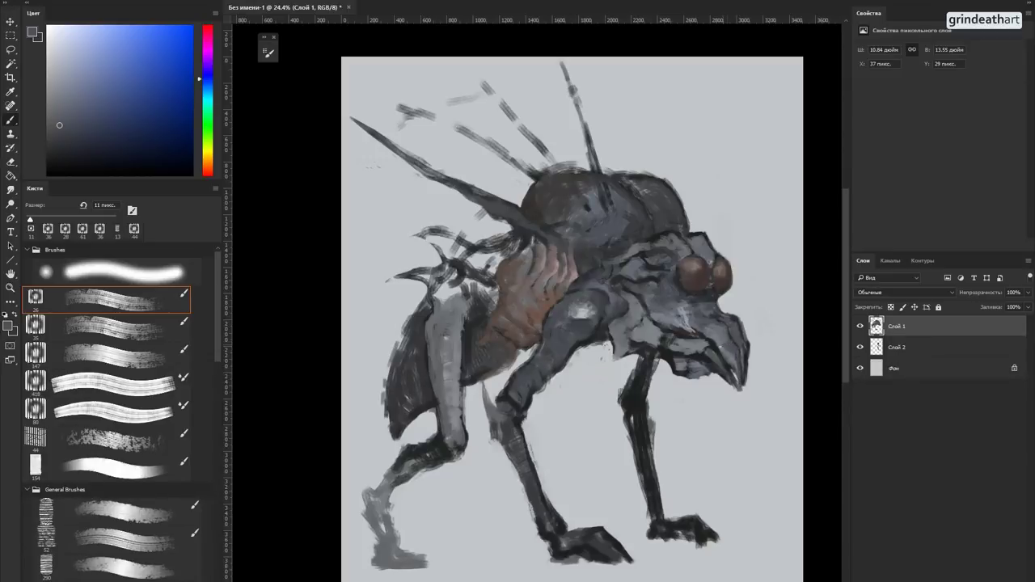
left_click_drag(715, 335, 728, 356)
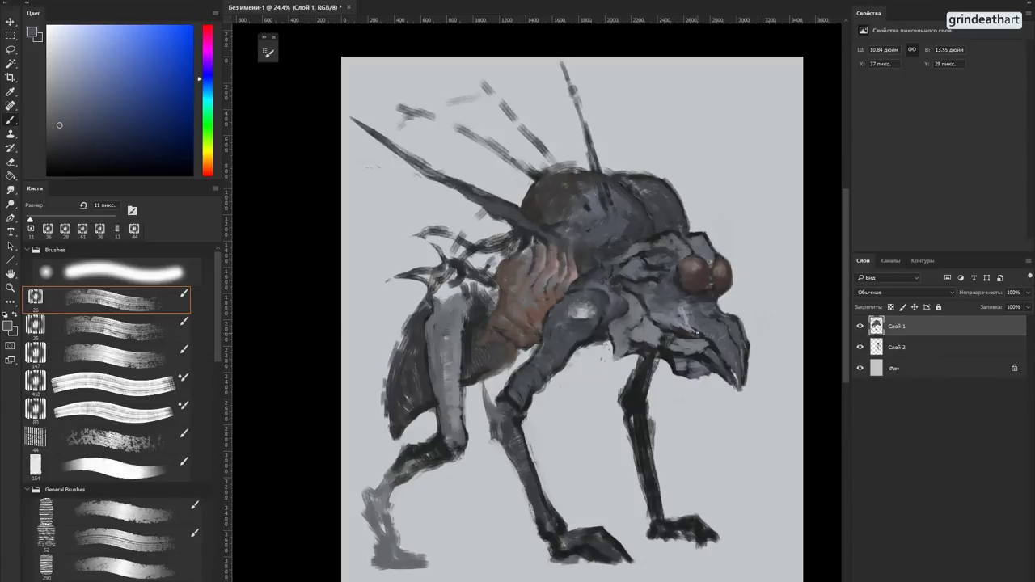
Step: Touch up the small folds at the mouth corner with sampled dark and mid tones
left_click(697, 333, "alt")
left_click(687, 327, "alt")
left_click(688, 324, "alt")
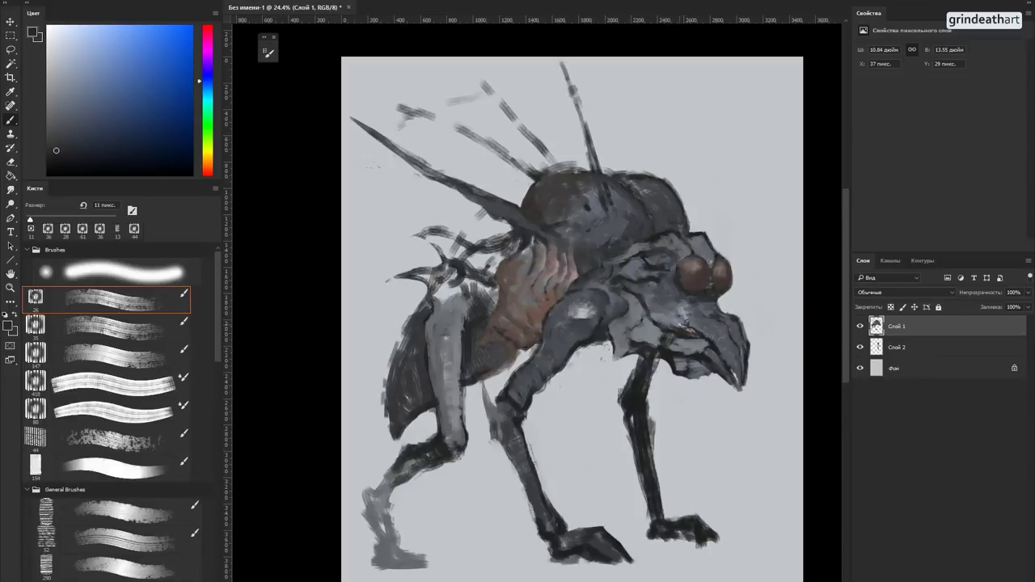
Step: Soften the mouth corner into the cheek with a sampled blue-grey and a 60 px brush
right_click(694, 329, "alt")
left_click(696, 322, "alt")
left_click_drag(694, 325, 685, 322)
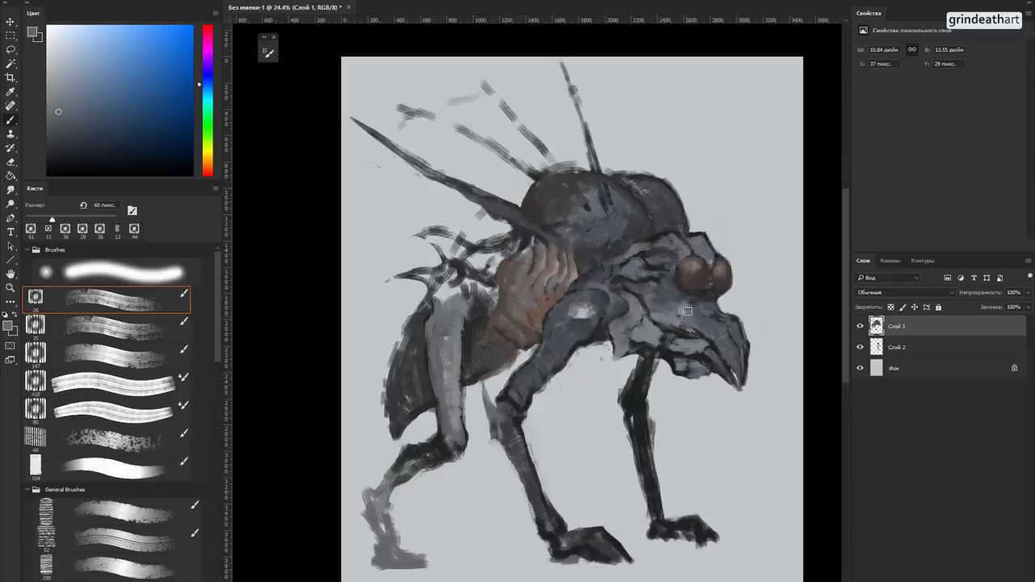
Step: Smooth the cheek below the eye with sampled blue-greys and refine the area behind the eye using a 27 px brush
left_click(690, 316, "alt")
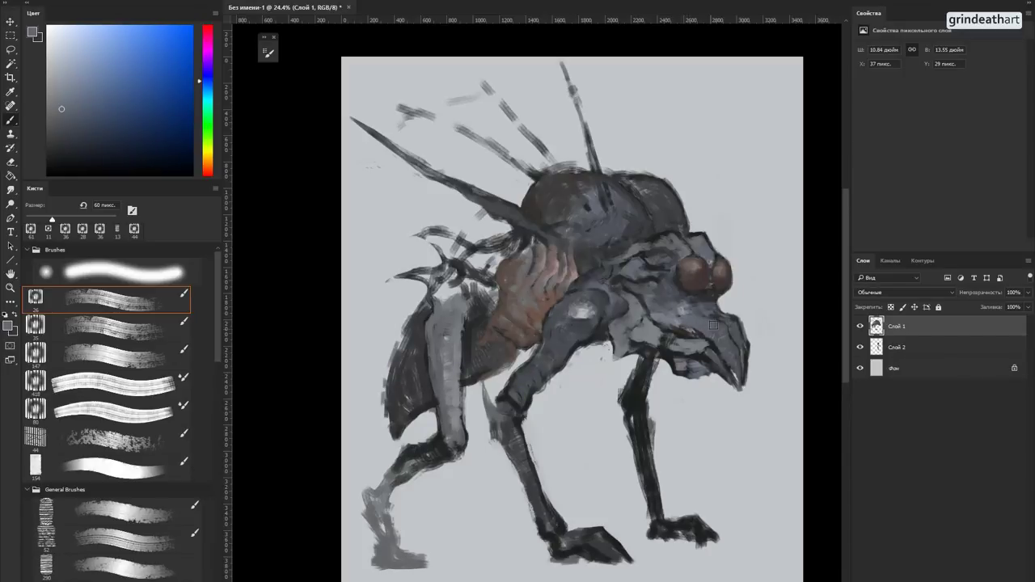
left_click_drag(696, 325, 692, 325)
left_click(691, 314, "alt")
mouse_move(687, 329)
left_mouse_down()
mouse_move(672, 315)
mouse_move(674, 285)
left_mouse_up()
left_click(673, 279, "alt")
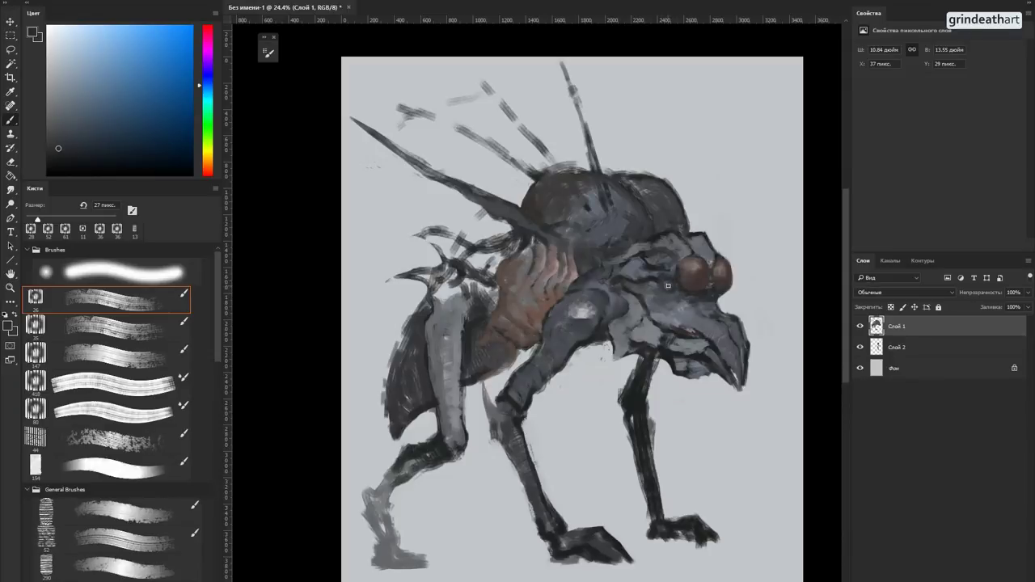
left_click(668, 287, "alt")
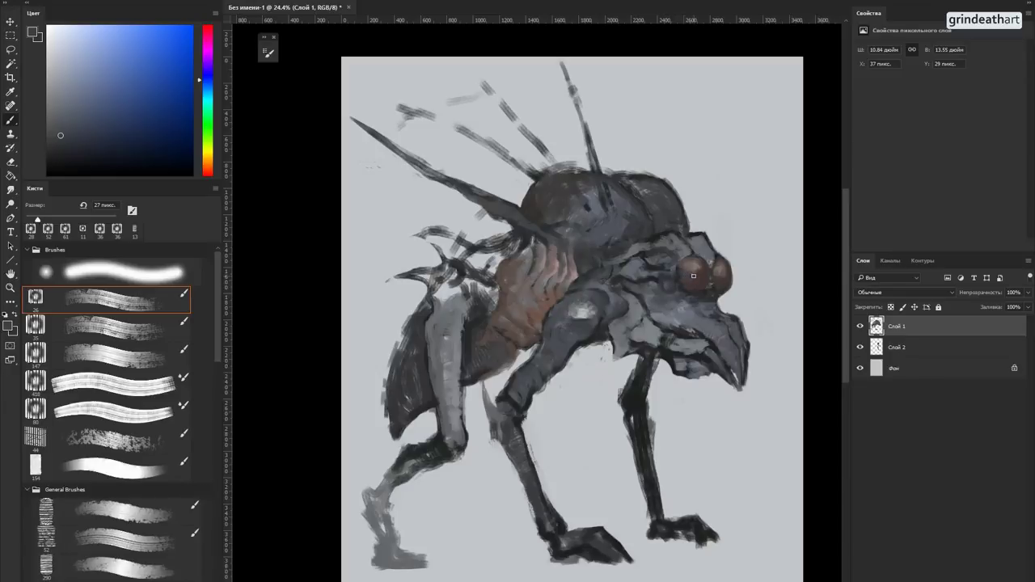
Step: Paint a small reddish-brown secondary eye behind the nearer large eye and shape its edges with sampled surrounding tones
left_click(693, 276, "alt")
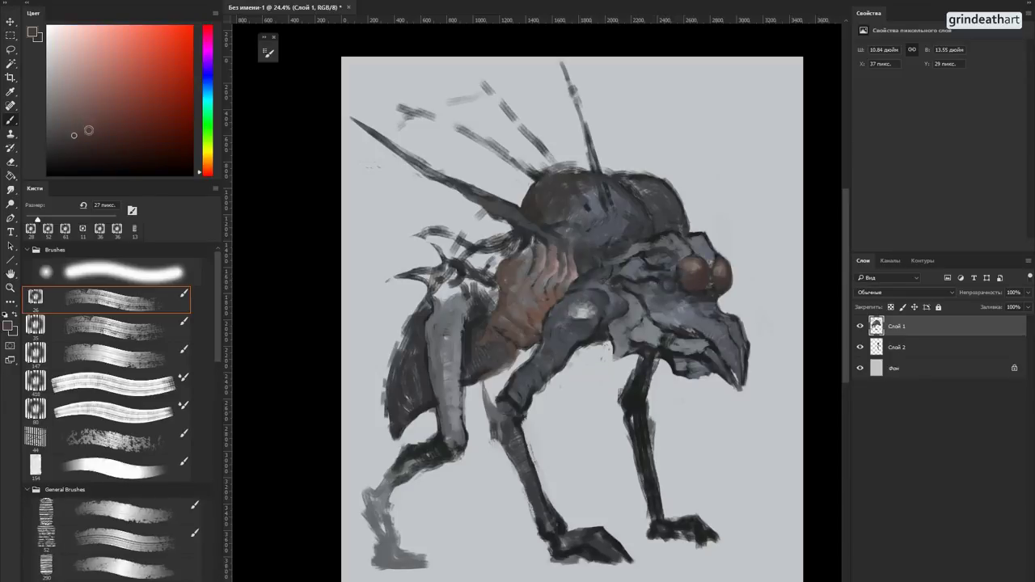
left_click(99, 137)
left_click(729, 289, "alt")
left_click(669, 283, "alt")
left_click(668, 283, "alt")
left_click(668, 280, "alt")
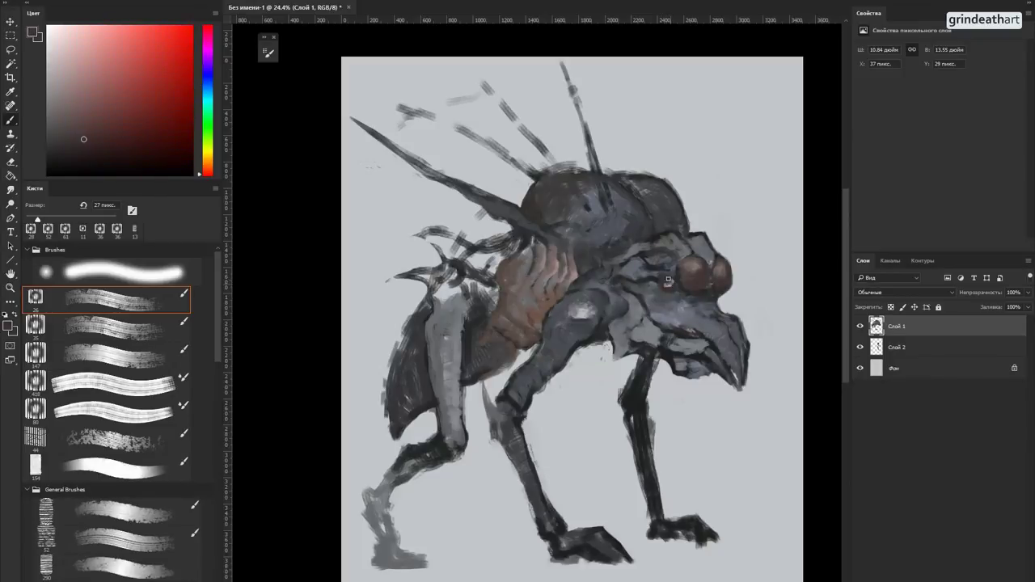
left_click_drag(661, 287, 672, 283)
left_click(668, 289, "alt")
Step: Add a light grey highlight sampled from the background to the nearer large eye and blend it with sampled reddish-browns
left_click(734, 275, "alt")
left_click(687, 269, "alt")
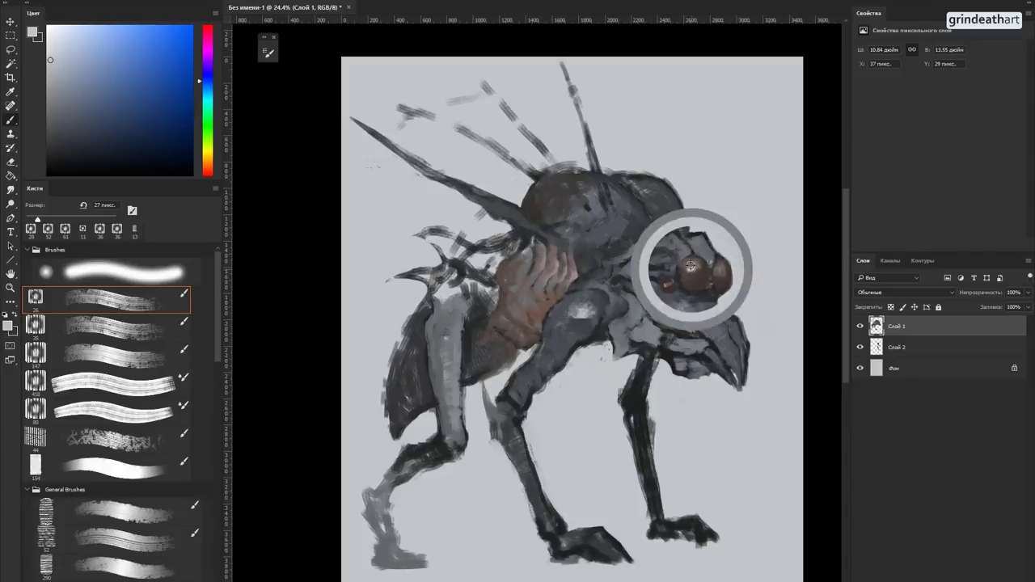
left_click(690, 264, "alt")
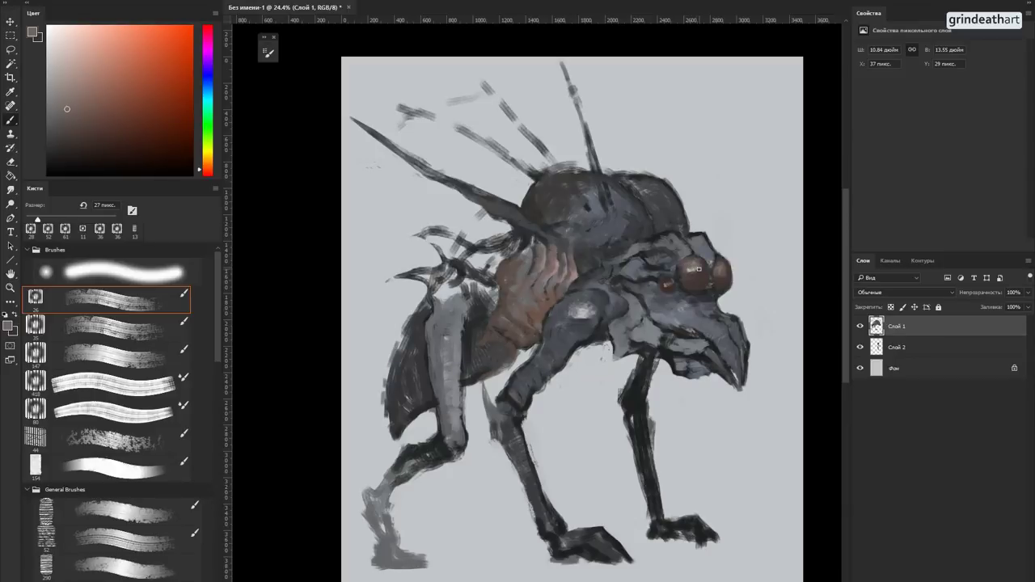
left_click(688, 275, "alt")
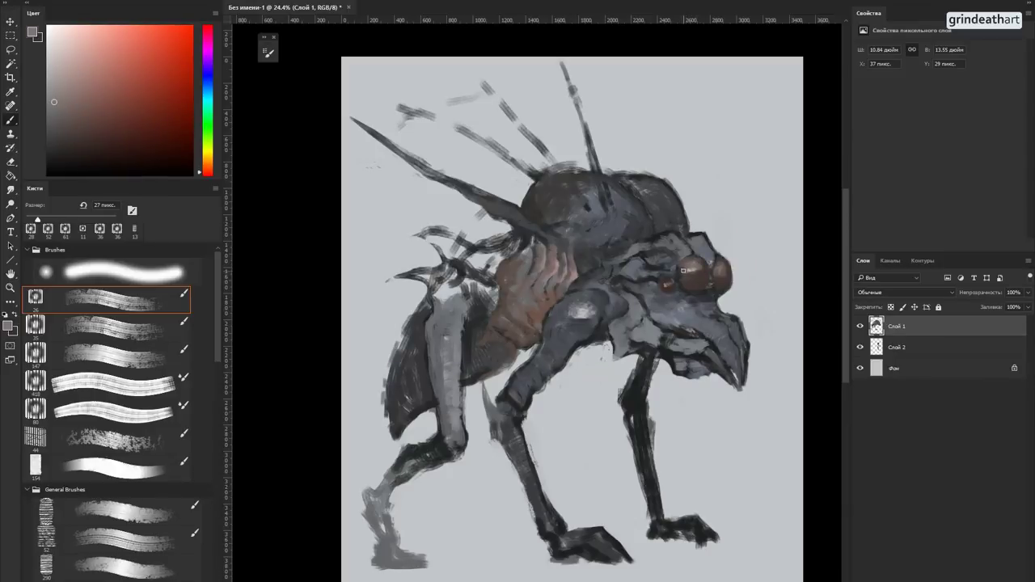
left_click(686, 266, "alt")
left_click(701, 267, "alt")
left_click(702, 267, "alt")
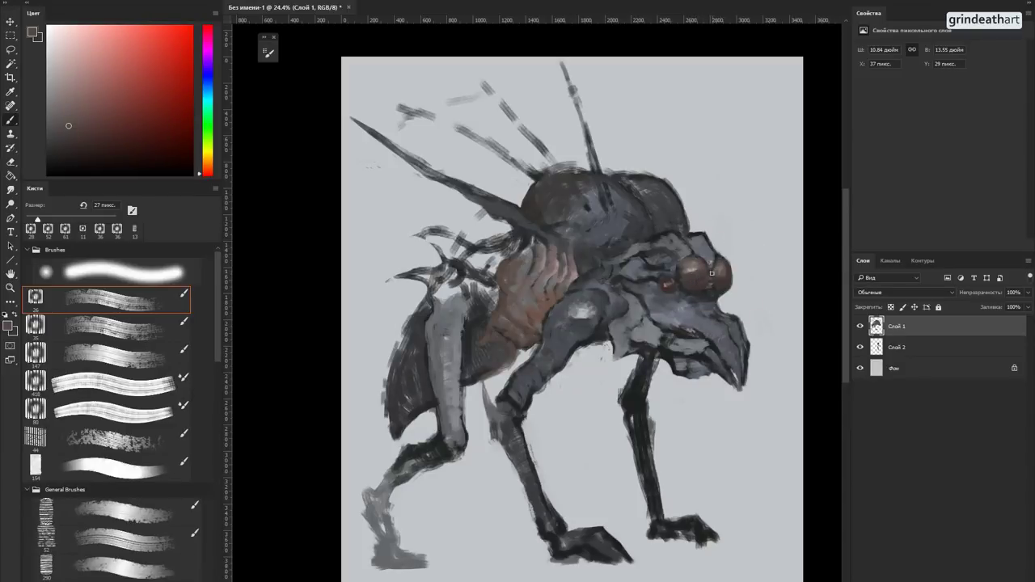
Step: Refine the rims around both large eyes with sampled dark and blue-grey tones using the 27 px textured brush
left_click(134, 230)
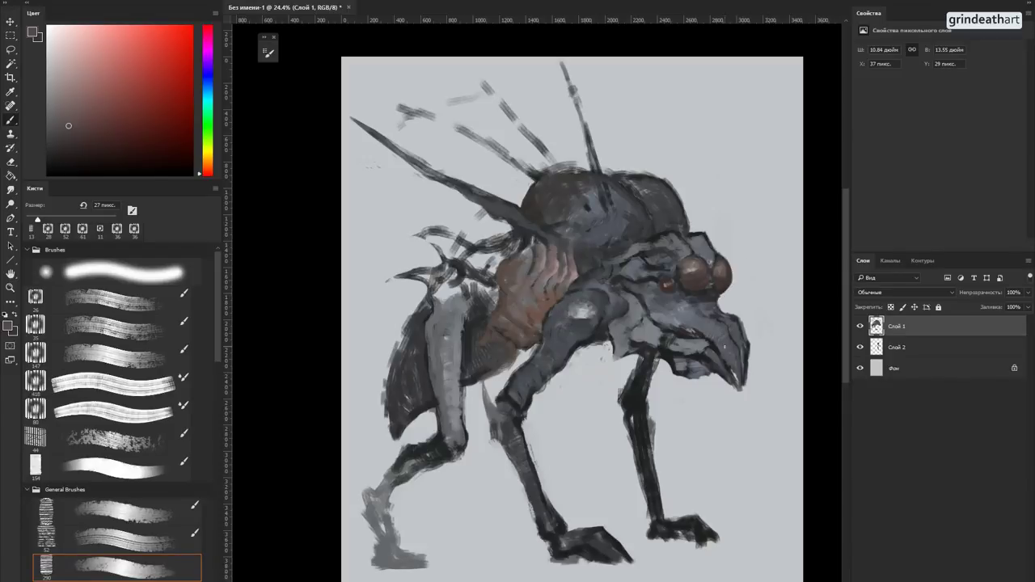
left_click(714, 287, "alt")
key("shift+comma")
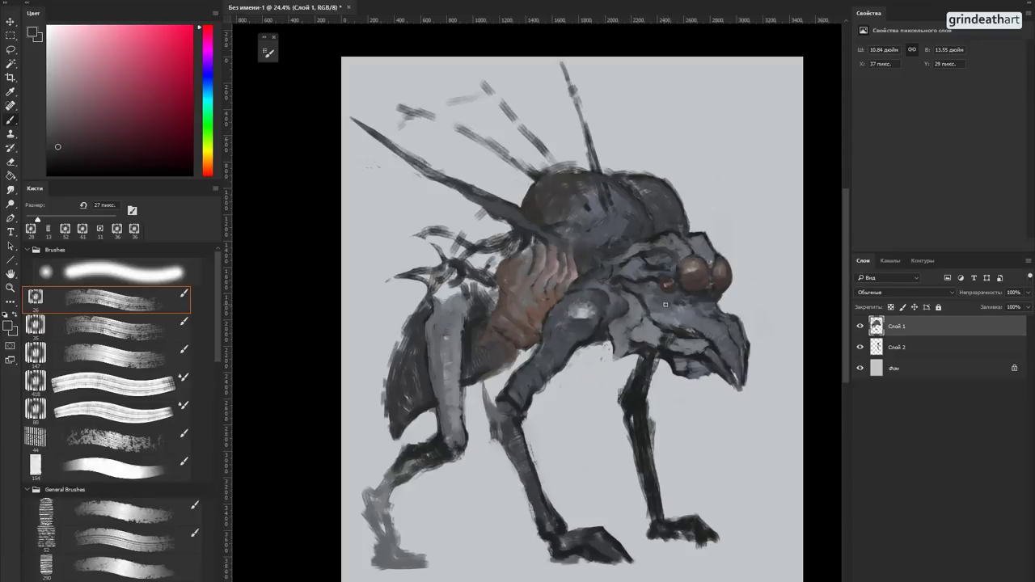
left_click(669, 298, "alt")
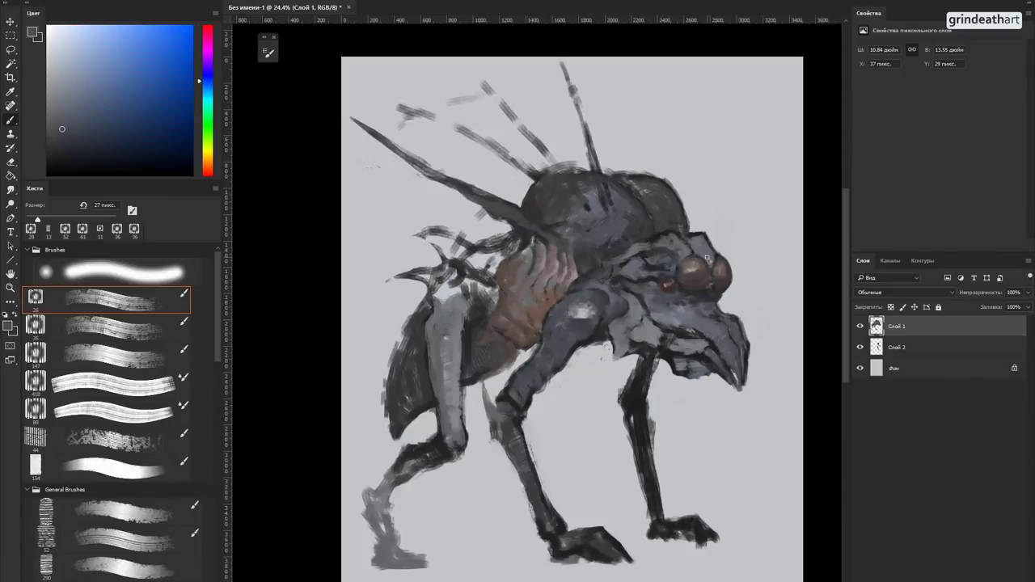
left_click(683, 283, "alt")
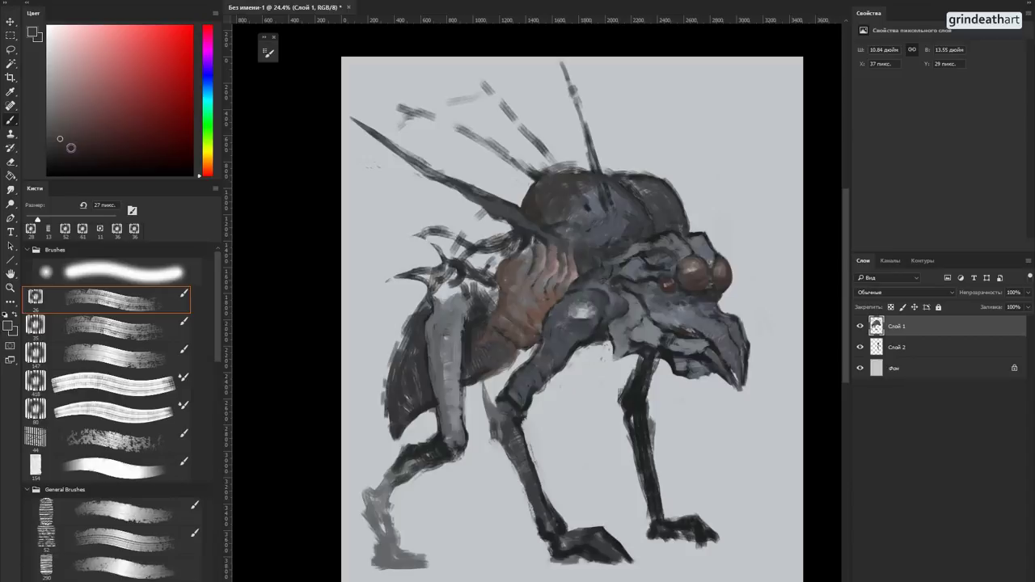
Step: Mark the beak's base with a very dark blue and blend it into the cheek with sampled blue-greys
left_click(206, 81)
left_click_drag(64, 148, 61, 156)
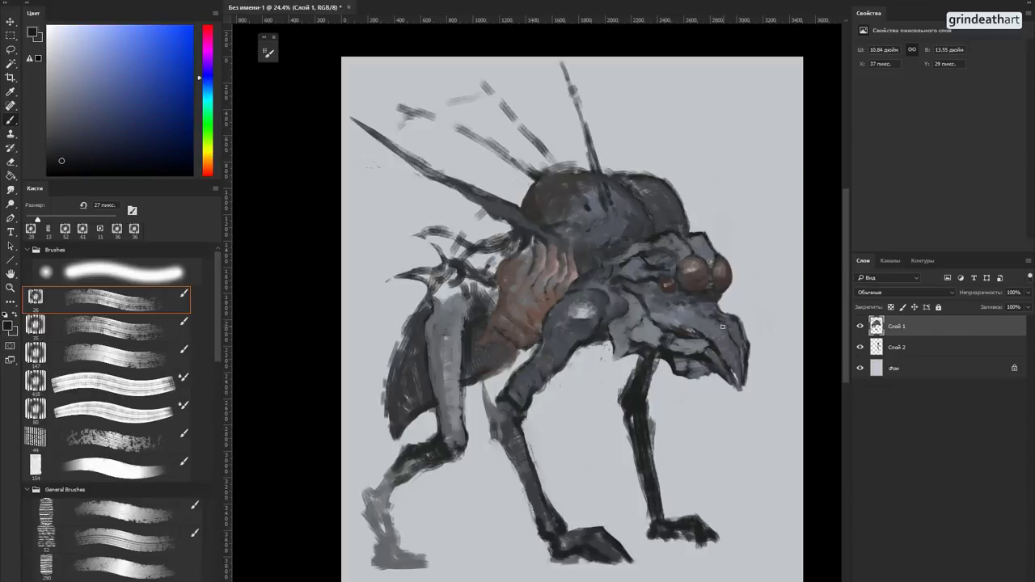
left_click(717, 331, "alt")
left_click(720, 329, "alt")
left_click(718, 324, "alt")
left_click(712, 327, "alt")
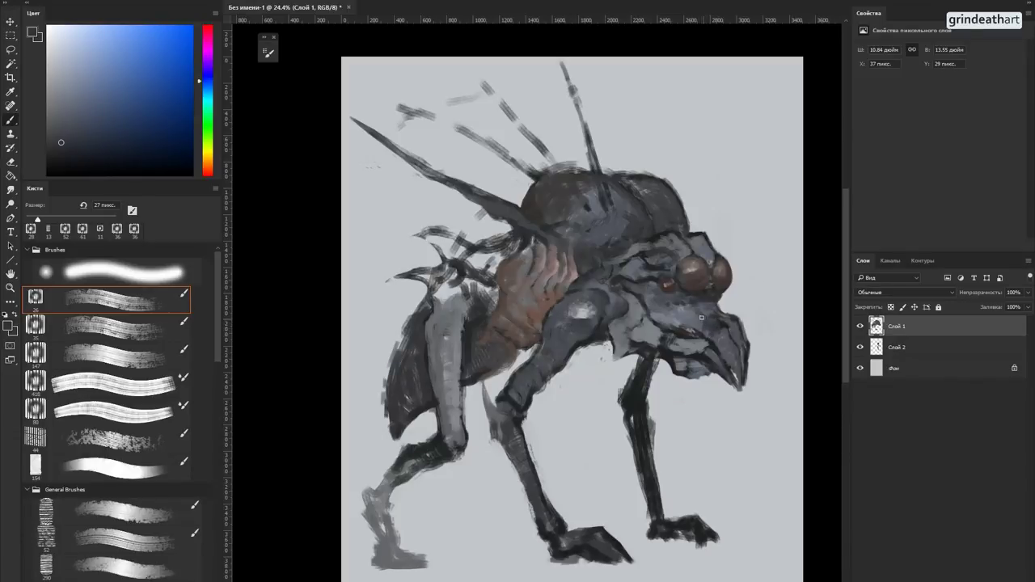
left_click(705, 337, "alt")
Step: Darken the front edge of the beak down to its tip with sampled dark blue-greys
left_click(723, 354, "alt")
left_click_drag(747, 351, 742, 382)
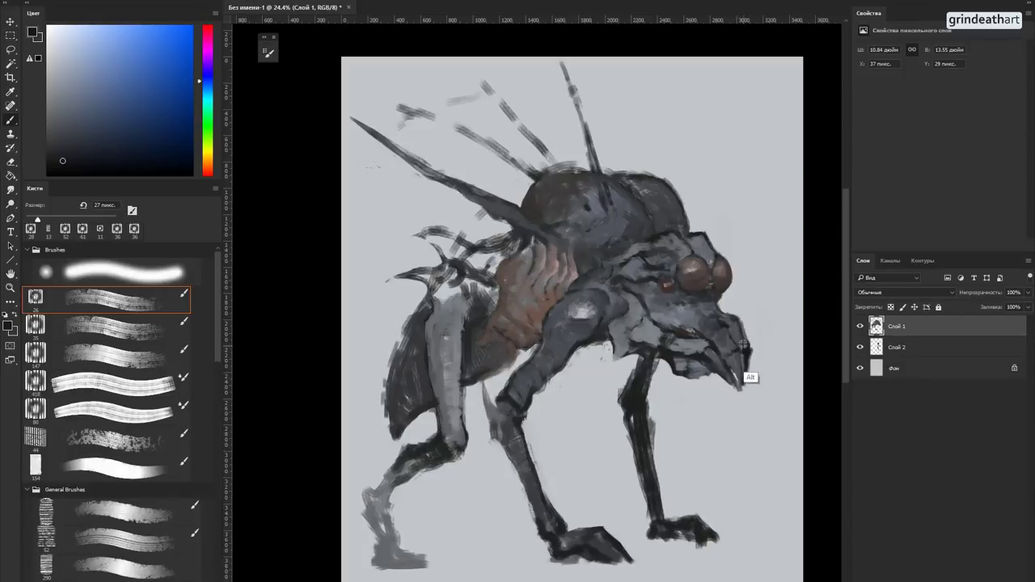
left_click(743, 346, "alt")
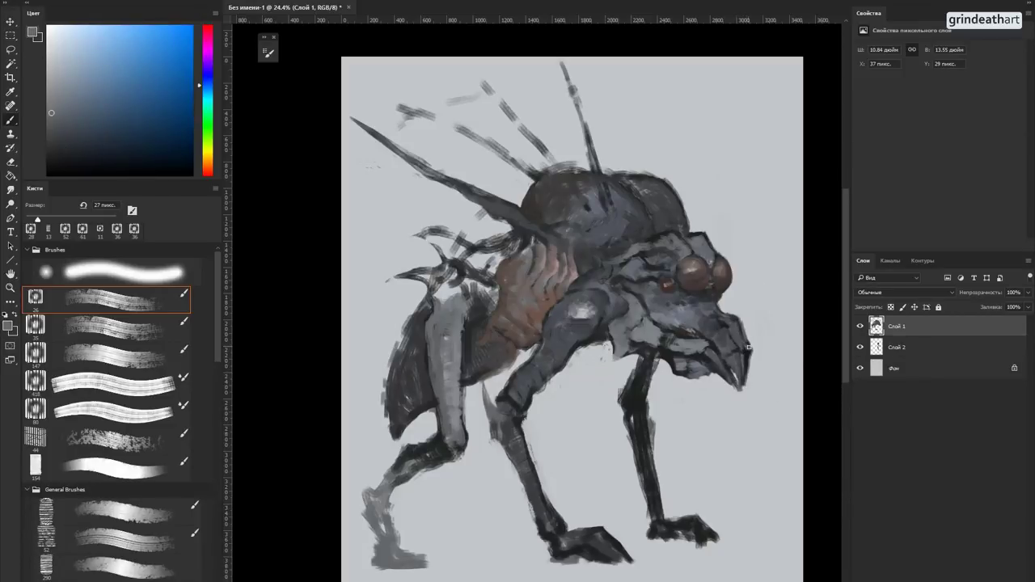
left_click(744, 348, "alt")
left_click(744, 348, "alt")
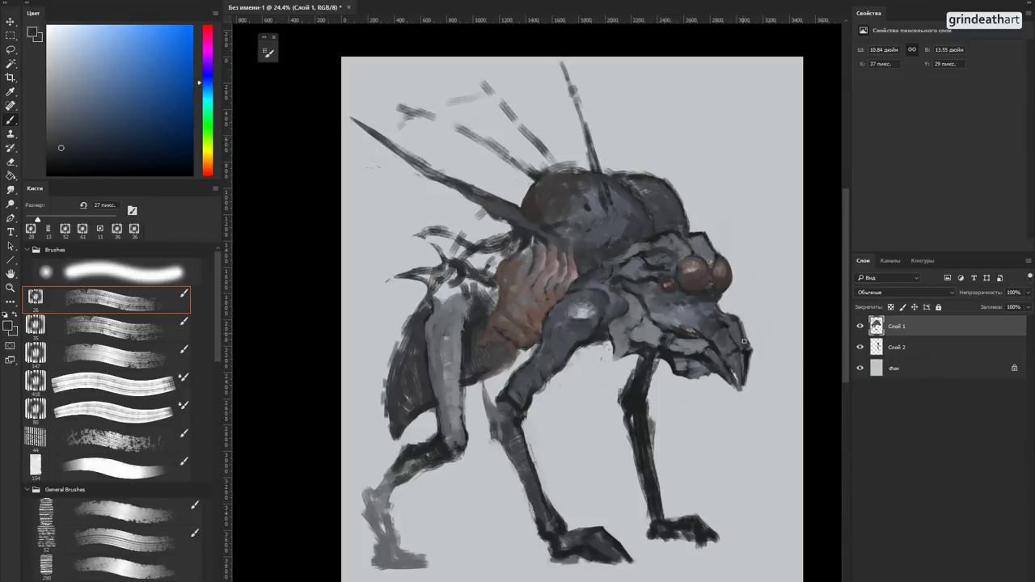
mouse_move(747, 353)
left_mouse_down()
mouse_move(743, 386)
mouse_move(741, 373)
left_mouse_up()
Step: Blend the side of the beak into the cheek with sampled mid and dark blue-greys
left_click(732, 355, "alt")
left_click(722, 329, "alt")
left_click(696, 320, "alt")
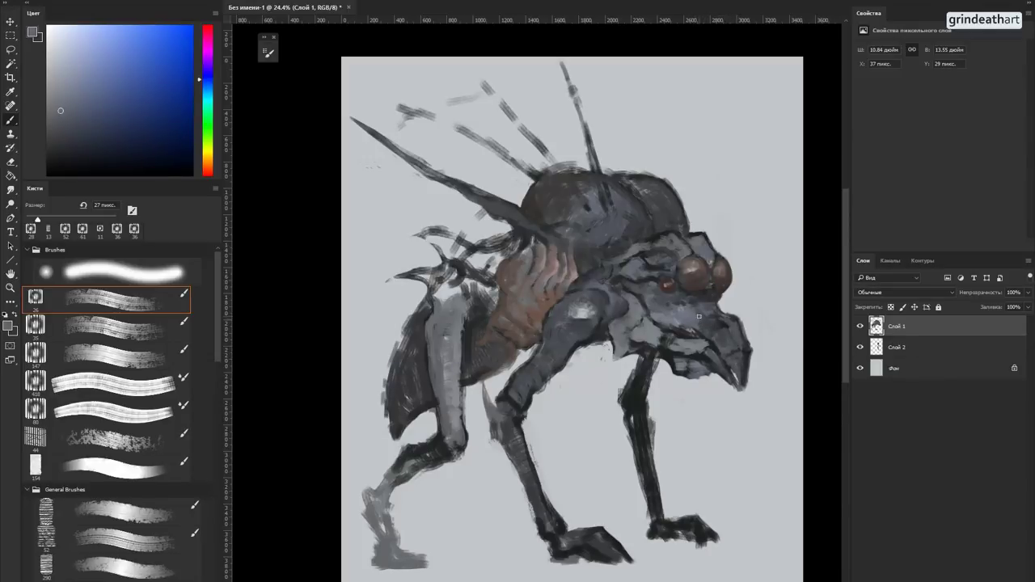
left_click(747, 349, "alt")
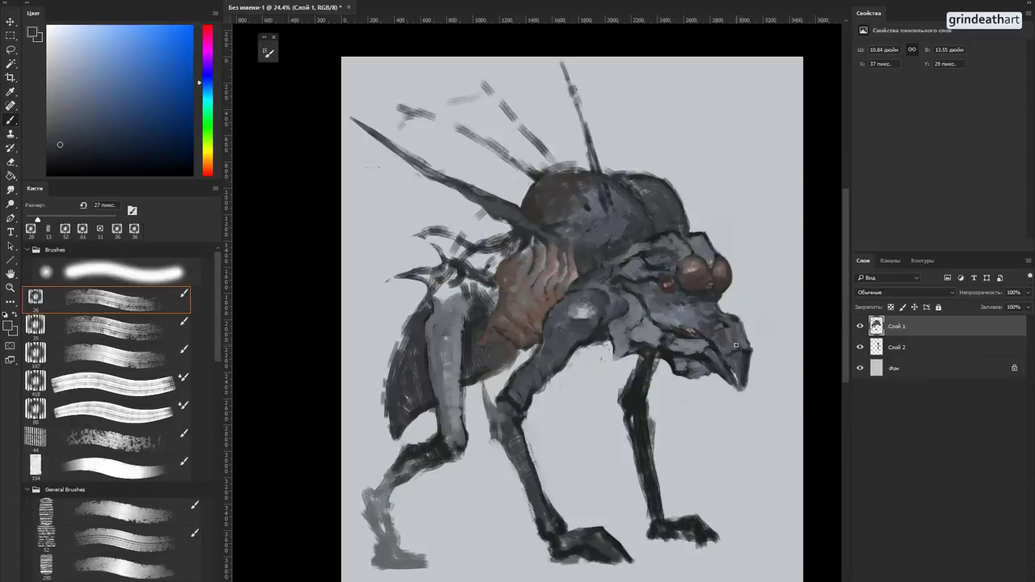
Step: Outline the beak's base with a sampled near-black blue and soften the contour with sampled blue-greys
left_click(727, 323, "alt")
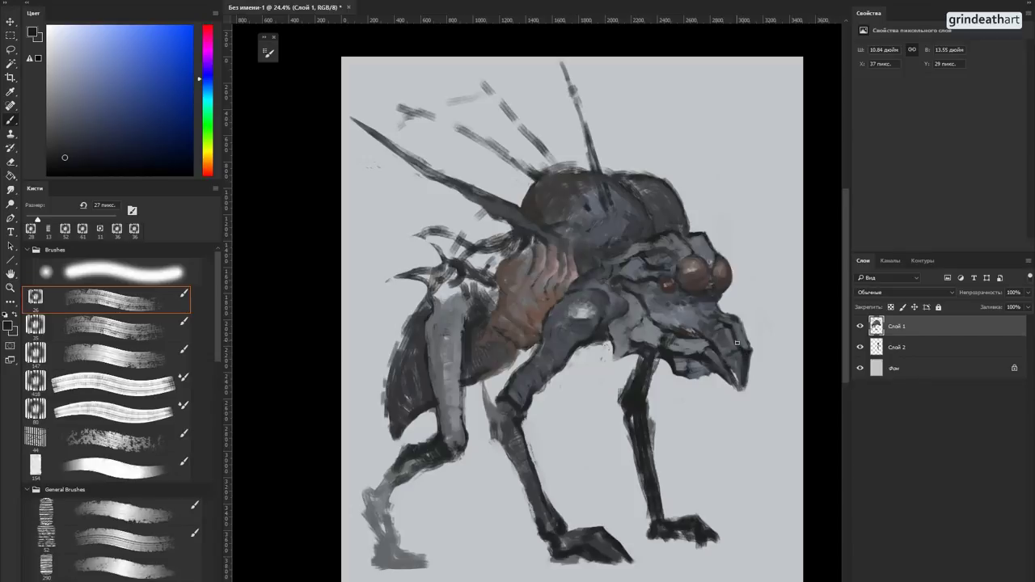
left_click(732, 326, "alt")
left_click(713, 334, "alt")
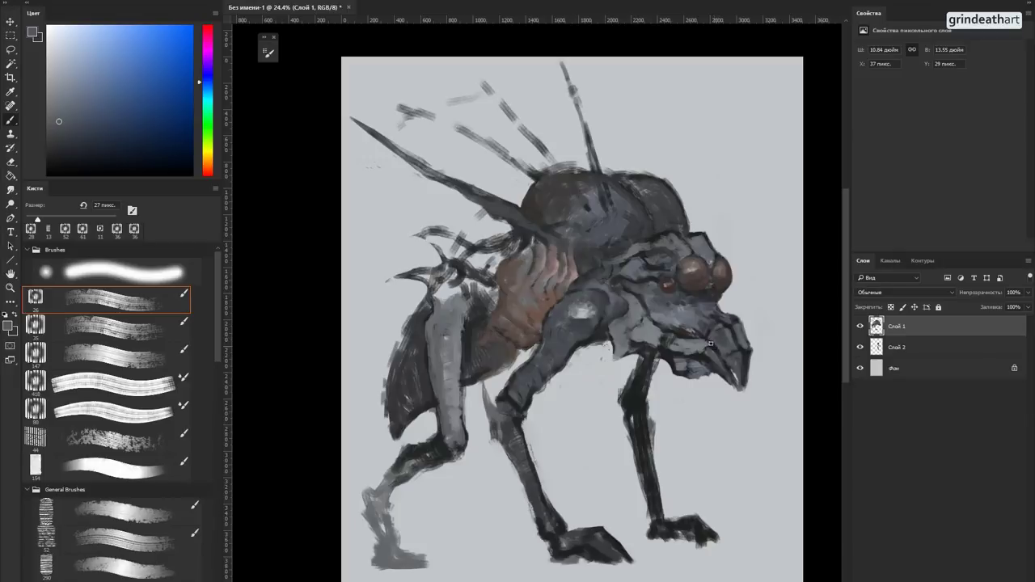
left_click(711, 341, "alt")
left_click(709, 343, "alt")
Step: Strengthen the dark mouth line under the cheek and touch up the beak's edges with sampled tones
left_click(744, 353, "alt")
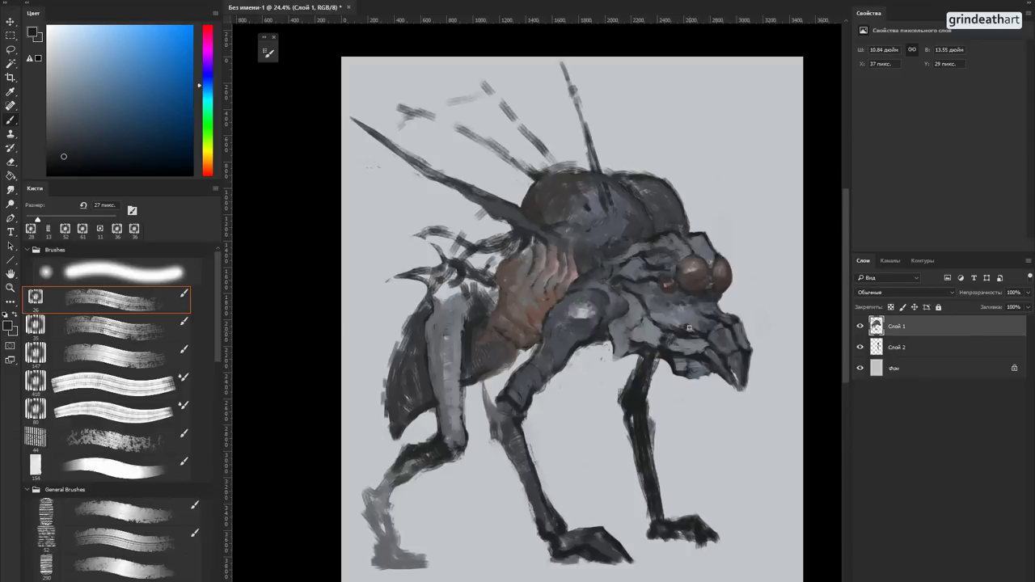
left_click(685, 325, "alt")
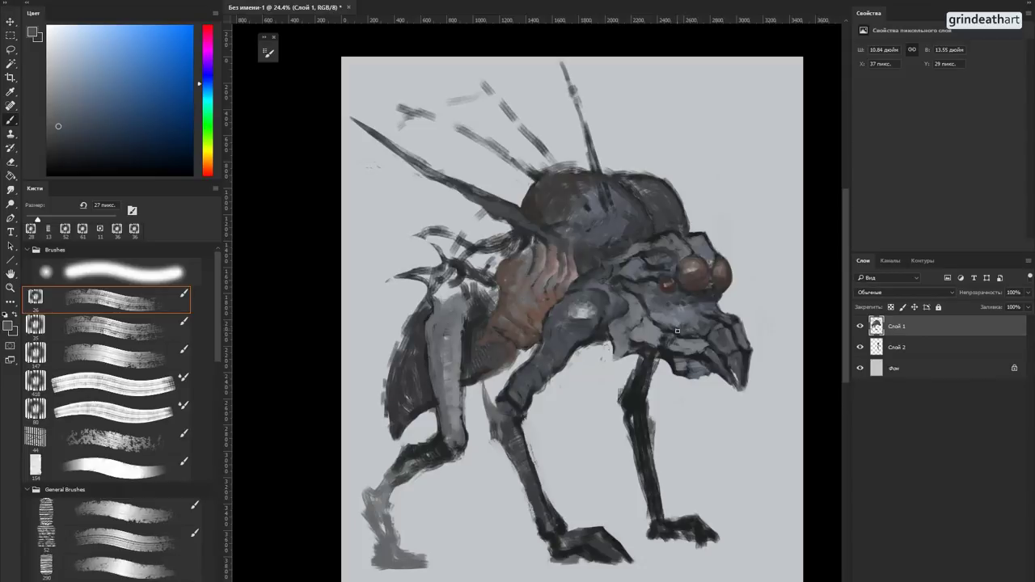
left_click(693, 329, "alt")
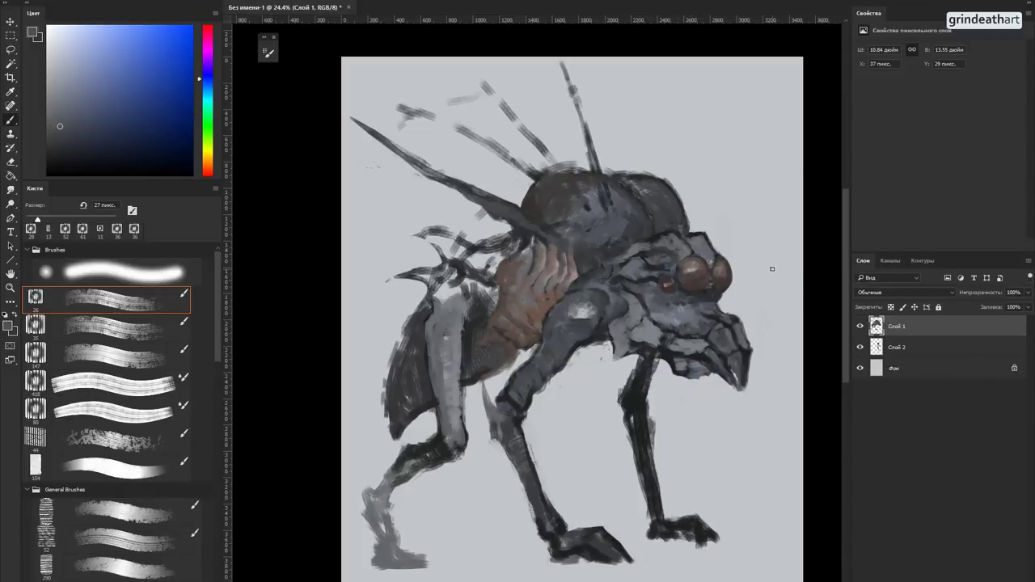
left_click(724, 331, "alt")
left_click(743, 351, "alt")
left_click(732, 380, "alt")
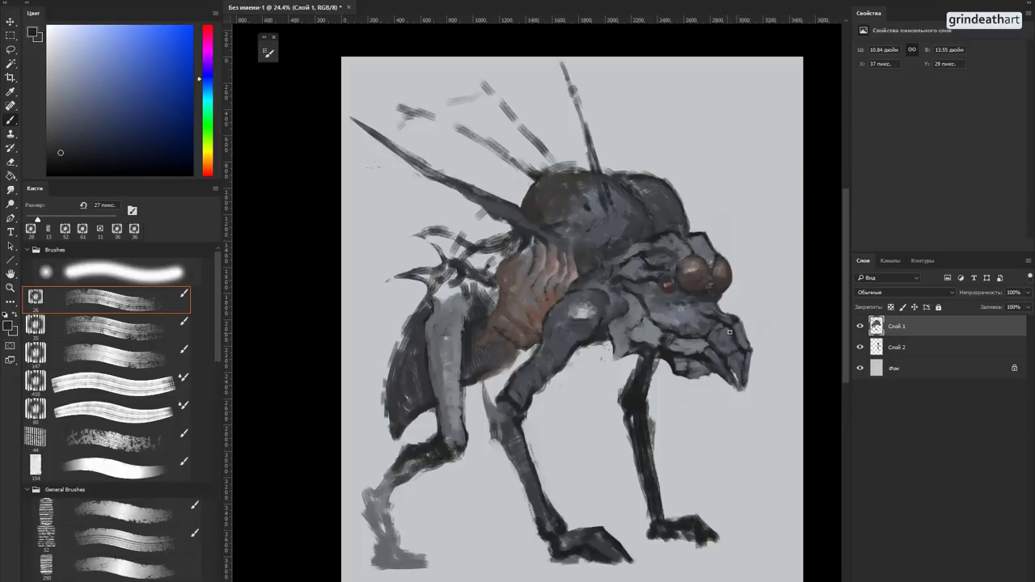
Step: Smooth the cheek between the eye and the mouth line with closely matched sampled blue-greys
left_click(707, 320, "alt")
left_click(697, 322, "alt")
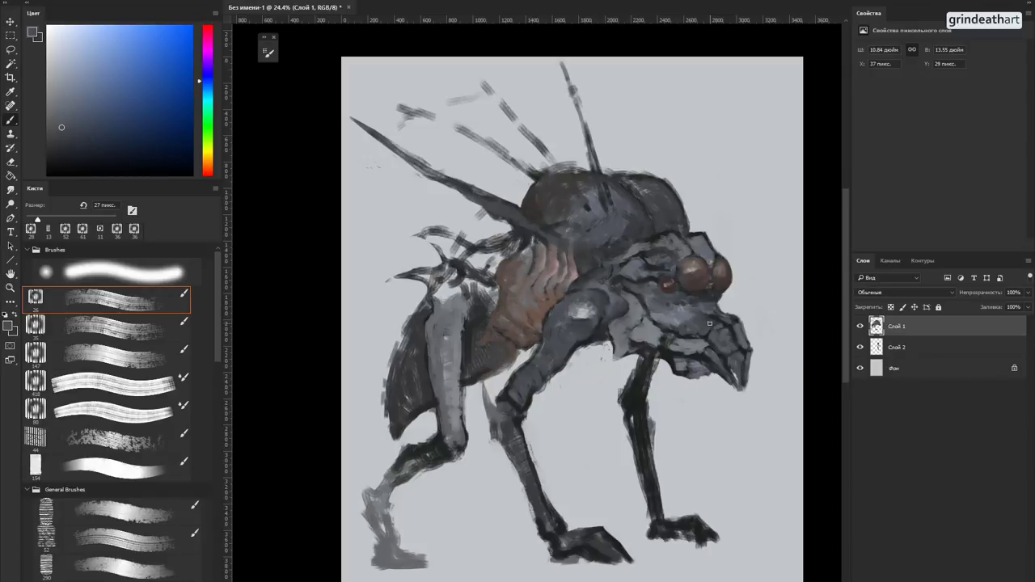
left_click(708, 320, "alt")
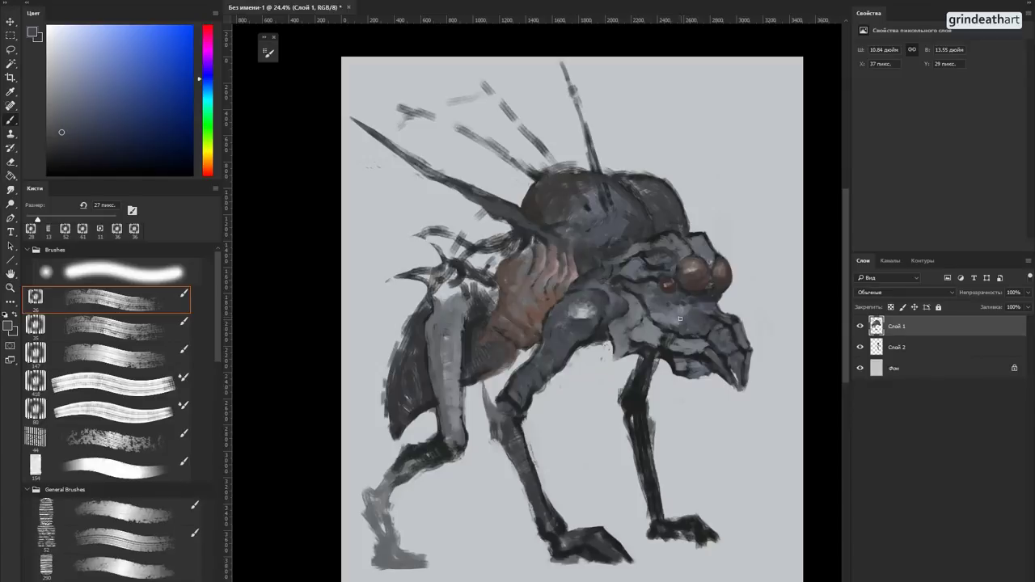
left_click(689, 317, "alt")
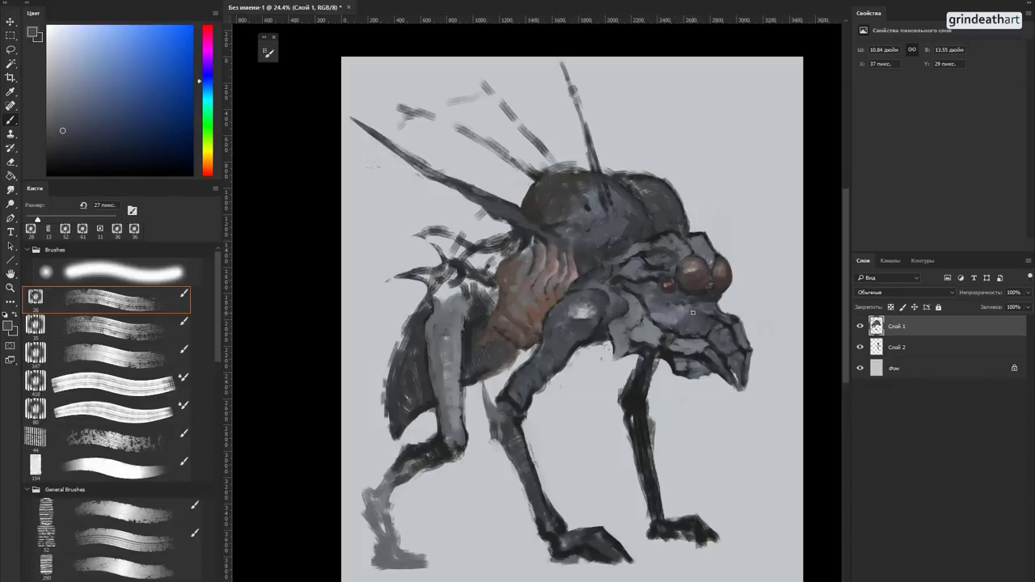
left_click(709, 326, "alt")
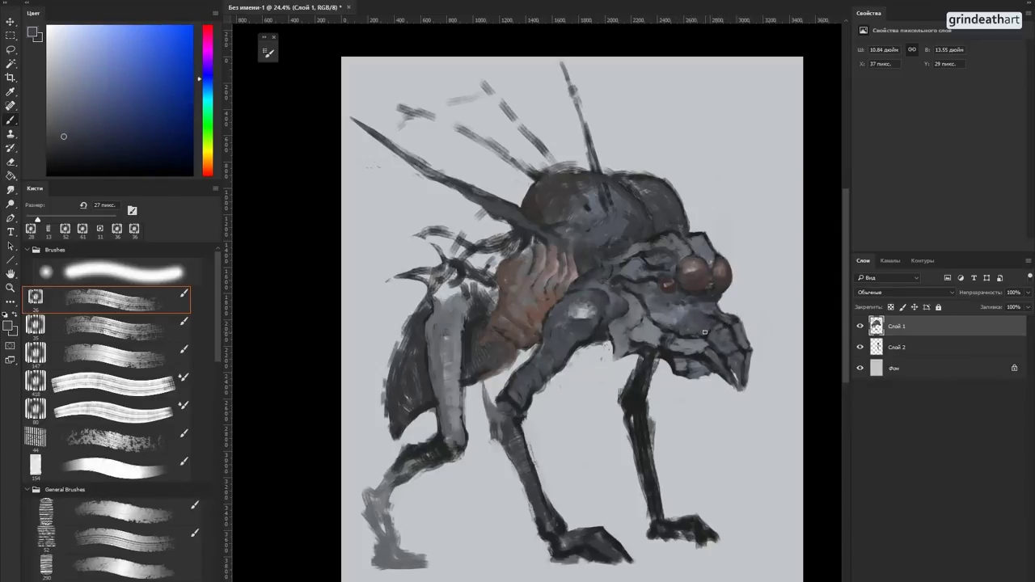
left_click(705, 332, "alt")
left_click(702, 333, "alt")
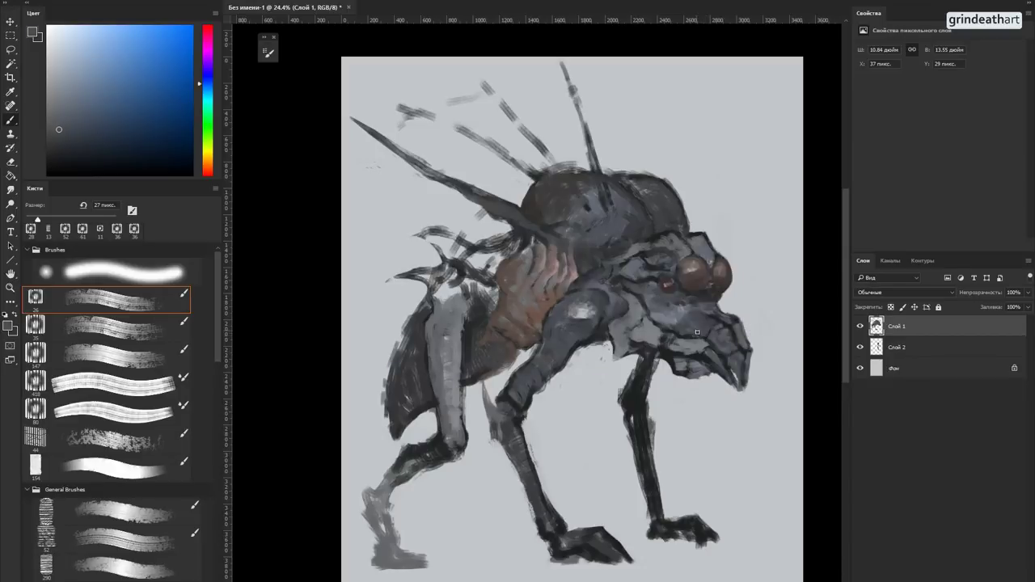
Step: Add small light grey highlights at the beak's base and tip and blend the beak's base with sampled blue-greys
left_click(701, 347, "alt")
left_click(757, 428, "alt")
left_click(737, 360, "alt")
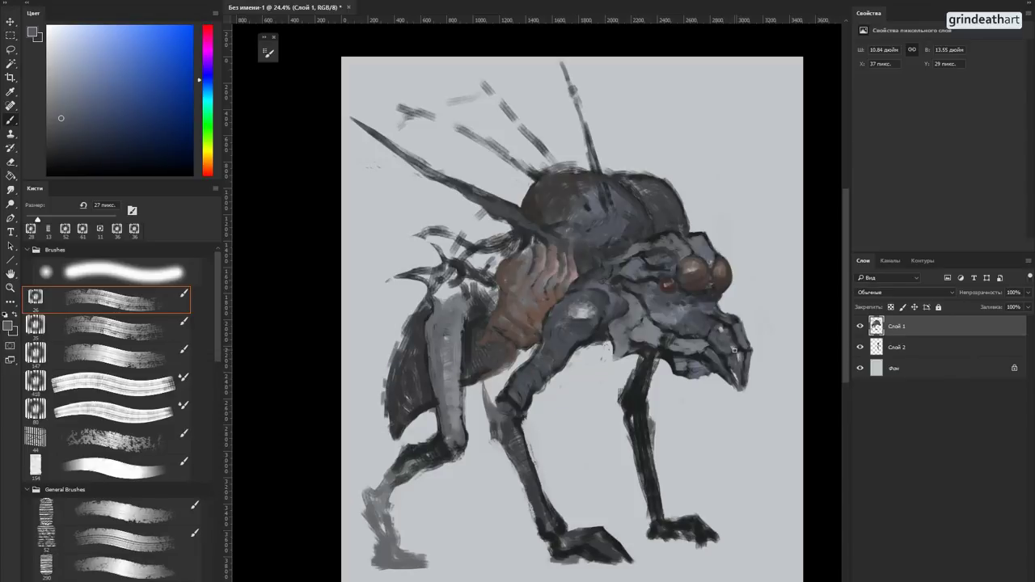
left_click(719, 331, "alt")
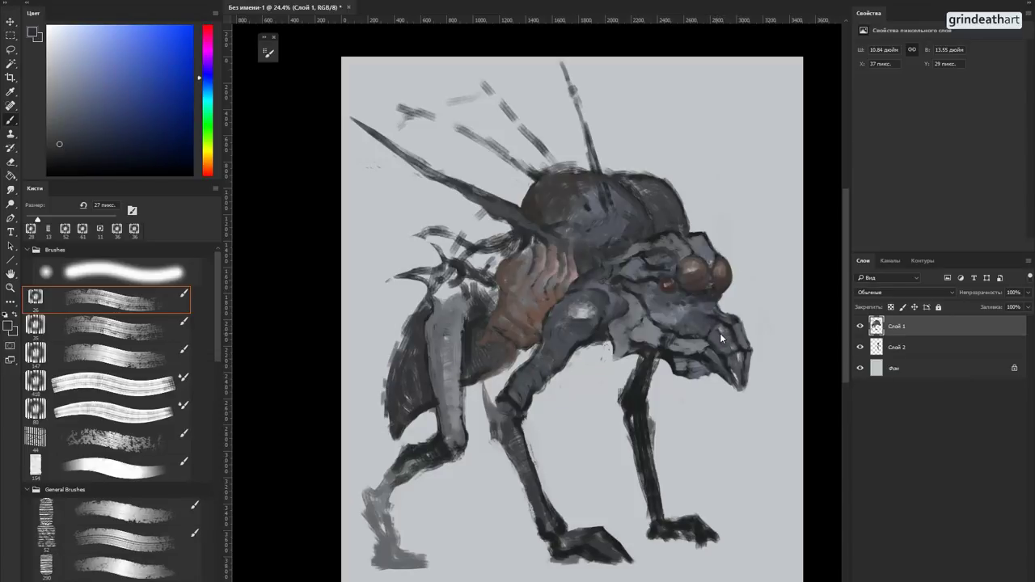
left_click(716, 334, "alt")
left_click(708, 328, "alt")
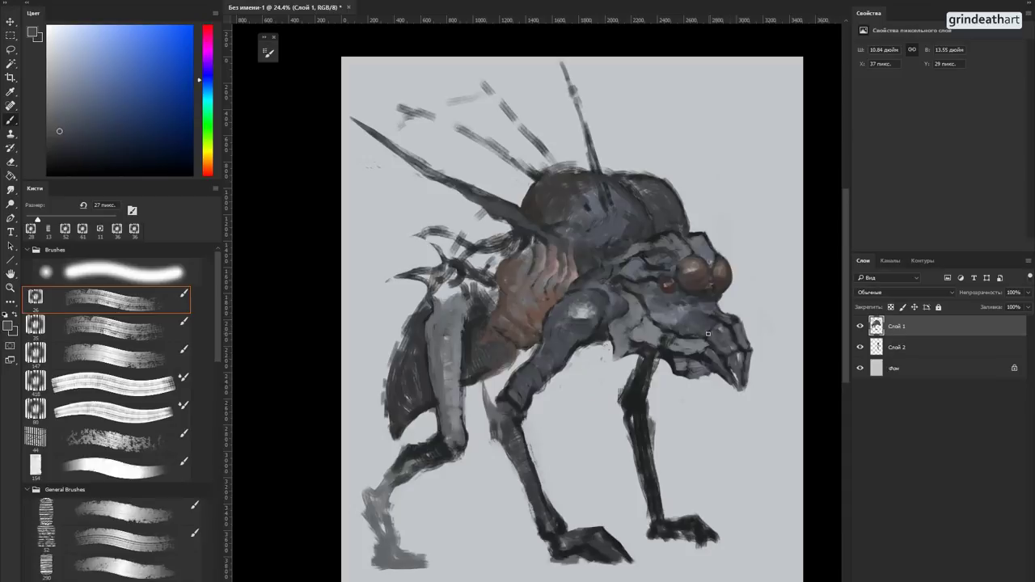
left_click(706, 334, "alt")
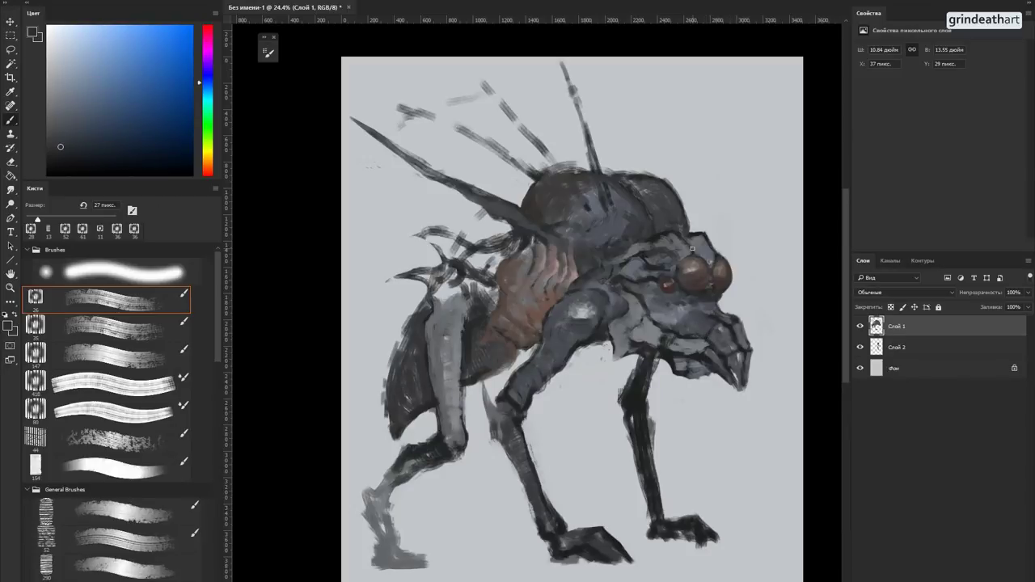
Step: Refine the creature's mouth line and the upper beak plates beneath it with closely matched sampled blue-greys
left_click(702, 346, "alt")
left_click(714, 353, "alt")
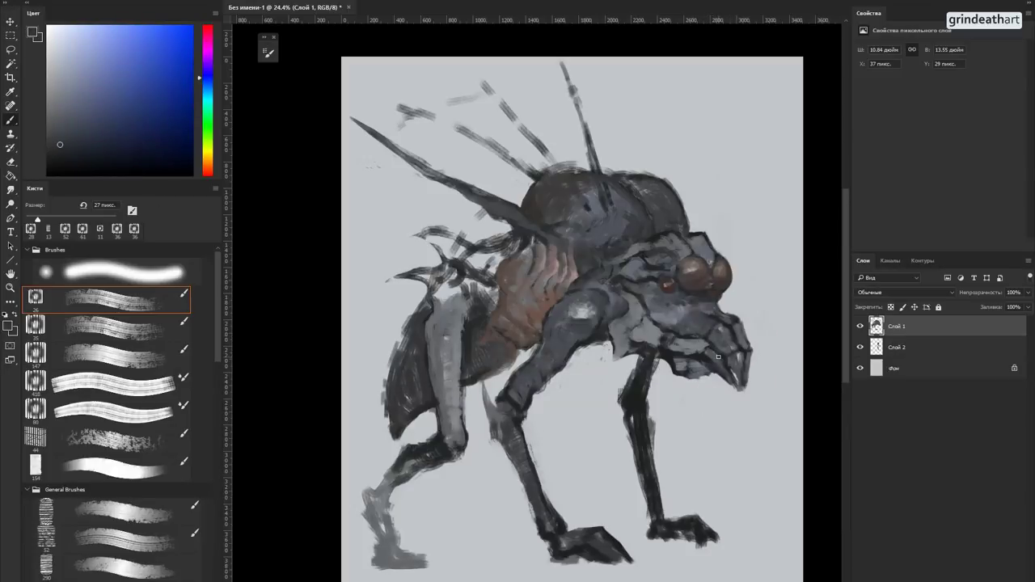
left_click(718, 359, "alt")
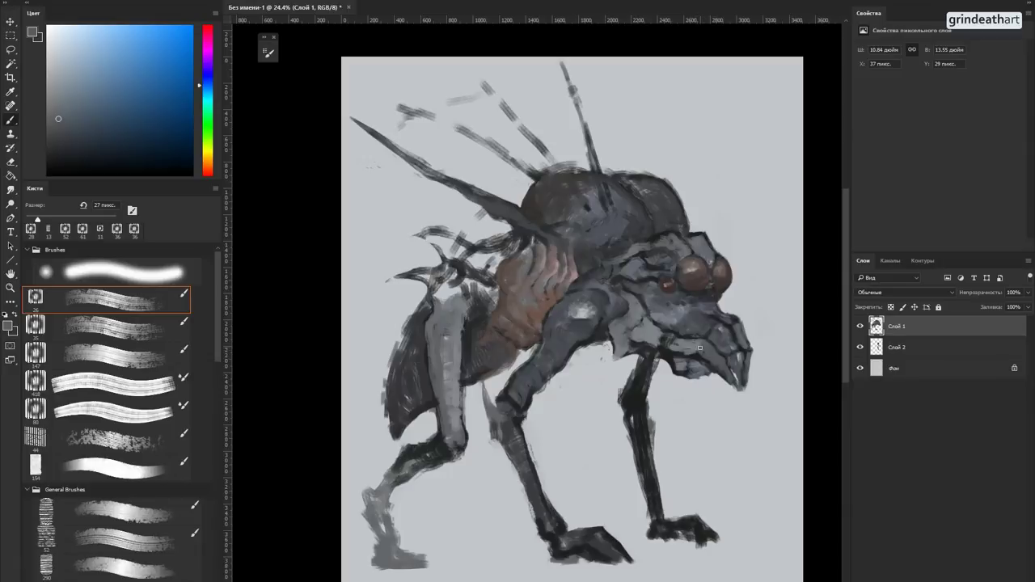
left_click(705, 336, "alt")
left_click(710, 340, "alt")
left_click(714, 346, "alt")
left_click(706, 346, "alt")
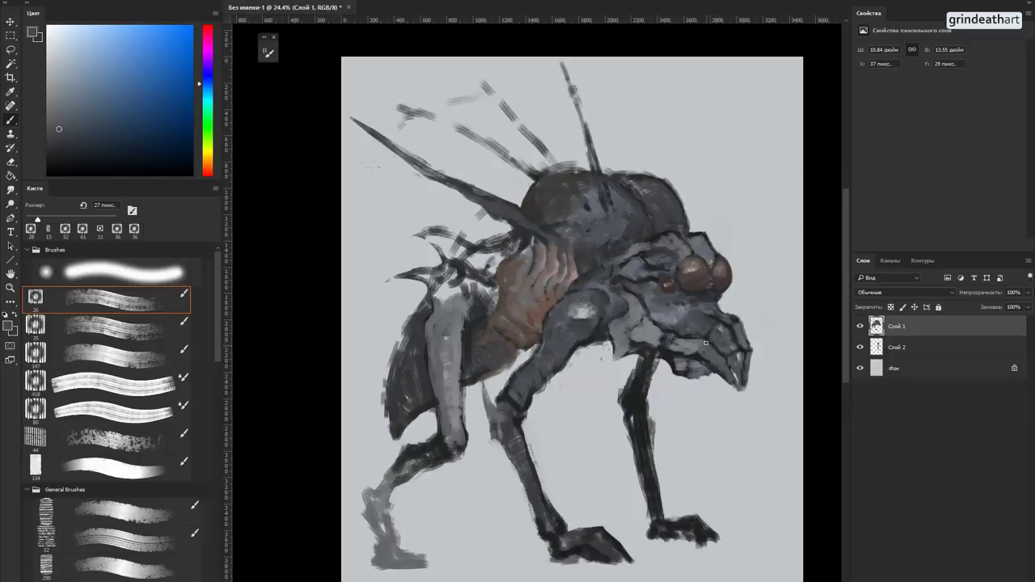
Step: Darken the edge between cheek and beak and soften it with mid and light grey-blues sampled nearby
left_click(708, 340, "alt")
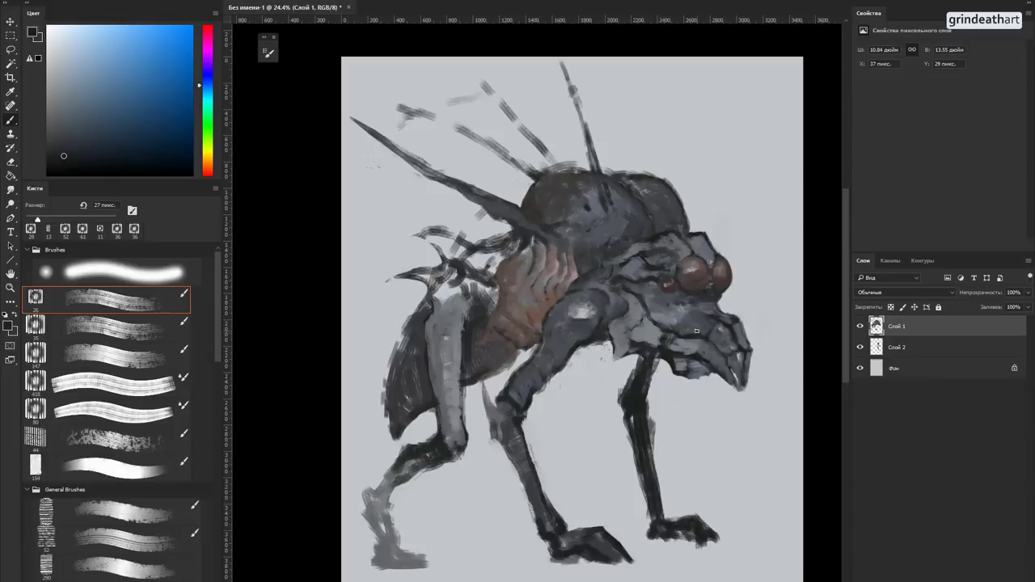
left_click(701, 333, "alt")
left_click(697, 332, "alt")
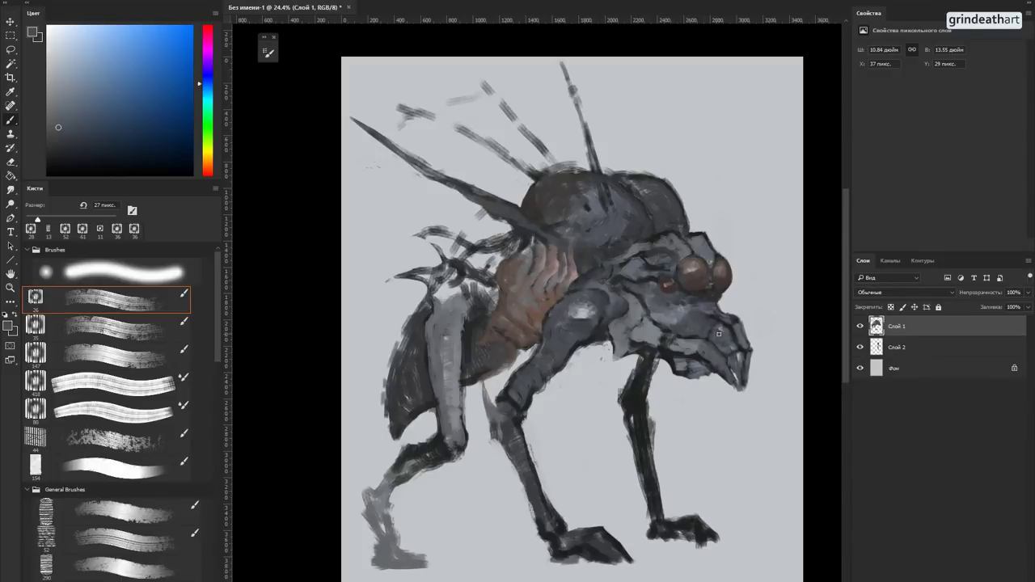
left_click(718, 329, "alt")
left_click(710, 328, "alt")
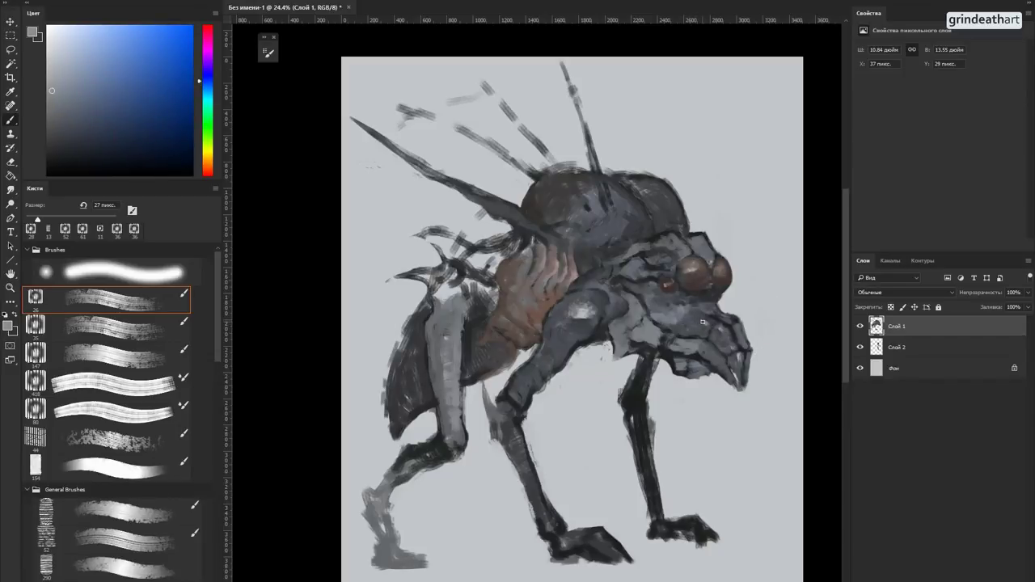
left_click(702, 323, "alt")
left_click(710, 319, "alt")
Step: Touch up the upper beak ridge and the front of the beak near its tip with sampled tones
left_click(738, 356, "alt")
left_click(736, 350, "alt")
left_click(736, 333, "alt")
left_click(732, 328, "alt")
left_click(736, 347, "alt")
left_click(736, 352, "alt")
Step: Blend the cheek below the eyes using sampled dark and mid blue-greys and a dark reddish grey
left_click(706, 318, "alt")
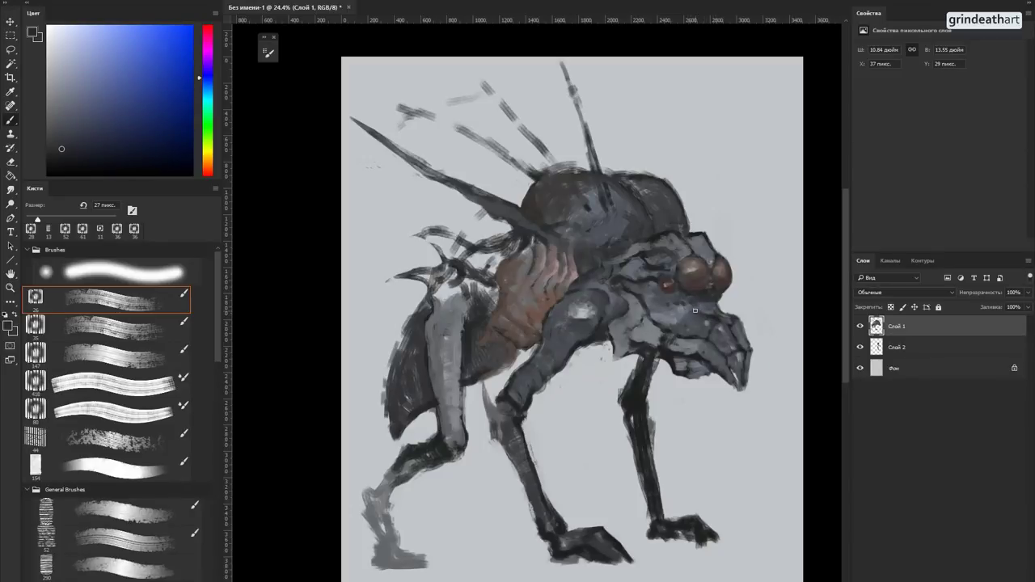
left_click(688, 316, "alt")
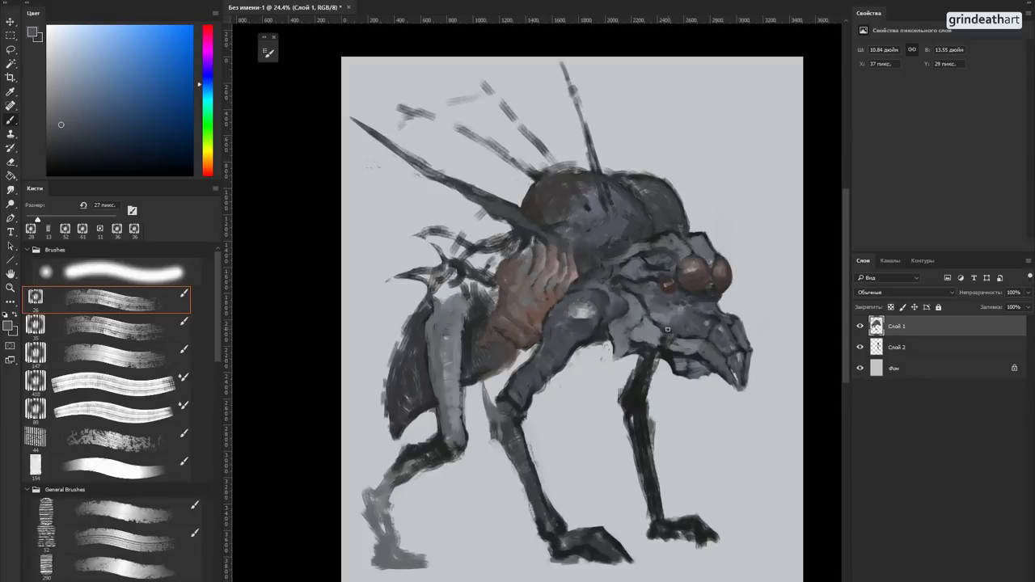
left_click(716, 322, "alt")
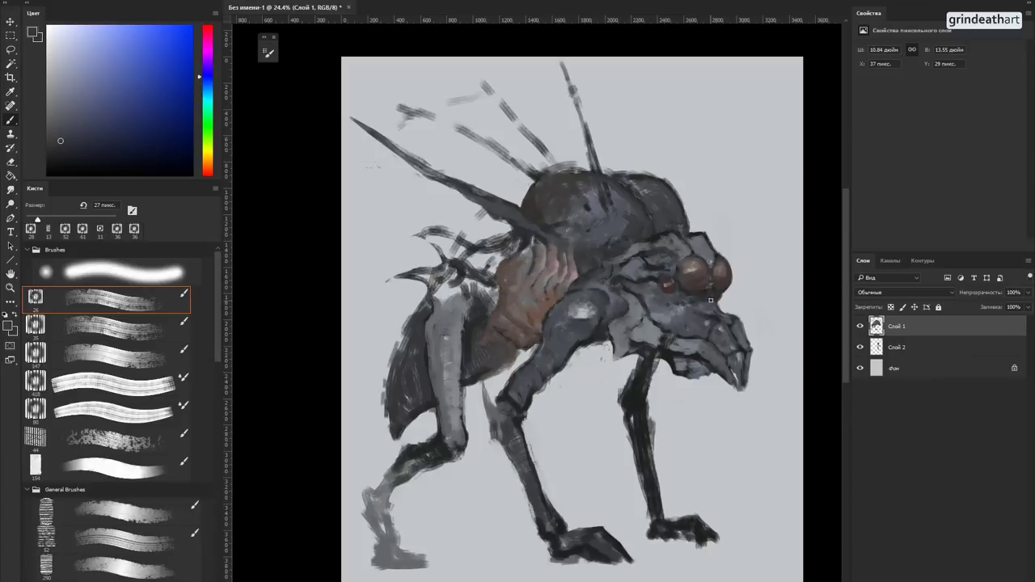
left_click(712, 302, "alt")
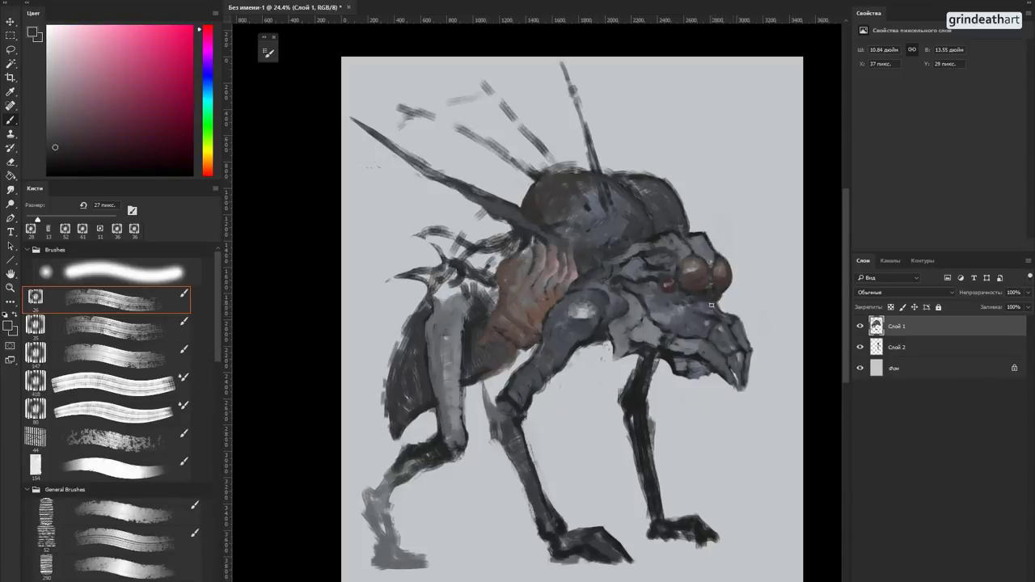
Step: Paint the snout contour from under the eyes down to the beak and blend its ridge with sampled greys
mouse_move(717, 313)
left_mouse_down()
mouse_move(746, 343)
mouse_move(738, 328)
left_mouse_up()
left_click(739, 373, "alt")
left_click(737, 331, "alt")
left_click(737, 321, "alt")
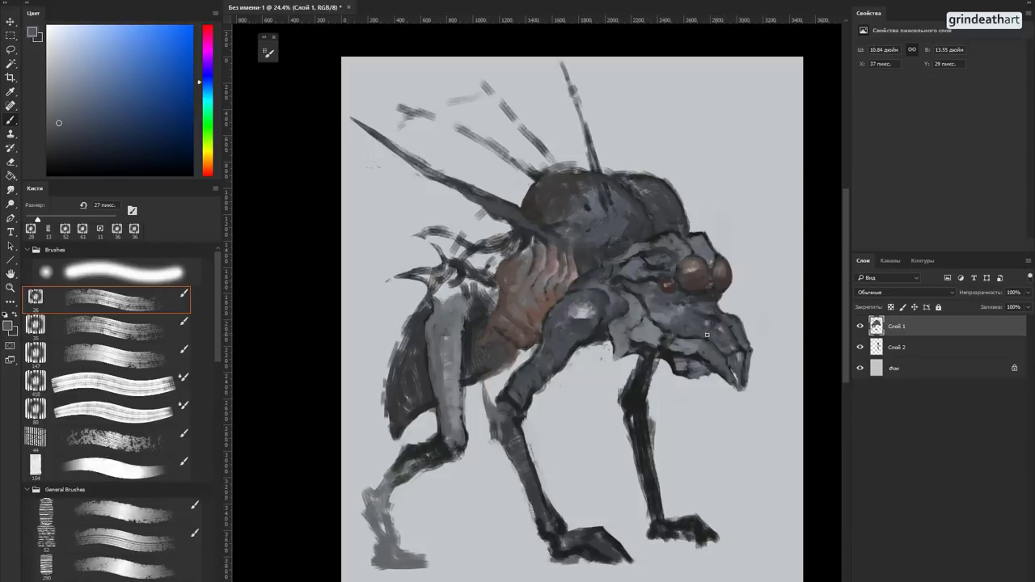
Step: Create a 297 × 420 mm, 300 ppi document with a white background, and prepare an empty layer and a 63 px brush
key("alt+f")
key("Escape")
key("ctrl+n")
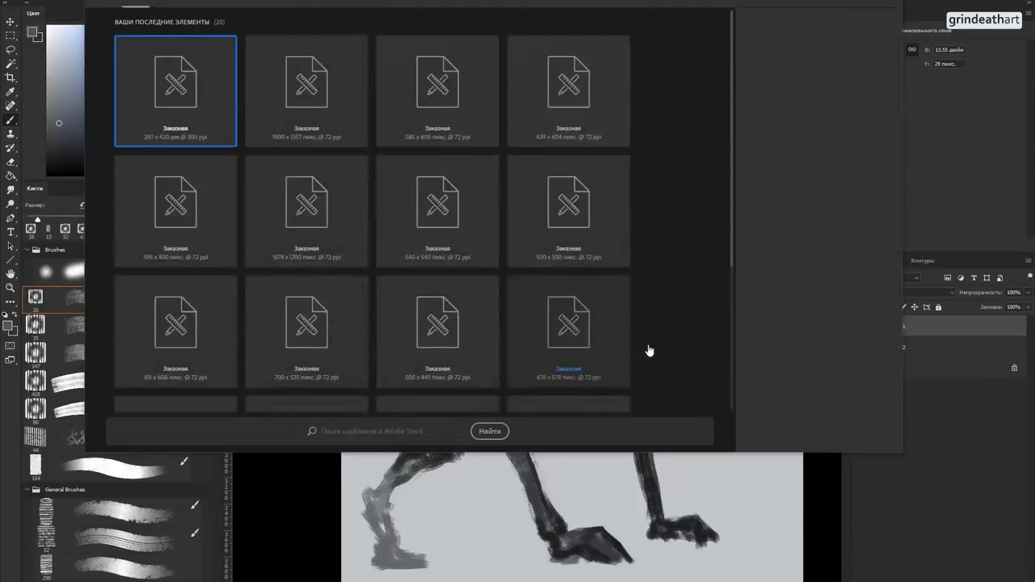
left_click(811, 433)
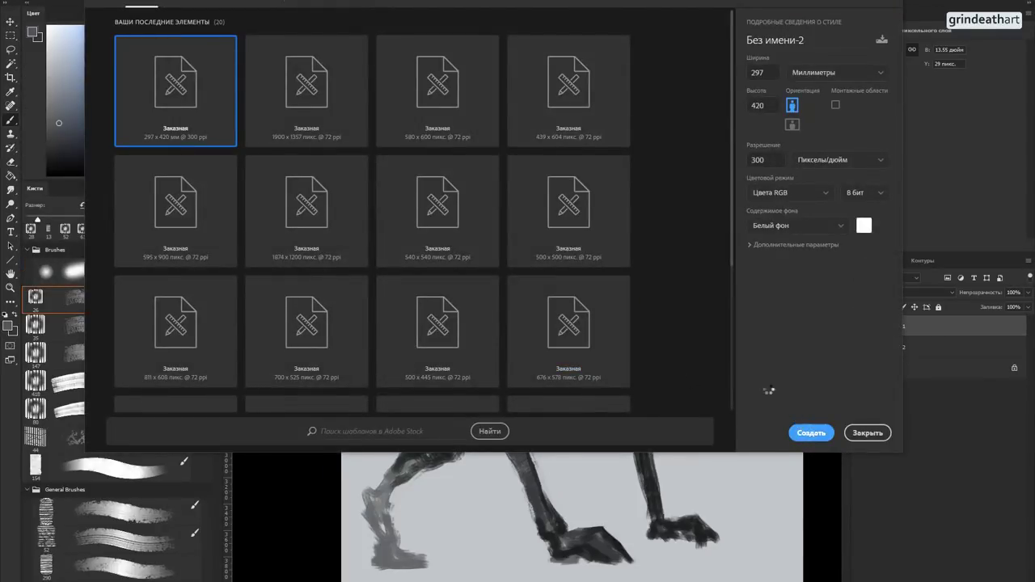
mouse_move(533, 224)
left_mouse_down("alt")
mouse_move(545, 241)
mouse_move(565, 182)
mouse_move(509, 173)
mouse_move(451, 237)
left_mouse_up("alt")
key("ctrl+shift+alt+n")
Step: Rough in a creature's arched back, small head, bent leg and long limbs hanging under the head
mouse_move(496, 203)
left_mouse_down()
mouse_move(542, 213)
mouse_move(594, 247)
left_mouse_up()
left_click_drag(596, 226, 614, 228)
mouse_move(620, 235)
left_mouse_down()
mouse_move(629, 289)
mouse_move(611, 256)
mouse_move(587, 260)
mouse_move(584, 246)
mouse_move(602, 273)
mouse_move(636, 250)
mouse_move(587, 218)
mouse_move(550, 234)
mouse_move(541, 258)
mouse_move(554, 249)
mouse_move(583, 269)
mouse_move(579, 279)
mouse_move(529, 267)
mouse_move(539, 259)
mouse_move(529, 271)
mouse_move(585, 271)
mouse_move(570, 281)
mouse_move(536, 287)
mouse_move(525, 235)
mouse_move(516, 236)
mouse_move(492, 279)
mouse_move(525, 245)
mouse_move(491, 281)
mouse_move(503, 275)
mouse_move(497, 351)
left_mouse_up()
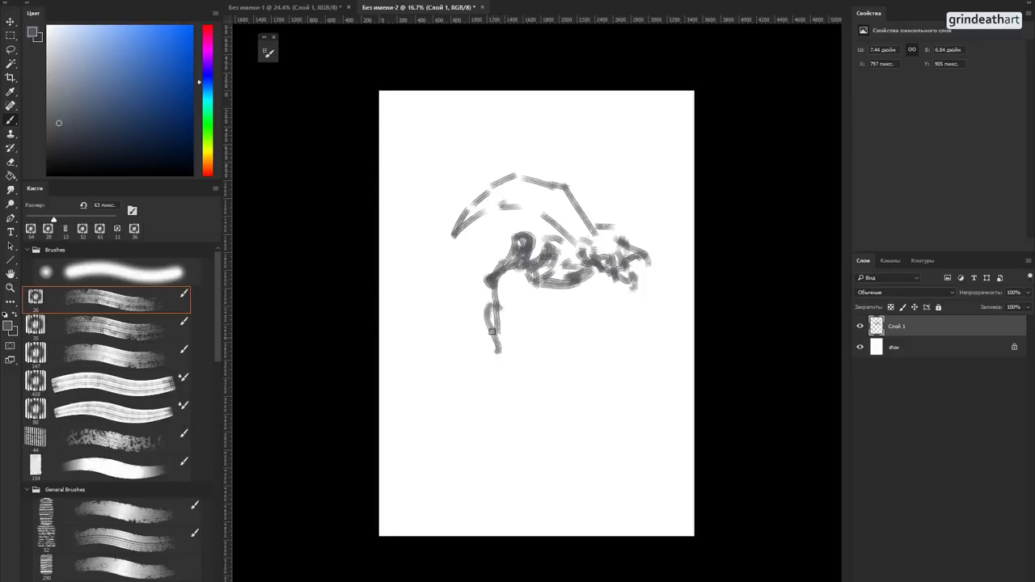
mouse_move(595, 265)
left_mouse_down()
mouse_move(614, 320)
mouse_move(577, 281)
mouse_move(570, 288)
mouse_move(614, 326)
mouse_move(605, 264)
mouse_move(613, 267)
mouse_move(647, 332)
mouse_move(603, 267)
mouse_move(613, 265)
mouse_move(630, 301)
mouse_move(608, 255)
mouse_move(611, 267)
mouse_move(598, 274)
mouse_move(614, 333)
mouse_move(603, 308)
mouse_move(624, 301)
mouse_move(599, 282)
mouse_move(609, 276)
mouse_move(607, 247)
mouse_move(599, 257)
mouse_move(594, 241)
mouse_move(556, 275)
left_mouse_up()
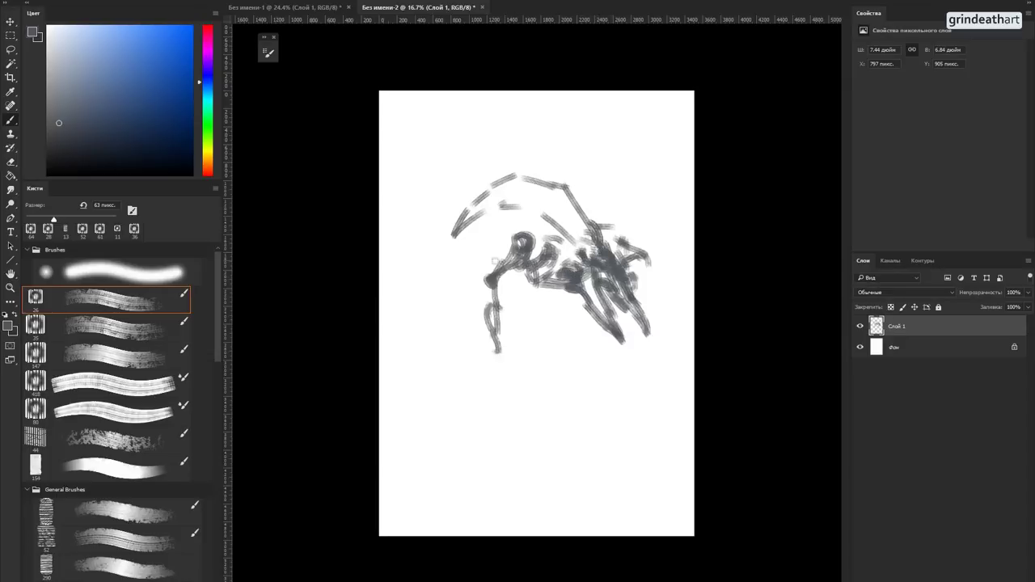
Step: Thicken the bent leg, sketch a second leg with a long foot beneath the belly, and darken the neck area
mouse_move(496, 265)
left_mouse_down()
mouse_move(489, 310)
mouse_move(477, 287)
left_mouse_up()
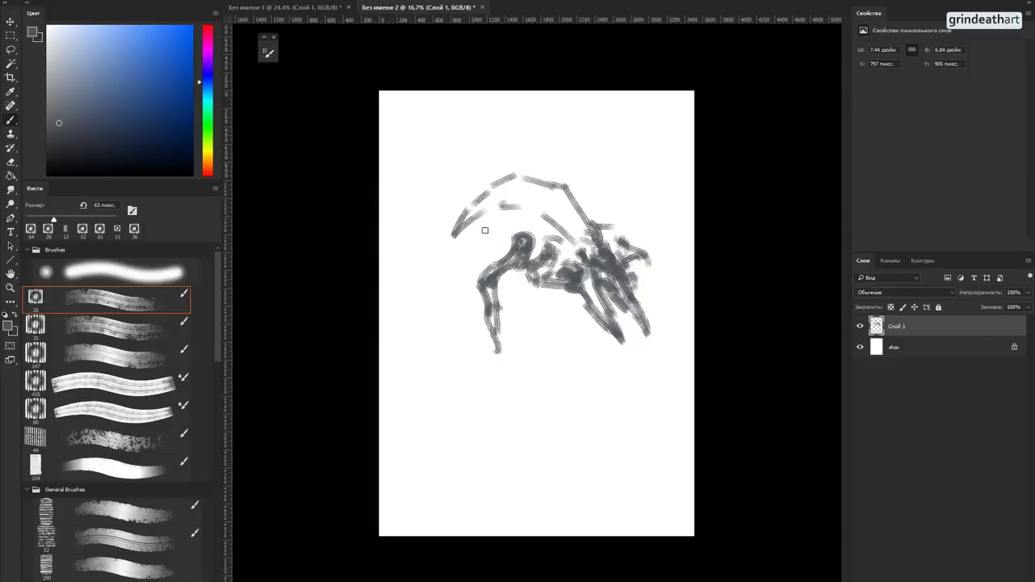
mouse_move(549, 279)
left_mouse_down()
mouse_move(536, 299)
mouse_move(546, 304)
mouse_move(522, 335)
mouse_move(574, 357)
mouse_move(518, 335)
mouse_move(569, 353)
mouse_move(522, 337)
mouse_move(547, 344)
left_mouse_up()
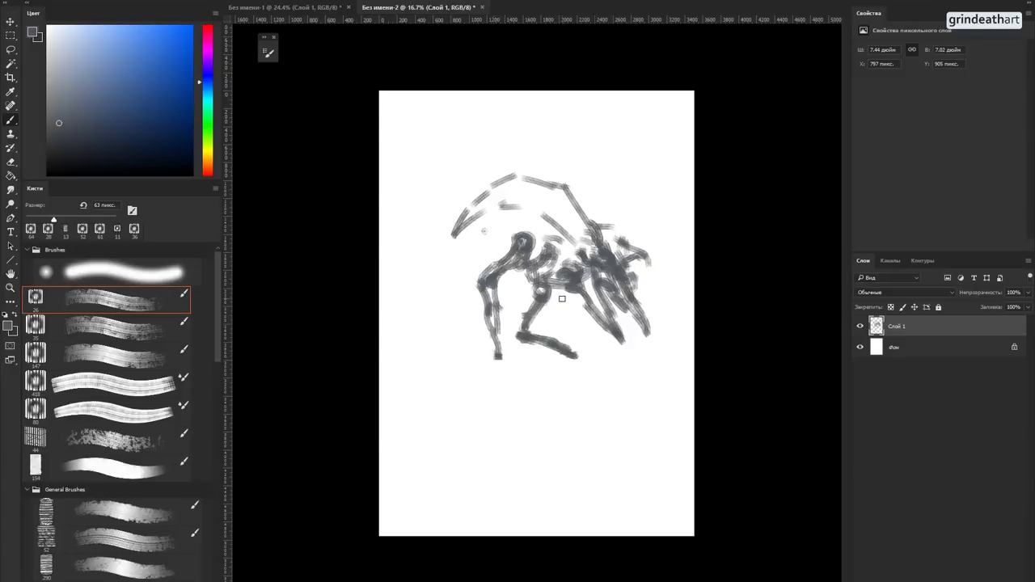
mouse_move(595, 267)
left_mouse_down()
mouse_move(603, 311)
mouse_move(567, 258)
mouse_move(569, 275)
left_mouse_up()
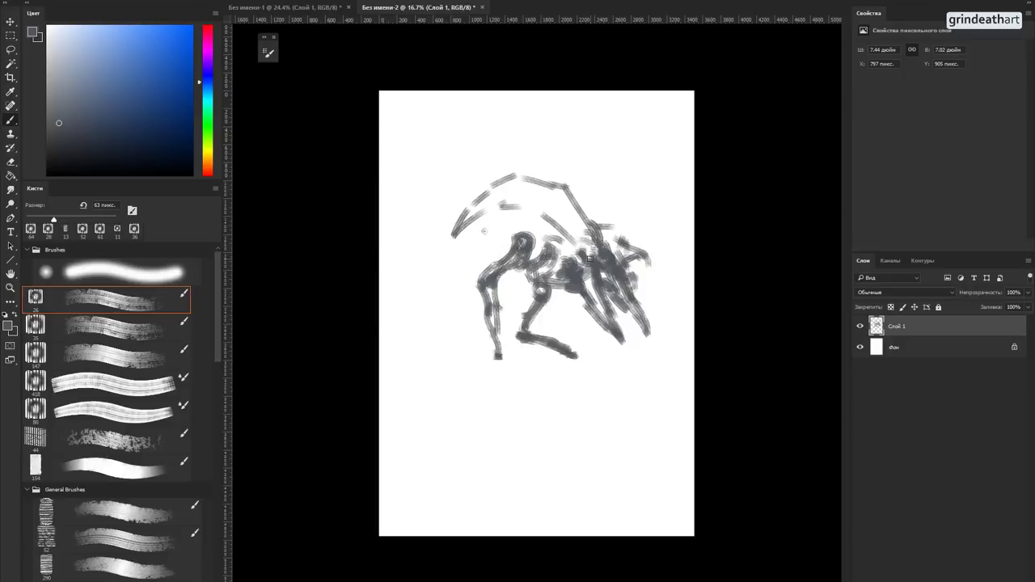
left_click_drag(592, 263, 583, 253)
Step: Shift the sketch slightly toward the front and add the hind leg and a long, low tail behind the body
mouse_move(458, 259)
left_mouse_down()
mouse_move(455, 247)
mouse_move(456, 317)
mouse_move(418, 341)
mouse_move(450, 296)
mouse_move(448, 262)
mouse_move(445, 319)
mouse_move(401, 353)
mouse_move(461, 307)
left_mouse_up()
mouse_move(450, 242)
left_mouse_down()
mouse_move(459, 281)
mouse_move(448, 318)
mouse_move(477, 319)
mouse_move(487, 308)
mouse_move(485, 283)
mouse_move(490, 305)
mouse_move(563, 300)
left_mouse_up()
mouse_move(481, 213)
left_mouse_down()
mouse_move(396, 305)
mouse_move(392, 322)
left_mouse_up()
mouse_move(447, 261)
left_mouse_down()
mouse_move(429, 301)
mouse_move(377, 348)
mouse_move(422, 320)
mouse_move(455, 277)
mouse_move(386, 347)
mouse_move(442, 288)
mouse_move(502, 257)
mouse_move(504, 242)
left_mouse_up()
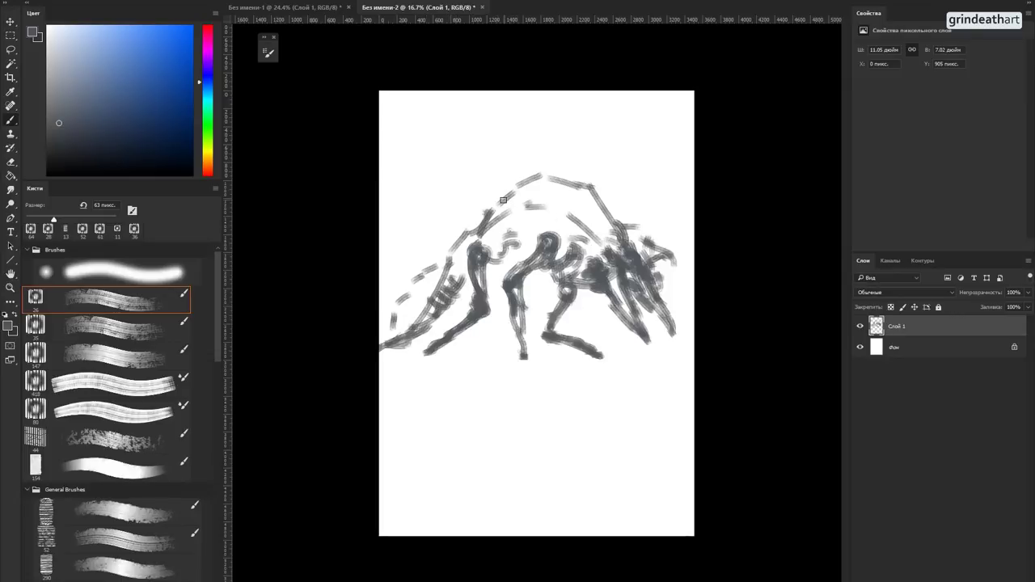
Step: Erase the head and the long limbs beneath it with the textured eraser at 349 px
key("e")
mouse_move(671, 295)
left_mouse_down()
mouse_move(665, 336)
mouse_move(655, 327)
mouse_move(661, 275)
left_mouse_up()
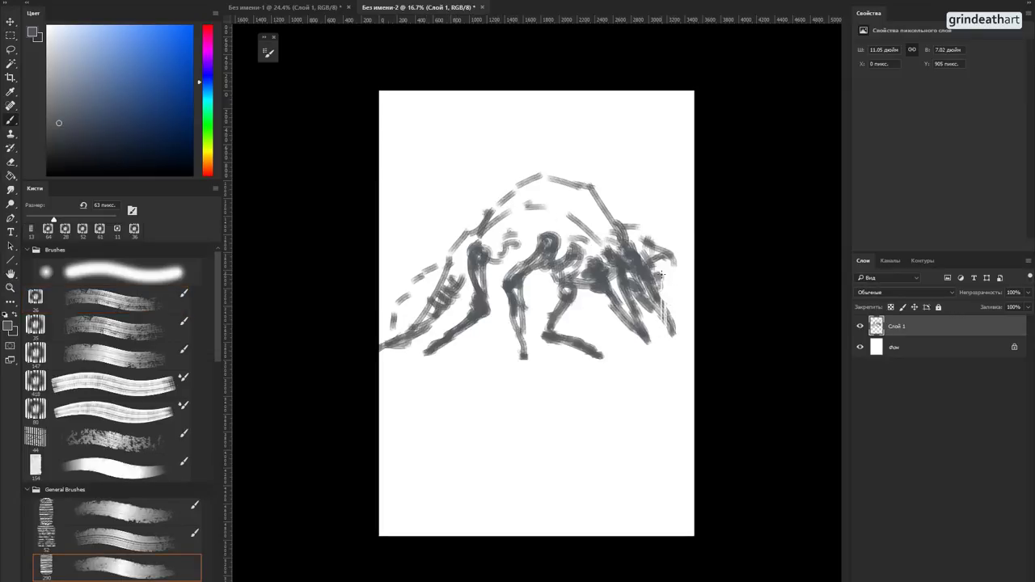
left_click(11, 161)
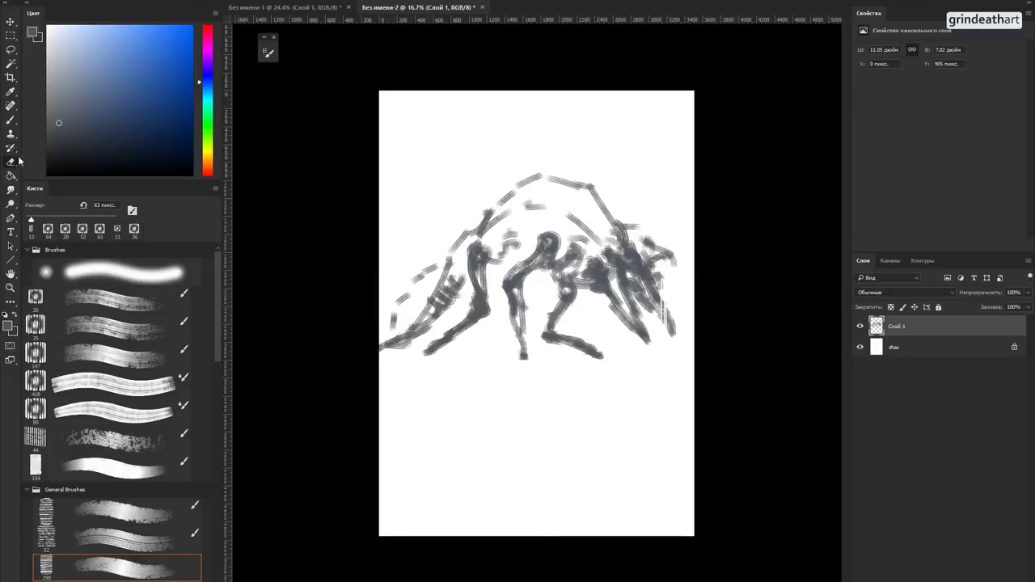
mouse_move(665, 309)
left_mouse_down()
mouse_move(661, 294)
mouse_move(620, 283)
mouse_move(658, 342)
left_mouse_up()
mouse_move(666, 255)
left_mouse_down()
mouse_move(612, 278)
mouse_move(615, 296)
mouse_move(599, 289)
mouse_move(628, 267)
left_mouse_up()
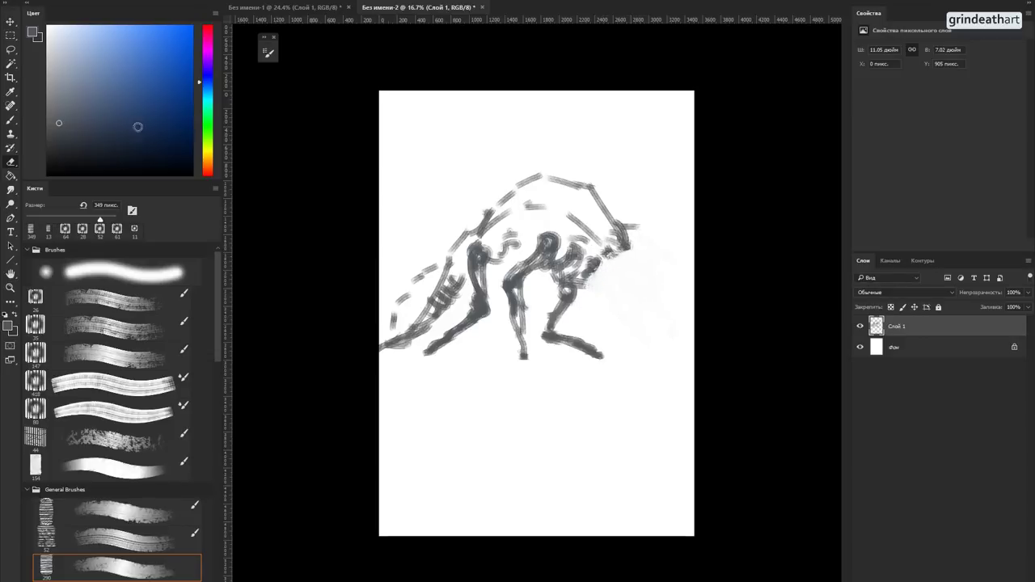
Step: Redraw the head lower with a pointed snout and add a short bent foreleg below it using the 63 px brush
left_click(18, 120)
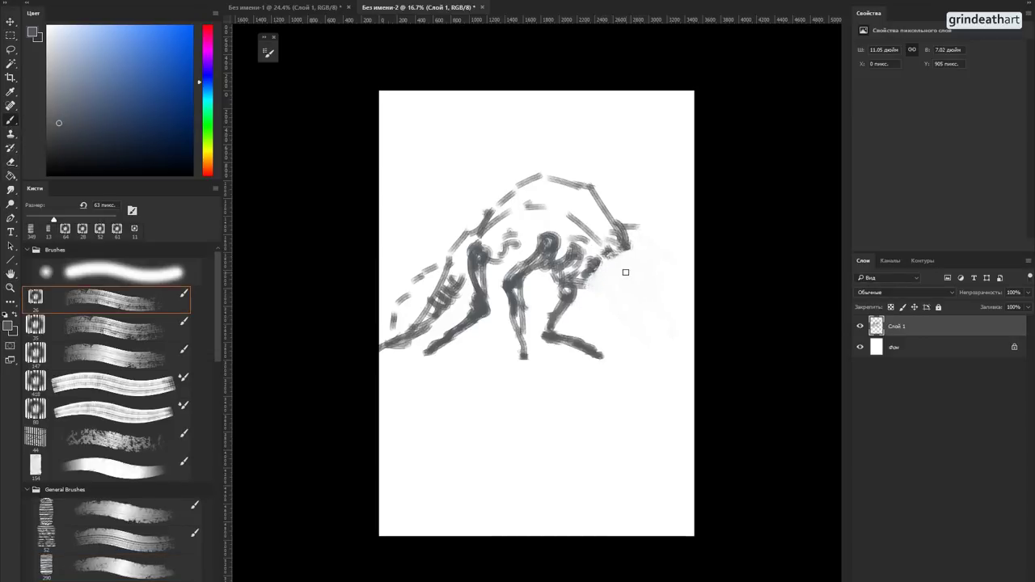
mouse_move(620, 242)
left_mouse_down()
mouse_move(640, 274)
mouse_move(634, 261)
mouse_move(658, 262)
mouse_move(675, 291)
mouse_move(609, 258)
left_mouse_up()
mouse_move(610, 270)
left_mouse_down()
mouse_move(635, 283)
mouse_move(590, 264)
mouse_move(581, 291)
mouse_move(595, 301)
mouse_move(652, 284)
mouse_move(653, 308)
mouse_move(632, 296)
mouse_move(614, 306)
mouse_move(638, 329)
mouse_move(629, 362)
mouse_move(643, 325)
mouse_move(624, 309)
mouse_move(641, 323)
mouse_move(620, 354)
mouse_move(629, 341)
mouse_move(623, 372)
left_mouse_up()
key("e")
key("b")
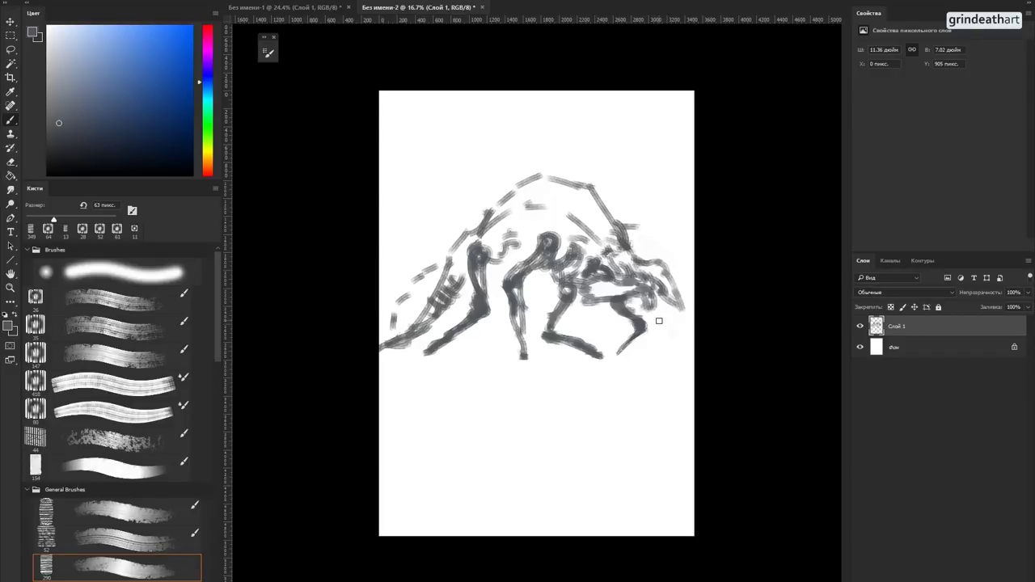
left_click_drag(622, 300, 614, 306)
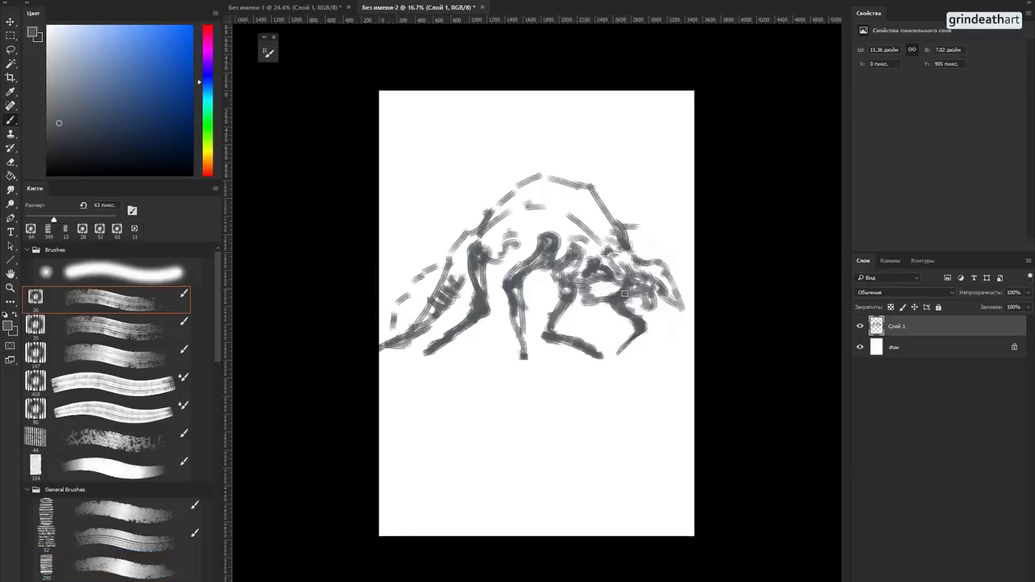
Step: Add a new layer and sketch a small curved claw under the snout, reducing the brush to 51 px
left_click(980, 575)
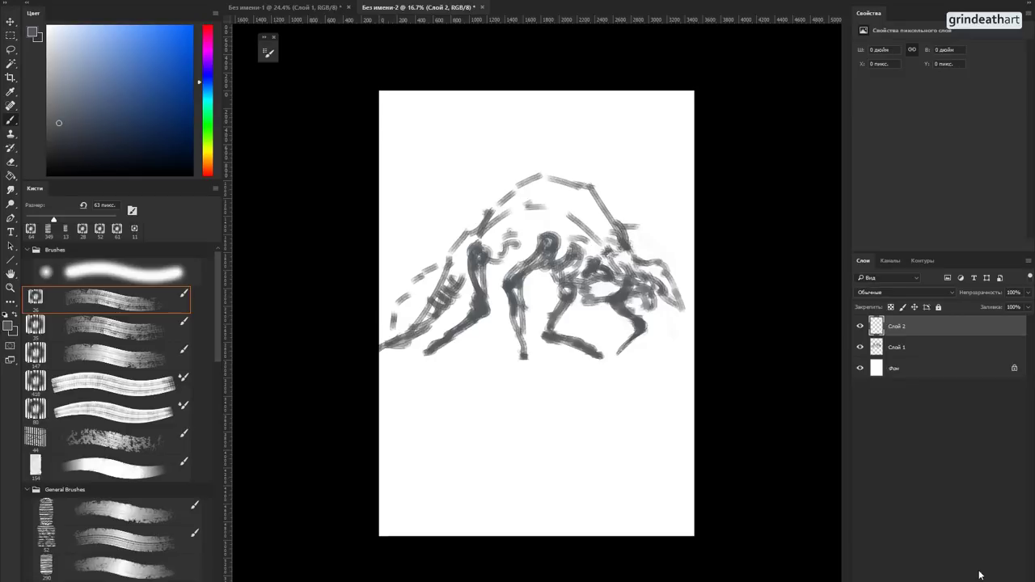
left_click_drag(639, 294, 659, 312)
left_click(659, 316)
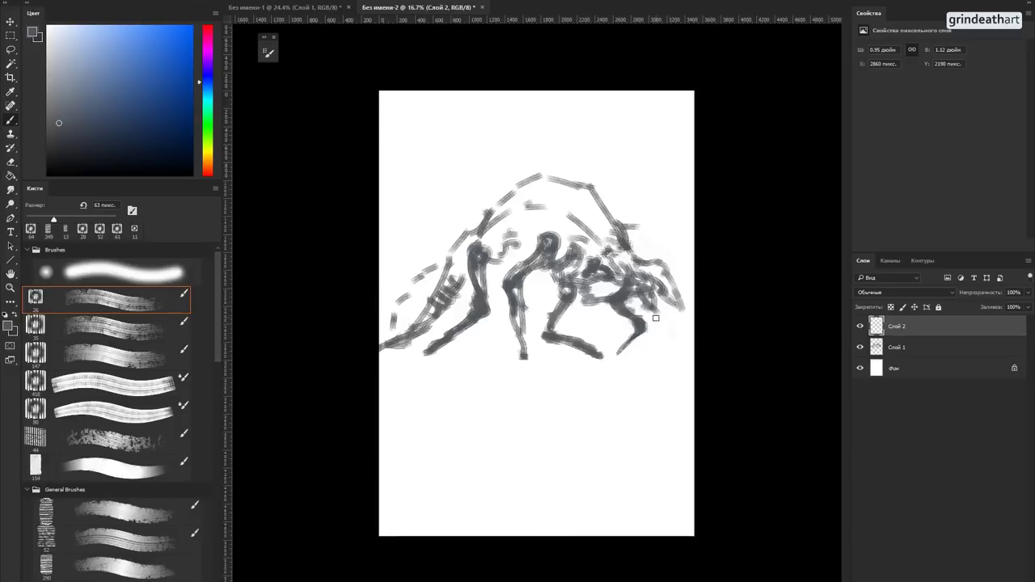
mouse_move(657, 317)
left_mouse_down("alt")
mouse_move(643, 339)
mouse_move(652, 318)
mouse_move(654, 338)
left_mouse_up("alt")
key("e")
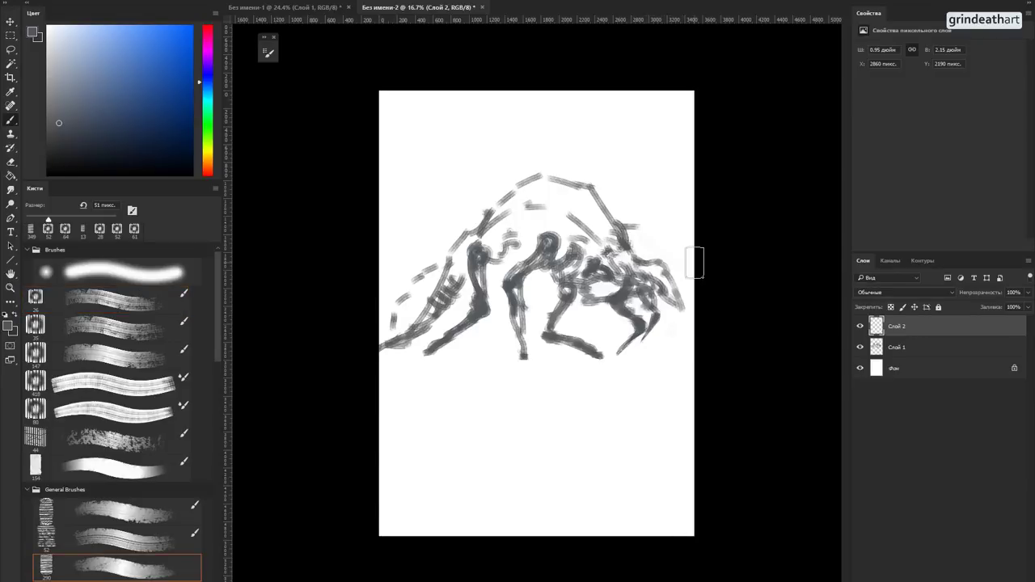
Step: Try sketching another small foreleg behind the existing one on the main sketch layer, with erasing around the overlap
left_click(930, 356)
right_click(599, 285, "alt")
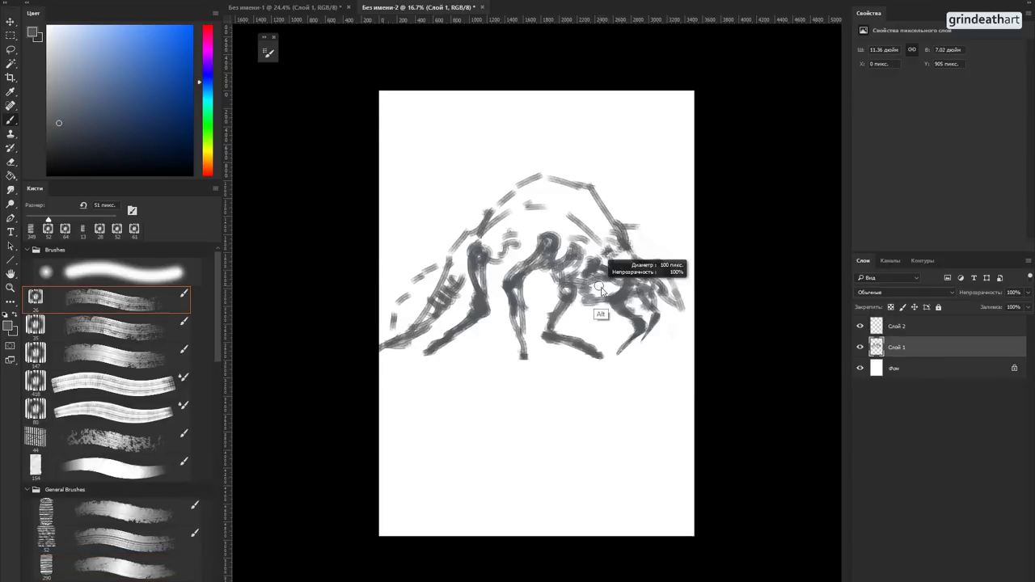
mouse_move(601, 266)
left_mouse_down()
mouse_move(571, 267)
mouse_move(621, 331)
mouse_move(592, 307)
left_mouse_up()
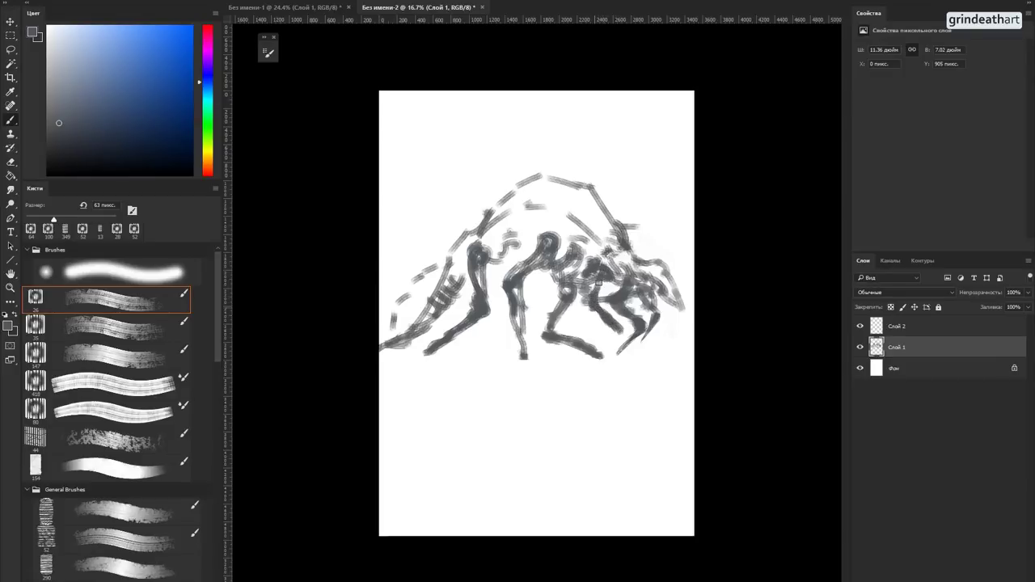
left_click_drag(630, 323, 621, 307)
key("b")
key("alt+space")
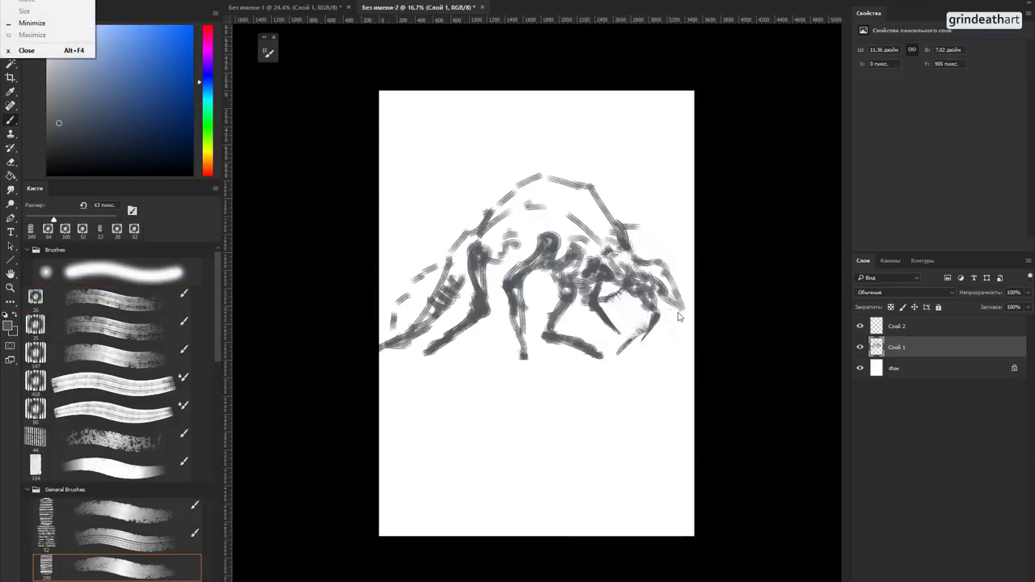
key("Escape")
key("shift+comma")
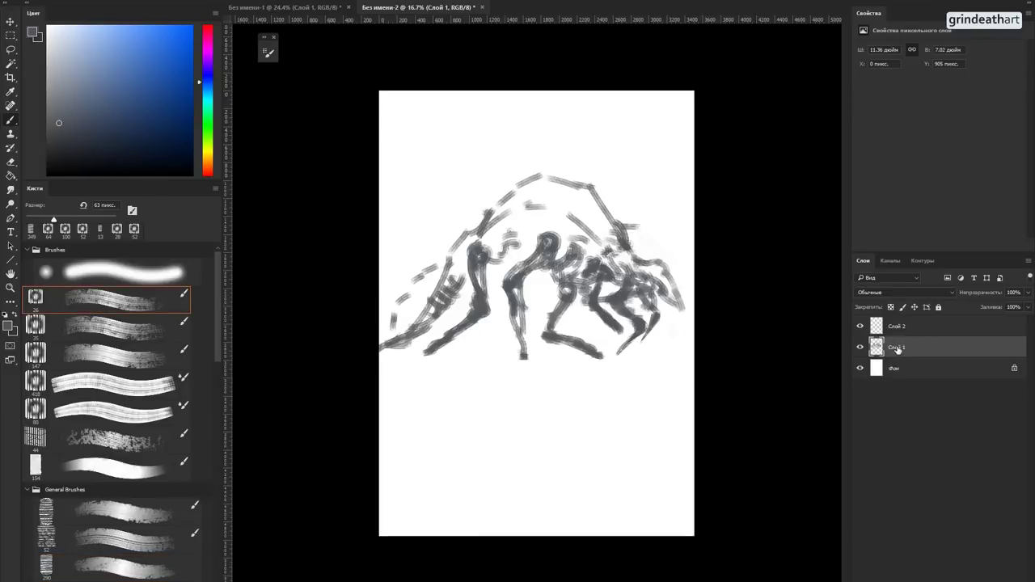
Step: Undo the extra foreleg strokes on the main sketch layer
key("super+x")
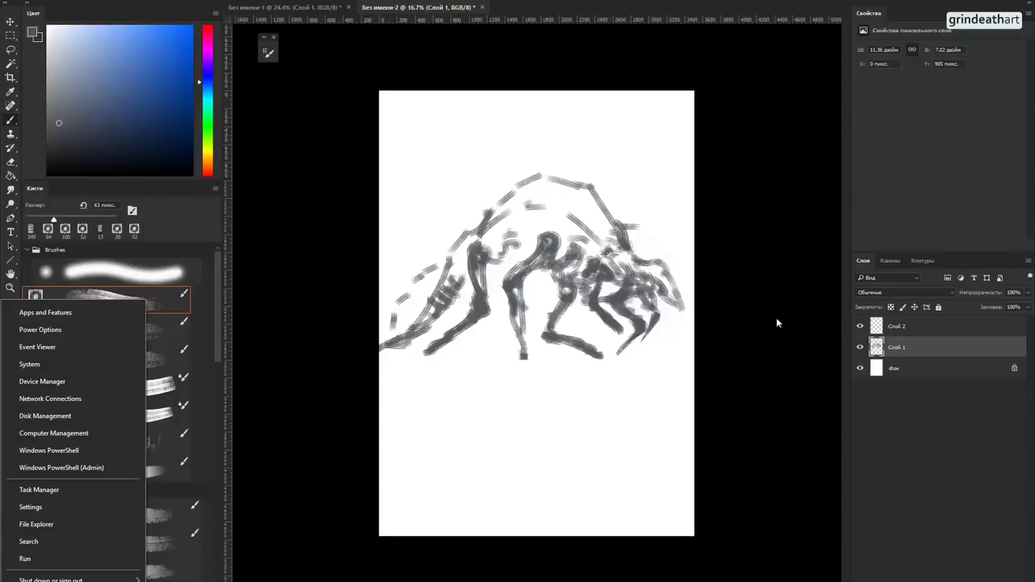
key("Escape")
key("ctrl+alt+z")
key("ctrl+alt+z")
key("ctrl+alt+z")
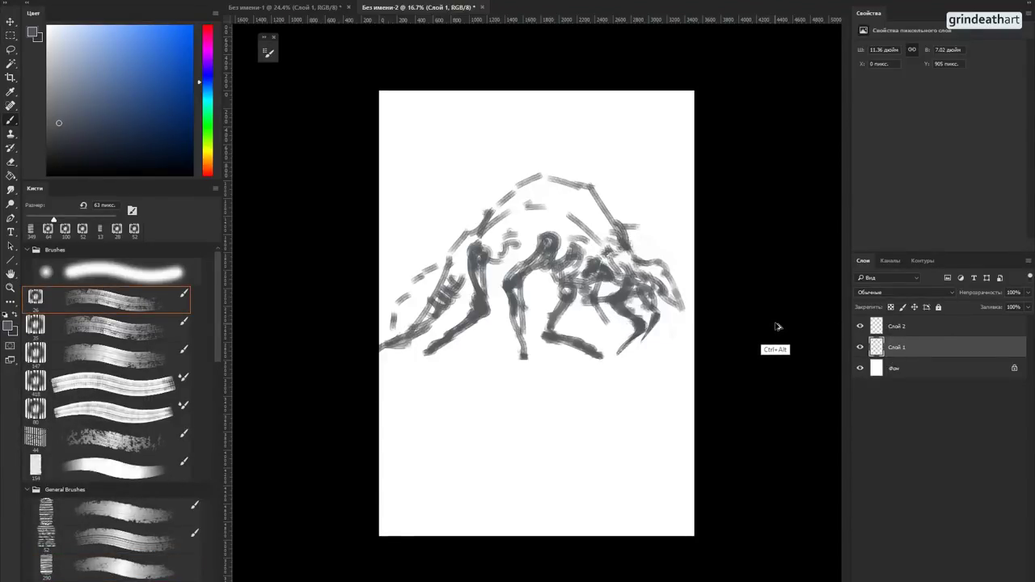
Step: Add a new layer above the main sketch and draw a small bent foreleg behind the existing front leg, erasing its foot to a point
left_click(989, 578)
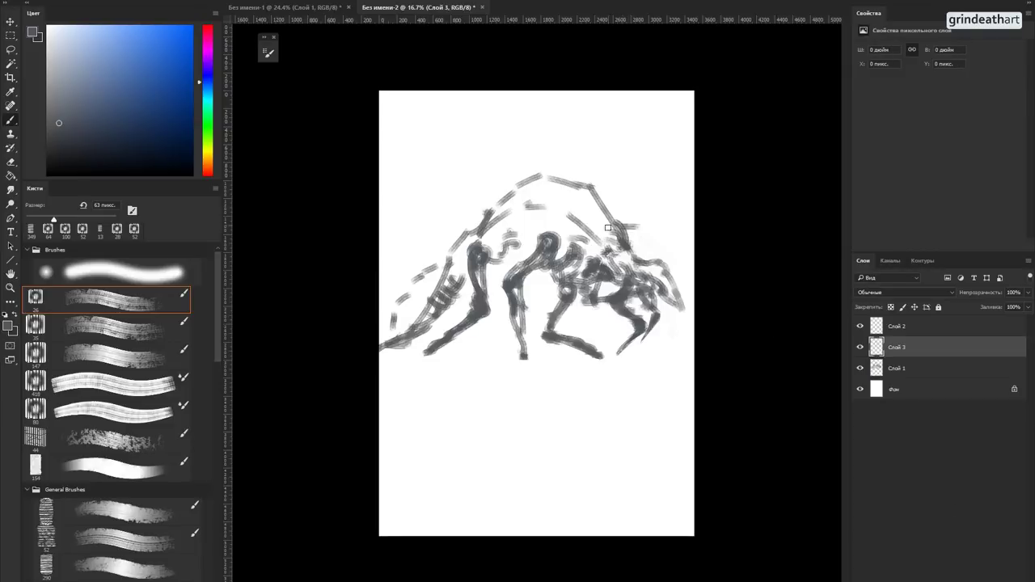
mouse_move(596, 274)
left_mouse_down()
mouse_move(585, 306)
mouse_move(610, 322)
mouse_move(598, 312)
mouse_move(600, 267)
mouse_move(615, 327)
mouse_move(597, 309)
left_mouse_up()
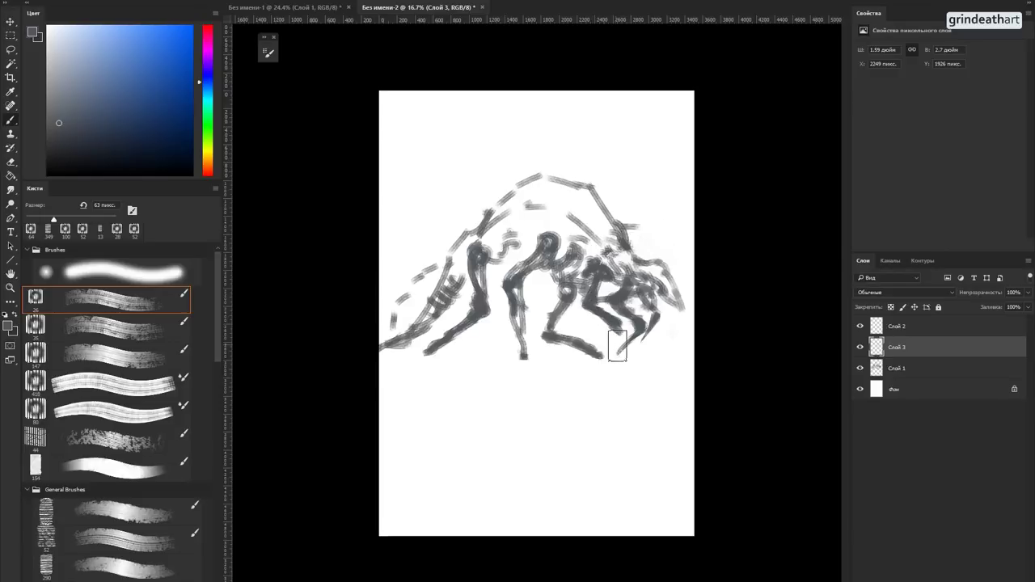
left_click_drag(583, 328, 605, 334)
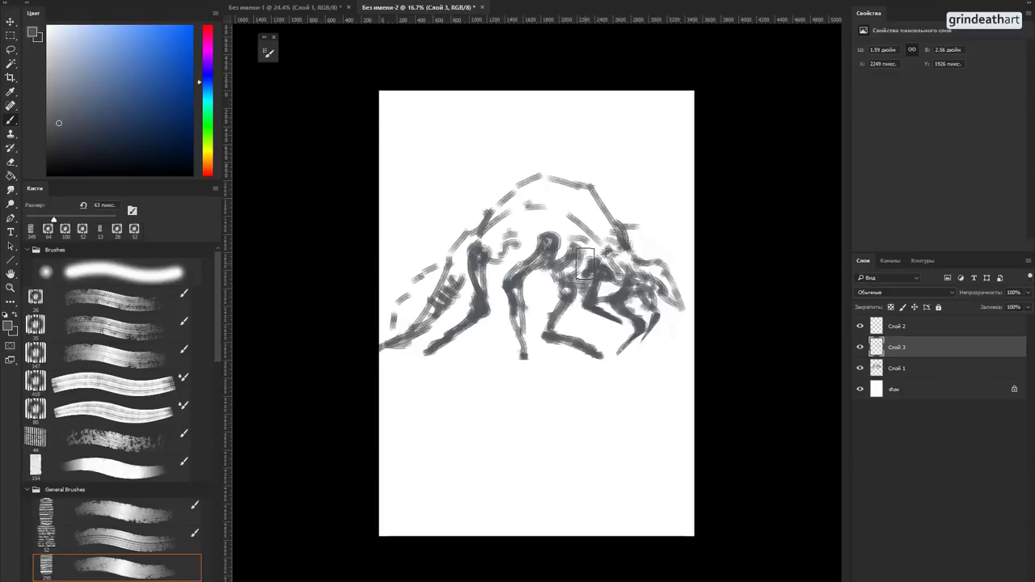
Step: Sketch another far-side leg between the middle and front near legs and taper its foot to a sharp tip
key("shift+comma")
mouse_move(573, 234)
left_mouse_down()
mouse_move(556, 269)
mouse_move(579, 327)
mouse_move(553, 277)
mouse_move(579, 323)
left_mouse_up()
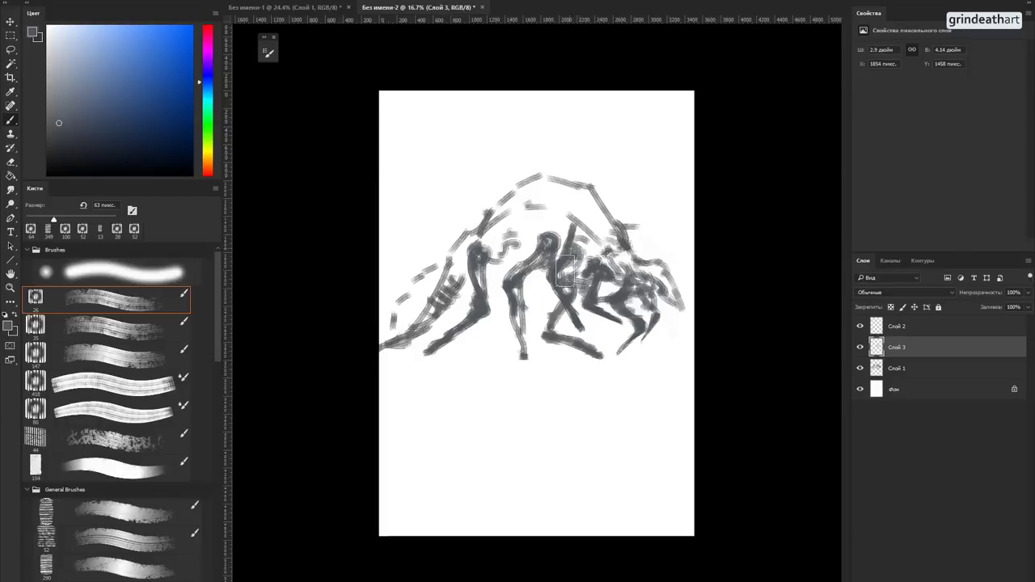
key("e")
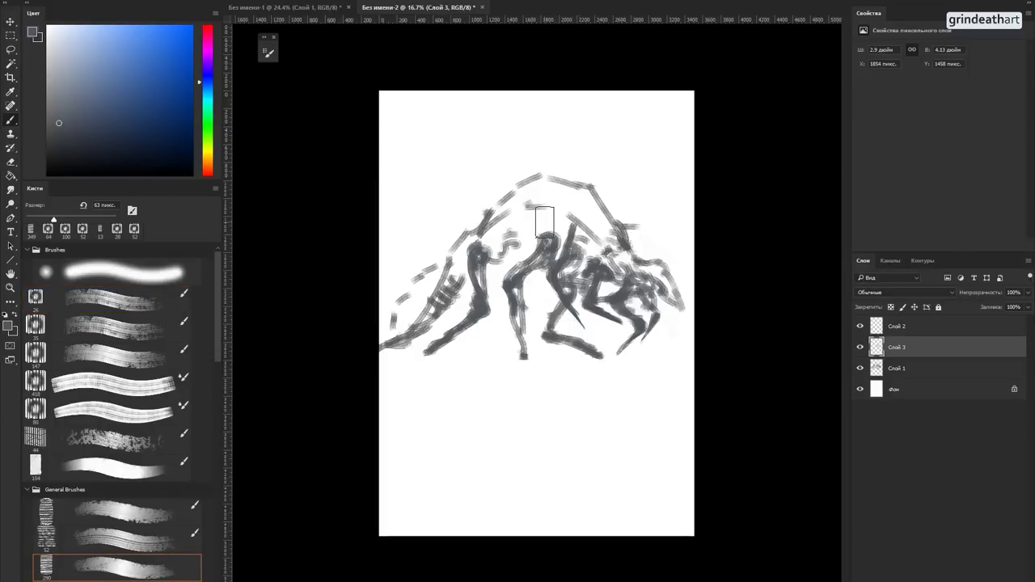
Step: Sketch a backward-bent far leg crossing the near middle leg, taper its tip, and move its layer beneath the main sketch layer
key("b")
left_click_drag(511, 223, 521, 247)
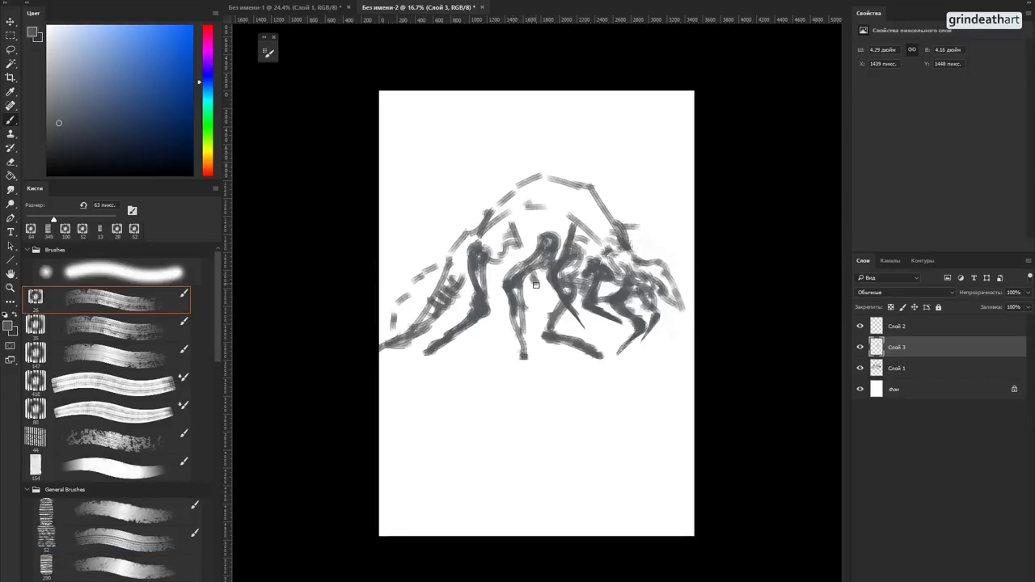
mouse_move(527, 296)
left_mouse_down()
mouse_move(490, 327)
mouse_move(539, 284)
mouse_move(514, 233)
mouse_move(538, 285)
left_mouse_up()
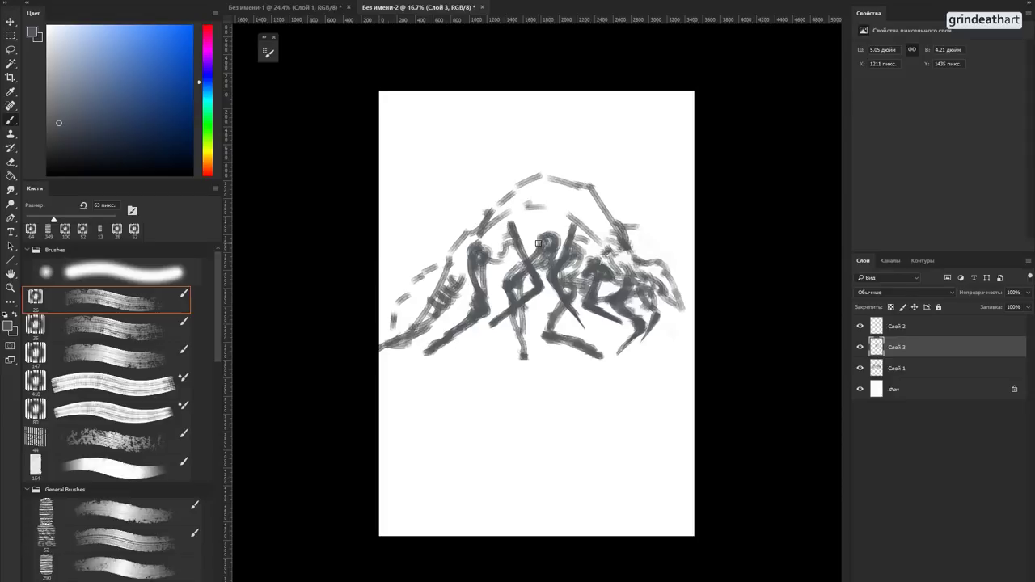
key("e")
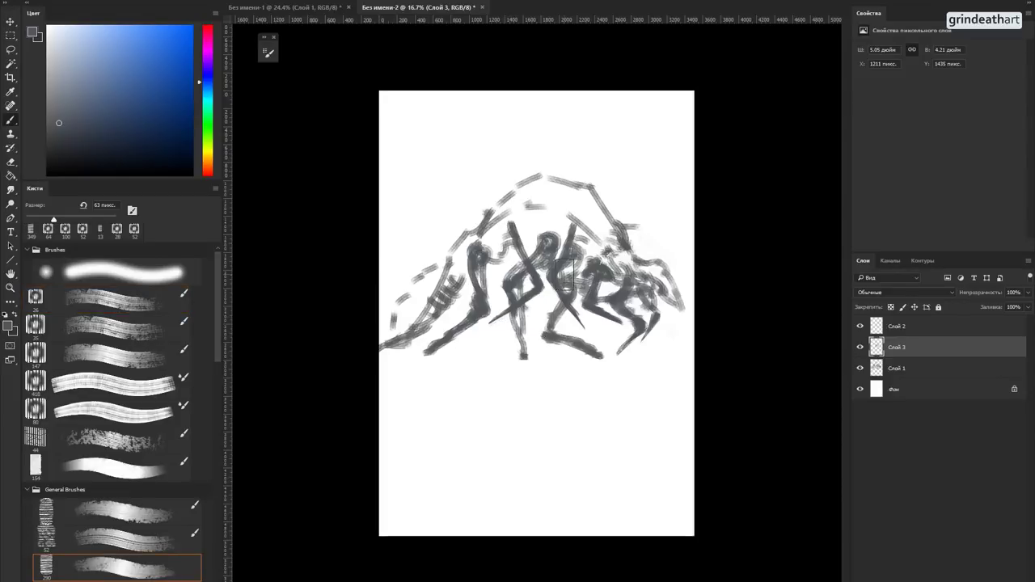
left_click_drag(914, 347, 918, 374)
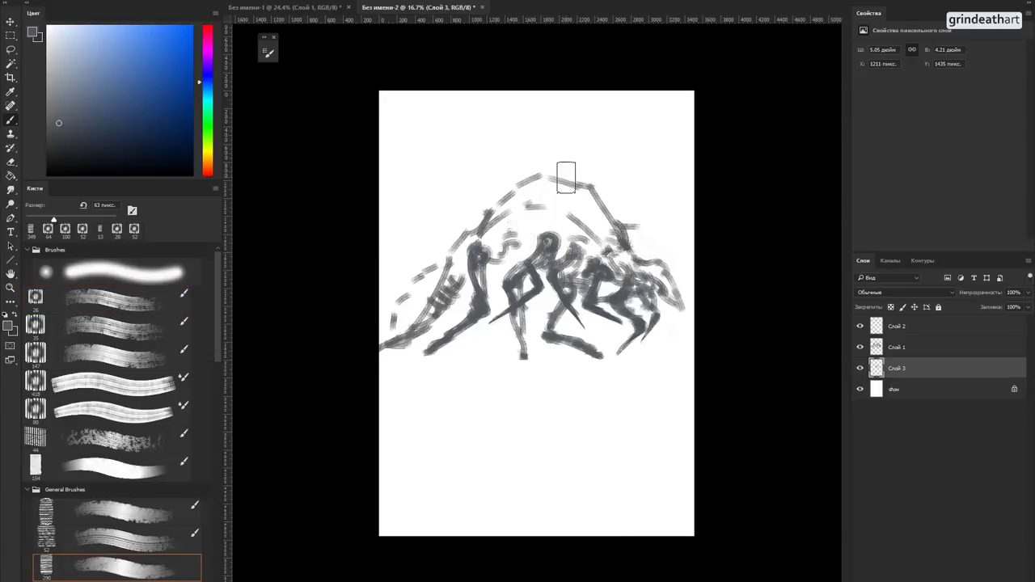
Step: On layer Слой 2, draw the belly line, a hooked snout and a pointed crest along the back of the head
left_click(886, 325)
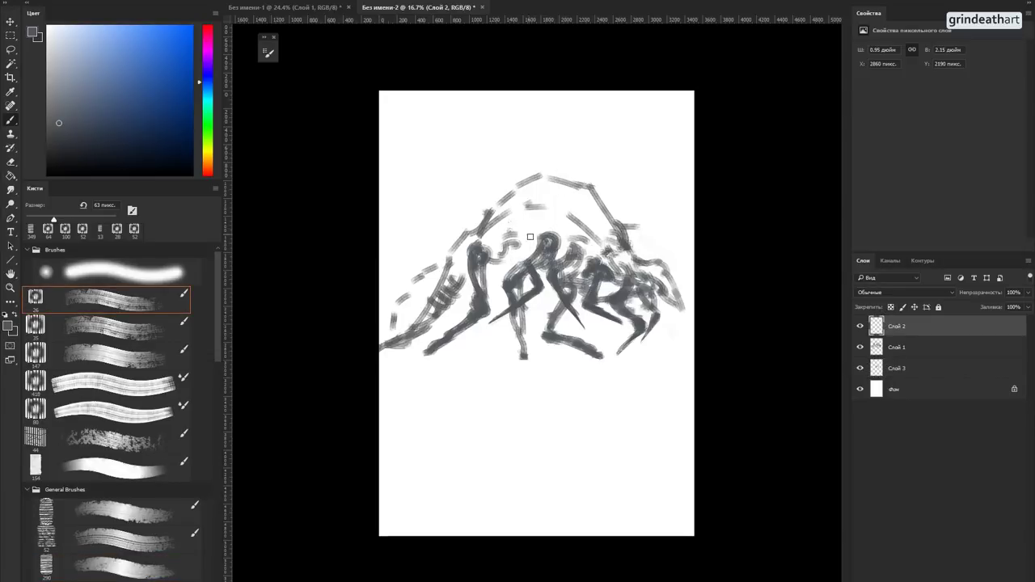
left_click_drag(529, 254, 485, 257)
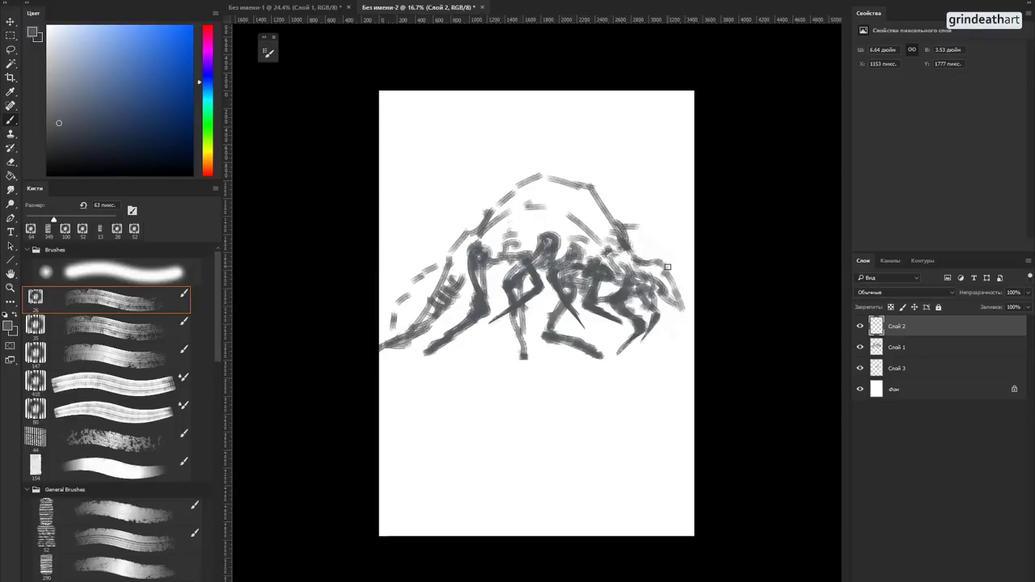
mouse_move(678, 284)
left_mouse_down()
mouse_move(678, 318)
mouse_move(656, 288)
mouse_move(660, 303)
mouse_move(635, 285)
mouse_move(677, 319)
mouse_move(680, 291)
left_mouse_up()
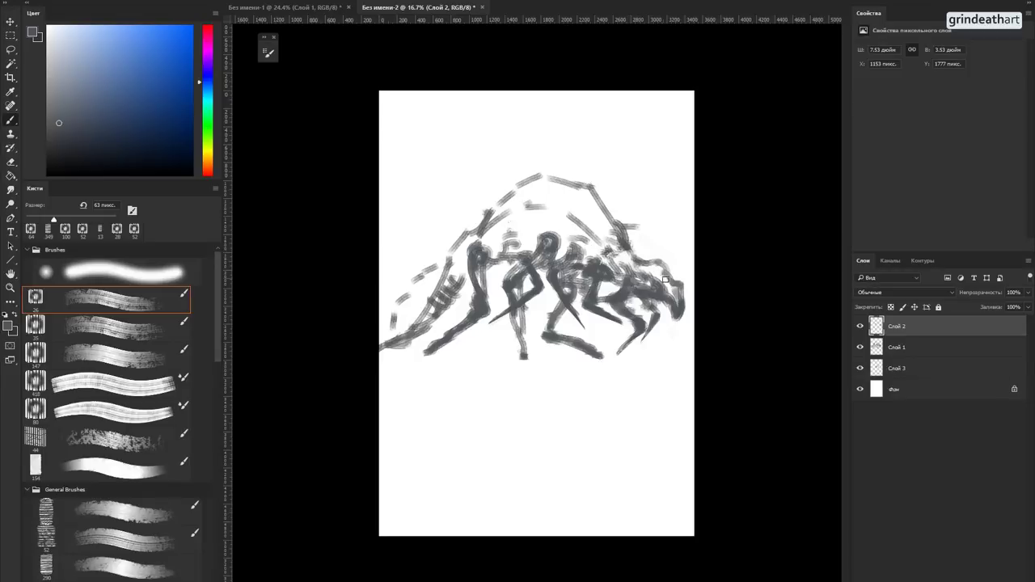
mouse_move(679, 293)
left_mouse_down()
mouse_move(678, 266)
mouse_move(622, 229)
mouse_move(634, 253)
mouse_move(617, 223)
left_mouse_up()
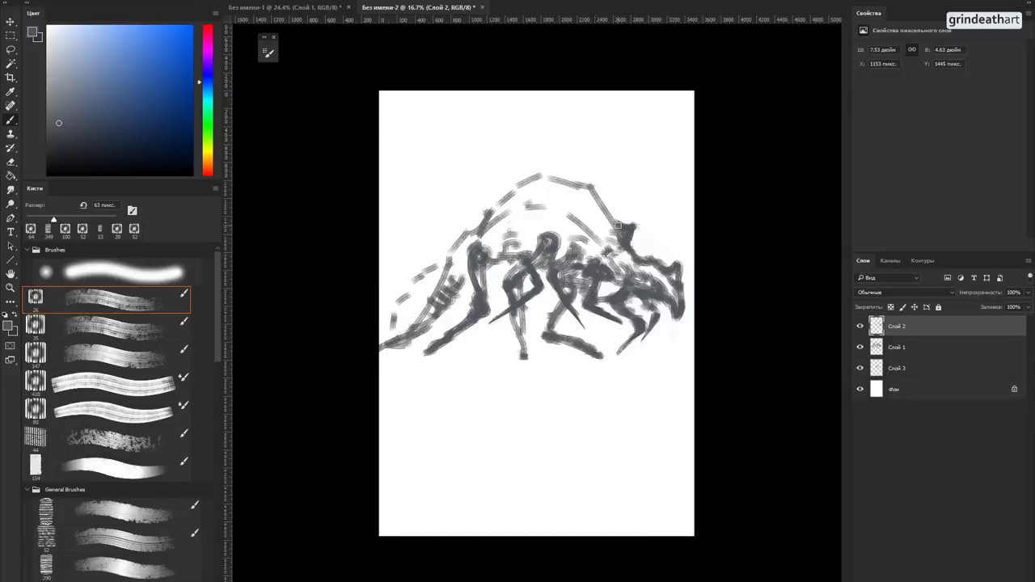
mouse_move(613, 228)
left_mouse_down()
mouse_move(602, 235)
mouse_move(594, 214)
left_mouse_up()
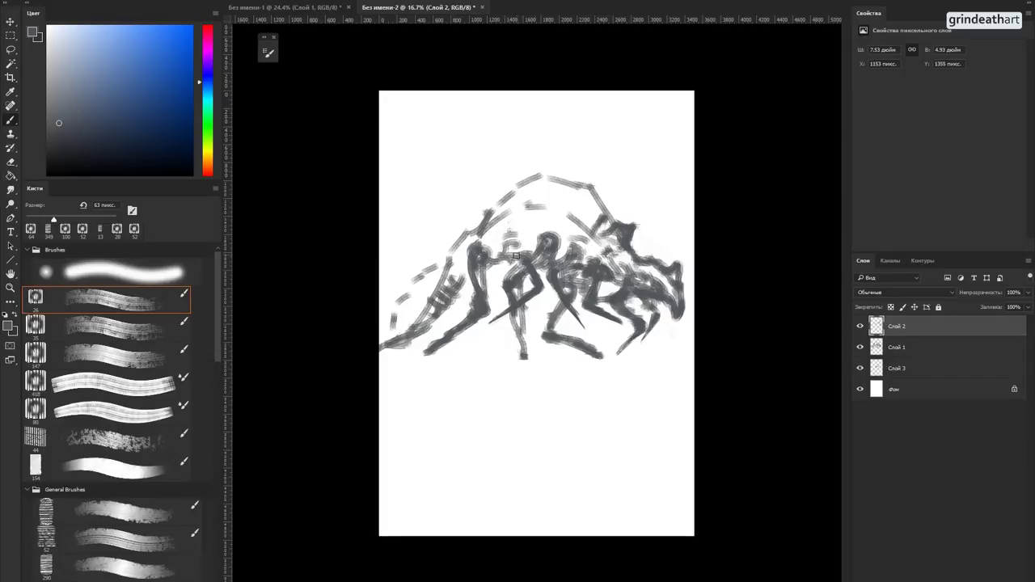
Step: Move layer Слой 2 beneath the main sketch layer and thicken the upper part of the far middle leg
left_click(859, 325)
left_click(859, 326)
left_click_drag(895, 330, 896, 356)
mouse_move(525, 257)
left_mouse_down()
mouse_move(507, 240)
mouse_move(528, 273)
left_mouse_up()
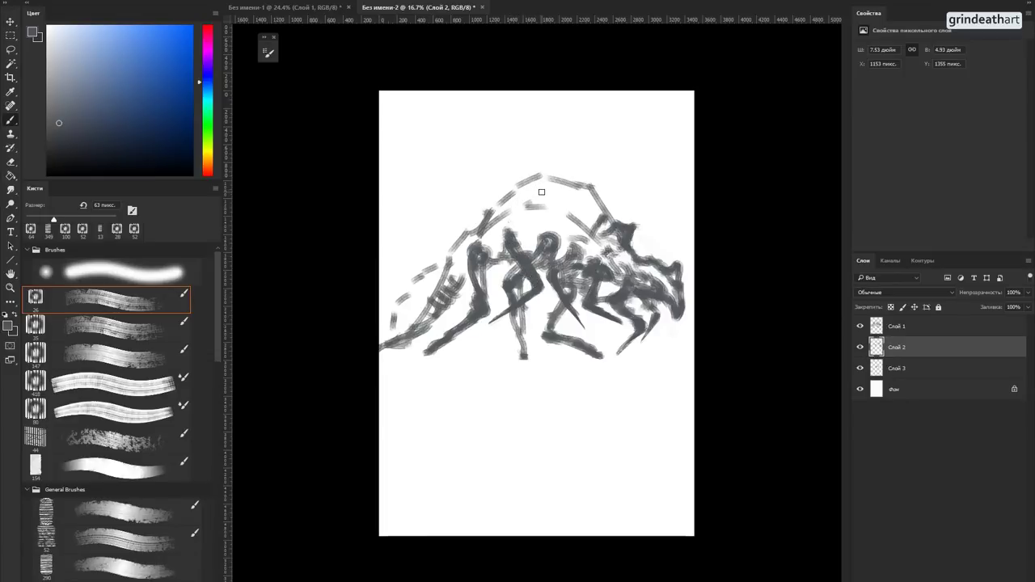
Step: On layer Слой 1, fill the arched body and the rear limb with light blue-grey using a 159 px brush
left_click(899, 328)
left_click(70, 76)
right_click(515, 265, "alt")
mouse_move(514, 237)
left_mouse_down()
mouse_move(500, 241)
mouse_move(518, 220)
mouse_move(515, 234)
mouse_move(569, 235)
mouse_move(621, 268)
mouse_move(587, 207)
mouse_move(535, 194)
mouse_move(468, 247)
mouse_move(414, 326)
left_mouse_up()
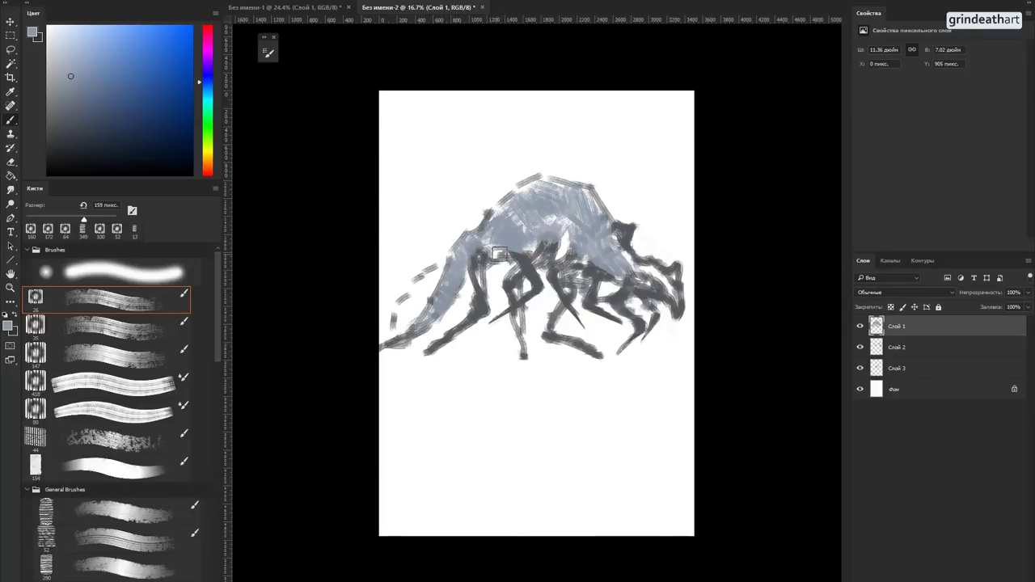
Step: Paint the near legs in the same blue-grey with a 99 px brush and trim the front feet to pointed tips
right_click(514, 249, "alt")
left_click_drag(478, 254, 484, 306)
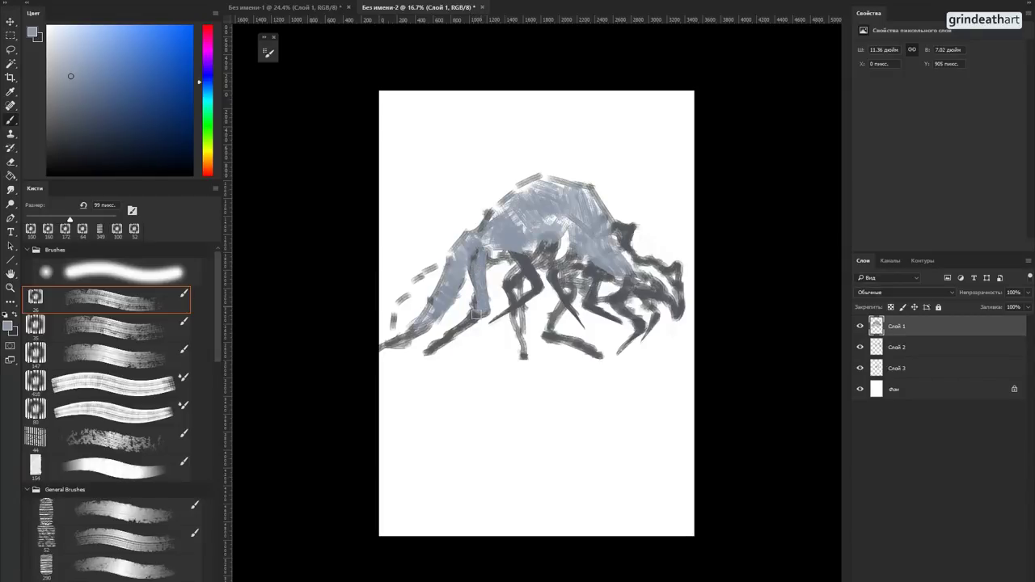
mouse_move(531, 249)
left_mouse_down()
mouse_move(510, 284)
mouse_move(517, 313)
mouse_move(510, 289)
mouse_move(520, 327)
left_mouse_up()
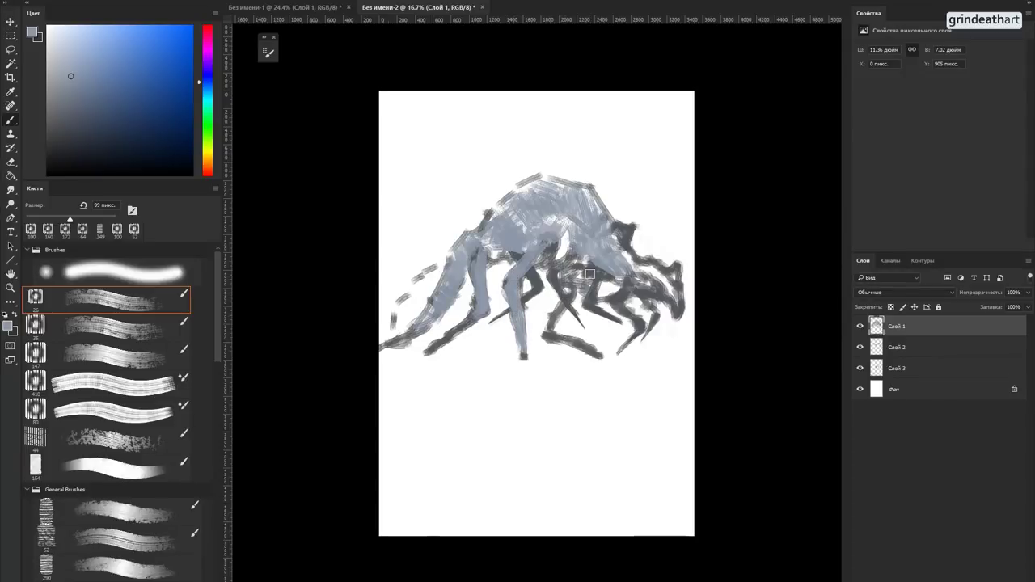
mouse_move(566, 283)
left_mouse_down()
mouse_move(550, 334)
mouse_move(602, 355)
left_mouse_up()
mouse_move(615, 283)
left_mouse_down()
mouse_move(654, 356)
mouse_move(650, 312)
left_mouse_up()
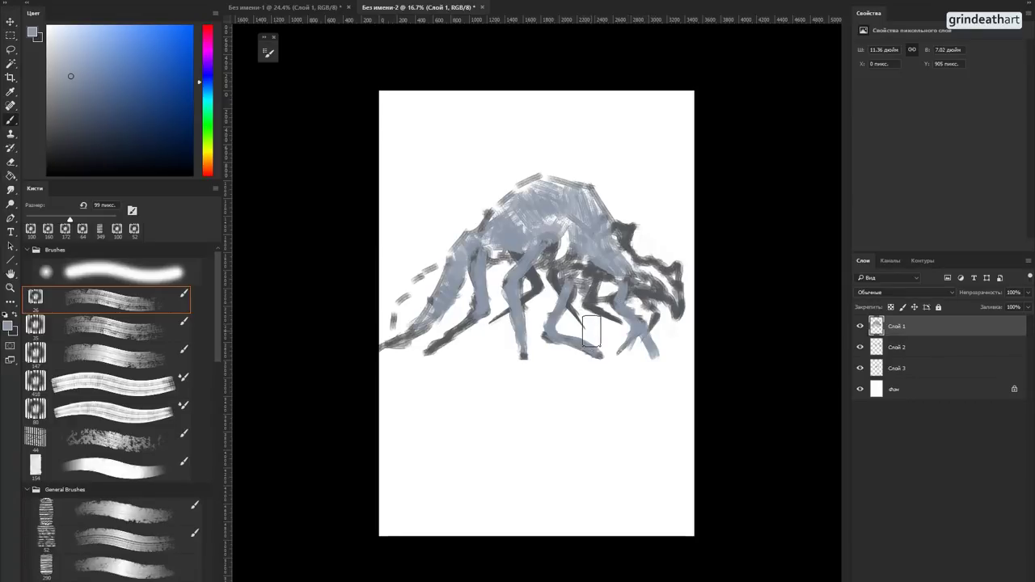
left_click_drag(584, 329, 590, 326)
mouse_move(631, 355)
left_mouse_down()
mouse_move(645, 364)
mouse_move(631, 346)
left_mouse_up()
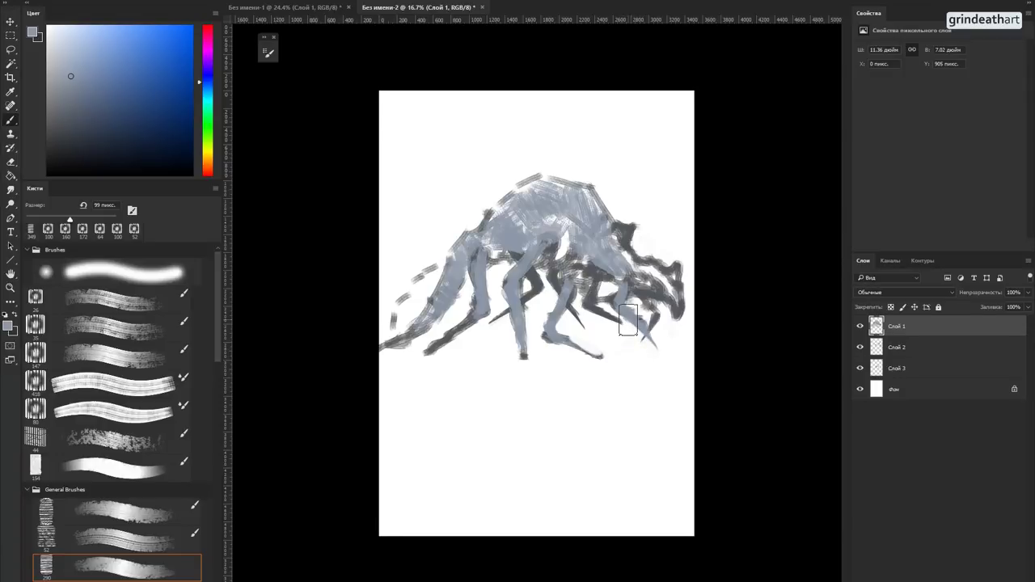
key("shift+comma")
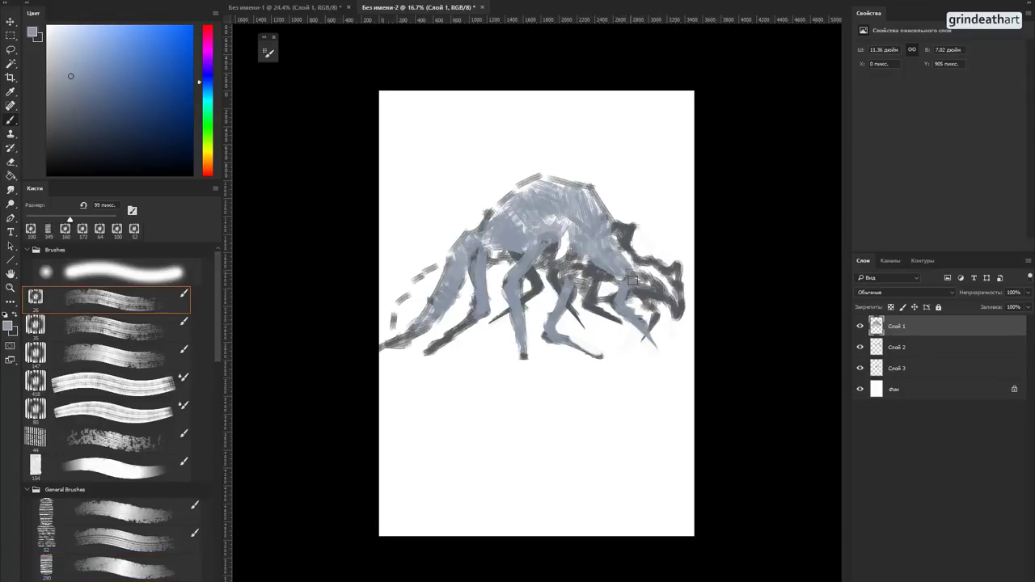
Step: Fill the front leg's joint, chest, neck and snout with the blue-grey tone
mouse_move(623, 291)
left_mouse_down()
mouse_move(616, 306)
mouse_move(628, 317)
left_mouse_up()
right_click(570, 289, "alt")
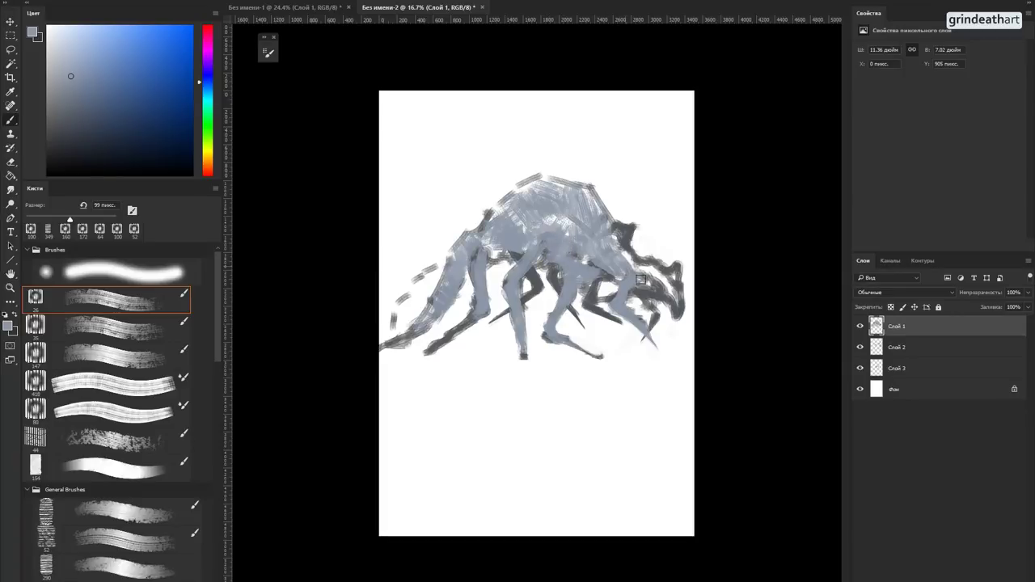
mouse_move(657, 278)
left_mouse_down()
mouse_move(679, 274)
mouse_move(681, 306)
mouse_move(635, 266)
left_mouse_up()
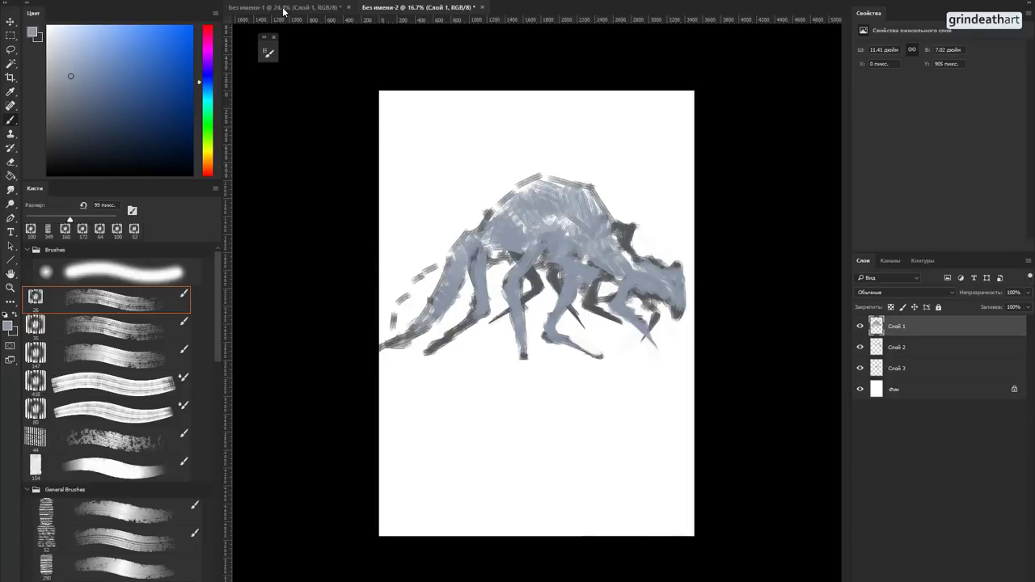
Step: Switch to the document Без имени-1 and trim the insect creature's rough hind foot with the eraser
left_click(285, 8)
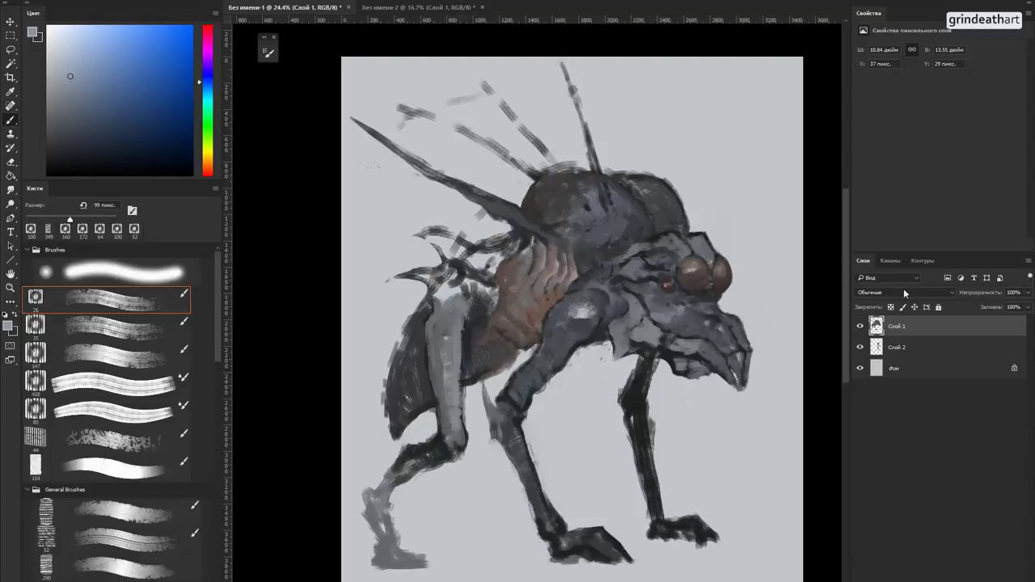
mouse_move(444, 501)
left_mouse_down()
mouse_move(426, 581)
mouse_move(385, 569)
left_mouse_up()
key("shift+period")
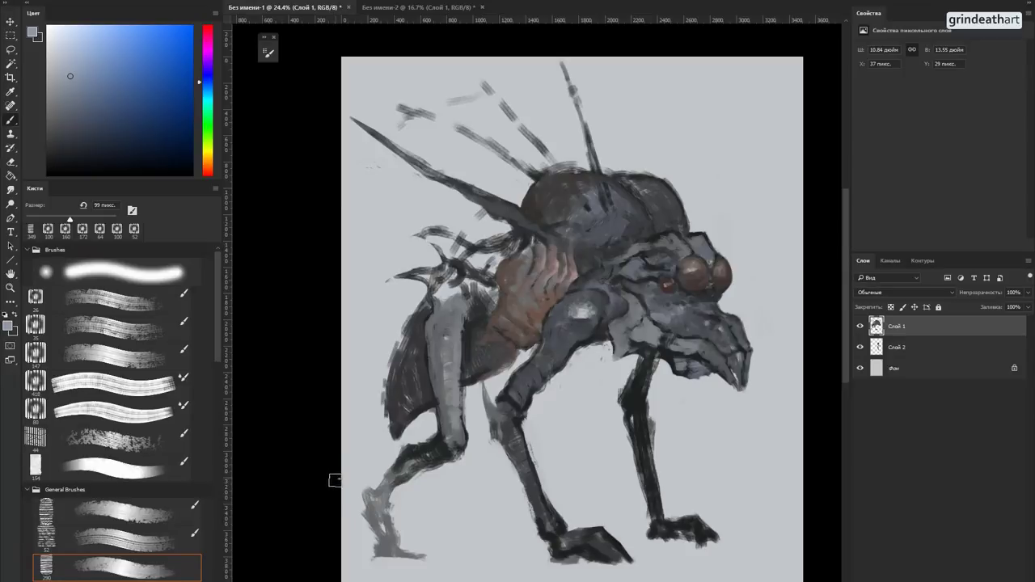
left_click_drag(383, 507, 381, 534)
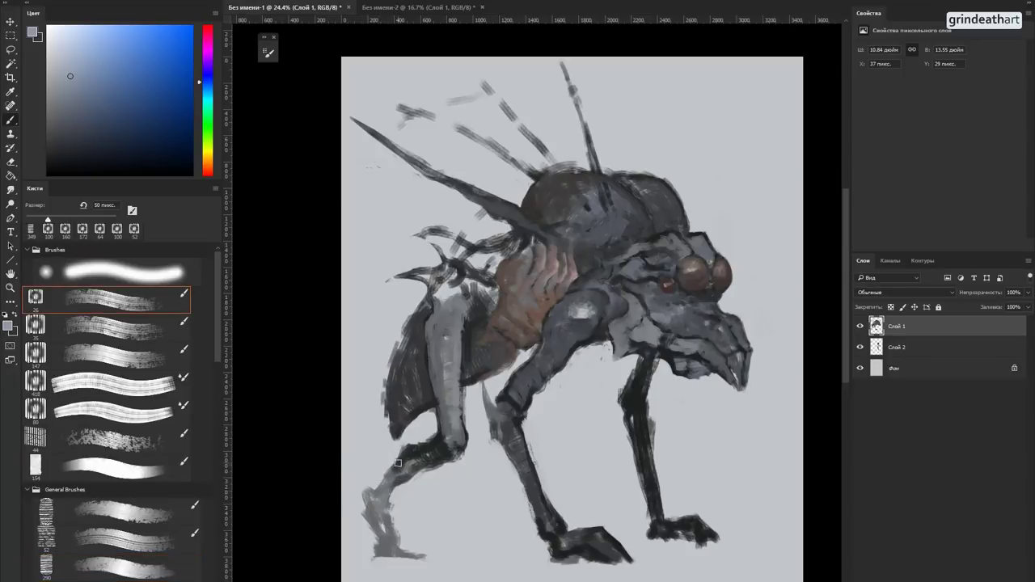
Step: Redraw the hind shin and clawed toes in a sampled dark tone with a 50 px brush, erasing the excess around the foot
left_click(401, 460, "alt")
mouse_move(399, 460)
left_mouse_down()
mouse_move(384, 486)
mouse_move(394, 488)
mouse_move(385, 503)
mouse_move(394, 531)
mouse_move(401, 546)
mouse_move(433, 555)
mouse_move(402, 553)
mouse_move(397, 530)
mouse_move(406, 553)
mouse_move(399, 535)
mouse_move(383, 540)
mouse_move(398, 529)
mouse_move(405, 544)
mouse_move(390, 536)
mouse_move(381, 546)
mouse_move(372, 514)
mouse_move(385, 476)
mouse_move(371, 487)
mouse_move(376, 505)
mouse_move(384, 480)
mouse_move(375, 503)
mouse_move(385, 531)
mouse_move(423, 548)
left_mouse_up()
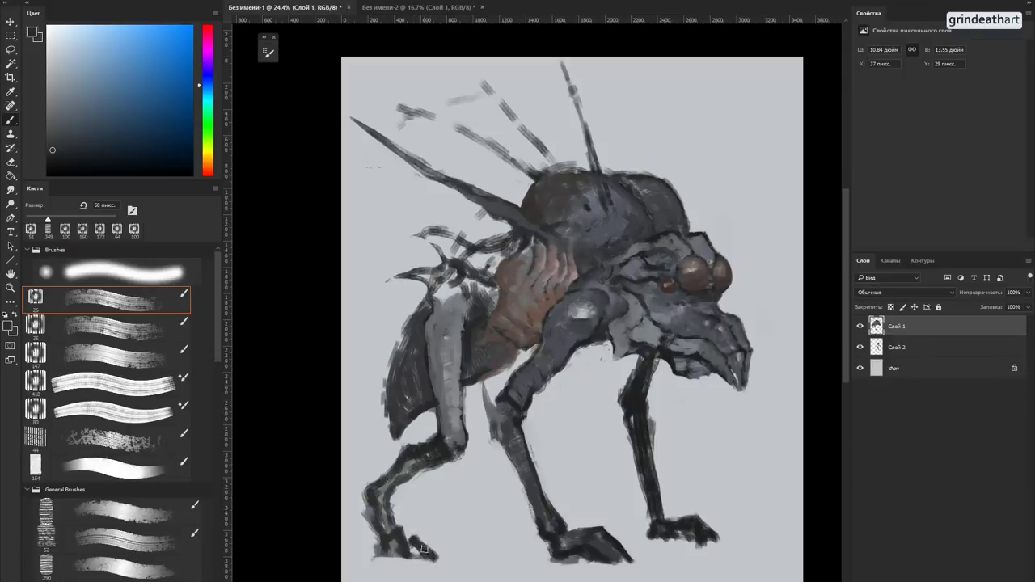
key("e")
mouse_move(447, 543)
left_mouse_down()
mouse_move(457, 552)
mouse_move(419, 578)
mouse_move(381, 576)
left_mouse_up()
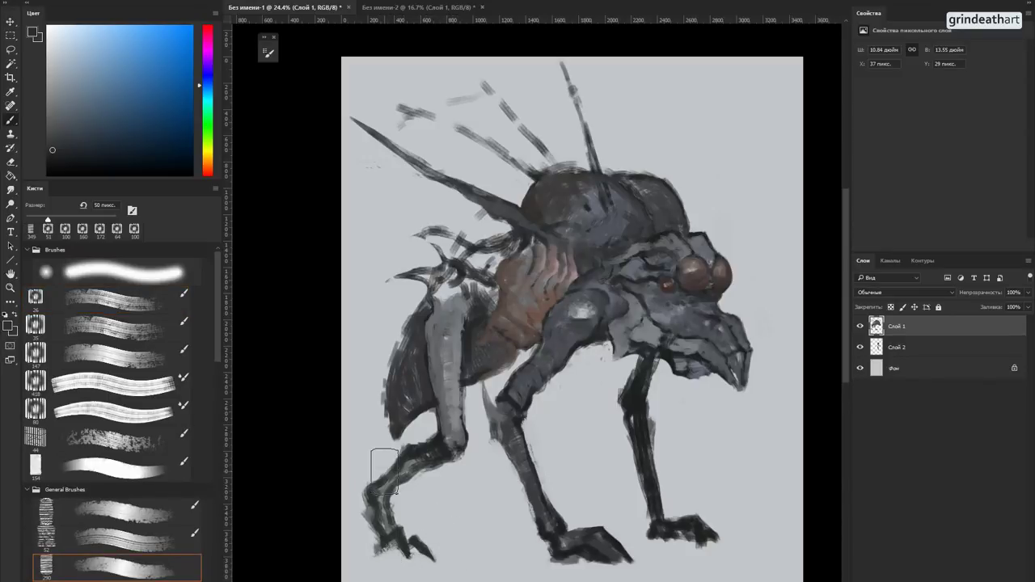
Step: Sample a light grey from the painting and paint a vertical highlight down the hind thigh
key("b")
key("shift+comma")
left_click(440, 307, "alt")
left_click(578, 349, "alt")
left_click_drag(578, 312, 588, 316)
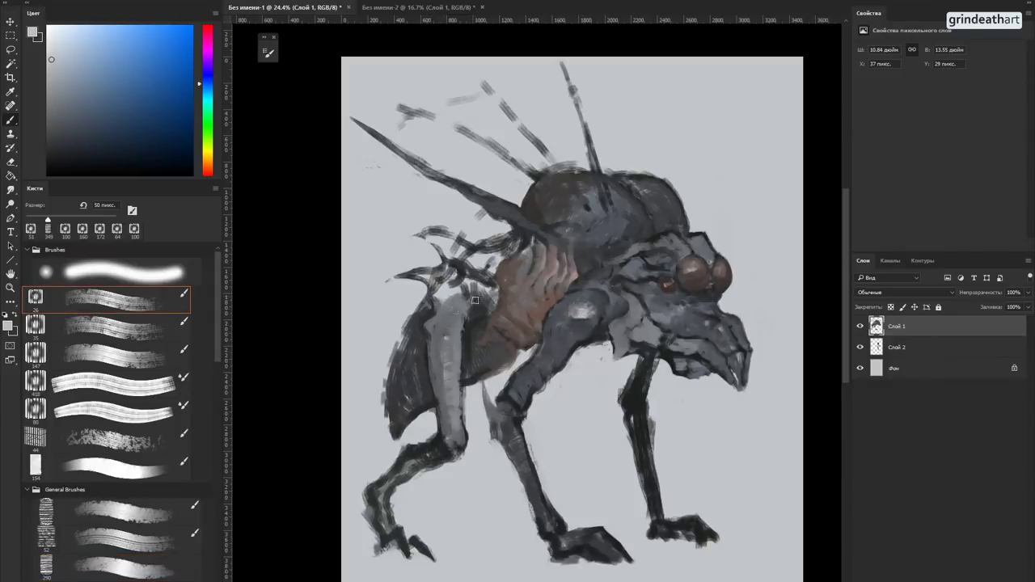
left_click_drag(444, 325, 450, 392)
Step: Blend the edges of the thigh highlight with sampled mid greys and deepen the shading toward the knee
left_click(441, 349, "alt")
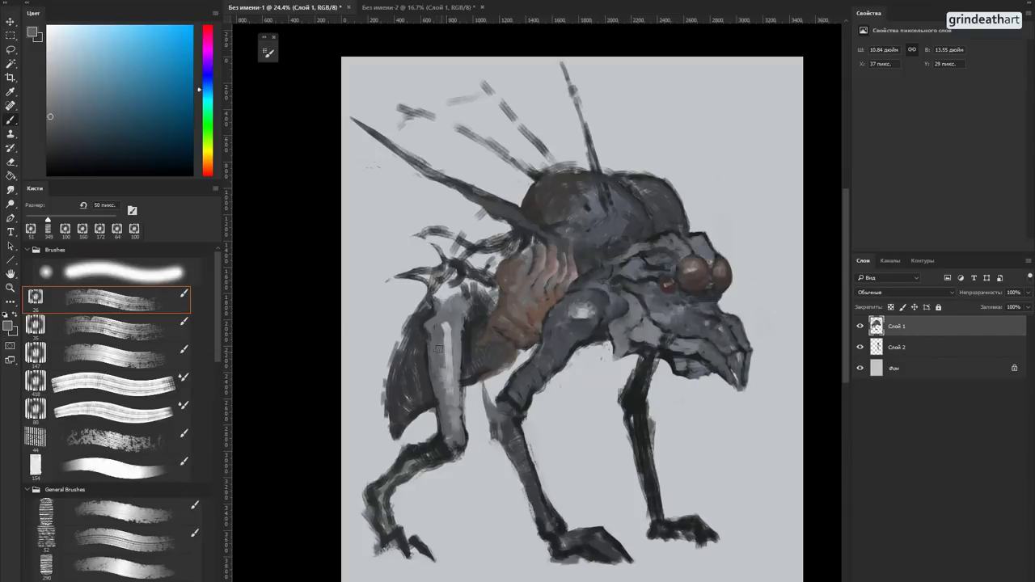
left_click(448, 356, "alt")
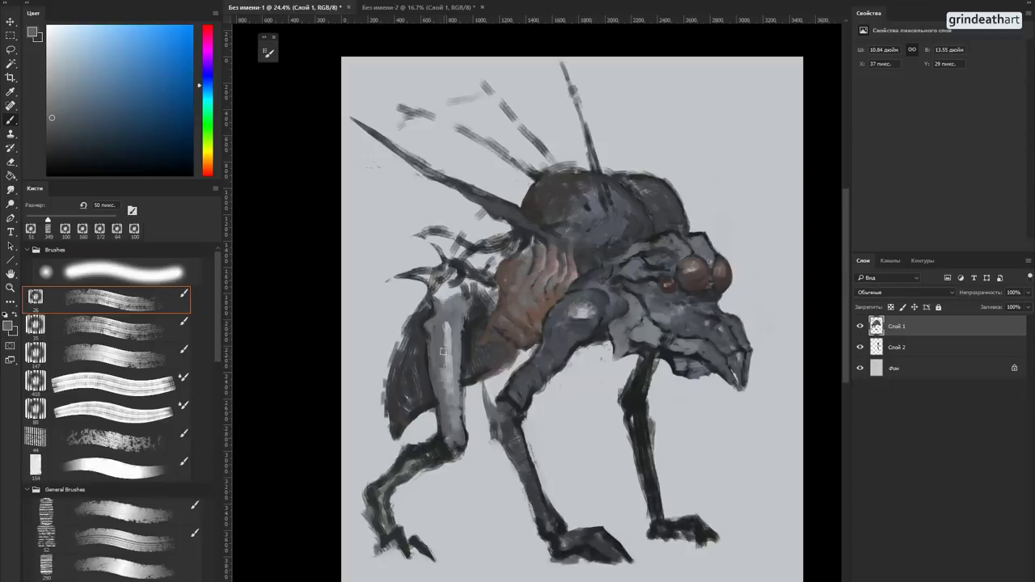
left_click(450, 385, "alt")
left_click(561, 333, "alt")
left_click_drag(445, 388, 439, 340)
left_click(441, 338, "alt")
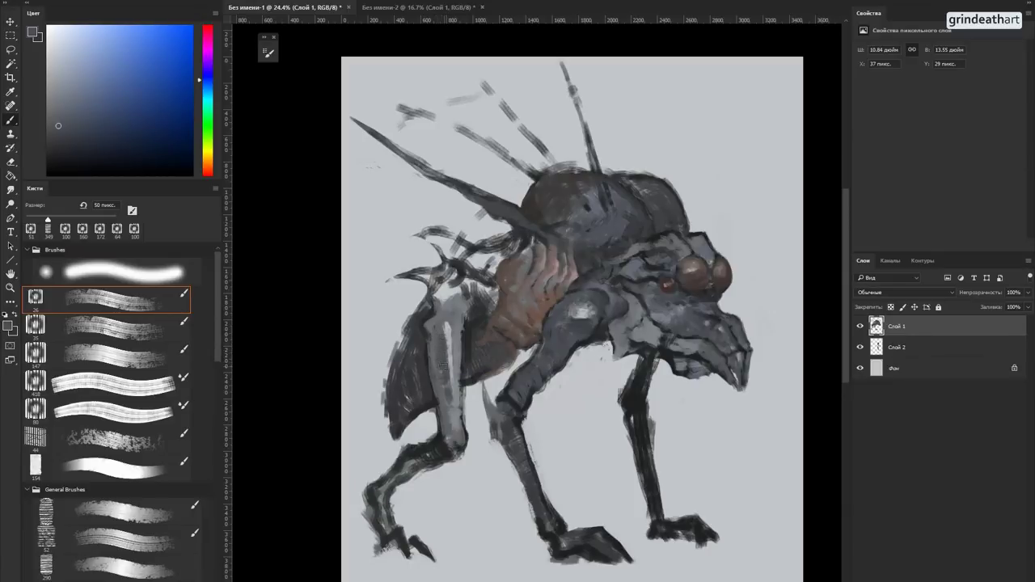
left_click(446, 447, "alt")
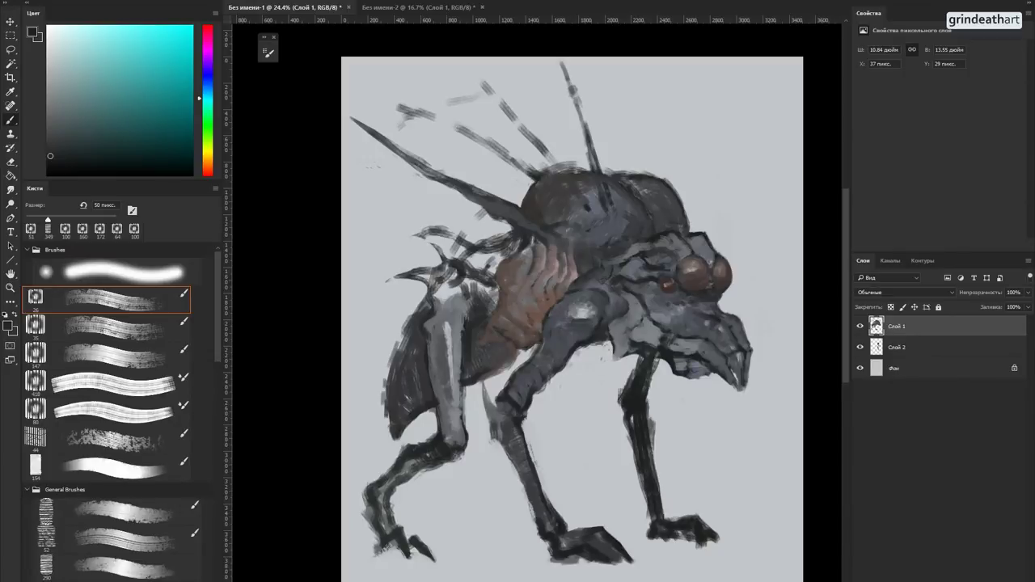
left_click(441, 322, "alt")
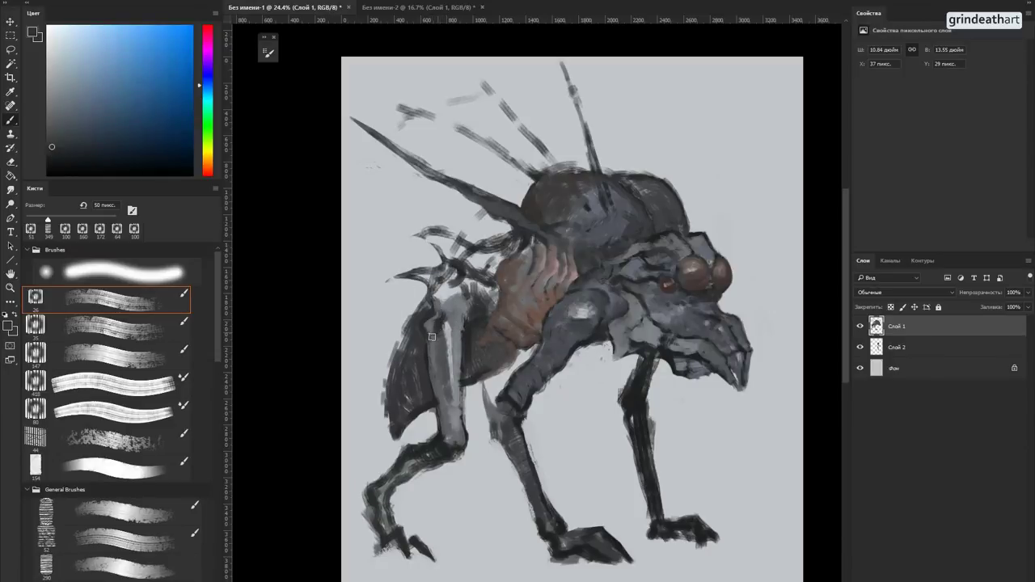
Step: Shade the top of the hind thigh into a rounded joint using grey tones sampled around it
left_click(432, 338, "alt")
mouse_move(440, 341)
left_mouse_down()
mouse_move(443, 317)
mouse_move(460, 331)
mouse_move(484, 286)
mouse_move(469, 310)
left_mouse_up()
left_click(459, 322, "alt")
left_click(468, 307, "alt")
left_click(469, 304, "alt")
left_click(473, 299, "alt")
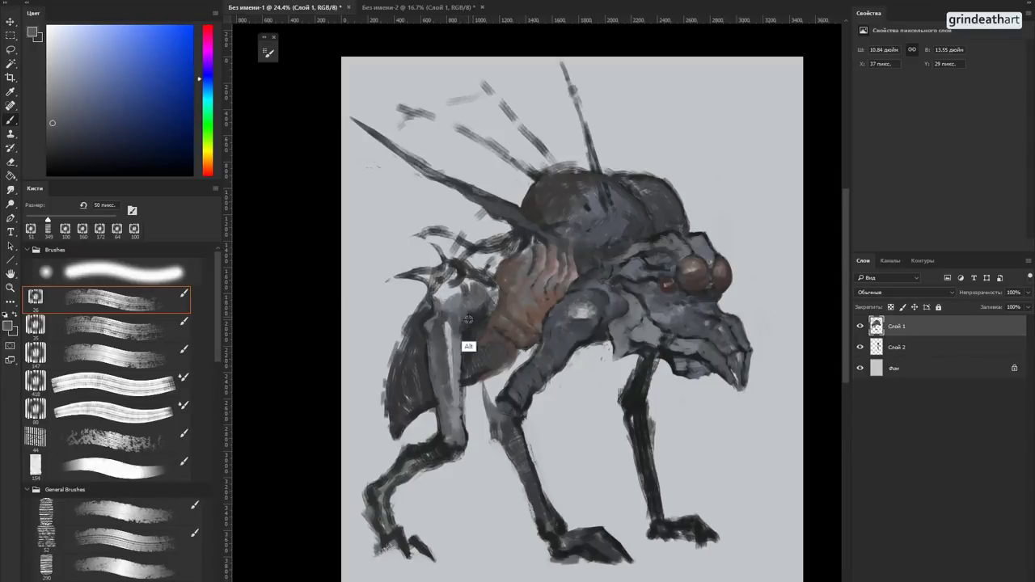
Step: Darken the underside of the hind hip joint and rework its upper edge with greys sampled around the thigh
left_click(464, 349, "alt")
left_click(475, 337, "alt")
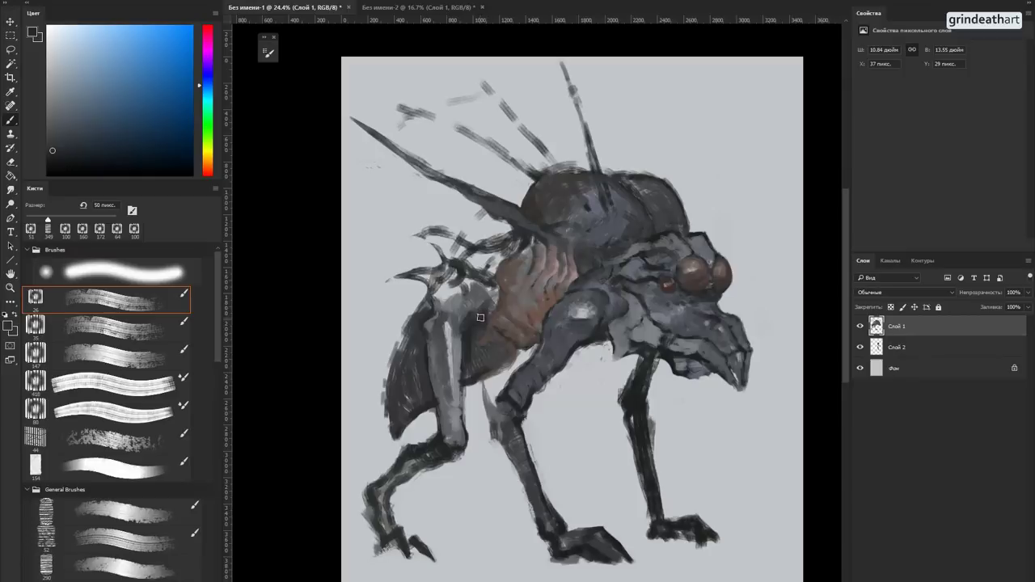
left_click(488, 292, "alt")
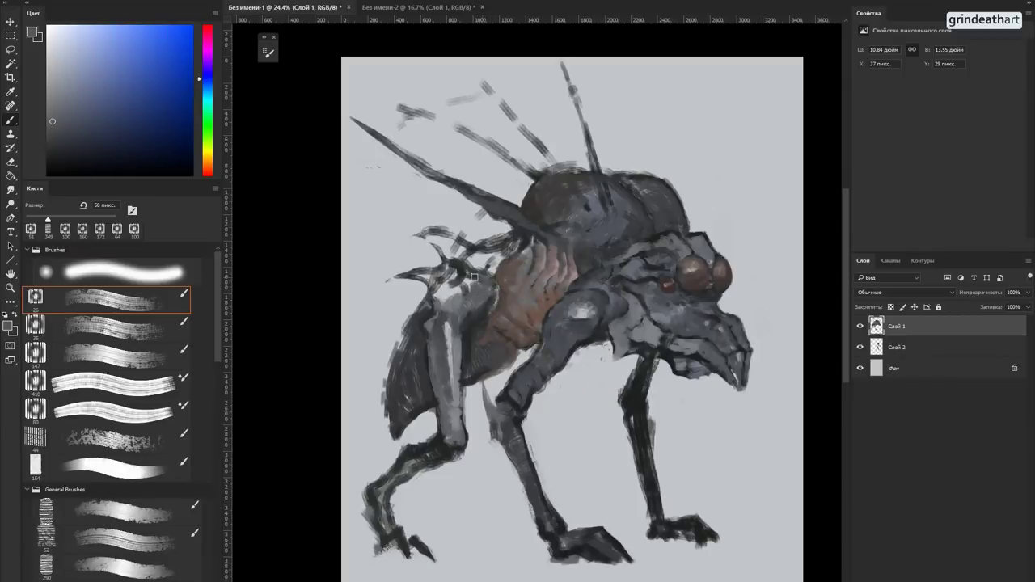
left_click_drag(466, 279, 462, 285)
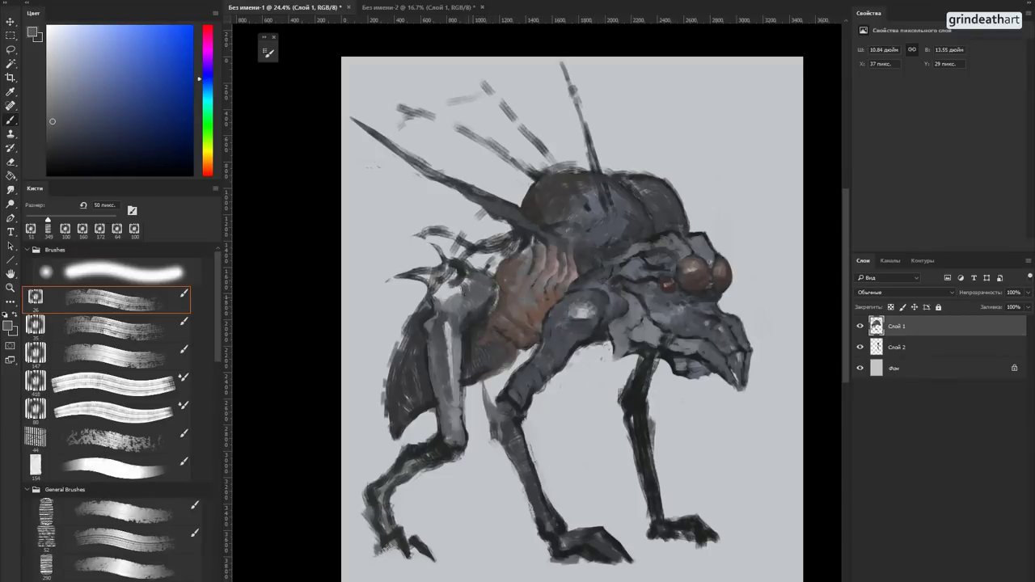
left_click(431, 316, "alt")
left_click(448, 305, "alt")
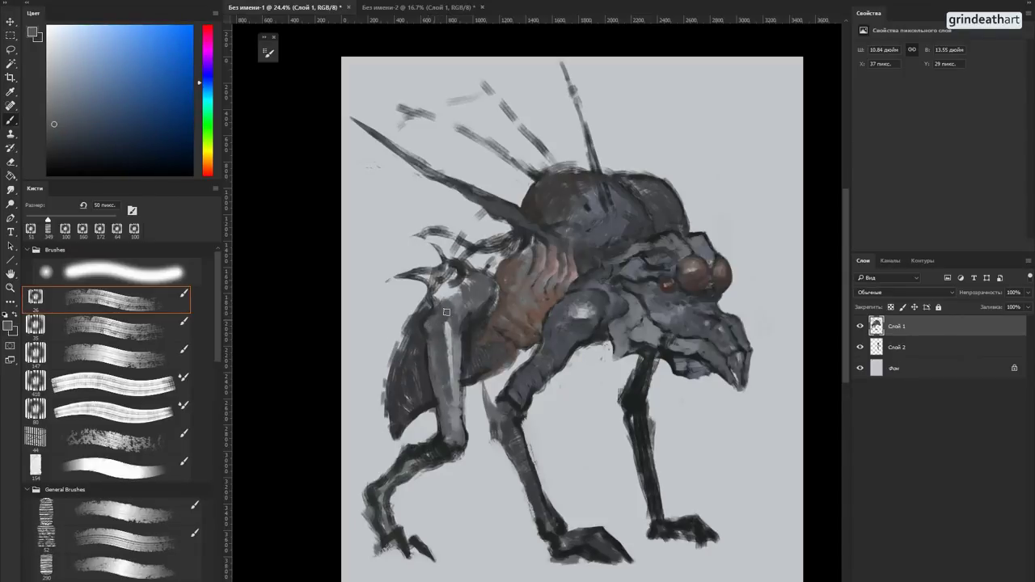
Step: Model the shadow where the hind thigh meets the hip joint with sampled dark and mid greys
left_click(459, 330, "alt")
left_click(462, 336, "alt")
left_click(467, 330, "alt")
mouse_move(464, 312)
left_mouse_down()
mouse_move(457, 296)
mouse_move(465, 302)
left_mouse_up()
left_click(463, 316, "alt")
left_click(459, 317, "alt")
left_click(460, 301, "alt")
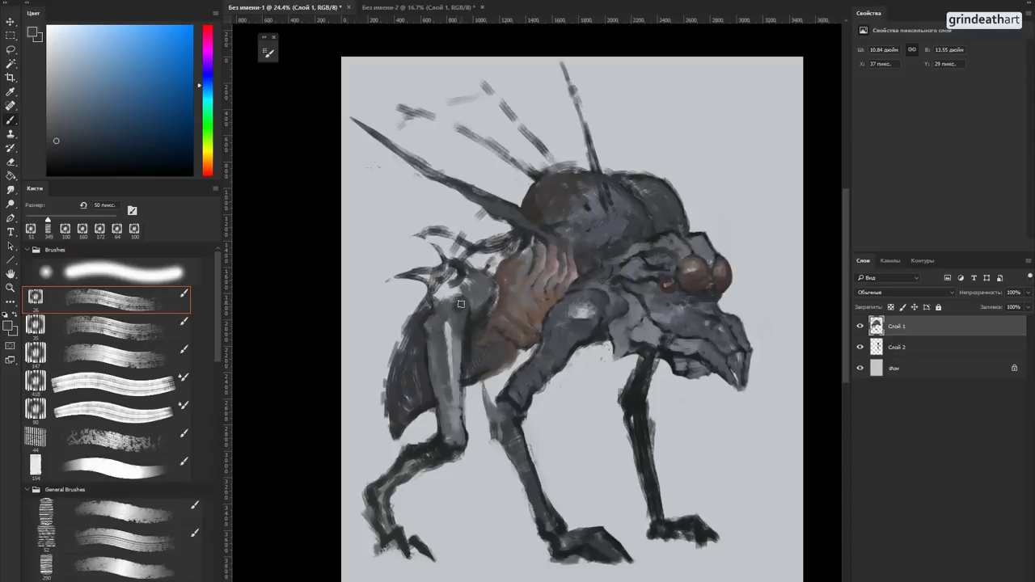
Step: Tone down the light patches on top of the hip joint with darker greys sampled from the leg
left_click(453, 311, "alt")
left_click(464, 324, "alt")
left_click(466, 297, "alt")
left_click_drag(460, 293, 451, 300)
Step: Reduce the brush to 34 px and paint dark contours separating the top of the hind thigh from the hip
key("bracketleft")
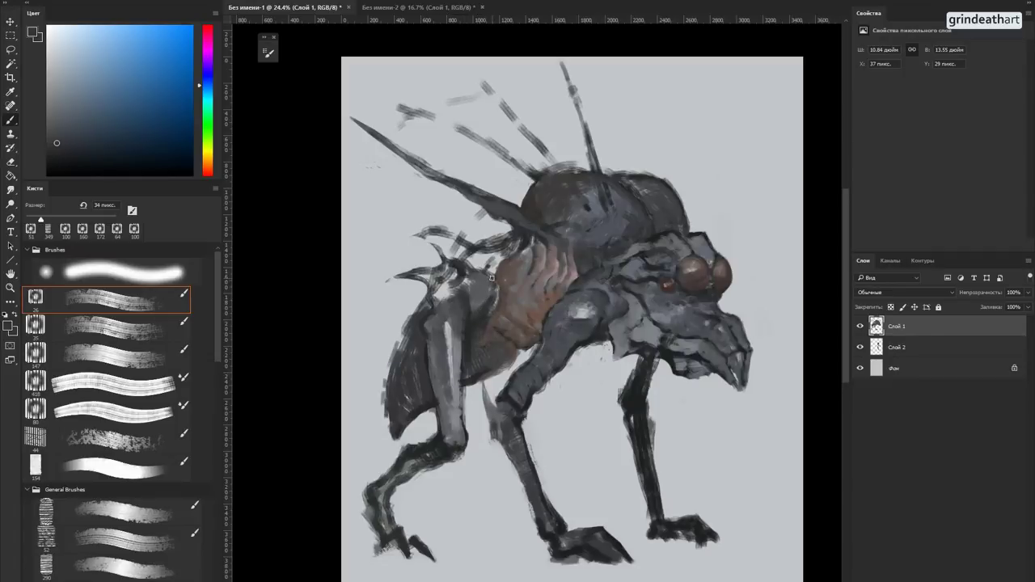
left_click(468, 356, "alt")
mouse_move(464, 327)
left_mouse_down()
mouse_move(448, 296)
mouse_move(433, 308)
mouse_move(459, 316)
left_mouse_up()
left_click(467, 334, "alt")
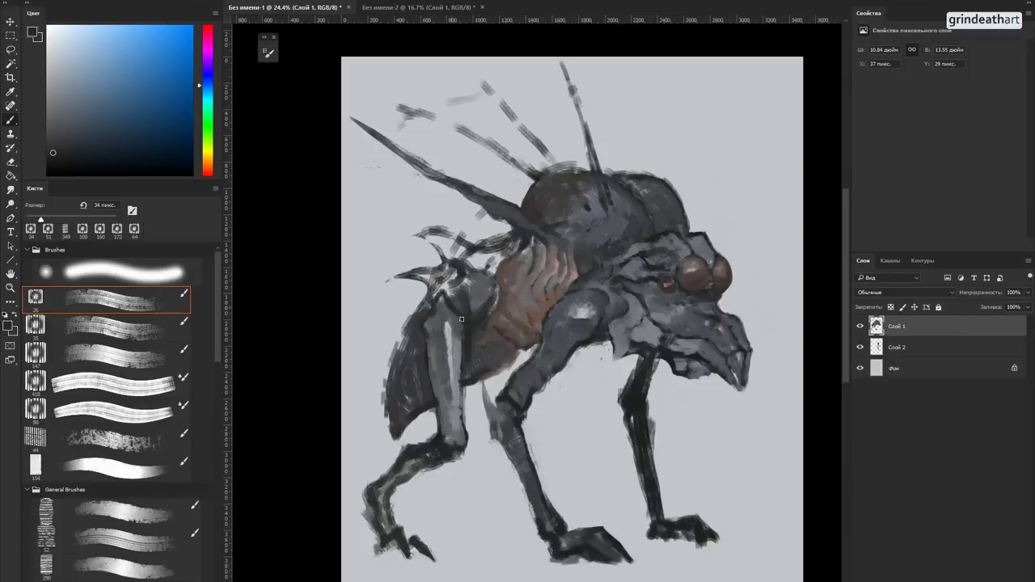
left_click(471, 329, "alt")
left_click(452, 333, "alt")
left_click(449, 307, "alt")
left_click_drag(451, 300, 452, 276)
left_click(446, 302, "alt")
left_click(470, 334, "alt")
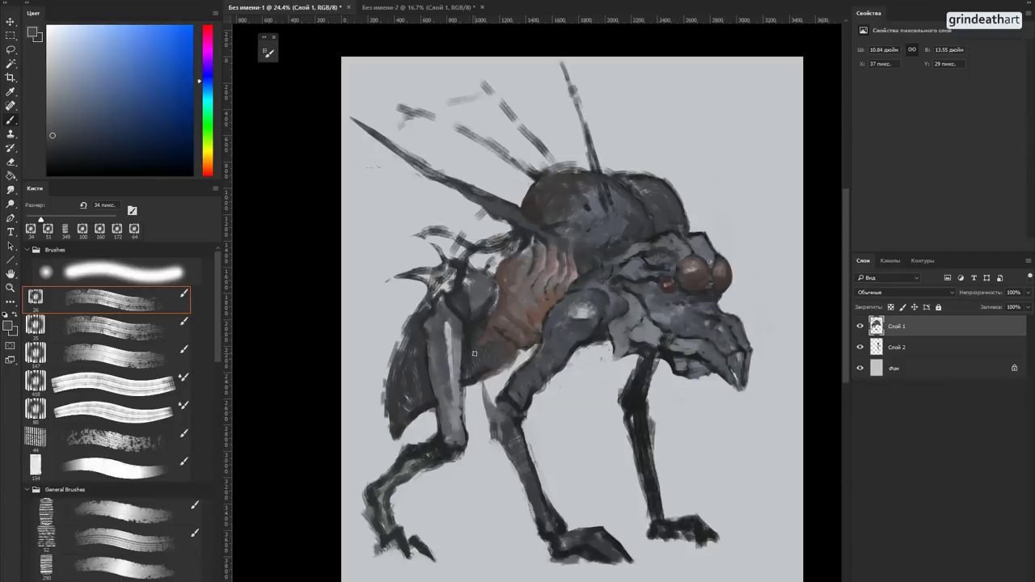
Step: Fill the rear of the body between hip and back with sampled brownish and dark greys, and solidify the upper rear spike
left_click(480, 379, "alt")
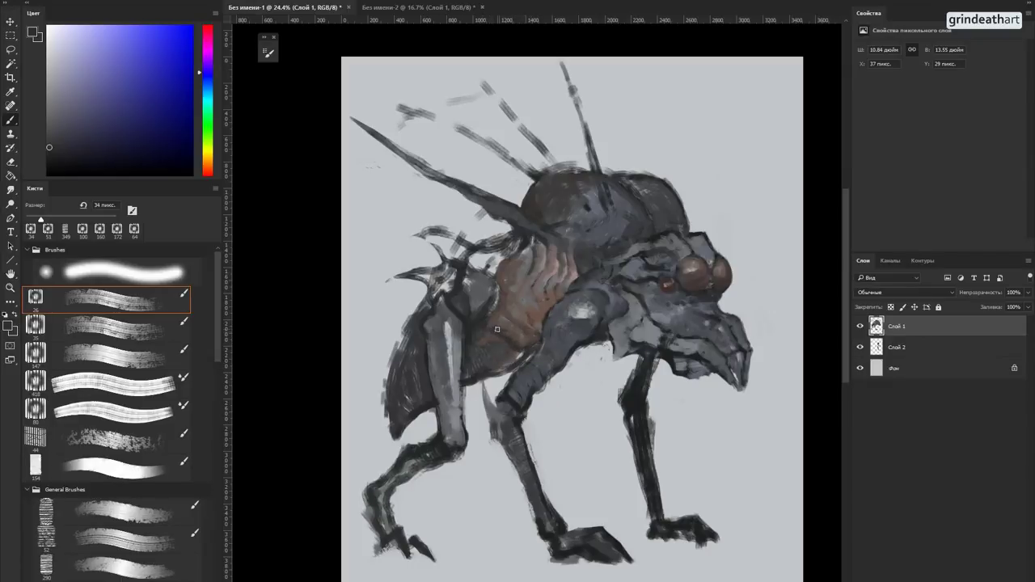
left_click(496, 329, "alt")
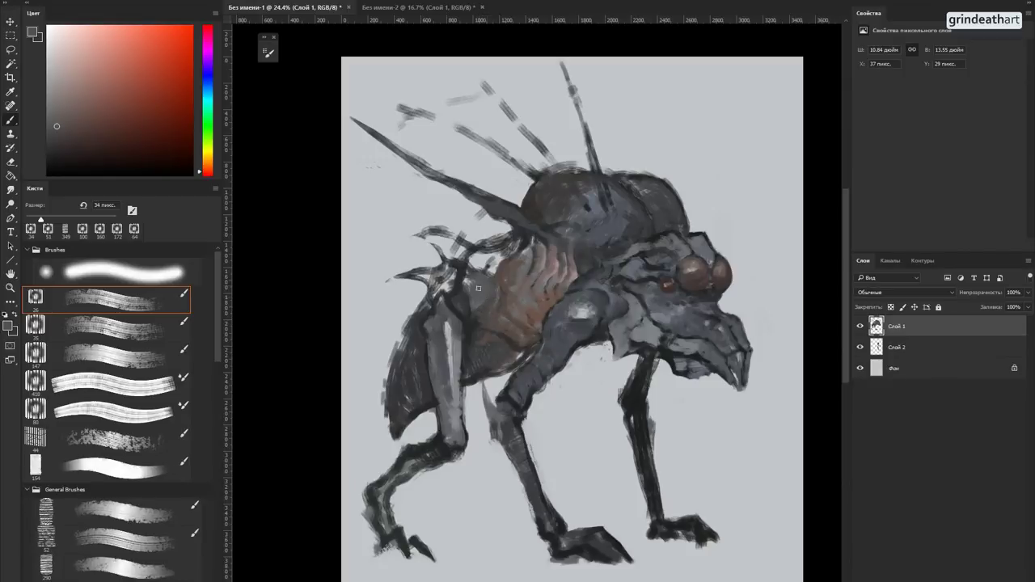
left_click_drag(491, 275, 512, 241)
left_click(478, 255, "alt")
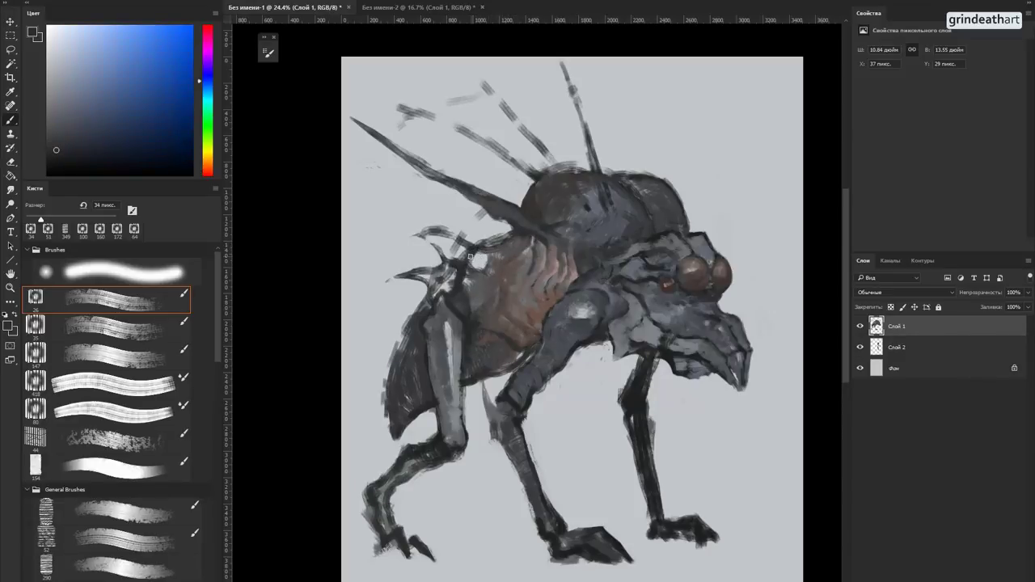
mouse_move(478, 265)
left_mouse_down()
mouse_move(484, 254)
mouse_move(476, 275)
mouse_move(482, 294)
mouse_move(491, 291)
left_mouse_up()
left_click(490, 291, "alt")
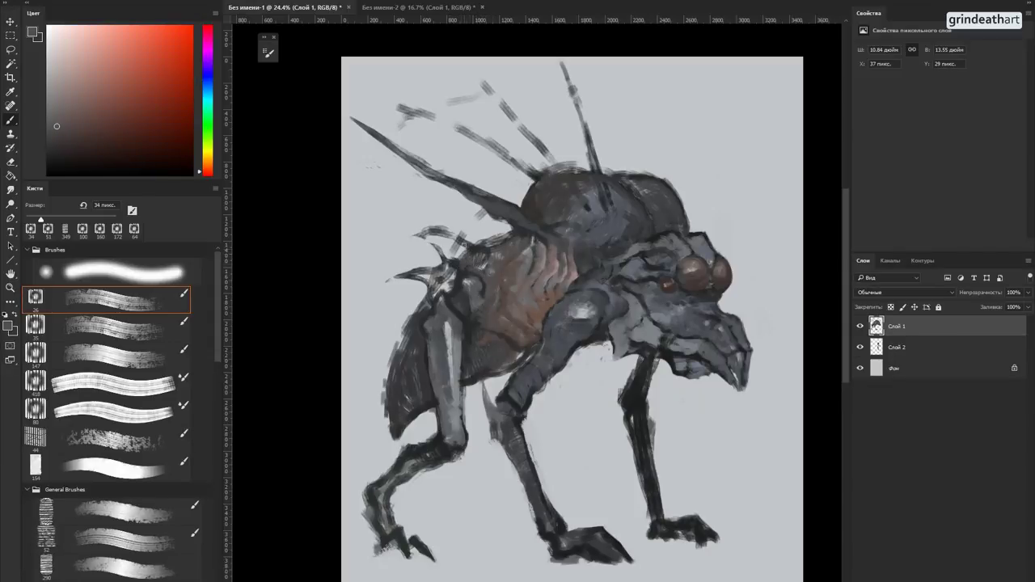
mouse_move(458, 242)
left_mouse_down()
mouse_move(430, 239)
mouse_move(486, 257)
left_mouse_up()
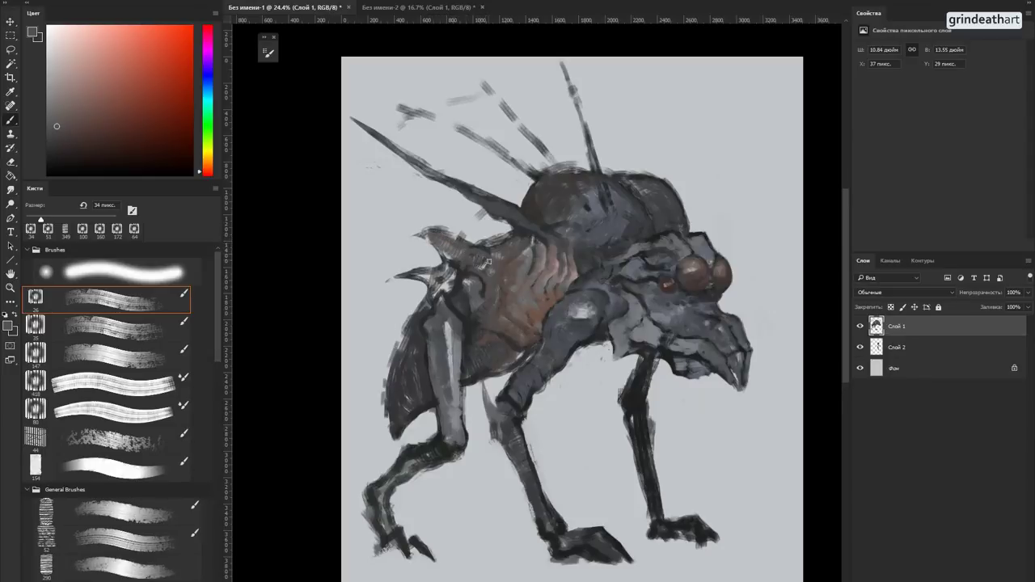
Step: Paint a dark fold from the hind hip into the reddish belly with sampled dark and reddish tones
left_click(482, 284, "alt")
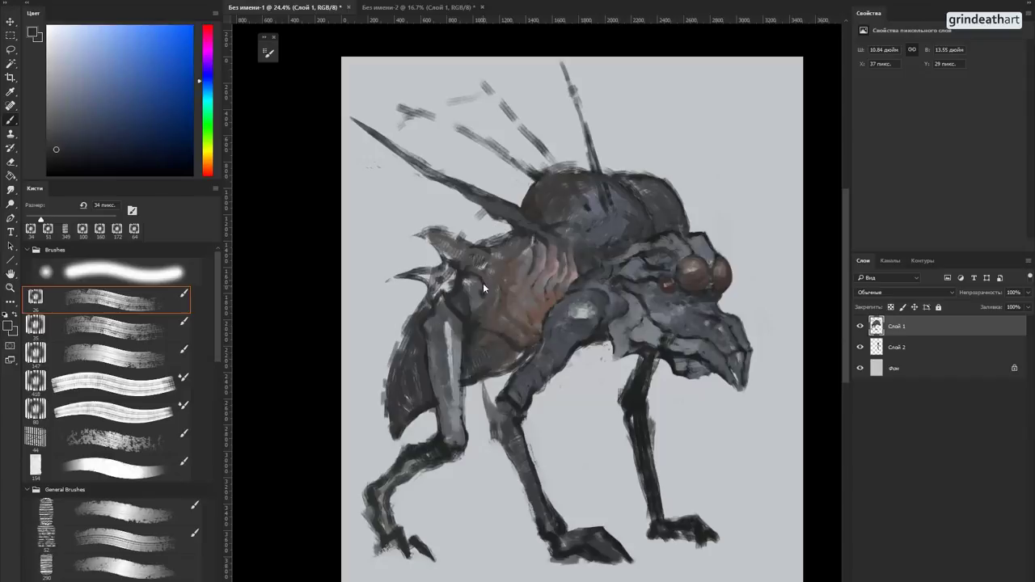
left_click_drag(496, 283, 482, 287)
left_click(498, 296, "alt")
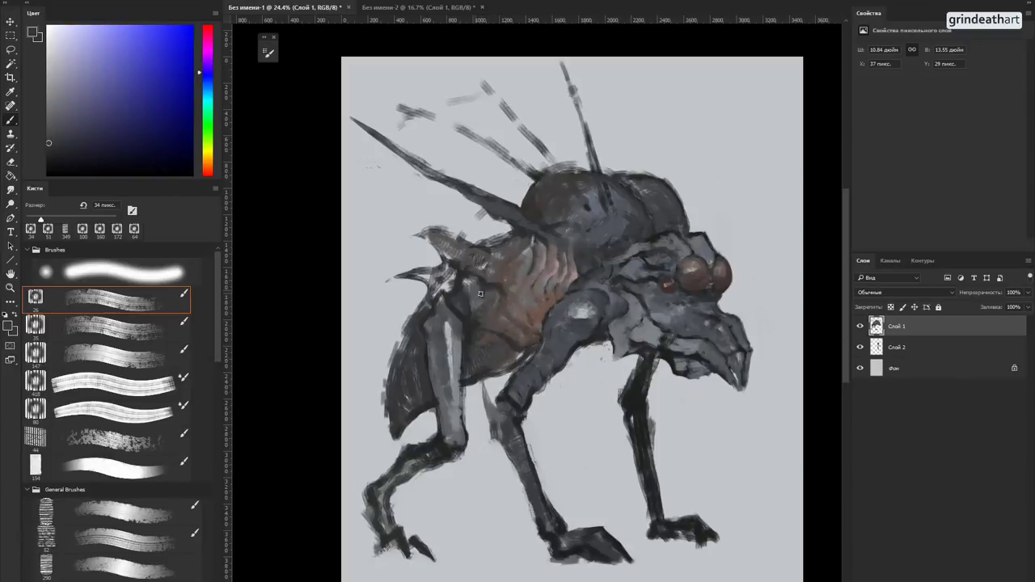
left_click(500, 284, "alt")
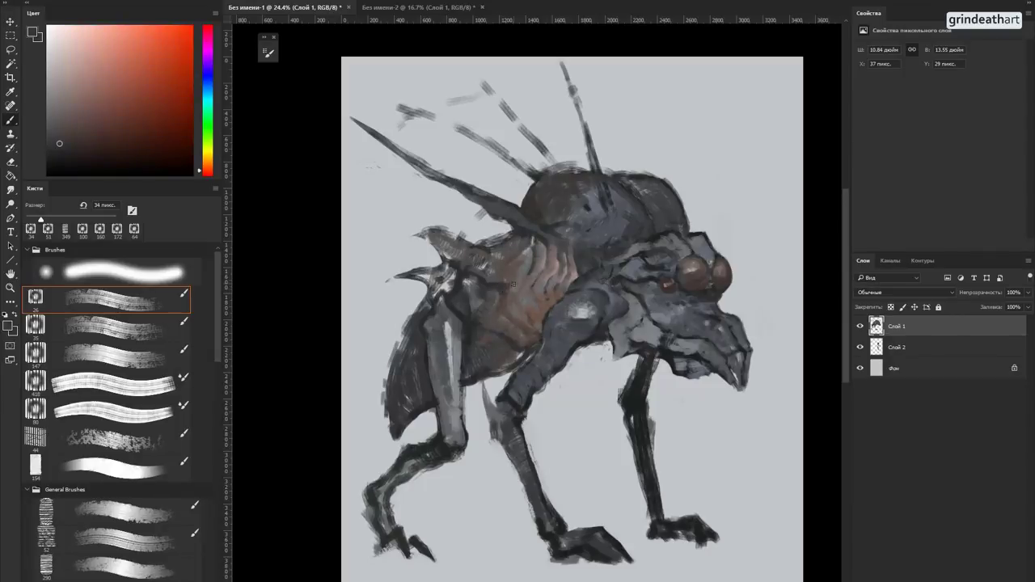
left_click(521, 301, "alt")
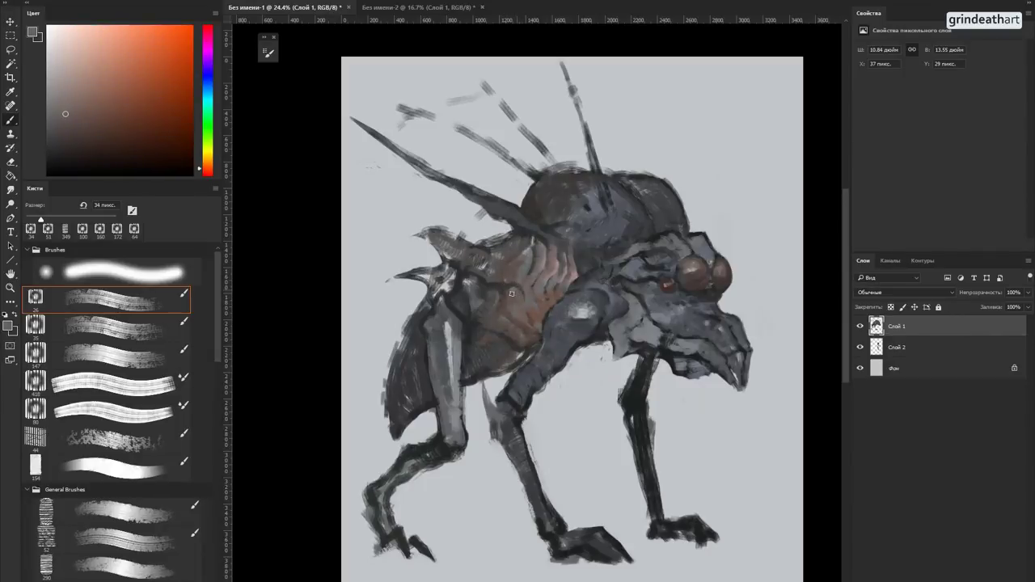
left_click(499, 318, "alt")
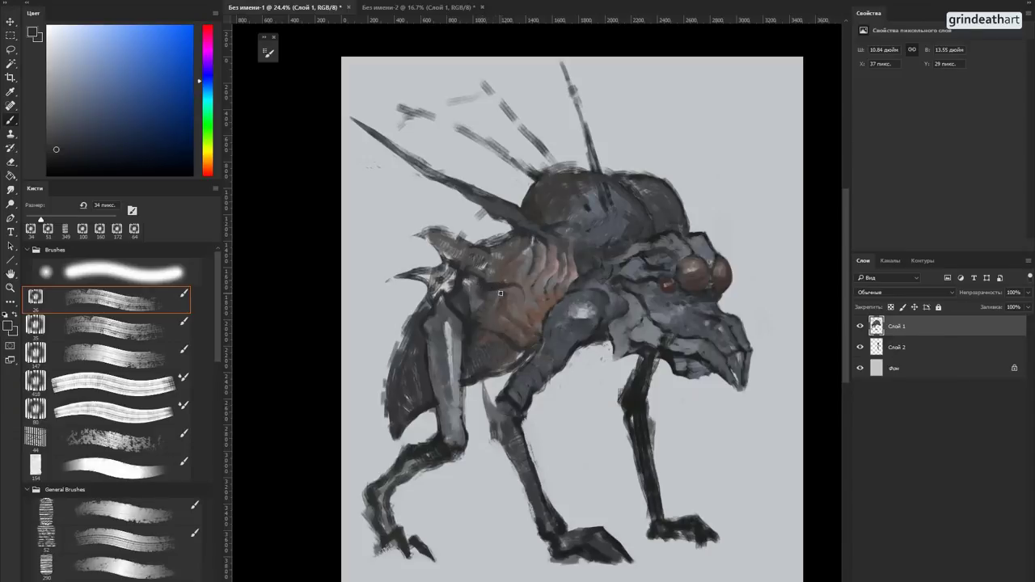
left_click(508, 289, "alt")
left_click(509, 291, "alt")
left_click(512, 287, "alt")
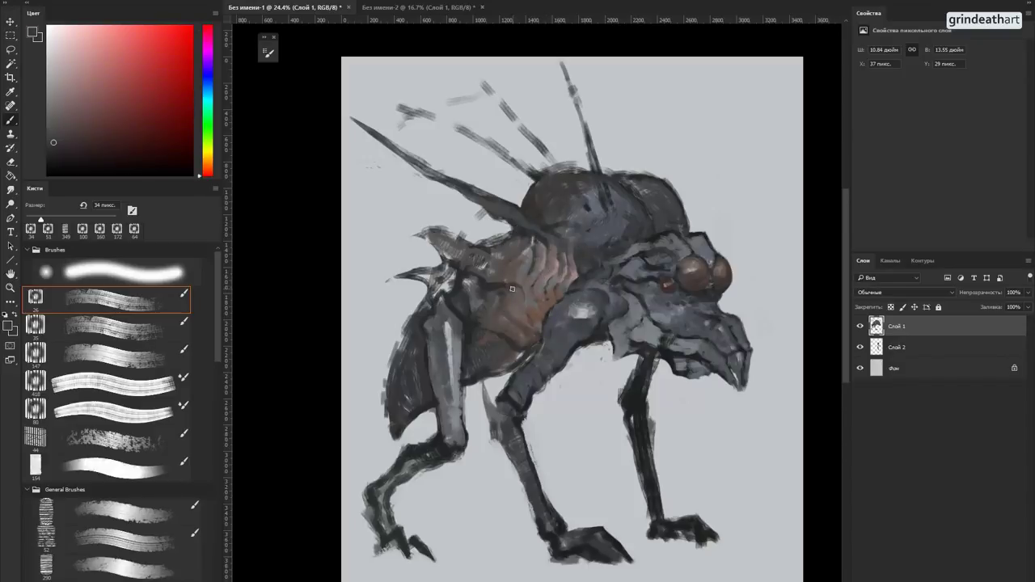
Step: Highlight the belly skin along the fold with a sampled light pinkish tone and blend it with sampled mid tones
left_click(536, 283, "alt")
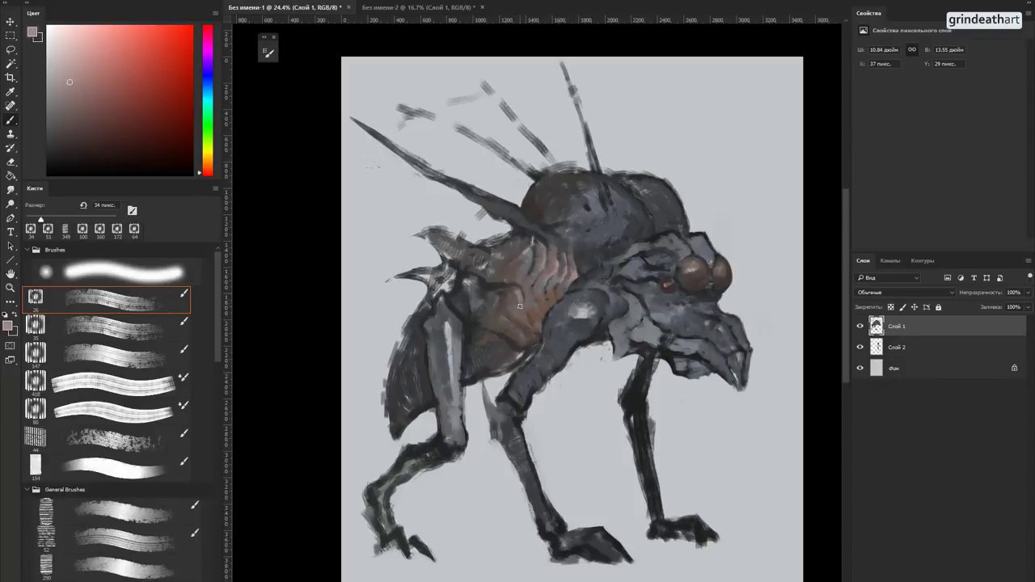
left_click(509, 296, "alt")
left_click(513, 294, "alt")
left_click(518, 295, "alt")
left_click(520, 306, "alt")
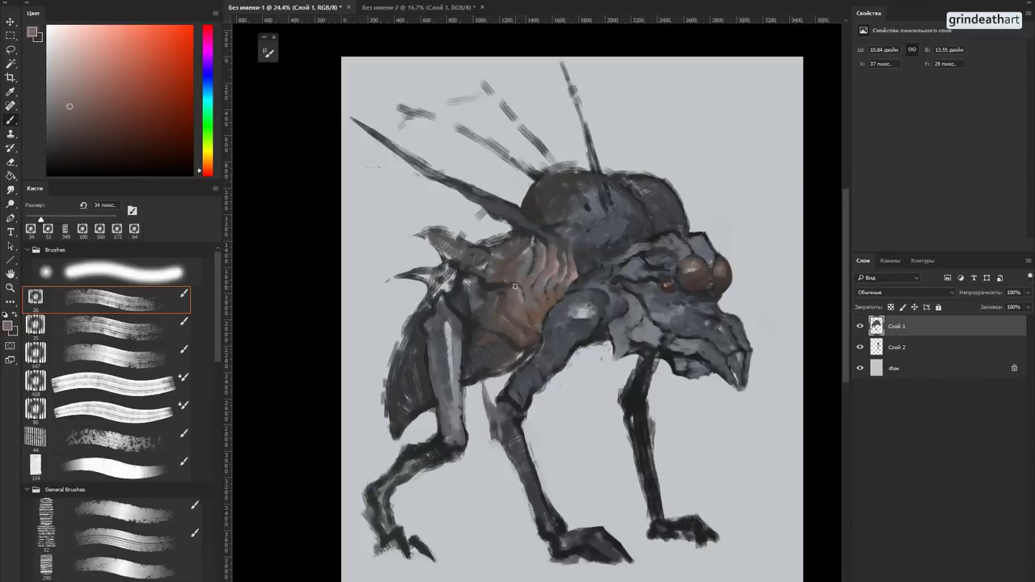
left_click(518, 302, "alt")
left_click(522, 318, "alt")
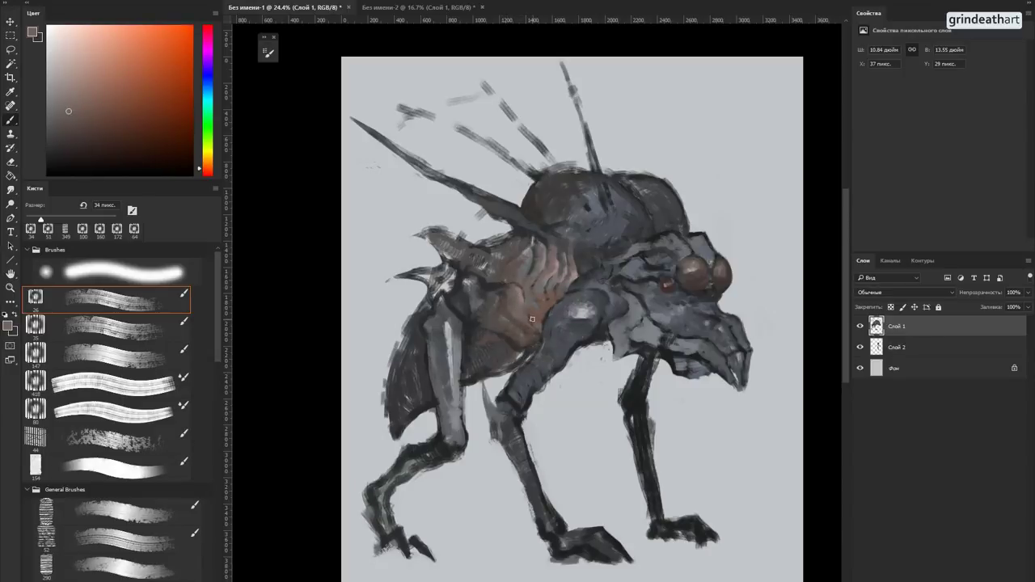
Step: Extend the reddish rib-like skin folds toward the front shoulder and under the back shell with sampled pinkish and dark tones
left_click(546, 279, "alt")
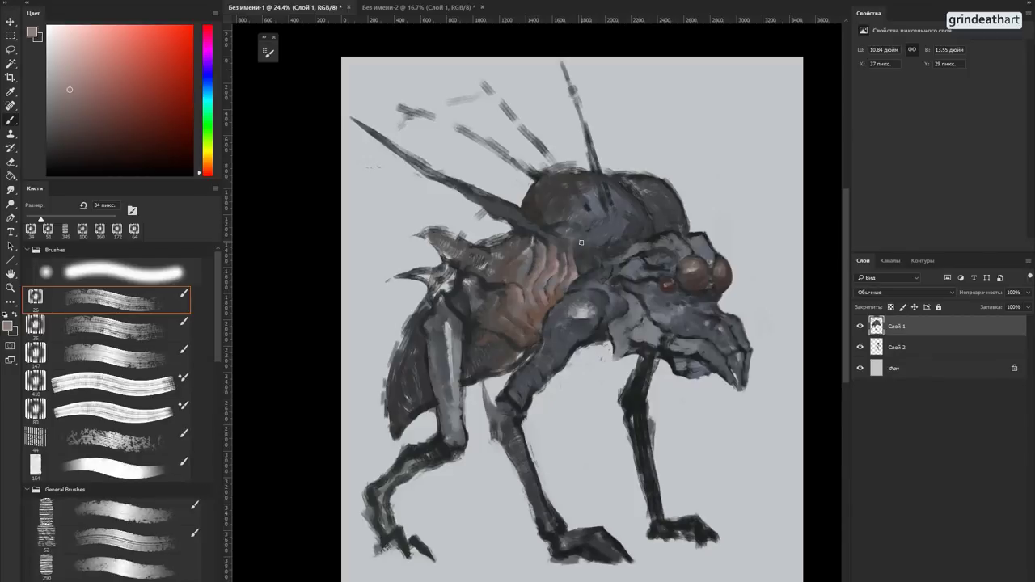
left_click(571, 276, "alt")
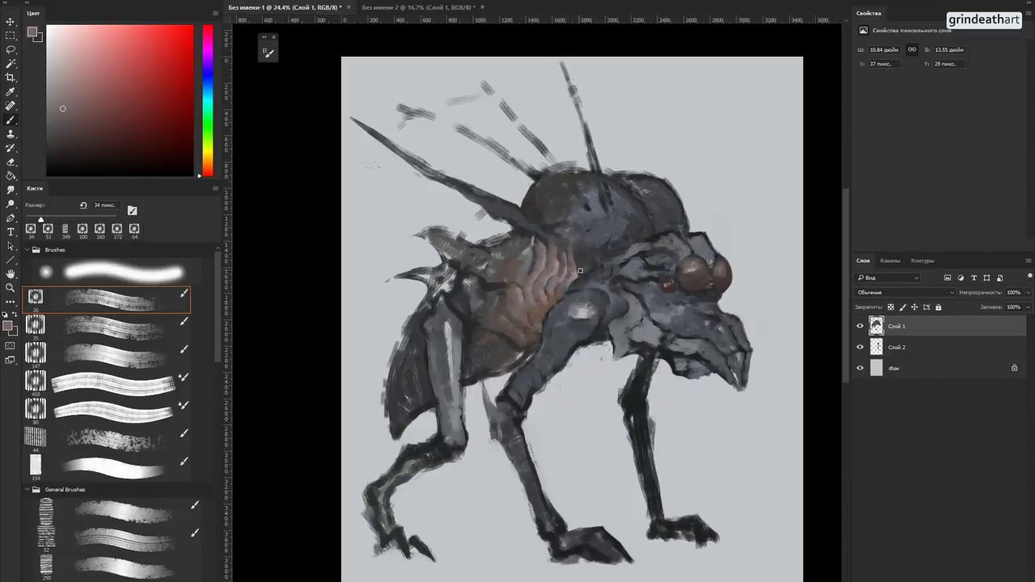
mouse_move(580, 254)
left_mouse_down()
mouse_move(582, 267)
mouse_move(581, 252)
left_mouse_up()
left_click(581, 246, "alt")
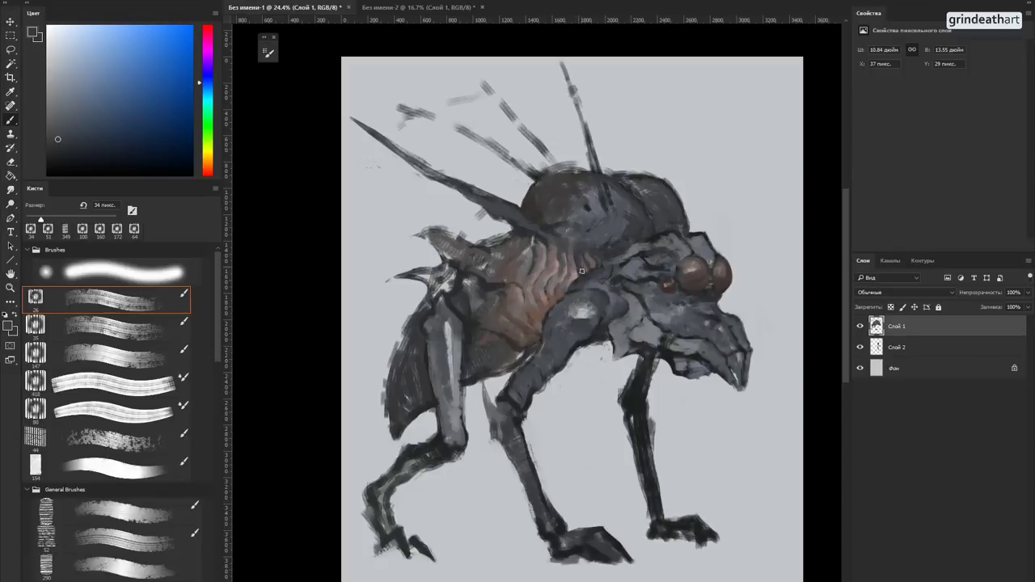
left_click(571, 254, "alt")
left_click(567, 251, "alt")
left_click(570, 269, "alt")
left_click(568, 265, "alt")
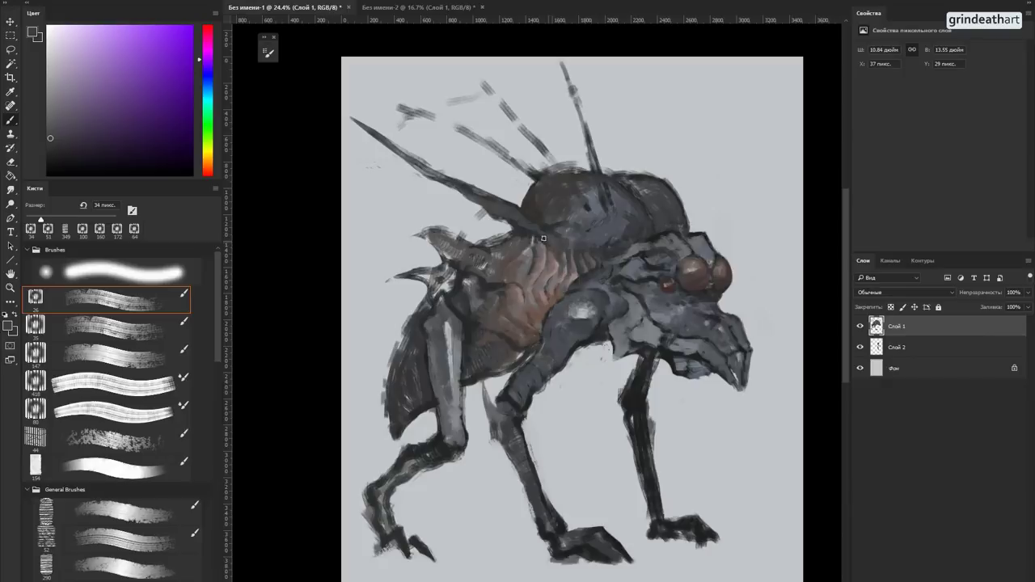
left_click(545, 237, "alt")
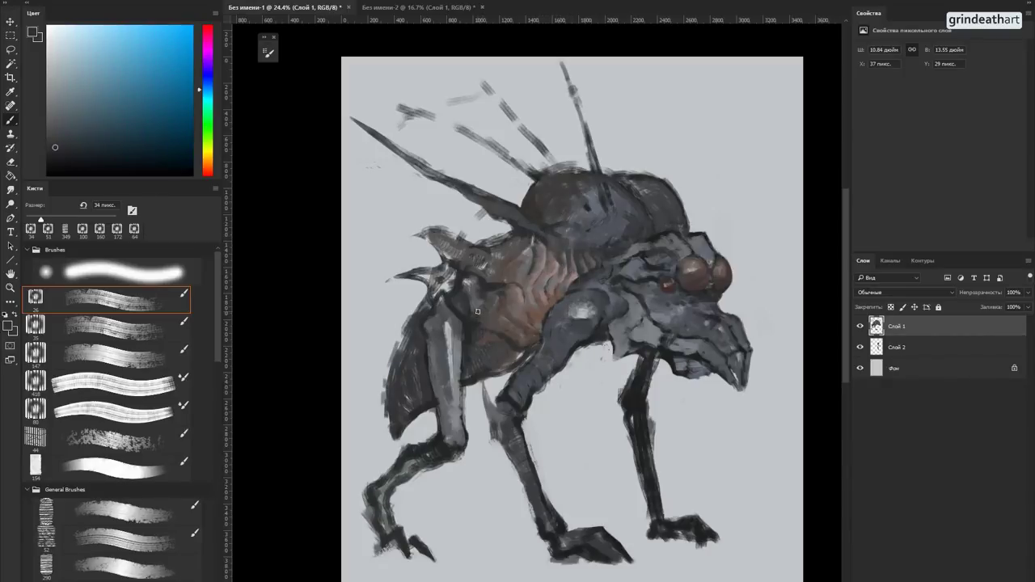
Step: Deepen the dark tones at the top of the hind thigh and soften the edges of its vertical highlight
left_click(461, 329, "alt")
left_click(465, 332, "alt")
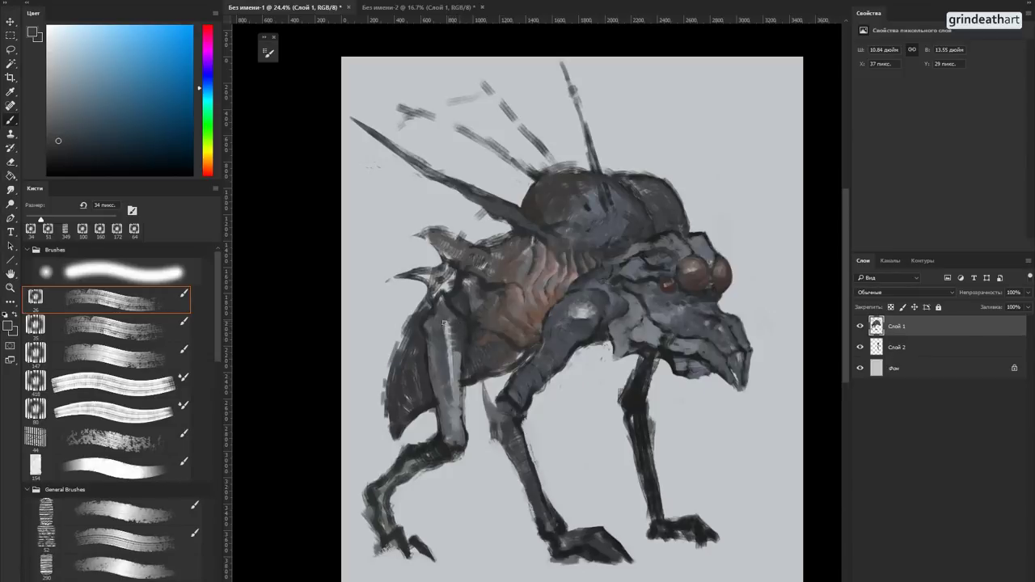
left_click(443, 312, "alt")
left_click_drag(448, 322, 458, 367)
left_click(465, 361, "alt")
left_click(469, 317, "alt")
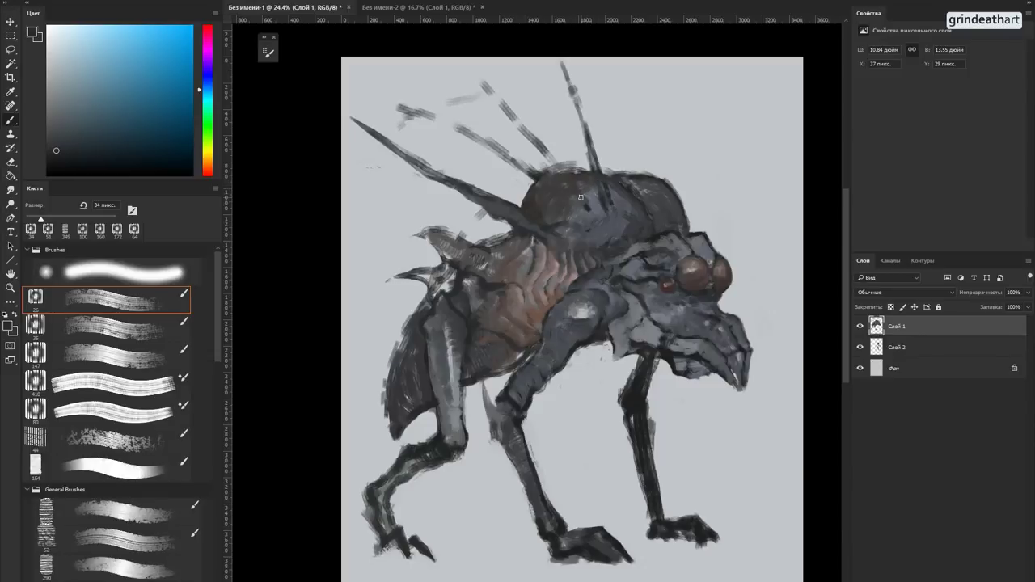
Step: Sample a light grey from the head and paint a highlight along the base of the long back spine, blending its end
left_click(629, 326, "alt")
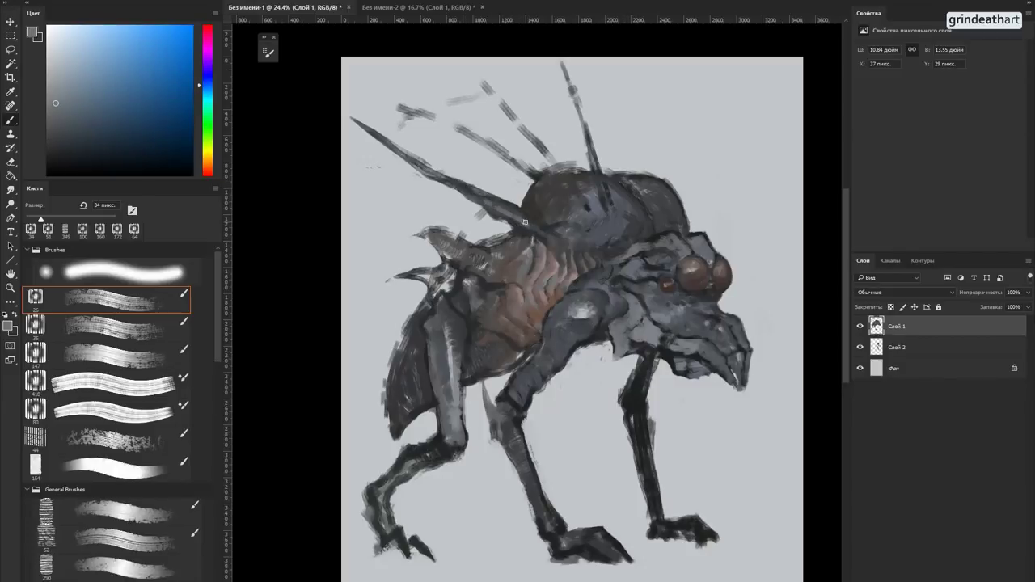
left_click(547, 240, "alt")
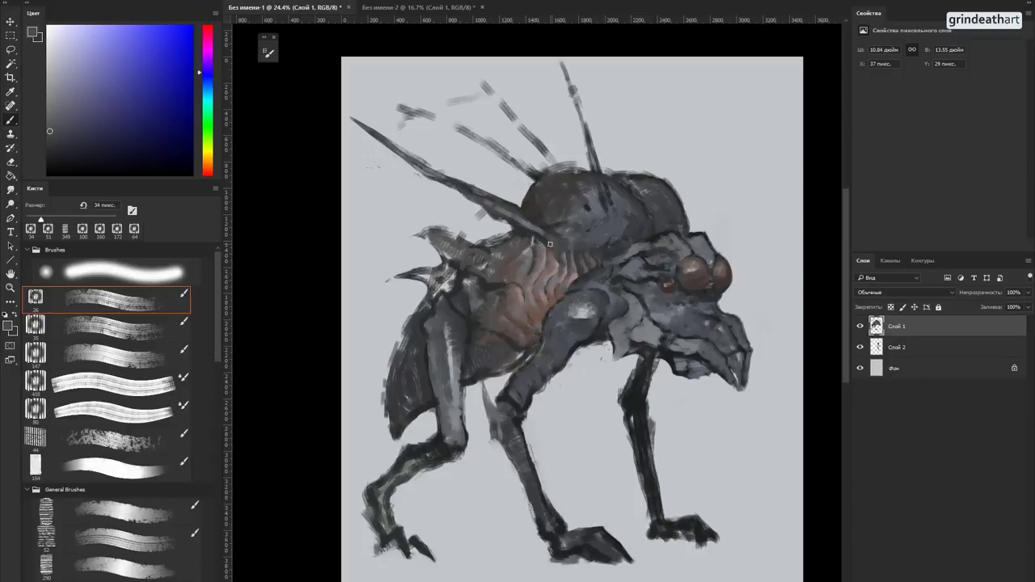
left_click(549, 242, "alt")
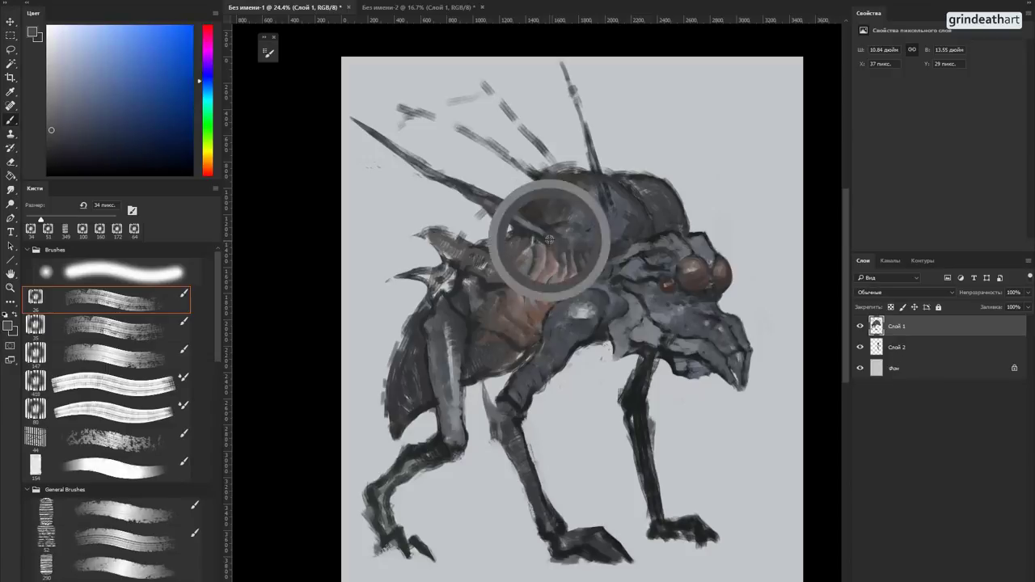
left_click(511, 224, "alt")
Step: Erase the stray strokes below the long back spine with a 45 px eraser and return to the Brush tool
key("e")
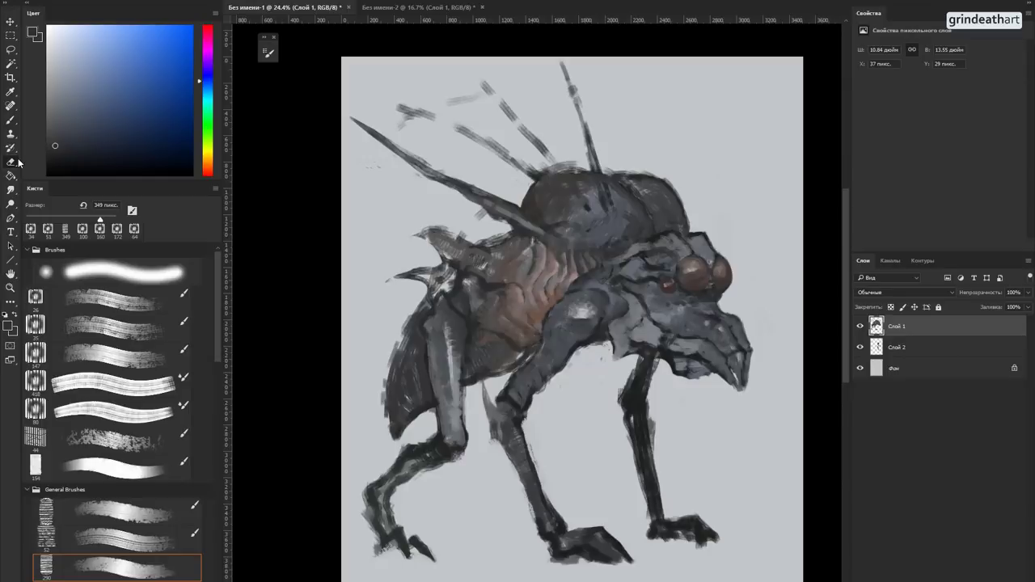
left_click_drag(486, 261, 455, 261, "alt")
mouse_move(499, 224)
left_mouse_down()
mouse_move(483, 213)
mouse_move(517, 231)
mouse_move(505, 233)
left_mouse_up()
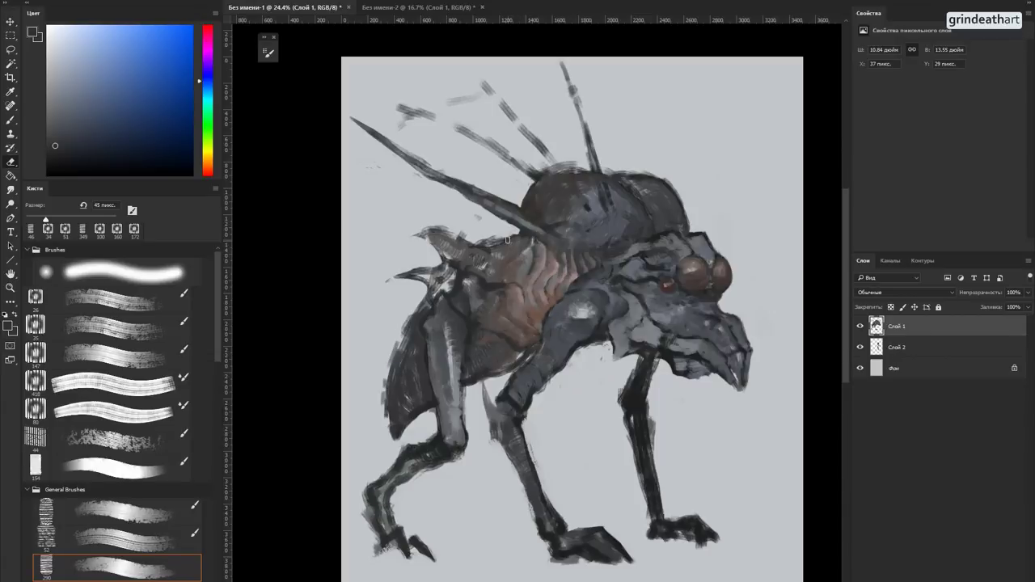
left_click(11, 121)
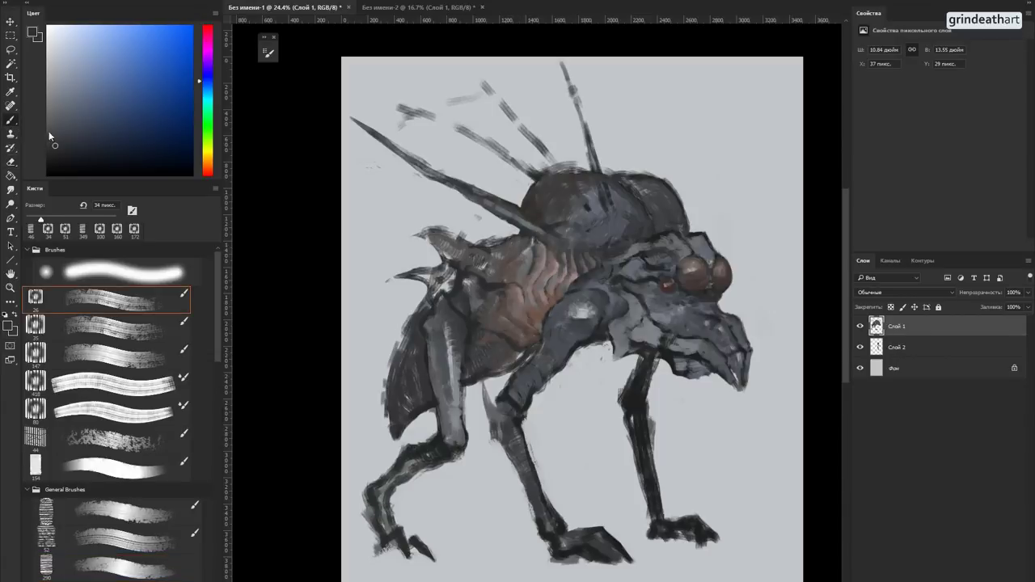
Step: Paint sampled grey tones over the upper flank folds behind the back shell and darken the body's upper contour there
left_click(527, 254, "alt")
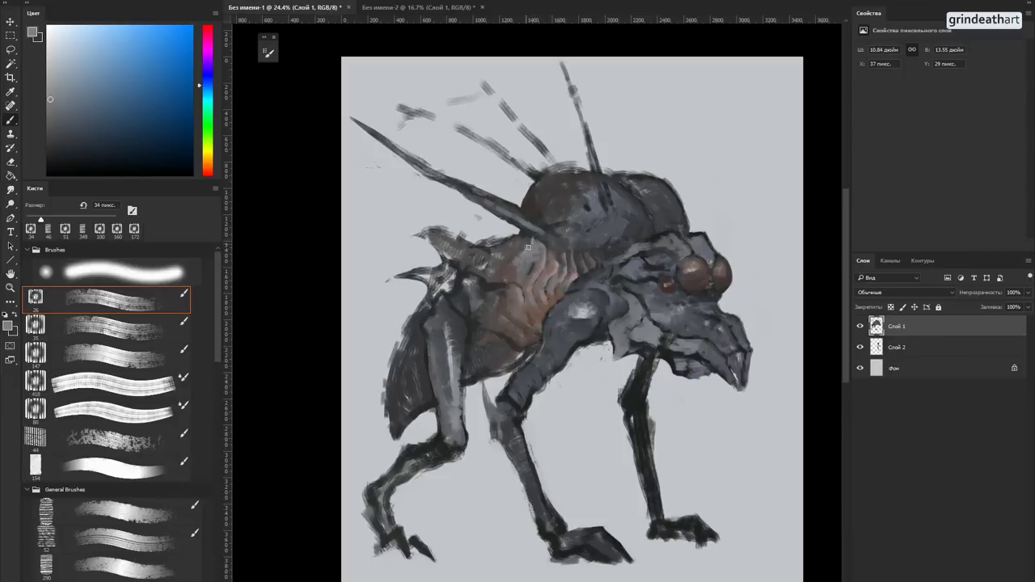
left_click(524, 261, "alt")
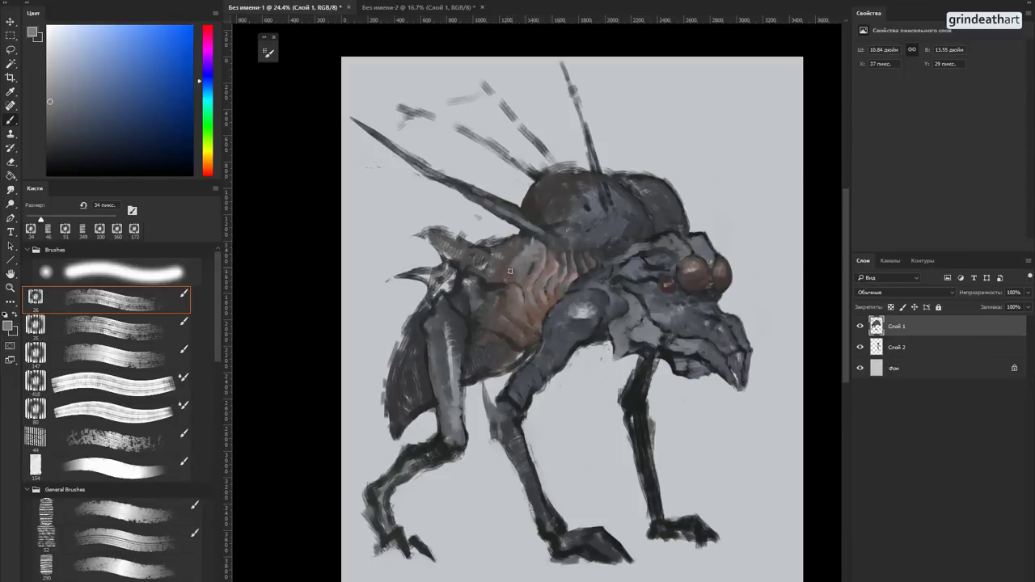
left_click(537, 257, "alt")
left_click(518, 240, "alt")
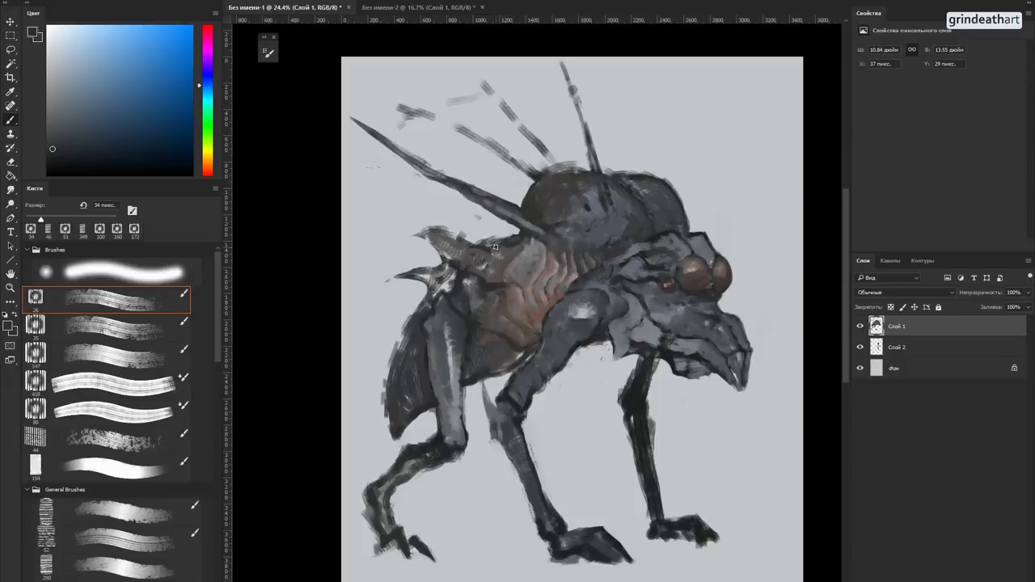
Step: Trim the back contour between the shell and the rear spikes with a 45 px eraser and return to the Brush tool
left_click(10, 163)
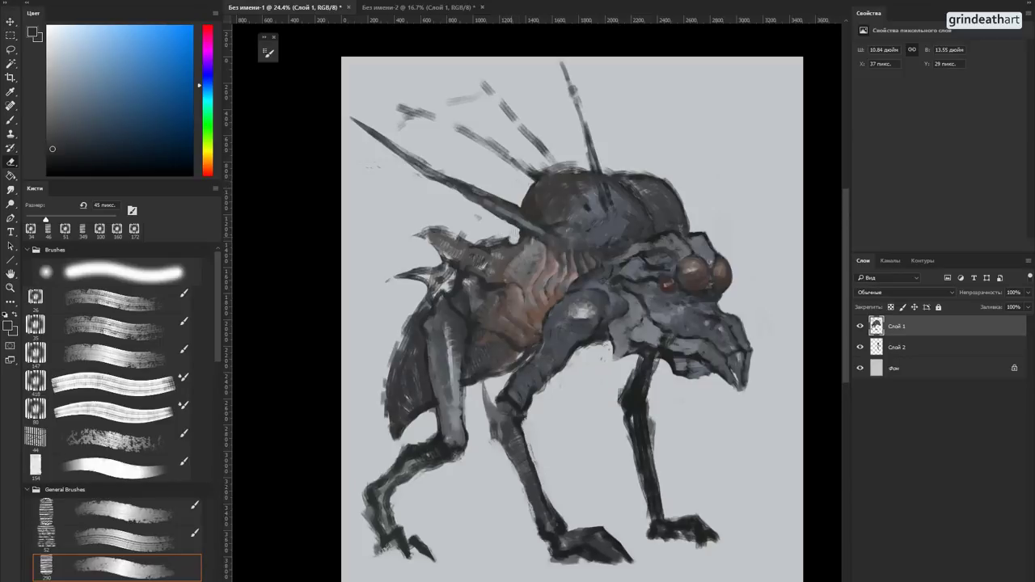
left_click_drag(501, 239, 484, 238)
left_click(12, 120)
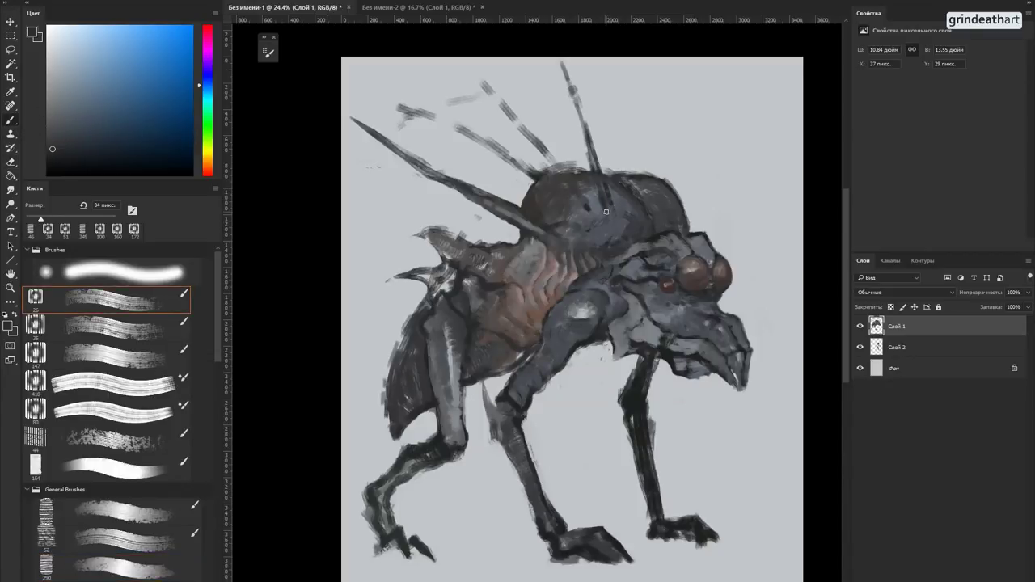
Step: Soften the dark vertical mark in the middle of the back shell with sampled dark and blue-grey tones
left_click(539, 233, "alt")
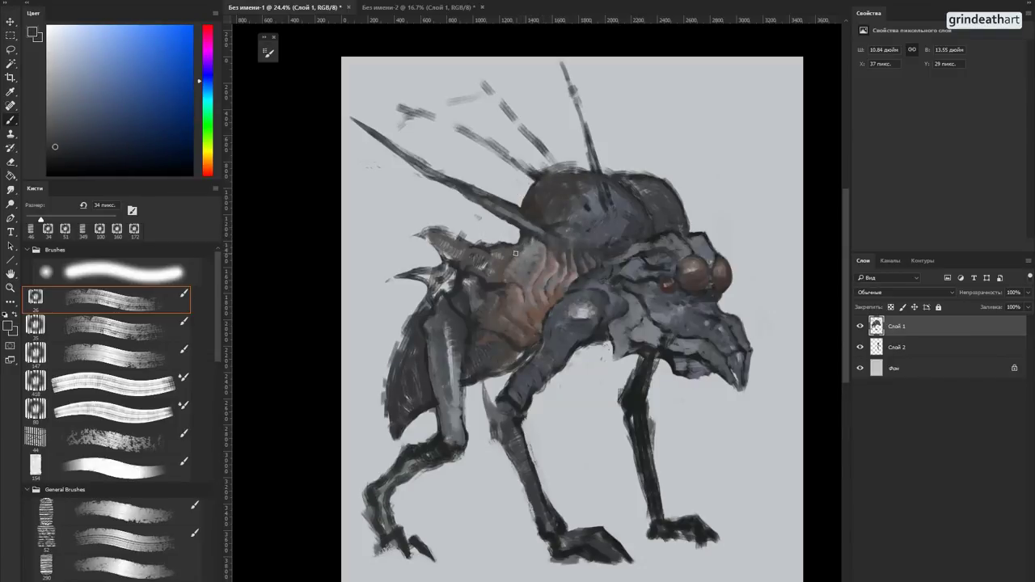
left_click_drag(610, 215, 613, 217)
left_click(616, 216, "alt")
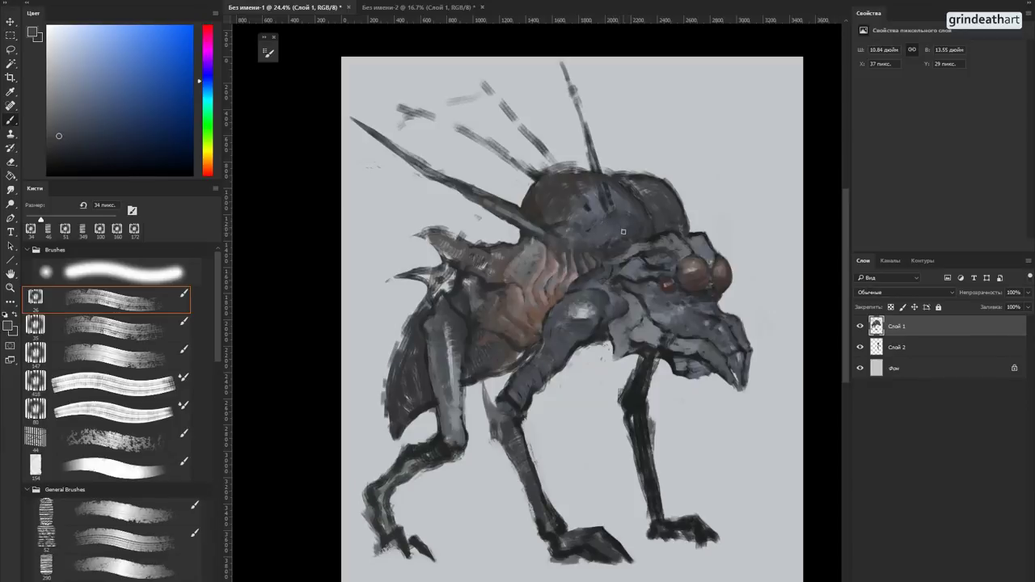
Step: Sample dark tones from the shell and define the upper rim of its front segment above the head
left_click(633, 179, "alt")
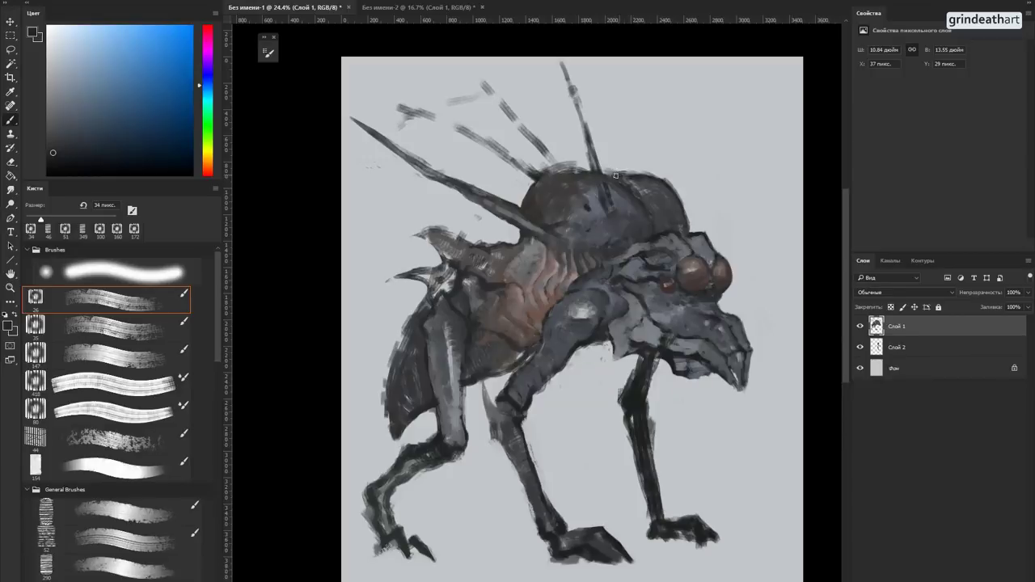
mouse_move(654, 178)
left_mouse_down()
mouse_move(607, 174)
mouse_move(659, 182)
left_mouse_up()
left_click(659, 181, "alt")
left_click(599, 208, "alt")
Step: Tint the front shell segment with a pinkish tone sampled from the belly folds using a 67 px brush, blending it toward the neighbouring shell
left_click(552, 275, "alt")
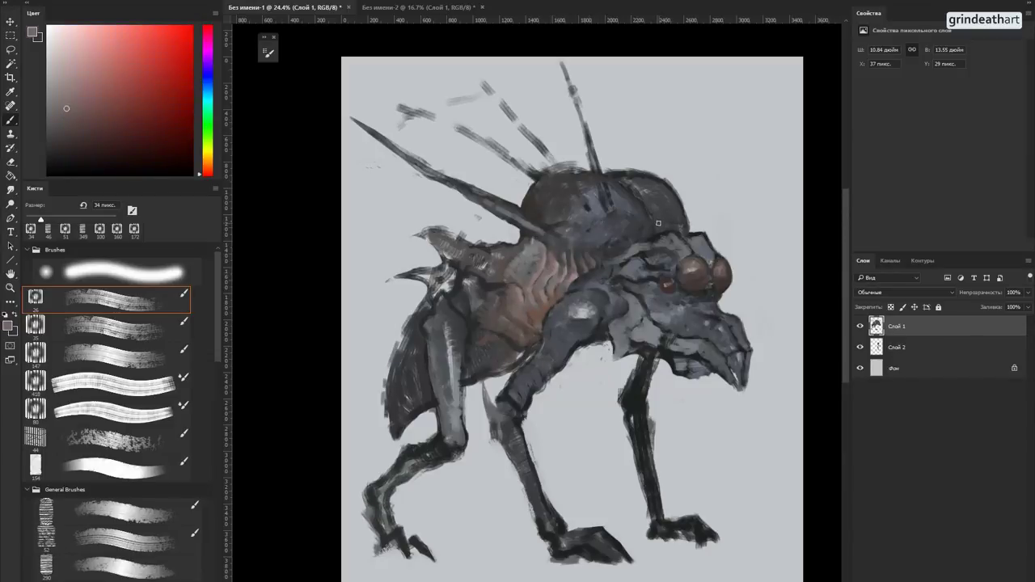
right_click(658, 226, "alt")
left_click_drag(658, 226, 657, 215)
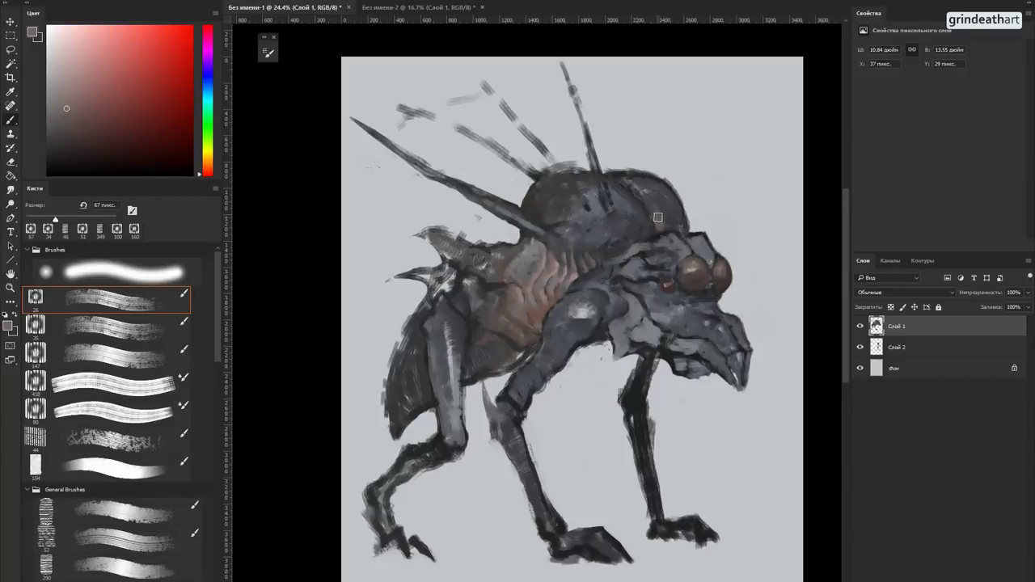
left_click(650, 197, "alt")
left_click(643, 198, "alt")
mouse_move(613, 230)
left_mouse_down()
mouse_move(621, 216)
mouse_move(616, 236)
mouse_move(605, 229)
left_mouse_up()
left_click(606, 230, "alt")
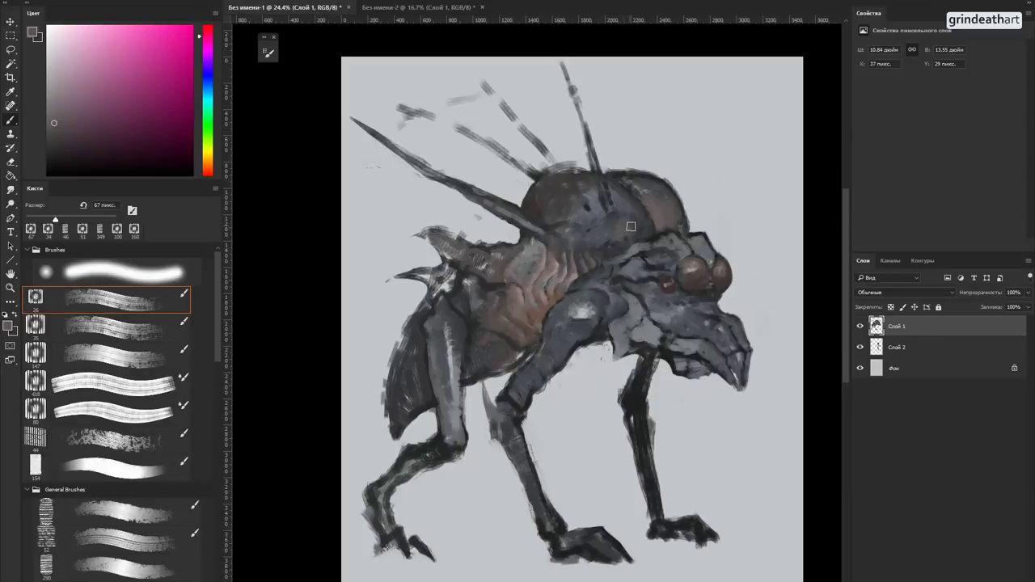
Step: Shade the front upper leg below the shoulder with sampled dark blue-grey tones, reducing the brush to 42 px
left_click(571, 343, "alt")
left_click(582, 339, "alt")
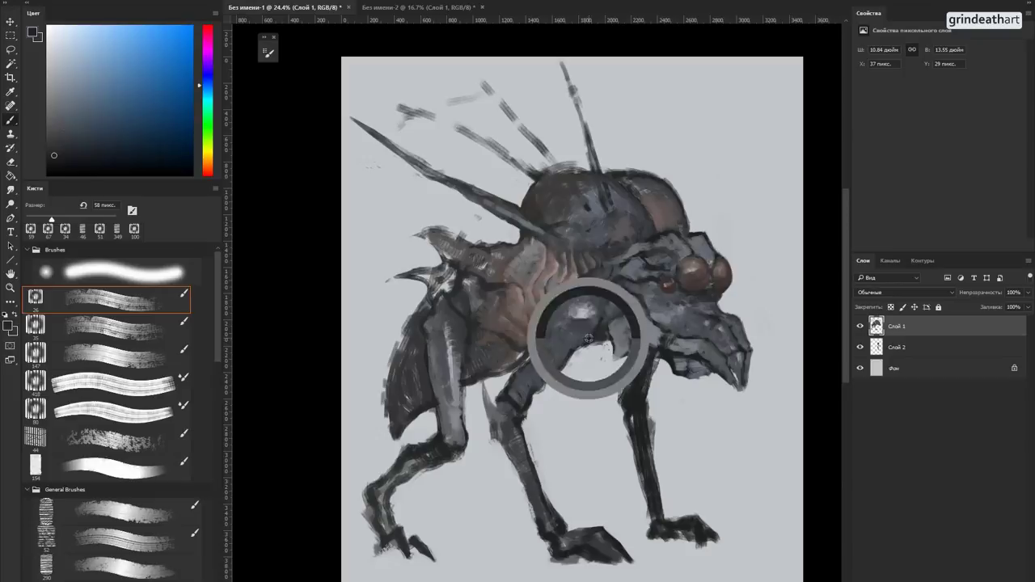
left_click(572, 349, "alt")
left_click_drag(572, 349, 558, 346)
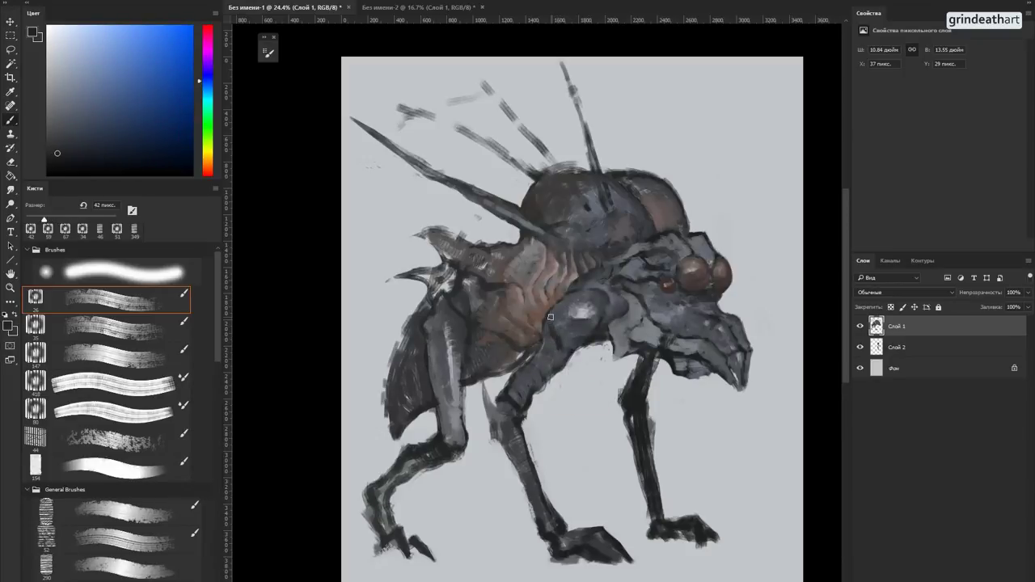
left_click(550, 331, "alt")
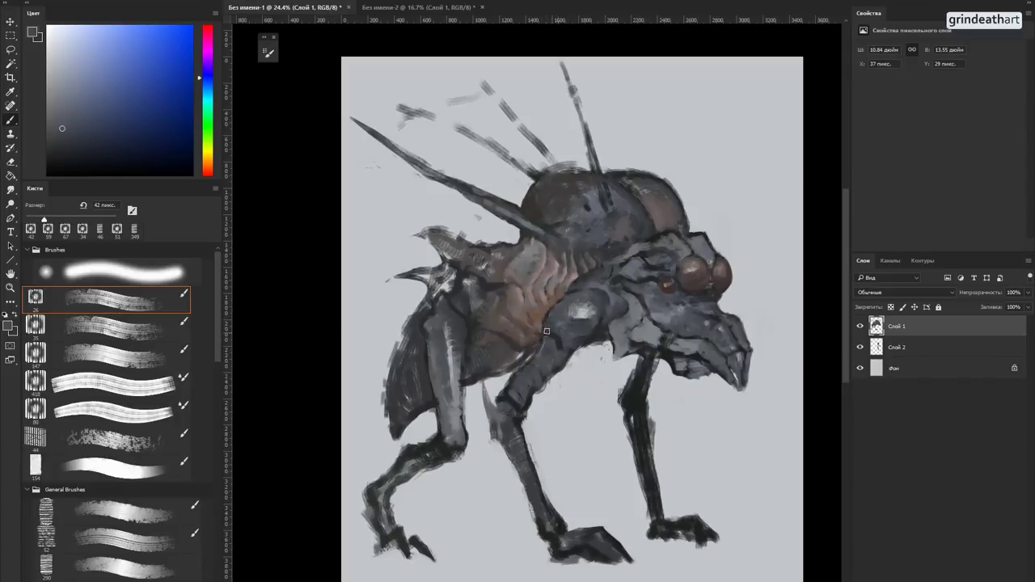
left_click(558, 335, "alt")
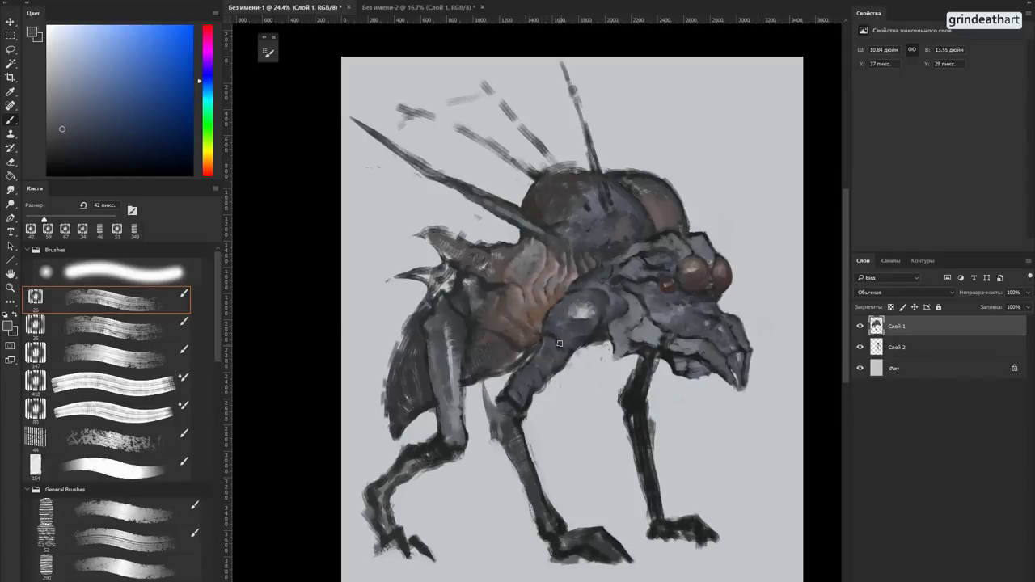
Step: Blend dark and mid grey tones along the underside of the front shoulder to round its form
left_click(599, 321, "alt")
left_click(599, 321, "alt")
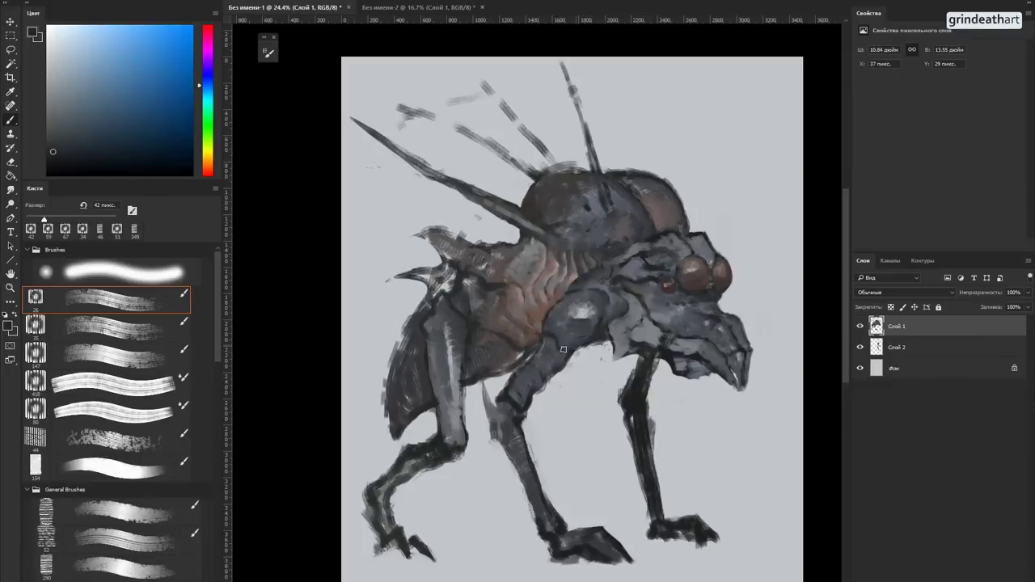
left_click(565, 346, "alt")
left_click(559, 338, "alt")
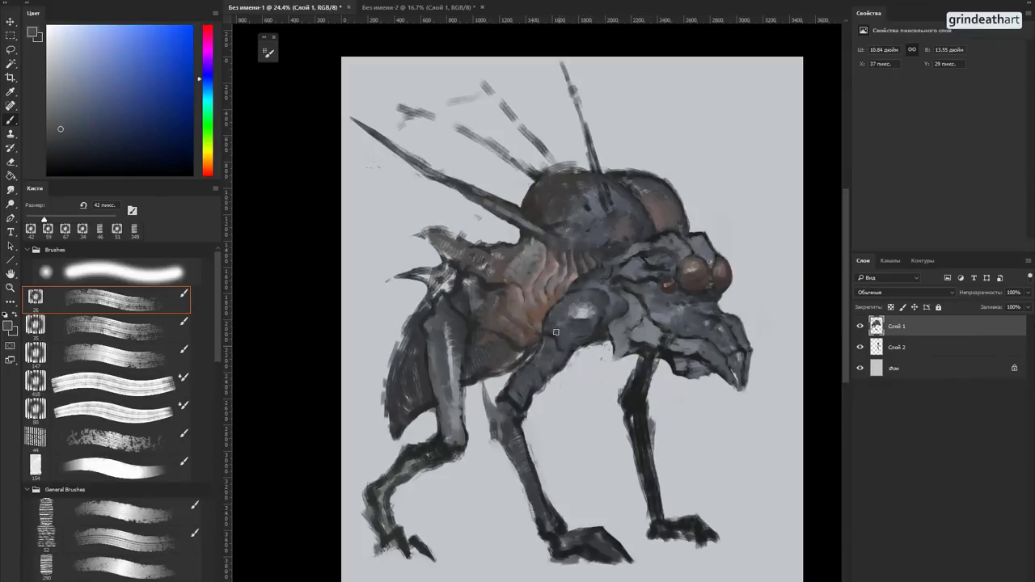
left_click(590, 336, "alt")
left_click(600, 320, "alt")
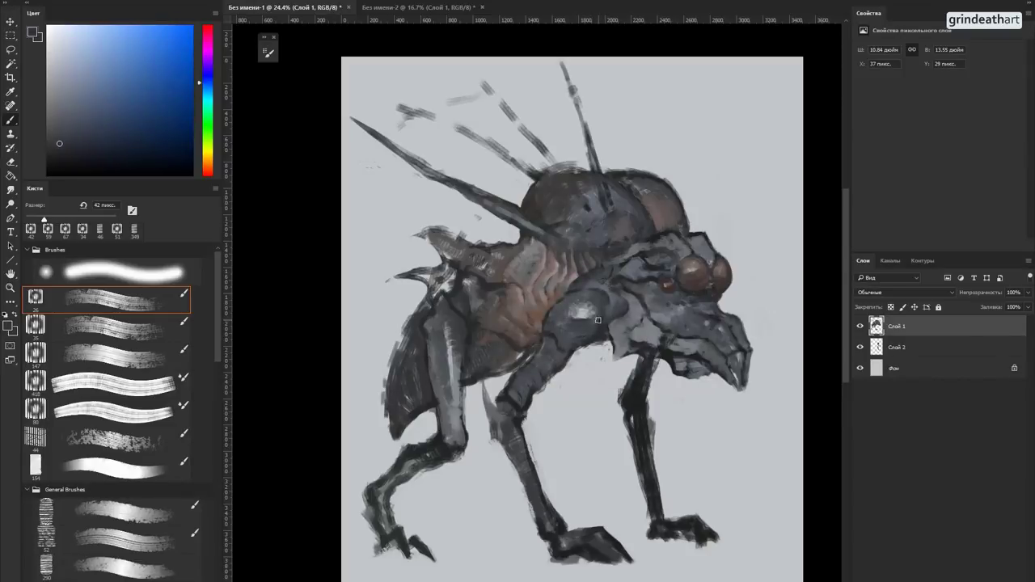
Step: Build up the rounded form between the front shoulder and the jaw with alternating sampled dark and blue-grey tones
left_click(605, 299, "alt")
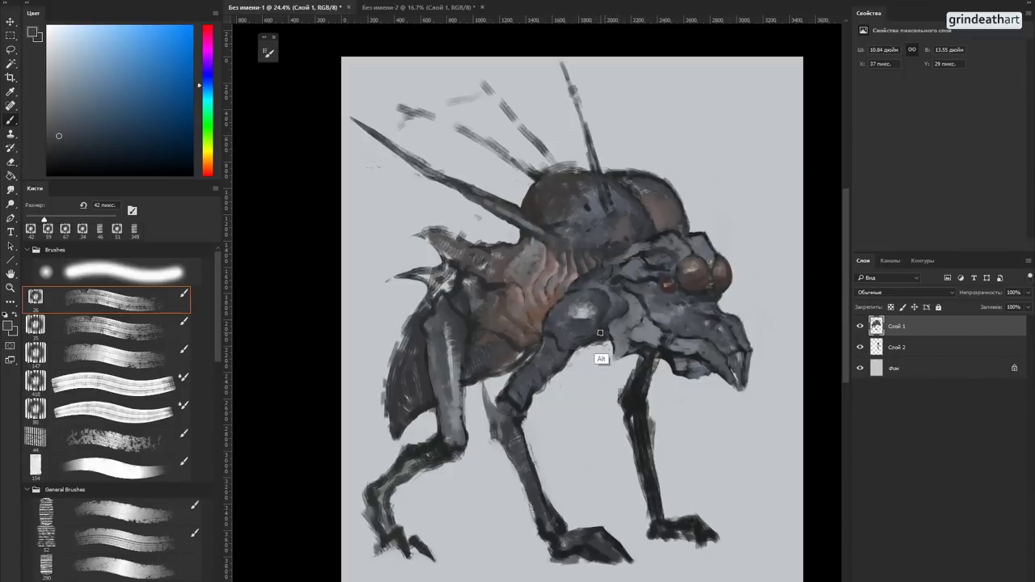
left_click(601, 329, "alt")
left_click(606, 325, "alt")
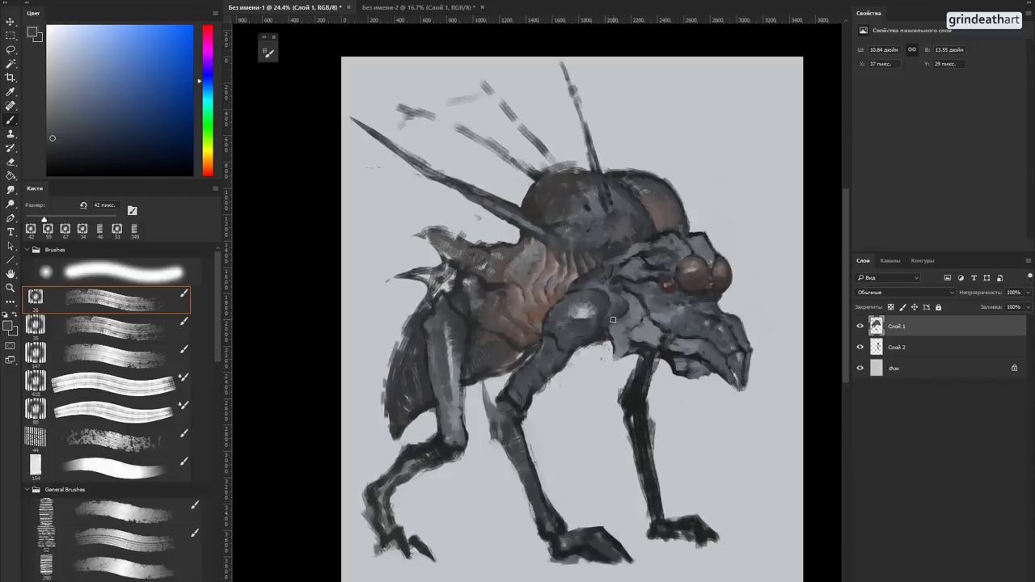
left_click(603, 336, "alt")
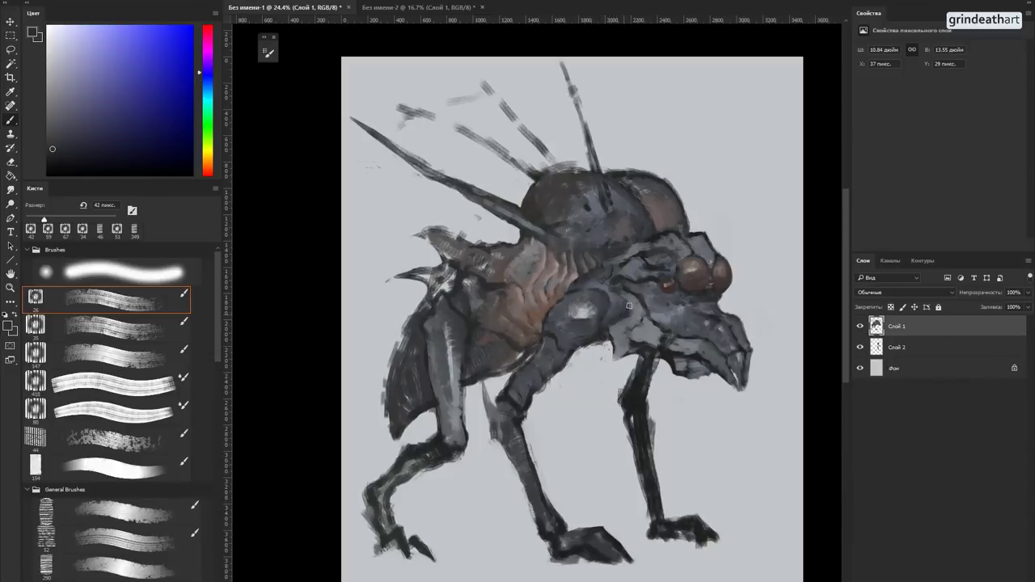
left_click(623, 303, "alt")
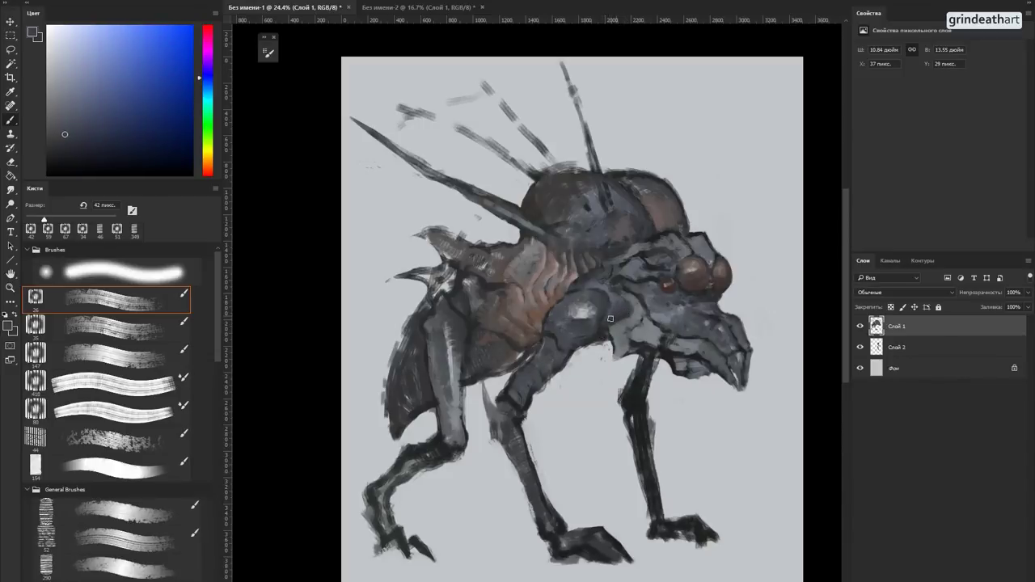
left_click(600, 333, "alt")
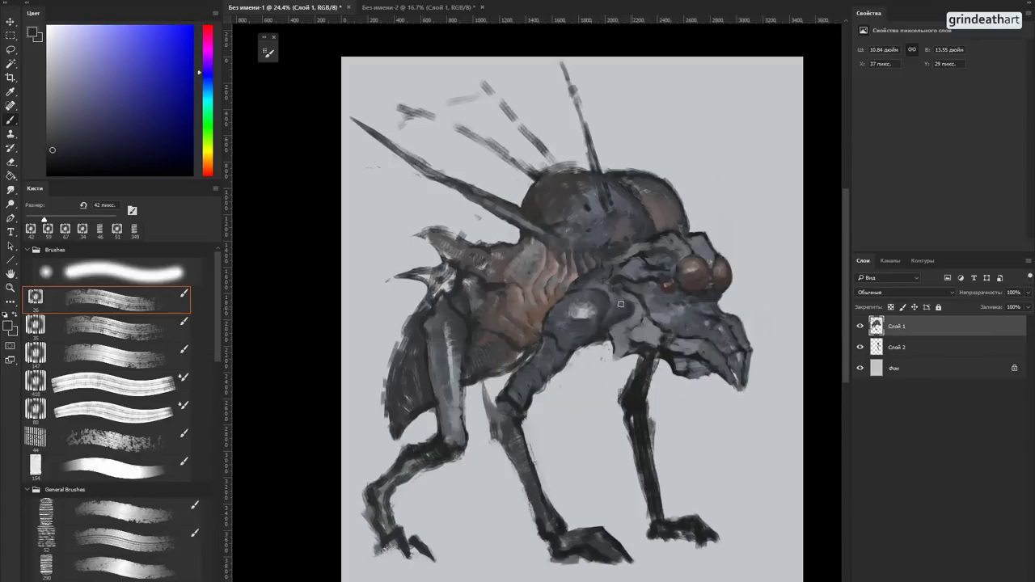
left_click(625, 305, "alt")
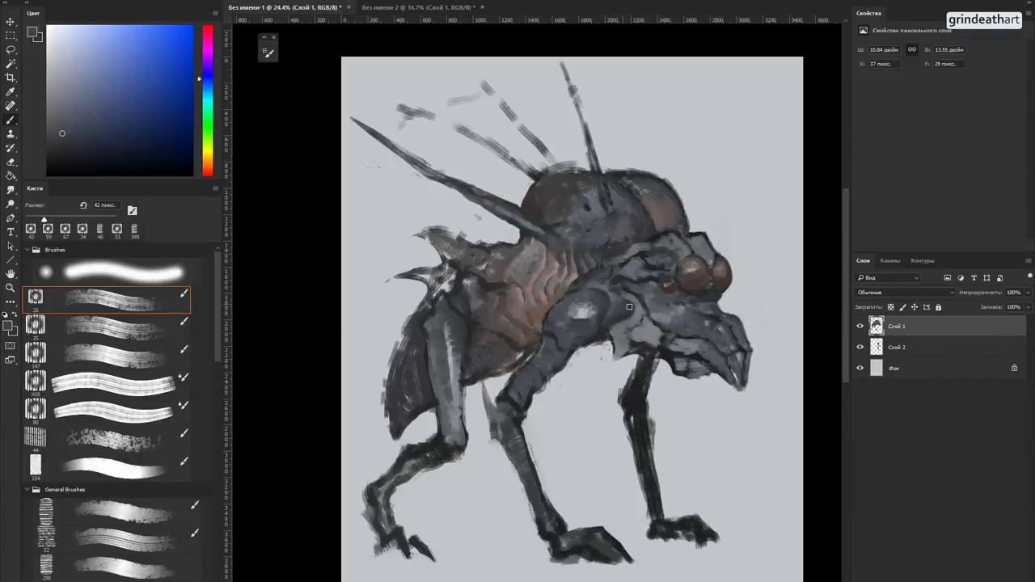
left_click(598, 335, "alt")
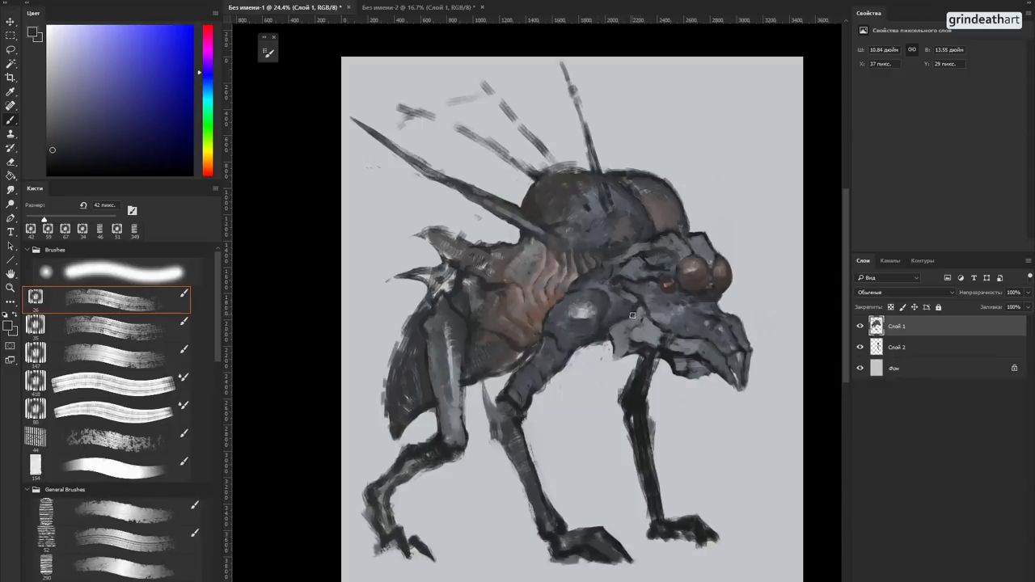
left_click(629, 339, "alt")
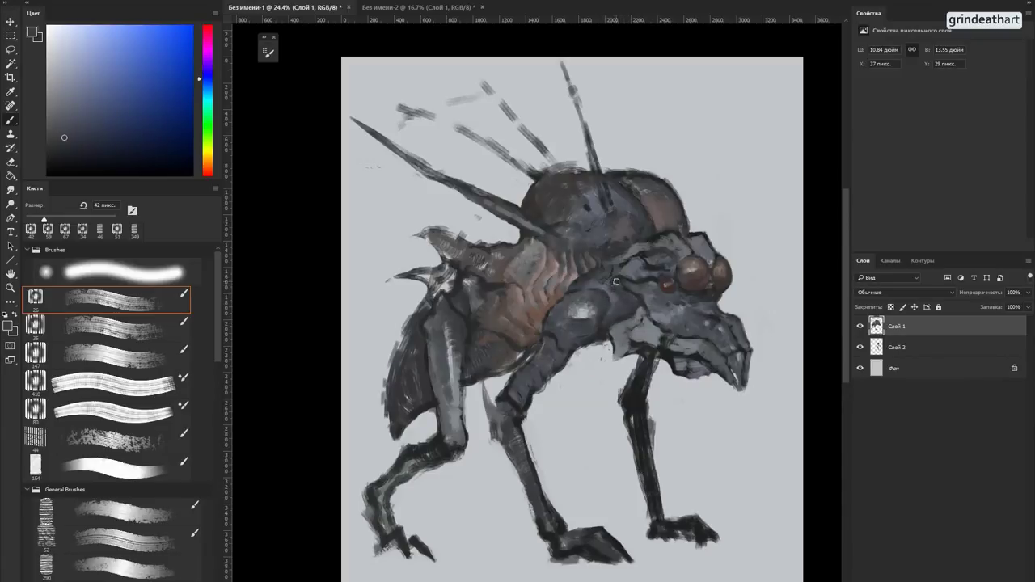
Step: Paint a highlight on the rounded form beside the shoulder with the shoulder's light grey and blend its edges with sampled mid-tones
left_click(615, 281, "alt")
left_click(607, 296, "alt")
left_click(580, 312, "alt")
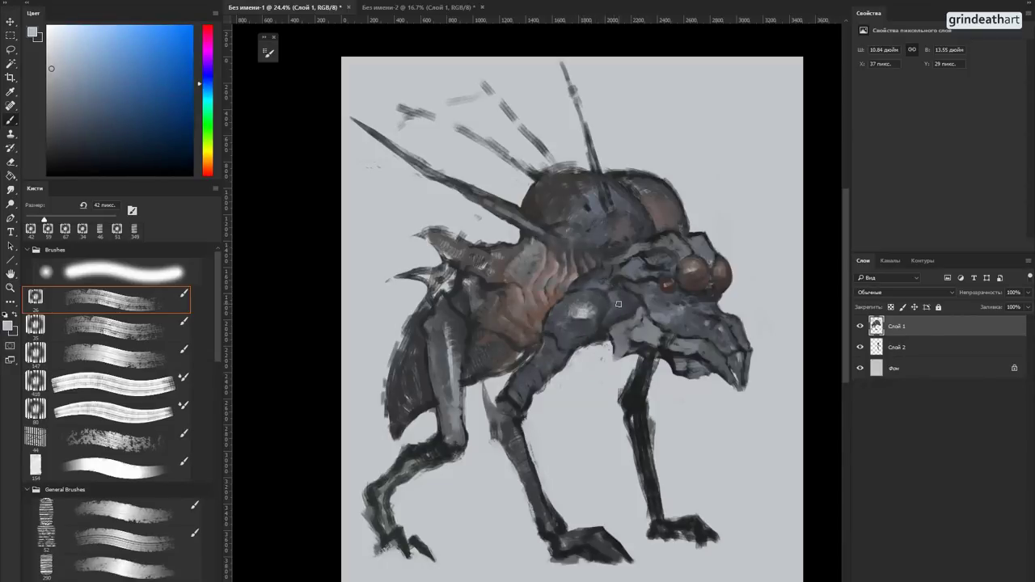
left_click(619, 304, "alt")
mouse_move(623, 304)
left_mouse_down()
mouse_move(635, 300)
mouse_move(627, 298)
left_mouse_up()
left_click(634, 302, "alt")
left_click(620, 301, "alt")
left_click(626, 300, "alt")
left_click(618, 301, "alt")
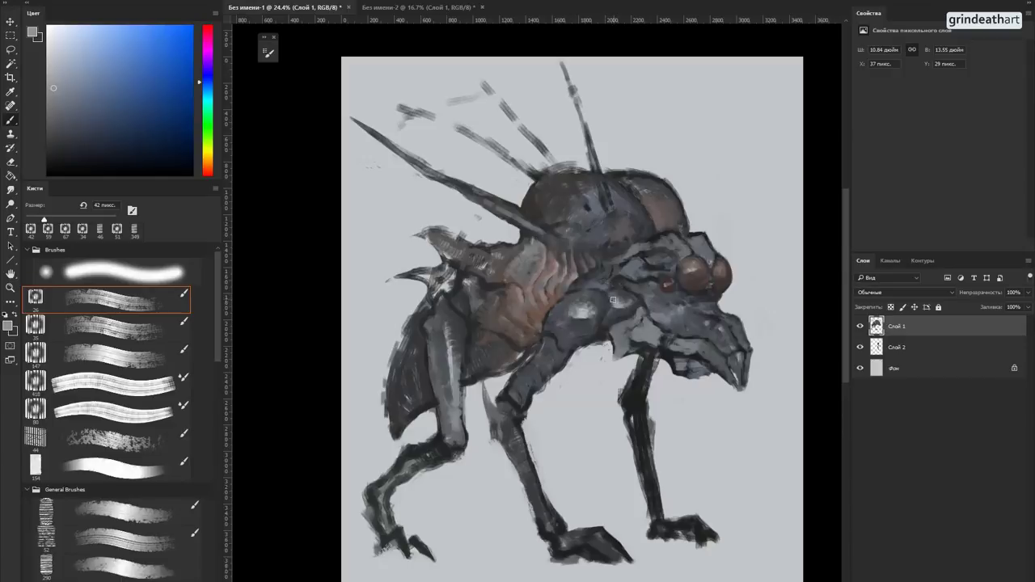
left_click(626, 300, "alt")
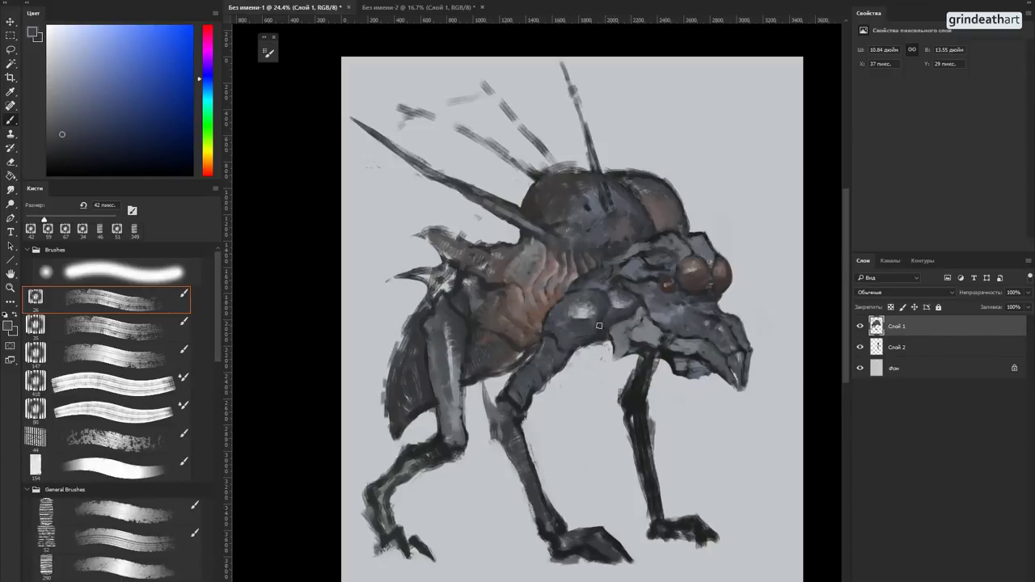
Step: Darken the crease between the front shoulder and the highlighted form beside it with a 34 px brush
left_click(599, 364, "alt")
right_click(669, 357, "alt")
left_click(635, 316, "alt")
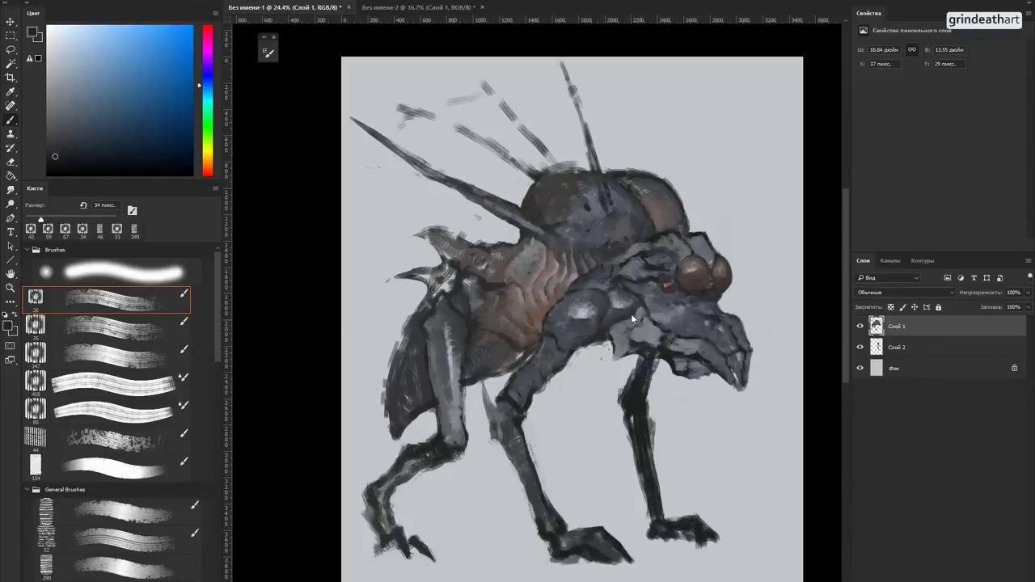
left_click_drag(610, 307, 606, 313)
left_click(600, 317, "alt")
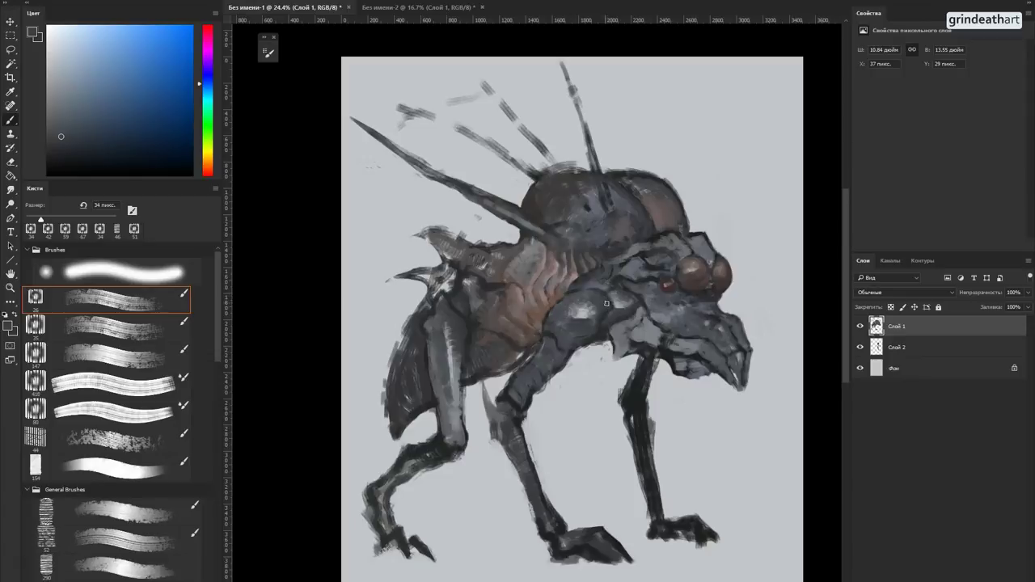
Step: Blend sampled dark and blue-grey tones along the upper edge of the rounded form between the front shoulder and the jaw
left_click(638, 298, "alt")
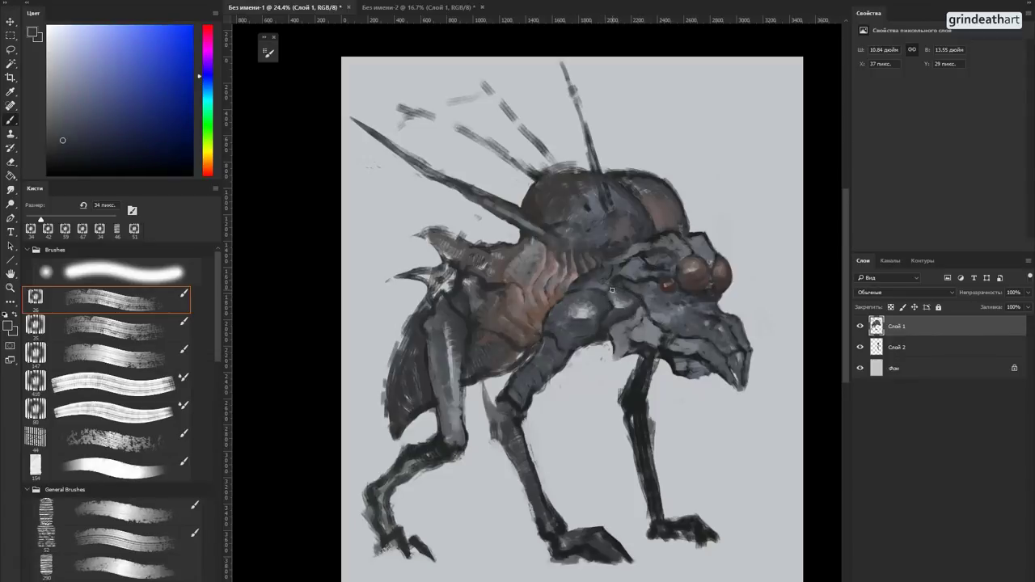
left_click(612, 288, "alt")
left_click(611, 311, "alt")
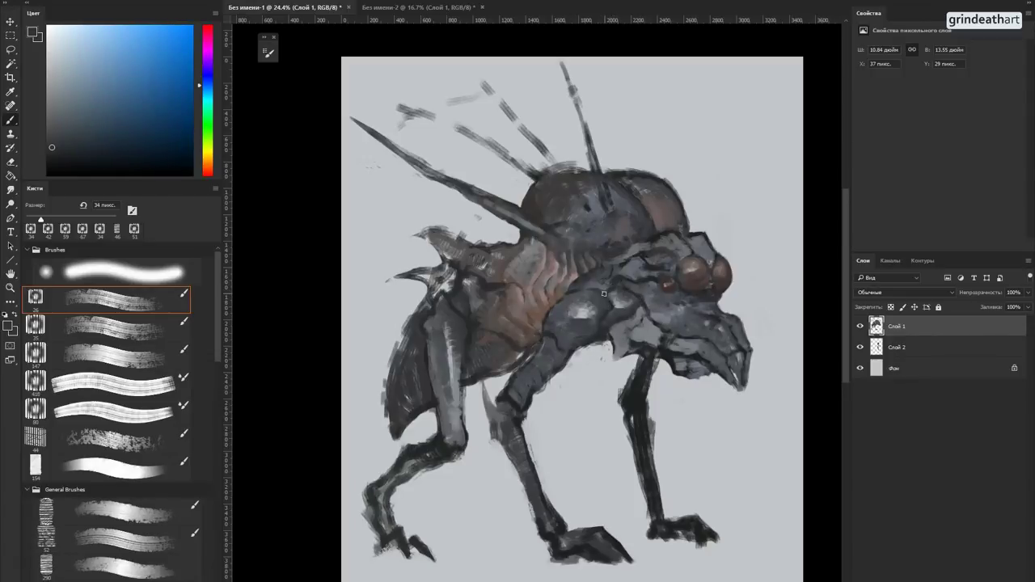
left_click(608, 299, "alt")
left_click(610, 291, "alt")
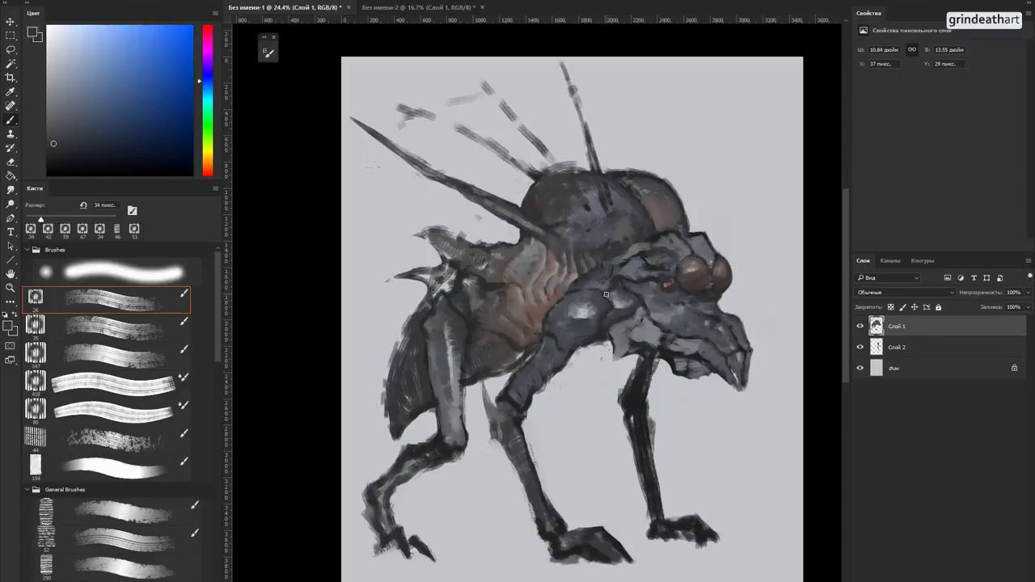
left_click(613, 304, "alt")
left_click(612, 293, "alt")
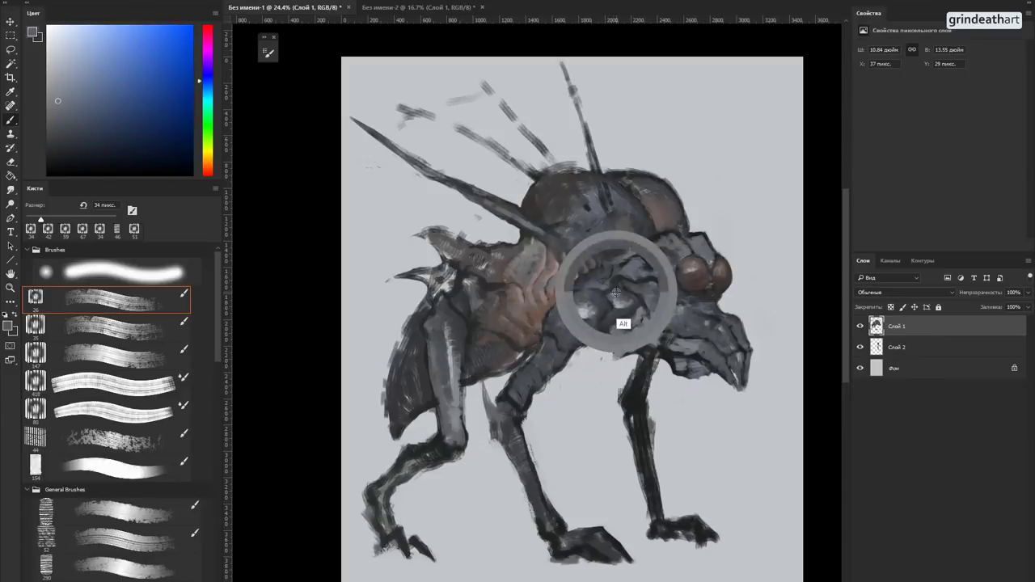
Step: Refine the highlight on the rounded form beside the shoulder with sampled light and mid greys, softening its edges
left_click(614, 290, "alt")
left_click(619, 290, "alt")
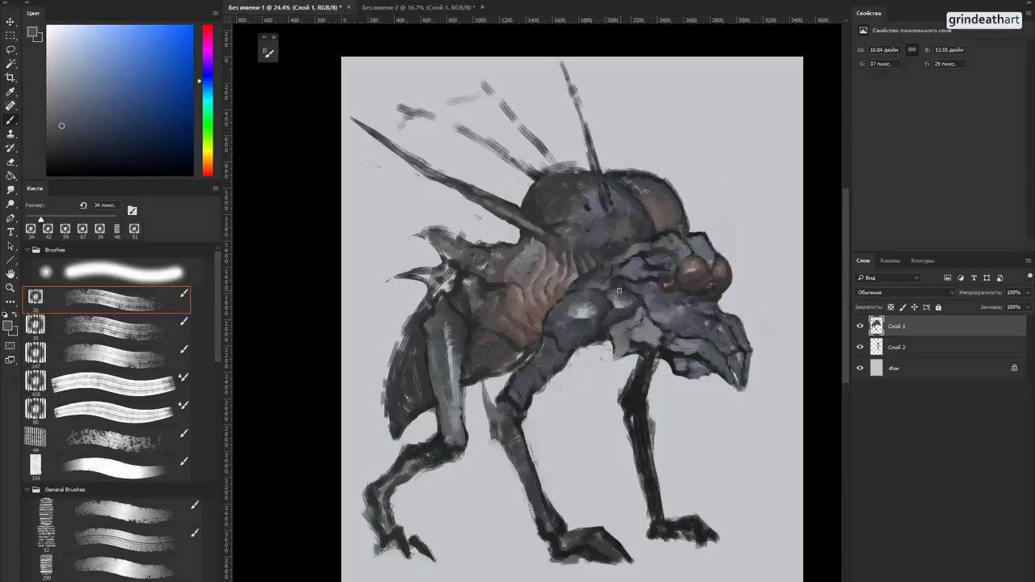
left_click(626, 293, "alt")
left_click(614, 297, "alt")
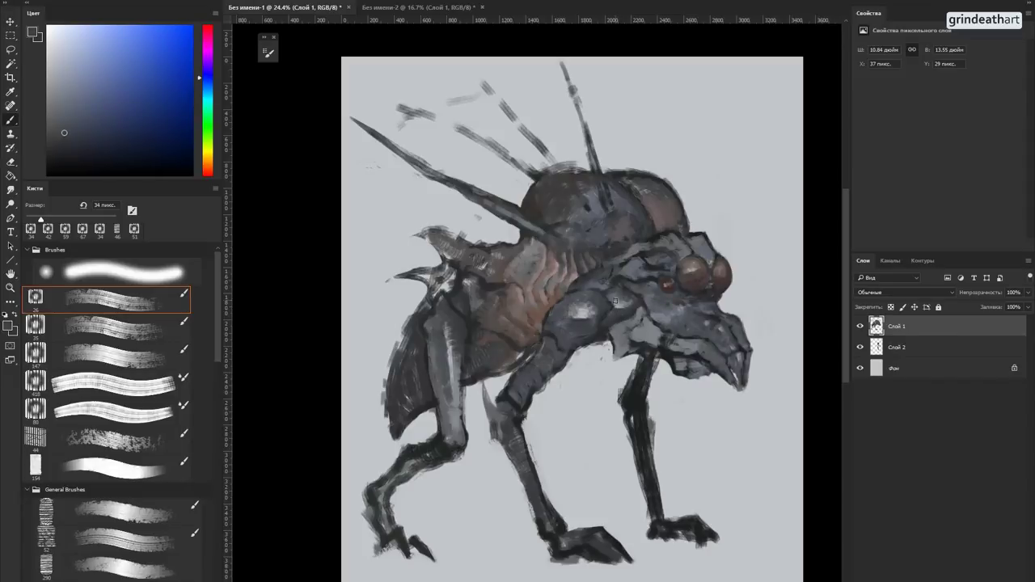
left_click(615, 304, "alt")
left_click(605, 301, "alt")
Step: Refine the crease between the shoulder and the rounded form with alternating dark and mid greys, reducing the brush to 26 px
left_click(605, 316, "alt")
right_click(605, 316, "alt")
left_click(603, 318, "alt")
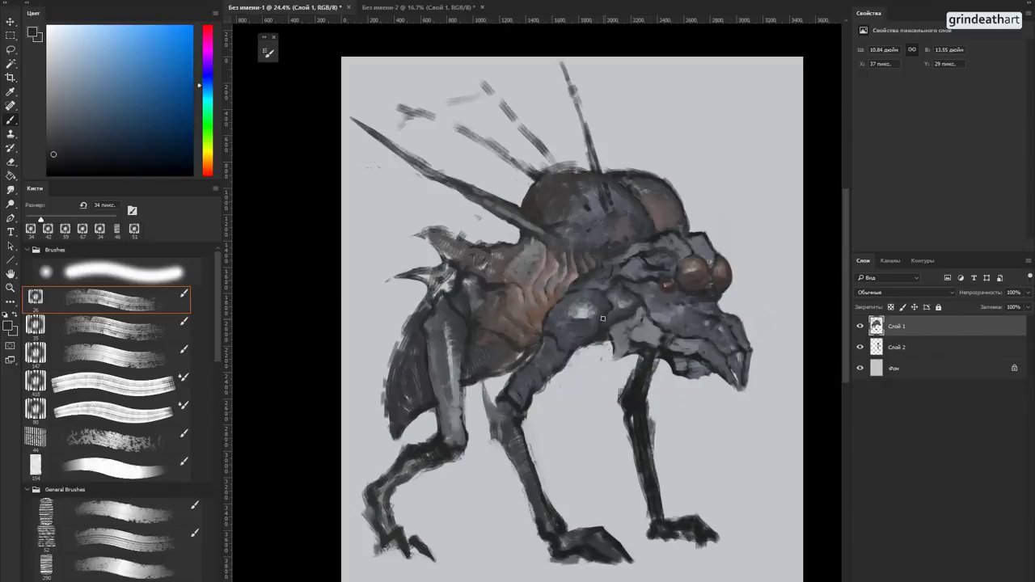
left_click(609, 304, "alt")
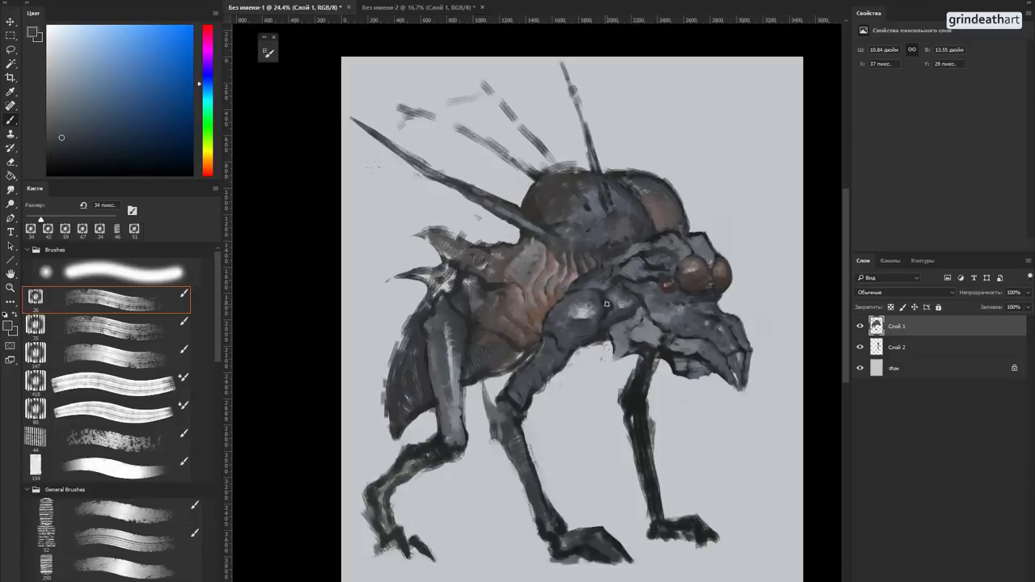
left_click(602, 309, "alt")
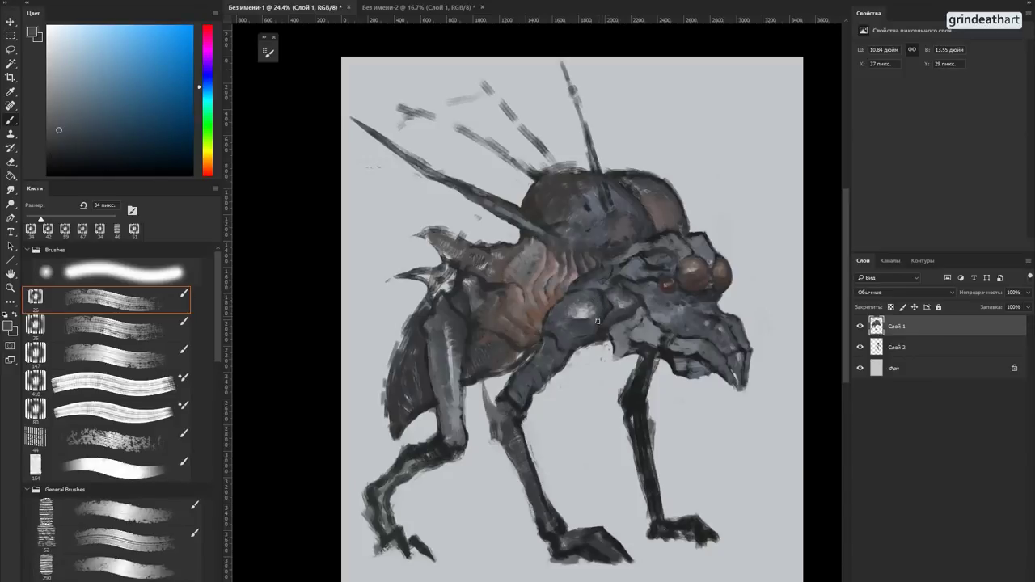
left_click(605, 312, "alt")
left_click(601, 311, "alt")
right_click(608, 307, "alt")
left_click(609, 311, "alt")
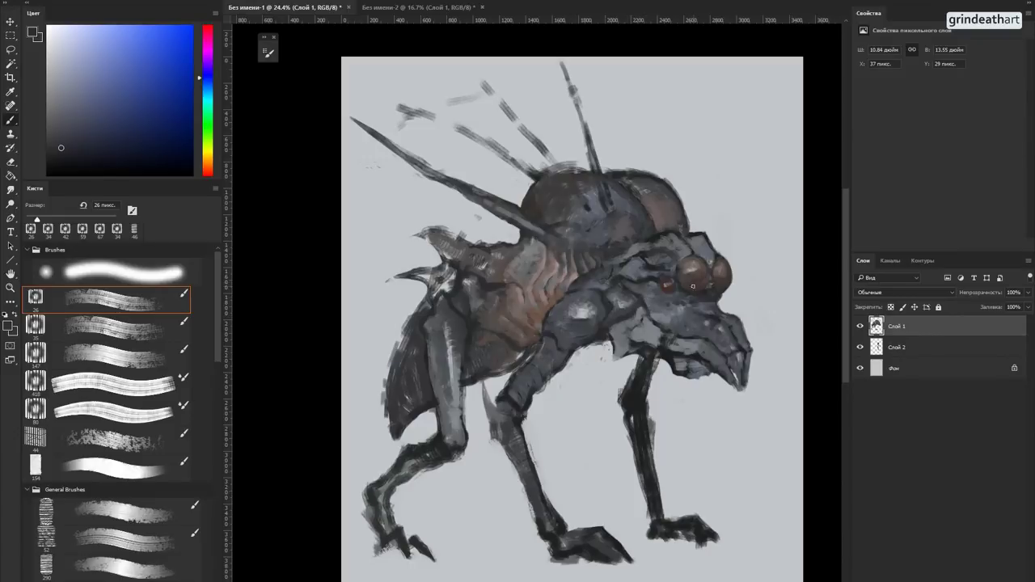
Step: Touch up the head plates behind the eyes with light and dark grey tones sampled from the surrounding surface
left_click(667, 283, "alt")
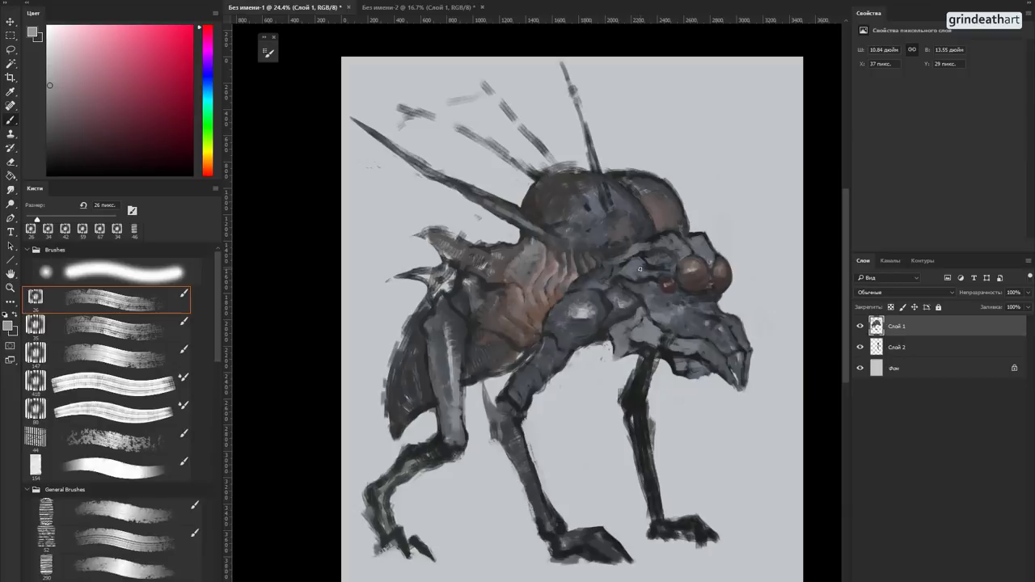
left_click(648, 266, "alt")
left_click(623, 277, "alt")
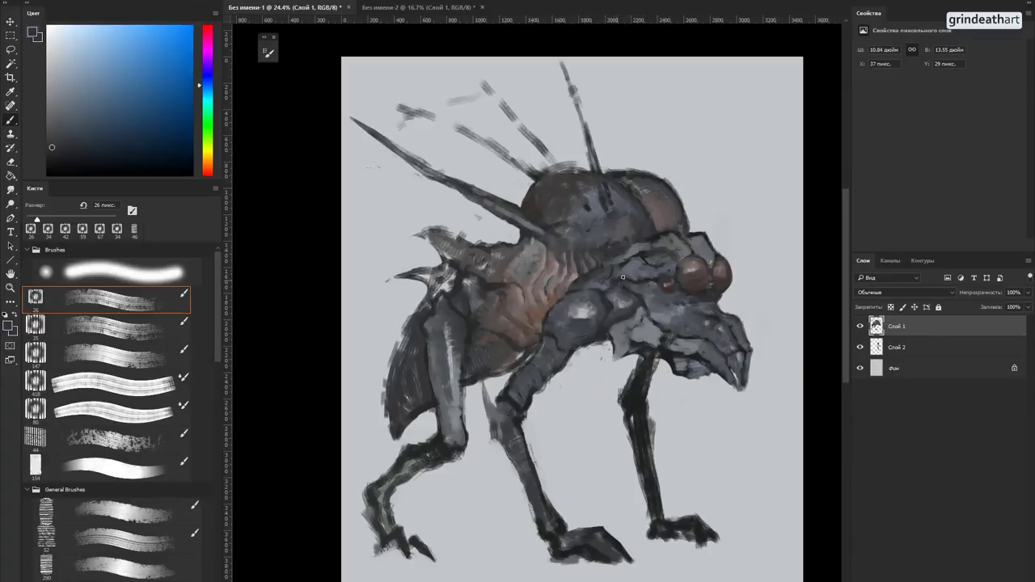
left_click(659, 267, "alt")
left_click(685, 254, "alt")
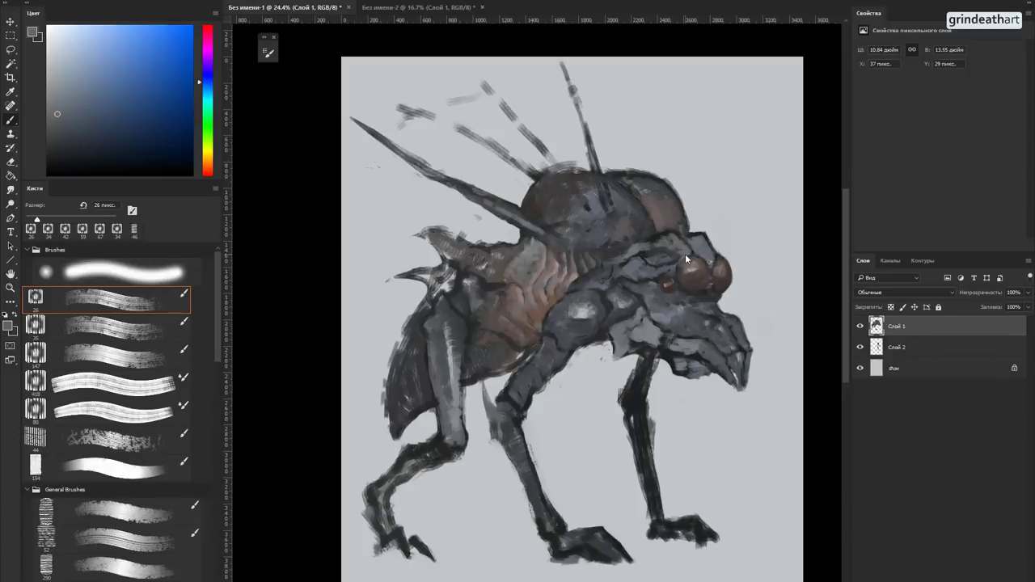
Step: Define the hooked tip of the jaw with sampled greys and dark strokes along its outer edge
left_click(731, 348, "alt")
left_click(729, 351, "alt")
left_click(725, 357, "alt")
left_click(734, 383, "alt")
left_click(685, 368, "alt")
left_click_drag(742, 350, 741, 378)
left_click_drag(737, 341, 742, 359)
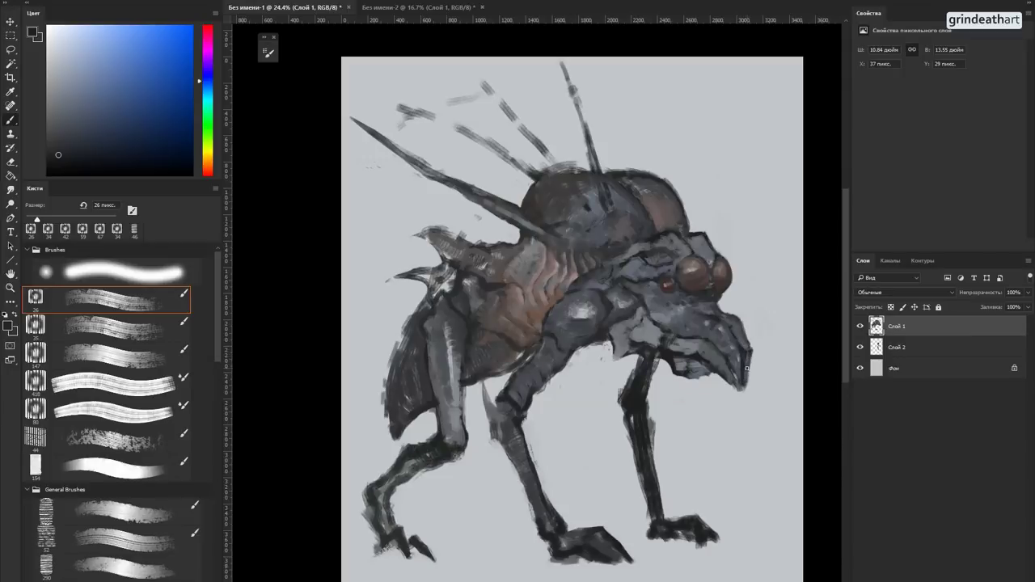
Step: Touch up the jaw tip with sampled grey and add a light grey stroke at the front leg's knee
left_click(741, 352, "alt")
left_click(744, 356, "alt")
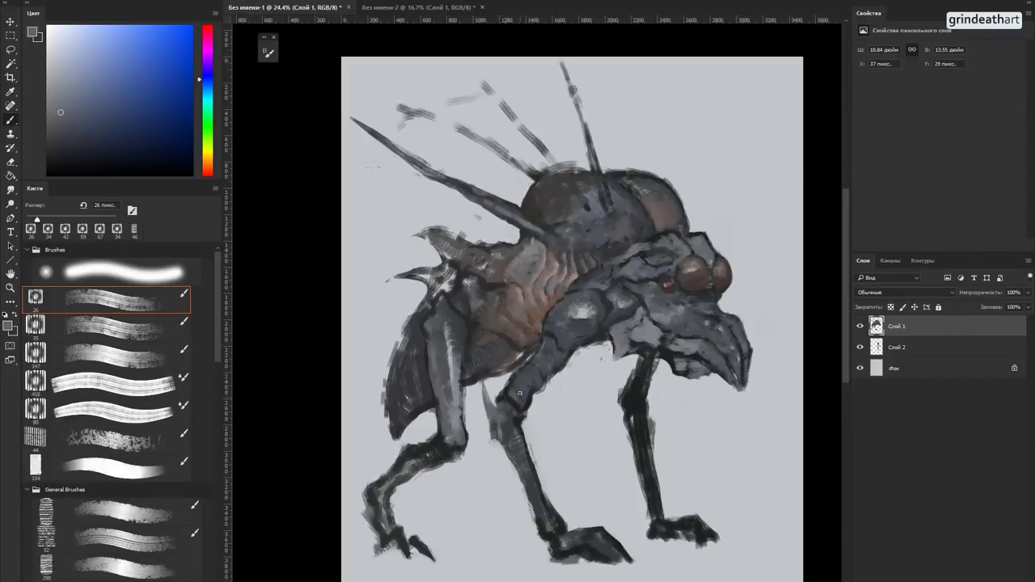
mouse_move(511, 401)
left_mouse_down()
mouse_move(530, 401)
mouse_move(520, 392)
left_mouse_up()
Step: Try painting a reddish-orange spike above the front leg's knee on a new layer with a 34 px brush
key("ctrl+shift+alt+n")
left_click(509, 400, "alt")
right_click(509, 400, "alt")
left_click(507, 402)
left_click(506, 402)
left_click(509, 401)
mouse_move(507, 373)
left_mouse_down()
mouse_move(508, 389)
mouse_move(484, 384)
mouse_move(493, 429)
mouse_move(503, 368)
mouse_move(490, 409)
mouse_move(505, 386)
mouse_move(512, 413)
mouse_move(502, 362)
mouse_move(496, 401)
mouse_move(511, 401)
mouse_move(499, 374)
mouse_move(512, 419)
mouse_move(498, 414)
left_mouse_up()
left_click(207, 170)
left_click(113, 104)
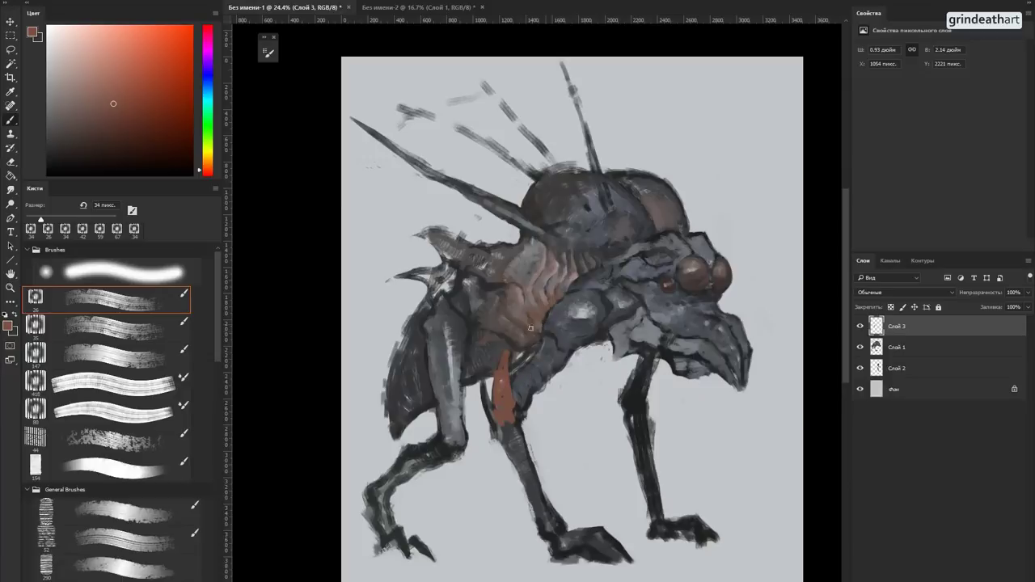
Step: Try shading the edge between the reddish spike and the knee with brownish and dark tones, and delete the spike's layer
left_click(514, 402, "alt")
left_click_drag(515, 395, 515, 411)
left_click(208, 166)
left_click(88, 124)
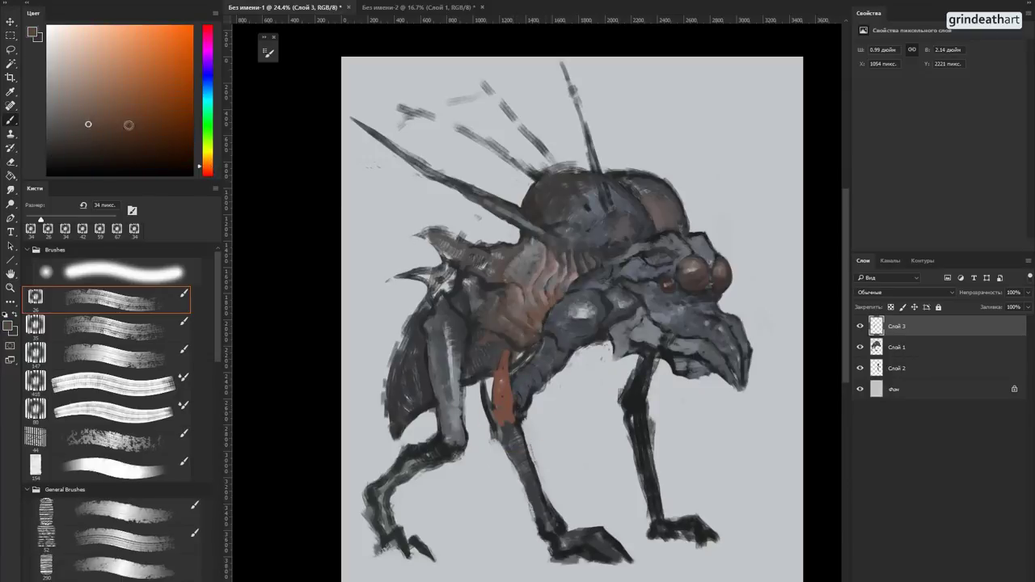
left_click(518, 408, "alt")
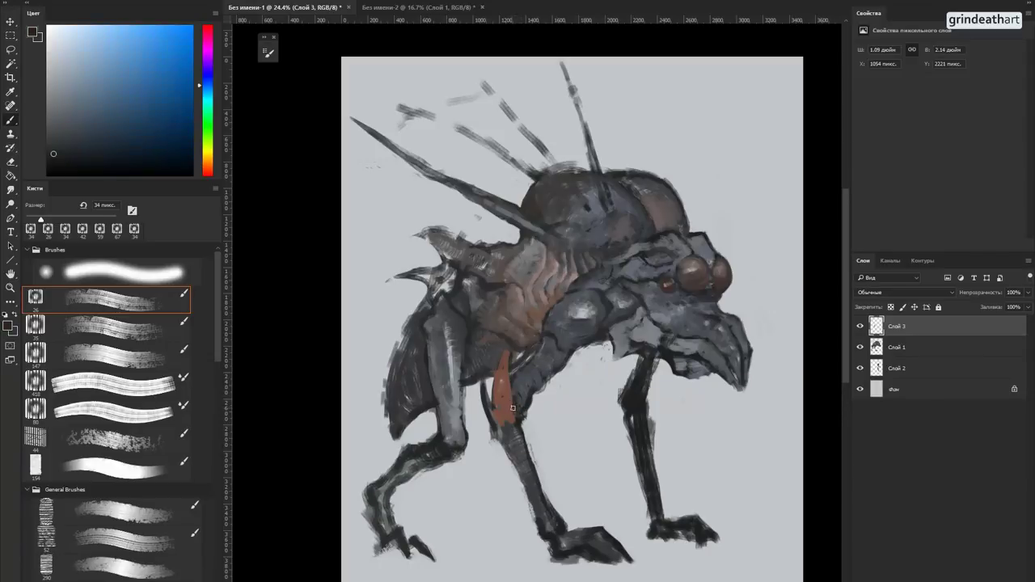
left_click_drag(511, 395, 514, 401)
left_click(1016, 579)
Step: Add dark strokes around the front leg's knee on a new layer and merge it down into the creature layer
left_click(999, 579)
mouse_move(510, 398)
left_mouse_down()
mouse_move(518, 408)
mouse_move(496, 397)
left_mouse_up()
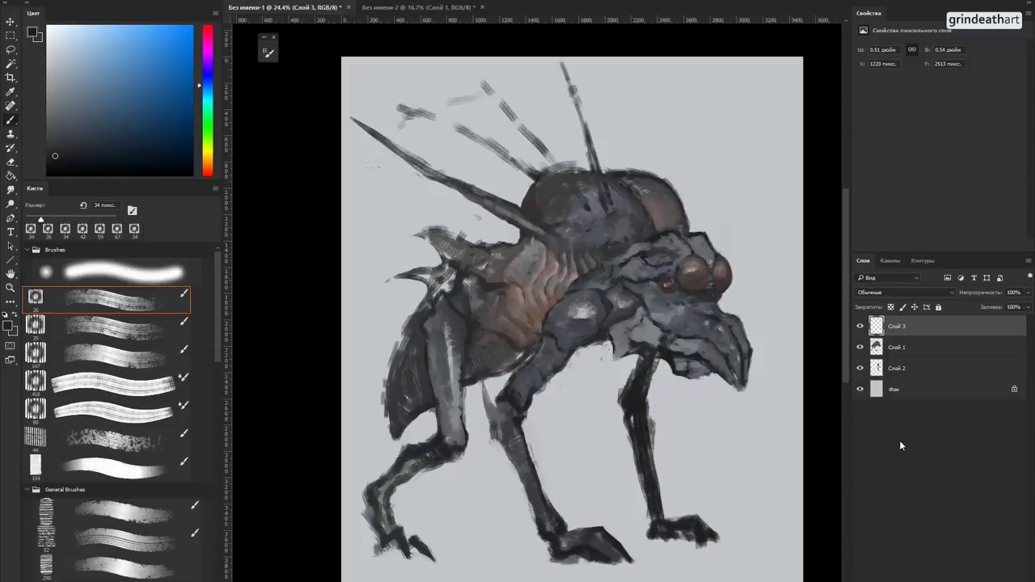
right_click(931, 329)
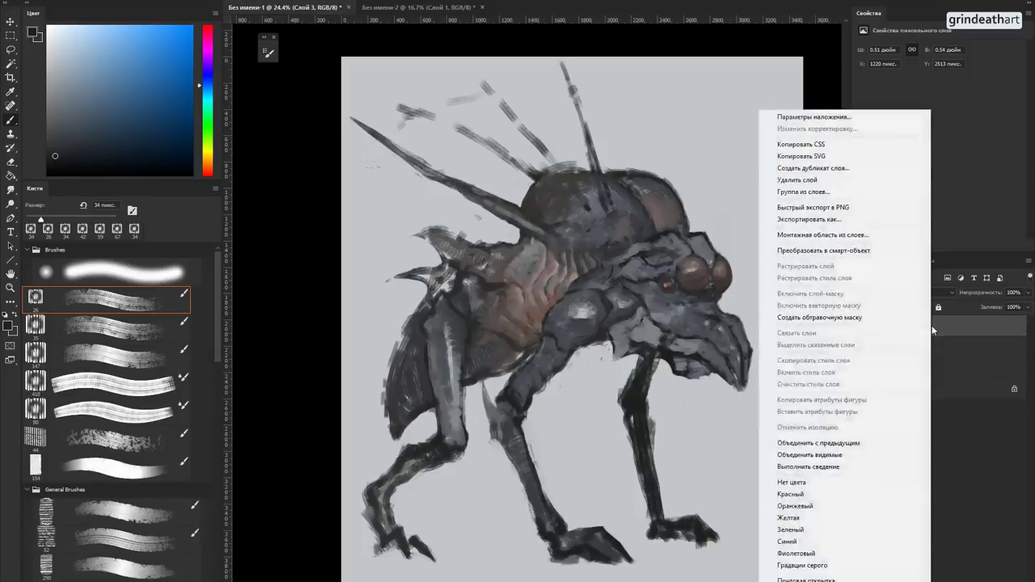
left_click(843, 443)
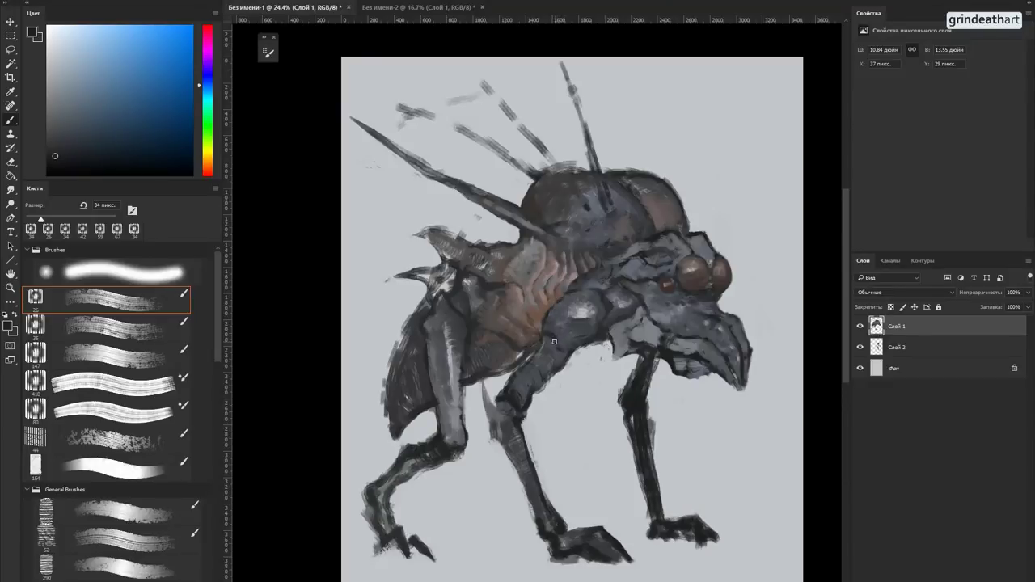
Step: Shade the upper front leg where it meets the shoulder with sampled dark and blue-grey tones
left_click(556, 372, "alt")
left_click(571, 378, "alt")
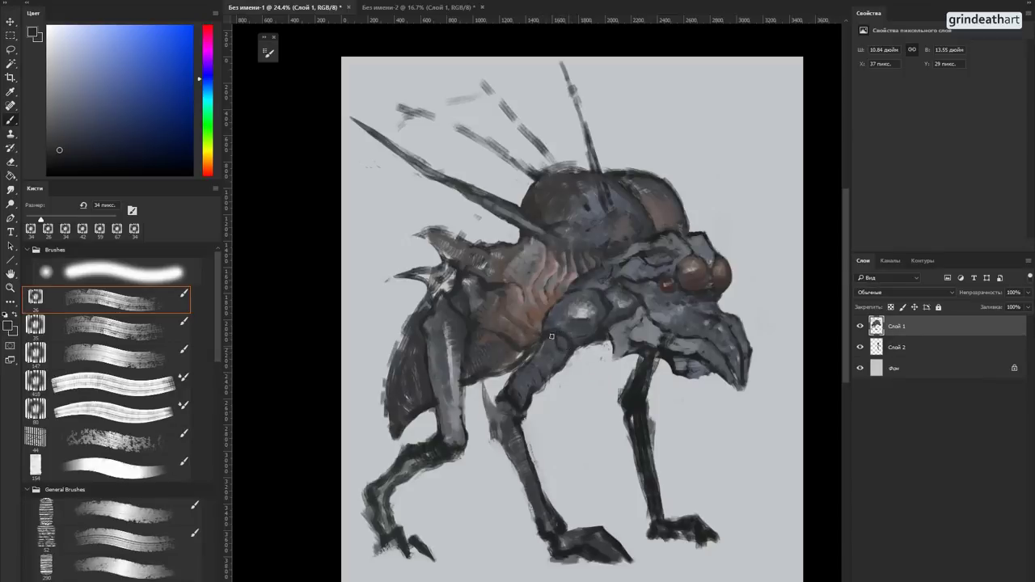
left_click(564, 345, "alt")
left_click(553, 340, "alt")
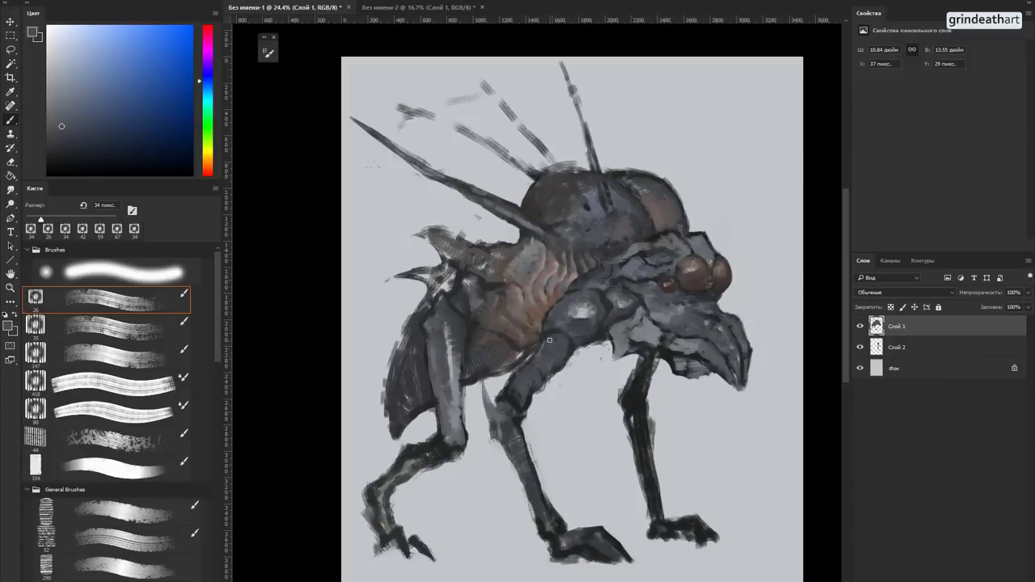
left_click(544, 326, "alt")
left_click(547, 317, "alt")
left_click(547, 320, "alt")
Step: Touch up the front leg above the knee with sampled dark and mid greys, and sample the shoulder's light grey highlight
left_click(519, 406, "alt")
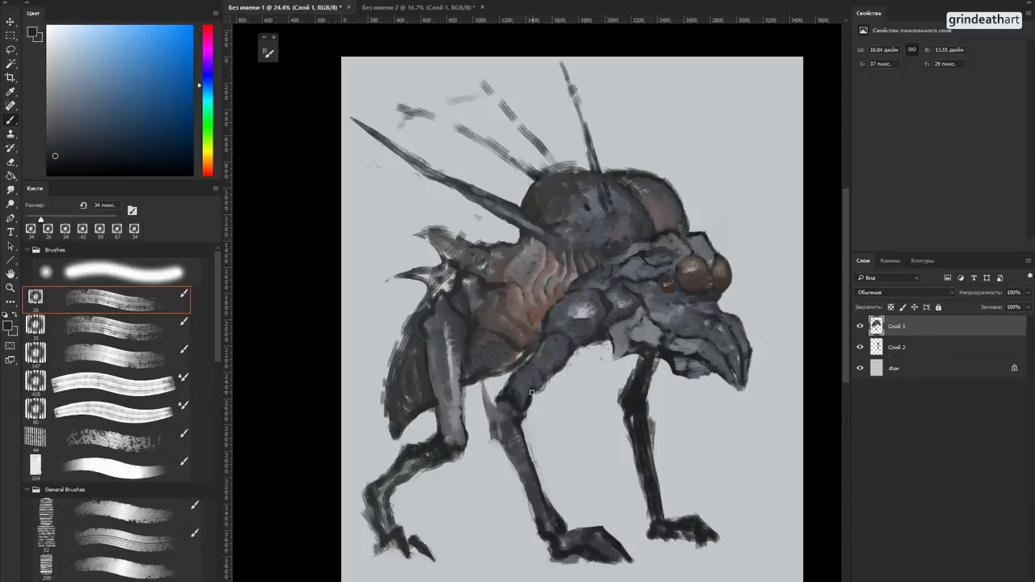
left_click(531, 392, "alt")
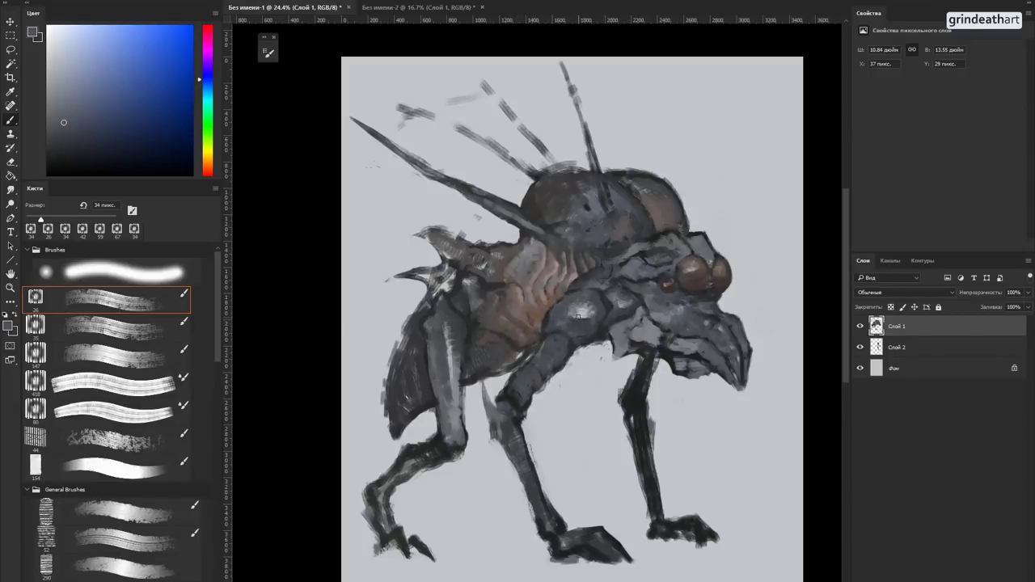
left_click(577, 314, "alt")
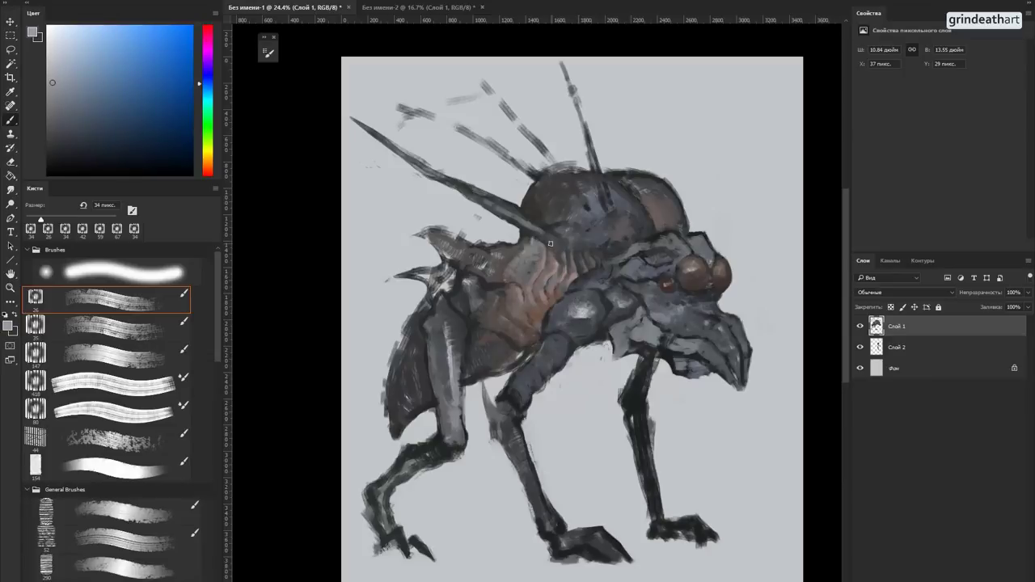